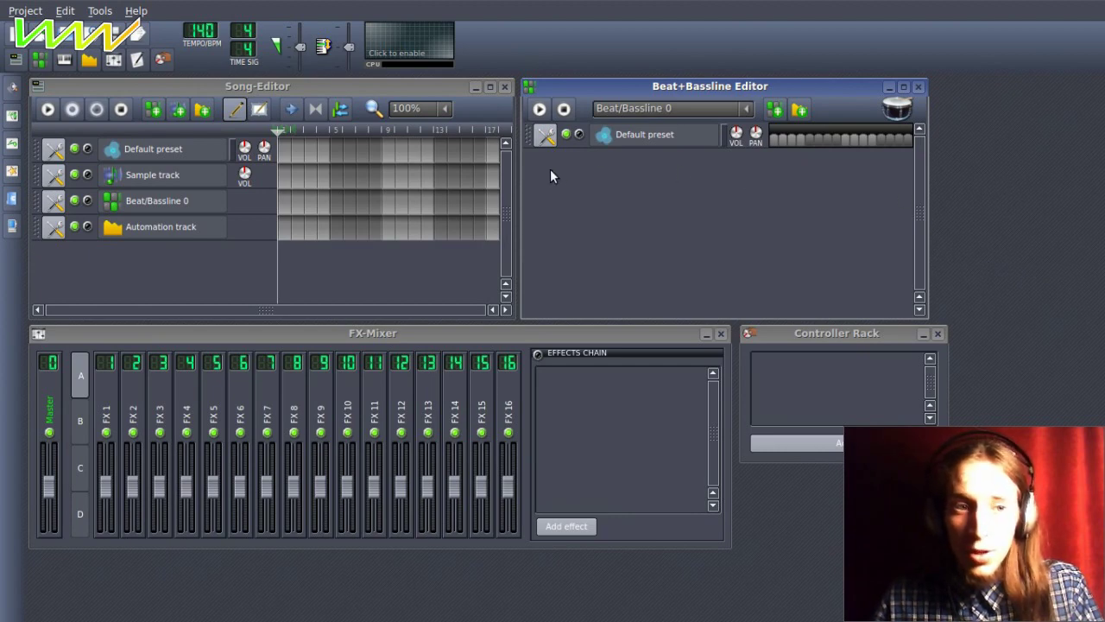
Remove the default tracks from the Beat+Bassline Editor and the Song-Editor, keeping only the Beat/Bassline 0 track.
left_click(545, 135)
left_click(580, 177)
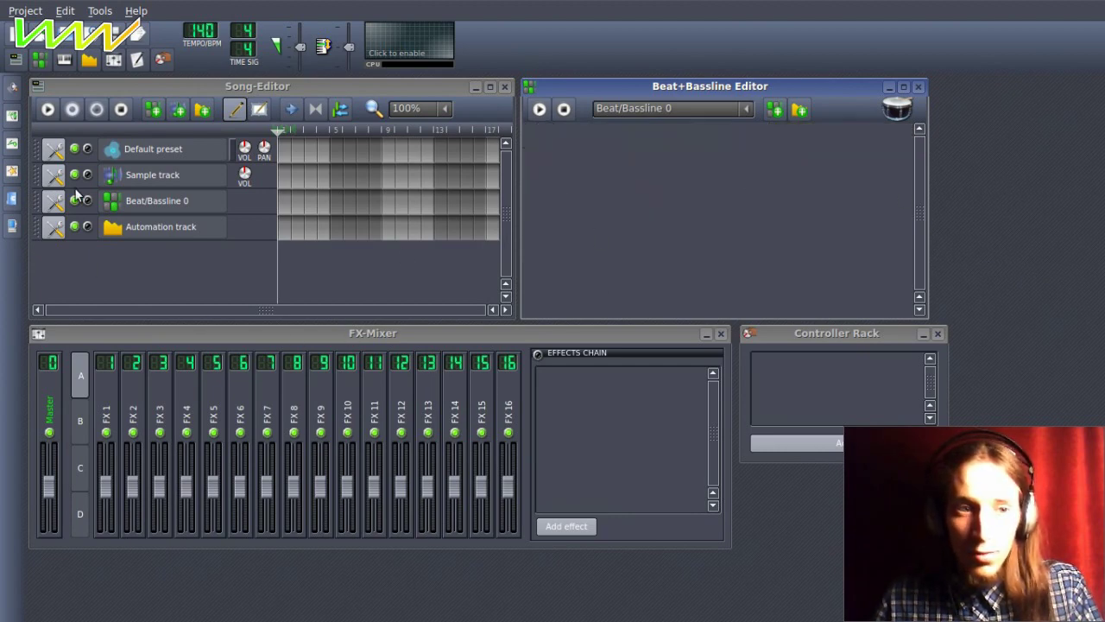
left_click(53, 149)
left_click(62, 195)
left_click(54, 149)
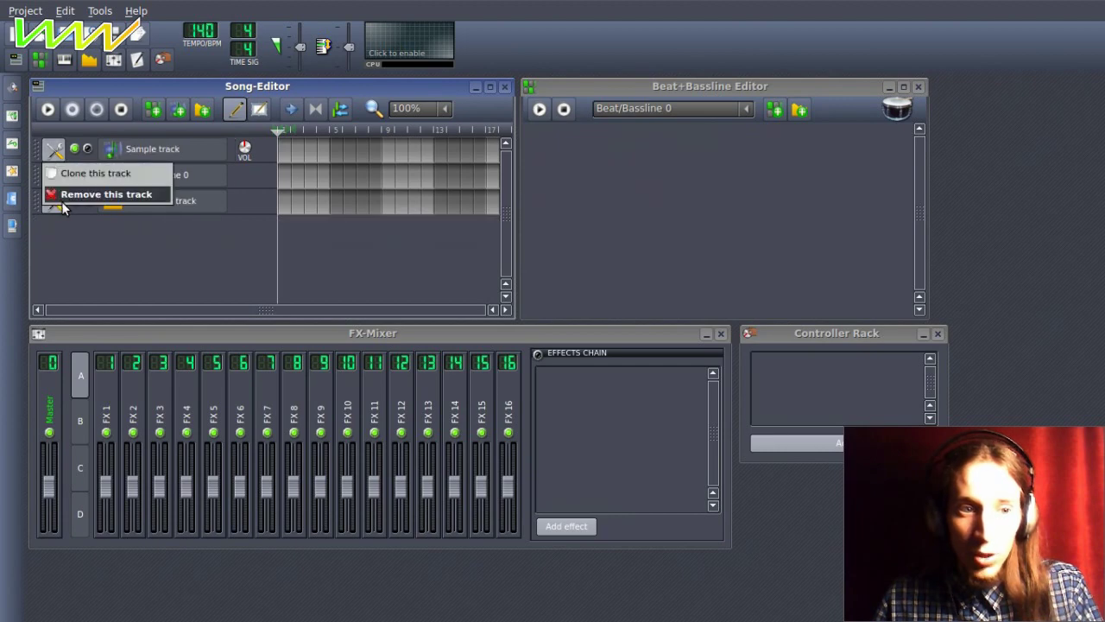
left_click(62, 195)
left_click(53, 175)
left_click(63, 220)
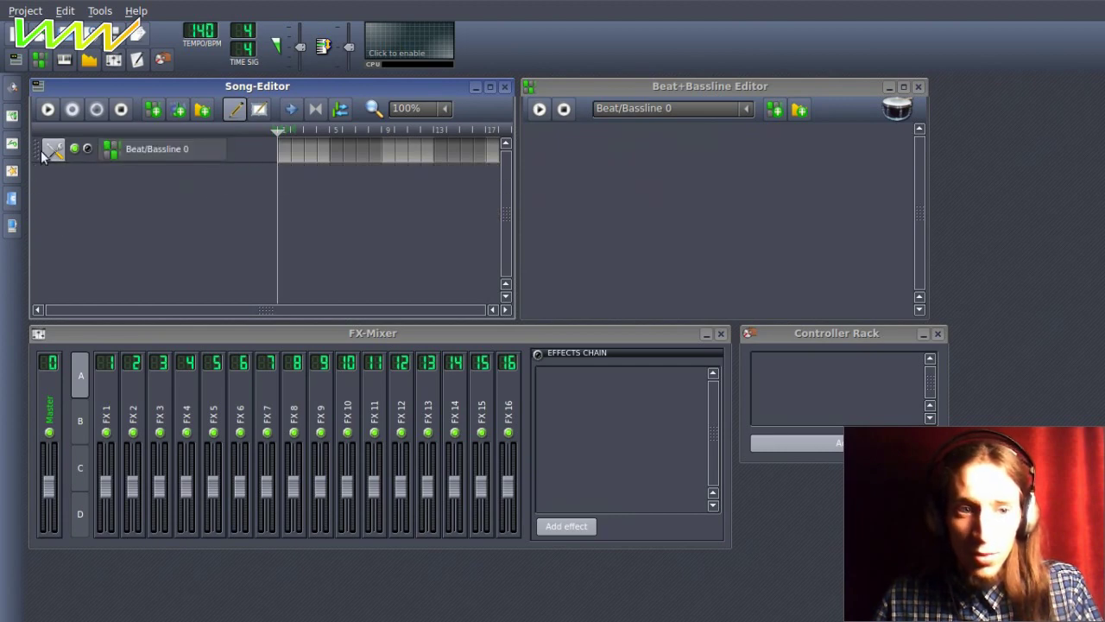
Add four ZynAddSubFX instrument tracks to both the Beat+Bassline Editor and the Song-Editor, and close the instrument plugins list.
left_click(12, 92)
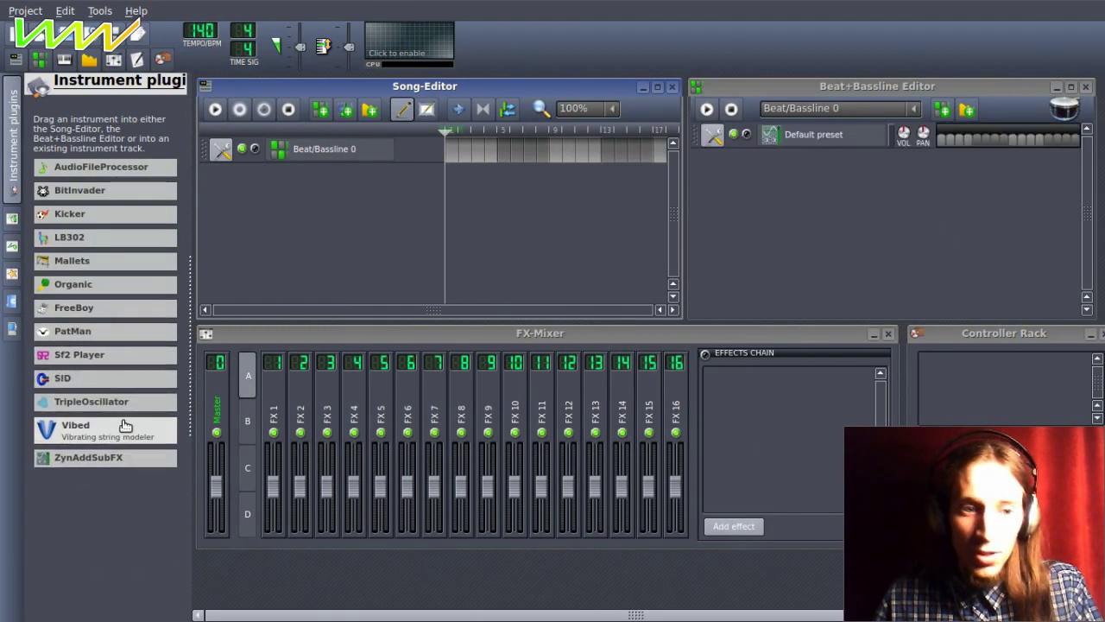
left_click_drag(118, 463, 275, 276)
left_click(11, 172)
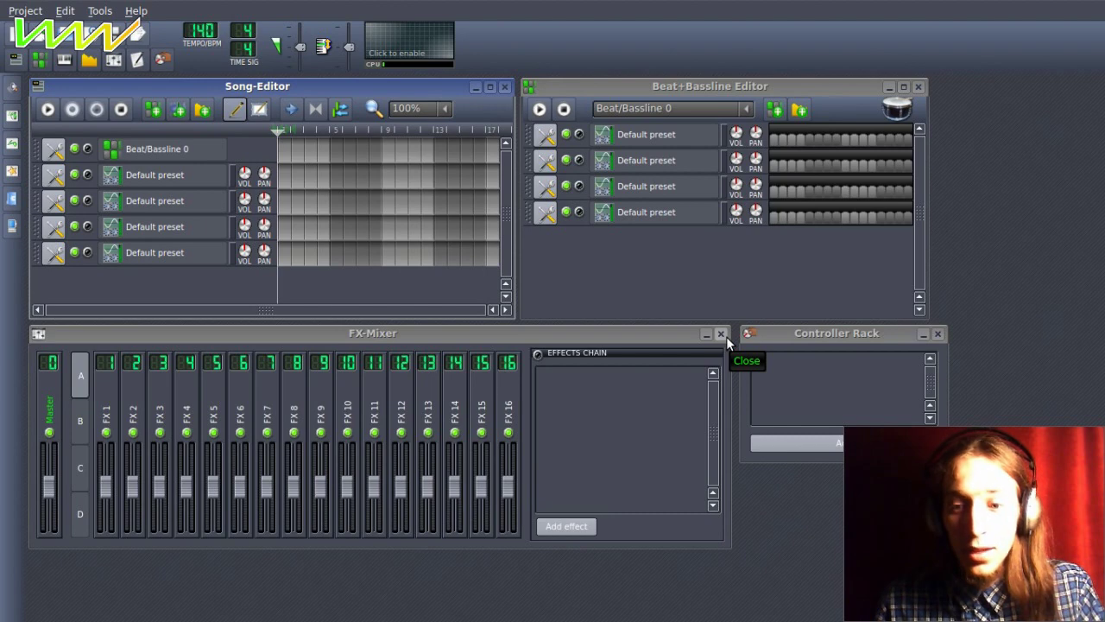
Rename the first two tracks in the Beat+Bassline Editor as Kick and Snare.
double_click(701, 139)
type("K")
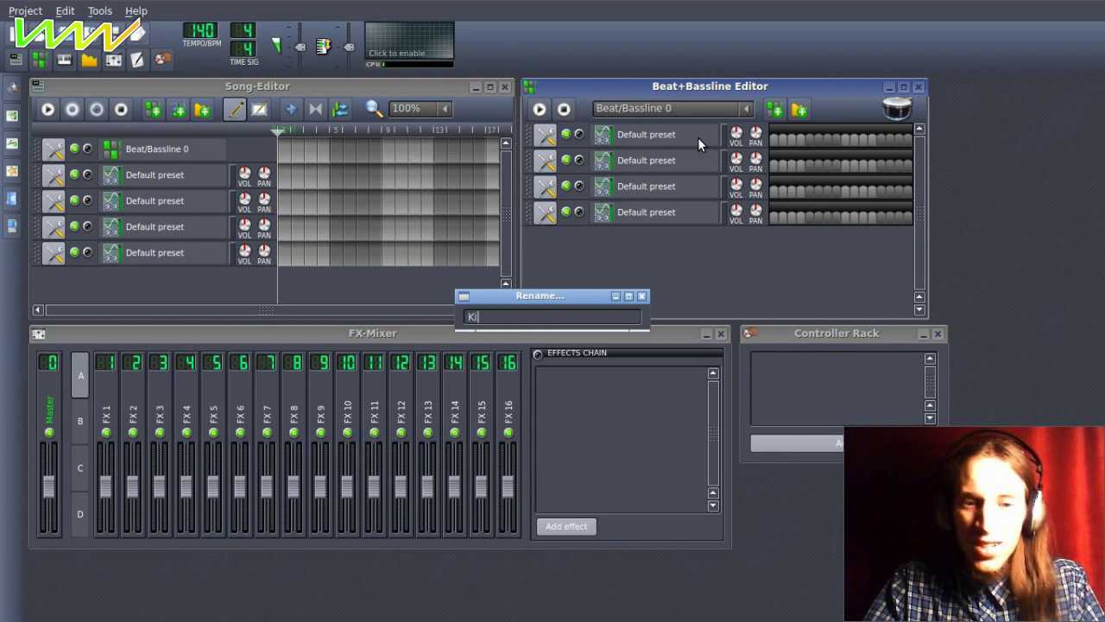
type("ick")
key("Return")
double_click(676, 162)
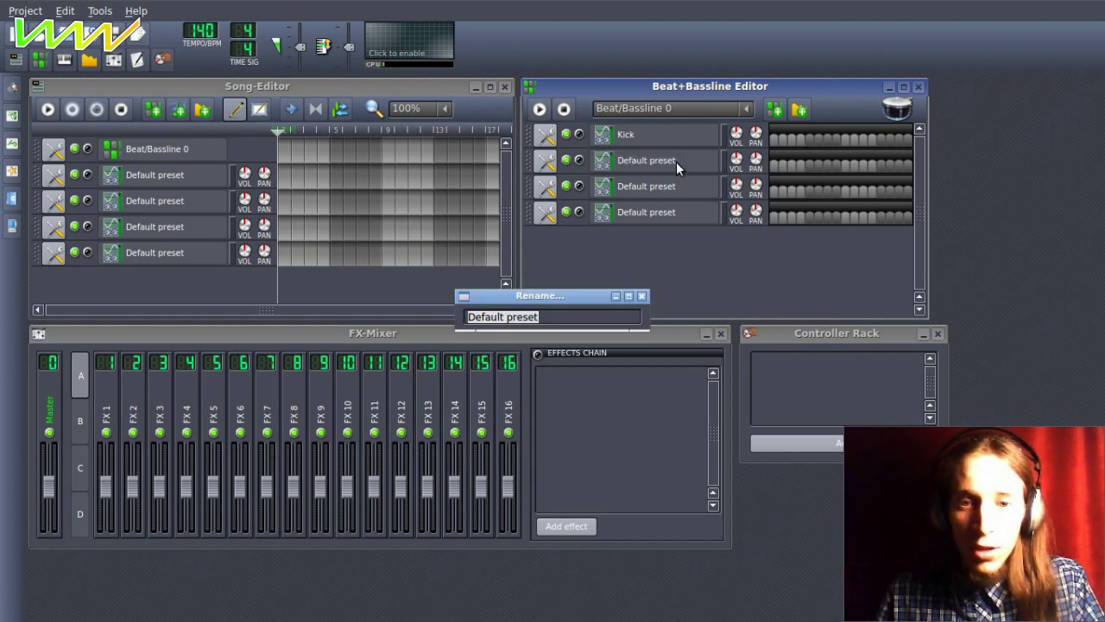
type("Snare")
key("Return")
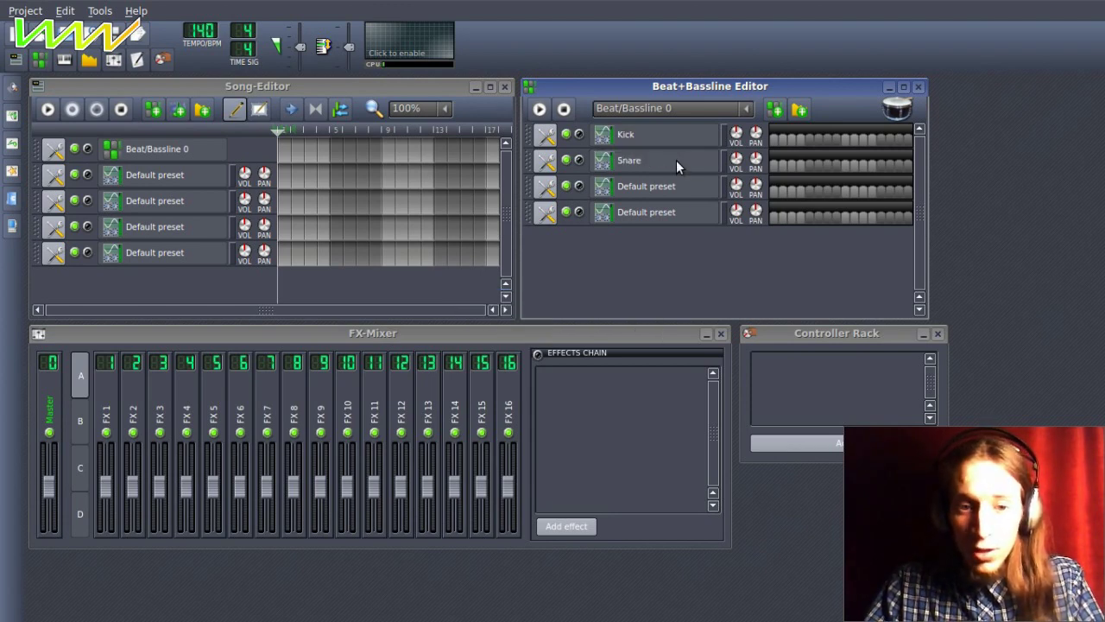
Rename the third Beat+Bassline track as Hihat, with a capital H.
double_click(688, 186)
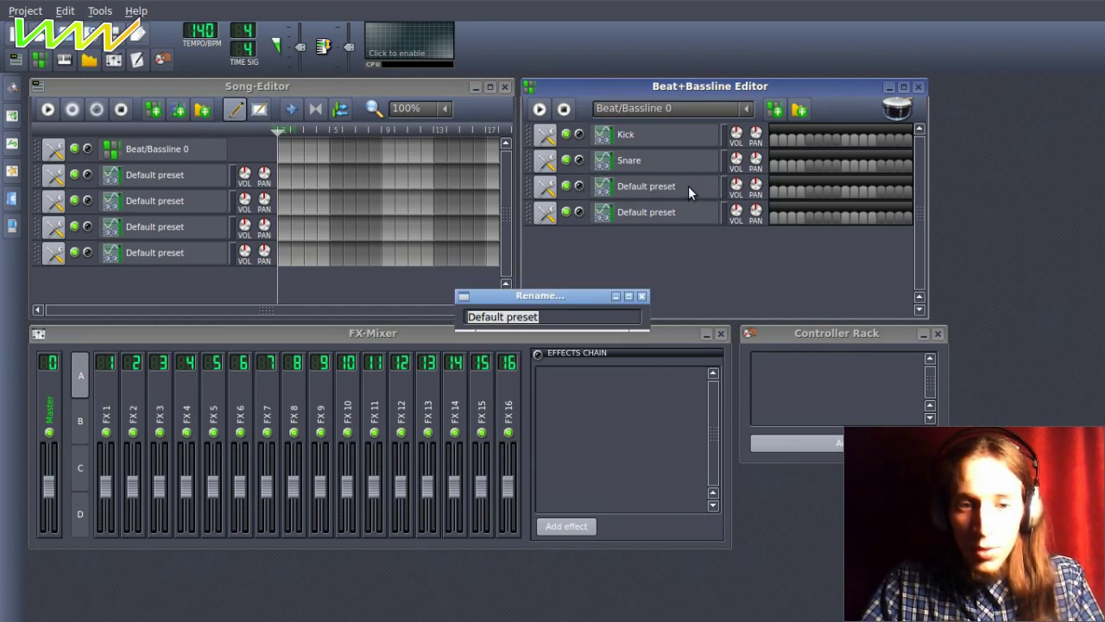
type("hihat")
key("Return")
double_click(689, 185)
left_click(467, 319)
key("Delete")
type("H")
key("Return")
Rename the fourth Beat+Bassline track as Rim.
double_click(618, 219)
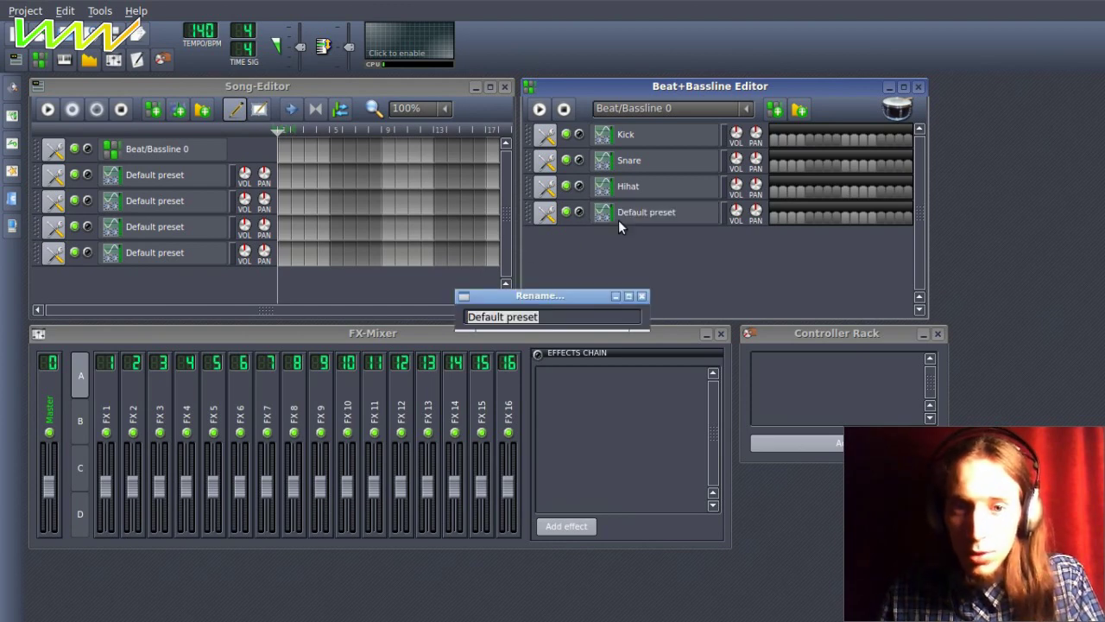
type("Rim")
key("BackSpace")
key("BackSpace")
type("im")
key("Return")
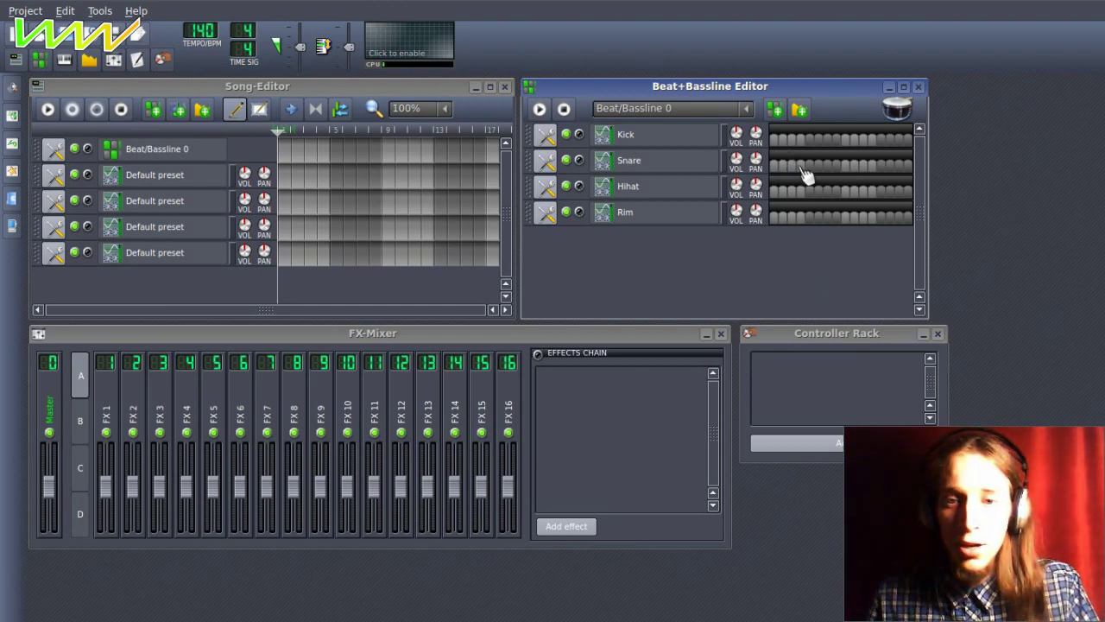
Program a four-on-the-floor Kick pattern by enabling steps 1, 5, 9 and 13 of its track.
left_click(775, 139)
left_click(809, 139)
left_click(844, 139)
left_click(879, 139)
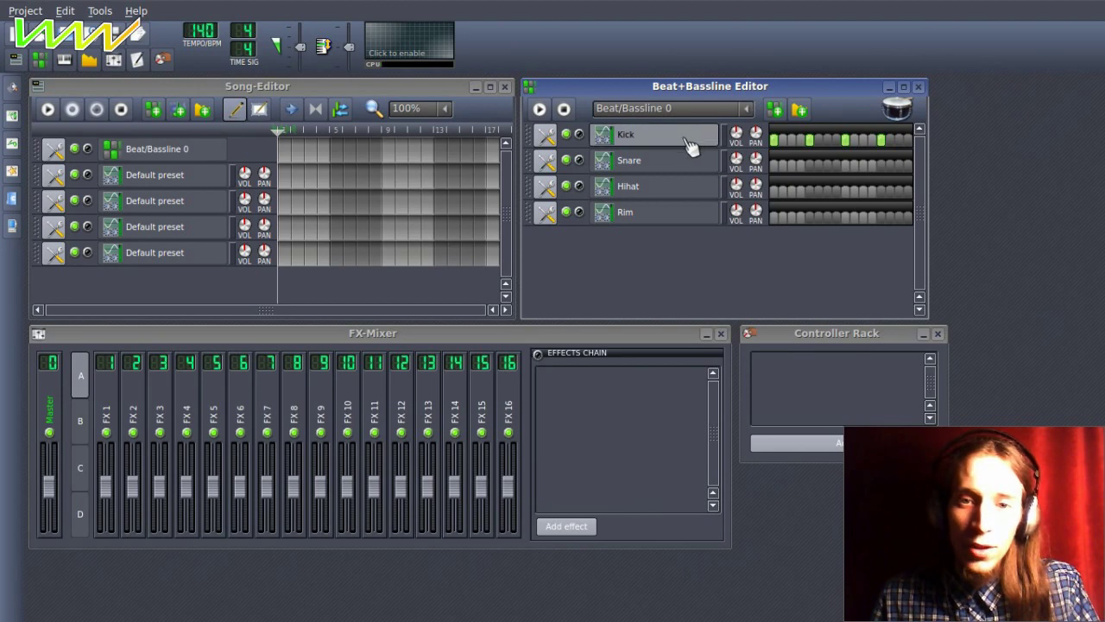
Open the Kick track's instrument window and assign it to FX channel 1 while the beat pattern plays.
left_click(647, 142)
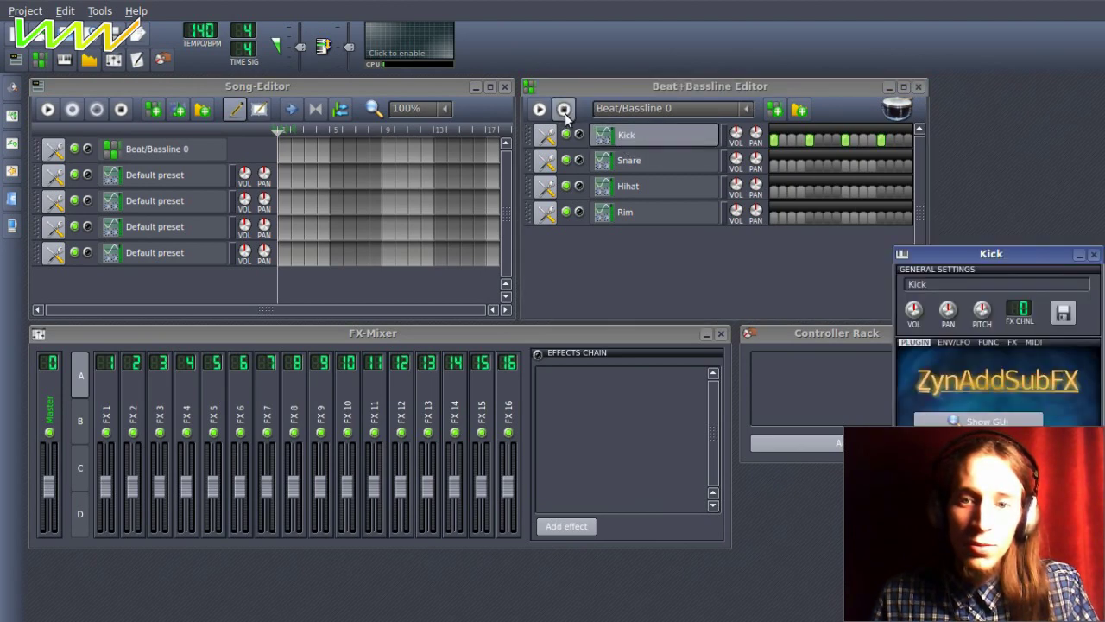
left_click_drag(981, 254, 366, 217)
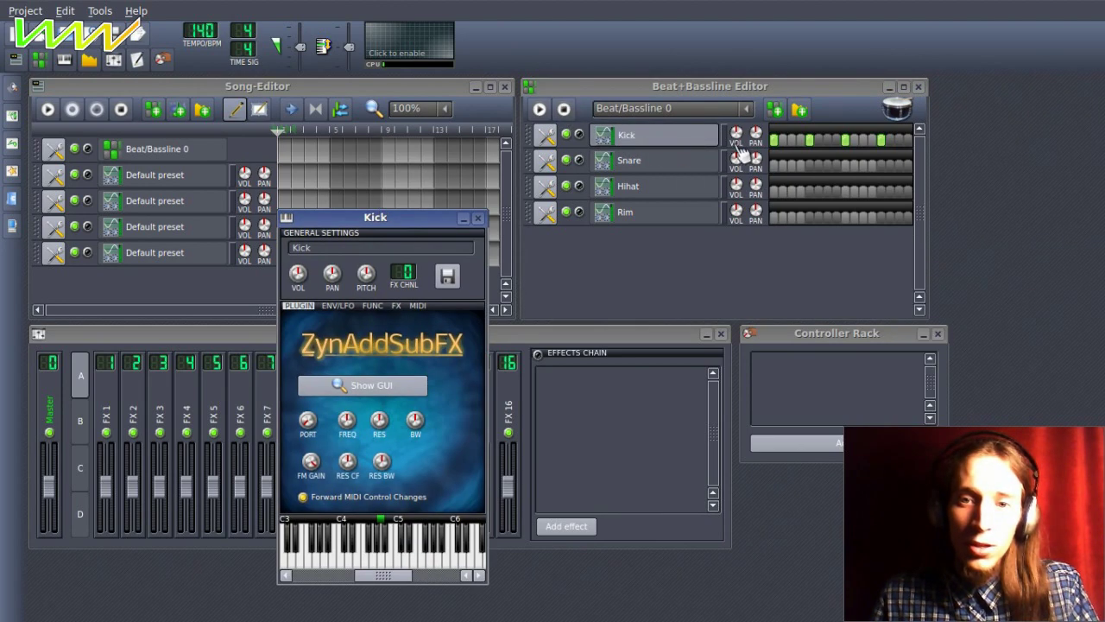
left_click(544, 110)
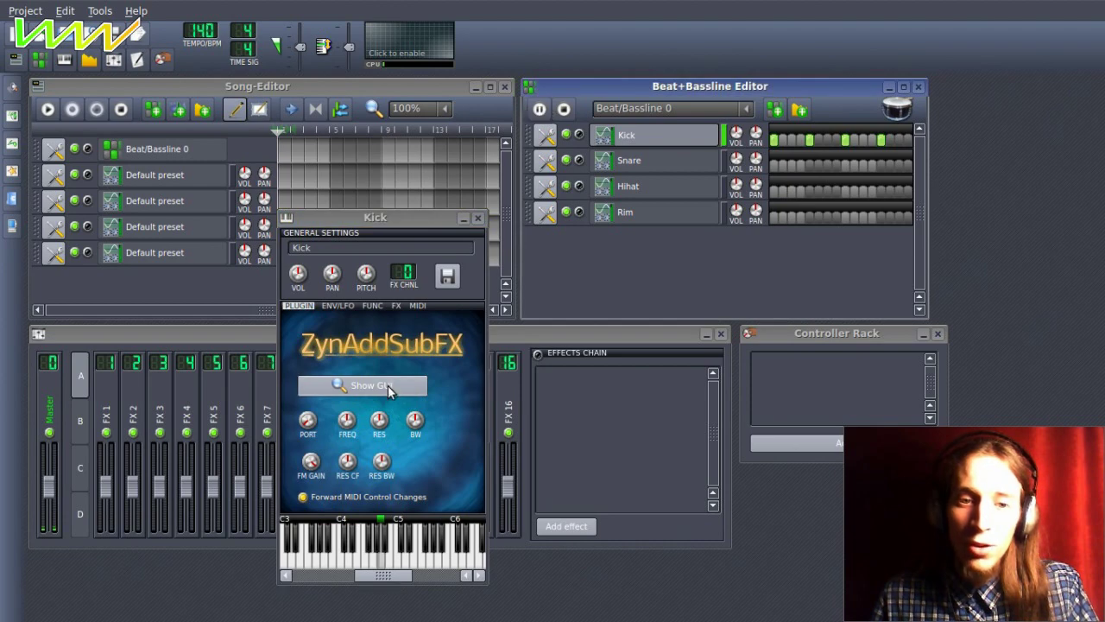
left_click_drag(431, 216, 801, 201)
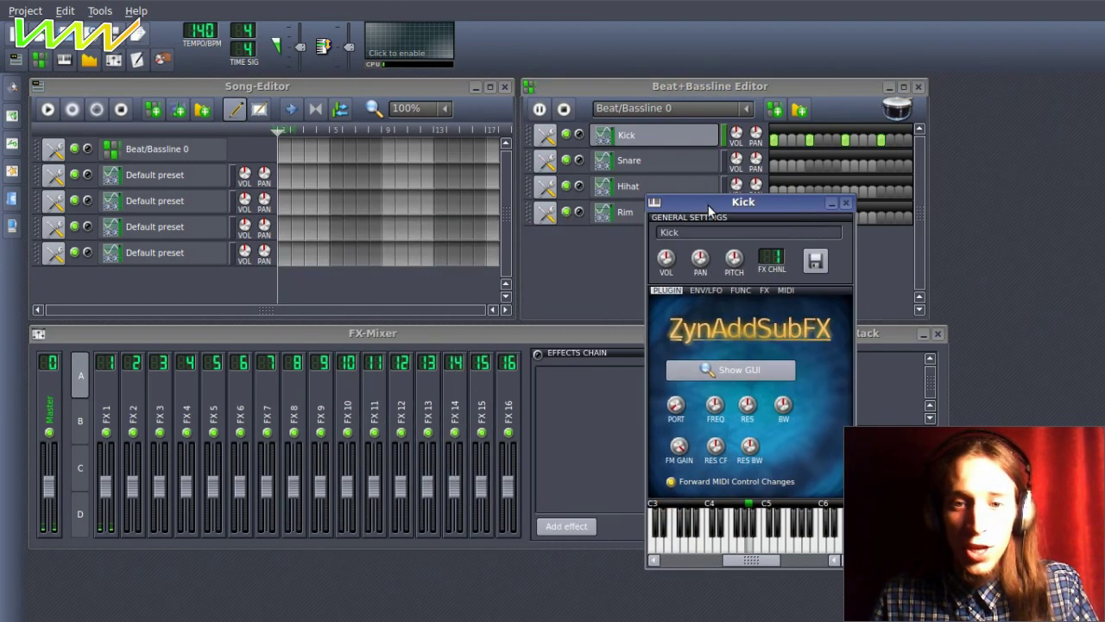
left_click_drag(707, 204, 841, 168)
Assign the Snare, Hihat and Rim tracks to FX channels 2, 3 and 4, and close their instrument windows.
left_click(687, 161)
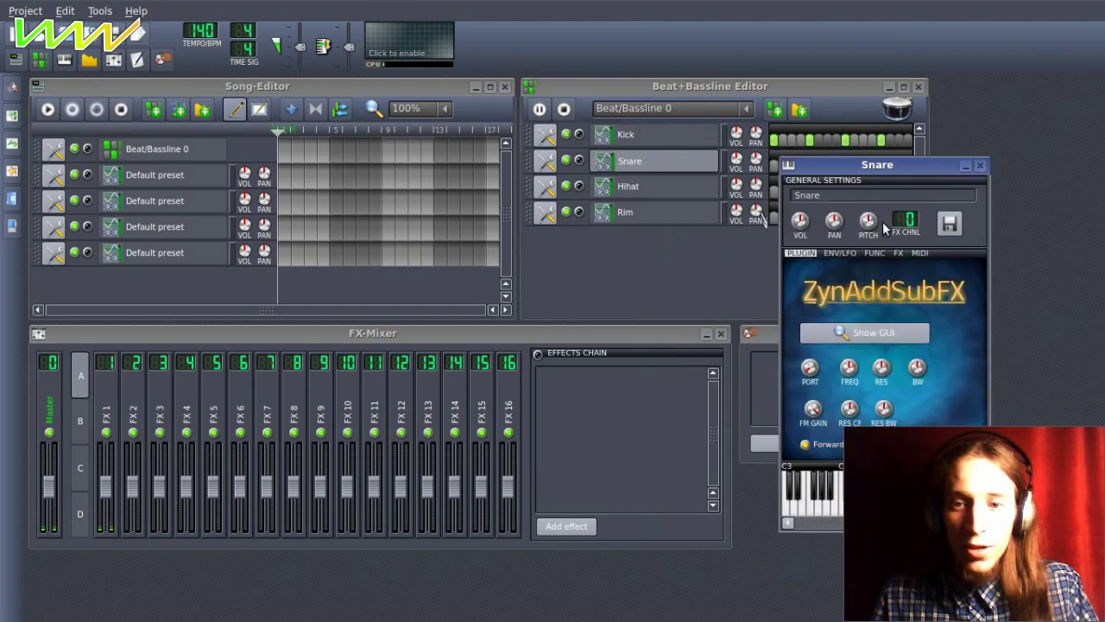
left_click(684, 186)
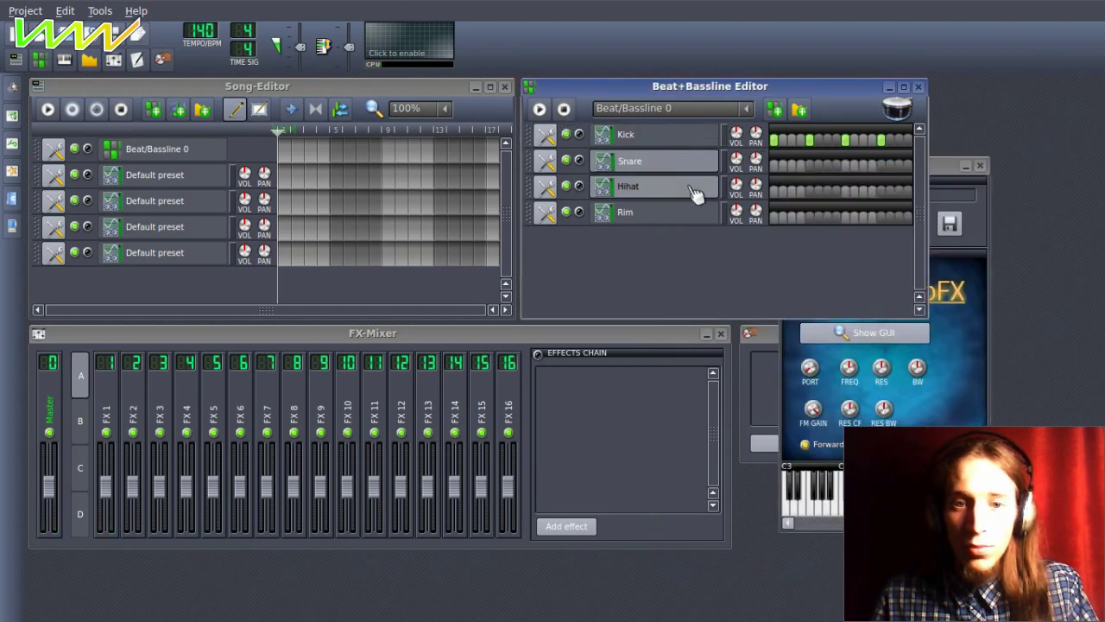
scroll(1024, 309, "up", 2)
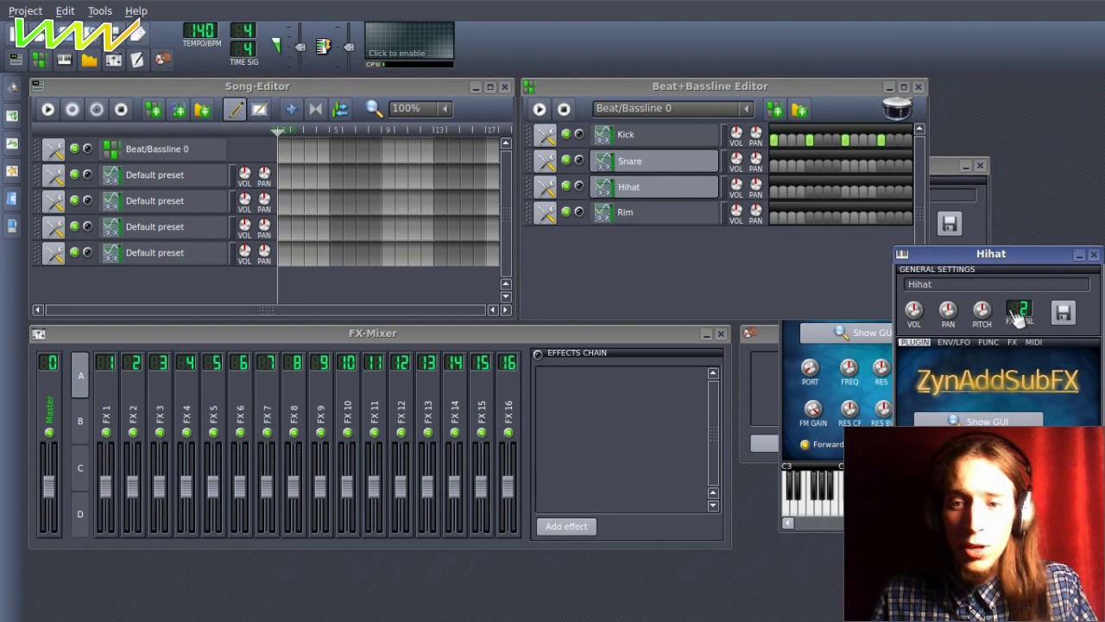
left_click_drag(1030, 318, 1028, 302)
left_click(676, 216)
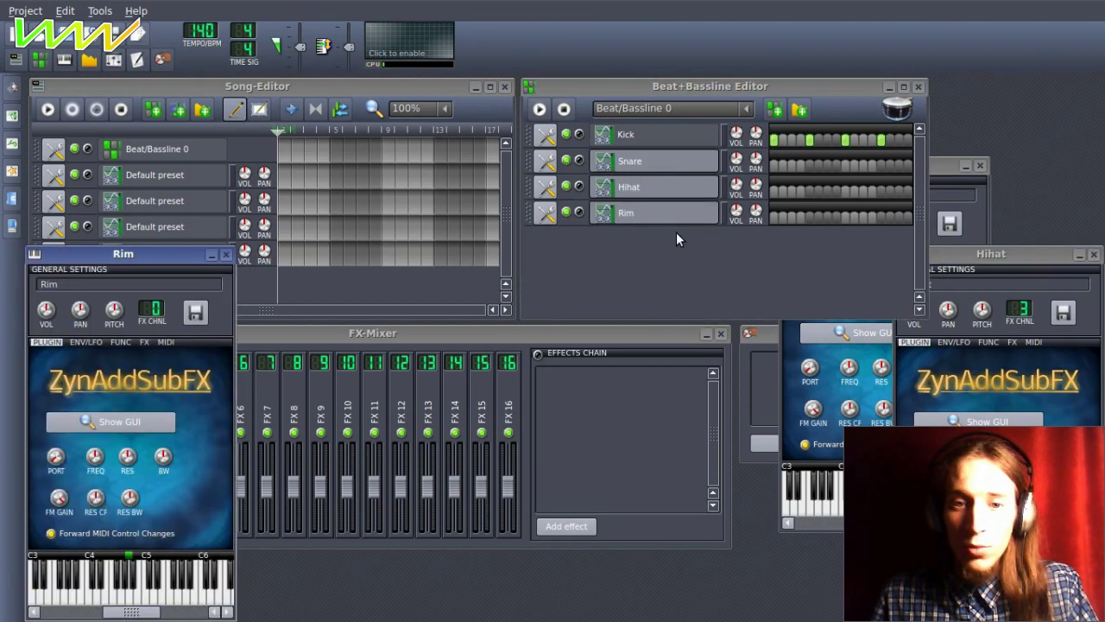
scroll(150, 317, "up", 4)
left_click_drag(169, 258, 713, 263)
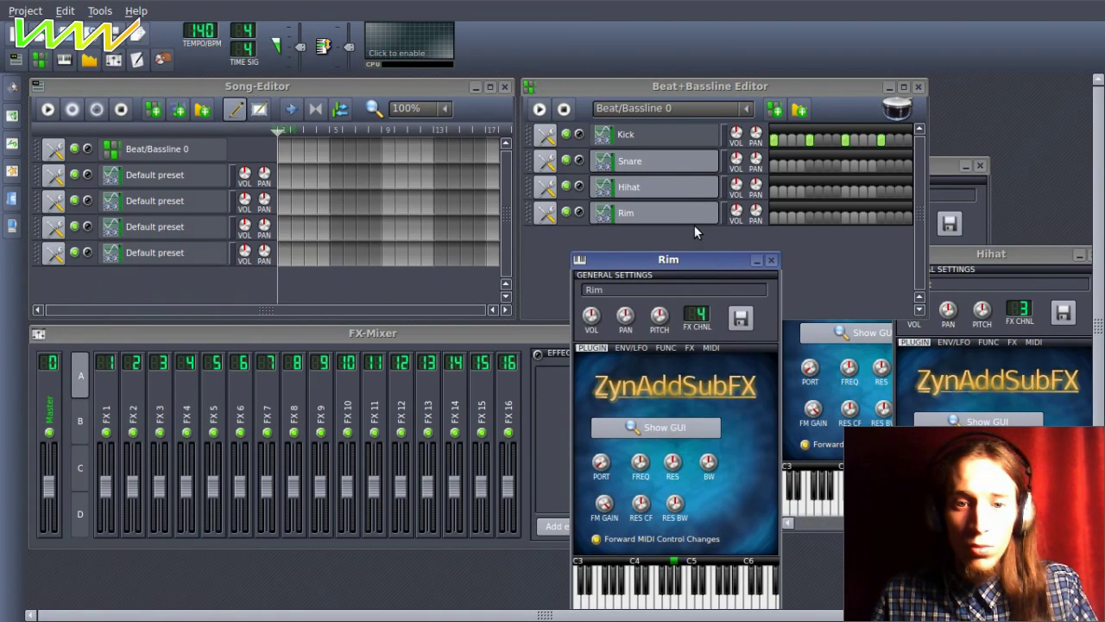
left_click(680, 208)
left_click(680, 187)
left_click(678, 170)
Rename mixer channels FX 1 and FX 2 as Kick and Snare.
left_click(113, 402)
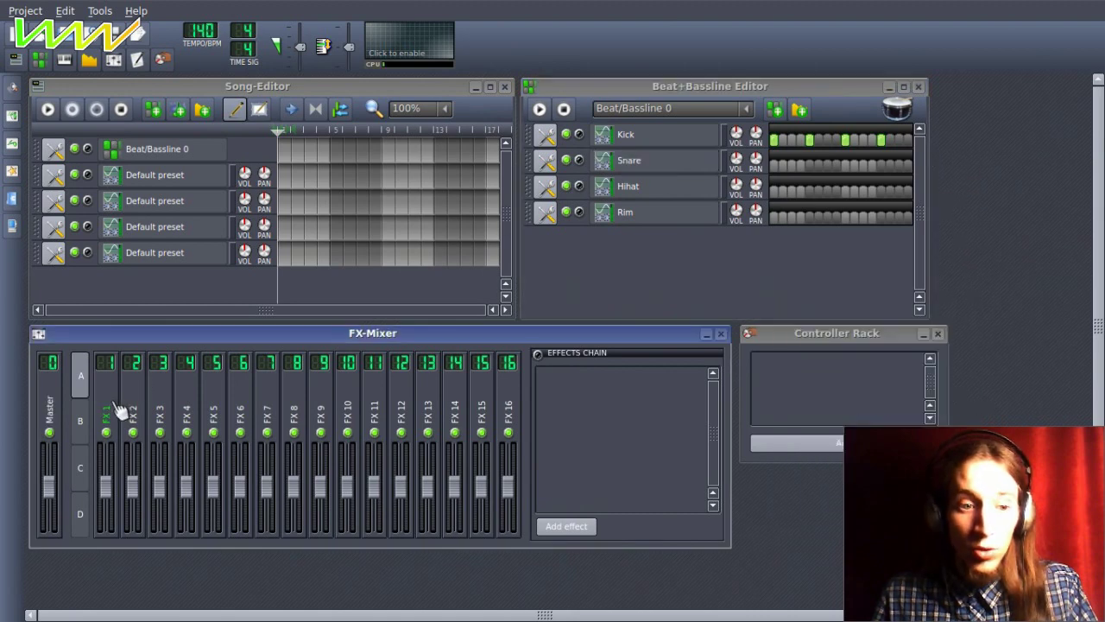
double_click(102, 414)
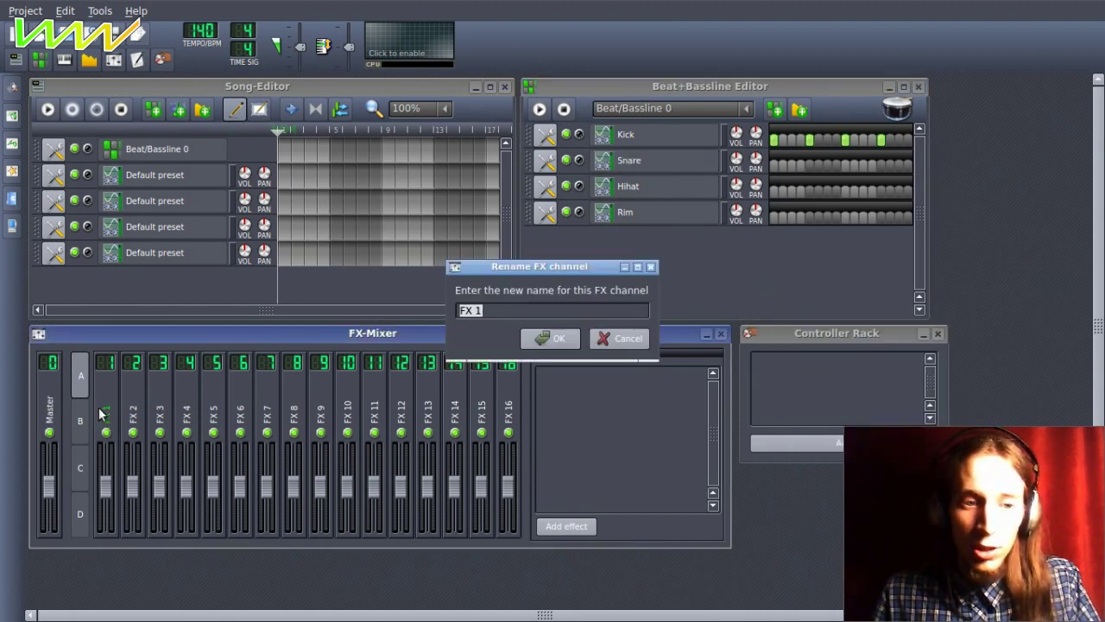
type("Kick")
key("Return")
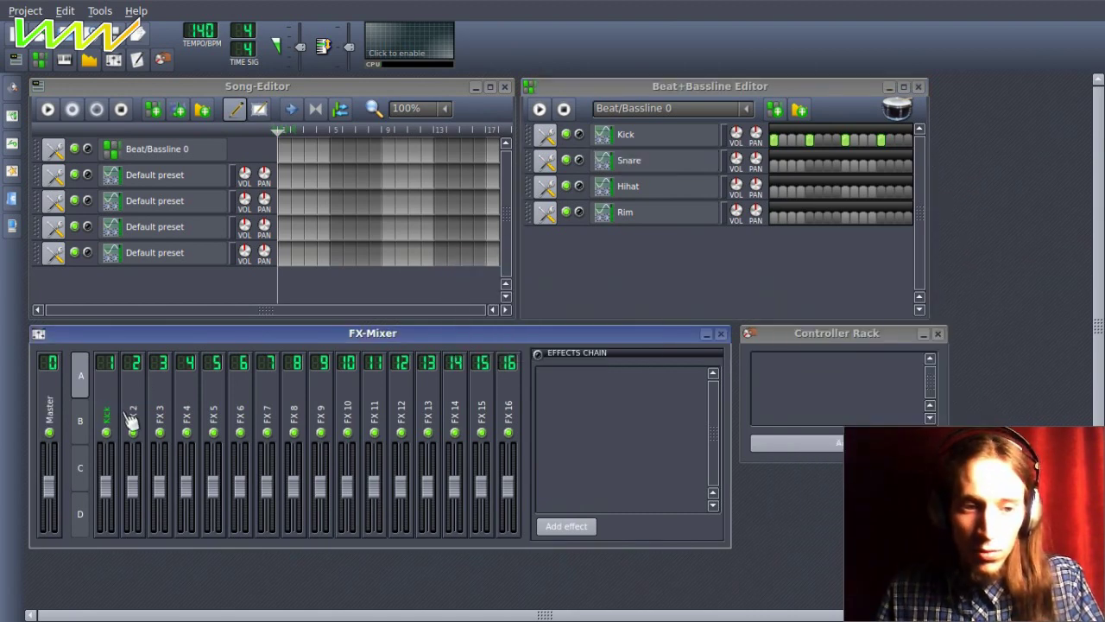
double_click(129, 413)
type("Snare")
key("Return")
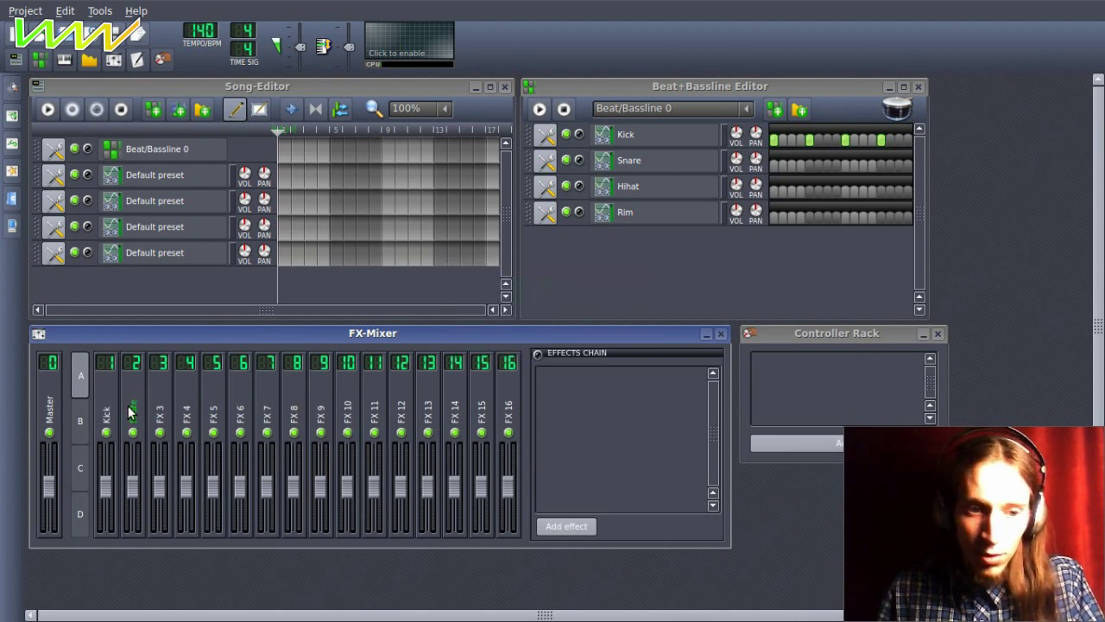
Rename mixer channels FX 3 and FX 4 as Hihat and Rim.
double_click(161, 412)
type("Hoh")
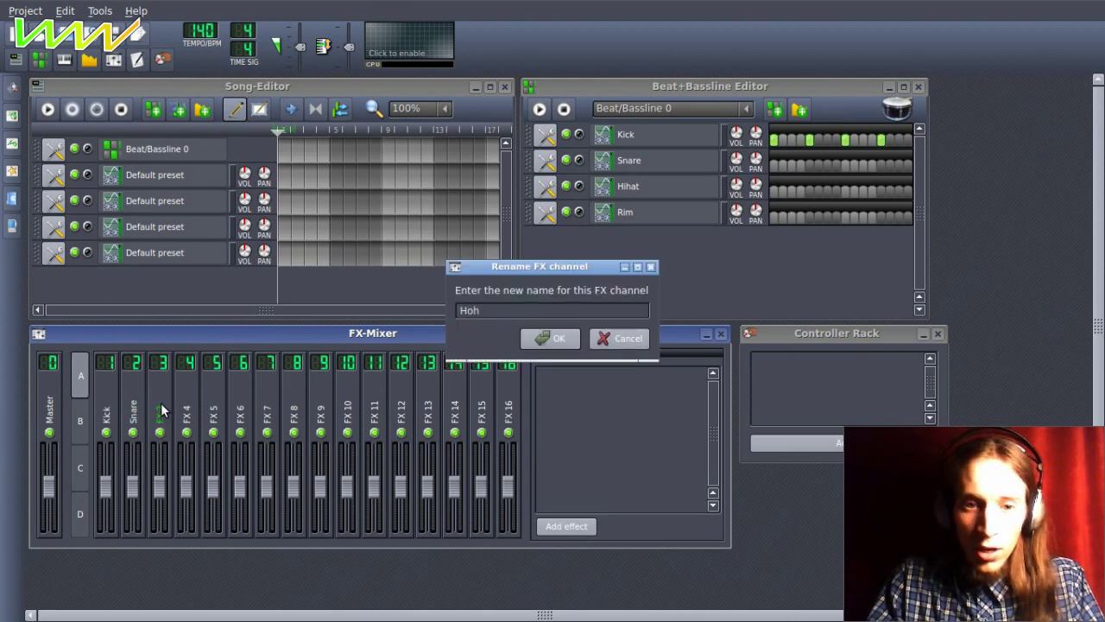
type("at")
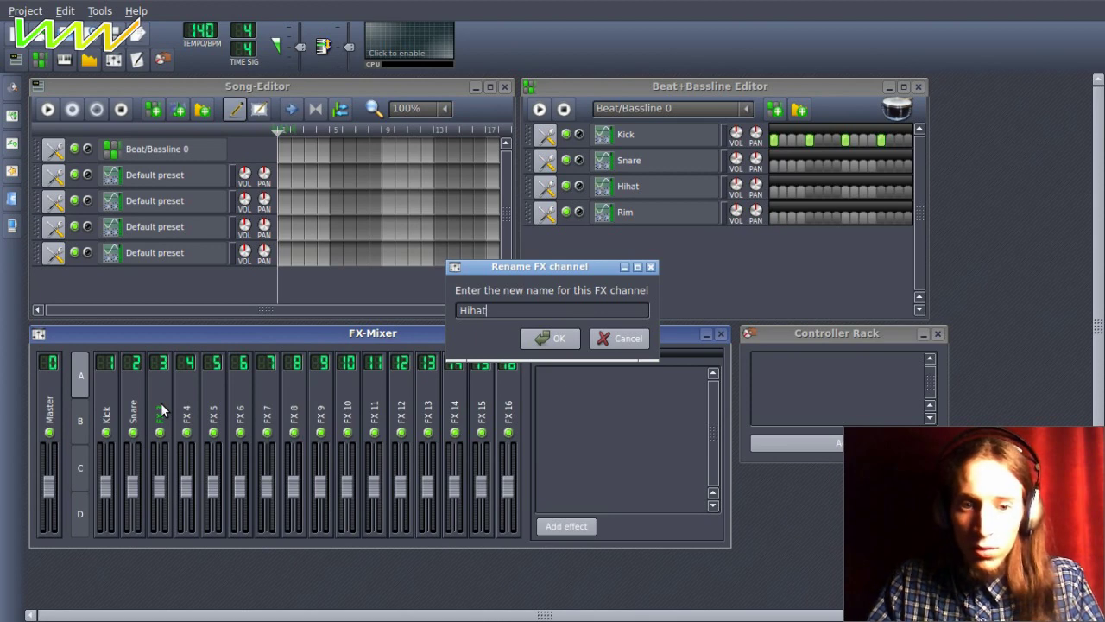
key("Return")
double_click(185, 413)
type("Rim")
key("Return")
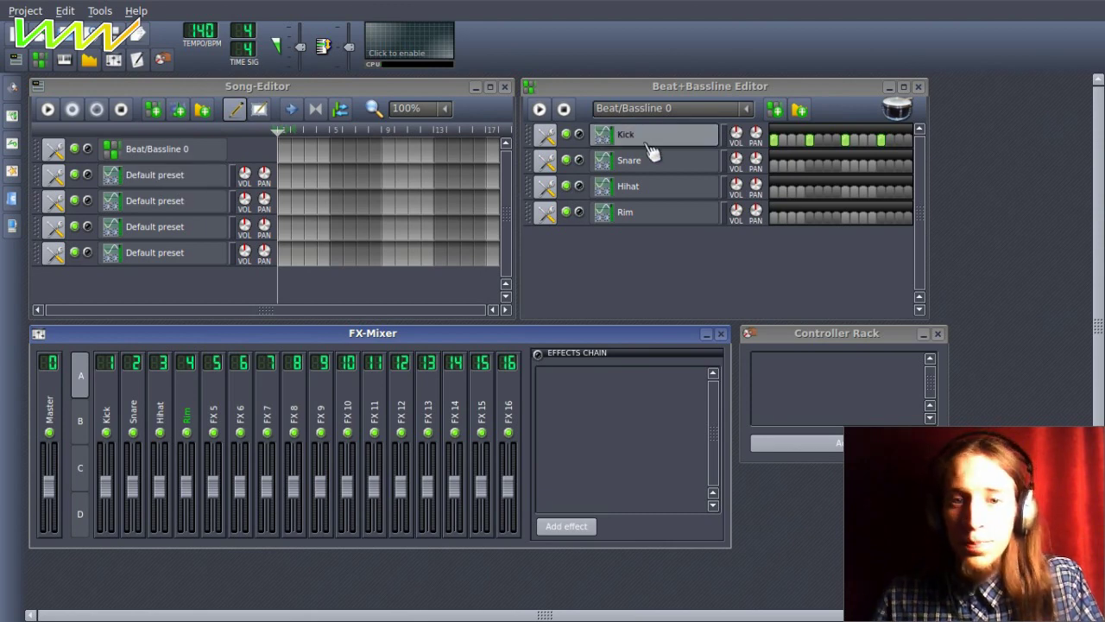
Play the beat and open the Kick's ZynAddSubFX interface in Advanced mode, down to its ADDsynth global parameters.
left_click(542, 111)
left_click(667, 136)
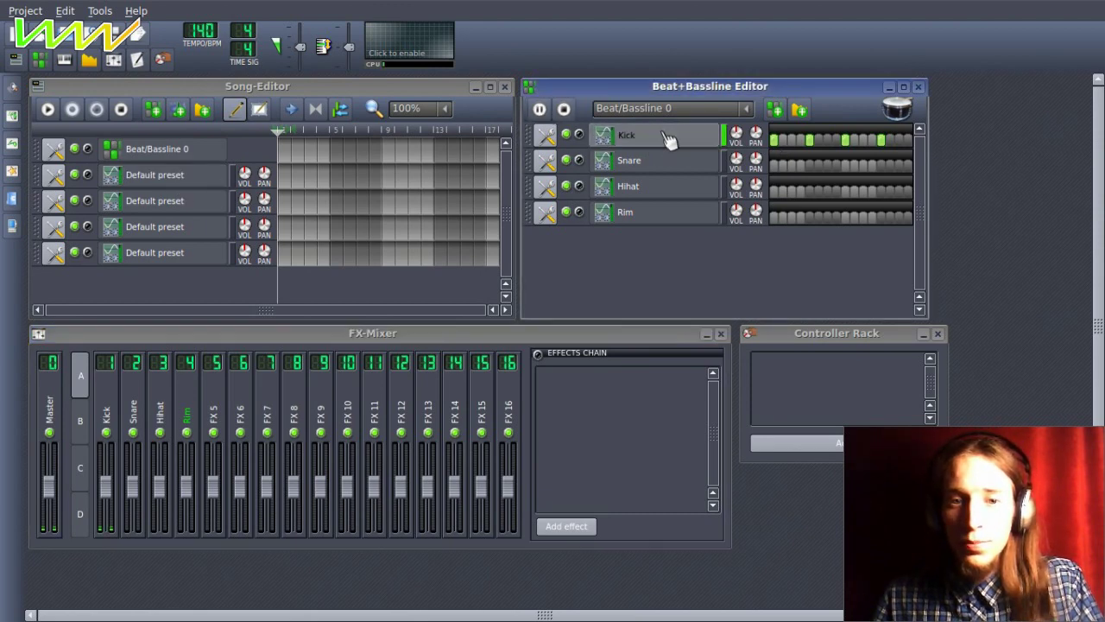
left_click(865, 333)
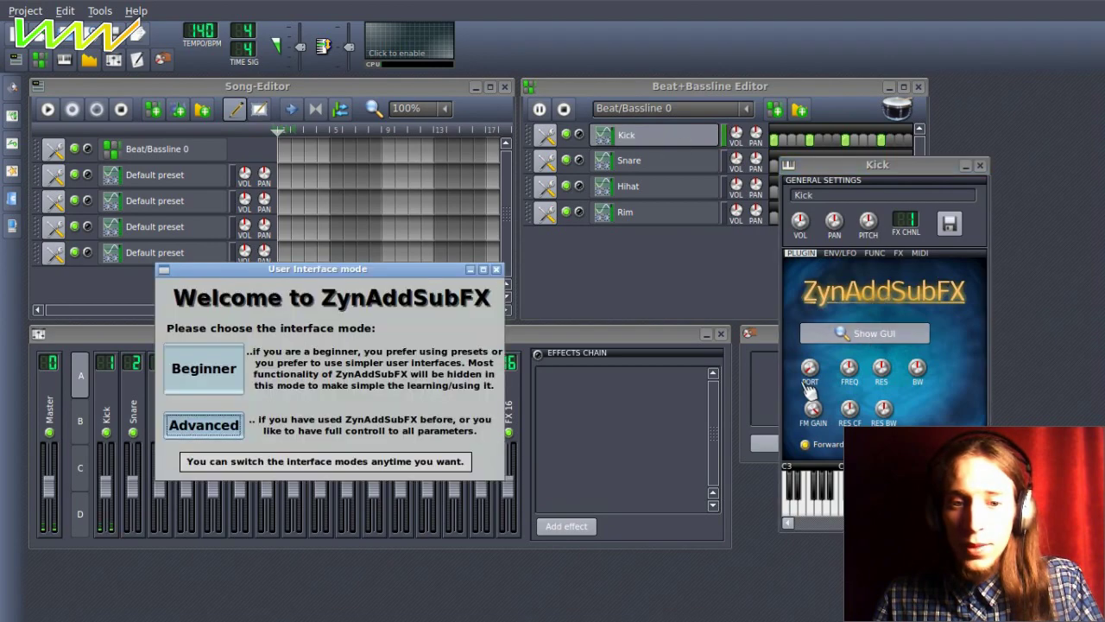
left_click(206, 425)
left_click(334, 499)
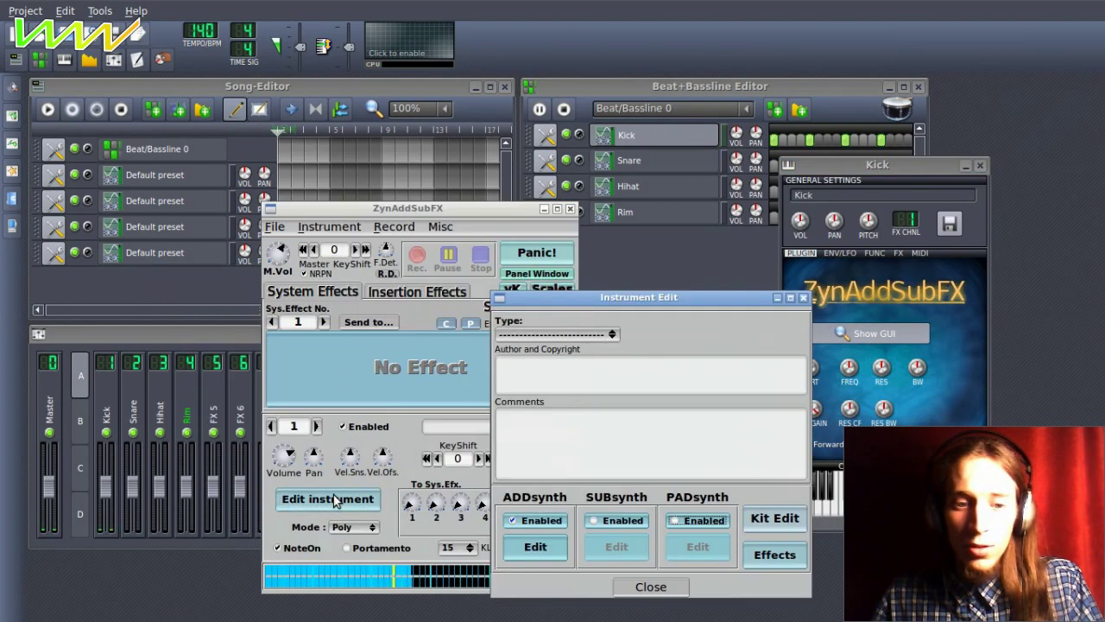
left_click(566, 548)
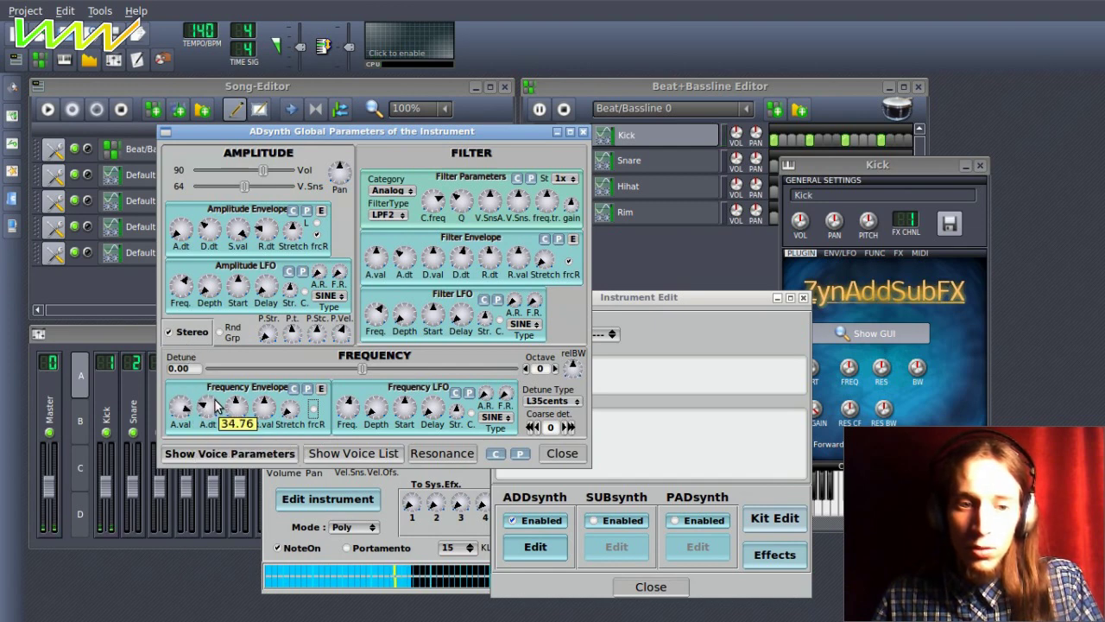
Lower the Kick's ADDsynth octave to -2.
left_click(526, 368)
left_click(526, 367)
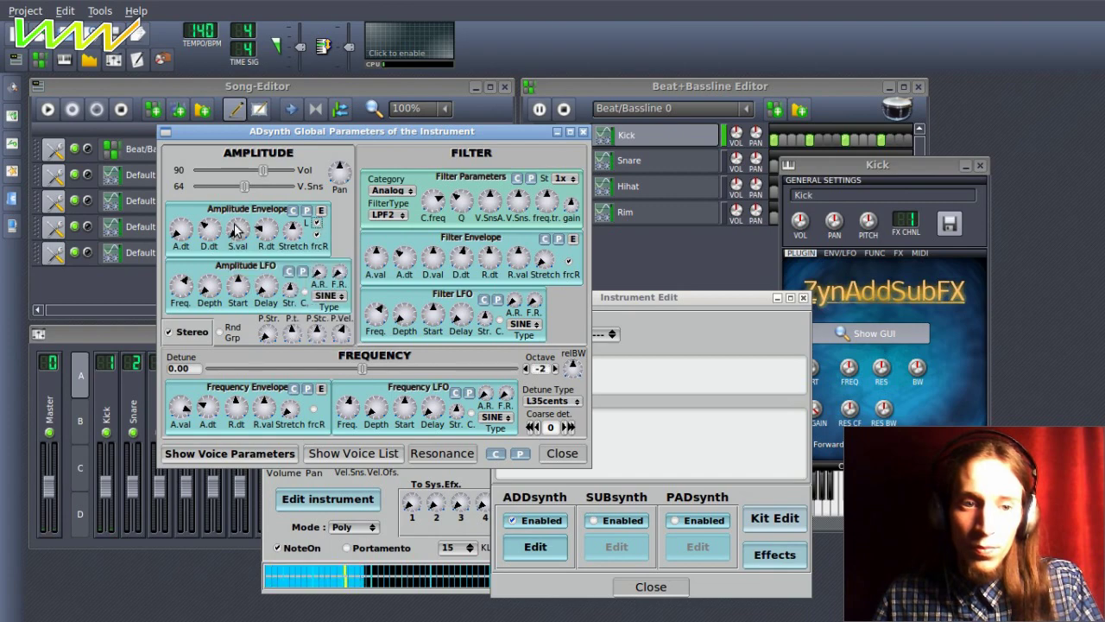
Raise the Kick's ADDsynth amplitude volume to 120 and its punch strength to about 33.
left_click_drag(263, 170, 282, 171)
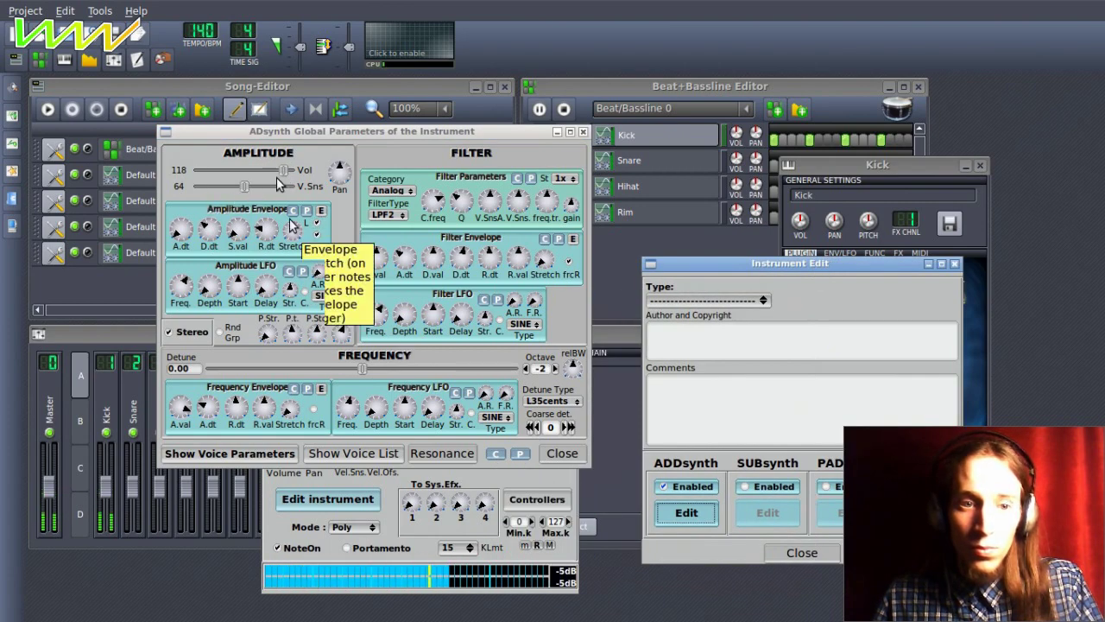
left_click_drag(283, 170, 286, 170)
left_click_drag(267, 333, 267, 293)
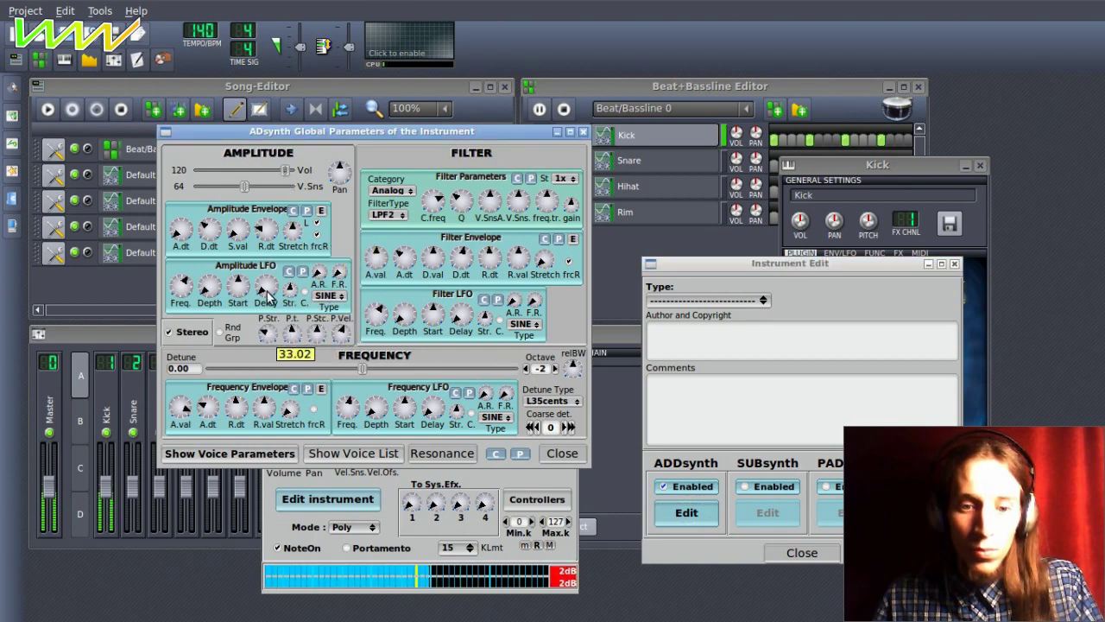
Lower the Kick's ADDsynth volume to 114 and enable the master output waveform display.
left_click_drag(284, 171, 279, 170)
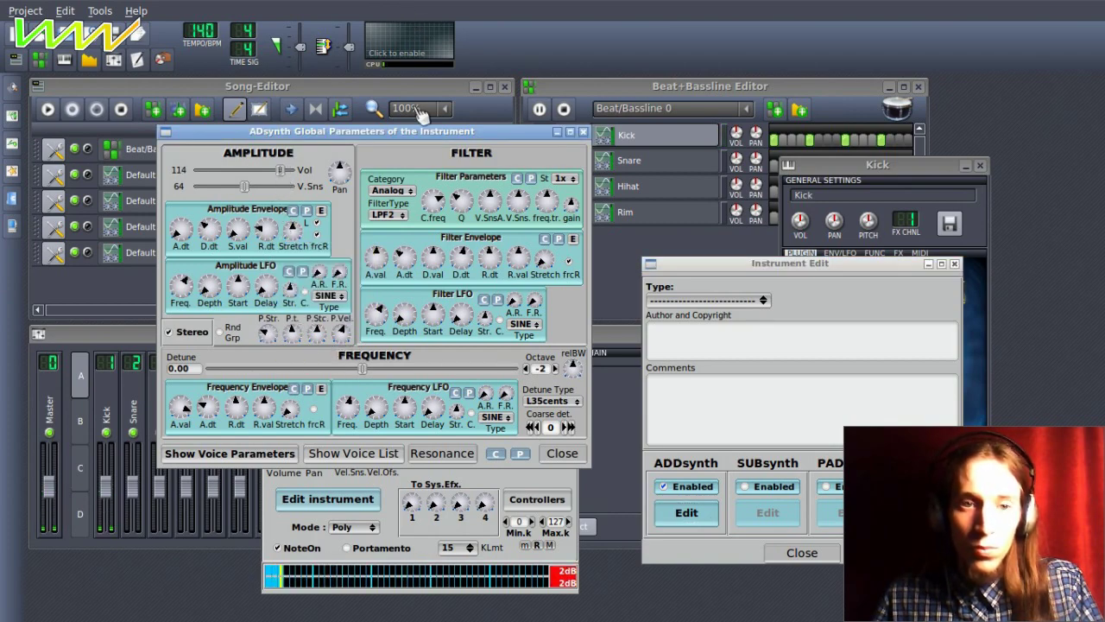
left_click(407, 48)
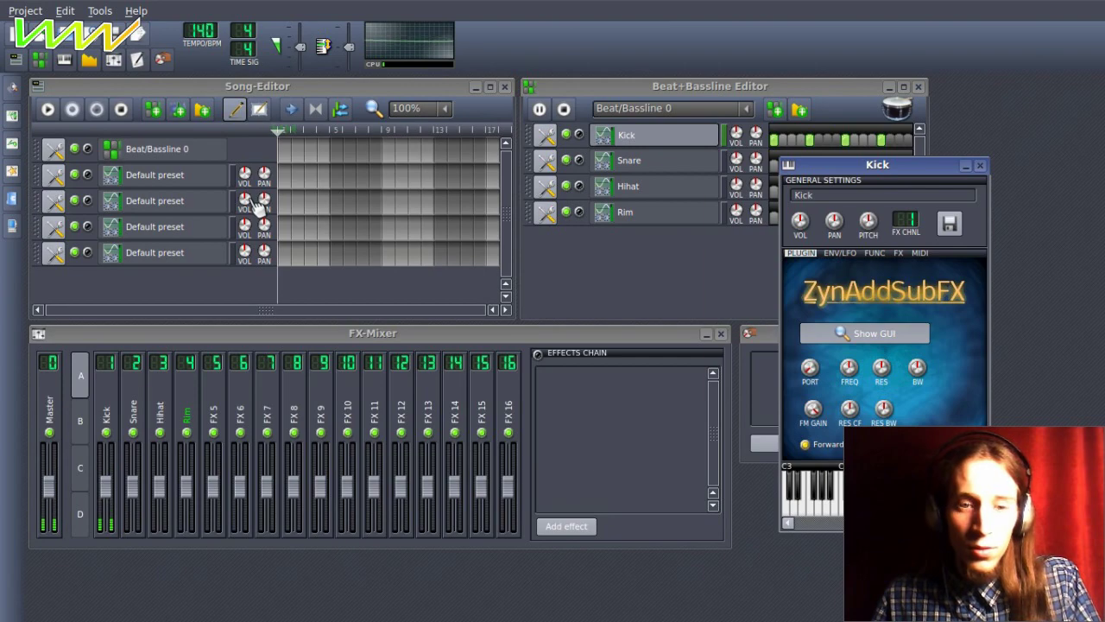
key("alt+Tab")
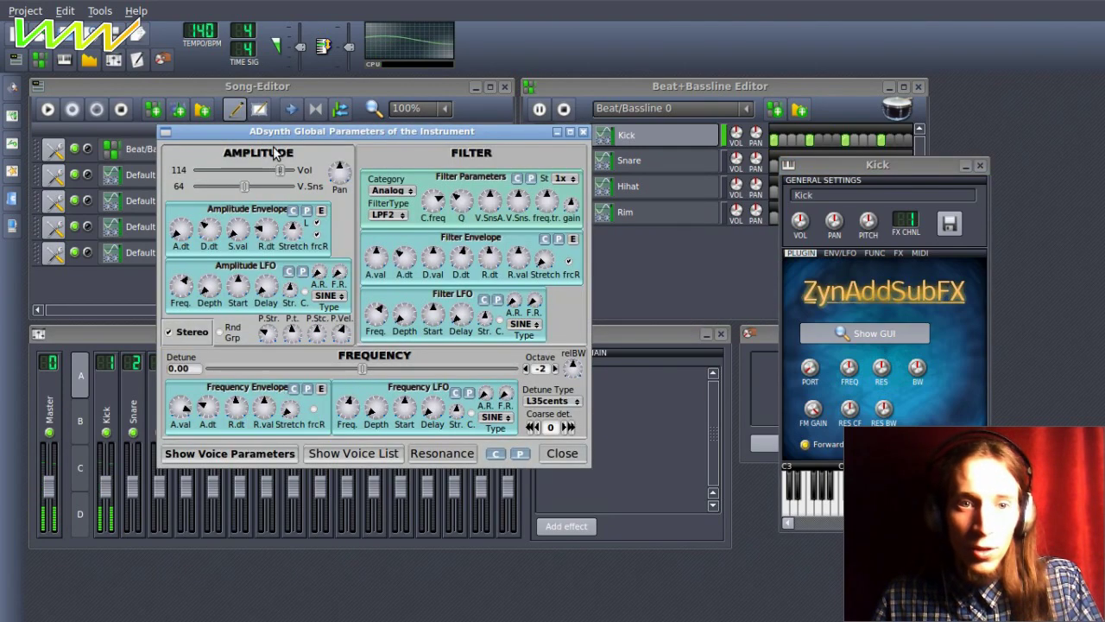
scroll(283, 165, "up", 1)
scroll(284, 165, "down", 1)
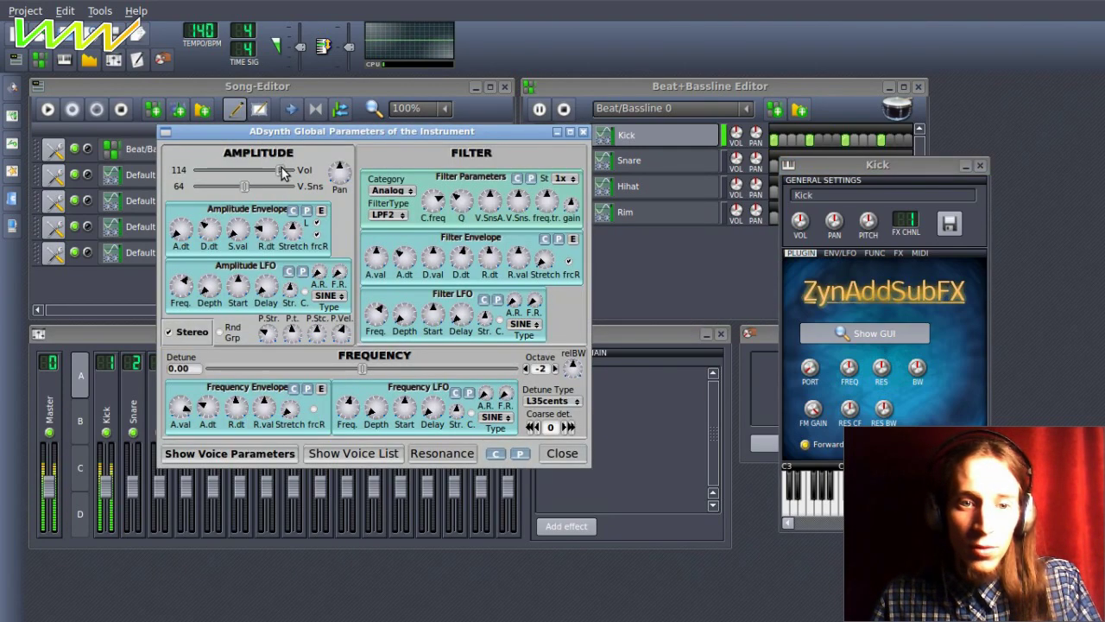
Close the ADDsynth parameters and add a Reverb as the Kick's insertion effect 1, inserted to Part 1.
left_click(563, 454)
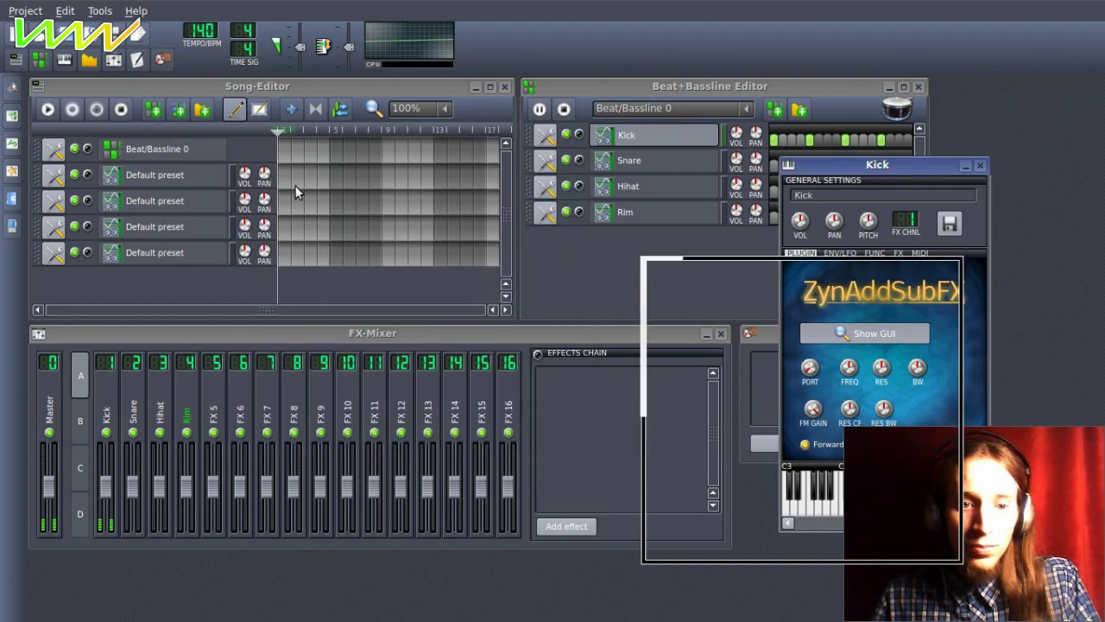
key("alt+Tab")
key("alt+Tab")
key("alt+shift+Tab")
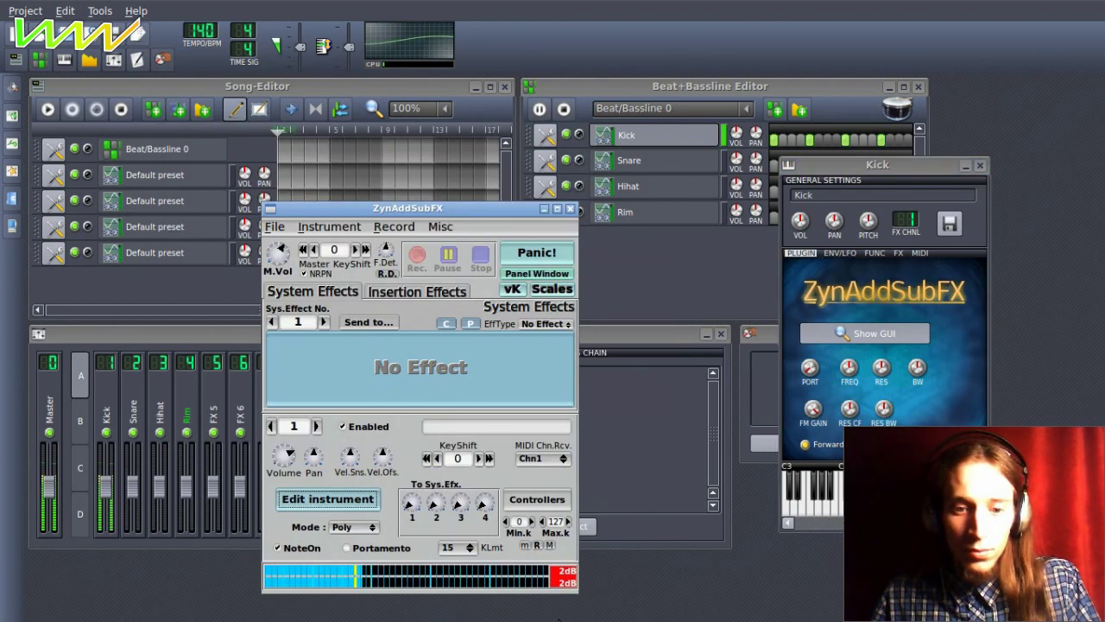
left_click(411, 292)
left_click(371, 321)
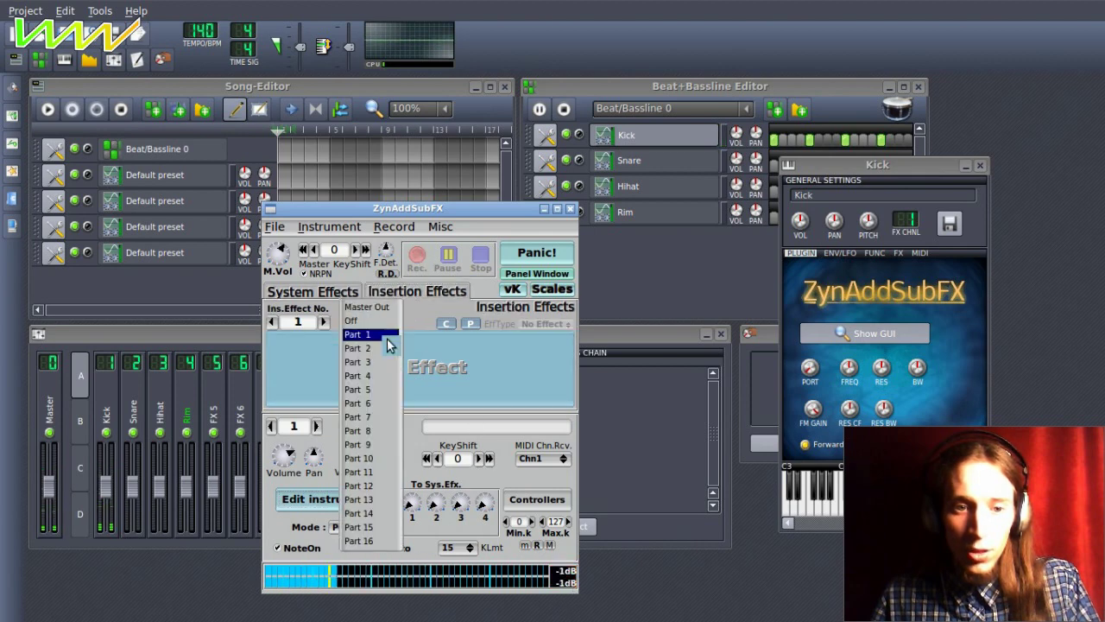
left_click(357, 271)
left_click(544, 323)
left_click(550, 339)
Adjust the Reverb's time, low-pass and high-pass filters, and set its dry/wet mix to about 44.
left_click_drag(374, 376, 359, 436)
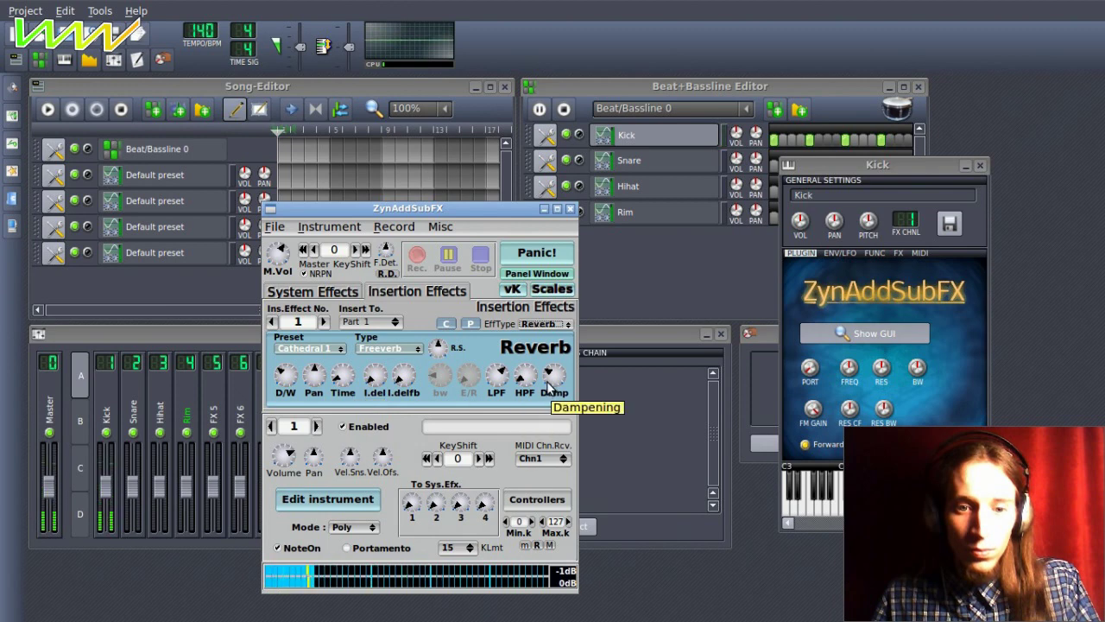
left_click_drag(525, 375, 498, 417)
left_click_drag(290, 375, 290, 376)
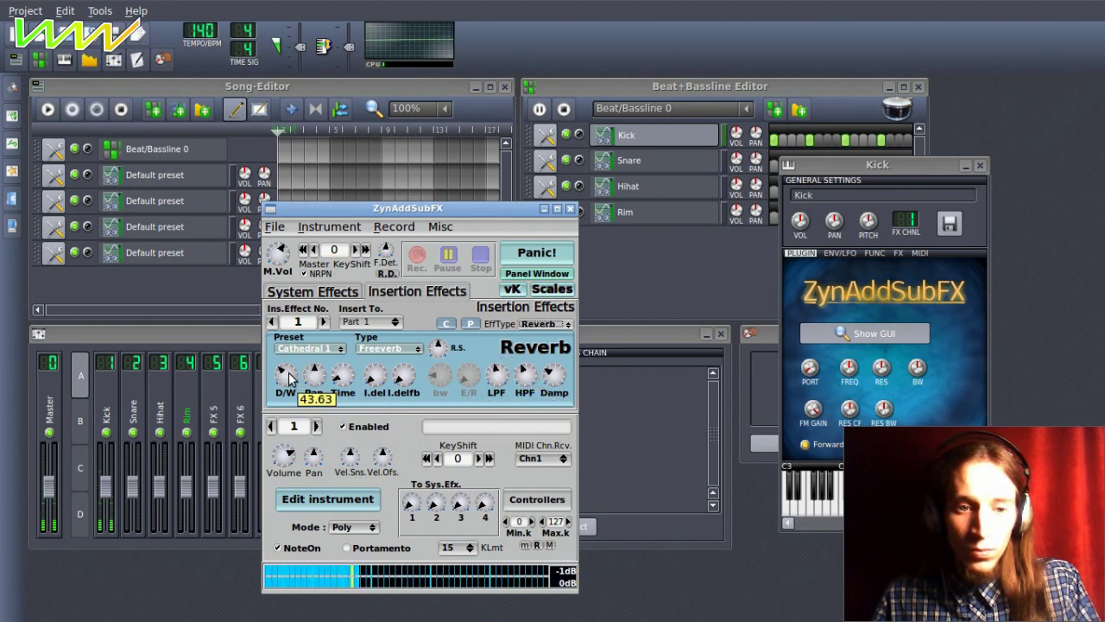
Add a Distortion to Part 1 as insertion effect 2, with the high-pass filter at about 107 and prefiltering enabled.
left_click(324, 322)
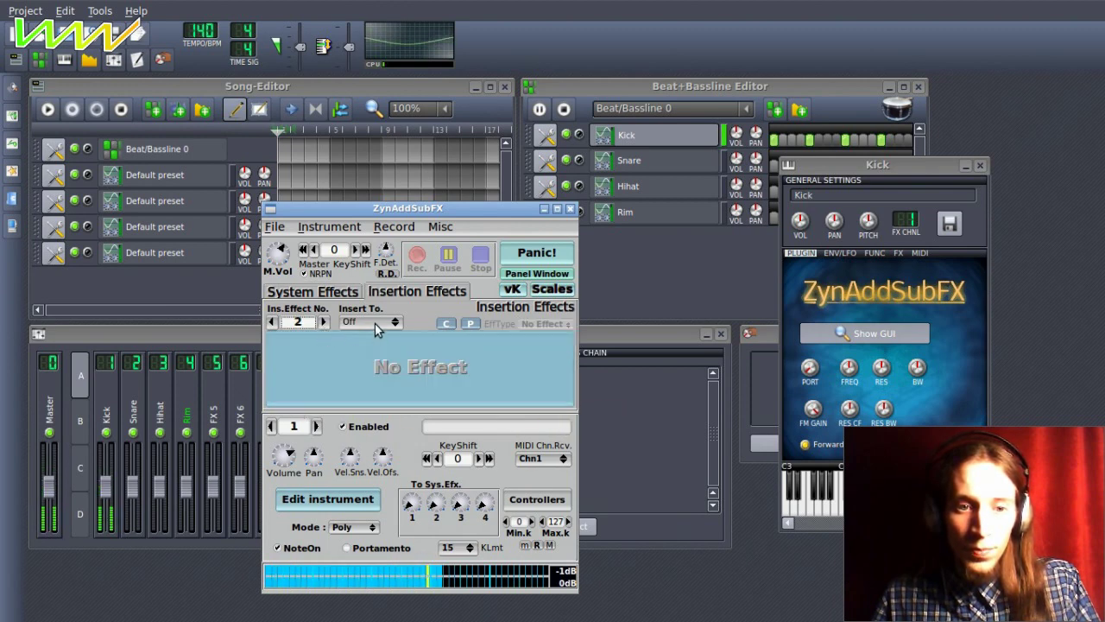
left_click(548, 324)
left_click(544, 402)
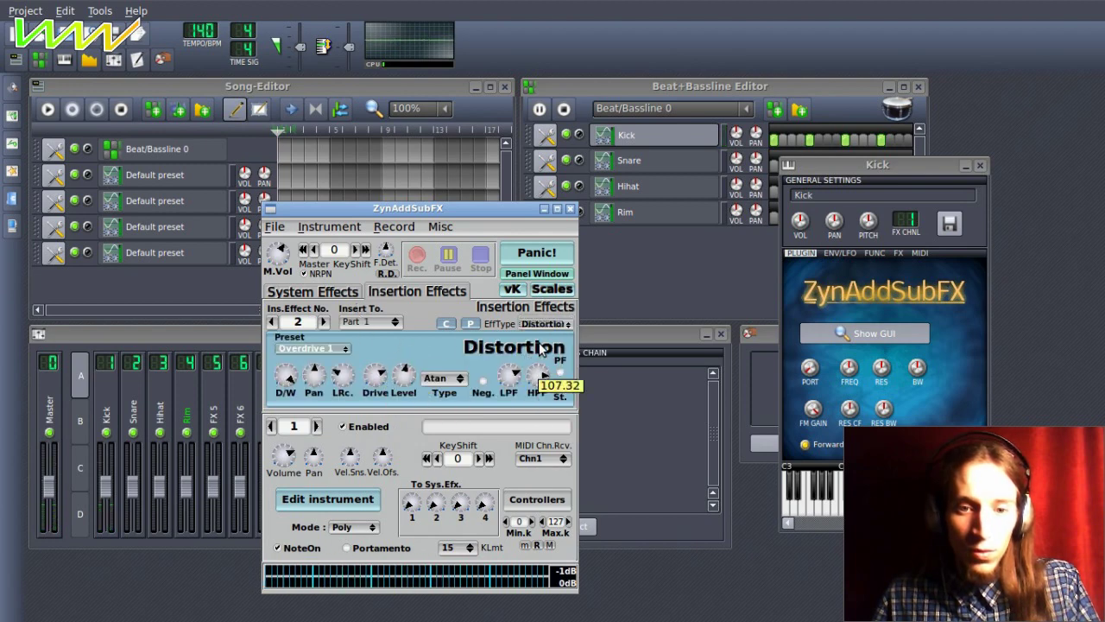
left_click(559, 371)
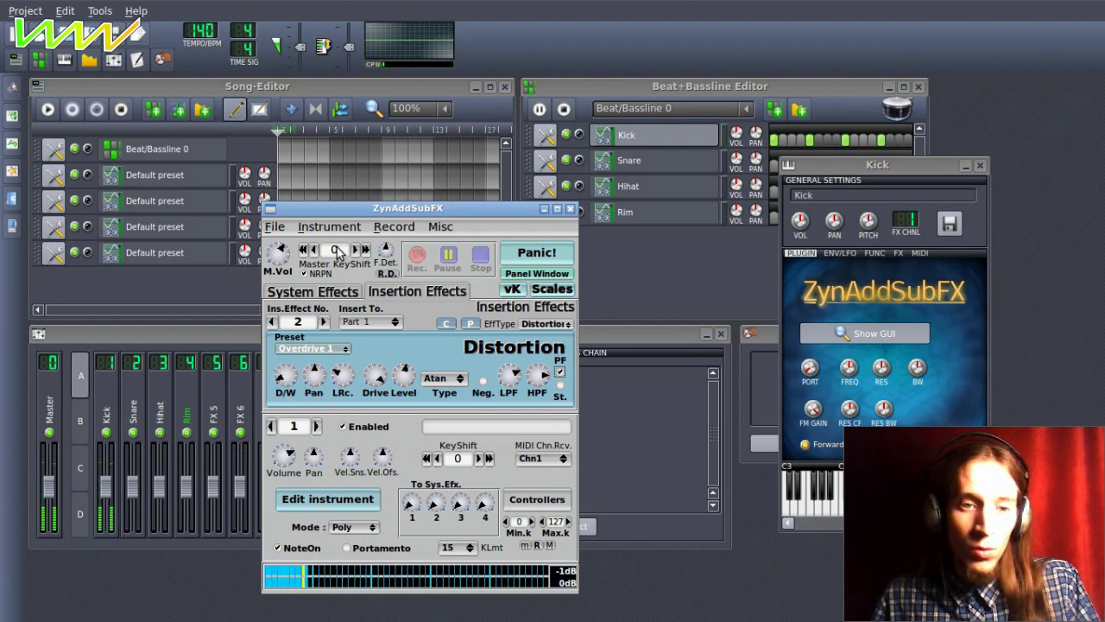
Add an EQ as the Kick's insertion effect 3, inserted to Part 1.
left_click(324, 321)
left_click(362, 321)
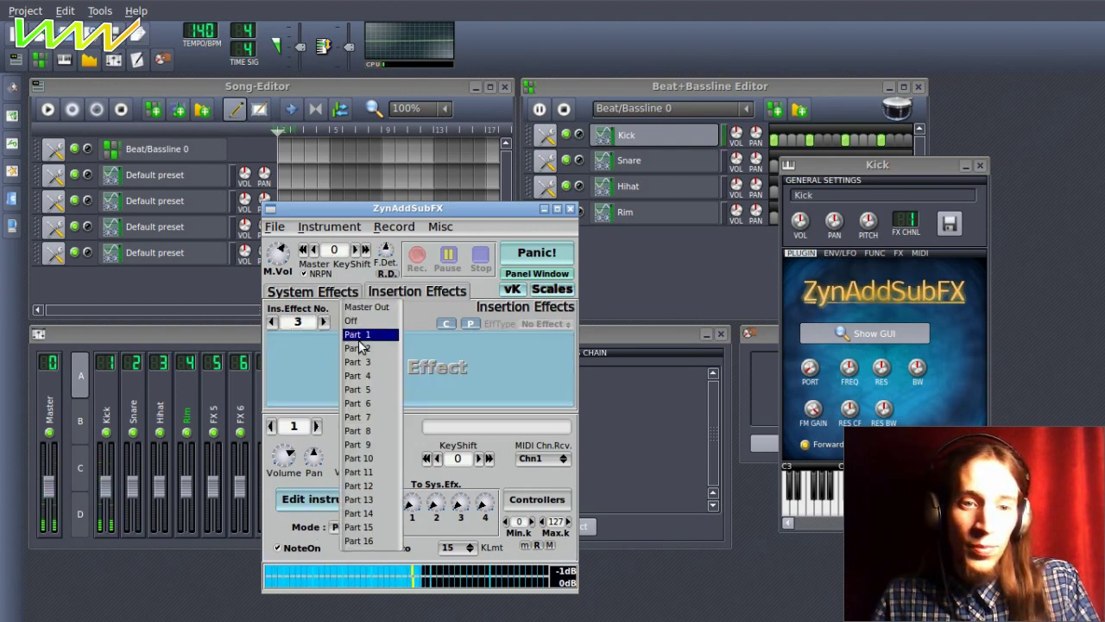
left_click(359, 339)
left_click(544, 324)
left_click(539, 422)
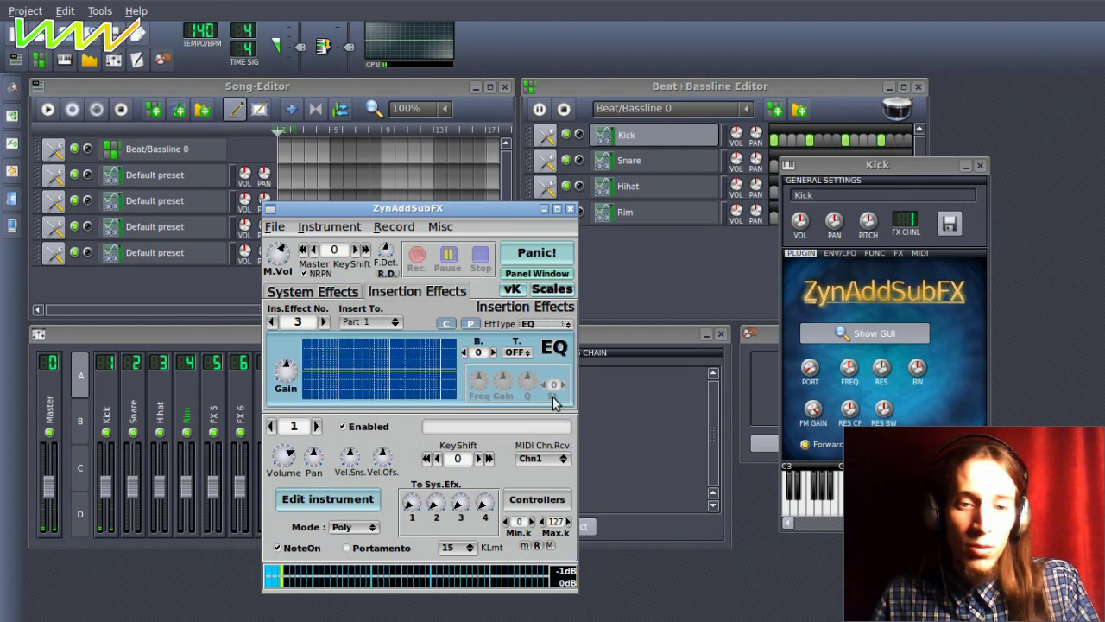
Set EQ bands 0 and 1 to the Pk type and shape their frequency, gain and bandwidth.
left_click(518, 352)
left_click(515, 450)
mouse_move(503, 381)
left_mouse_down()
mouse_move(506, 368)
mouse_move(517, 395)
mouse_move(486, 412)
mouse_move(485, 360)
mouse_move(516, 384)
mouse_move(478, 337)
mouse_move(497, 385)
left_mouse_up()
left_click(493, 352)
left_click(510, 353)
left_click(518, 447)
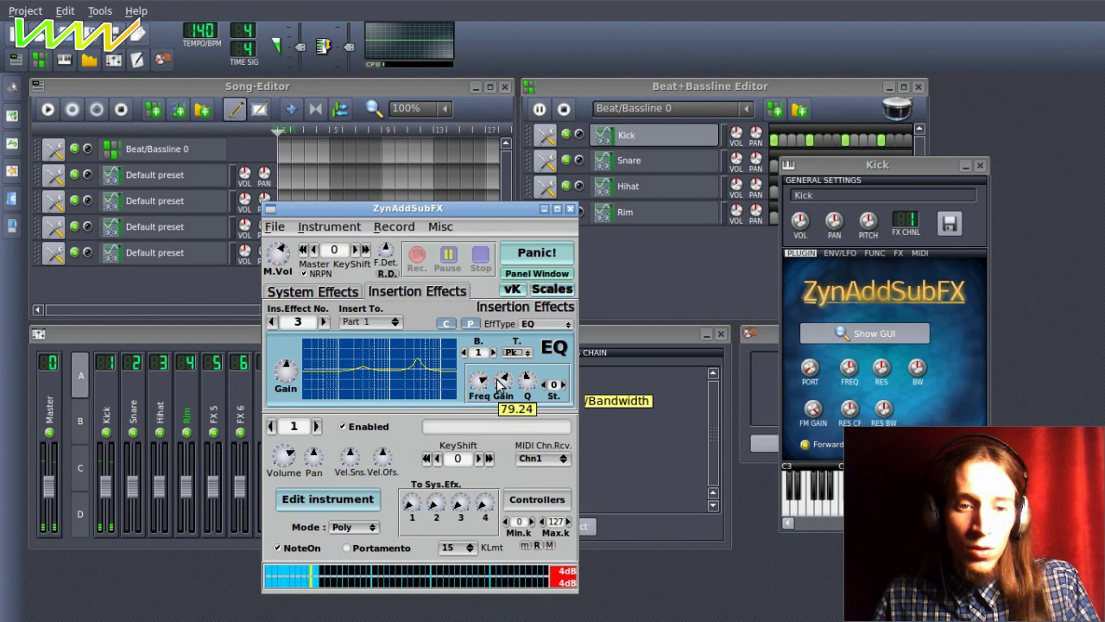
left_click_drag(498, 384, 534, 432)
Retune the Distortion by lowering its low-pass filter, setting the high-pass filter to about 74, adjusting drive and setting dry/wet to 127.
left_click(273, 321)
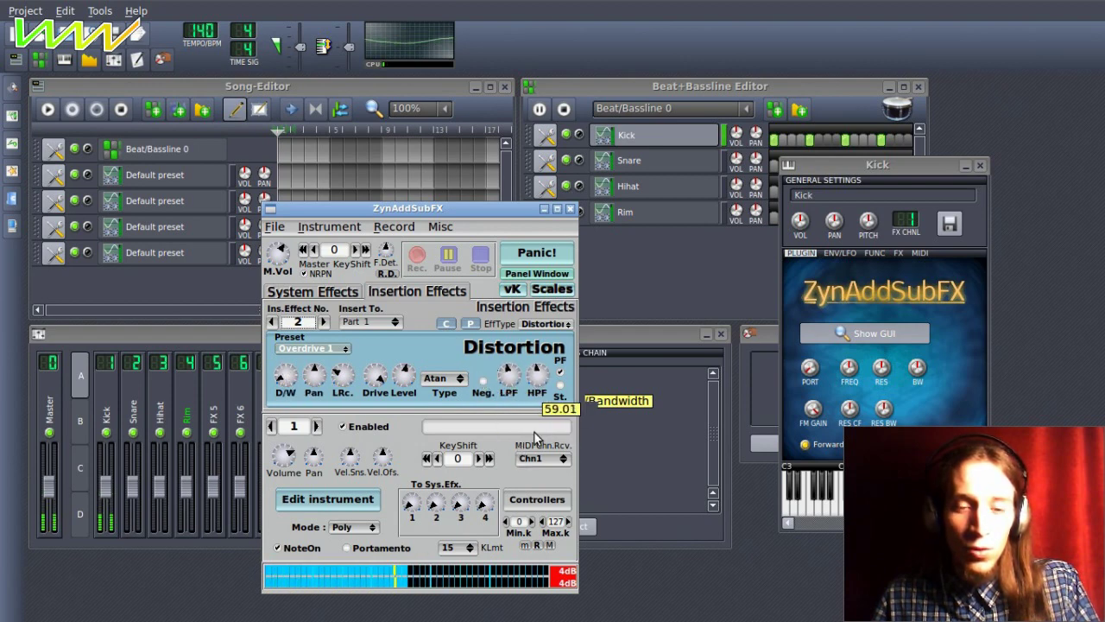
left_click_drag(510, 369, 540, 417)
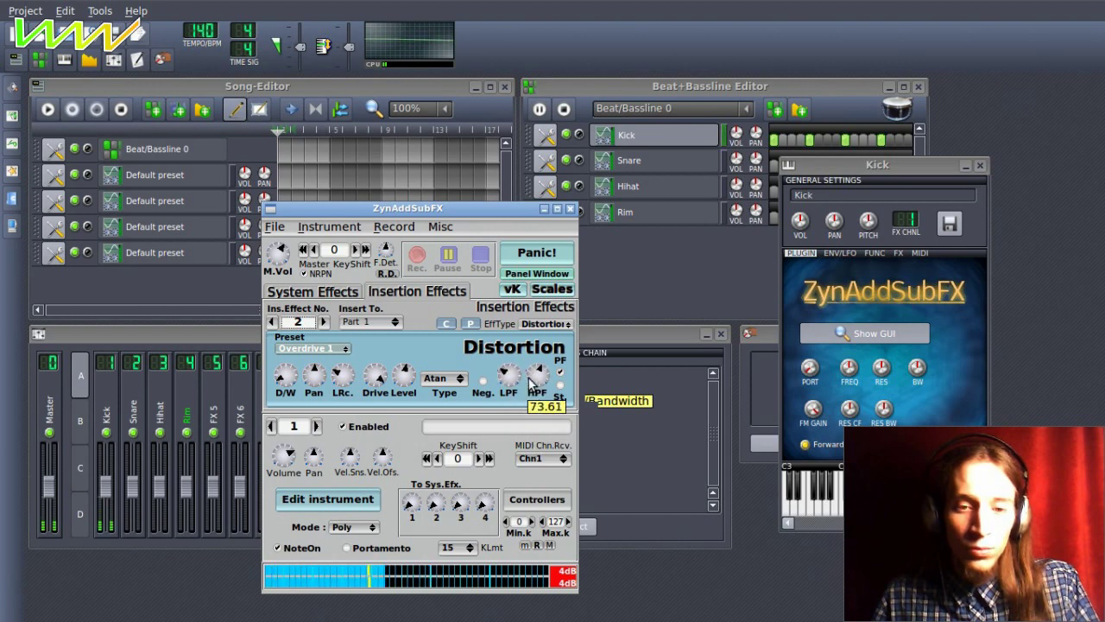
left_click_drag(377, 380, 383, 396)
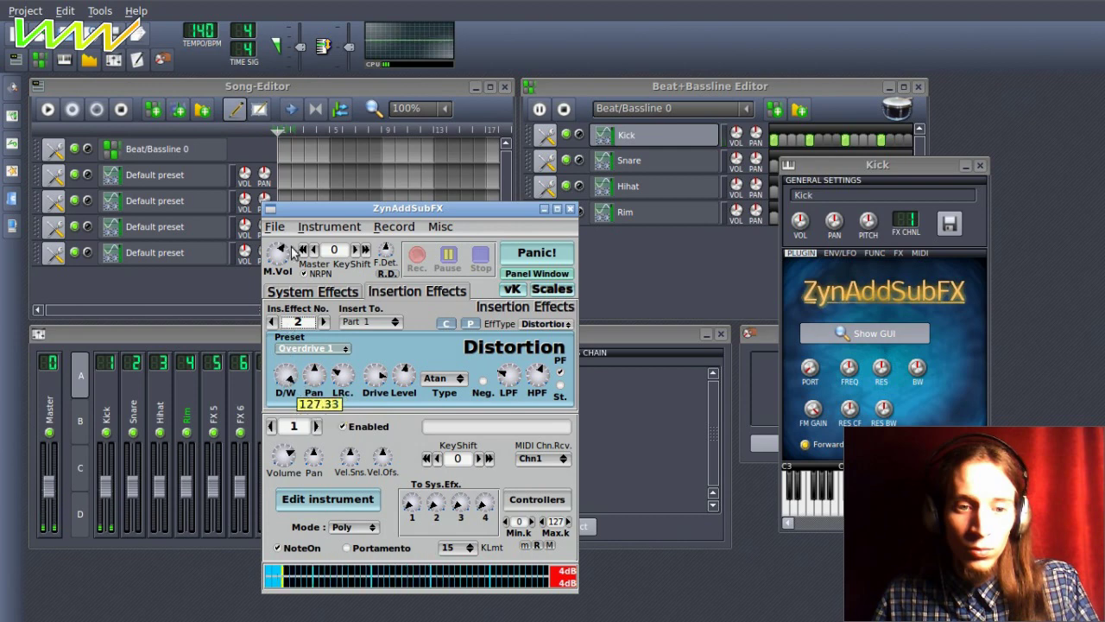
left_click(326, 322)
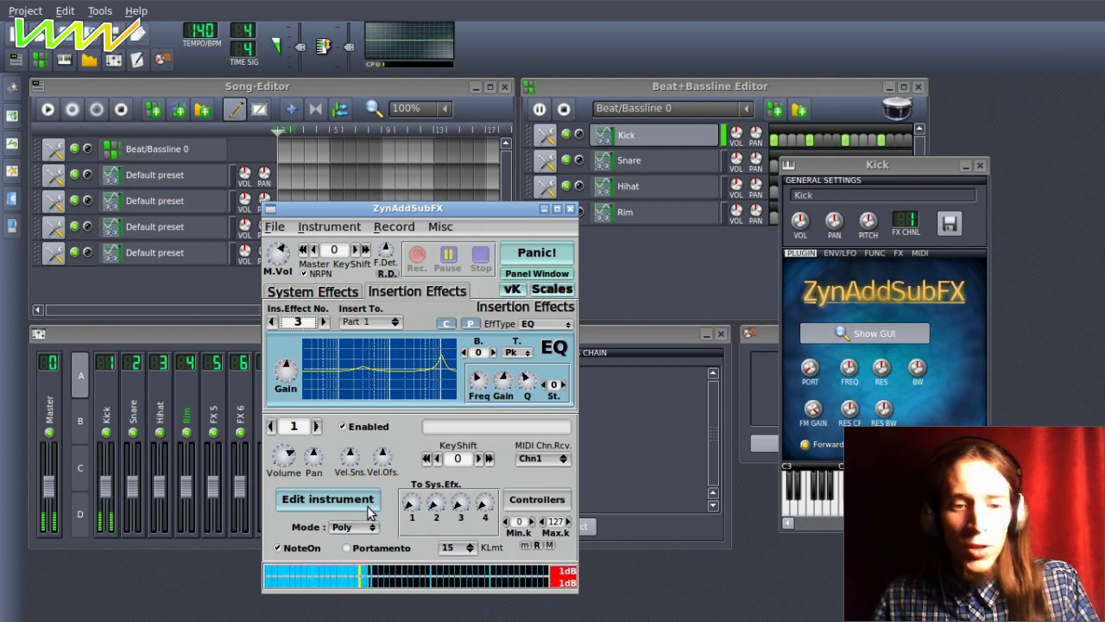
Open the Kick's ADDsynth global parameters, examine the amplitude LFO and frequency envelope settings, and close the instrument editor.
left_click(359, 502)
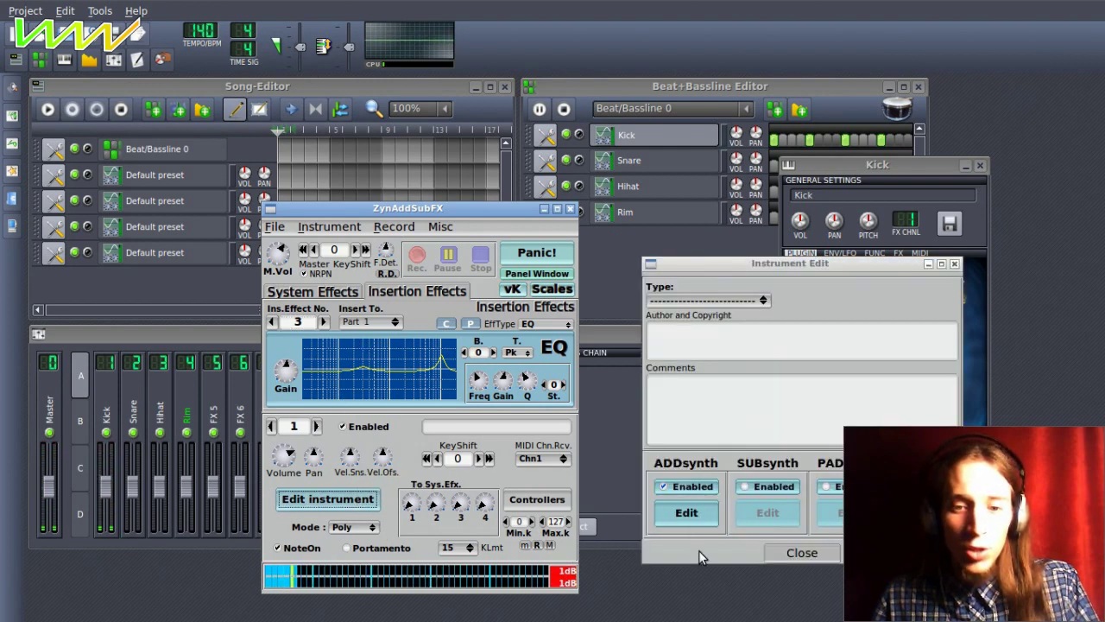
left_click(684, 510)
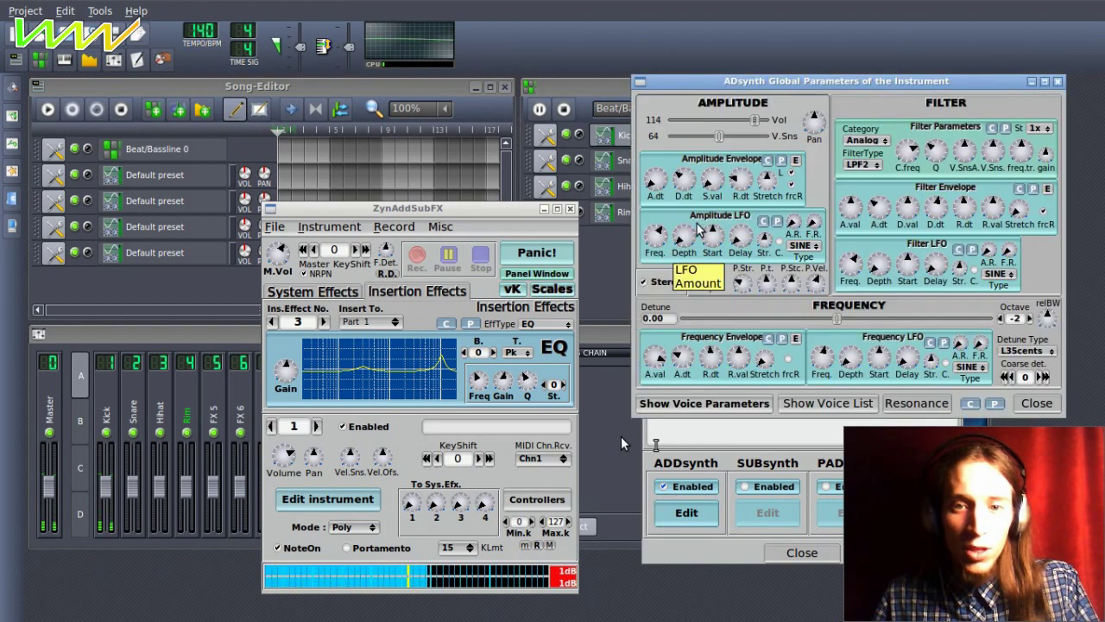
left_click_drag(687, 264, 688, 281)
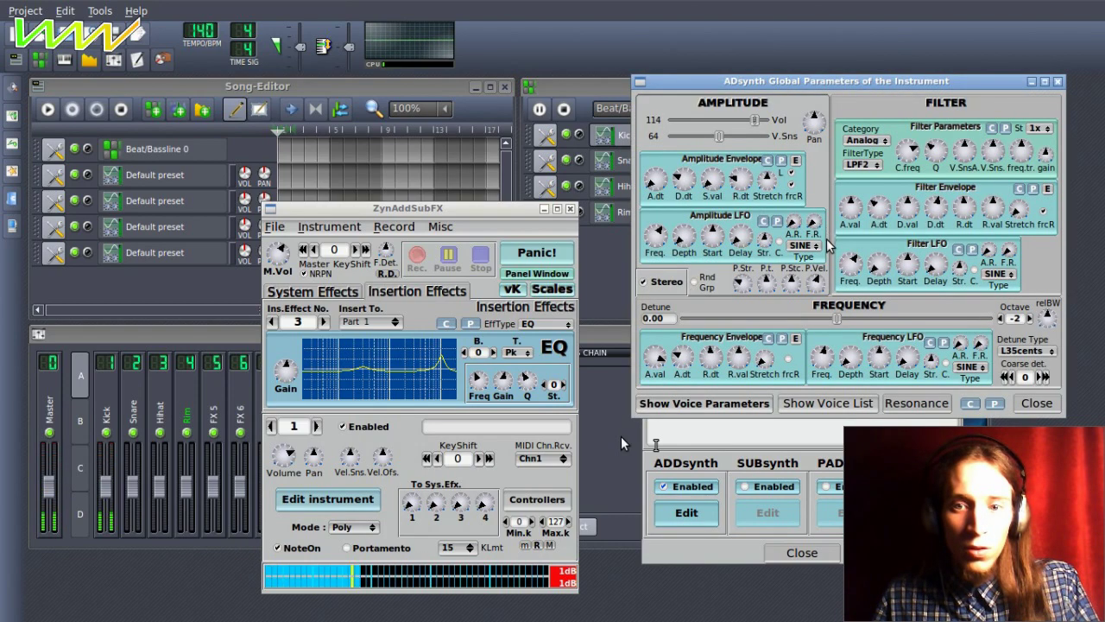
left_click_drag(684, 356, 654, 320)
mouse_move(665, 369)
left_click(1051, 402)
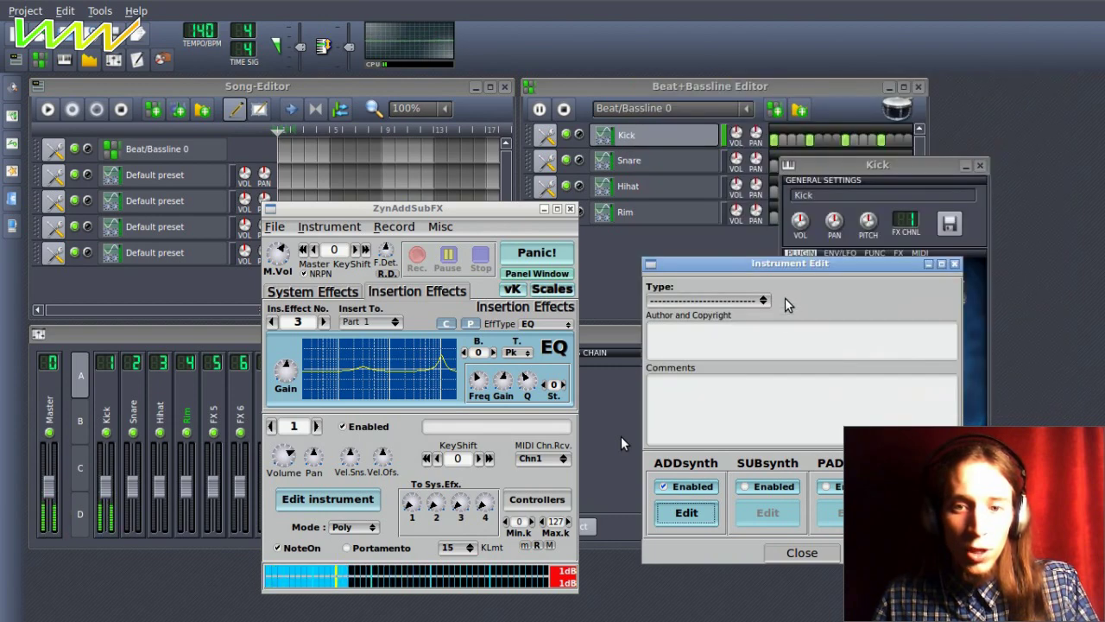
left_click(766, 521)
Lower the Reverb's dry/wet mix, reduce the Kick's master volume slightly and reset the peak level meter.
left_click(272, 321)
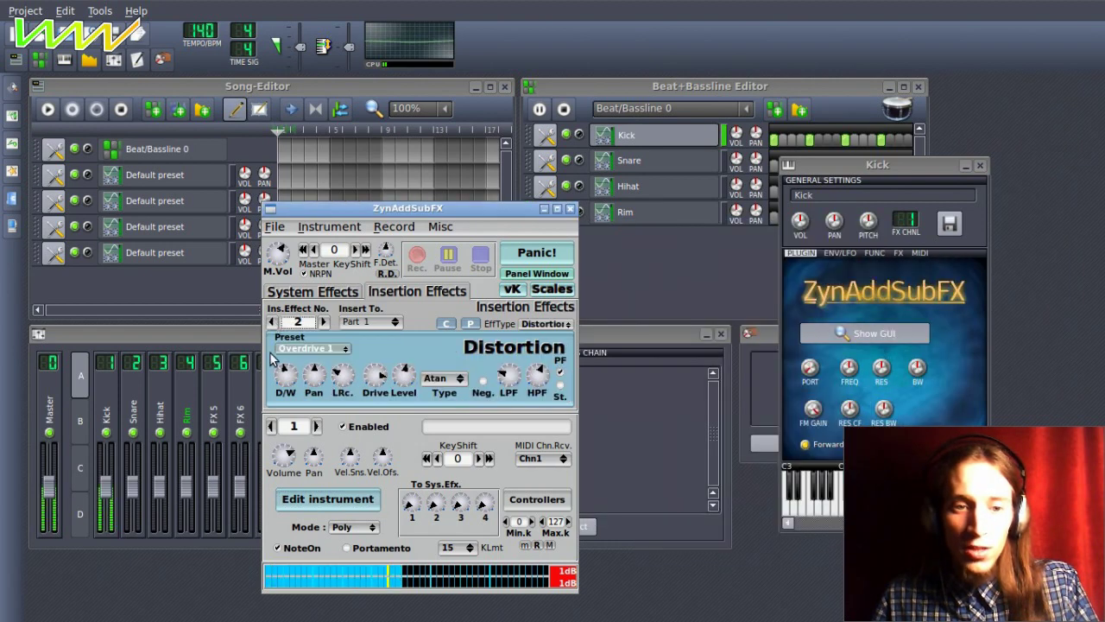
left_click(272, 321)
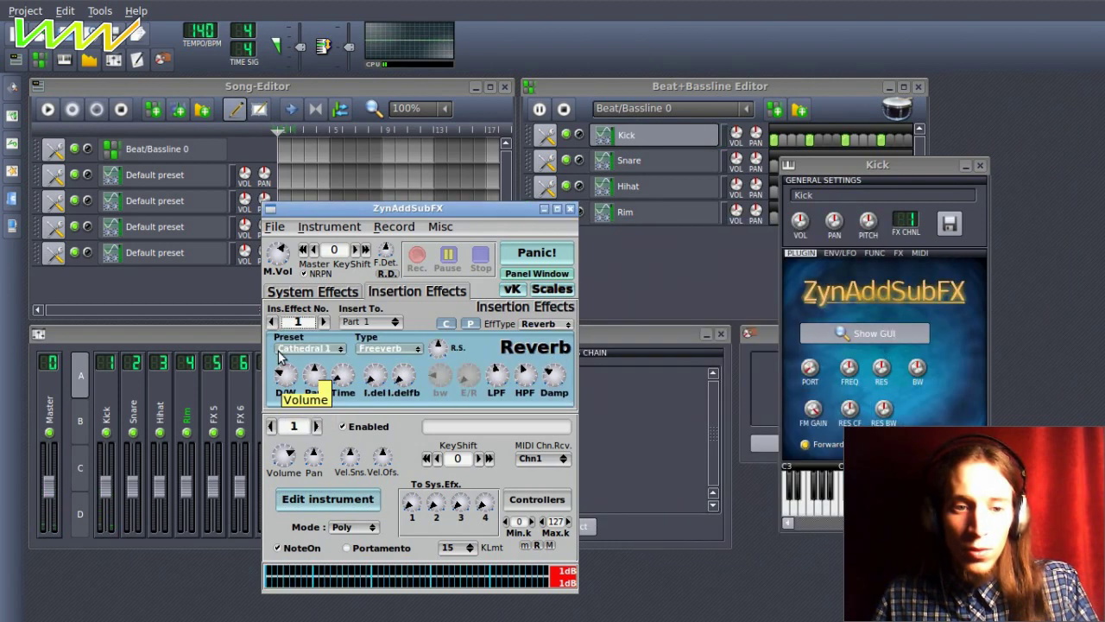
mouse_move(291, 404)
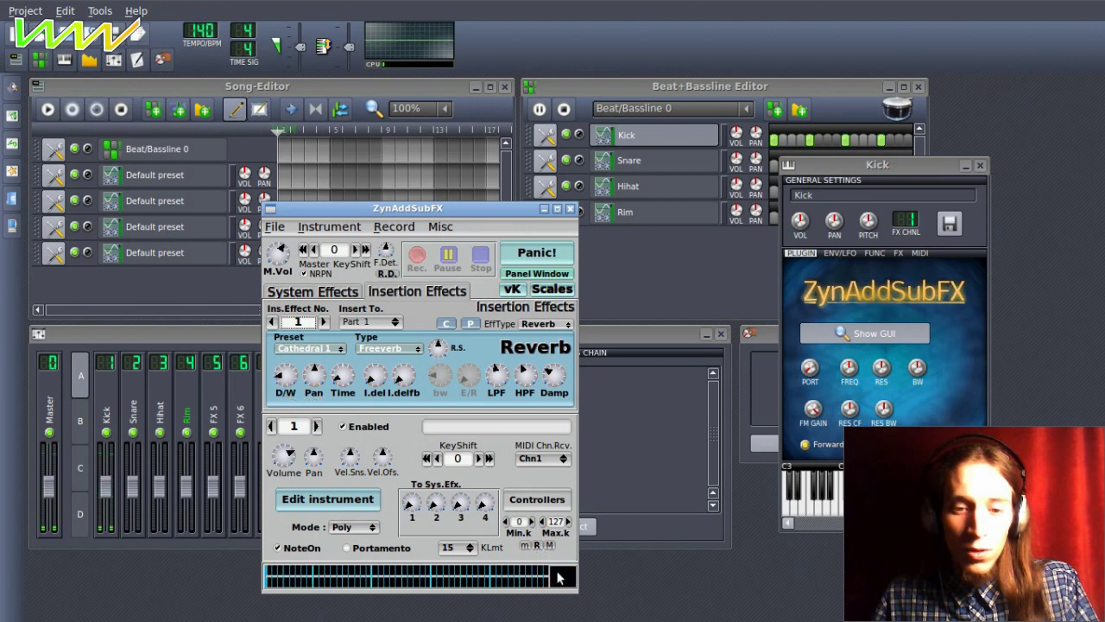
mouse_move(273, 273)
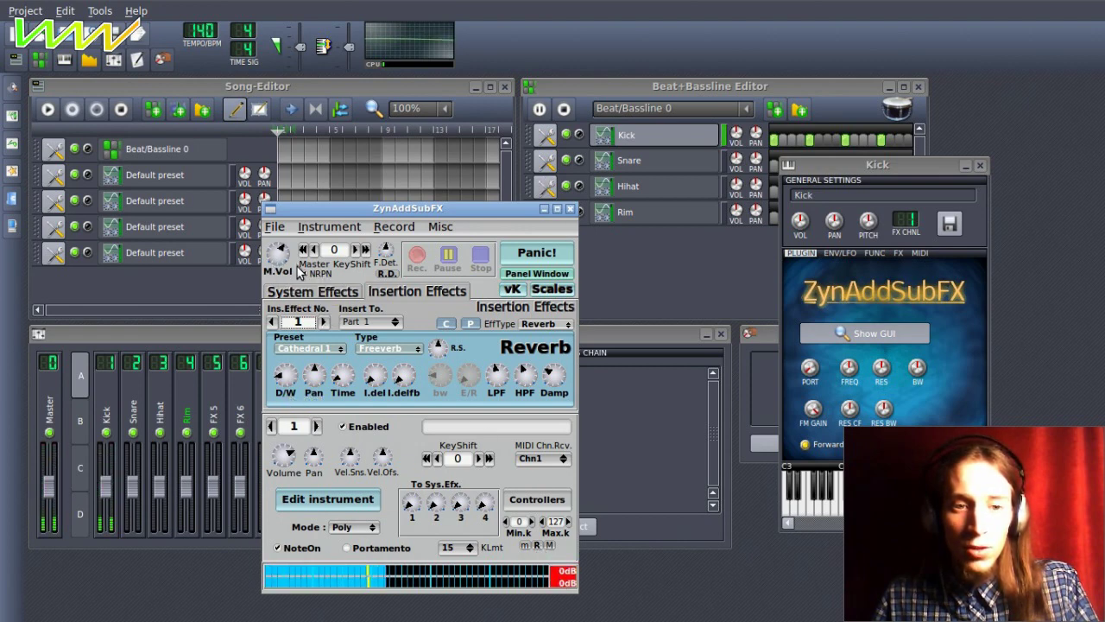
left_click(561, 577)
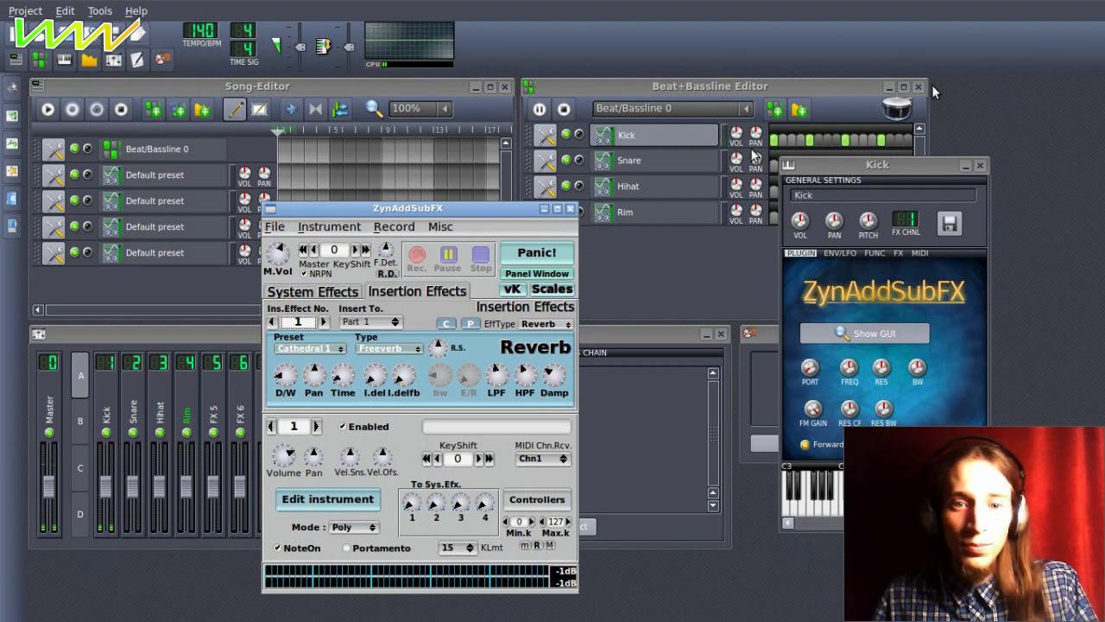
Copy the Kick's step pattern in the Beat+Bassline Editor and paste it into the Snare track.
left_click(827, 94)
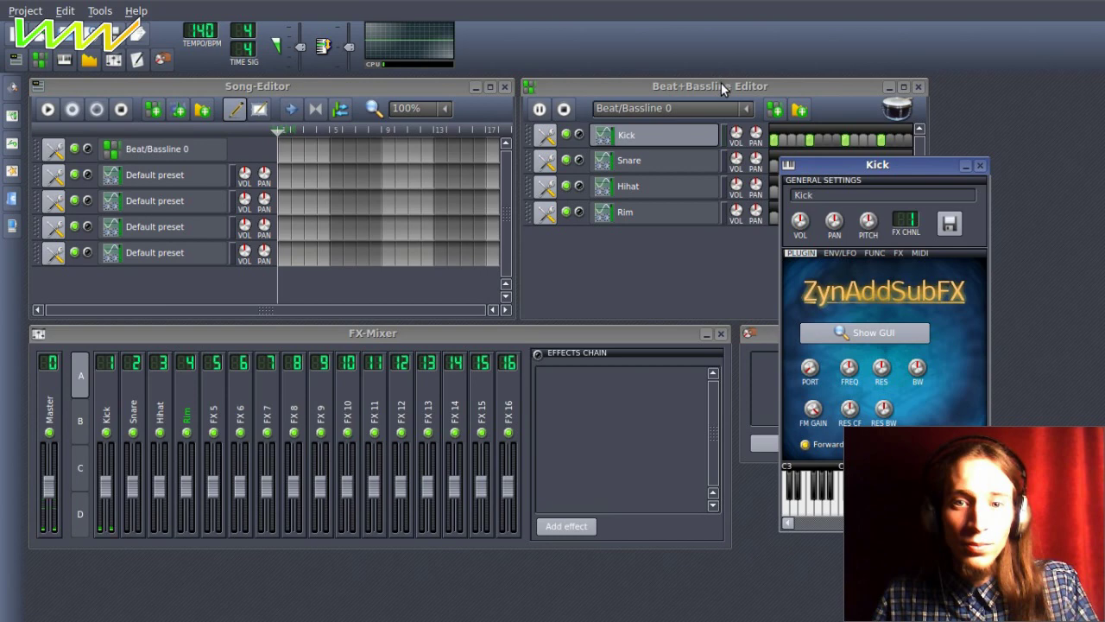
left_click(721, 85)
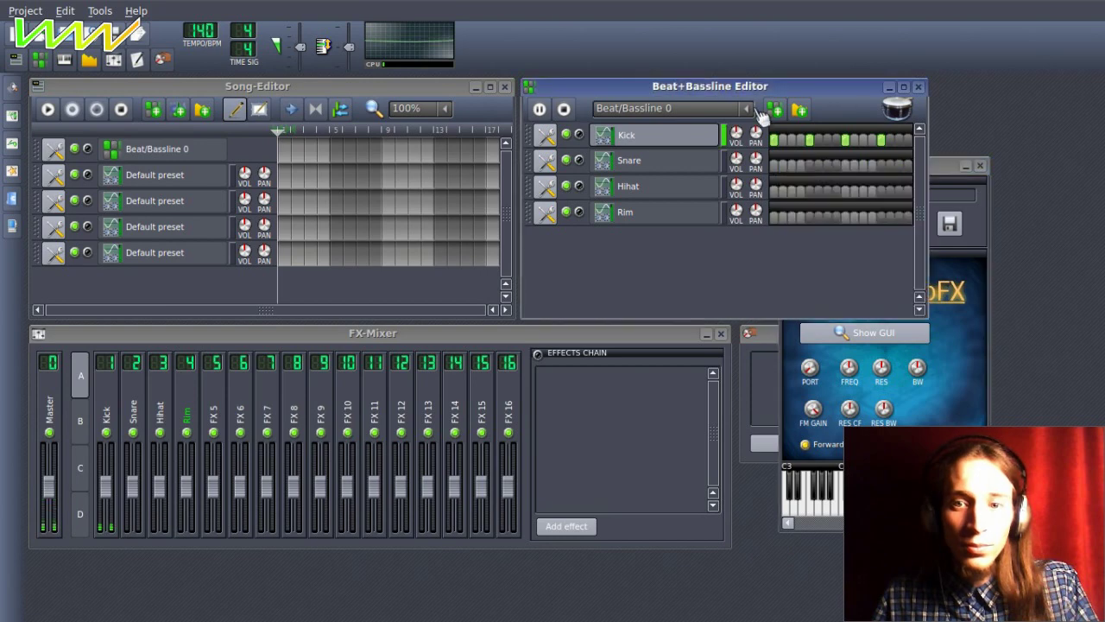
right_click(812, 141)
left_click(846, 173)
right_click(846, 173)
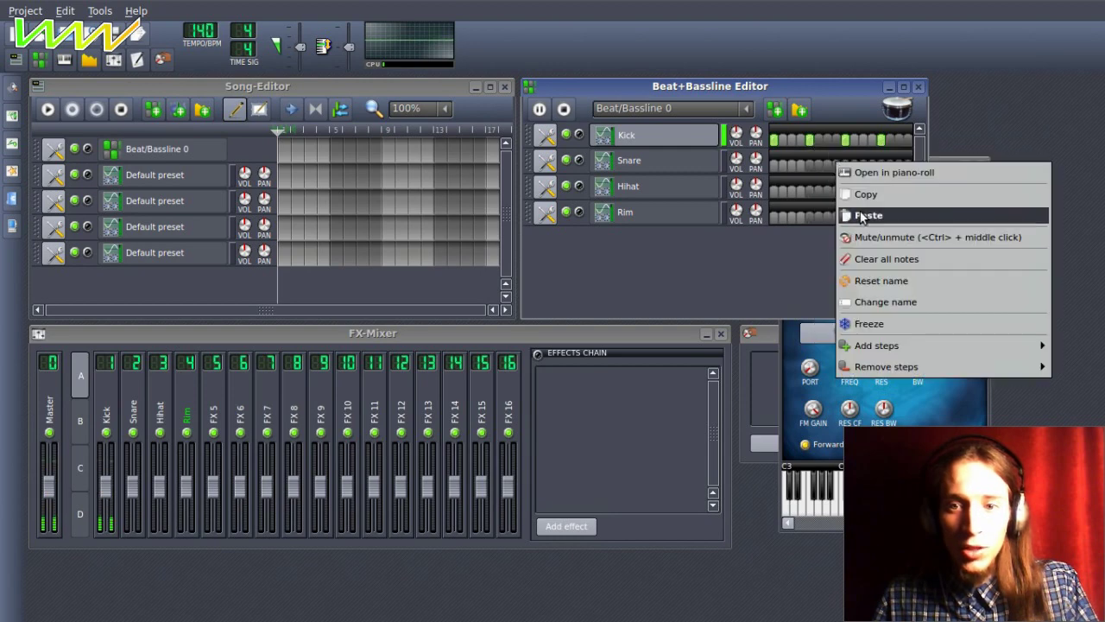
left_click(864, 214)
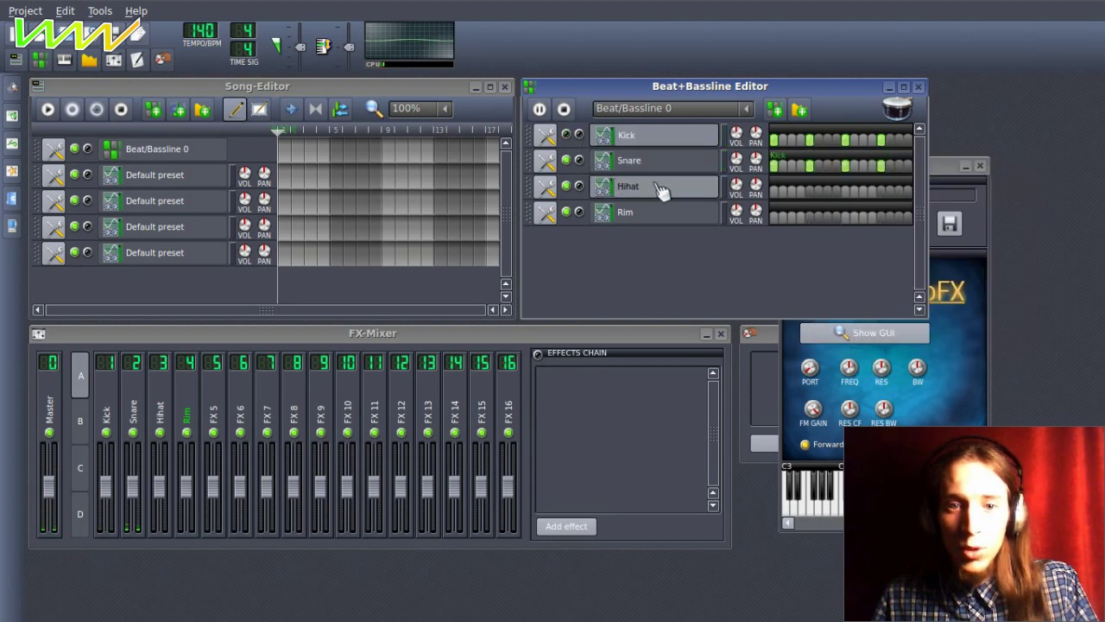
Solo the Snare track and open its ZynAddSubFX interface down to the ADDsynth global parameters.
left_click(579, 160)
left_click(644, 160)
left_click(813, 330)
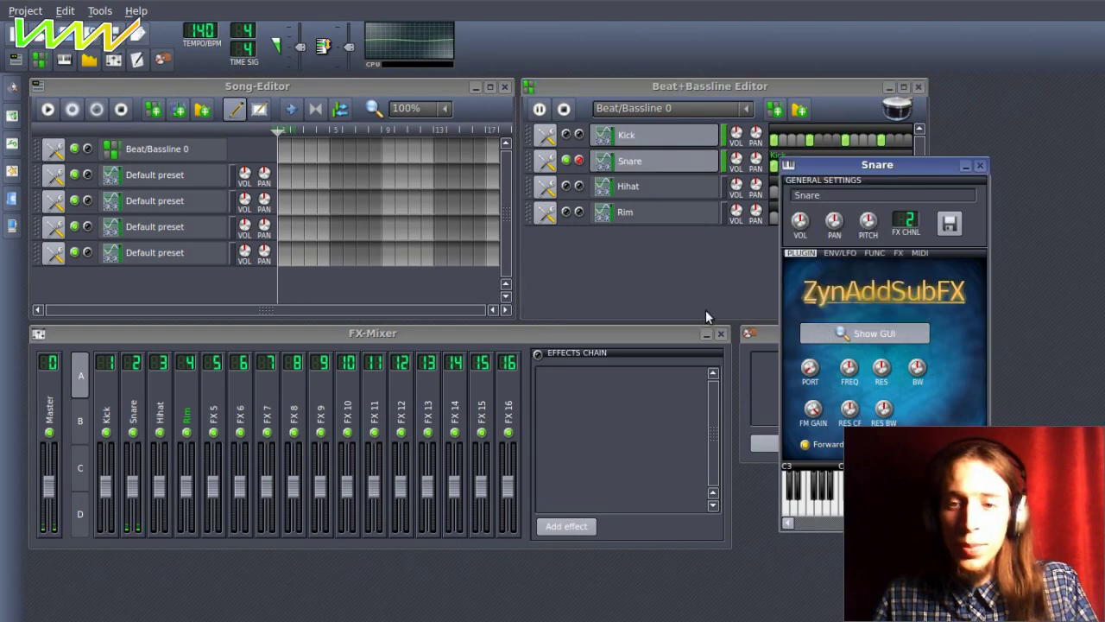
left_click(293, 337)
left_click(203, 422)
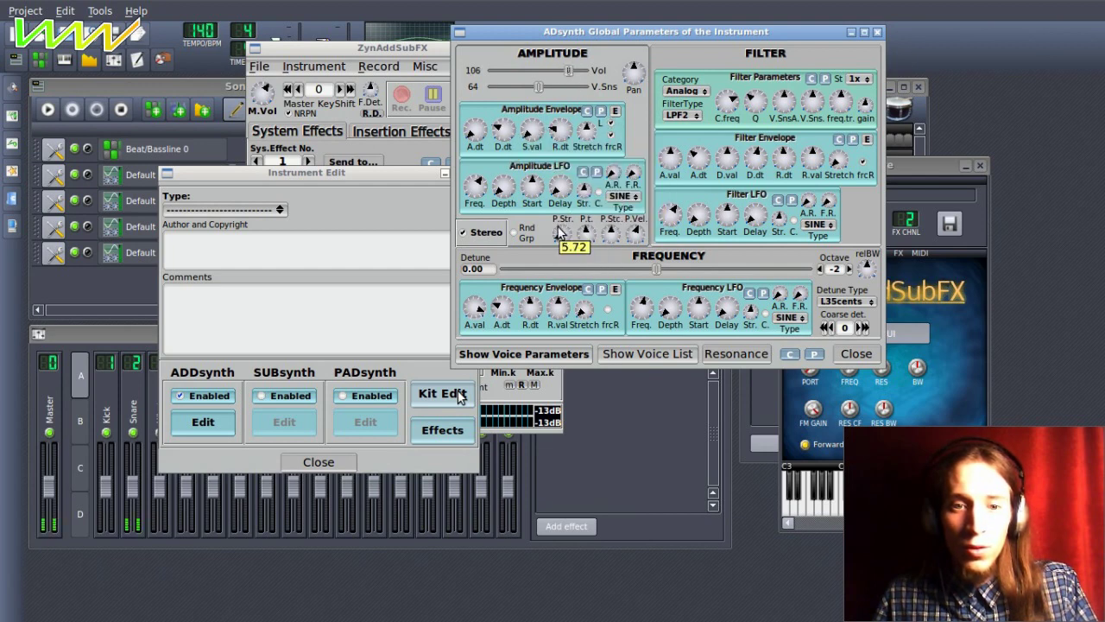
Set the Snare's ADDsynth filter type to HPF2 with a cutoff frequency of about 35.
left_click(682, 115)
left_click(680, 128)
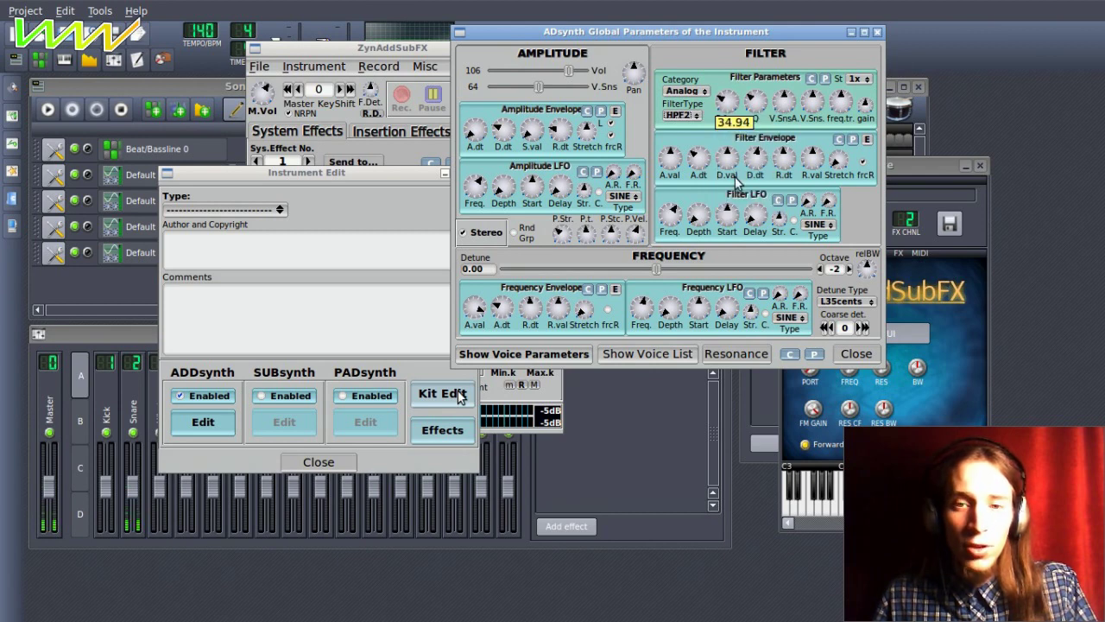
Set the Snare's ADDsynth global filter stages to 2x and switch on voice 2 in the voice parameters.
left_click(860, 79)
left_click(859, 93)
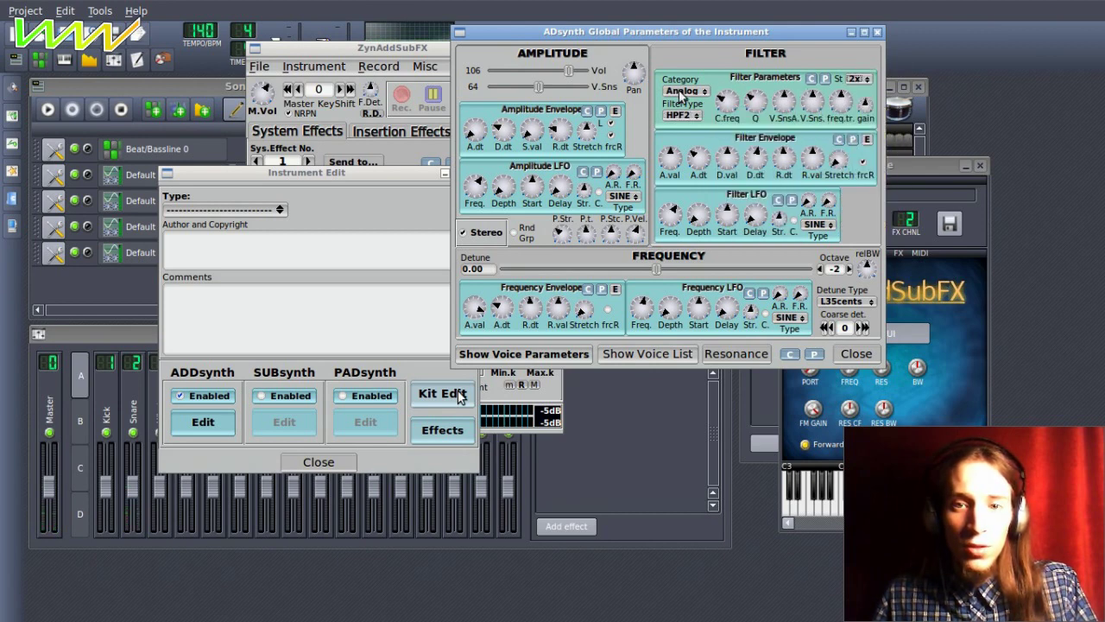
left_click(507, 353)
left_click(420, 537)
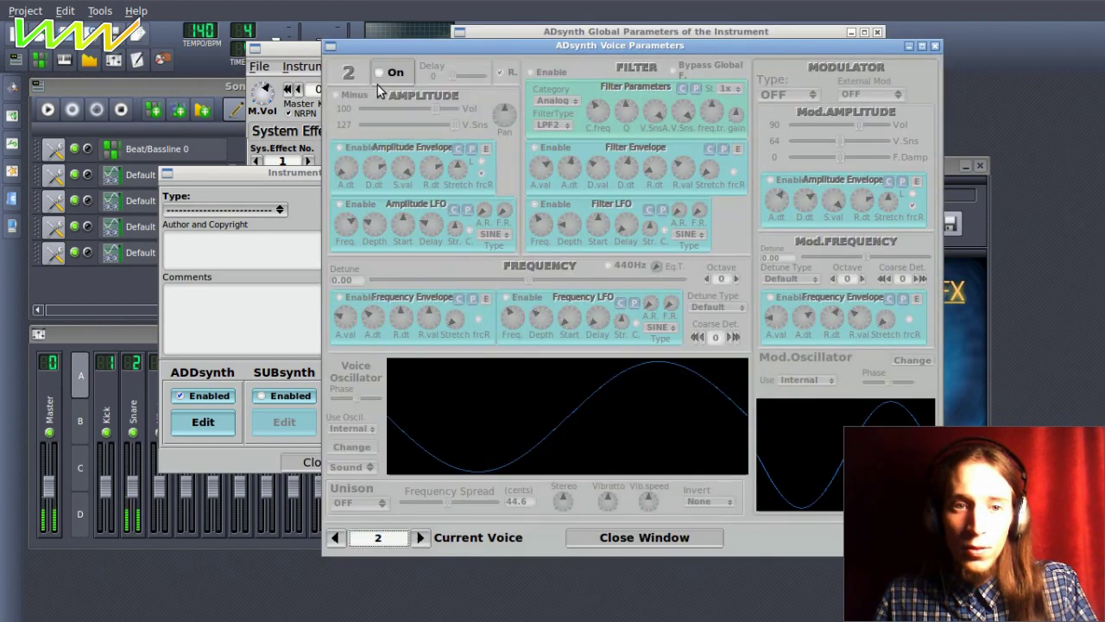
left_click(379, 73)
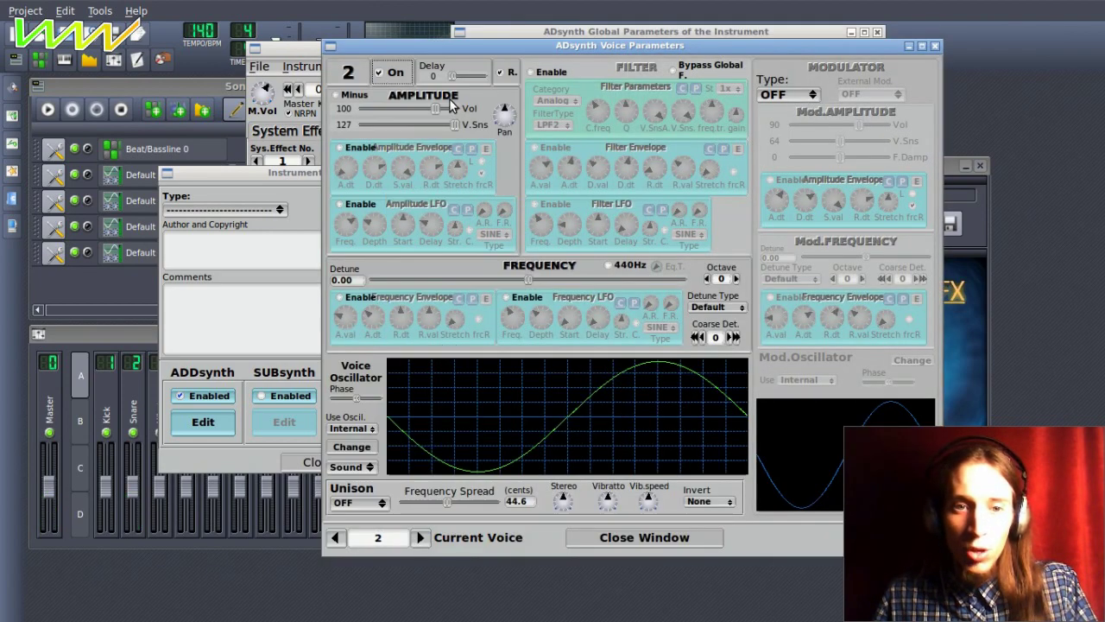
Make voice 2 a NOISE source at volume 51 and enable its amplitude envelope with decay time about 52 and minimum sustain.
left_click(364, 466)
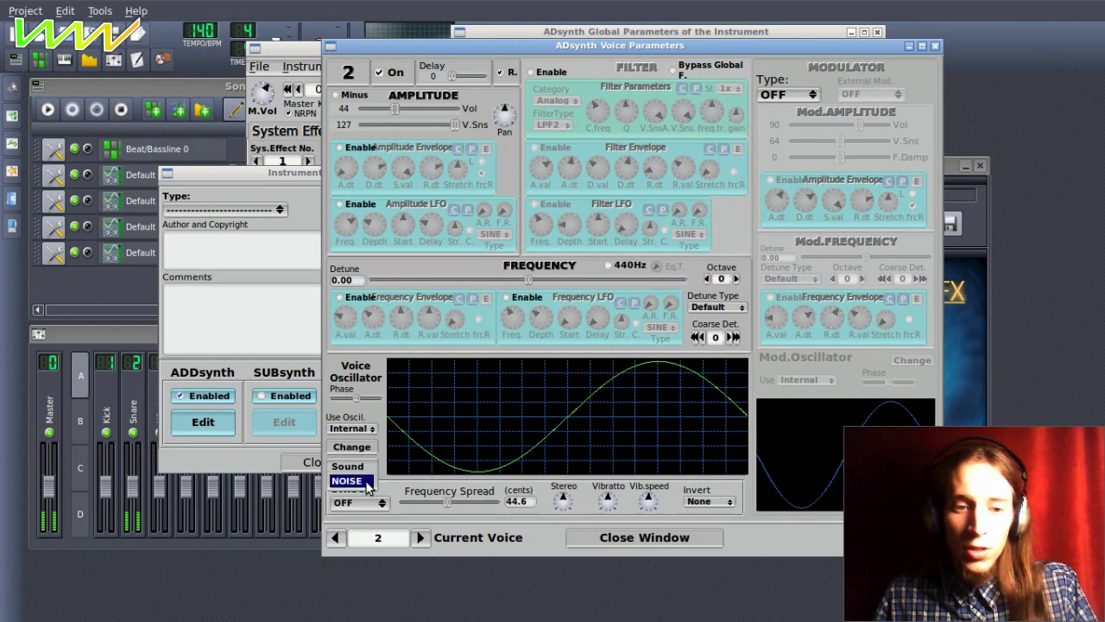
left_click(367, 482)
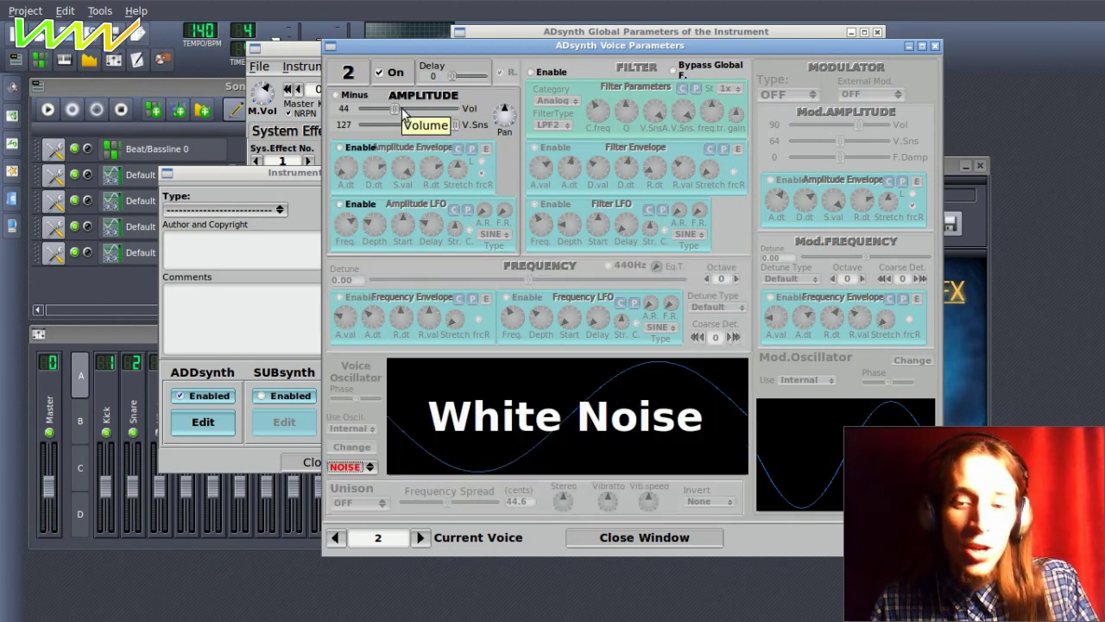
left_click_drag(396, 108, 399, 113)
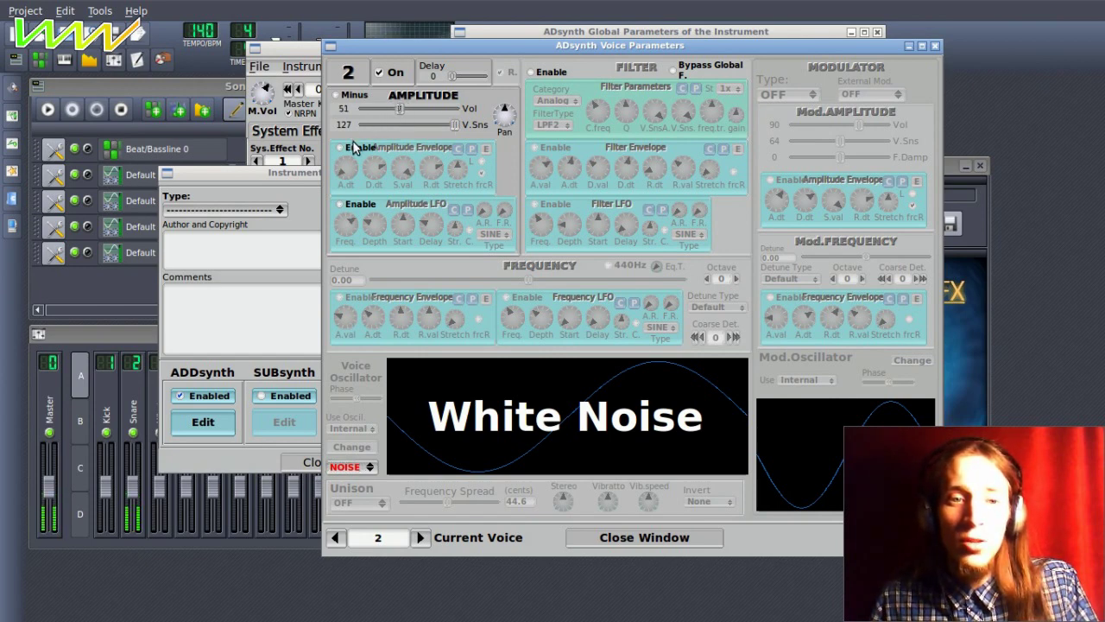
left_click(352, 149)
left_click_drag(374, 169, 379, 226)
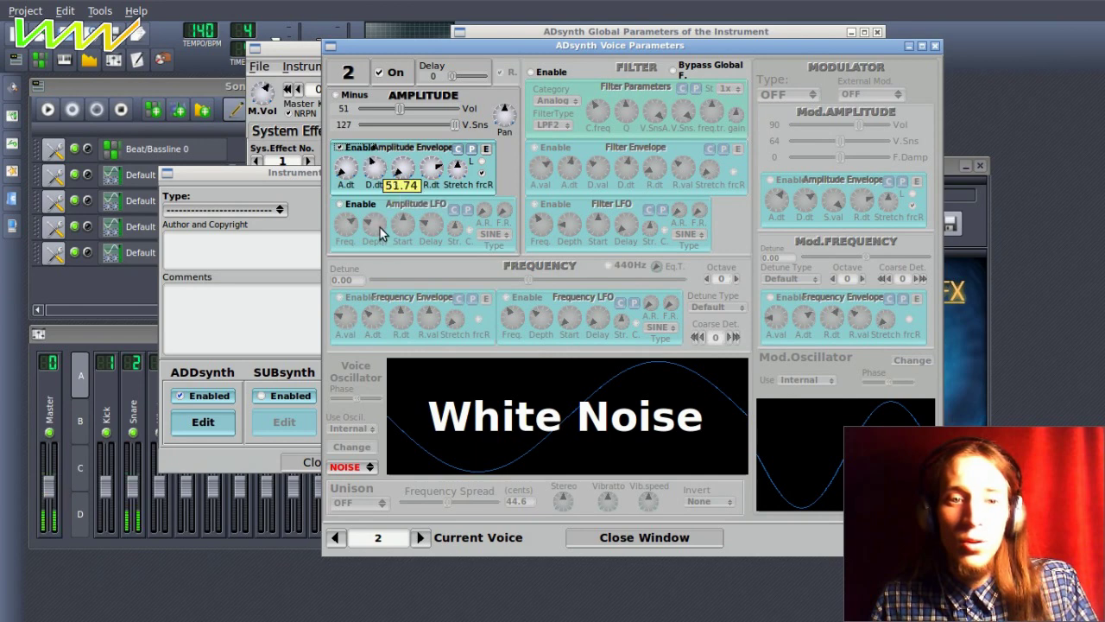
Enable voice 2's own filter as BPF2 with a lowered Q and 2x stages.
left_click(543, 72)
left_click(552, 125)
left_click(552, 155)
left_click_drag(626, 110, 594, 128)
left_click(727, 88)
left_click(729, 103)
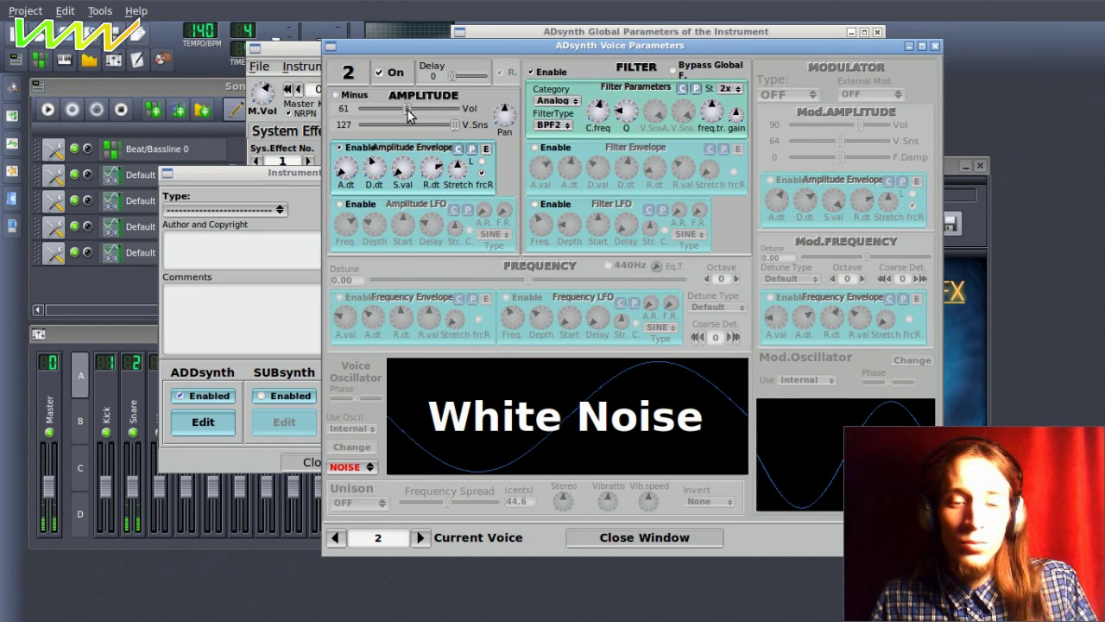
Set voice 2's volume to 61 and the ADDsynth global volume to 112, trying the global filter bypass, and close the editors.
left_click_drag(411, 112, 406, 113)
left_click(678, 71)
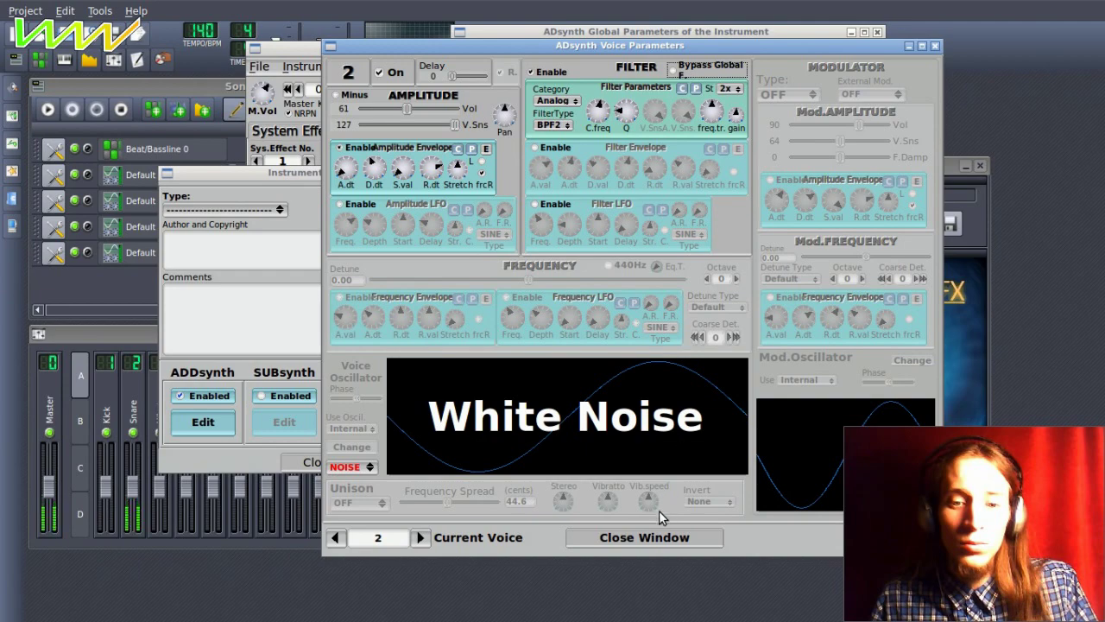
left_click(649, 536)
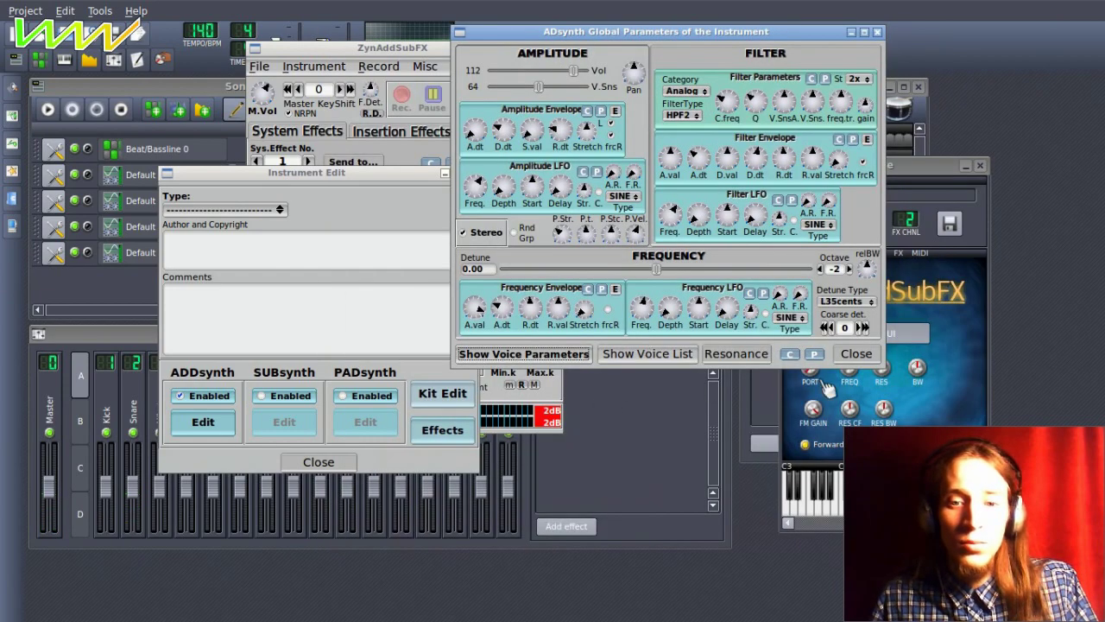
left_click(856, 354)
left_click(349, 456)
Add a Reverb as the Snare's insertion effect 1 and shorten its duration.
left_click(385, 132)
left_click(527, 163)
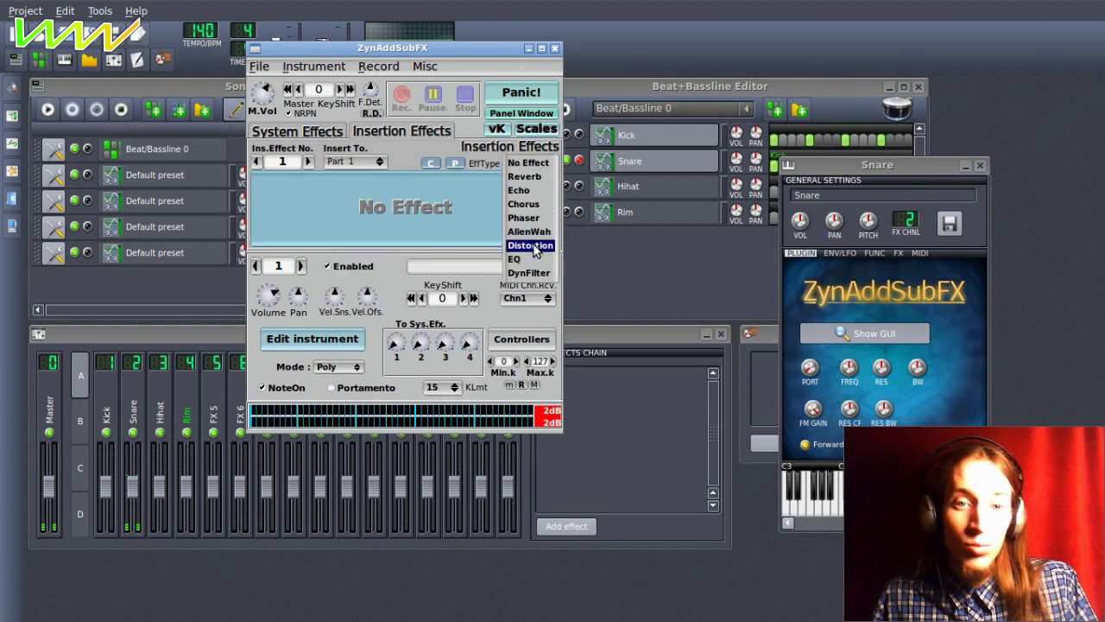
left_click(524, 176)
left_click_drag(323, 220, 338, 244)
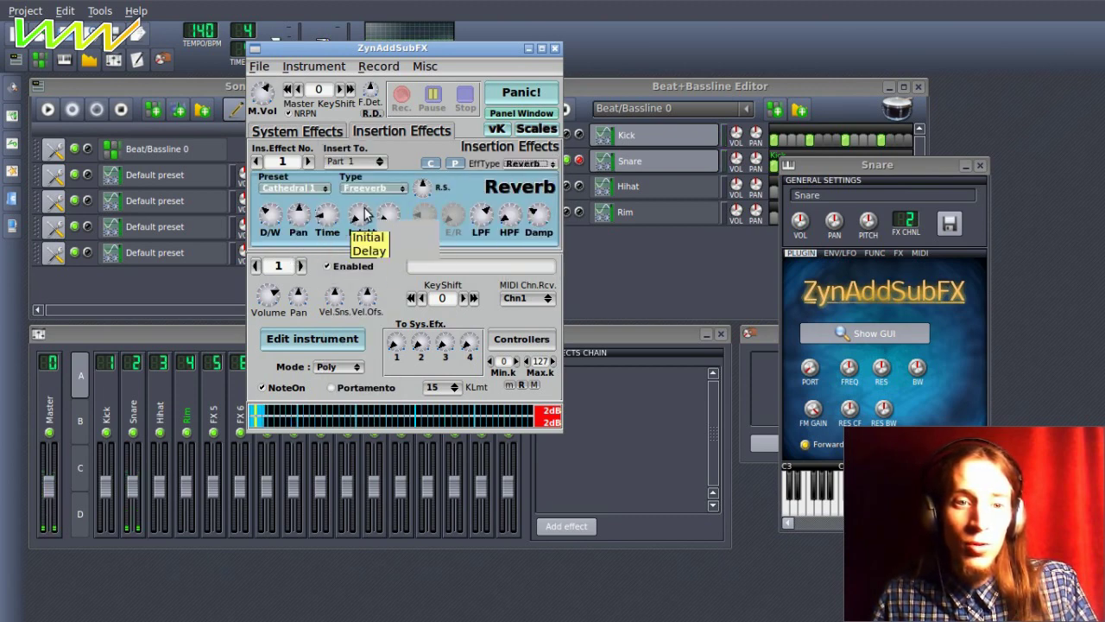
Switch the Snare's Reverb to the Bandwidth type and adjust its bandwidth, room size and dry/wet mix.
left_click(391, 188)
left_click(392, 201)
left_click_drag(276, 213, 273, 37)
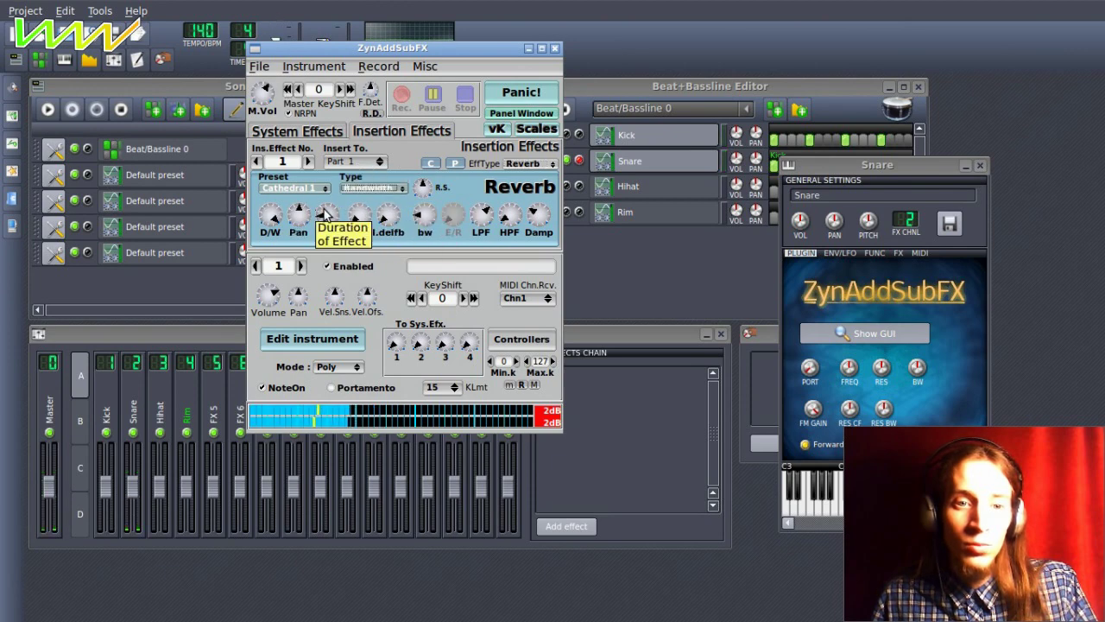
left_click_drag(423, 214, 417, 128)
left_click_drag(420, 194, 428, 241)
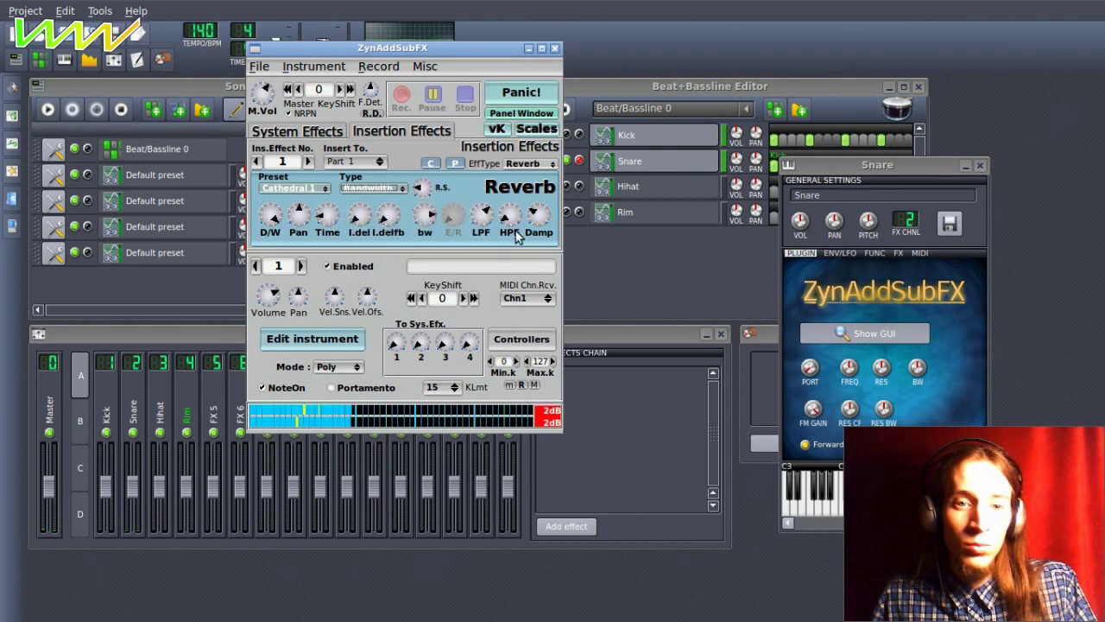
left_click_drag(277, 216, 308, 344)
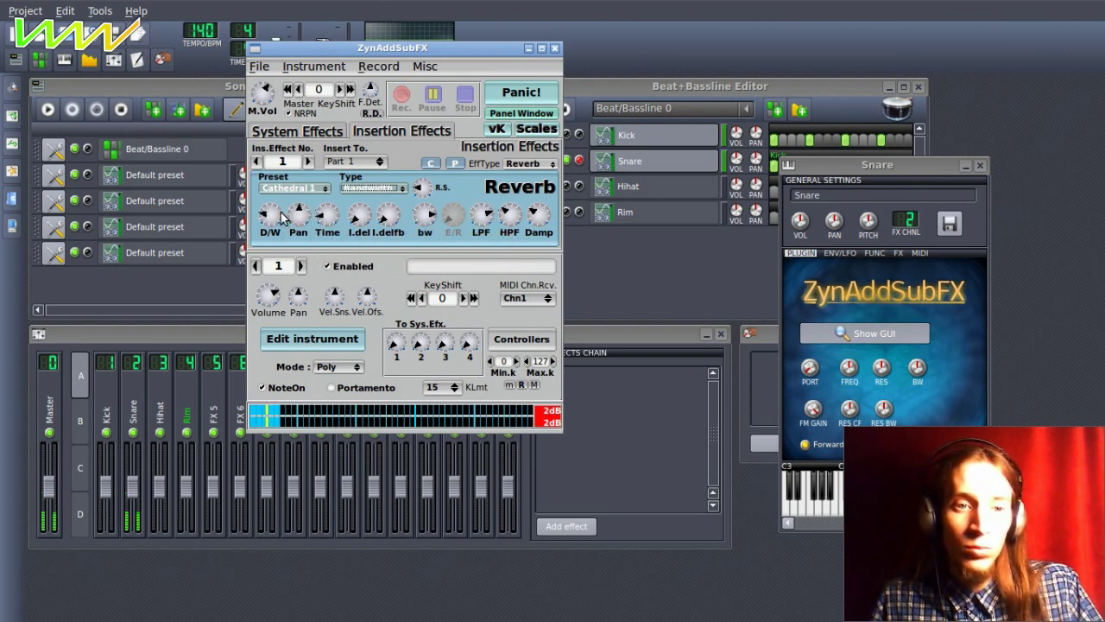
Add a Distortion as insertion effect 2 with a drive of 56, adjusting its high-pass filter and lowering the dry/wet mix.
left_click(308, 161)
left_click(530, 163)
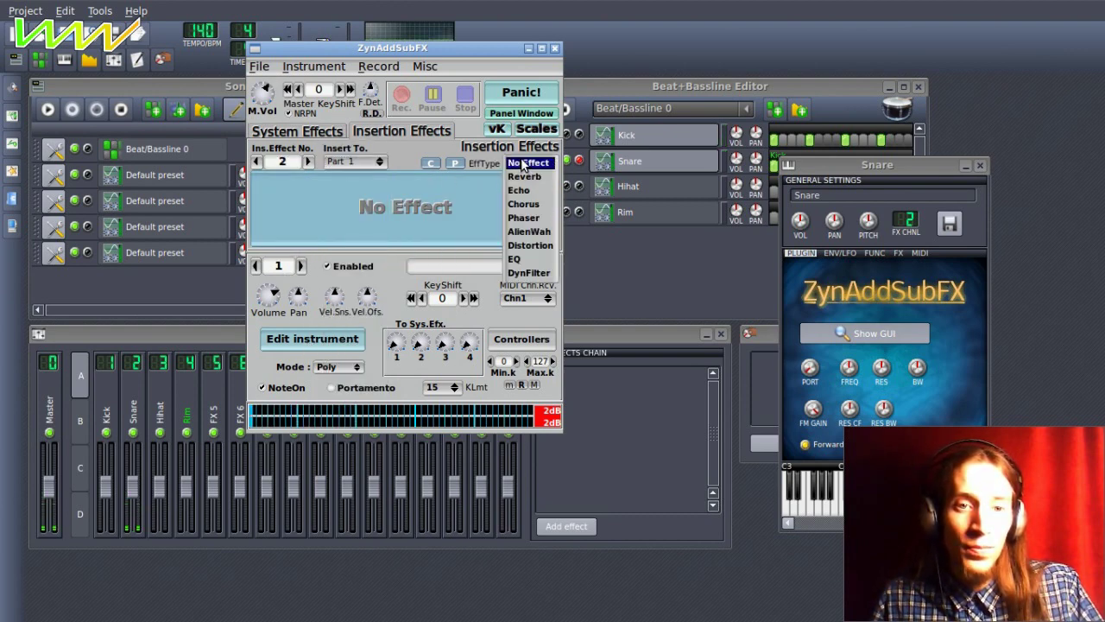
left_click(524, 250)
mouse_move(364, 220)
left_mouse_down()
mouse_move(365, 233)
mouse_move(364, 207)
left_mouse_up()
left_click_drag(518, 213, 487, 233)
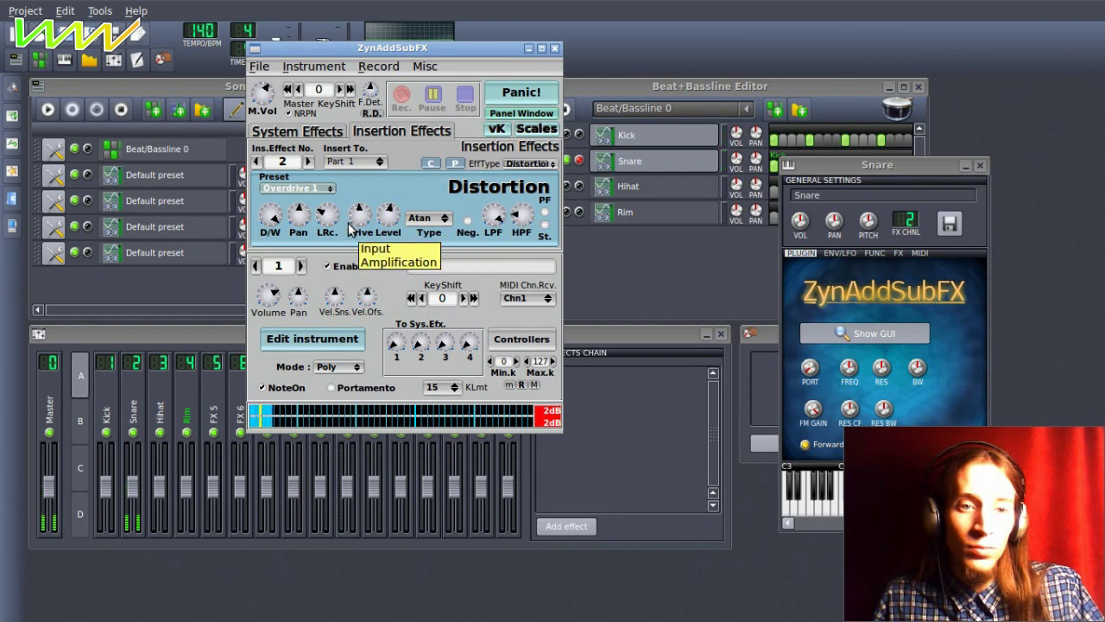
mouse_move(368, 221)
left_mouse_down()
mouse_move(367, 204)
mouse_move(365, 222)
left_mouse_up()
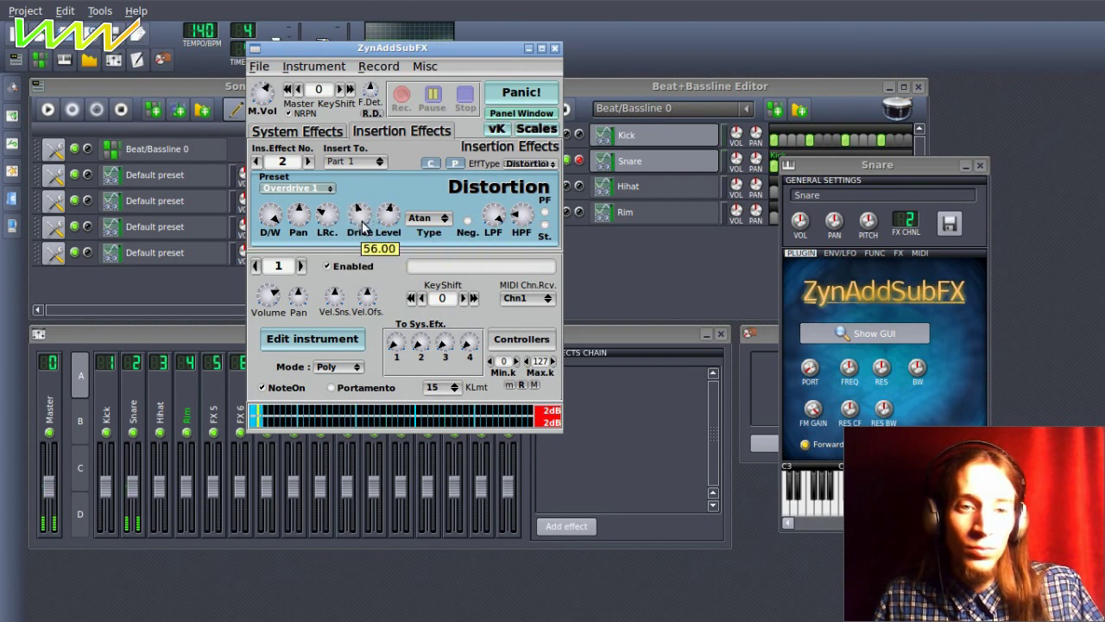
left_click_drag(272, 216, 297, 324)
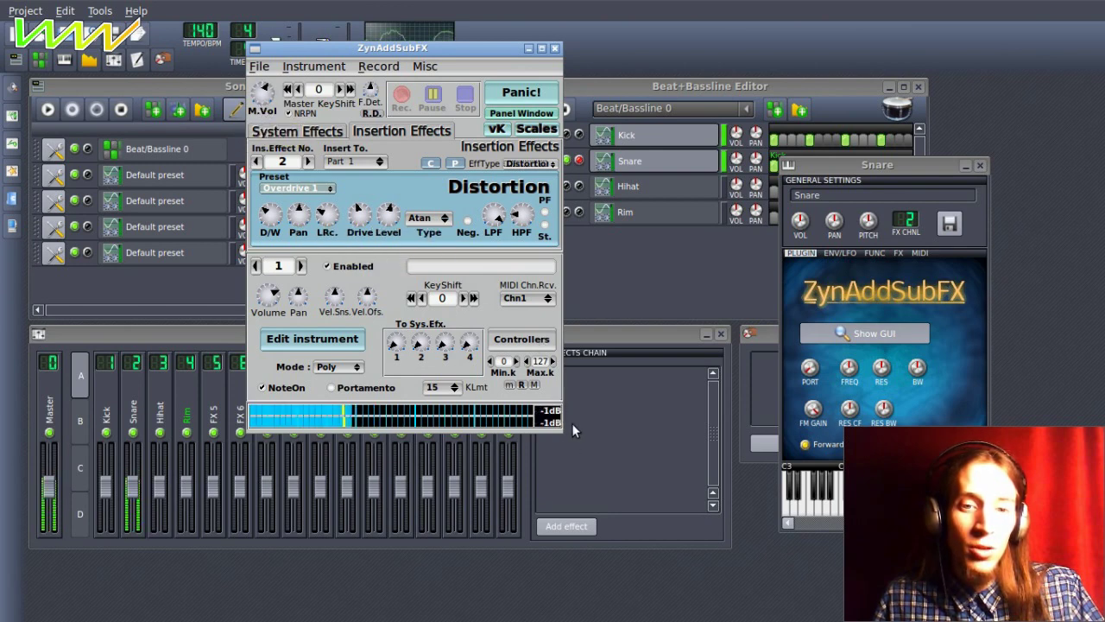
Return to insertion effect 1, set the Reverb type to Freeverb and close the Snare's synth interface.
left_click(257, 161)
left_click(373, 183)
left_click(375, 174)
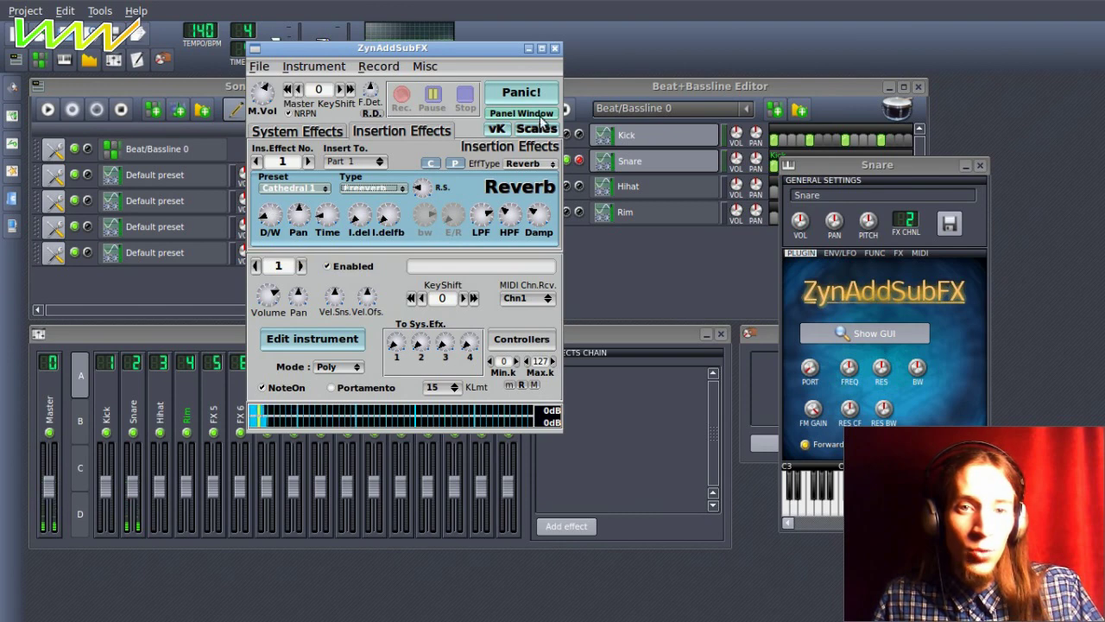
left_click(555, 49)
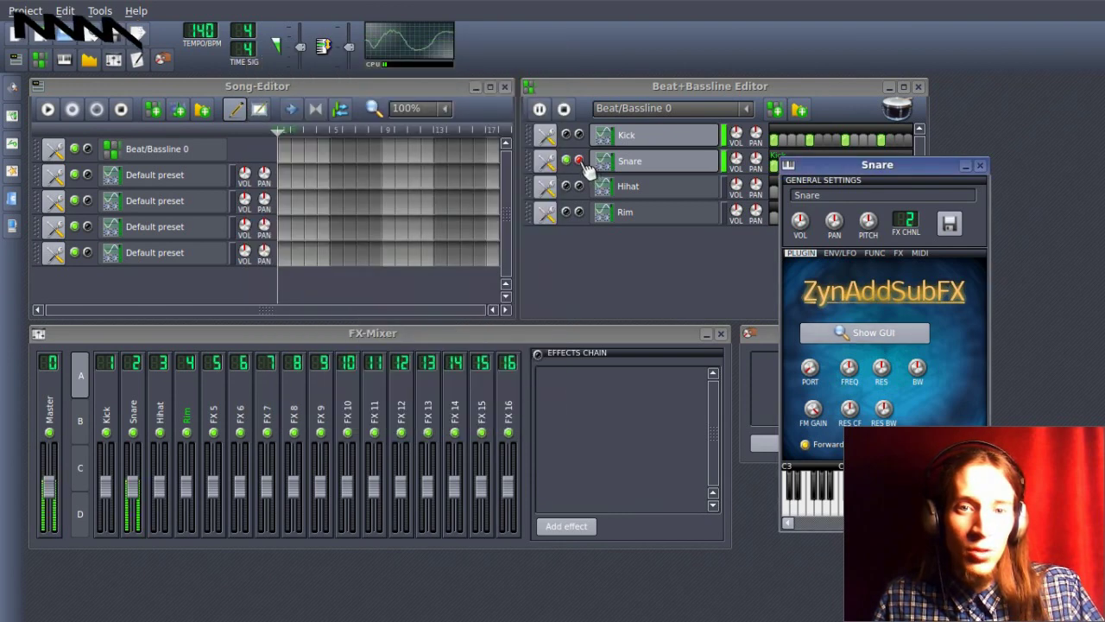
Solo the Hihat track in the Beat+Bassline Editor and paste the Kick's step pattern into it.
left_click(648, 91)
left_click(578, 186)
right_click(777, 189)
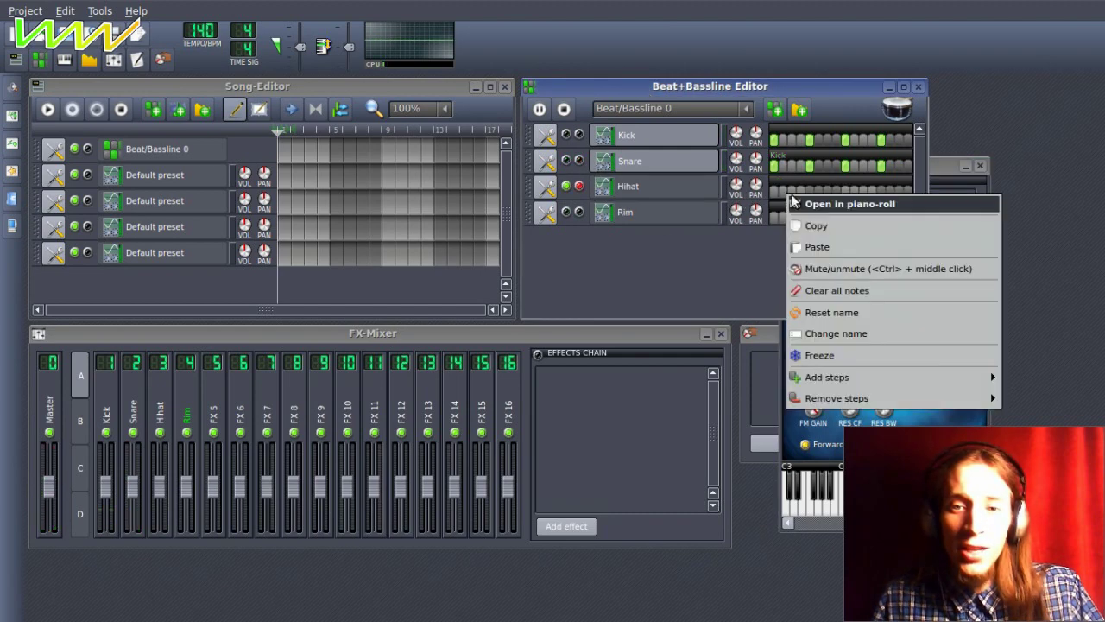
left_click(813, 250)
Open the Hihat's ZynAddSubFX instrument editor, enable SUBsynth in place of ADDsynth and open the SUBsynth parameters.
left_click(654, 190)
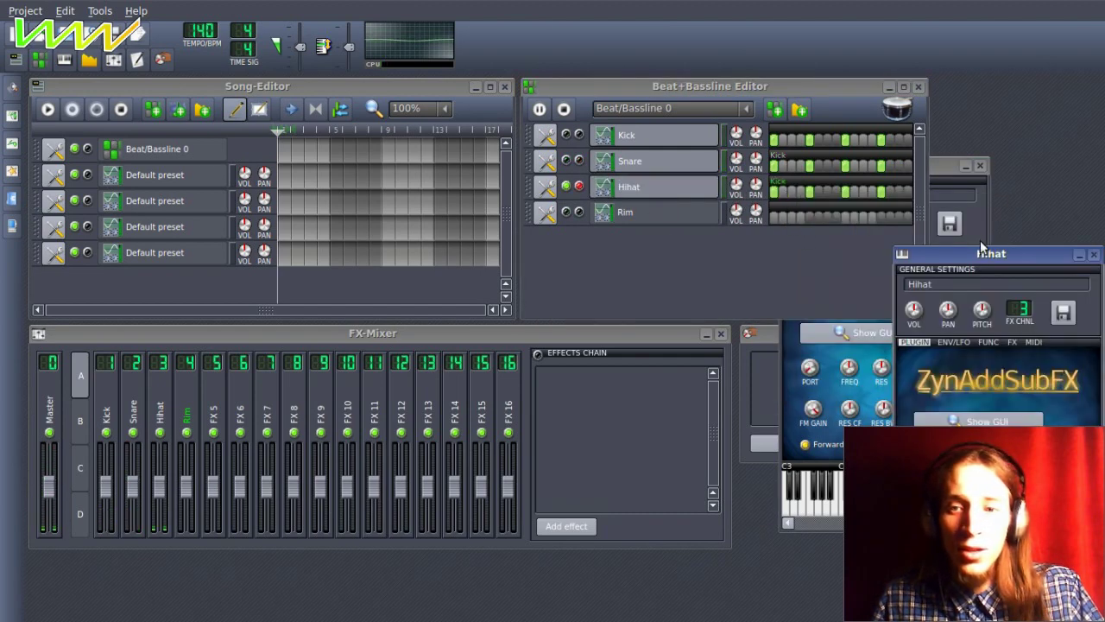
left_click_drag(983, 251, 614, 176)
left_click(649, 350)
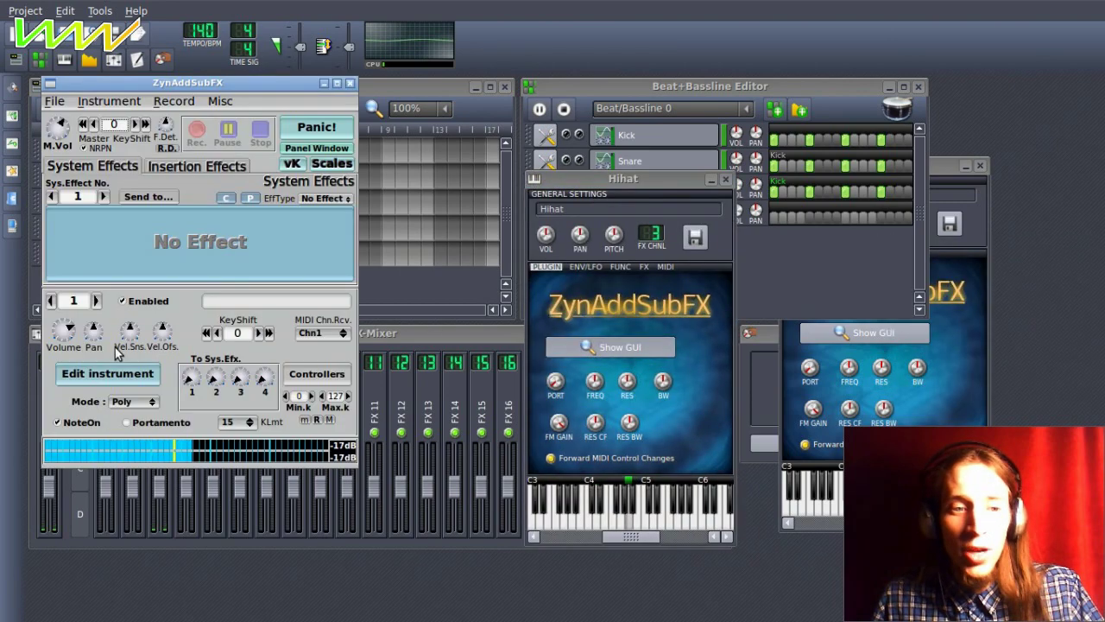
left_click(107, 373)
left_click(633, 233)
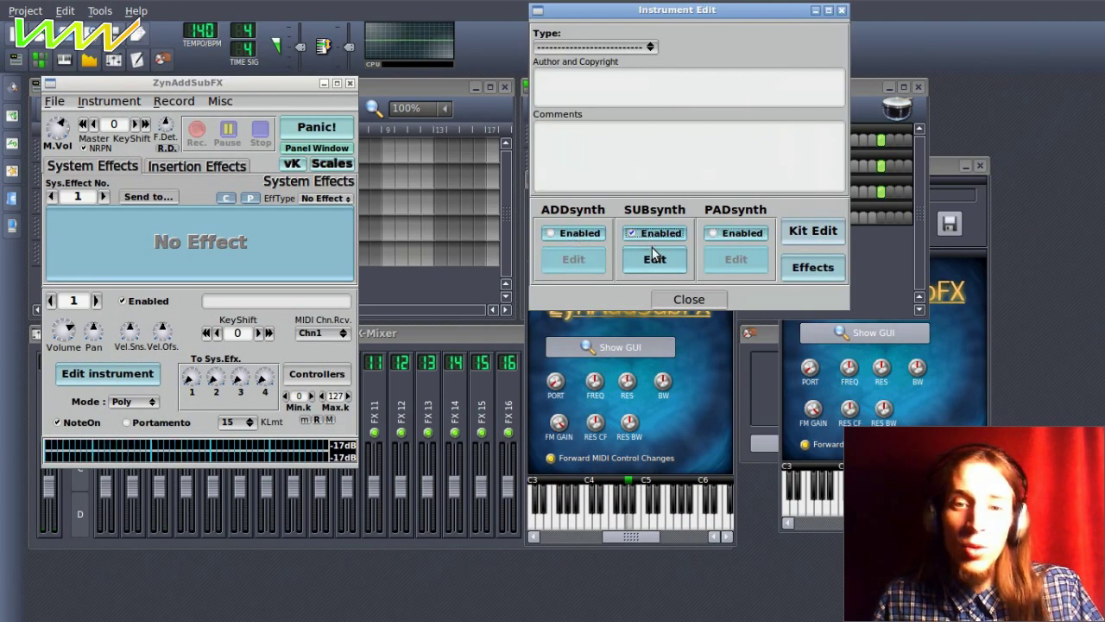
left_click(654, 259)
Set the Hihat's SUBsynth volume to 116, band width to 106 and start mode to Zero.
left_click_drag(321, 70, 330, 72)
left_click_drag(455, 83, 483, 82)
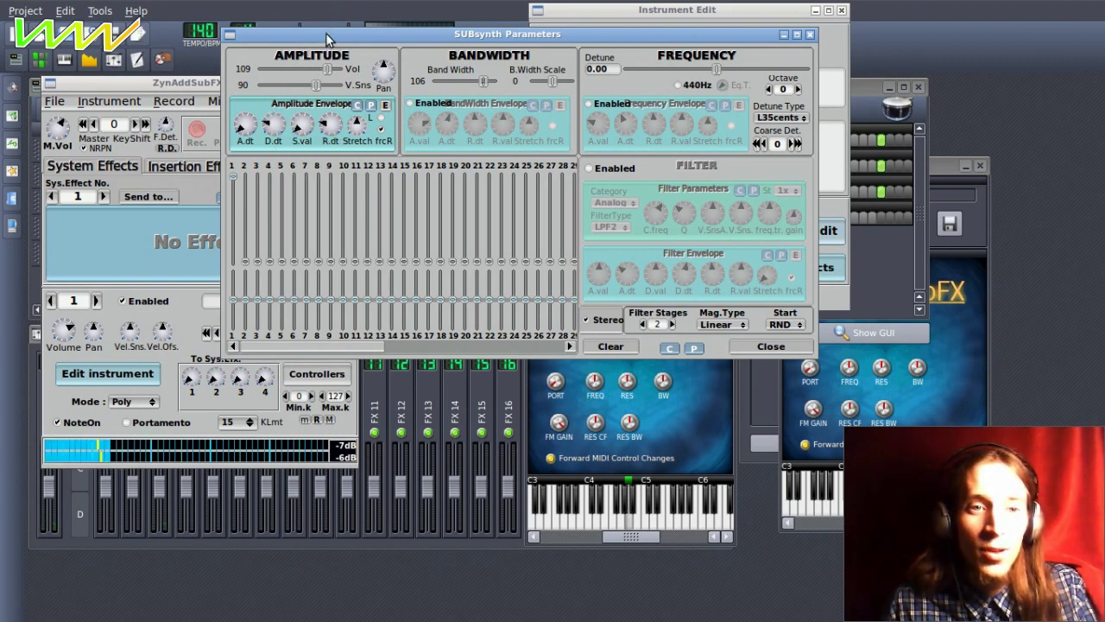
left_click(785, 324)
left_click(777, 308)
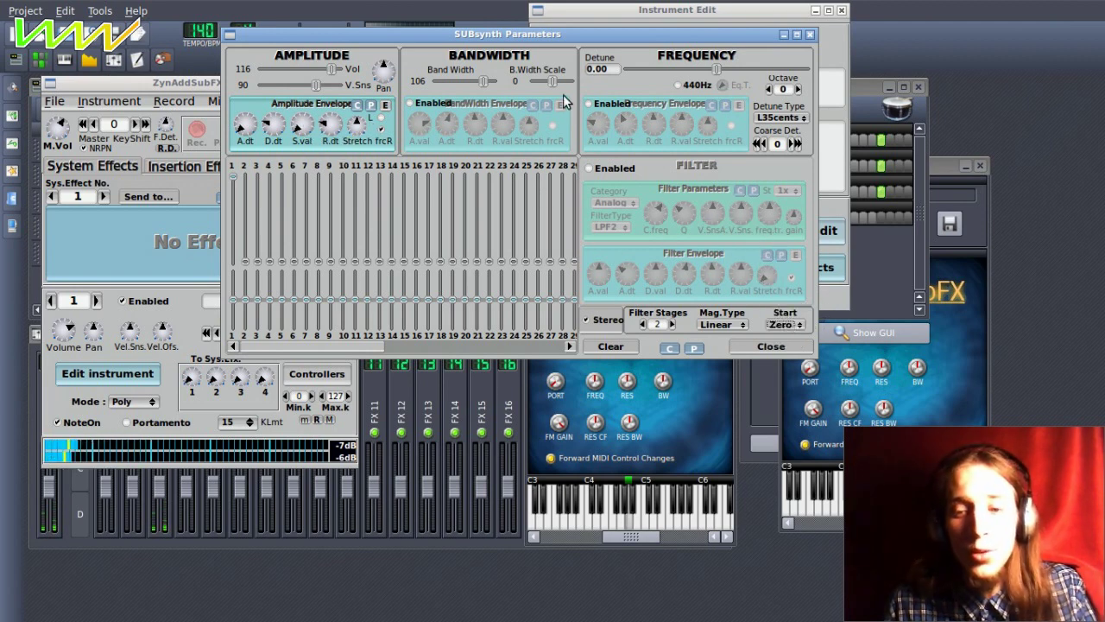
Try a different SUBsynth start mode for the Hihat and set it back to Zero.
left_click(791, 324)
left_click(786, 352)
left_click(794, 325)
left_click(784, 294)
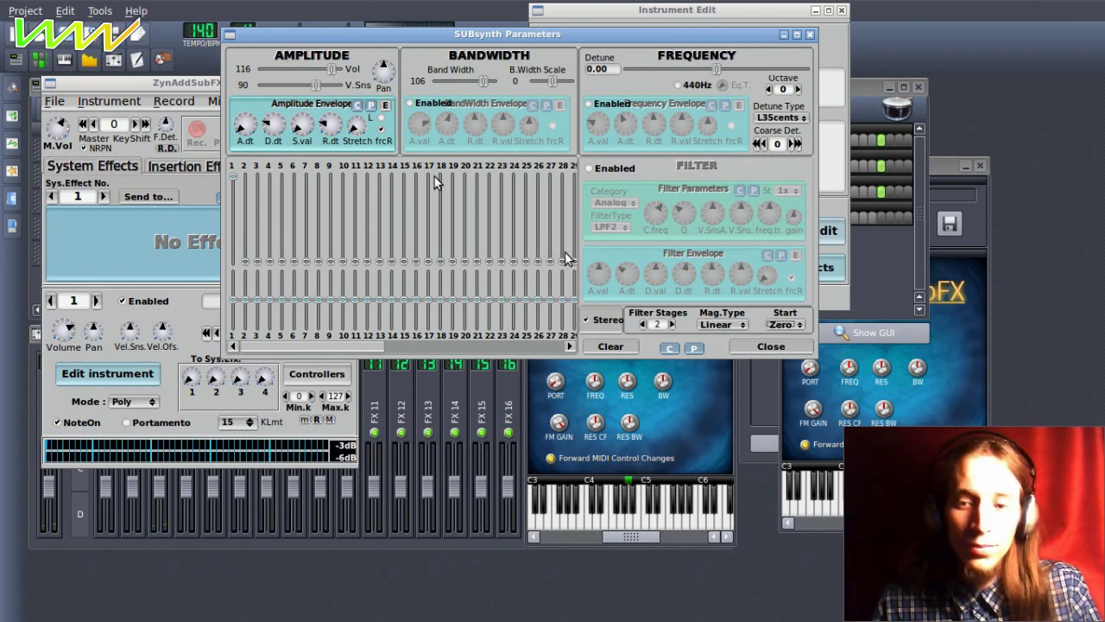
Switch desktops to check the Ardour recording session and the screen capture terminal, and return to LMMS.
key("ctrl+alt+Right")
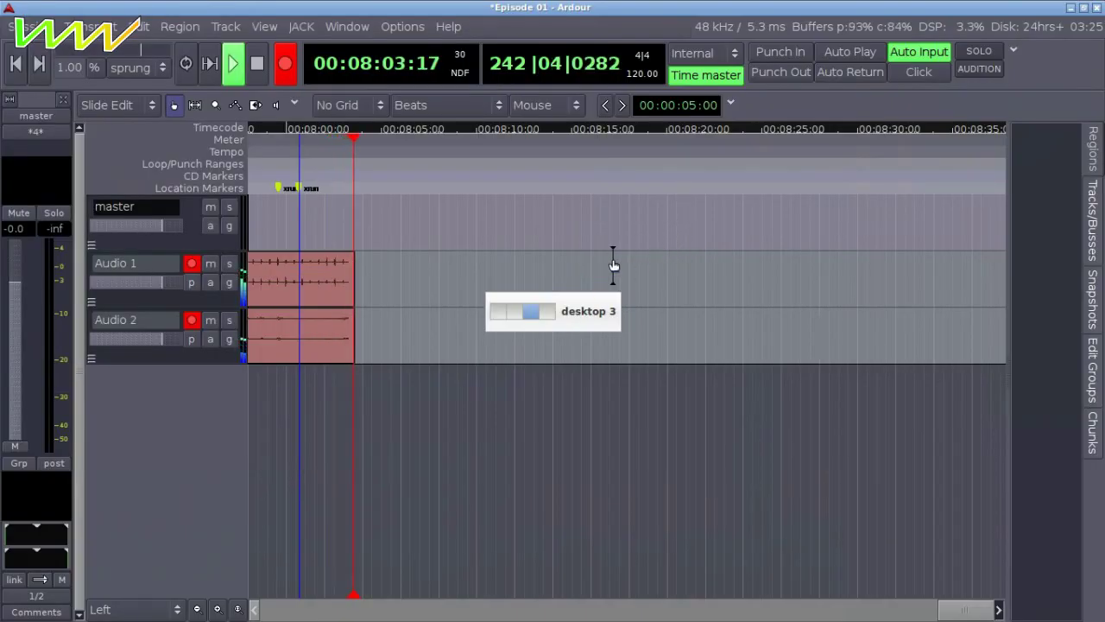
key("ctrl+alt+Left")
key("ctrl+alt+Left")
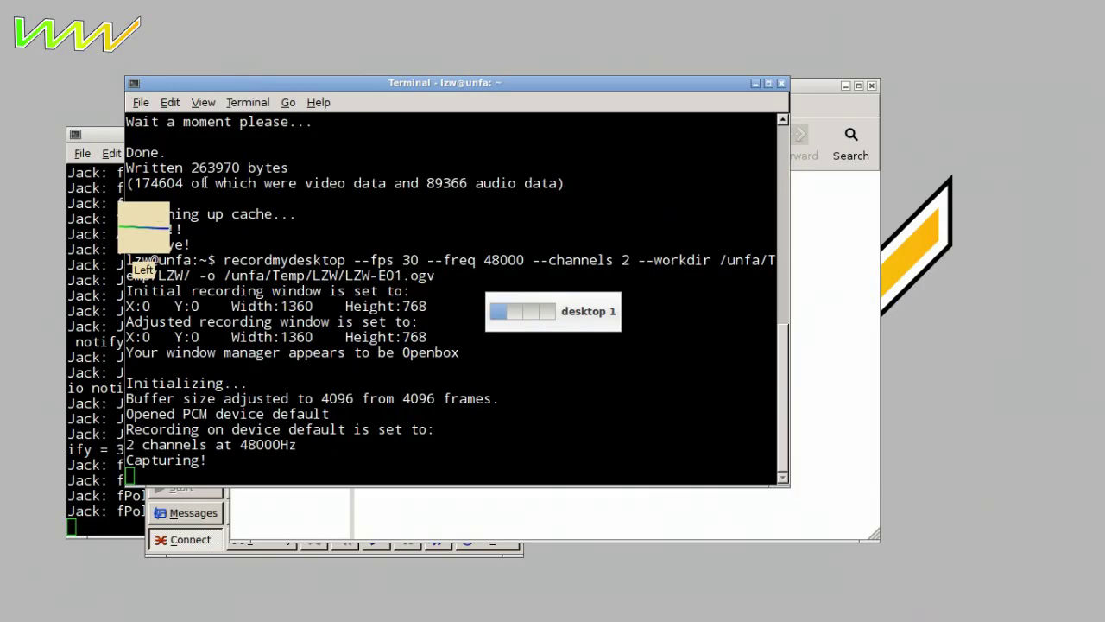
key("ctrl+alt+Right")
key("ctrl+alt+Right")
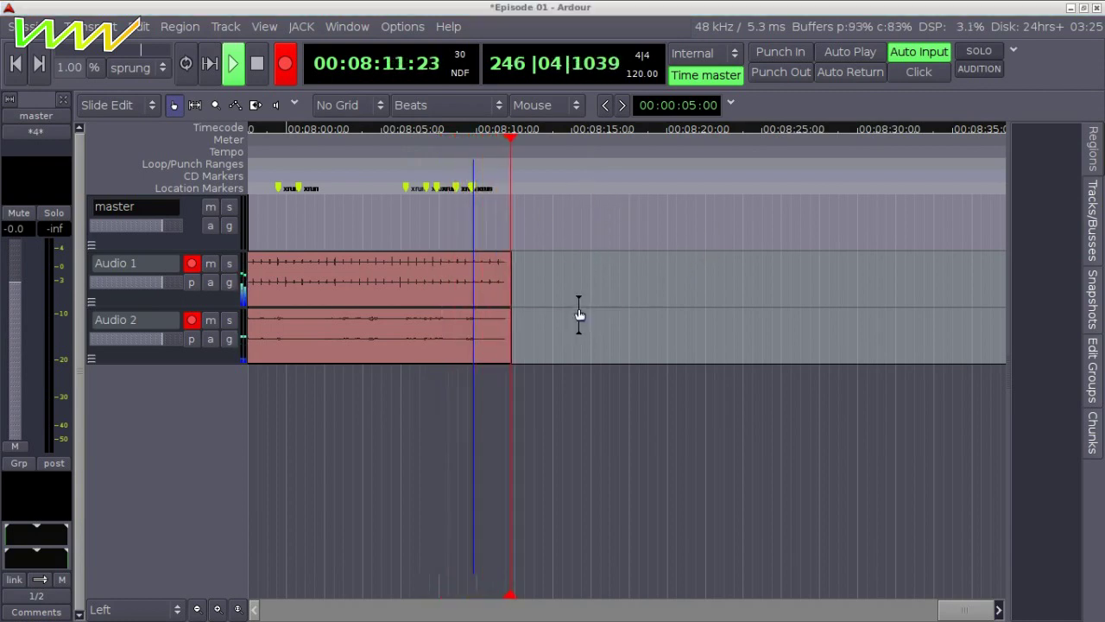
scroll(612, 307, "up", 1)
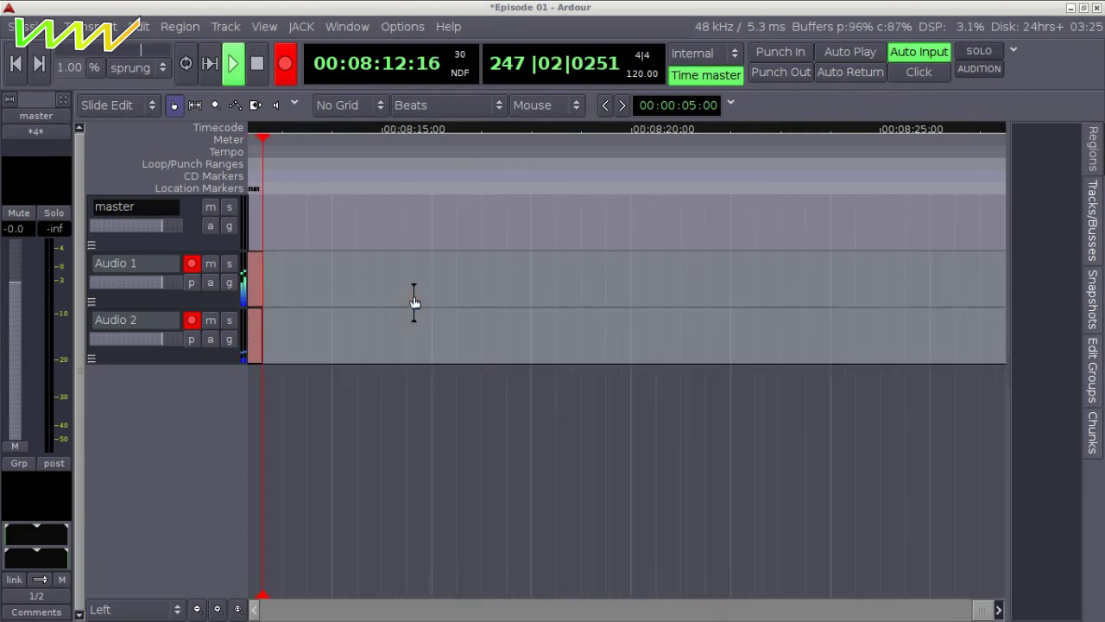
key("ctrl+alt+Left")
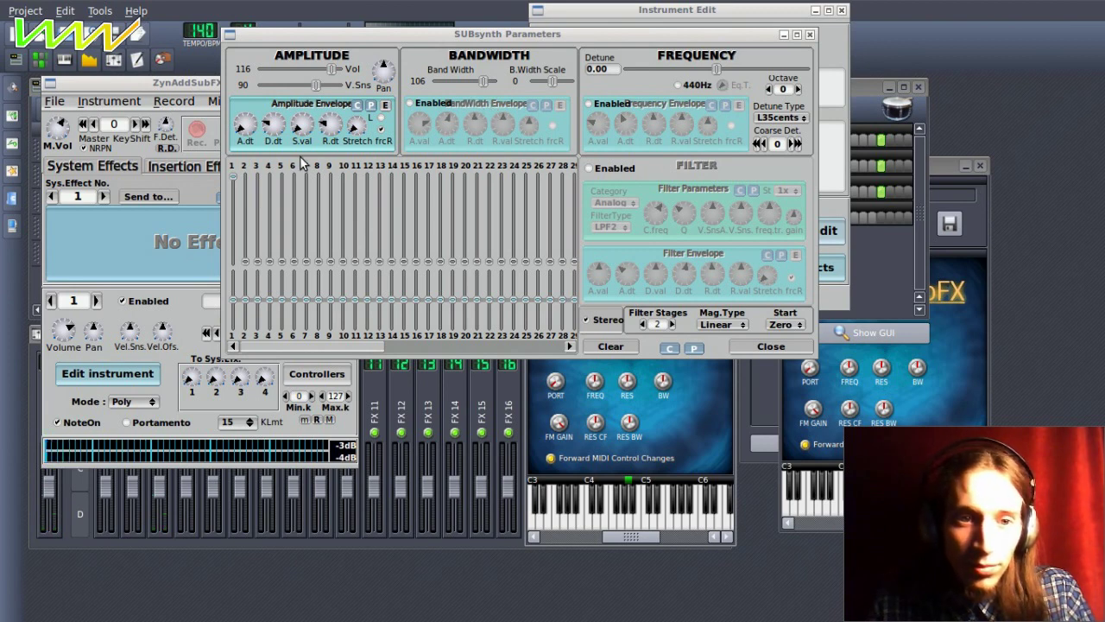
Set the Hihat's SUBsynth octave to 2 and raise harmonics 9, 11, 16 and 25 along with their bandwidths.
double_click(797, 89)
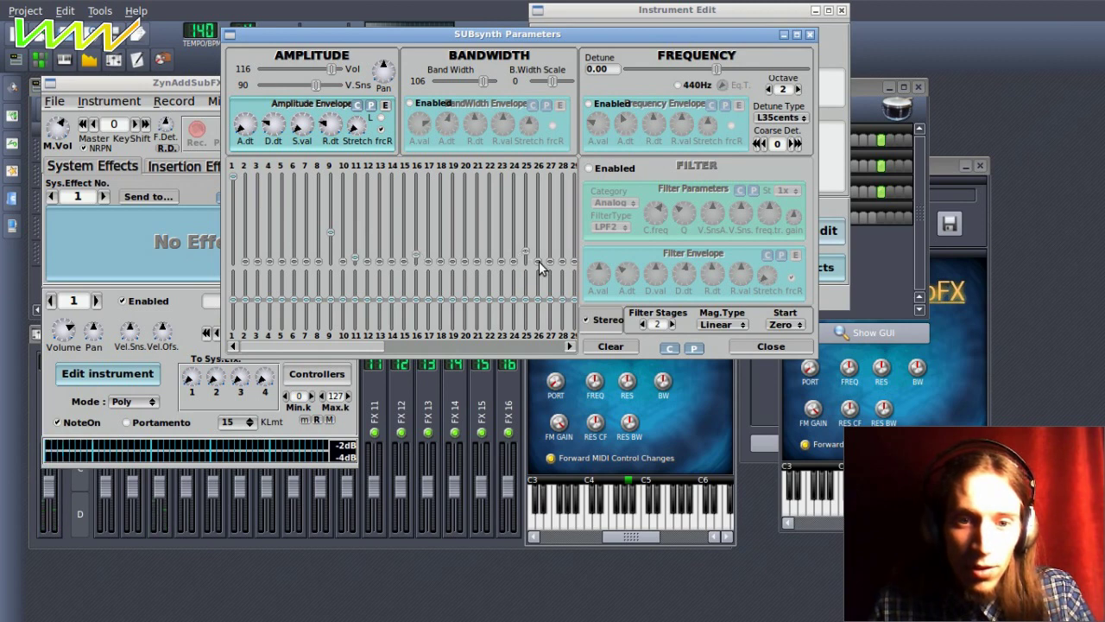
left_click_drag(526, 299, 525, 280)
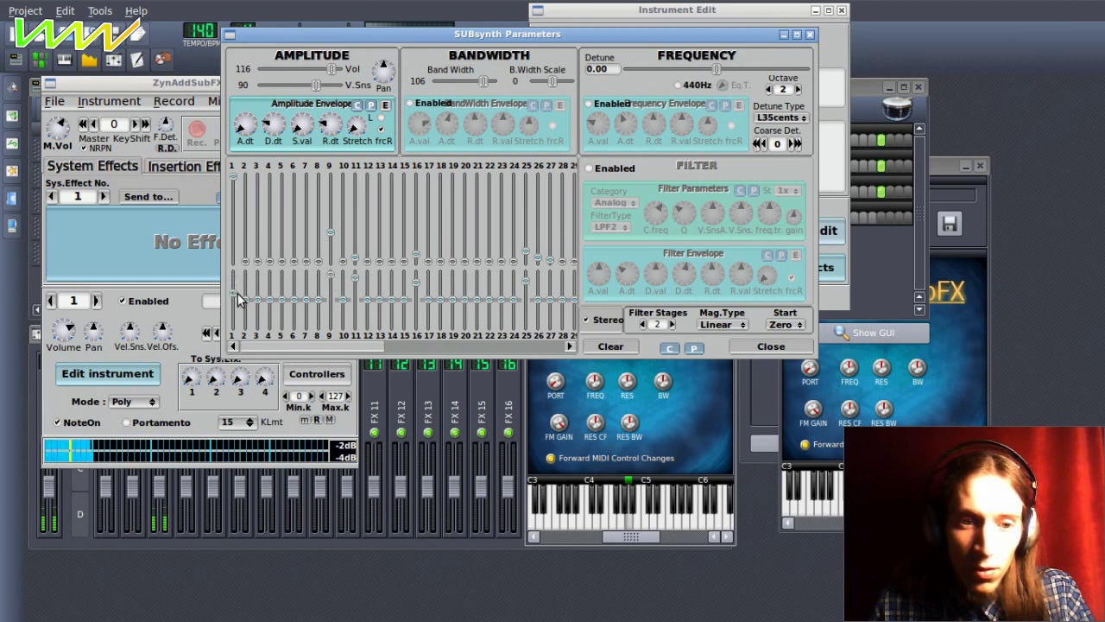
Lower harmonic 1 of the Hihat's SUBsynth, raise harmonics 2 to 8, and raise the bandwidths of the lowest harmonics.
left_click_drag(243, 293, 265, 298)
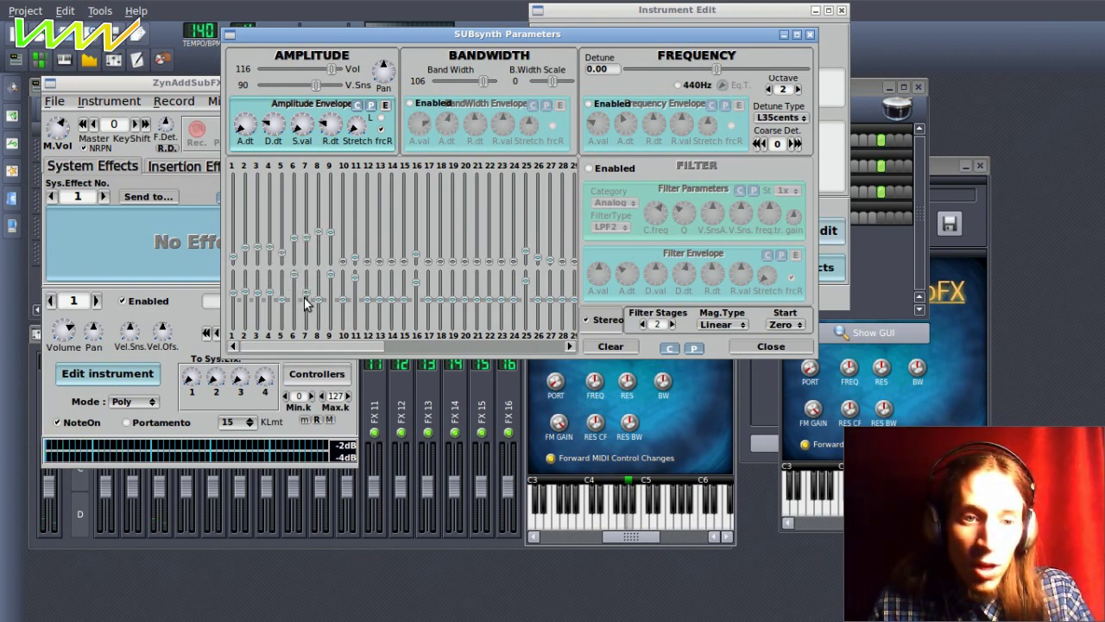
left_click_drag(285, 302, 277, 278)
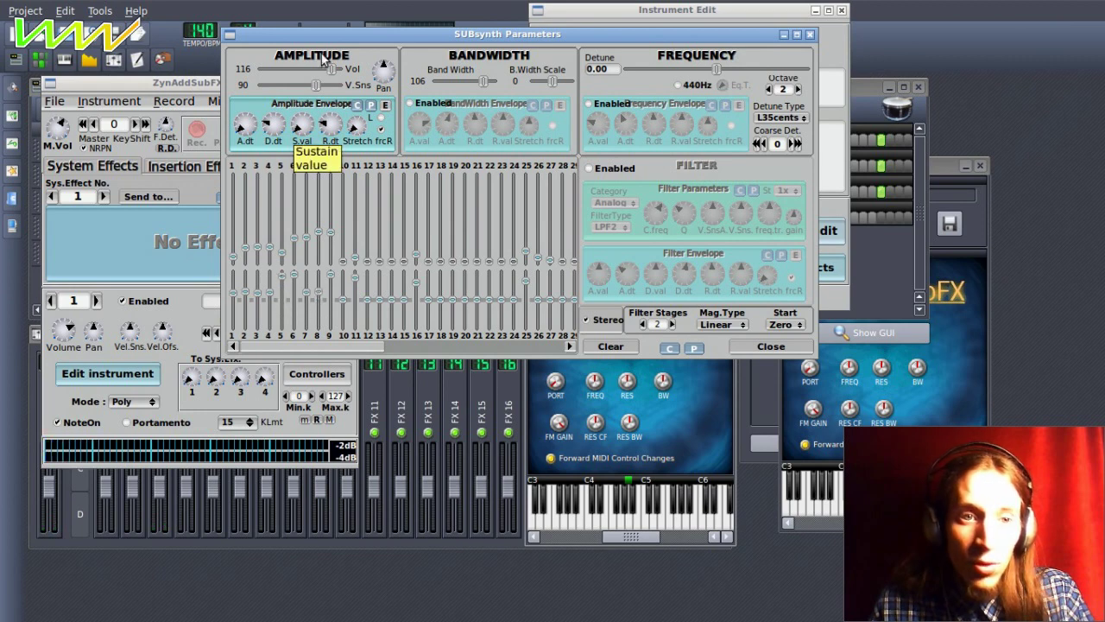
Set the Hihat's SUBsynth amplitude envelope sustain point to 0, stretch its last point to 49.7 ms, and close the instrument's edit windows.
left_click(386, 106)
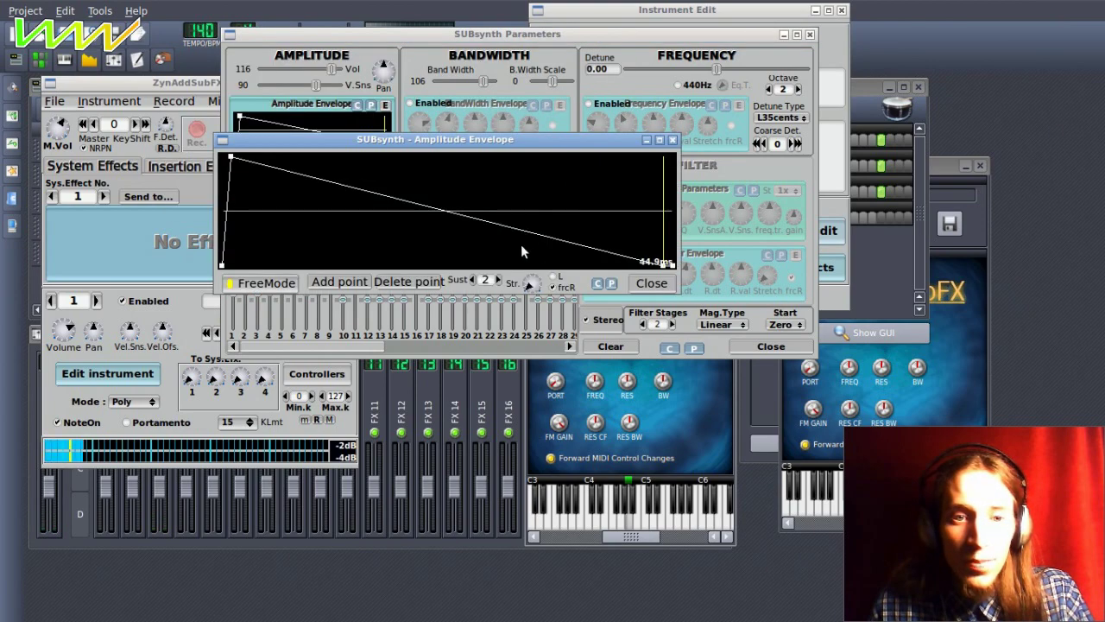
left_click(473, 280)
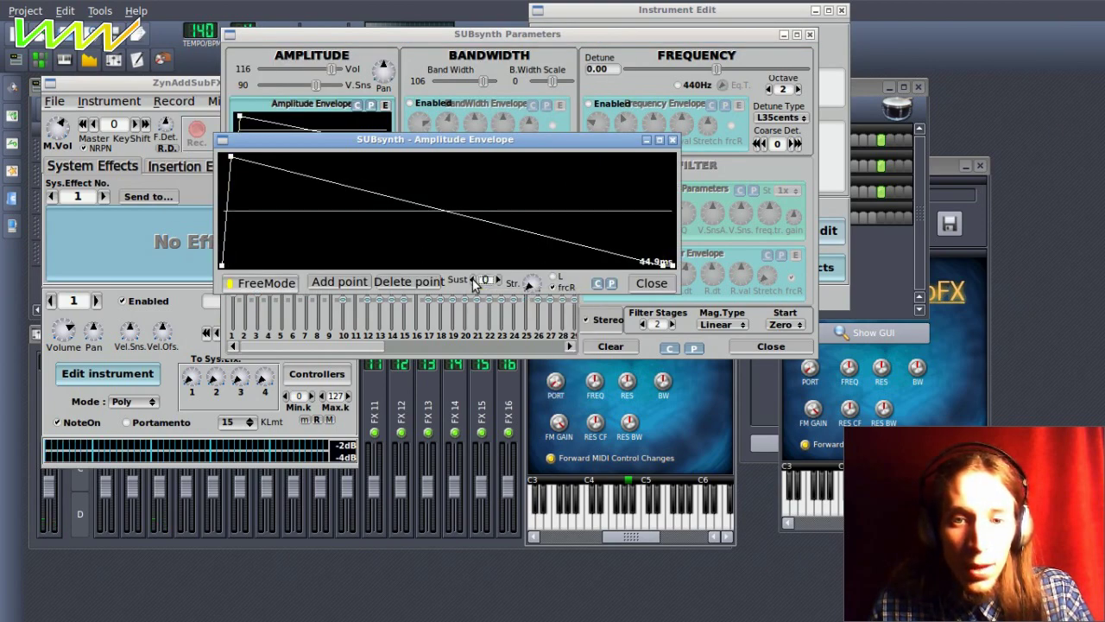
left_click(474, 280)
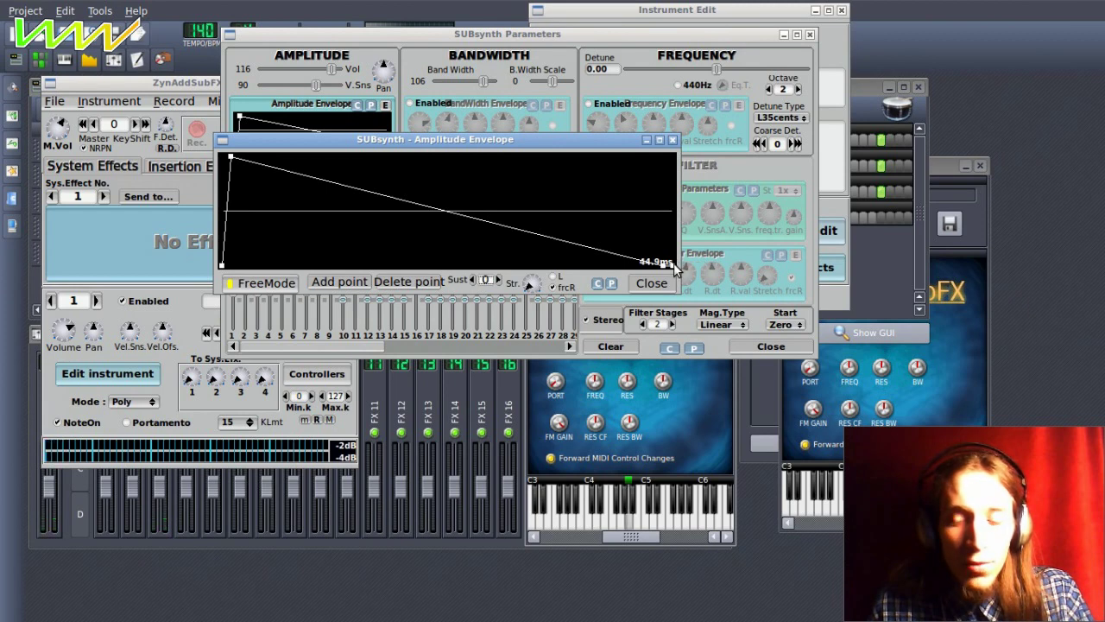
left_click_drag(672, 269, 644, 289)
left_click(648, 284)
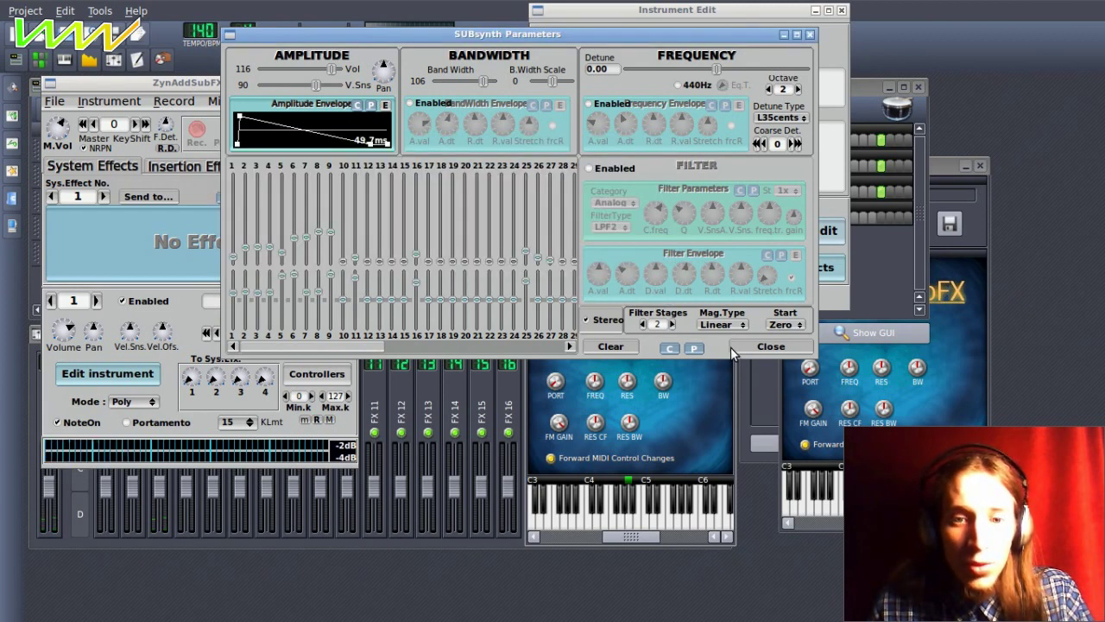
left_click(735, 350)
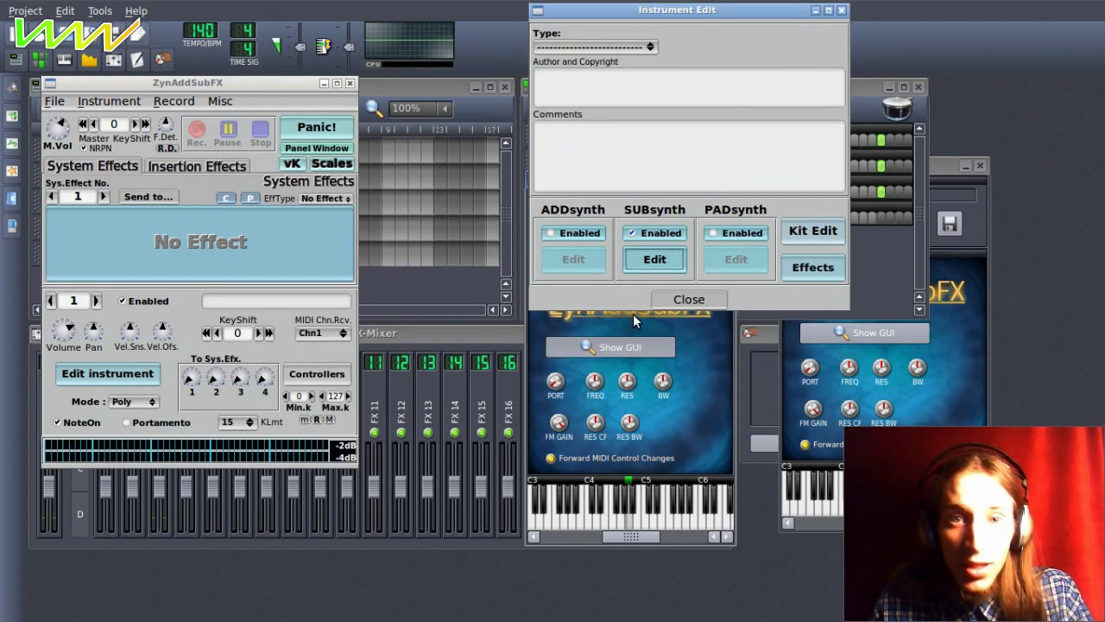
left_click(686, 298)
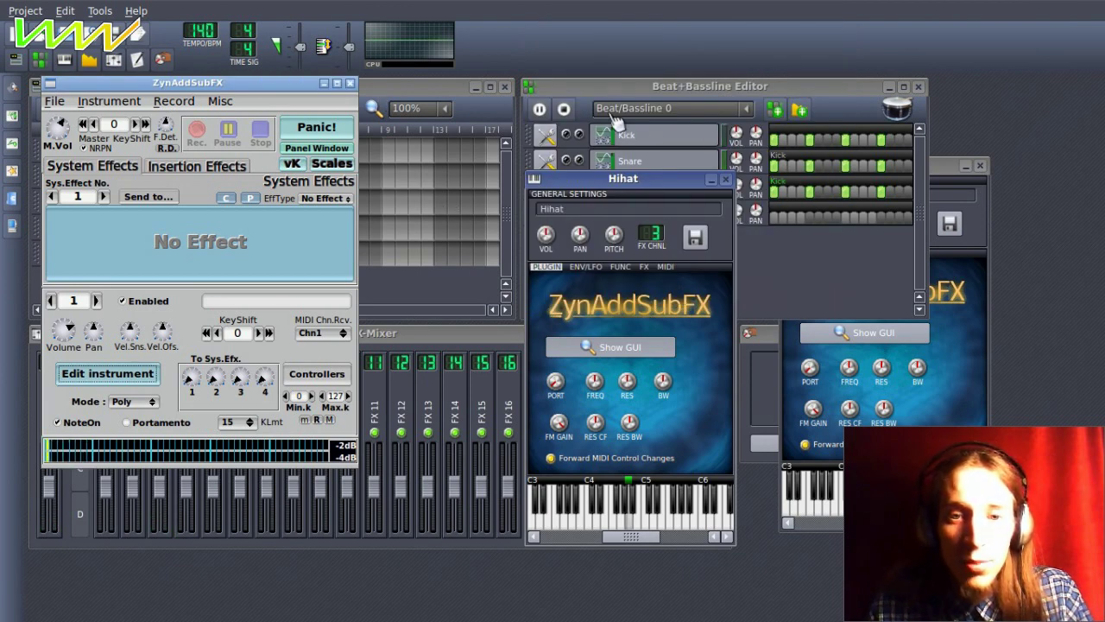
Paste the Kick pattern into the Rim track, solo the Rim instead of the Hihat, and open the Rim instrument.
left_click(608, 93)
left_click(579, 187)
right_click(782, 221)
left_click(781, 267)
left_click(656, 213)
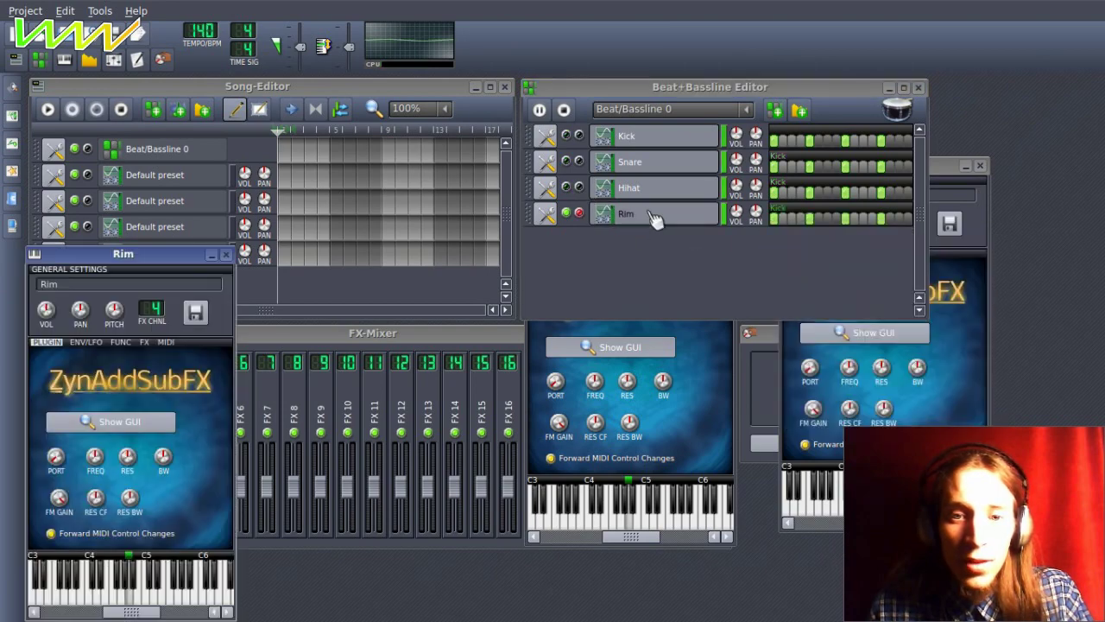
Open the oscillator of the Rim's ADDsynth voice 1 and shape harmonics 1 to 14 into an uneven wave-like curve.
left_click(120, 422)
left_click(471, 321)
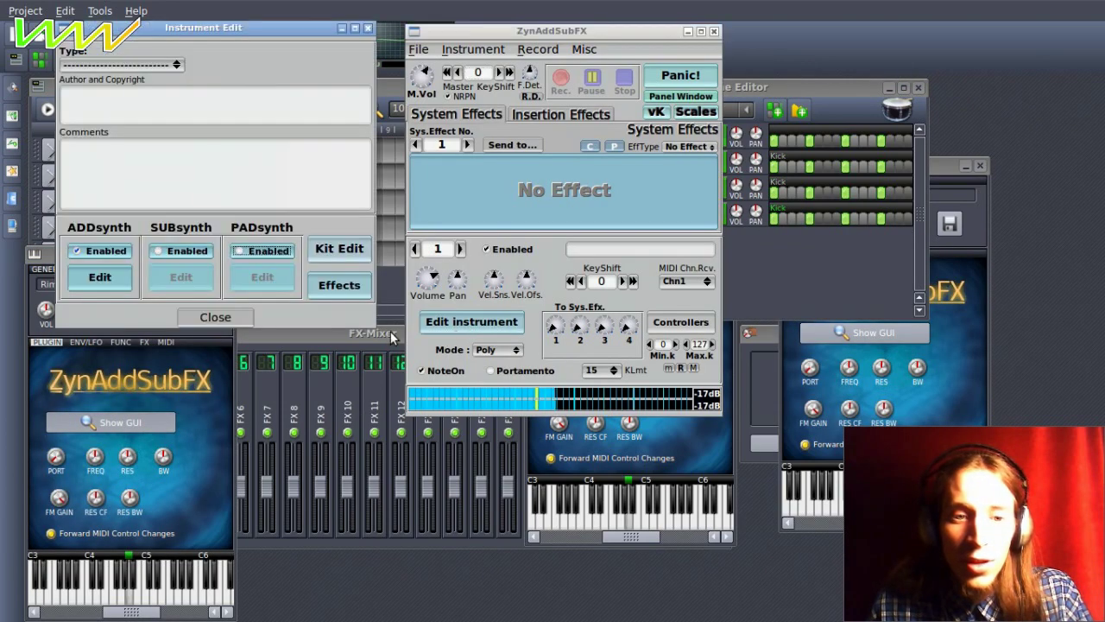
left_click(625, 499)
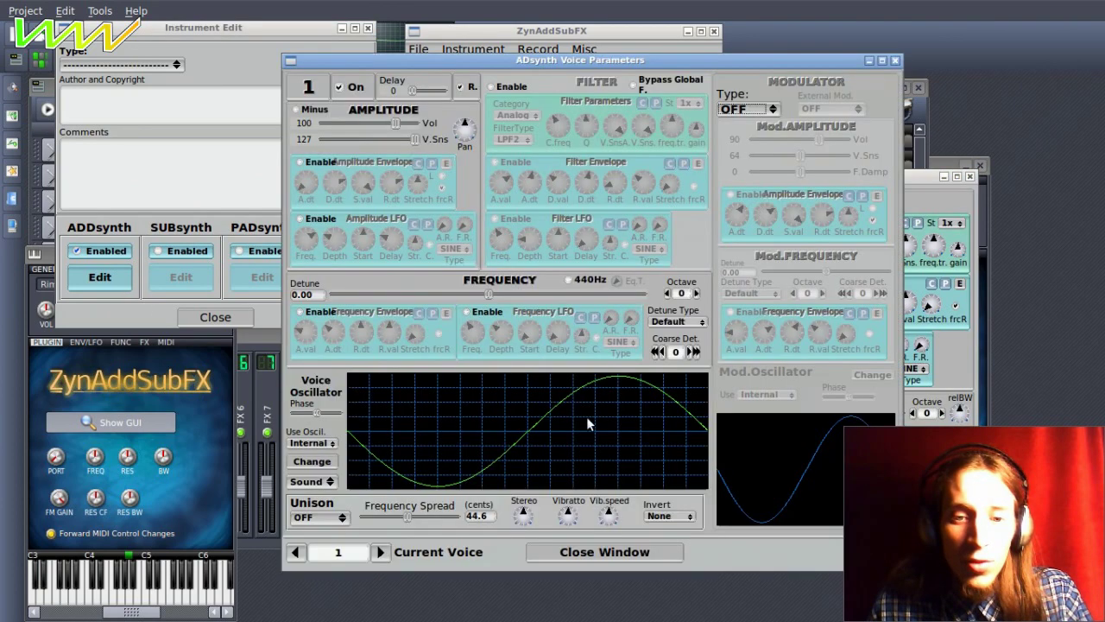
left_click_drag(432, 81, 361, 52)
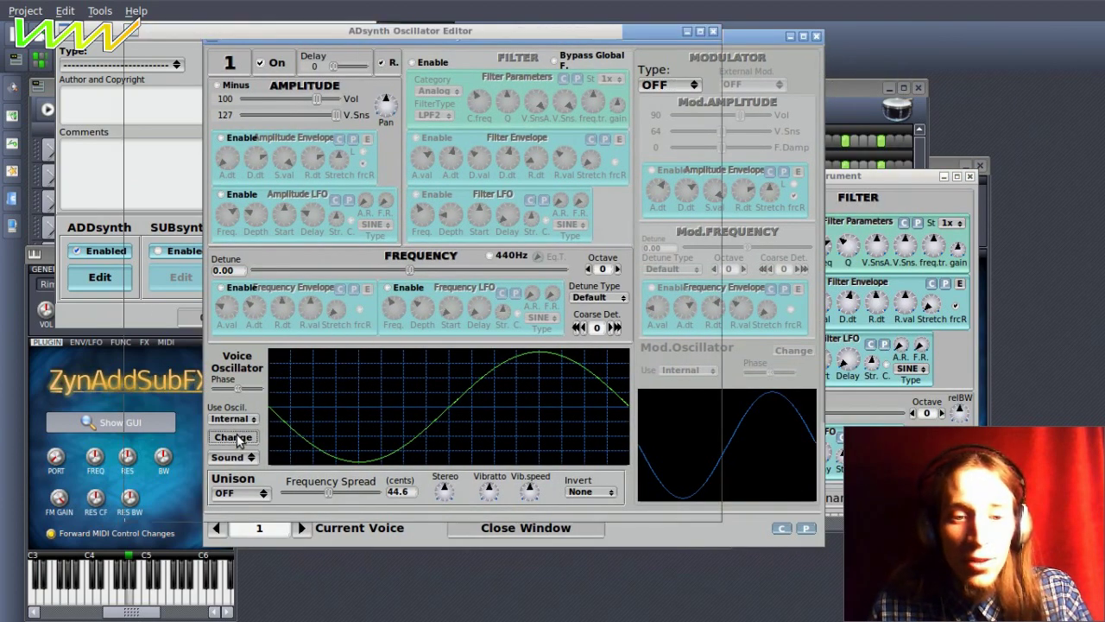
left_click(255, 438)
left_click(478, 283)
left_click(481, 280)
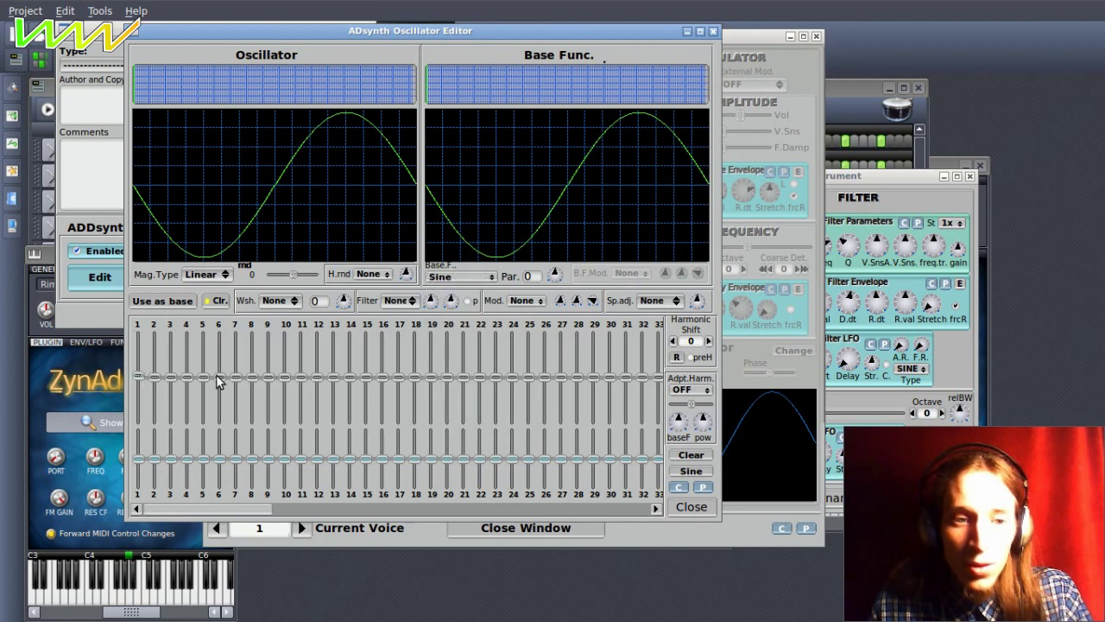
left_click_drag(195, 374, 141, 382)
left_click_drag(219, 376, 349, 372)
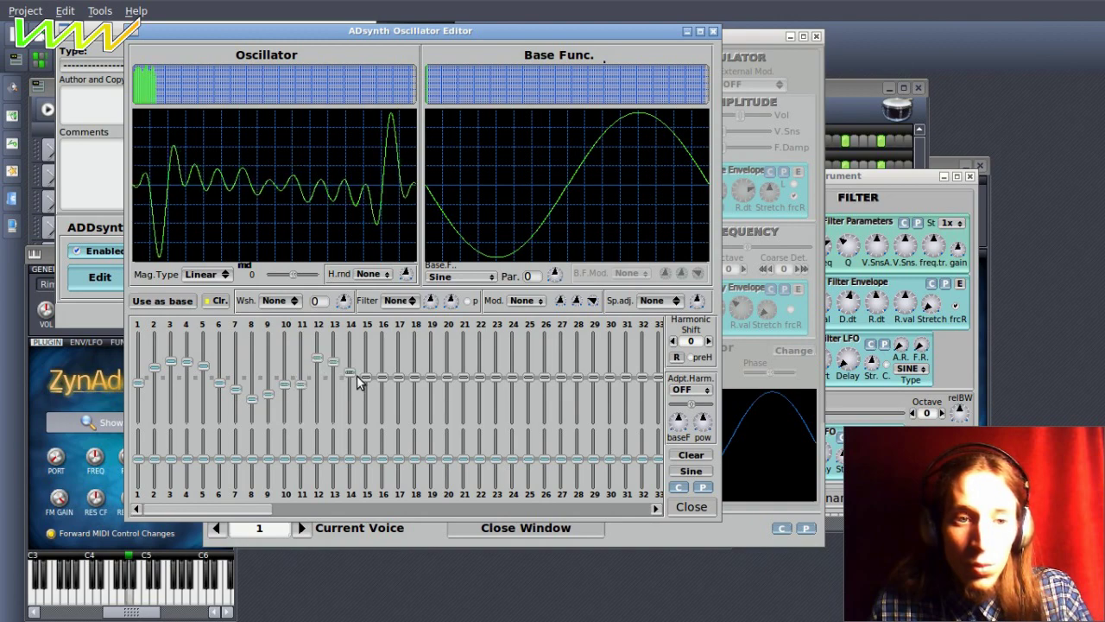
left_click(675, 508)
Set voice 1's modulator type to PM, with modulator octave 1 and modulator volume 99.
left_click(669, 83)
left_click(673, 140)
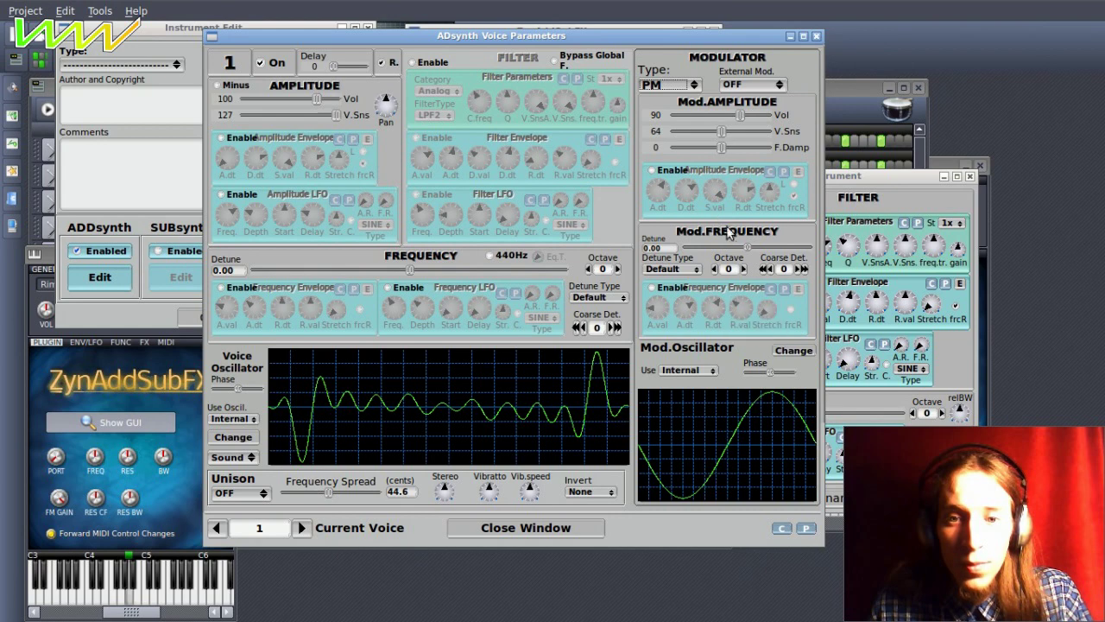
left_click(714, 269)
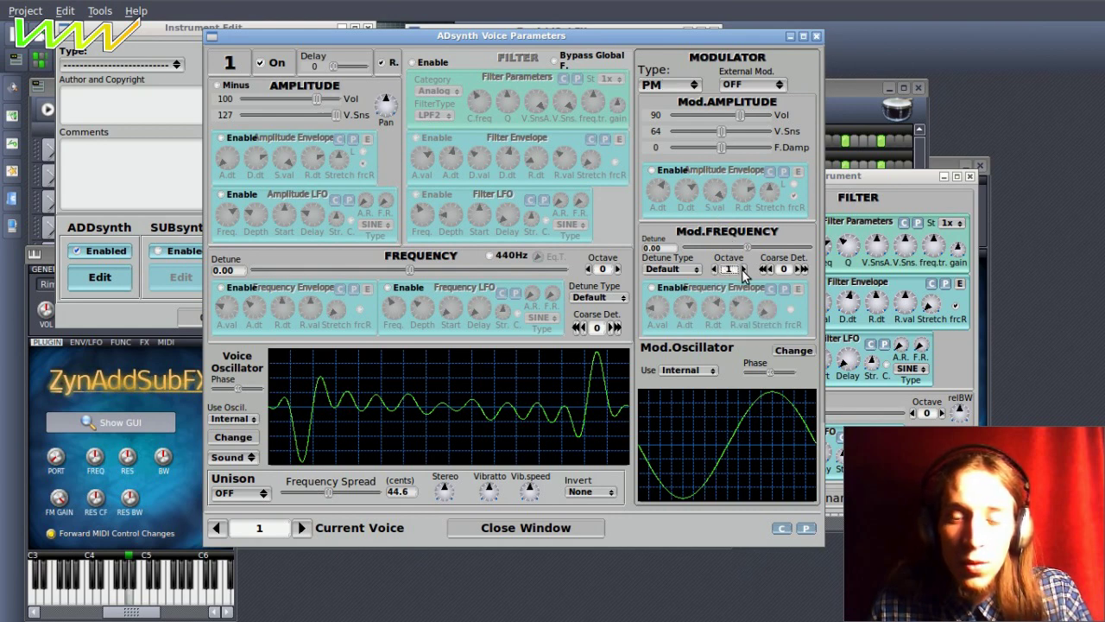
left_click(743, 269)
left_click_drag(744, 111, 749, 115)
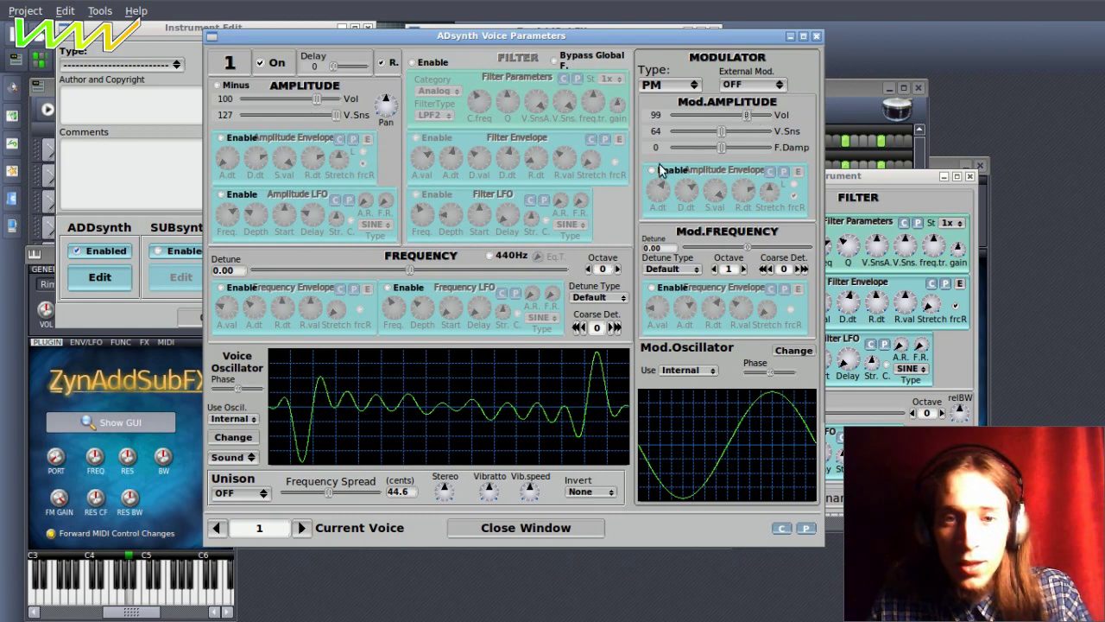
Enable the modulator's frequency envelope with a raised attack value, and enable the voice's amplitude envelope with short decay and minimum sustain.
left_click(653, 287)
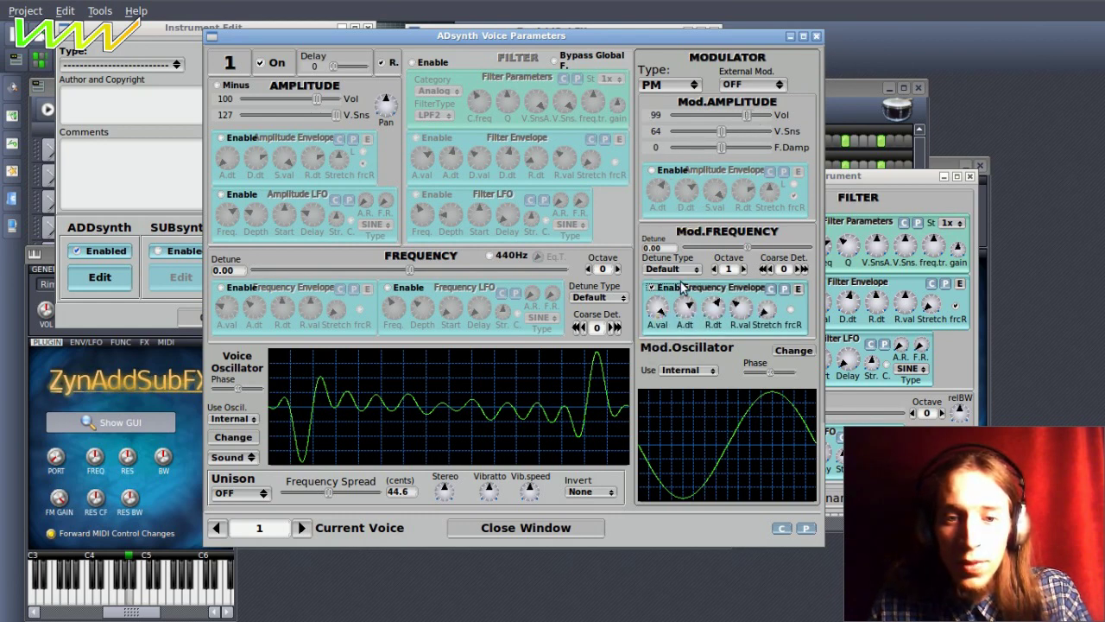
mouse_move(668, 305)
left_mouse_down()
mouse_move(691, 377)
mouse_move(681, 311)
left_mouse_up()
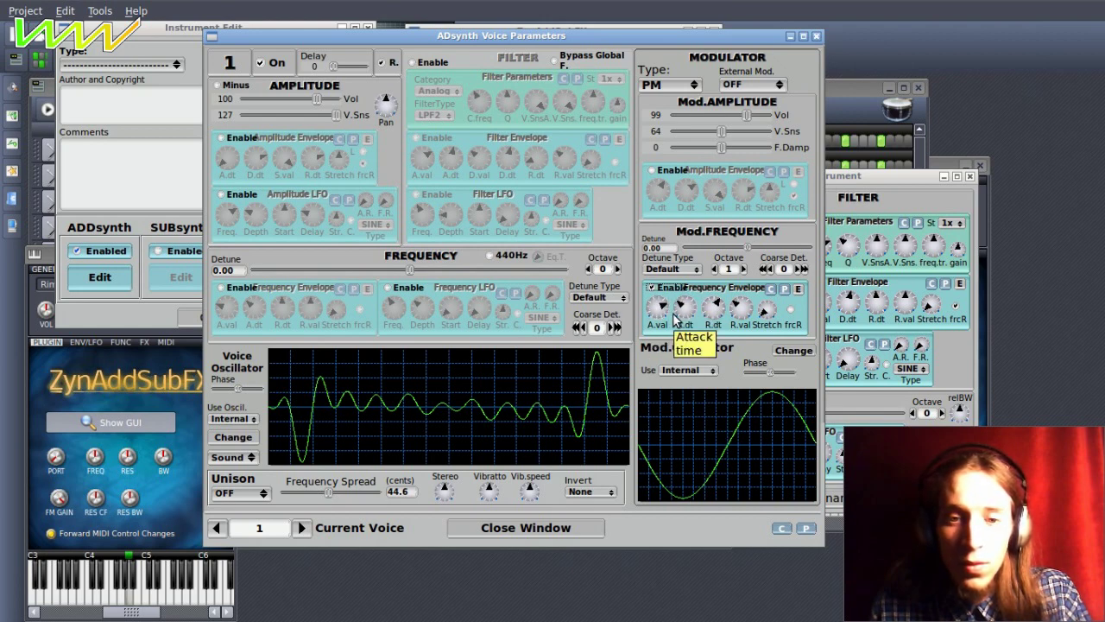
left_click(231, 138)
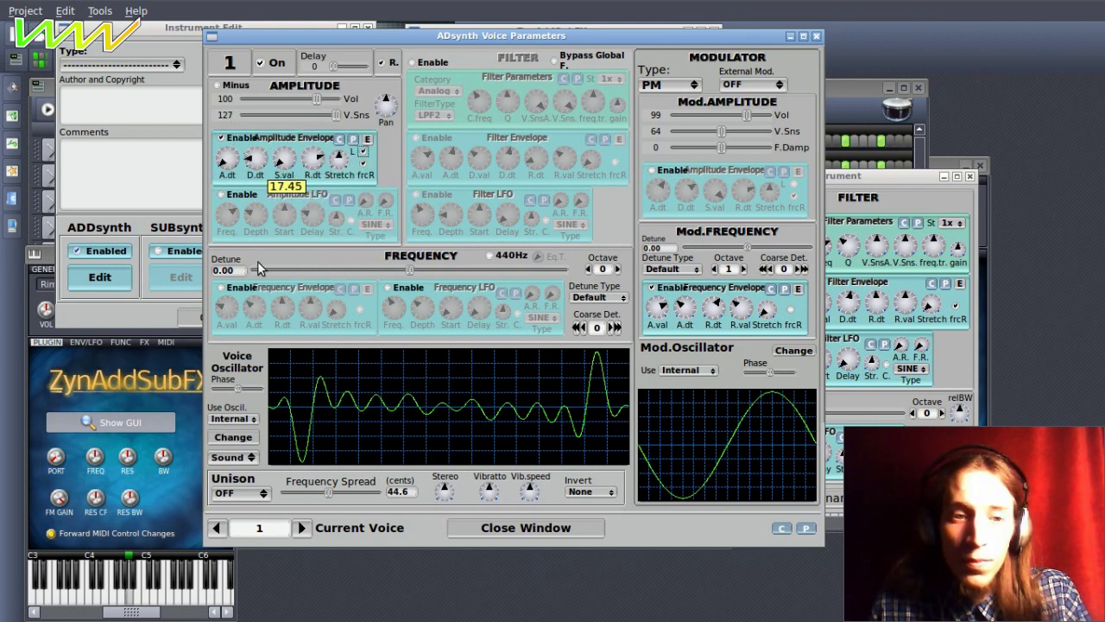
Set voice 1's octave to 3, modulator volume to 96 and voice volume to 111, and close the ADDsynth windows.
left_click(735, 117)
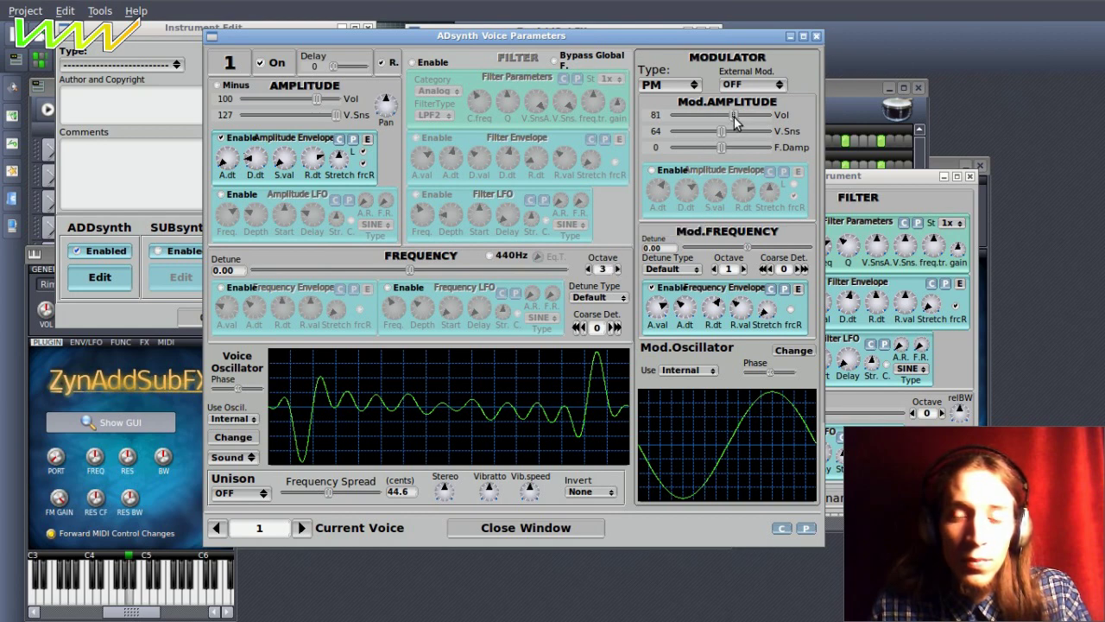
left_click_drag(736, 119, 745, 119)
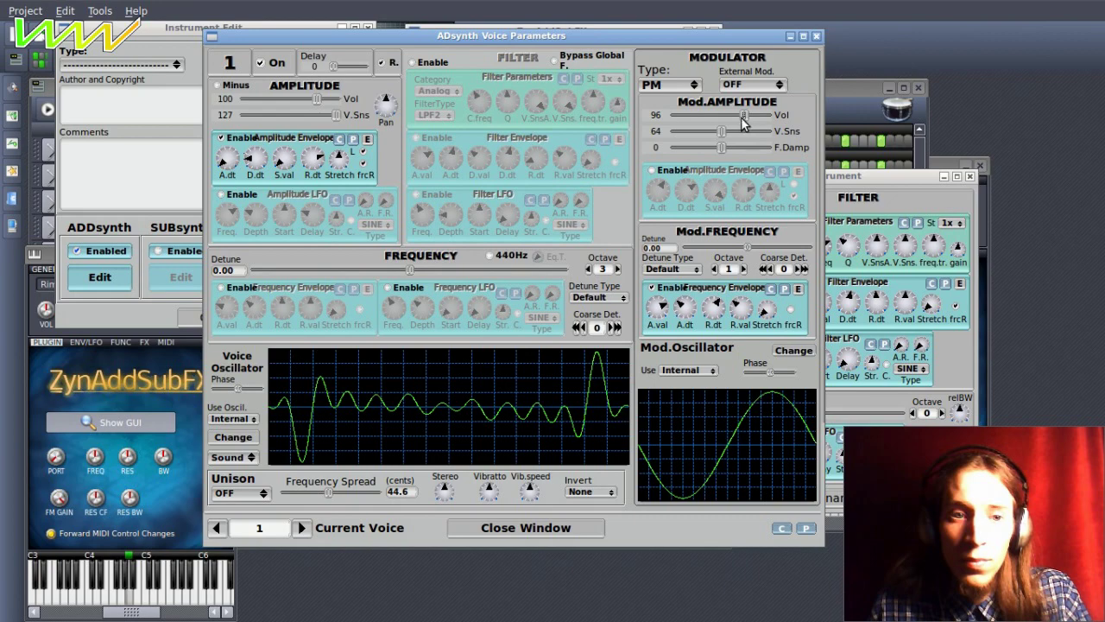
scroll(326, 104, "up", 10)
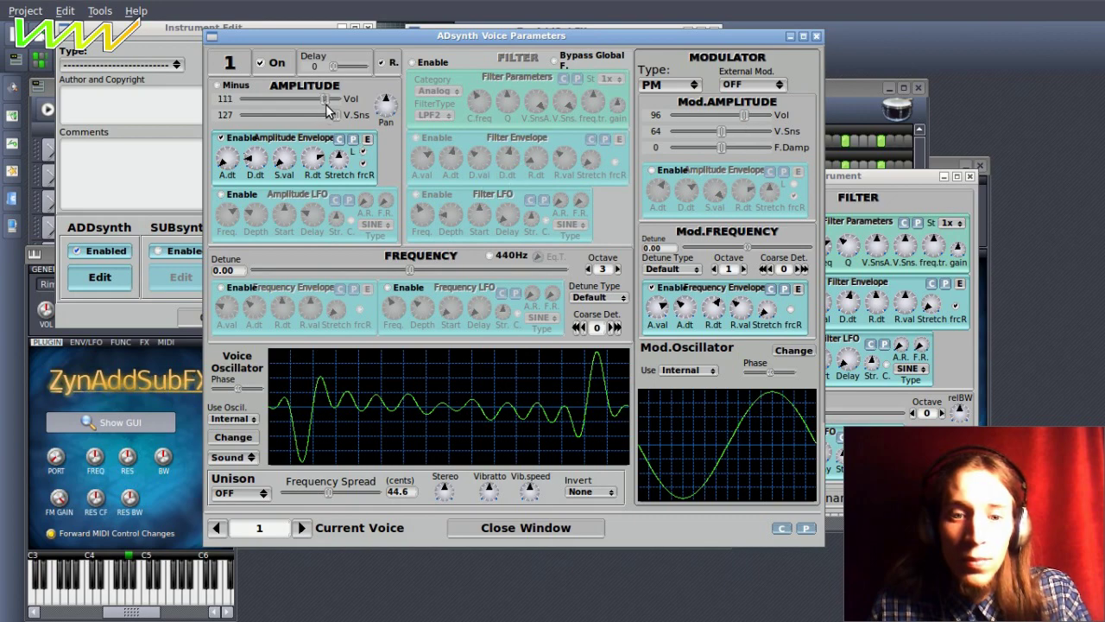
left_click(565, 524)
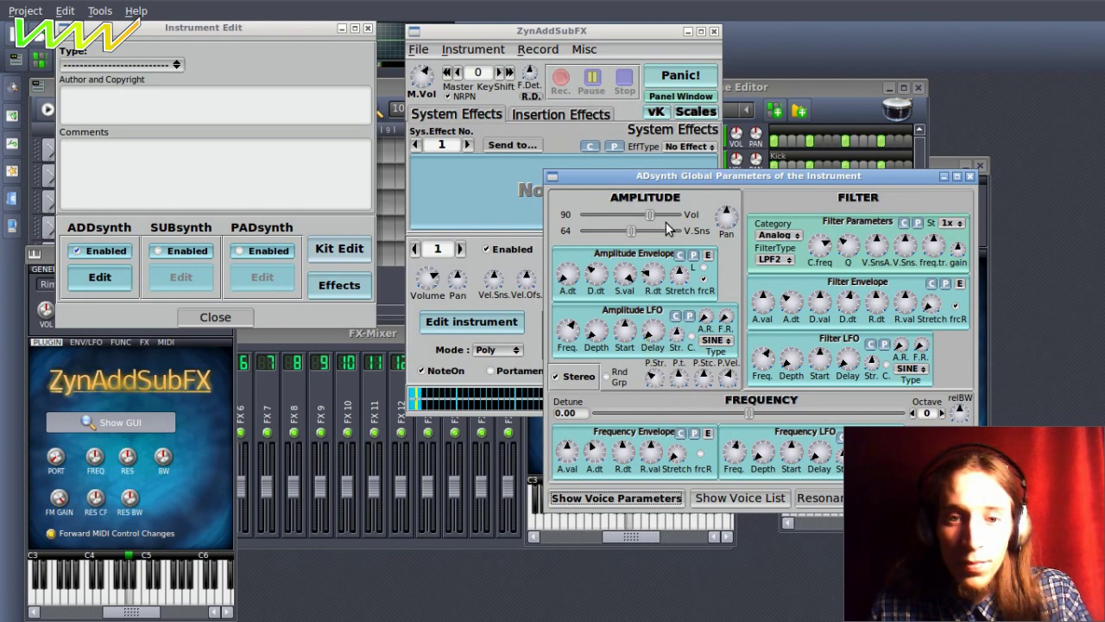
left_click_drag(664, 176, 413, 157)
left_click(695, 470)
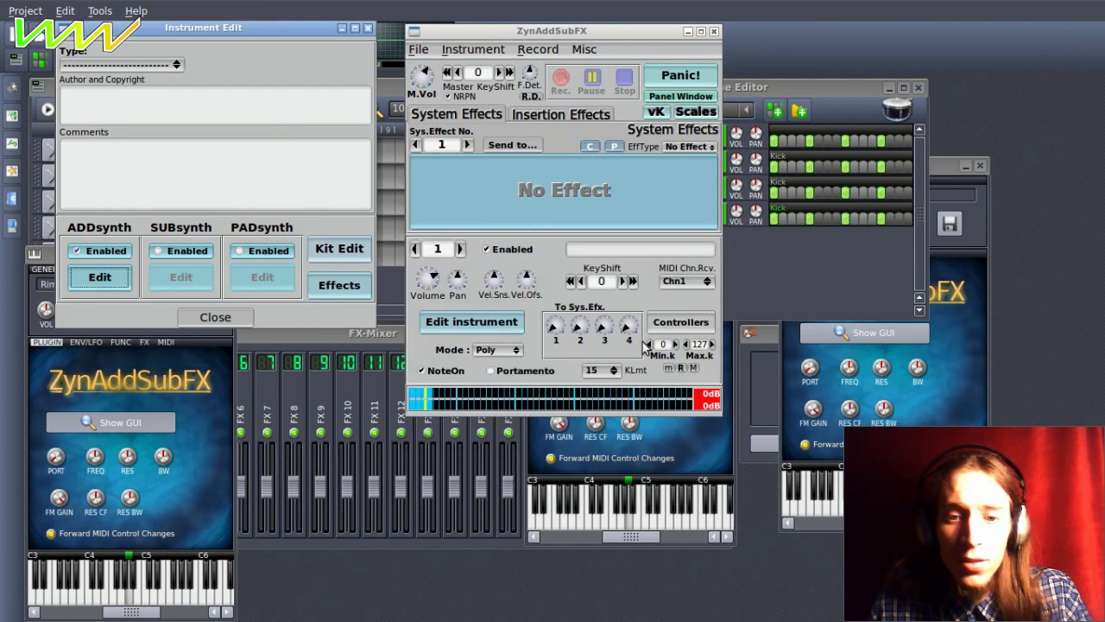
Insert a Phaser insertion effect on Part 1 of the Rim and choose the APhaser 2 preset.
left_click(561, 114)
left_click(515, 145)
left_click(536, 159)
left_click(690, 146)
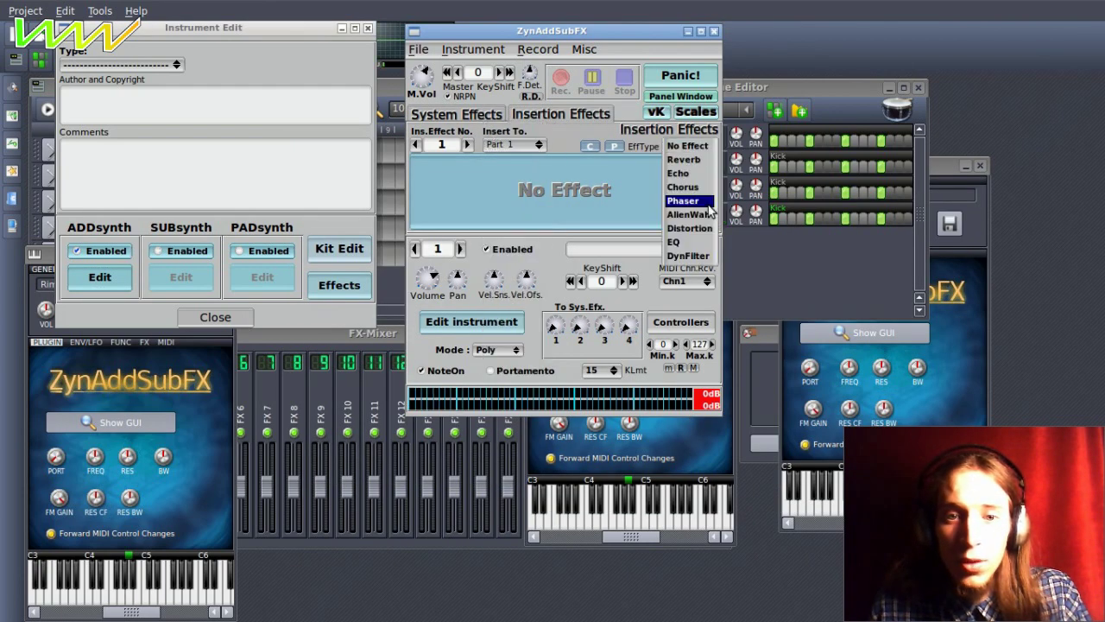
left_click(707, 206)
left_click(458, 171)
left_click(449, 266)
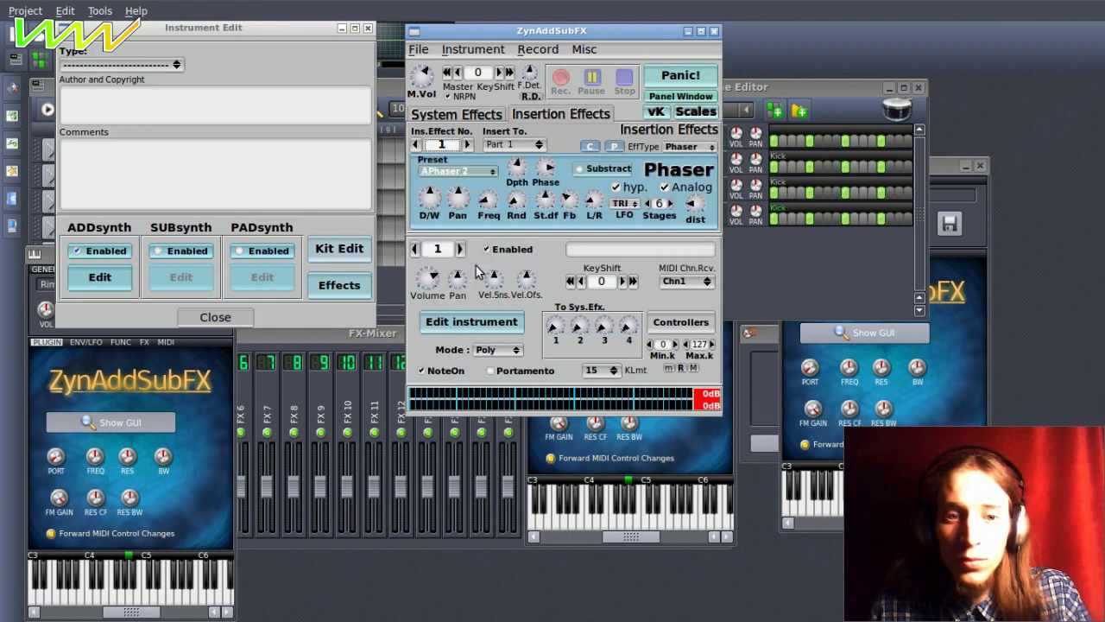
left_click_drag(520, 203, 520, 200)
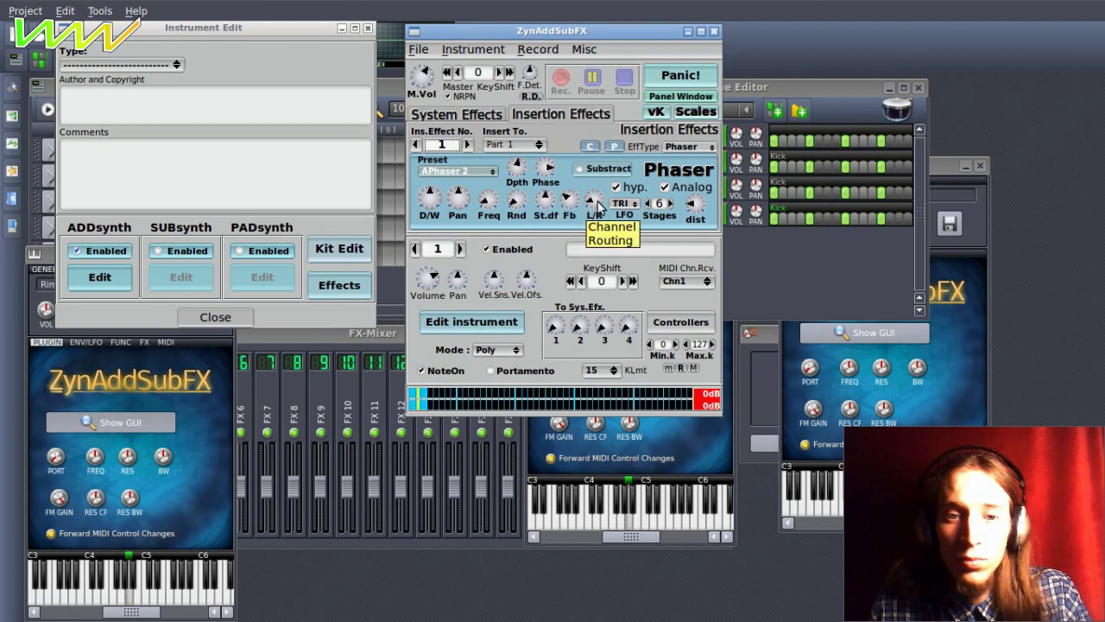
Stop the beat playback, turn off the Rim's solo and set the tempo to 180 BPM.
left_click(748, 86)
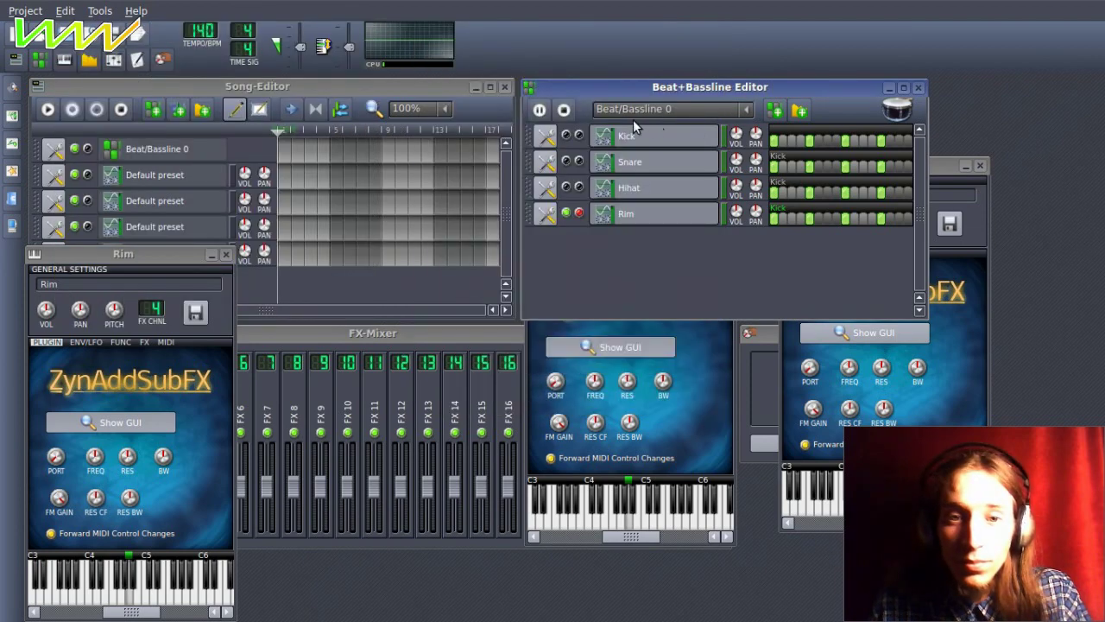
left_click(563, 108)
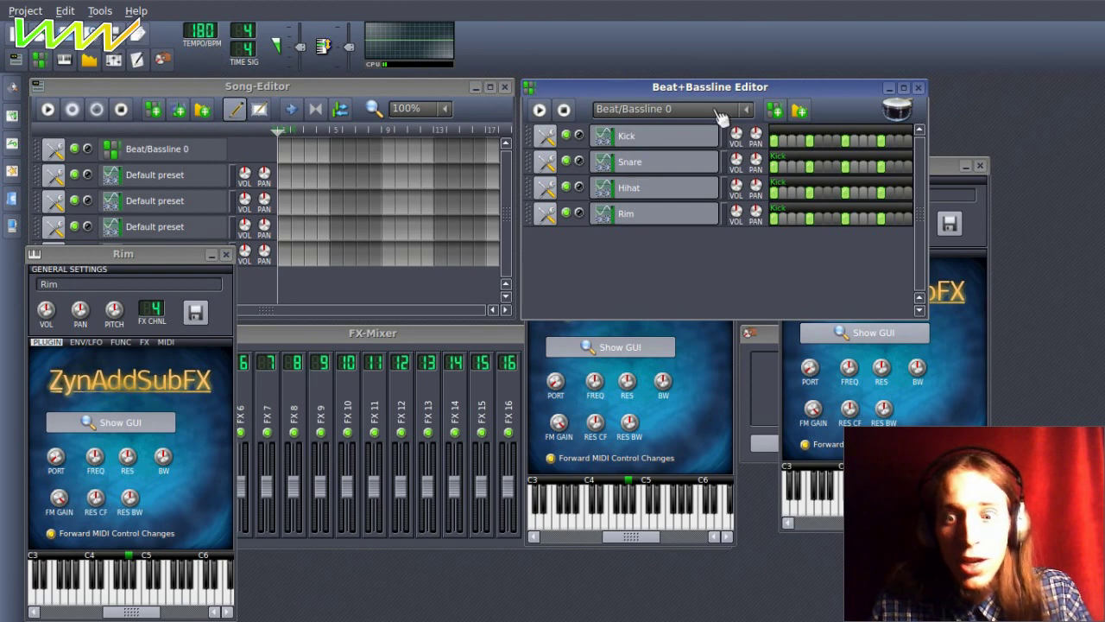
Clear all notes from the Snare, Kick, Hihat and Rim patterns in Beat/Bassline 0.
right_click(844, 156)
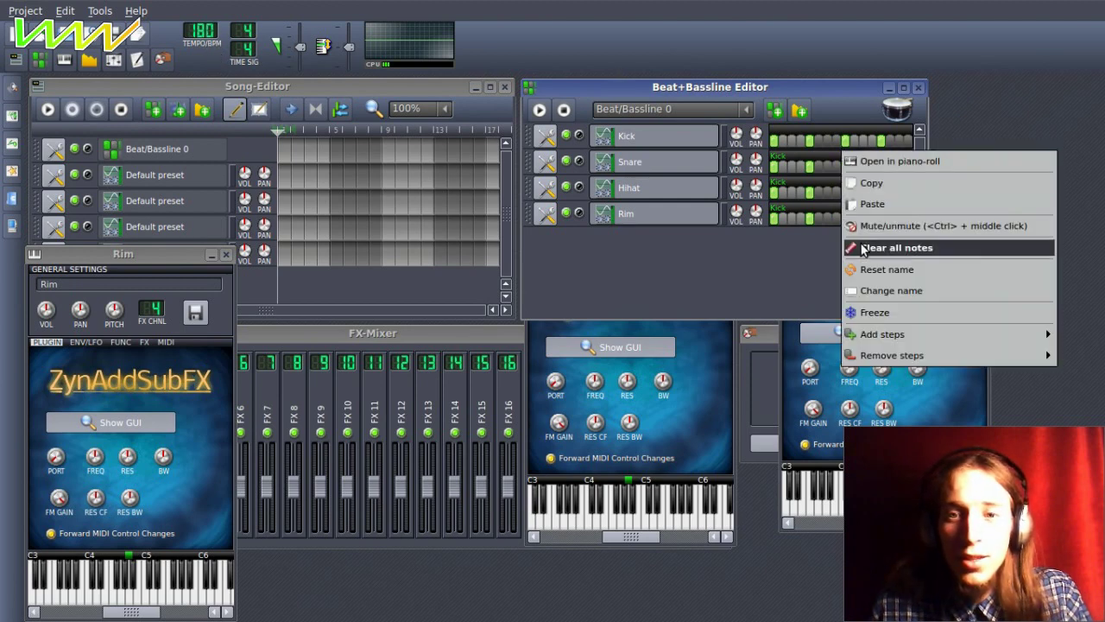
left_click(862, 248)
right_click(842, 140)
left_click(878, 238)
right_click(860, 197)
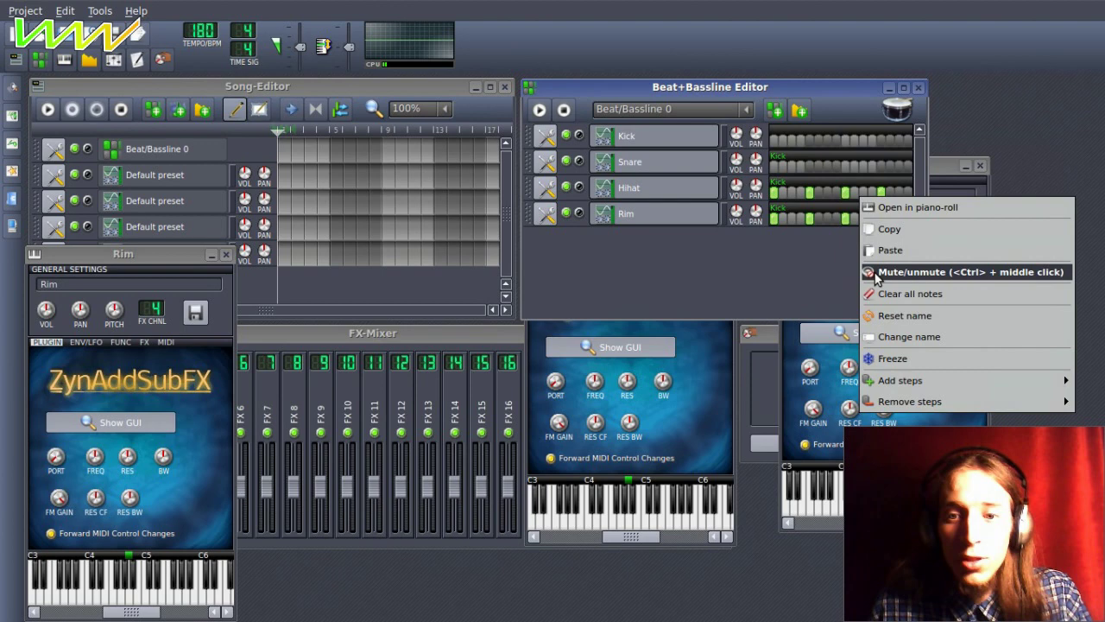
left_click(910, 294)
right_click(854, 215)
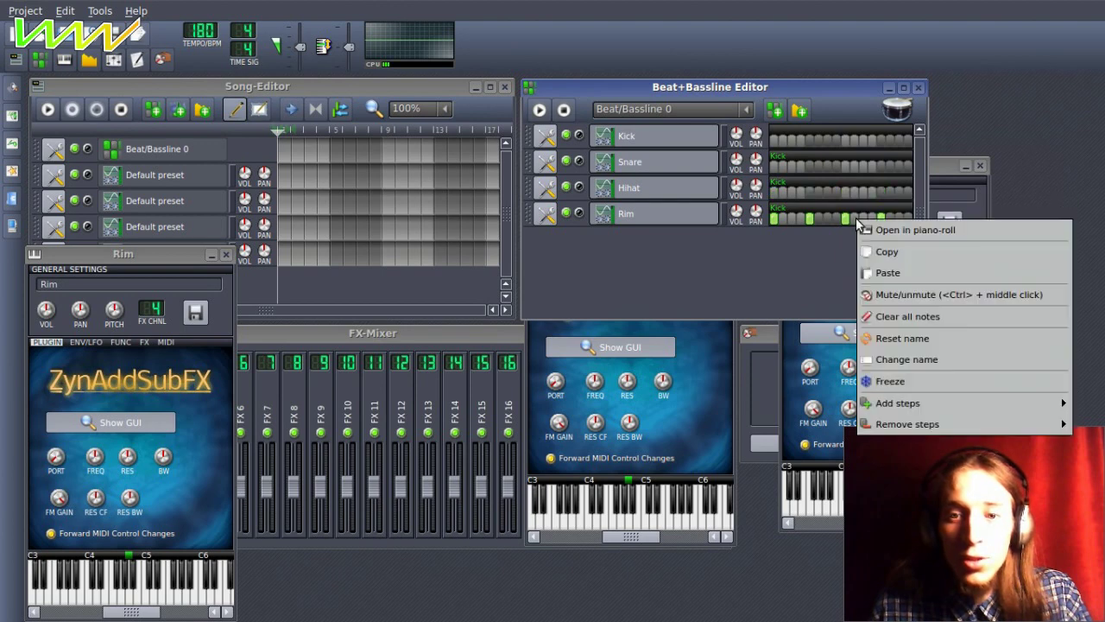
left_click(906, 316)
Reset the names of the Snare, Hihat and Rim patterns in Beat/Bassline 0.
right_click(798, 163)
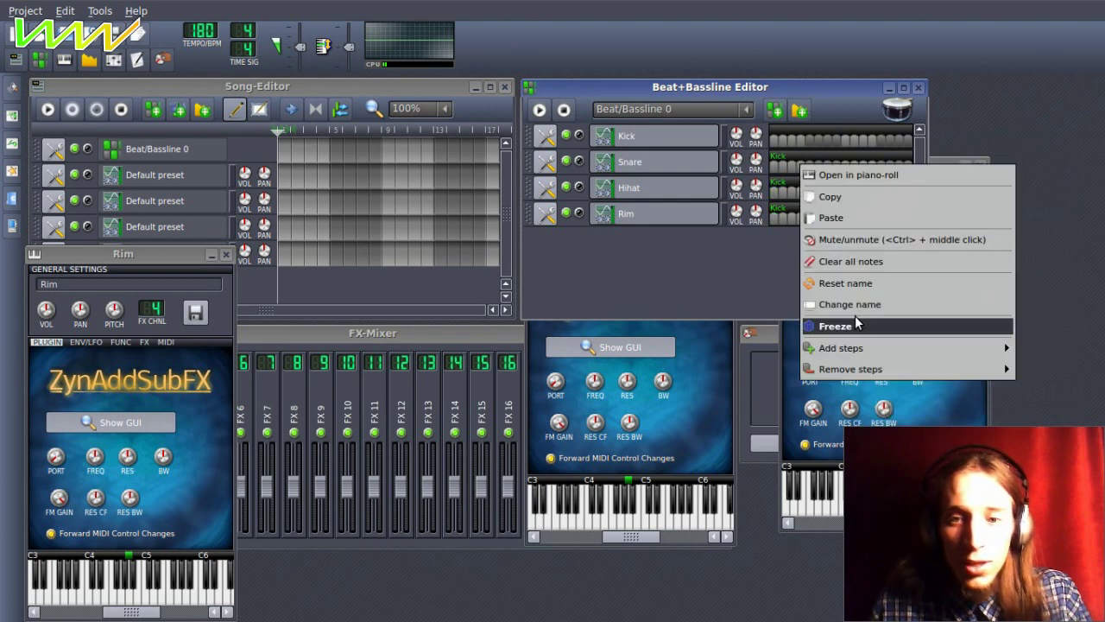
left_click(863, 283)
right_click(846, 191)
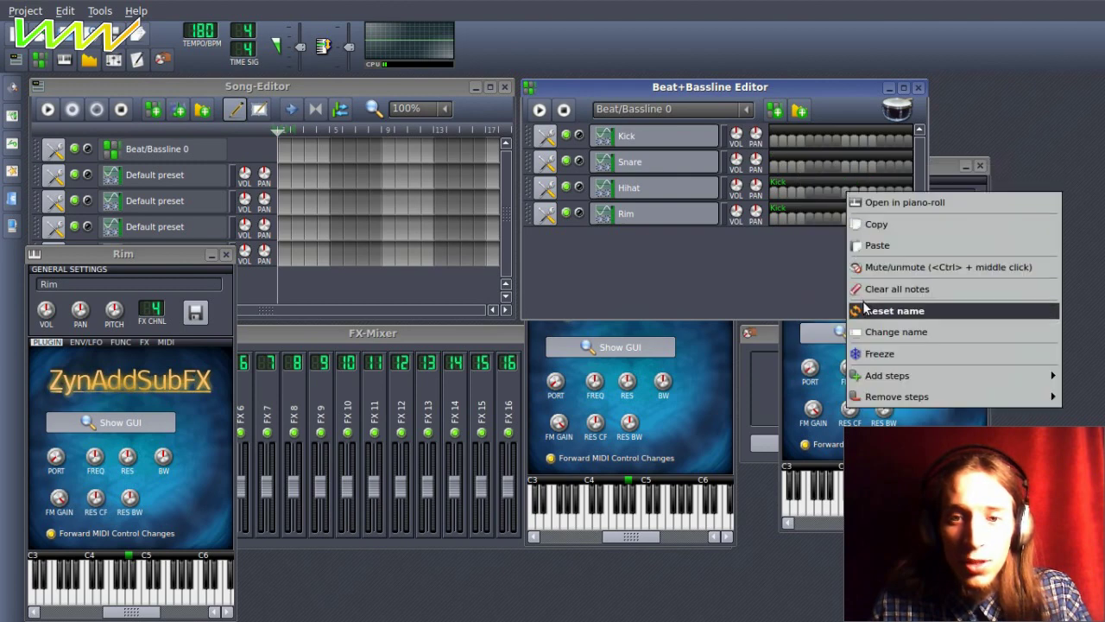
left_click(866, 310)
right_click(862, 216)
left_click(877, 331)
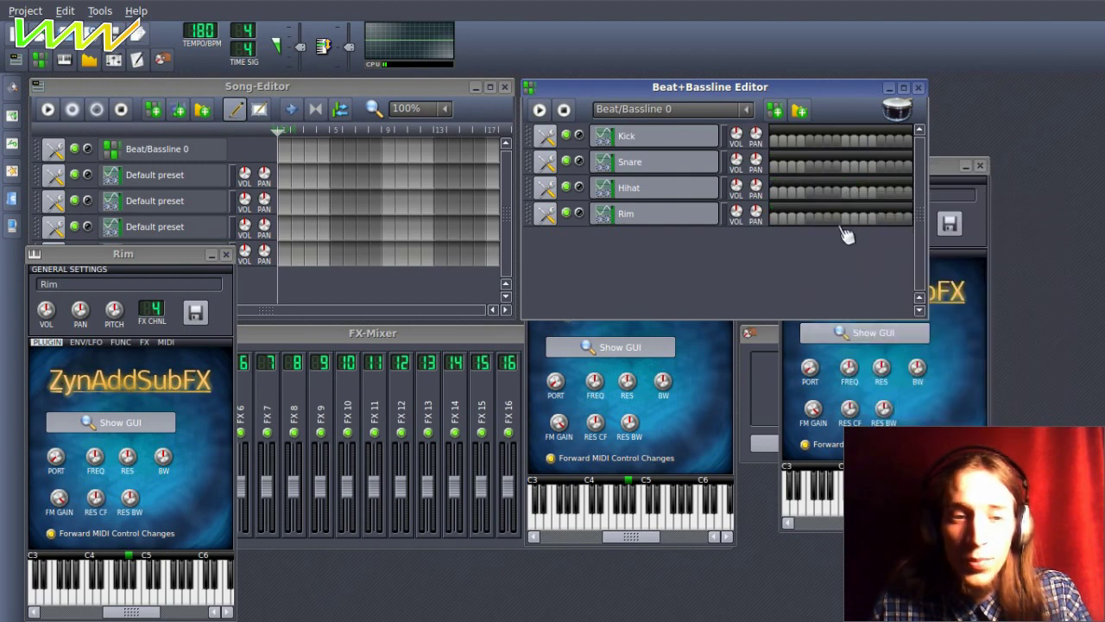
Place a Beat/Bassline 0 clip covering bars 1 to 4 in the Song-Editor.
left_click(285, 151)
left_click_drag(288, 153, 329, 154)
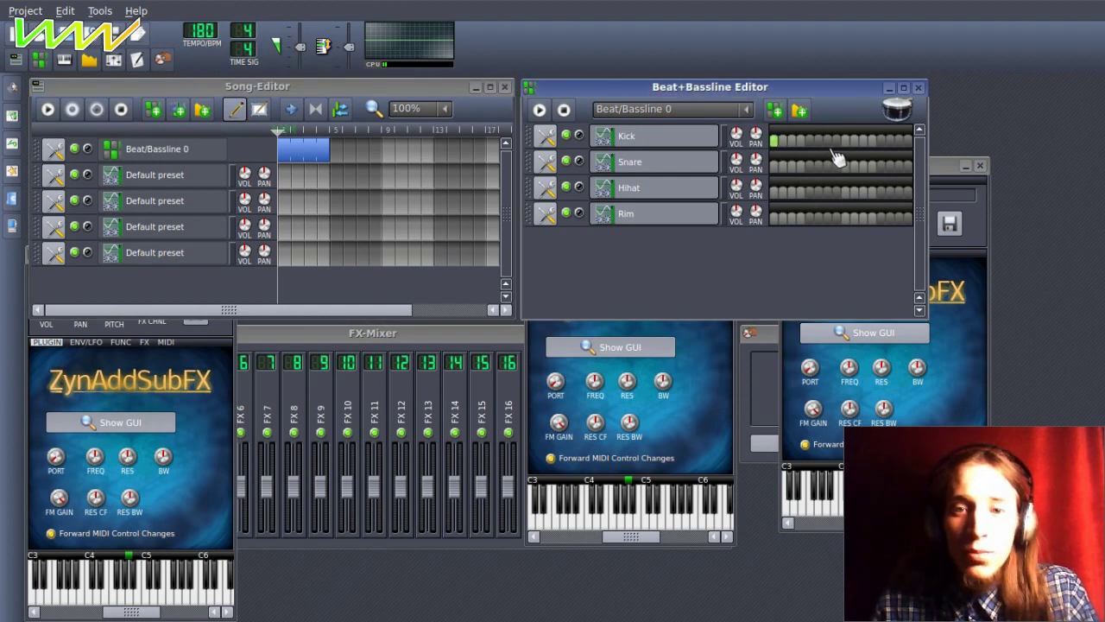
Enter Kick hits on steps 1 and 11, Snare on 5 and 13, Hihat on 3 and 7, and Rim on 9.
left_click(880, 166)
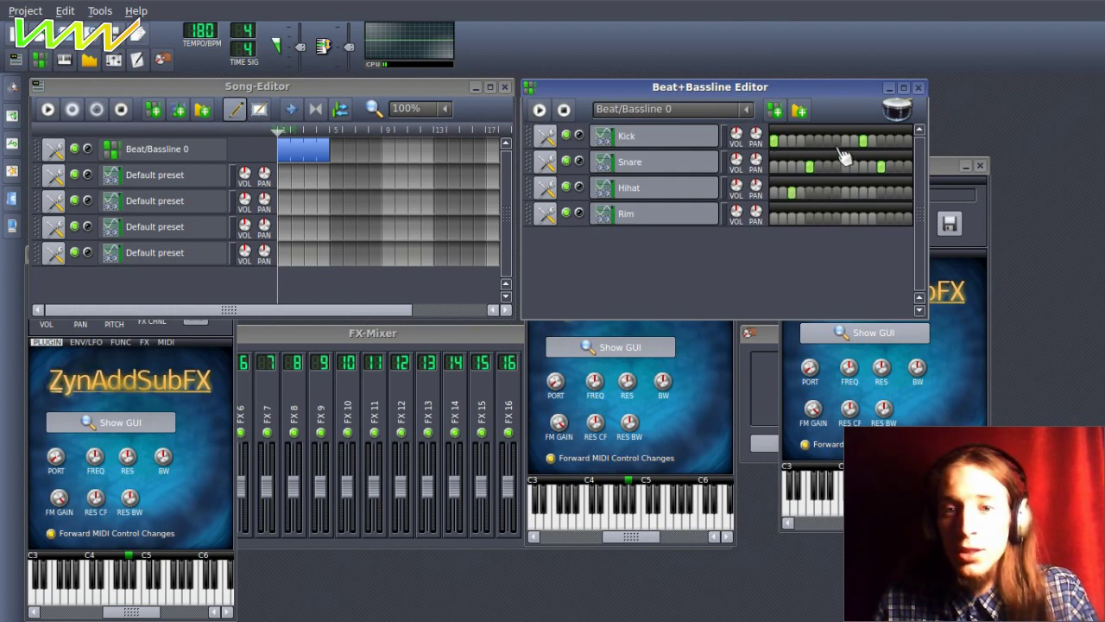
left_click(828, 192)
left_click(845, 218)
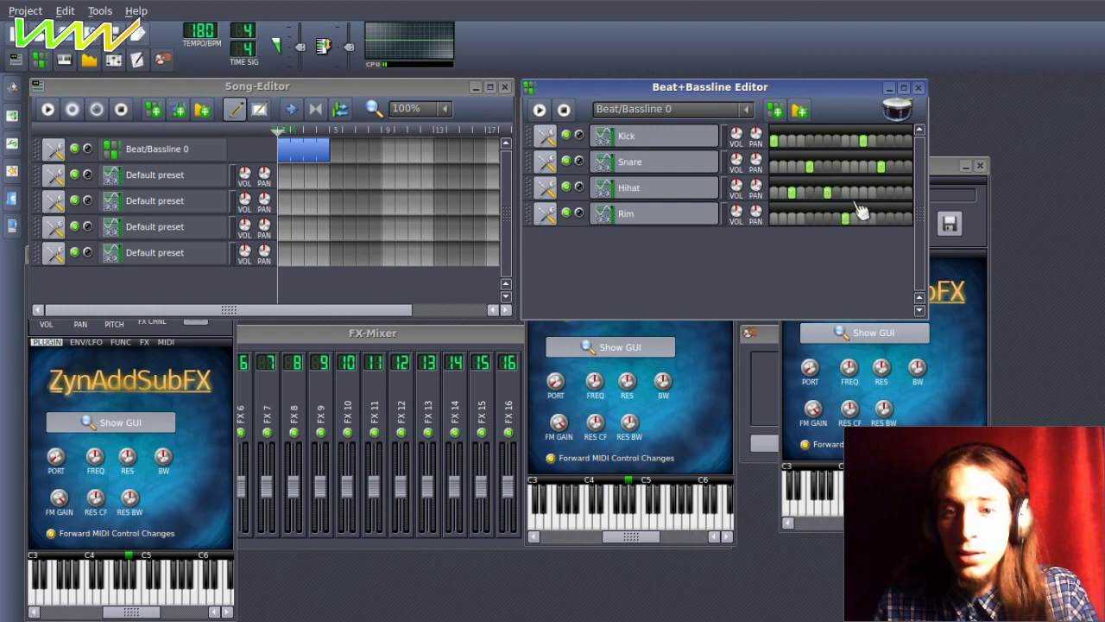
Rework the middle roll with Hihat hits on steps 6, 8 and 10 and Rim hits on 7 and 9, and audition the beat.
left_click(845, 218)
left_click(845, 192)
left_click(853, 217)
left_click(846, 217)
left_click(829, 216)
left_click(837, 195)
left_click(846, 218)
left_click(848, 194)
left_click(855, 217)
left_click(540, 109)
left_click(540, 109)
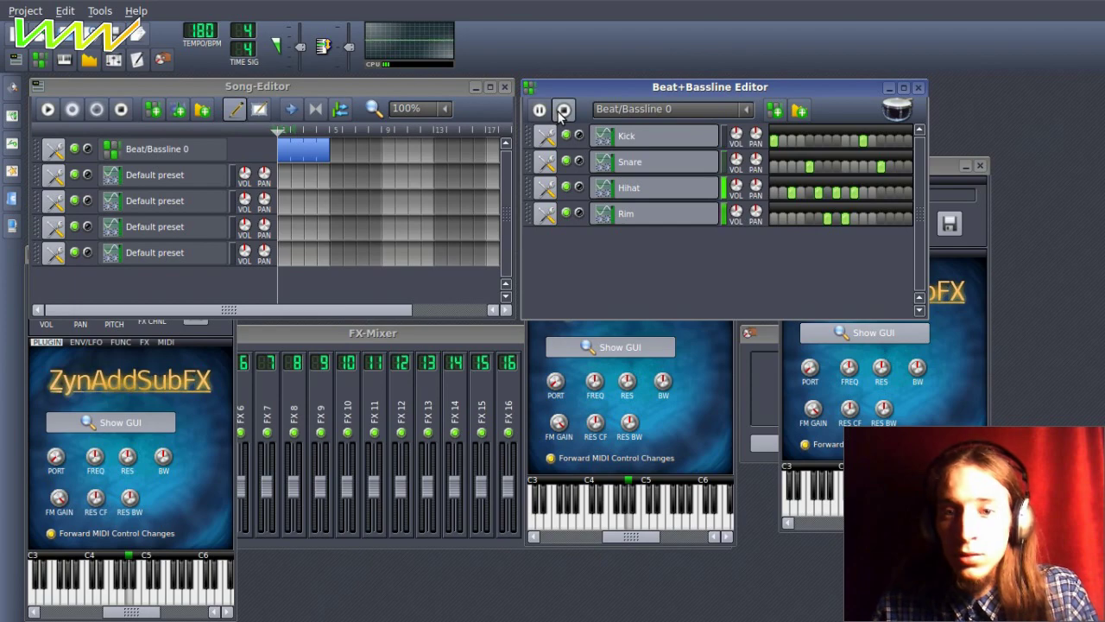
Try the roll swapped, with Rim hits on steps 6, 8 and 10 and Hihat hits on 7 and 9, and audition it.
left_click(817, 218)
left_click(819, 194)
left_click(828, 193)
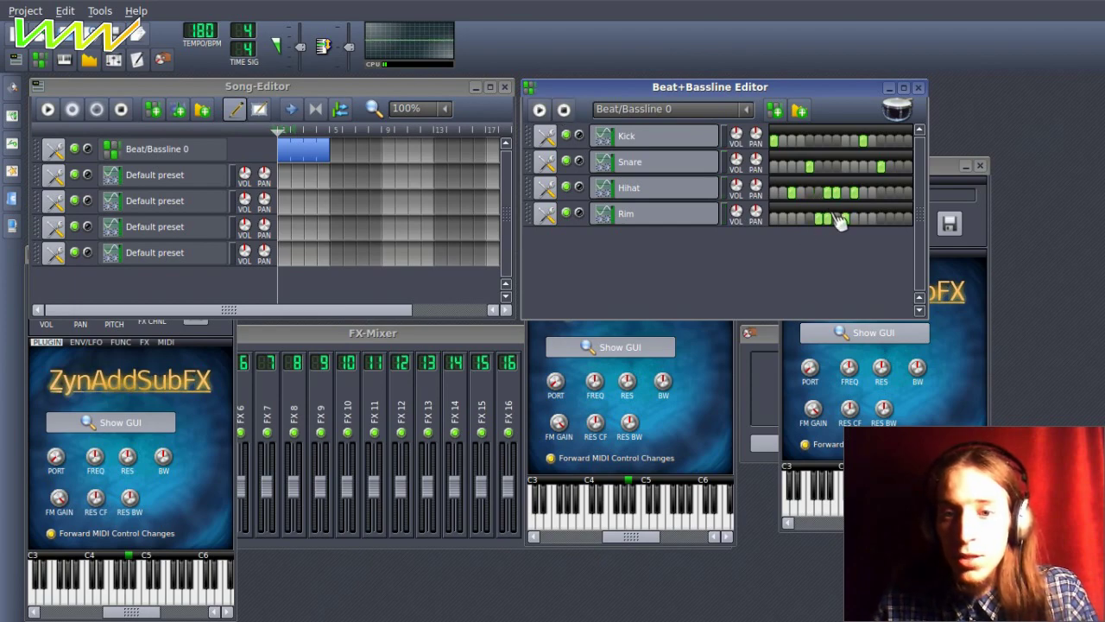
double_click(838, 206)
left_click(828, 193)
left_click(829, 219)
left_click(837, 193)
left_click(830, 192)
left_click(846, 218)
left_click(846, 193)
left_click(855, 218)
left_click(853, 192)
left_click(539, 110)
left_click(541, 111)
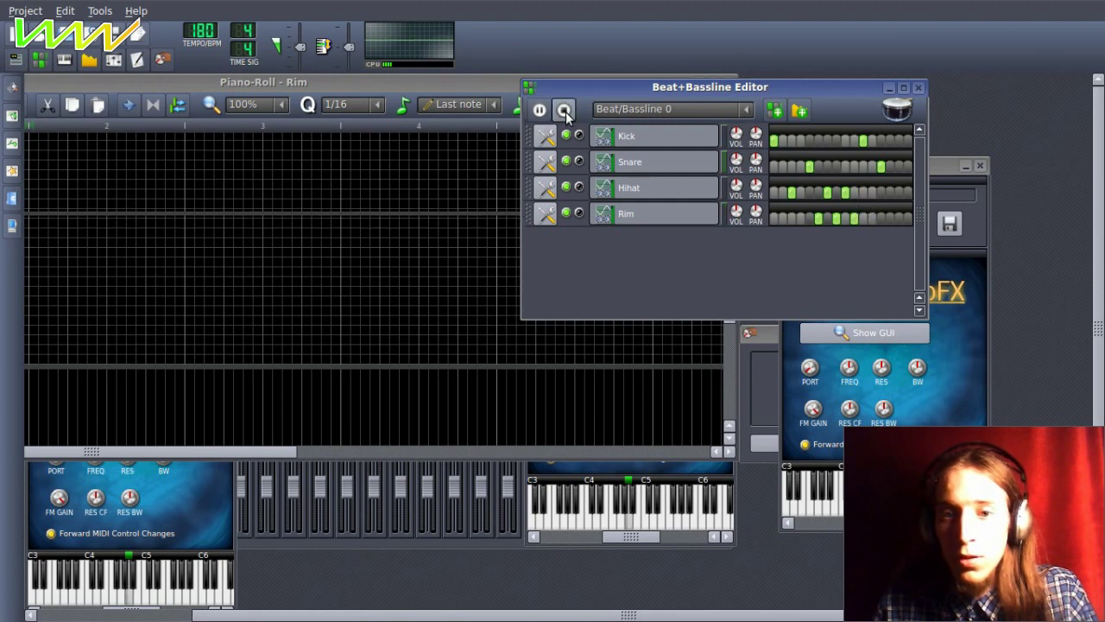
Try an additional Hihat hit on step 5 and audition the beat.
left_click(819, 218)
left_click(835, 218)
left_click(819, 218)
left_click(539, 110)
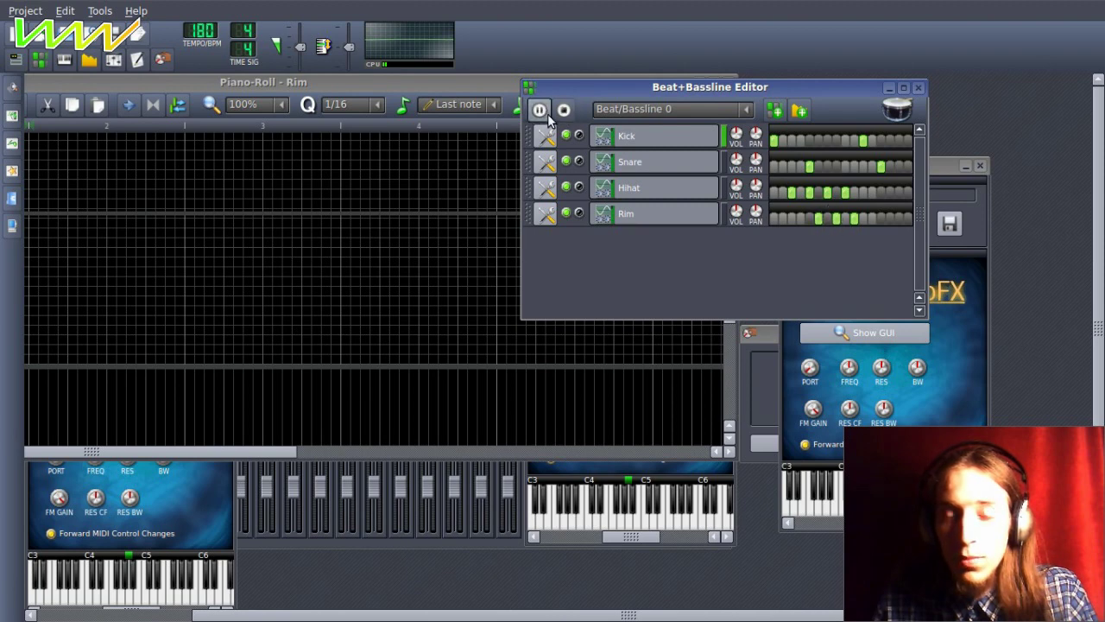
left_click(565, 112)
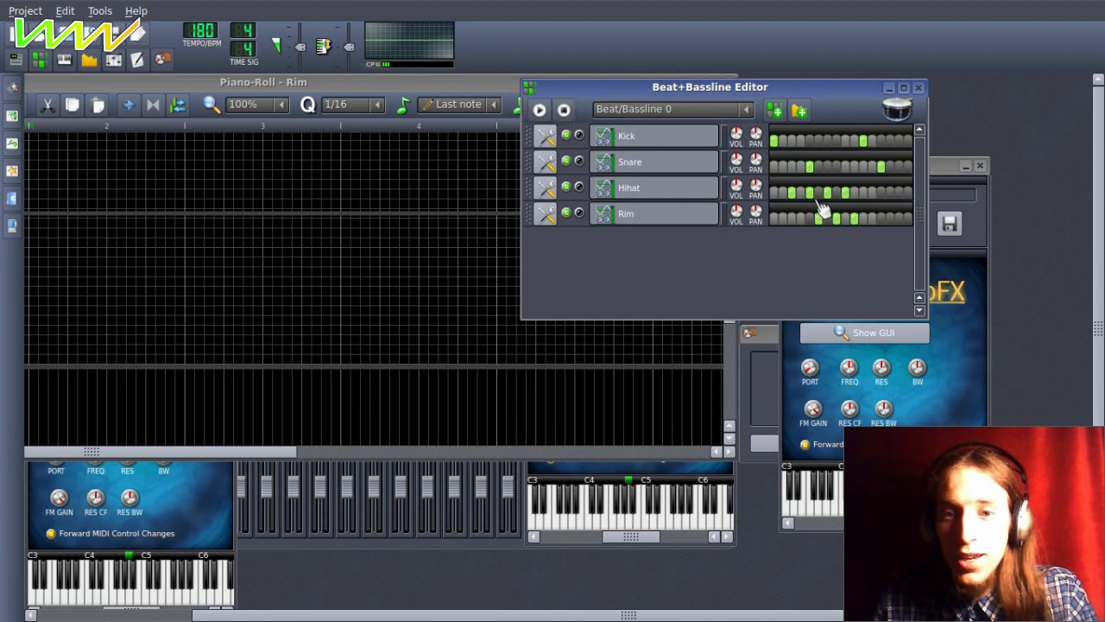
Restore the Hihat hits to steps 3, 6, 8 and 10 and the Rim hits to 7 and 9, and audition the beat.
double_click(819, 218)
left_click(827, 192)
left_click(836, 193)
left_click(828, 217)
left_click(837, 220)
left_click(845, 194)
left_click(846, 219)
left_click(854, 218)
left_click(854, 194)
left_click(537, 111)
left_click(564, 111)
With the beat playing, open the Rim's instrument window and try its base note an octave higher and an octave lower.
left_click(539, 110)
double_click(666, 216)
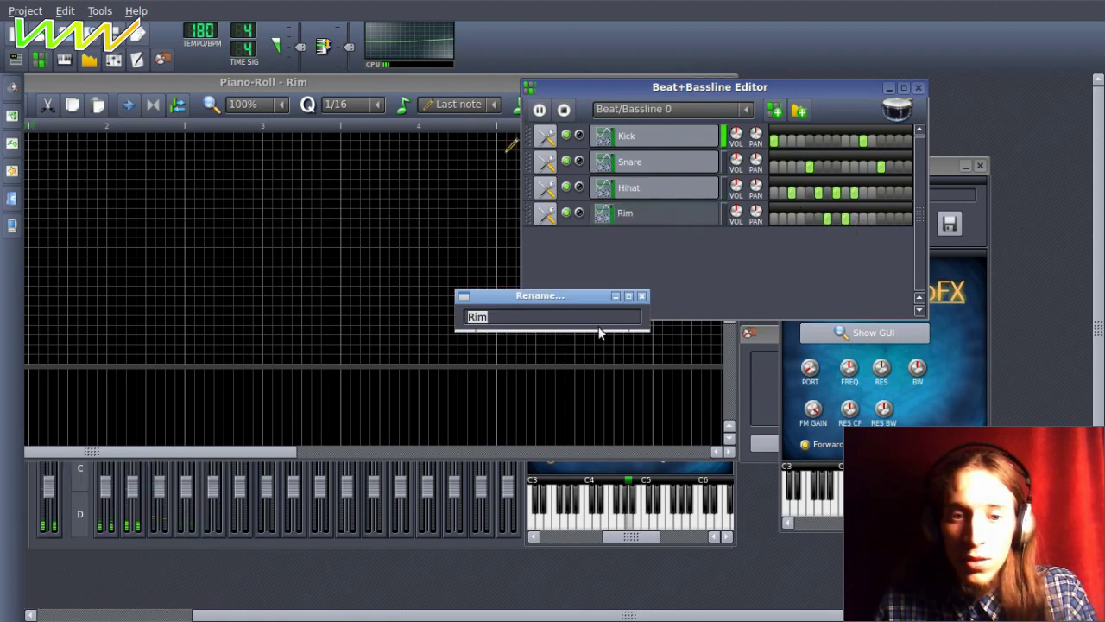
left_click(641, 295)
left_click(638, 214)
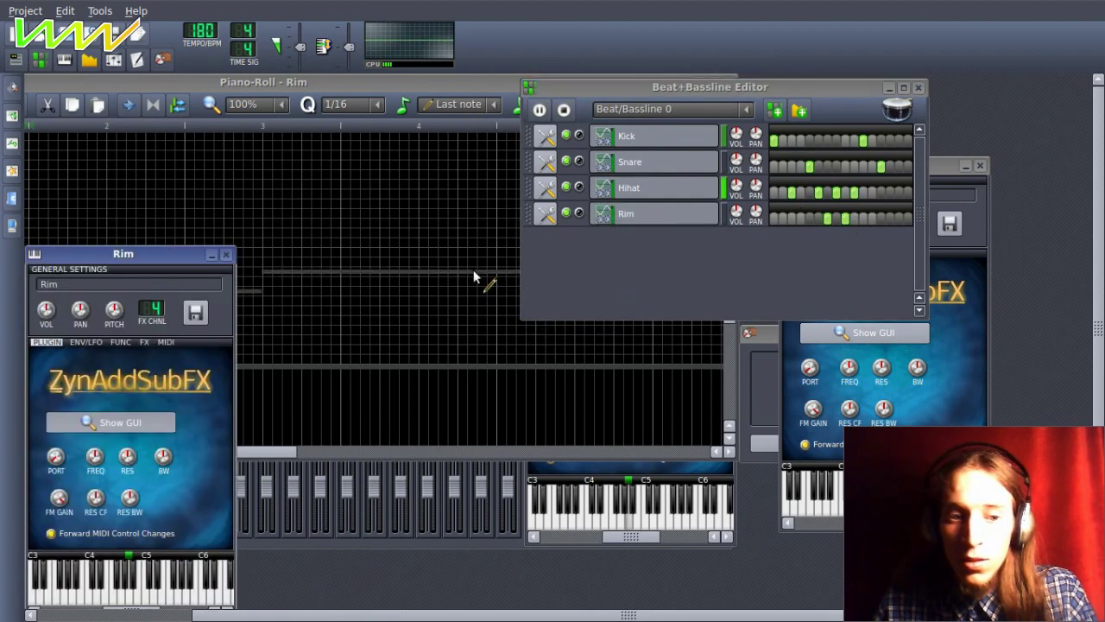
left_click(187, 566)
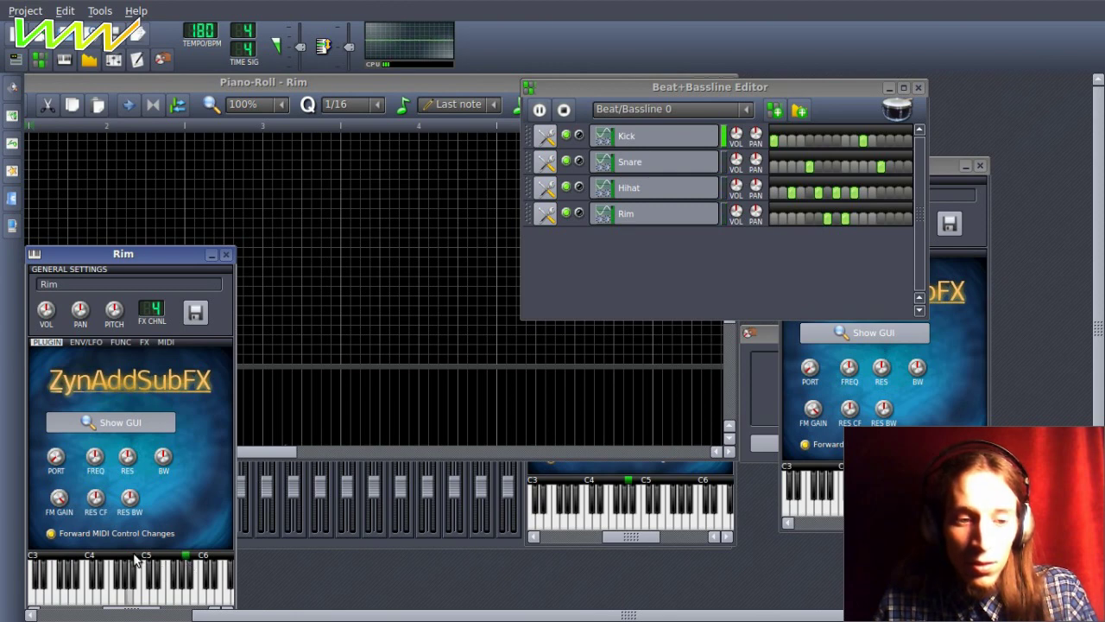
left_click(73, 556)
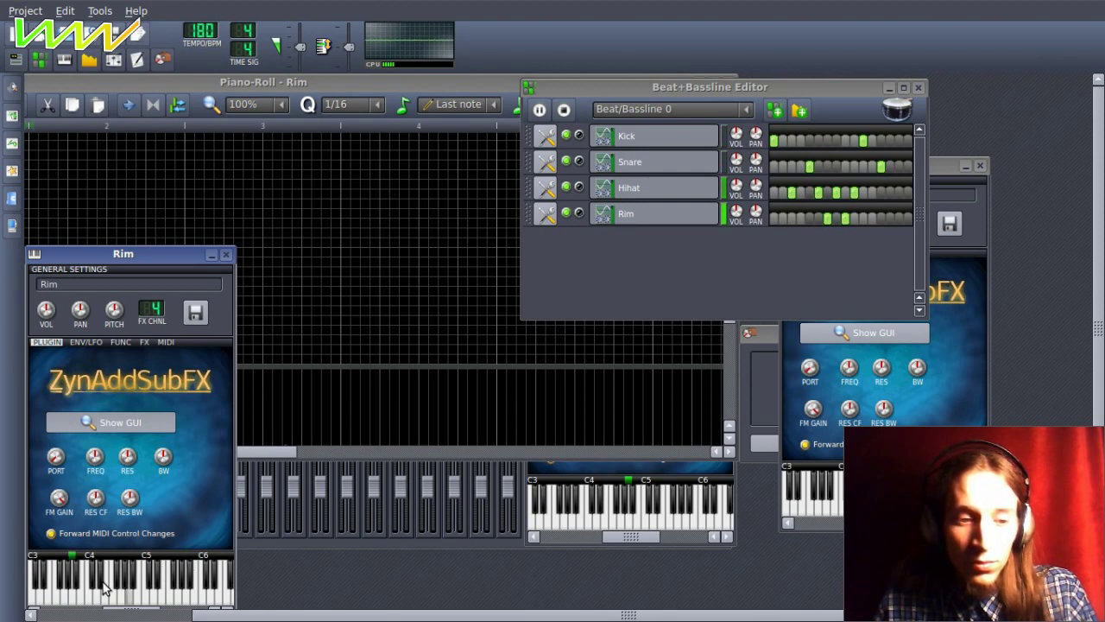
Compare the Rim's original and lower base notes, return it to the original note and close the instrument window.
left_click_drag(148, 251, 337, 166)
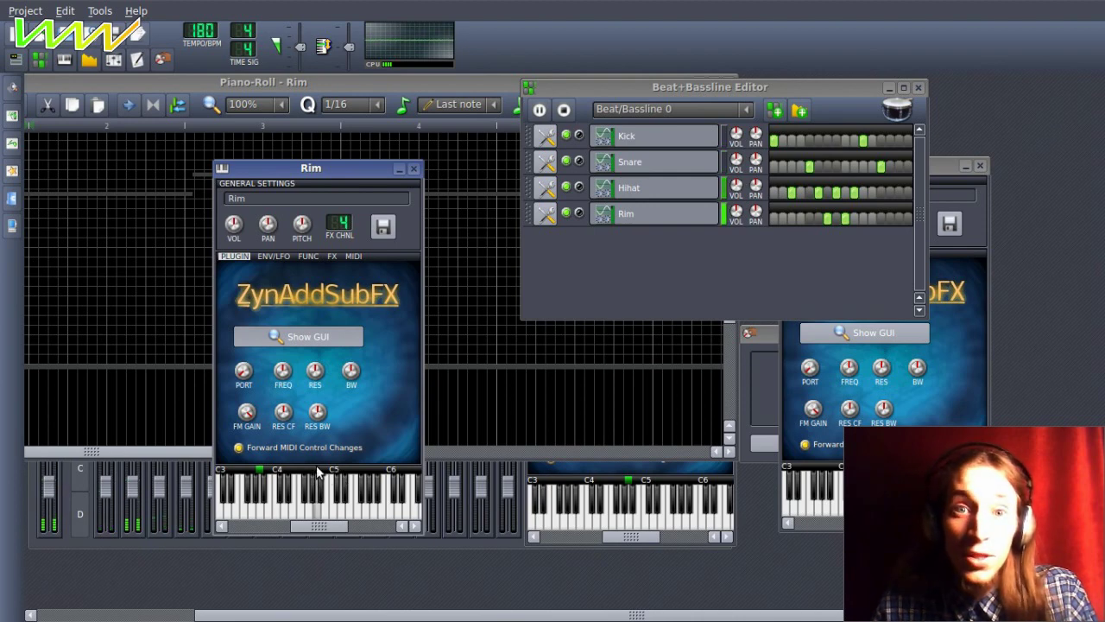
left_click(318, 467)
left_click(265, 470)
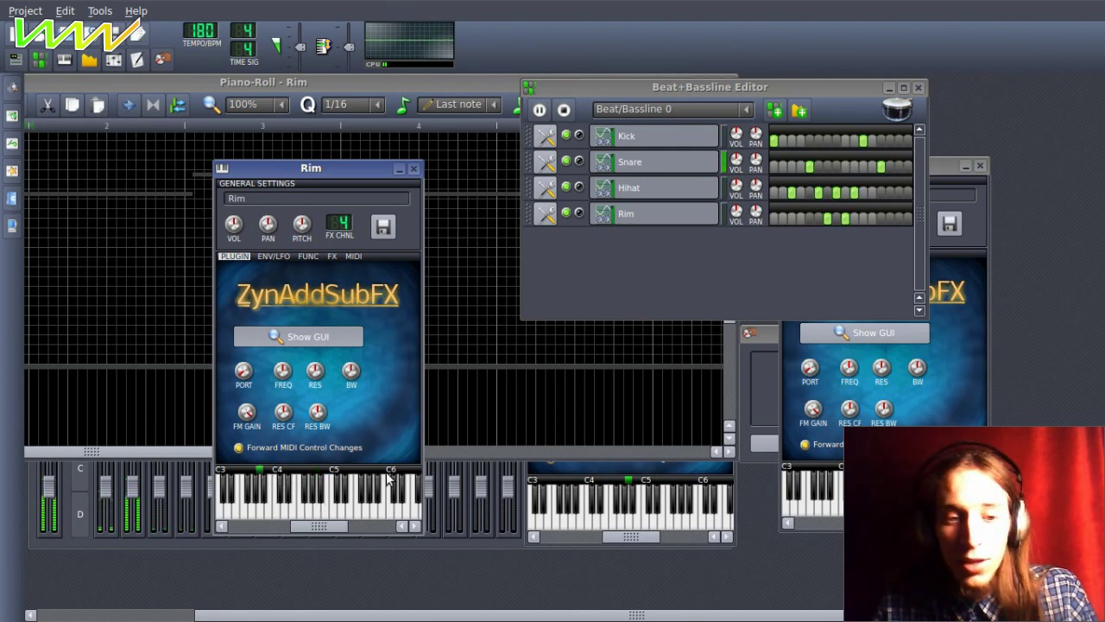
left_click_drag(330, 524, 344, 523)
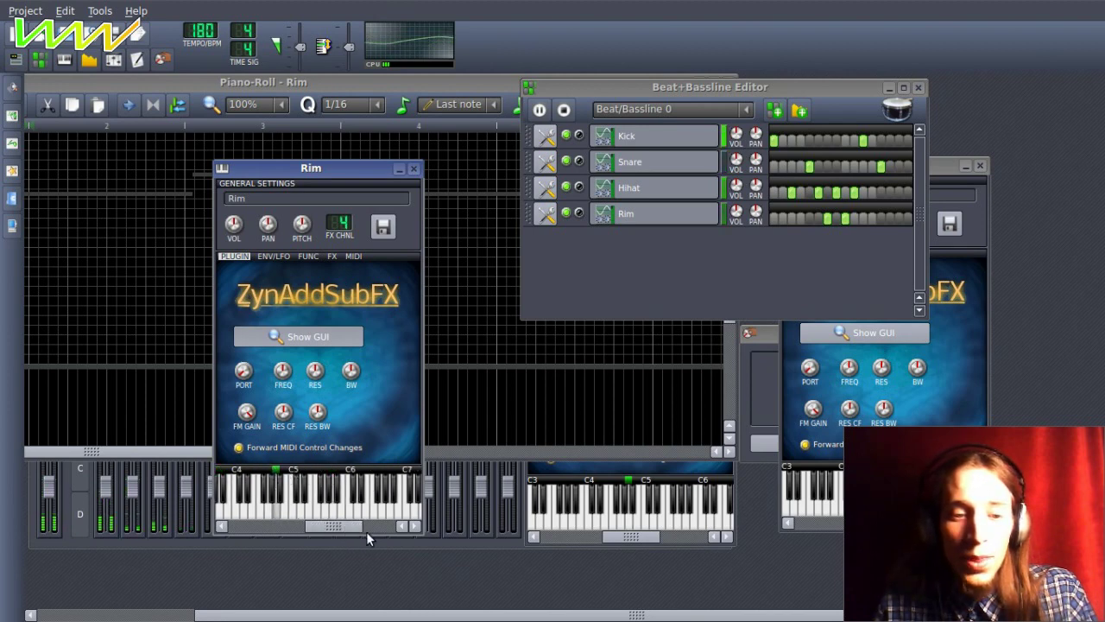
left_click_drag(347, 523, 332, 523)
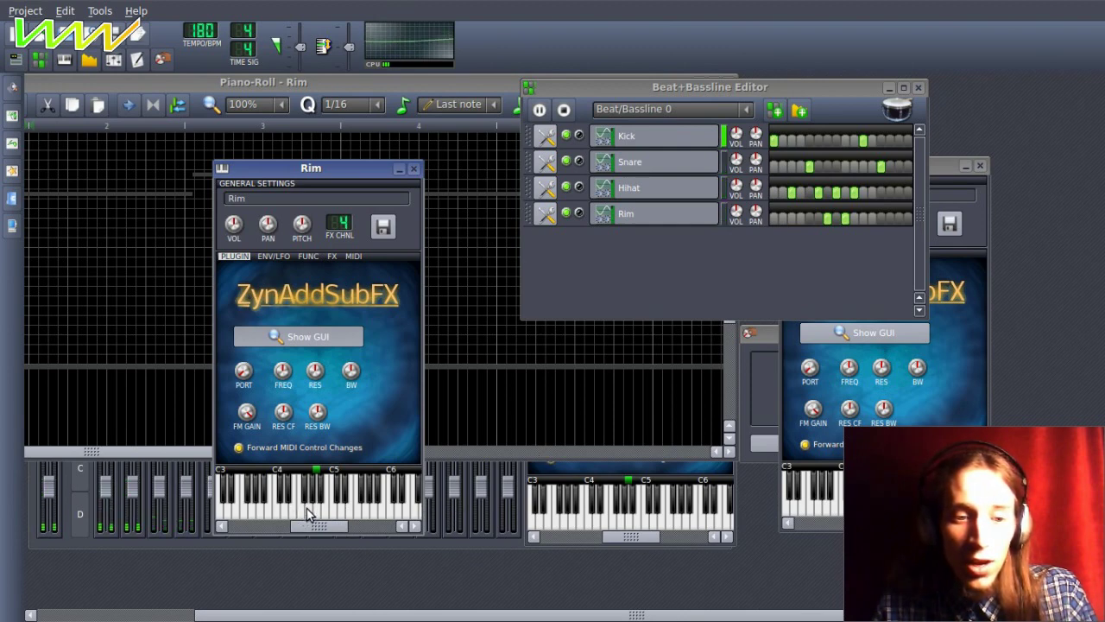
left_click(413, 168)
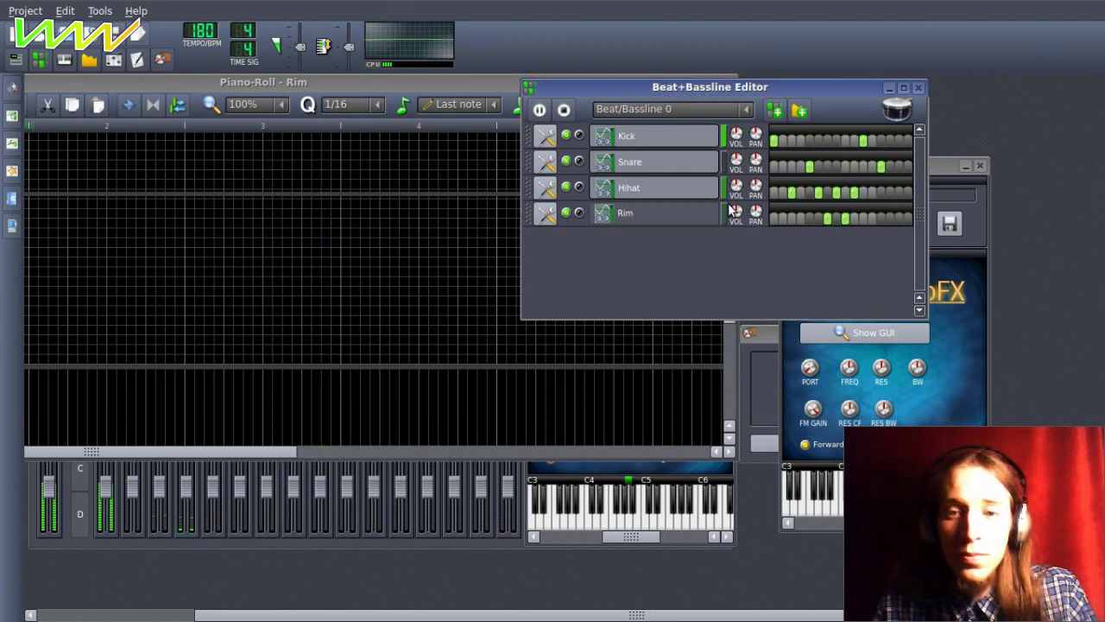
Add Rim hits on steps 15 and 16 and Hihat hits on steps 1 and 14.
left_click(900, 218)
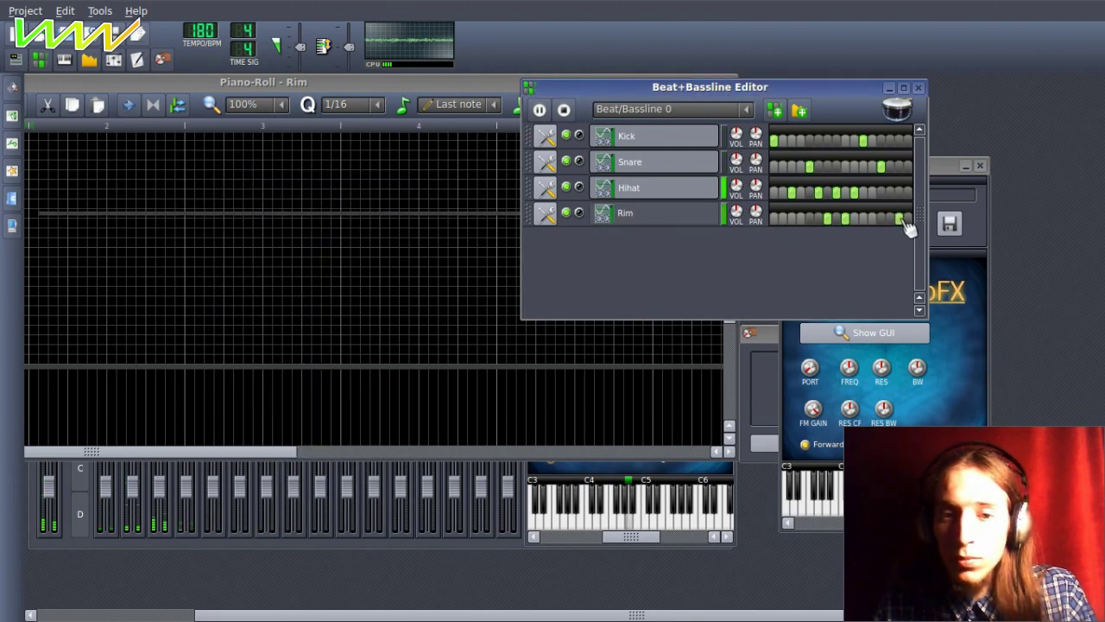
left_click(891, 192)
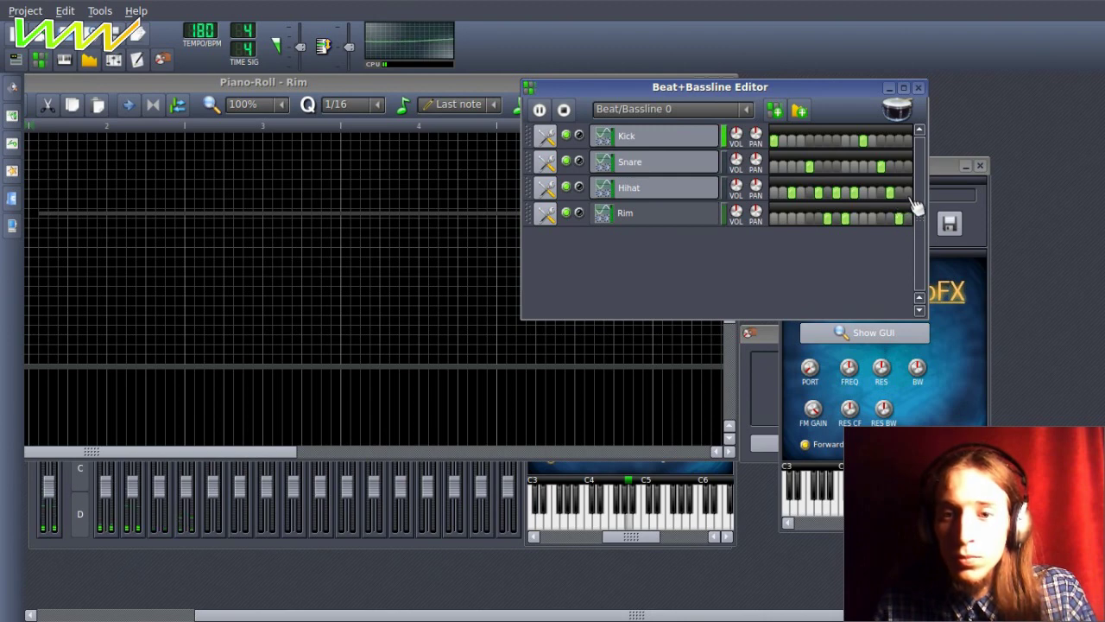
double_click(908, 195)
left_click(909, 197)
left_click(908, 218)
left_click(909, 195)
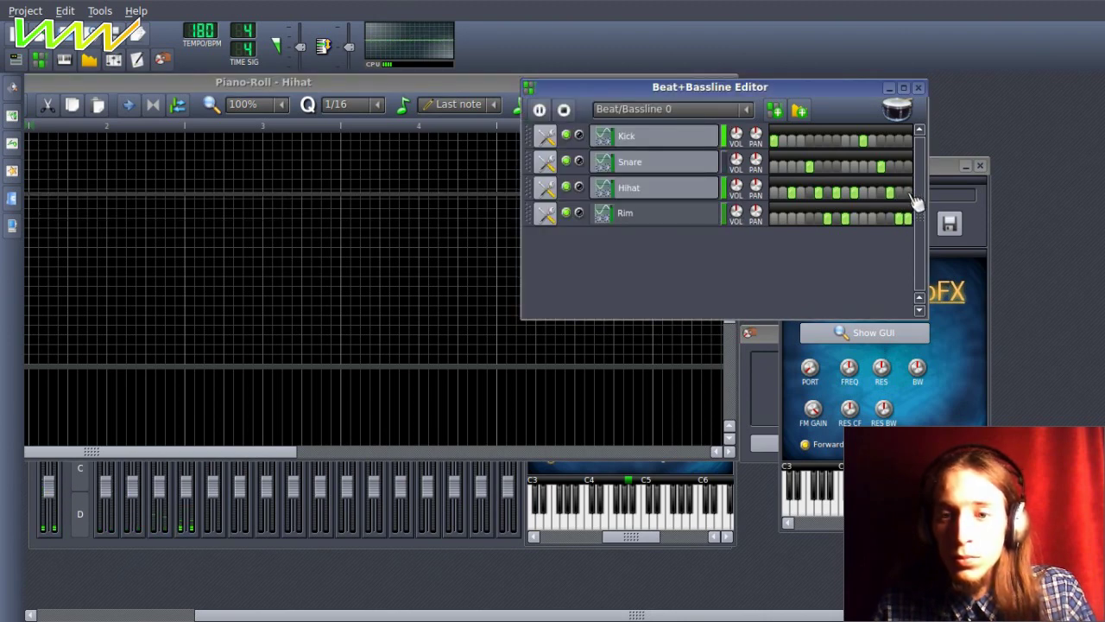
left_click(774, 192)
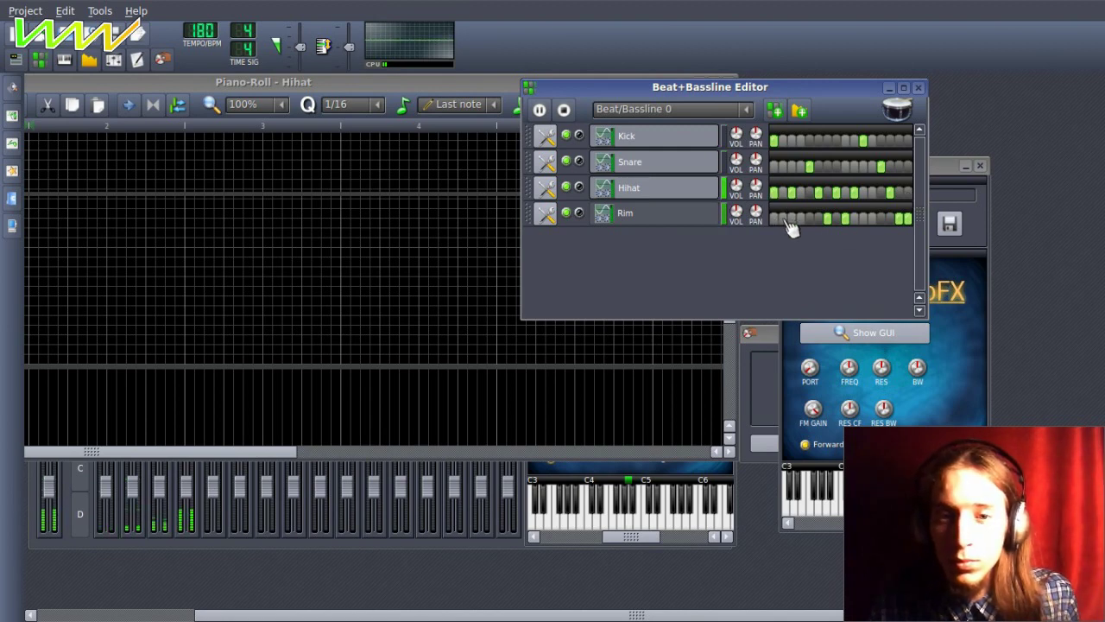
Fill in more Rim and Hihat hits, including Rim step 5, and vary their step volumes to create softer ghost notes.
left_click(809, 218)
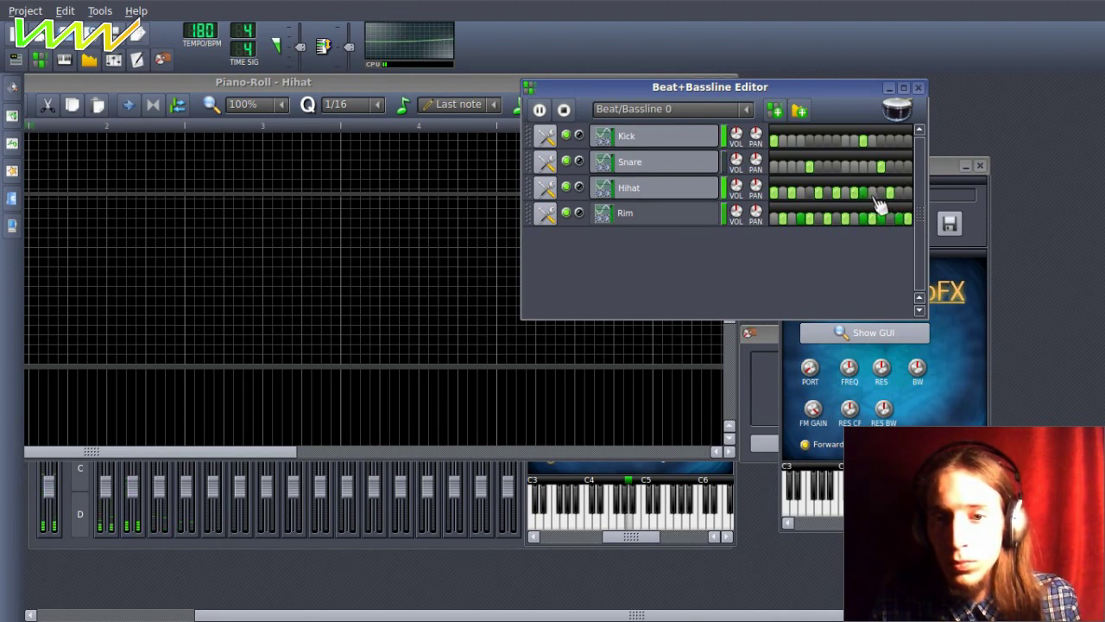
scroll(873, 195, "up", 1)
scroll(882, 195, "up", 1)
scroll(874, 197, "down", 3)
scroll(812, 196, "up", 4)
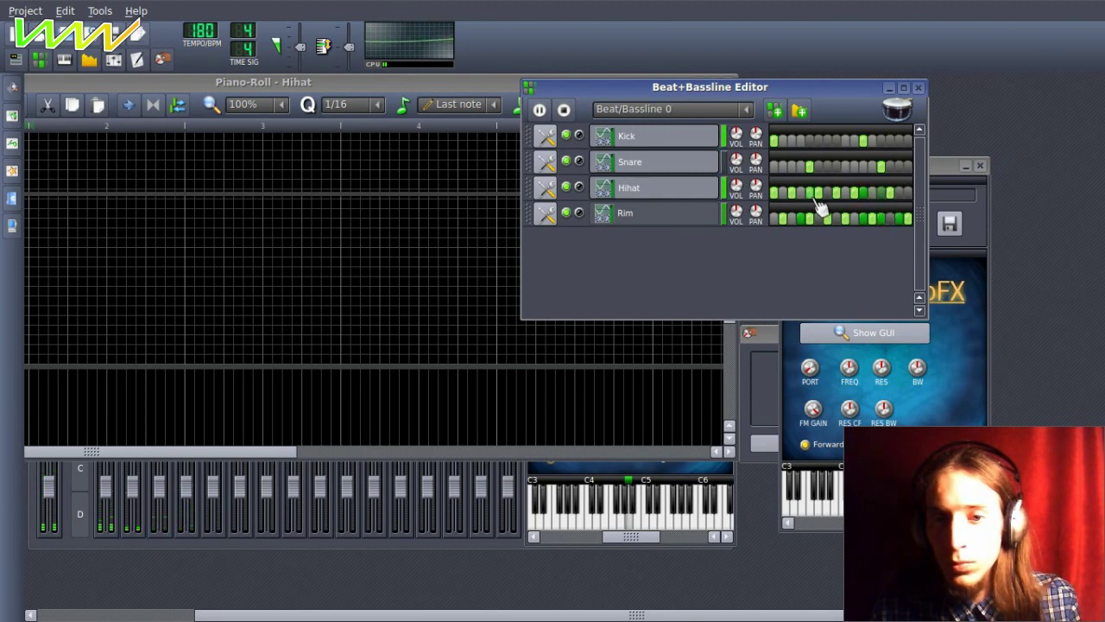
scroll(909, 196, "up", 3)
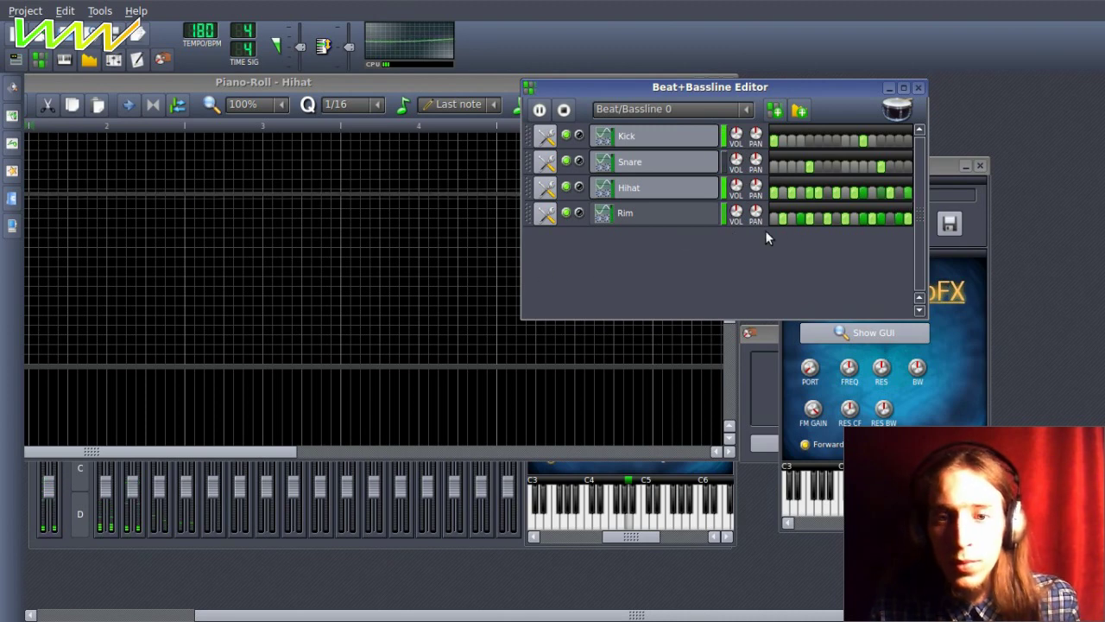
Lower the Hihat and Rim channel faders in the FX-Mixer, and close the Beat+Bassline Editor and Piano-Roll.
left_click(115, 60)
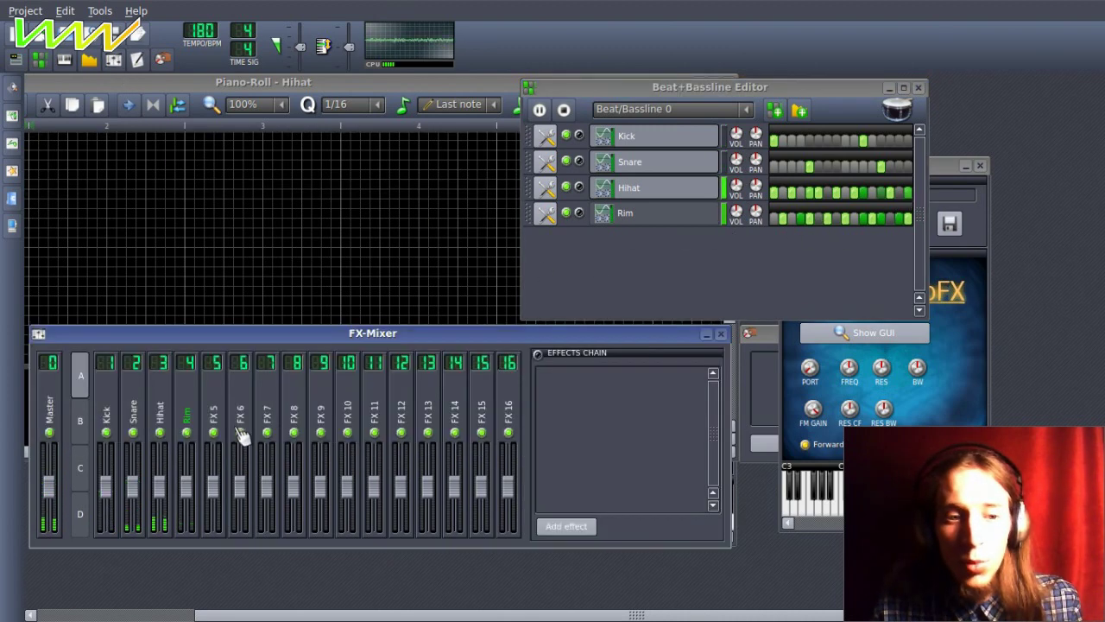
left_click_drag(186, 487, 162, 511)
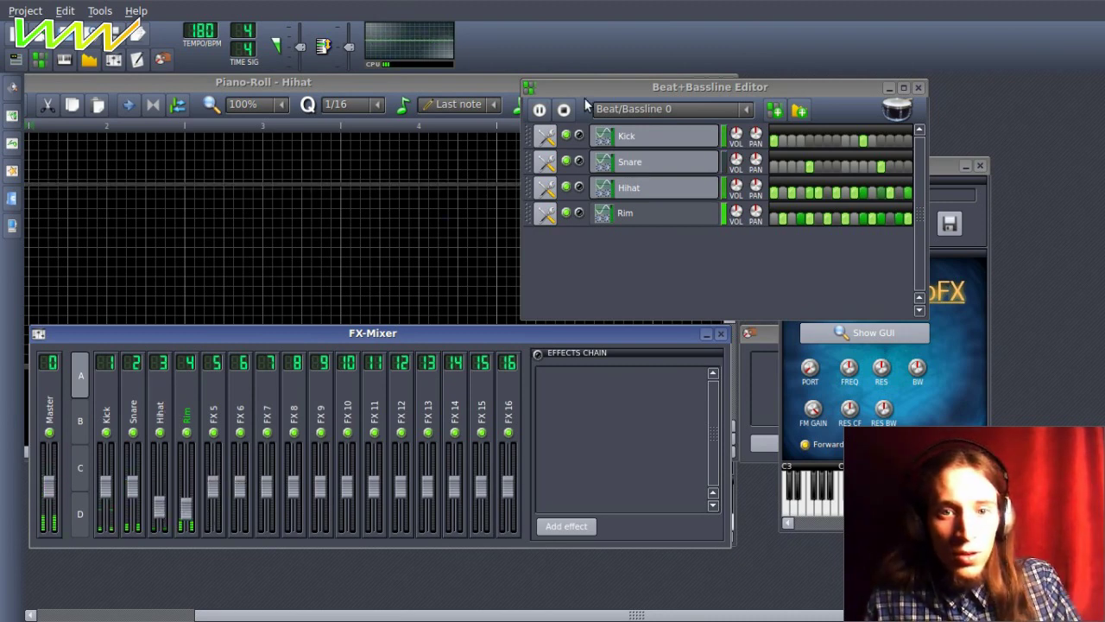
left_click(40, 60)
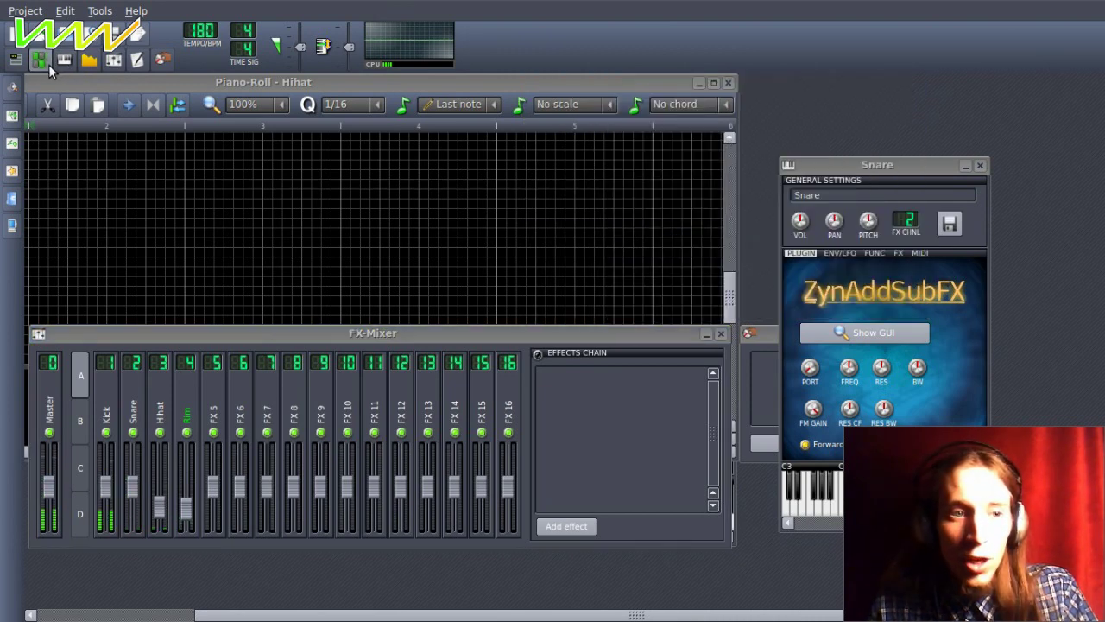
left_click(730, 83)
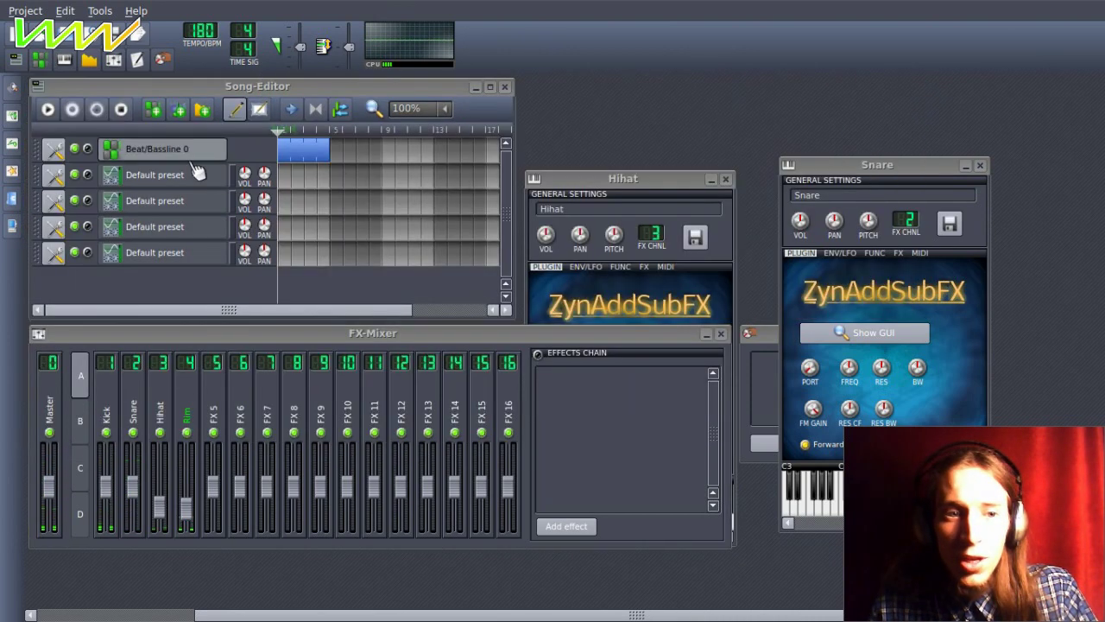
Clone the Beat/Bassline 0 track in the Song-Editor.
left_click(125, 123)
left_click(54, 149)
left_click(71, 176)
Arrange Beat/Bassline 0 clips on bars 1–3, 5–7, 9–11 and 13–14, with one-bar clone clips on bars 4, 8 and 12.
left_click(319, 279)
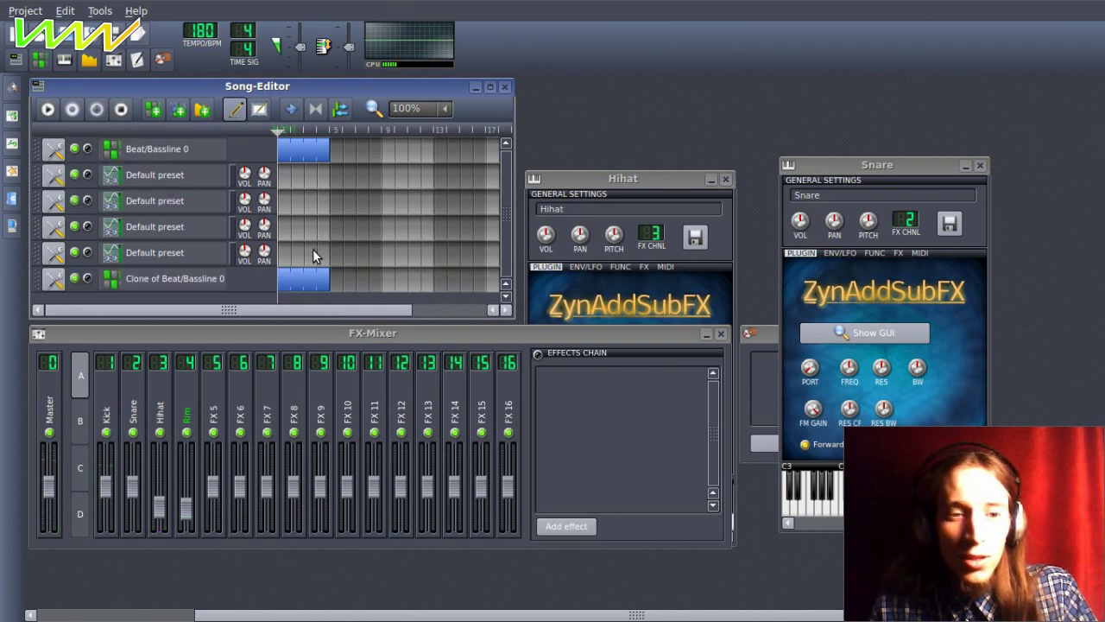
mouse_move(328, 153)
left_mouse_down()
mouse_move(316, 156)
mouse_move(332, 153)
left_mouse_up()
left_click_drag(378, 153, 379, 152)
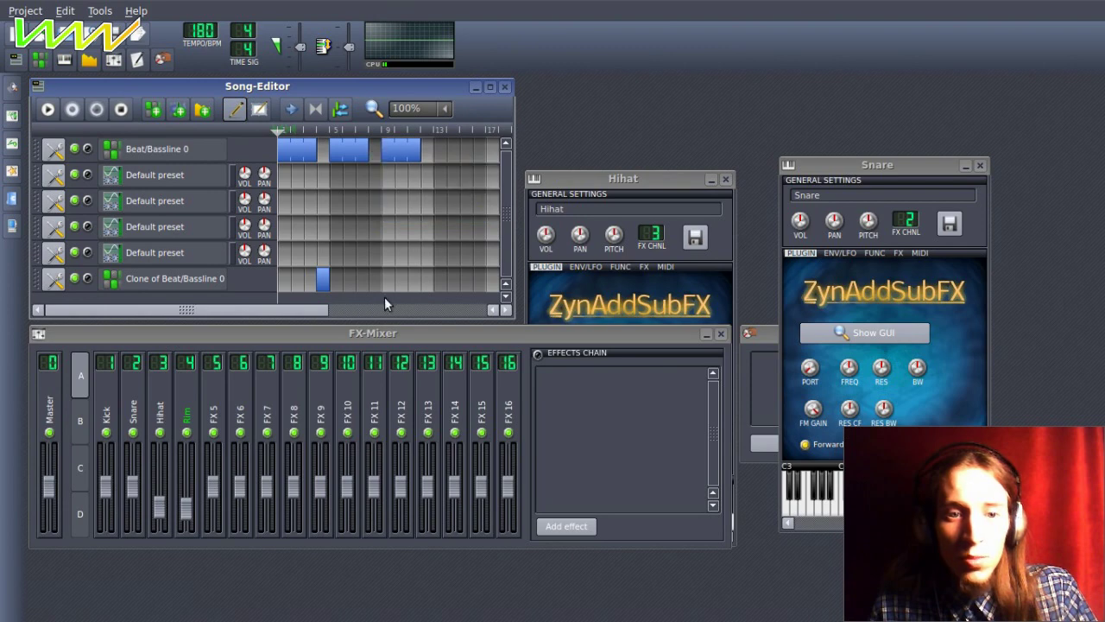
left_click(436, 148)
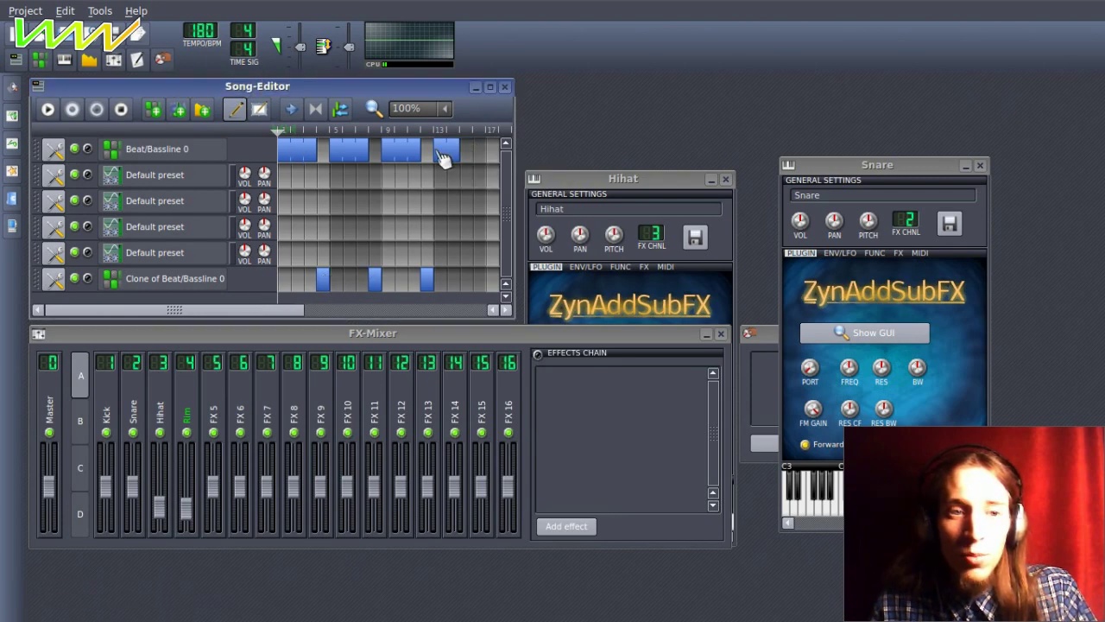
Show the Beat+Bassline Editor with Clone of Beat/Bassline 0 and stop the playback.
left_click(39, 60)
left_click(539, 109)
left_click(563, 111)
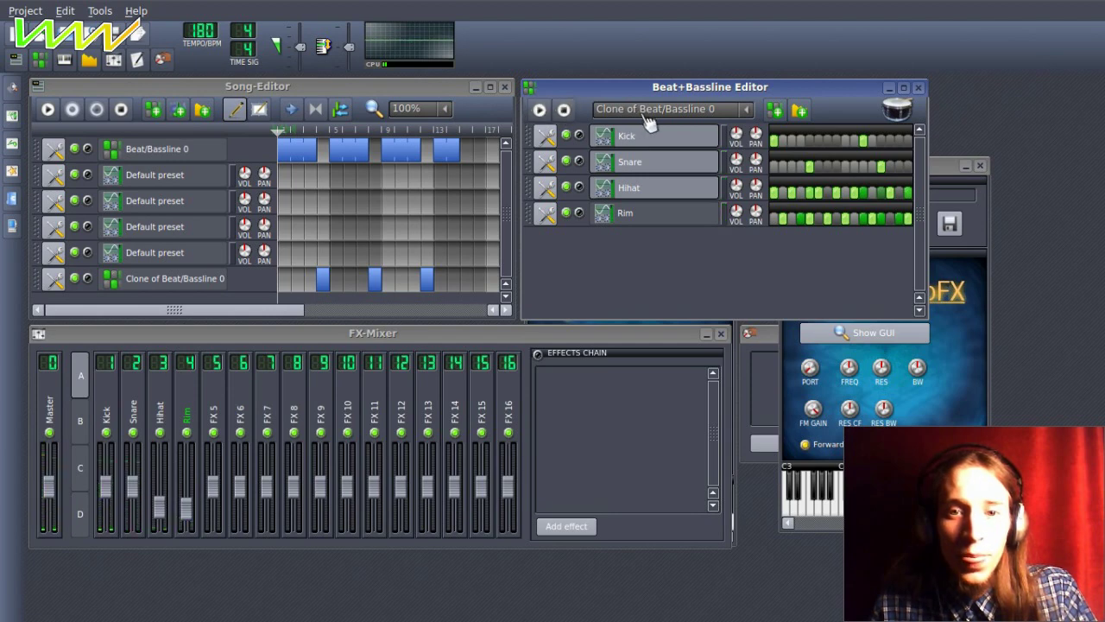
Move the Beat/Bassline 0 track directly above its clone in the Song-Editor, and rename the two tracks 01A and 01B.
left_click_drag(39, 149, 39, 252)
double_click(158, 259)
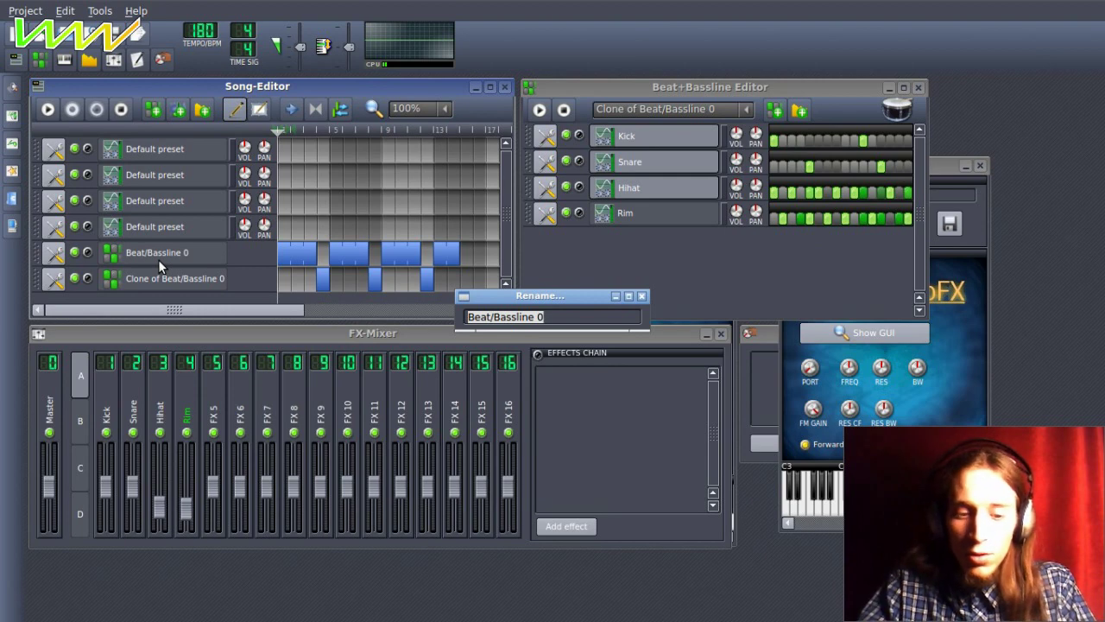
type("01A")
key("Return")
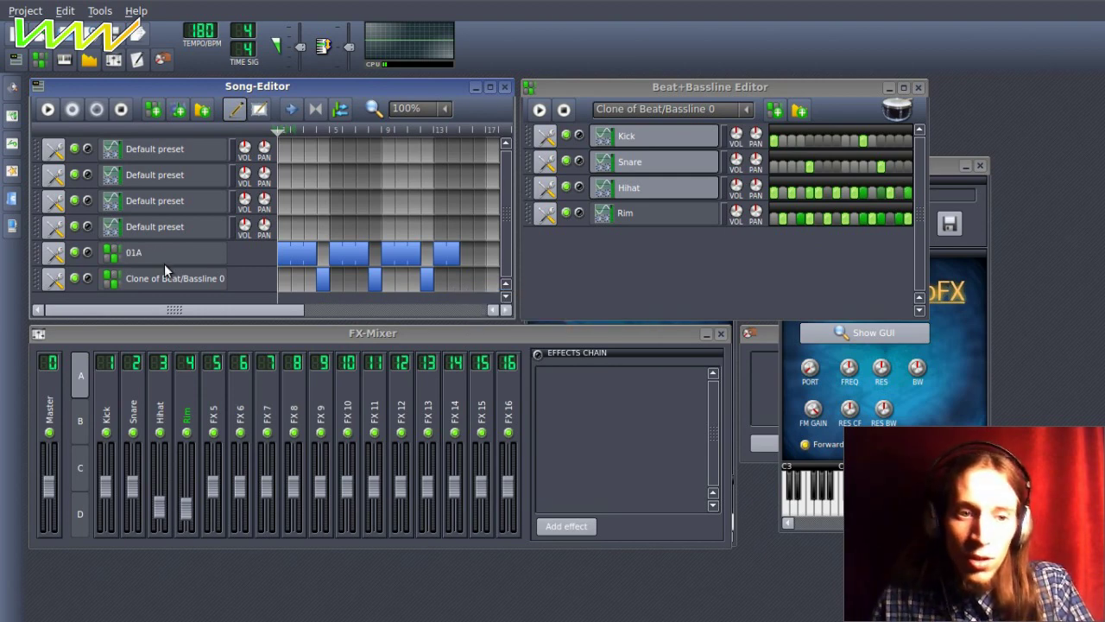
double_click(170, 271)
type("0")
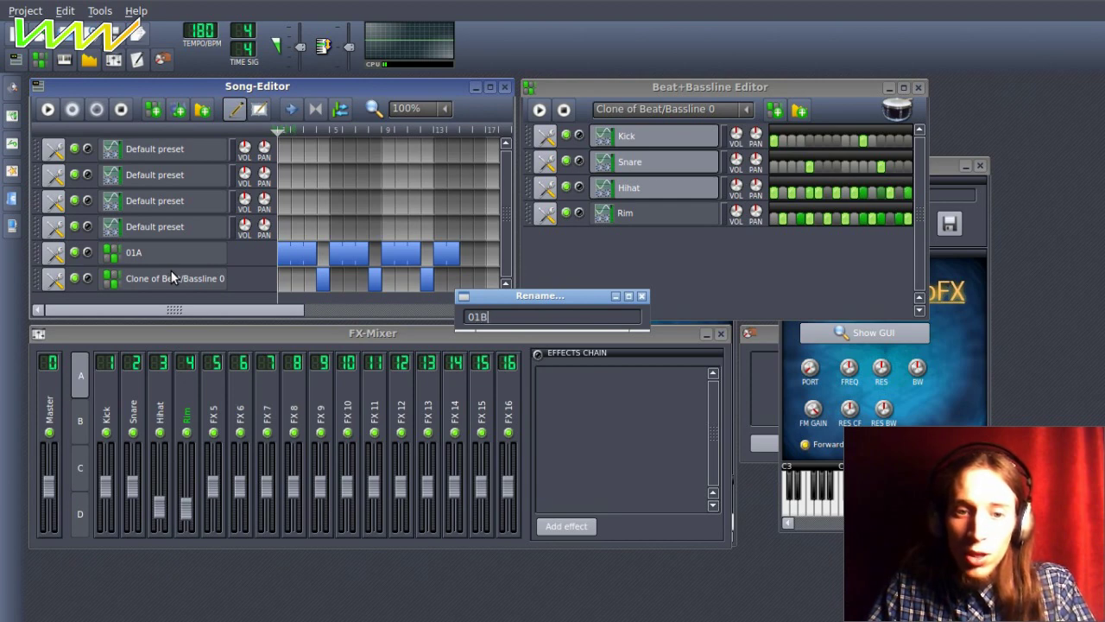
type("1B")
key("Return")
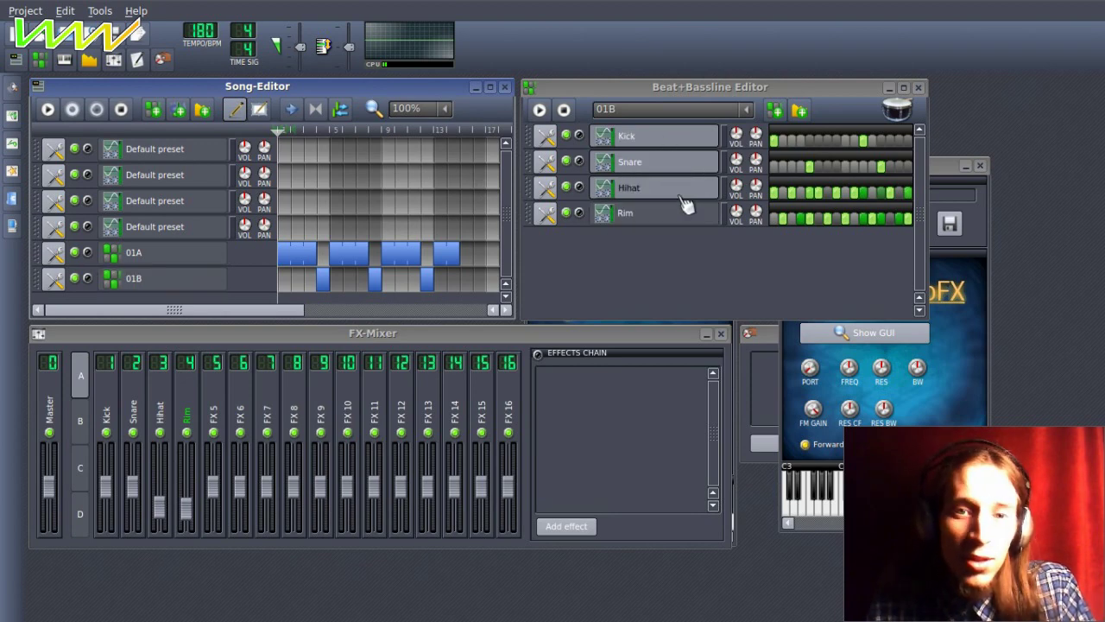
Add kick hits on steps 12 and 15 of the 01B pattern, and play the arrangement to check the variation.
left_click(532, 117)
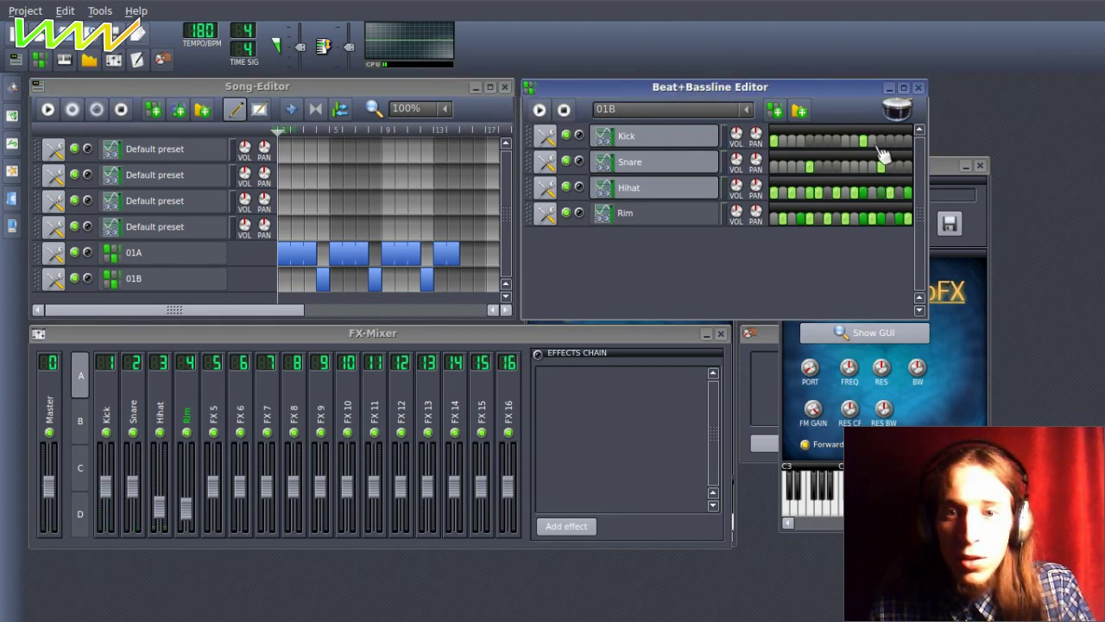
key("space")
left_click(564, 108)
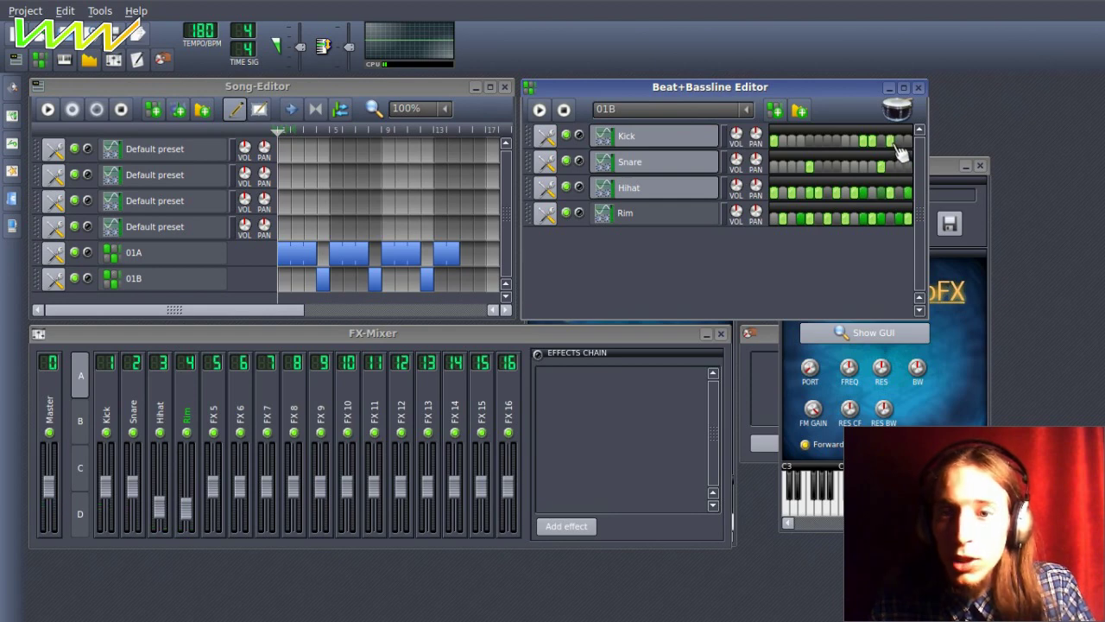
left_click(539, 109)
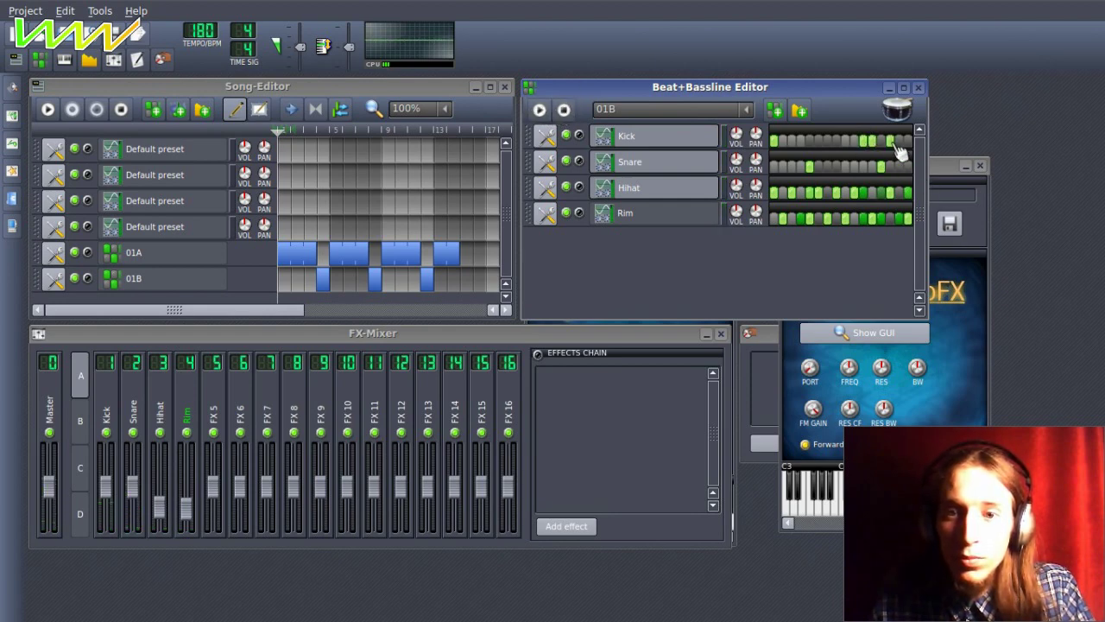
left_click(540, 109)
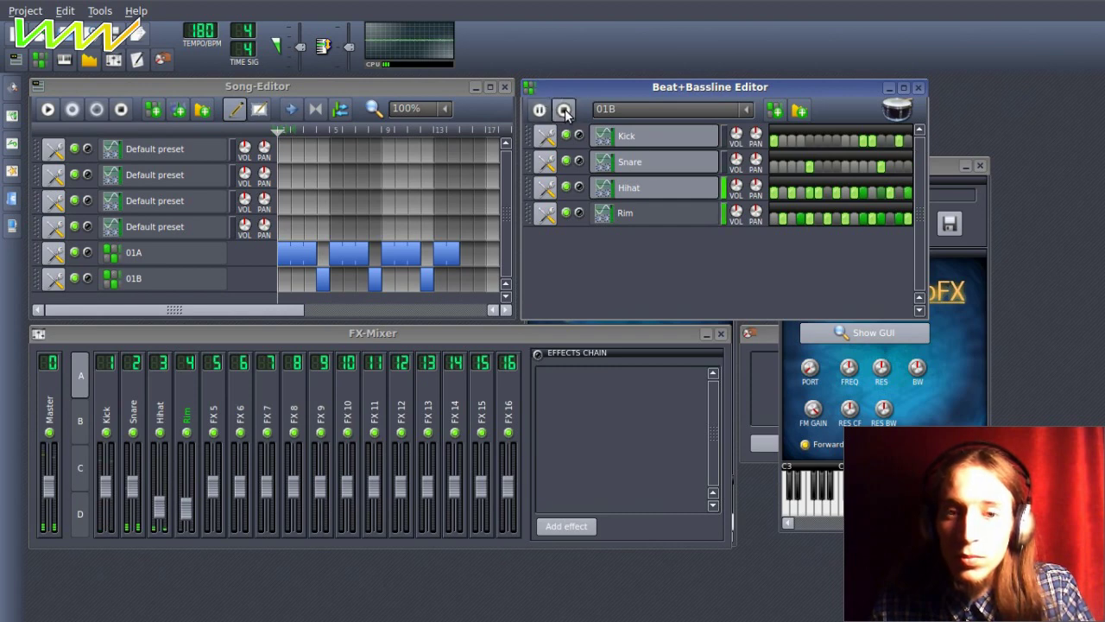
left_click(564, 110)
left_click(134, 119)
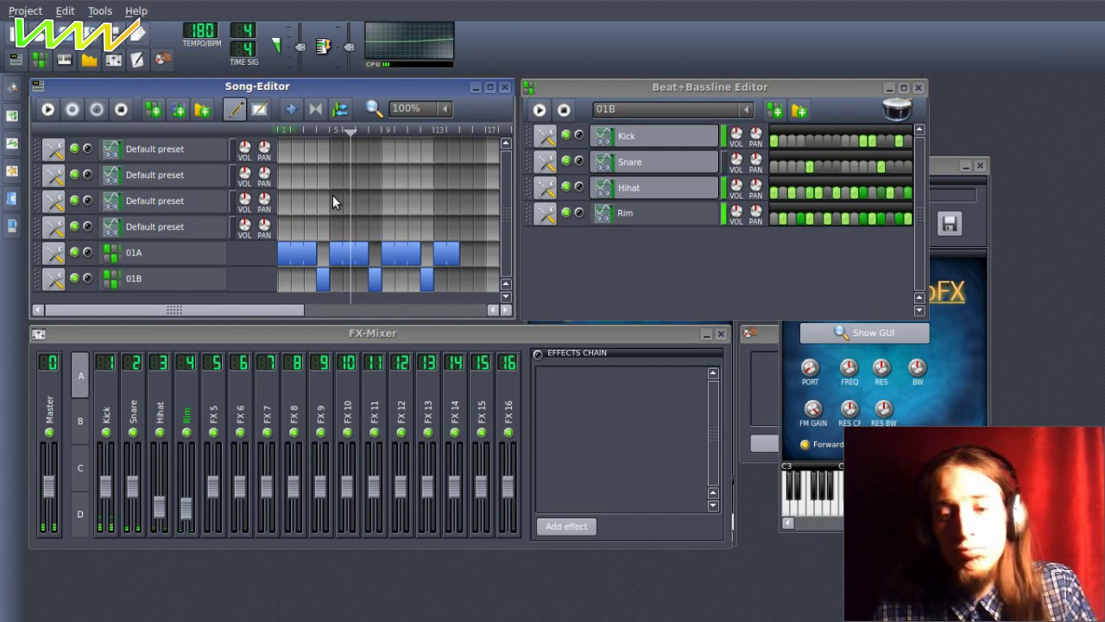
left_click(121, 110)
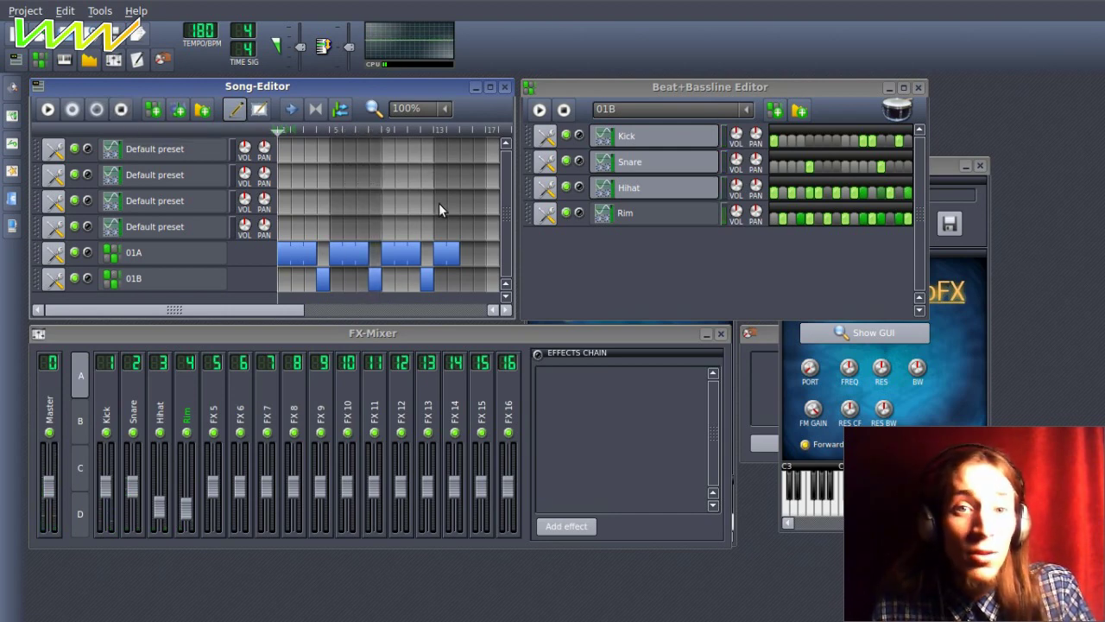
Clone the 01A track and replace the clone's clips with a single one-bar clip on bar 15.
left_click(49, 255)
left_click(68, 275)
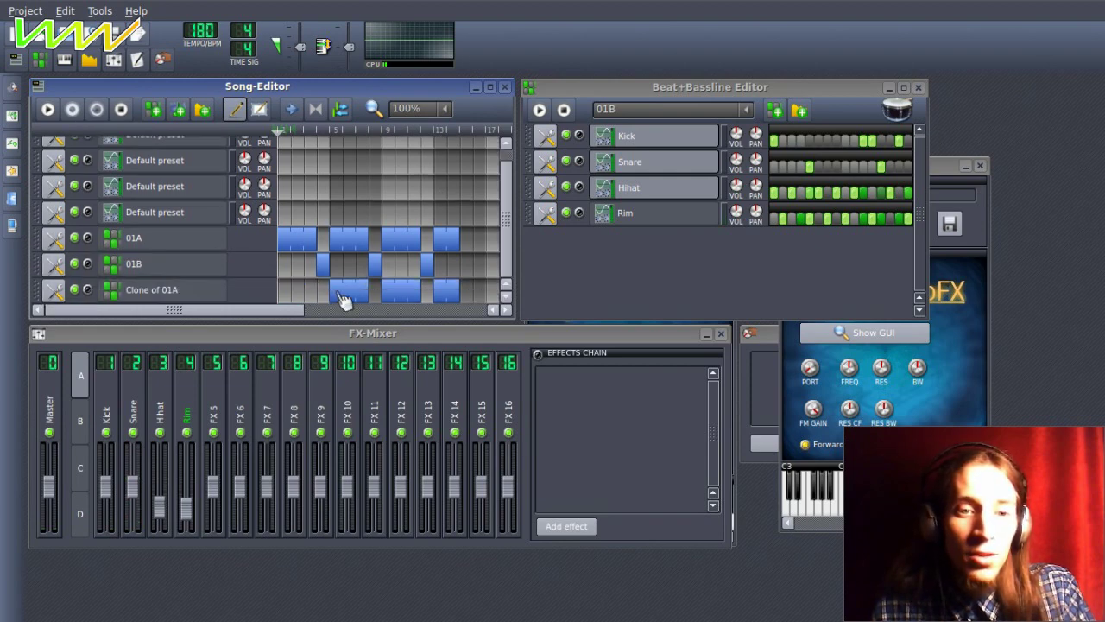
middle_click(344, 298)
middle_click(406, 299)
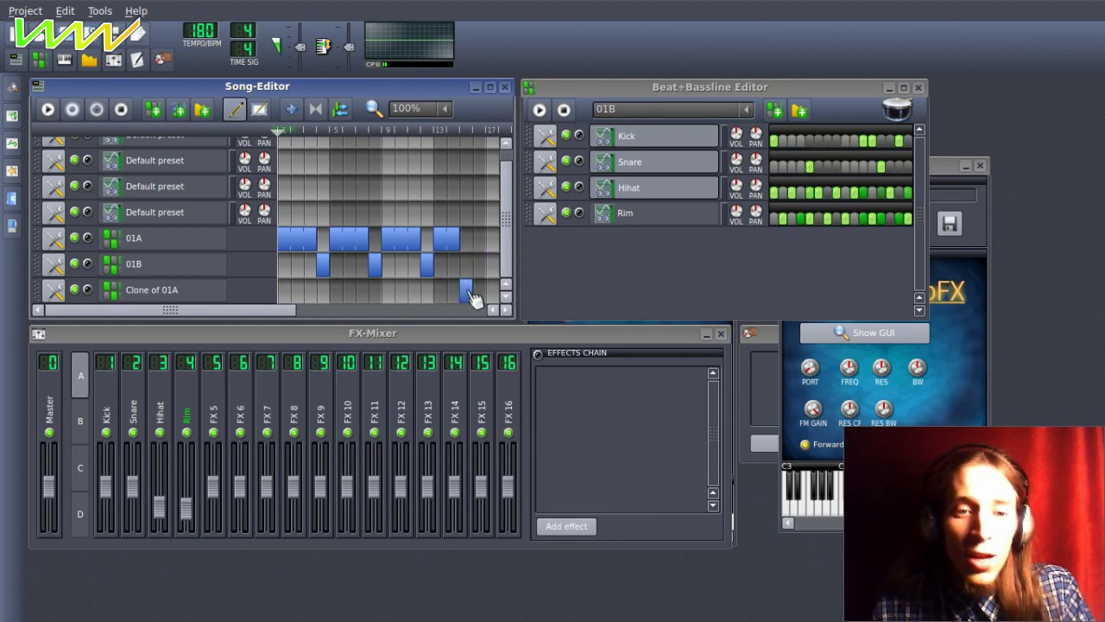
Open the Clone of 01A pattern and add a kick hit on step 8 while playing it.
double_click(467, 292)
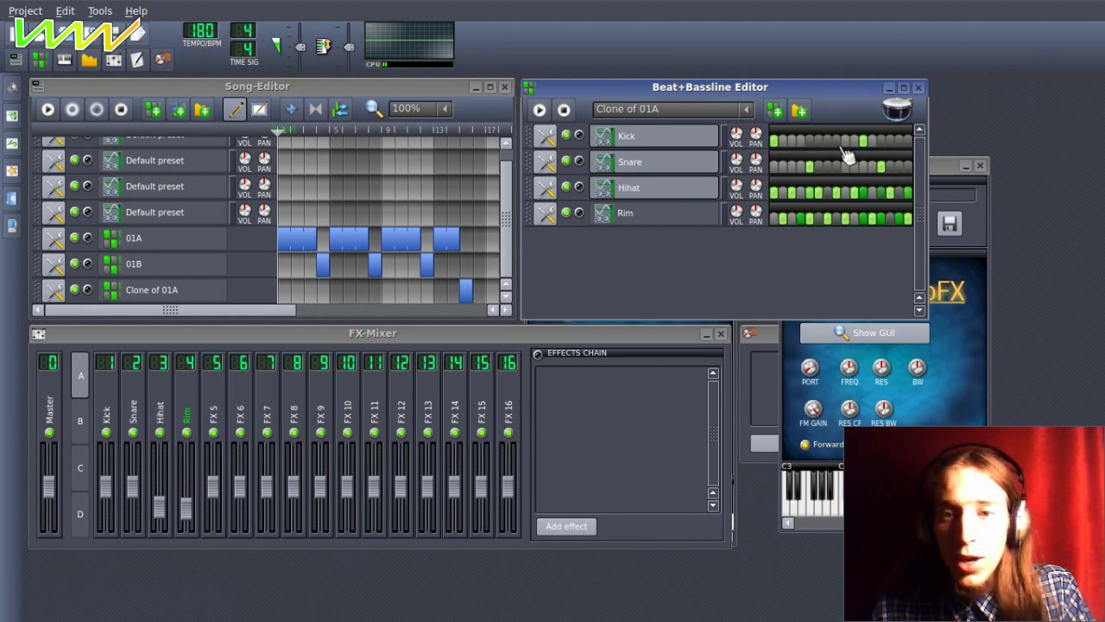
key("space")
left_click(844, 139)
left_click(845, 140)
left_click(837, 141)
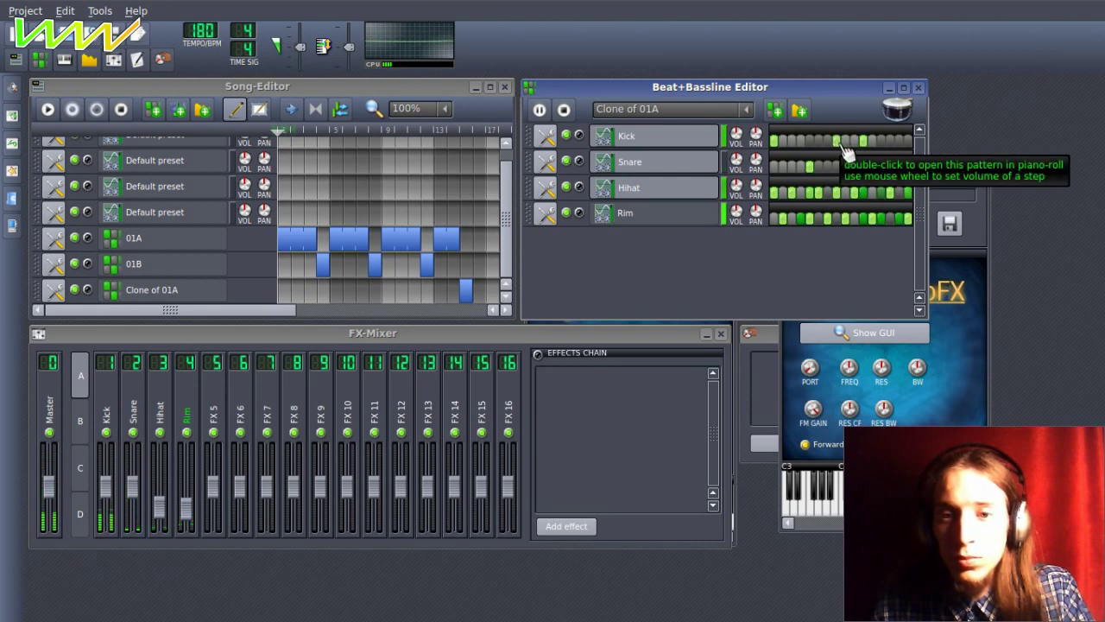
left_click(880, 164)
key("space")
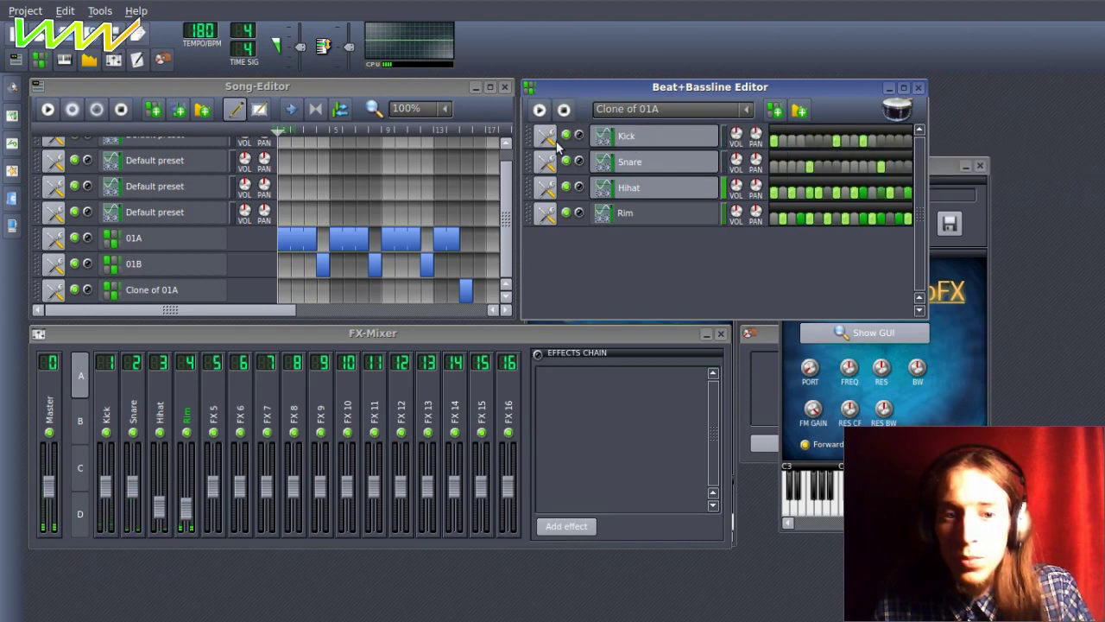
Replace the 01A clip on bars 13–14 with a Clone of 01A clip, and clone that track with a one-bar clip on bar 15.
middle_click(458, 244)
left_click_drag(446, 293, 459, 295)
left_click(54, 292)
left_click(95, 313)
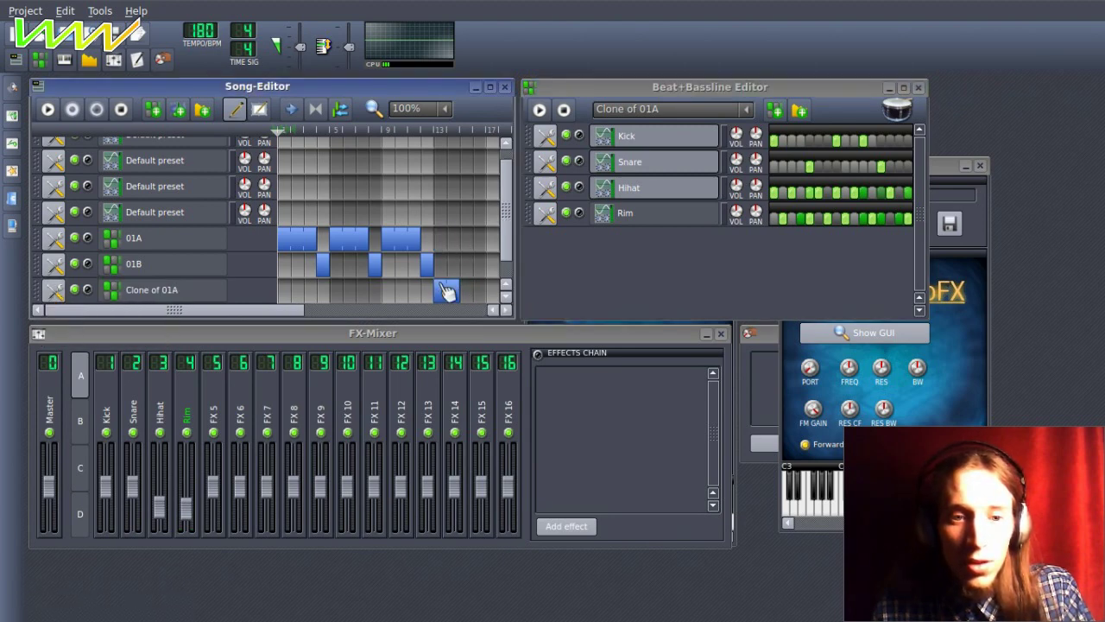
scroll(389, 286, "down", 1)
left_click_drag(453, 289, 466, 292)
left_click(473, 288)
Play the Clone of 01A pattern and add kick hits on steps 4 and 15.
left_click(539, 109)
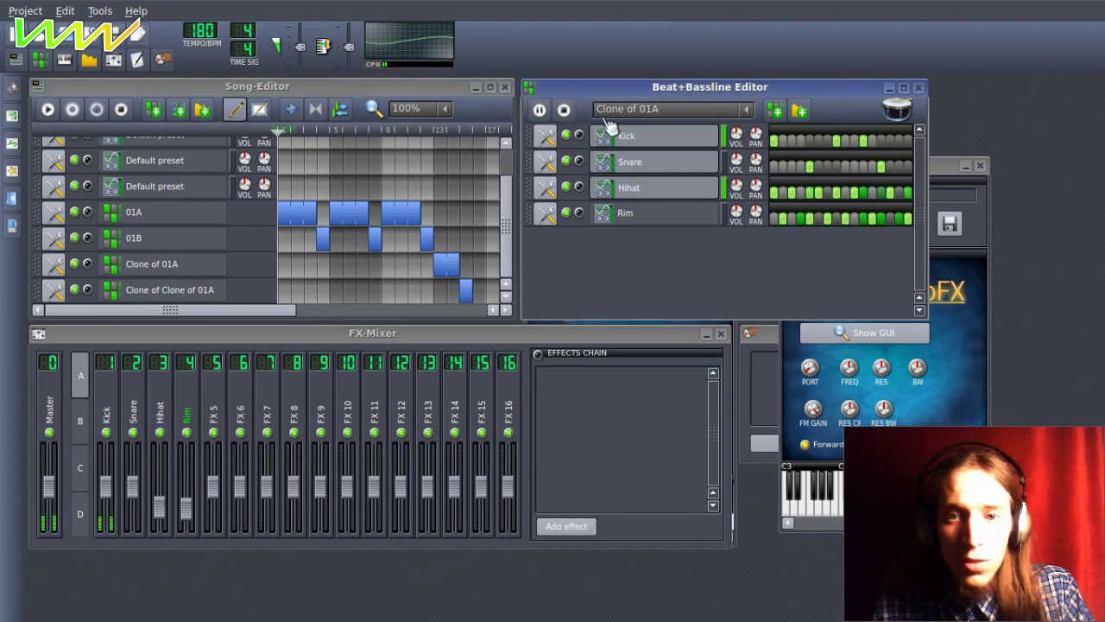
left_click(802, 142)
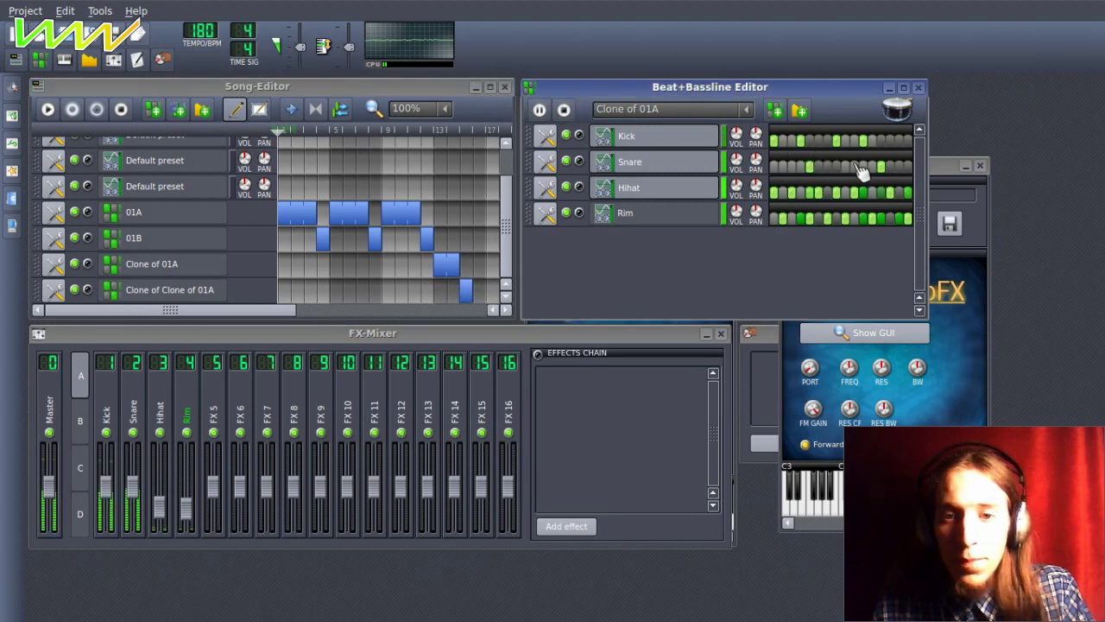
left_click(900, 141)
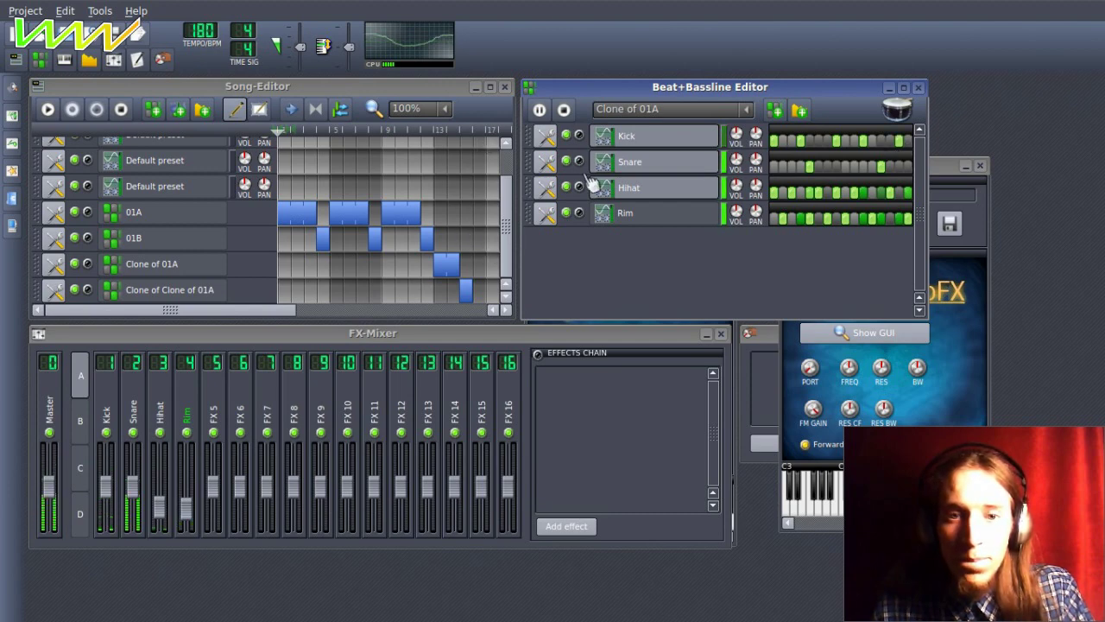
Clone the Clone of Clone of 01A track, place a one-bar clip of the new clone on bar 16, and stop the playback.
left_click(55, 290)
left_click(72, 312)
scroll(470, 282, "down", 1)
left_click(478, 289)
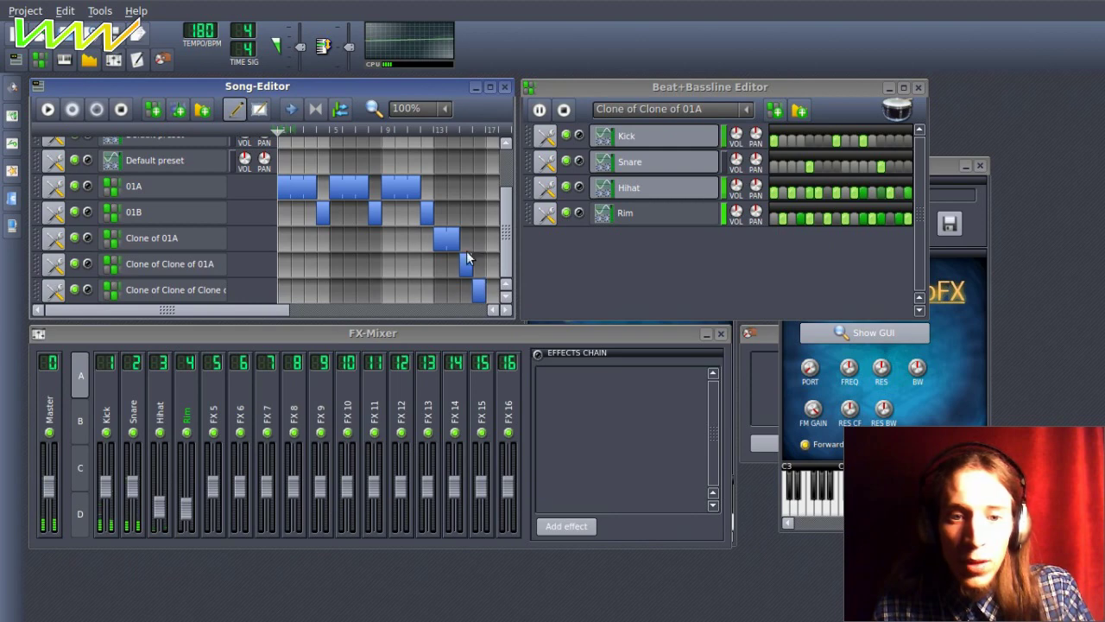
left_click(563, 110)
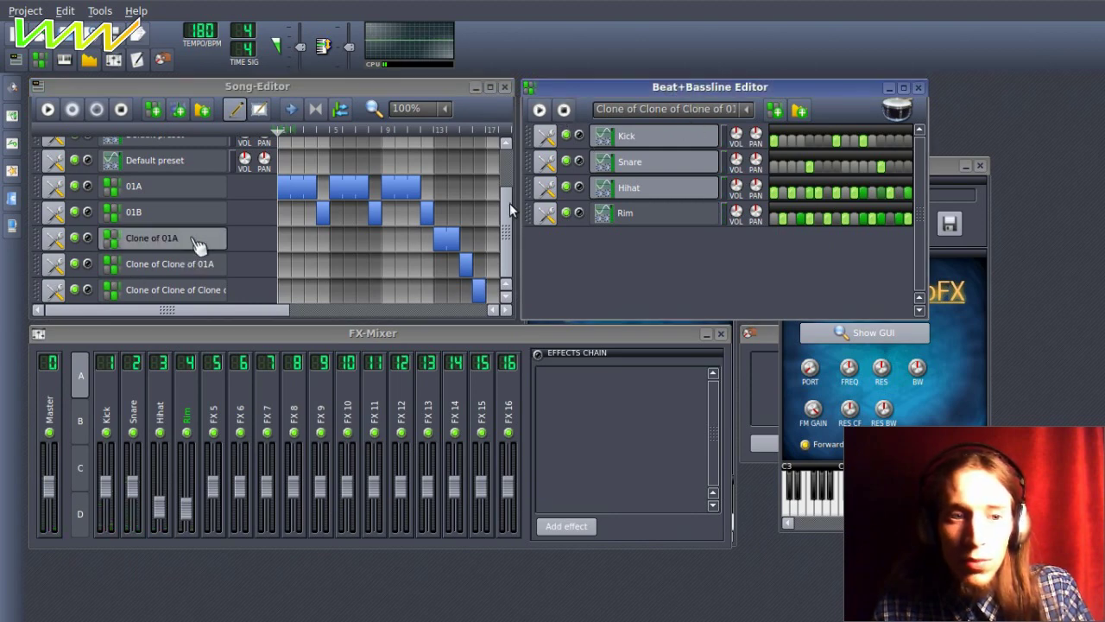
Rename the three cloned beat tracks 02A, 02B and 02C in order.
double_click(189, 238)
type("02A")
key("Return")
double_click(202, 263)
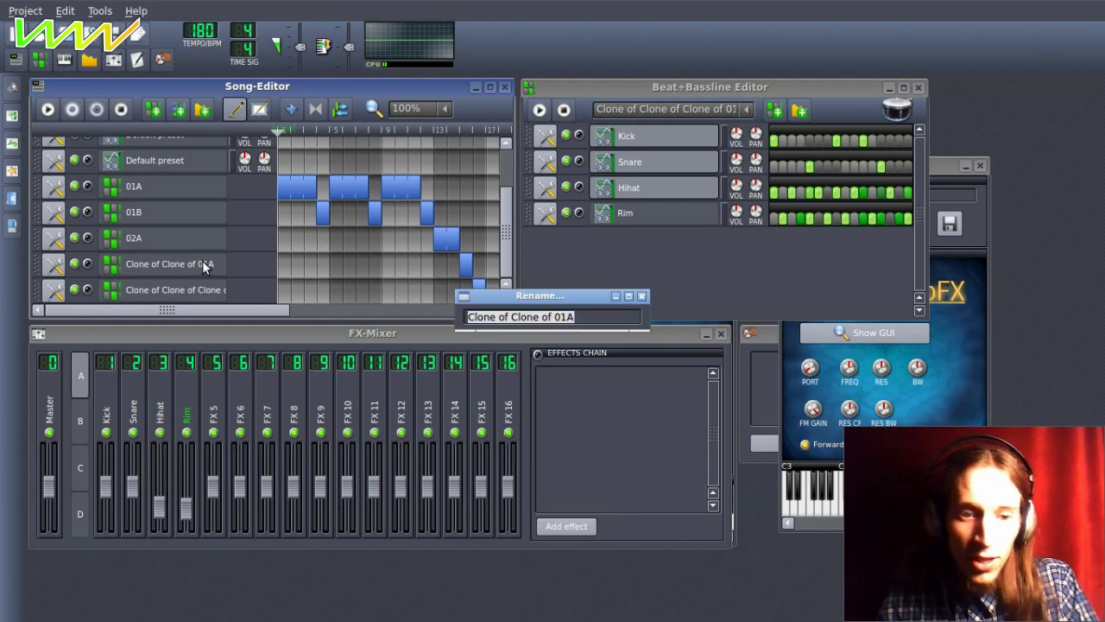
type("02B")
key("Return")
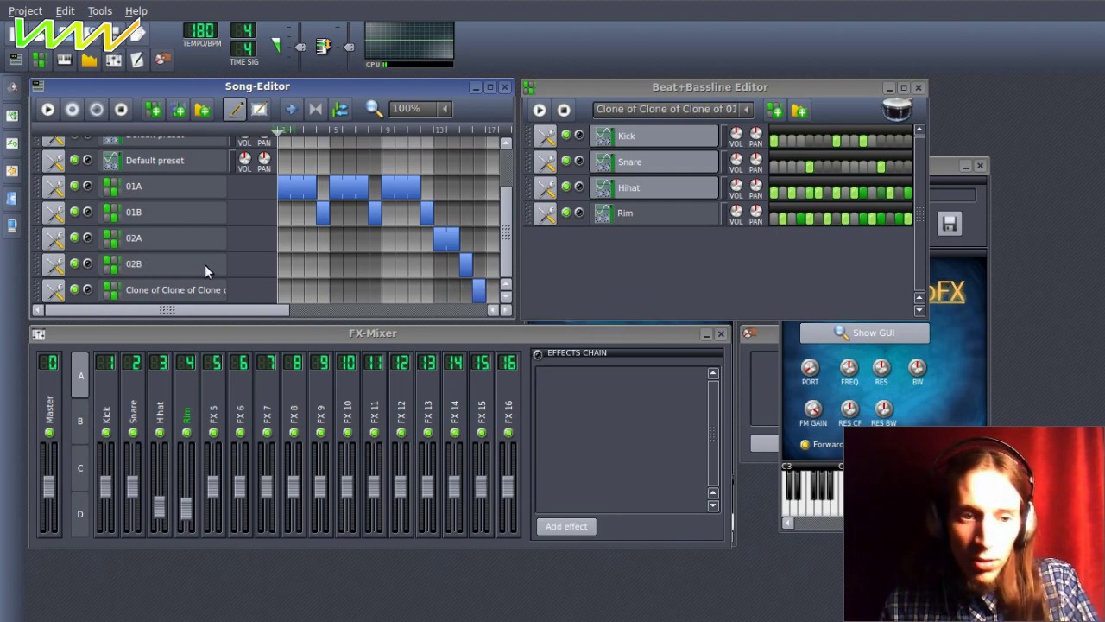
double_click(216, 298)
type("03")
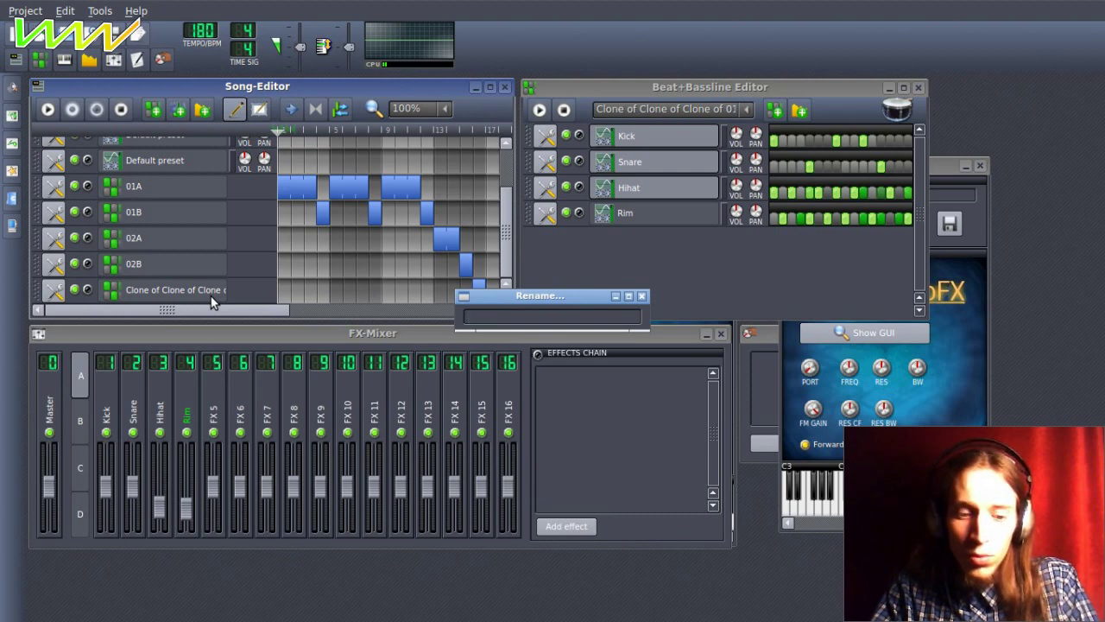
type("C")
key("Return")
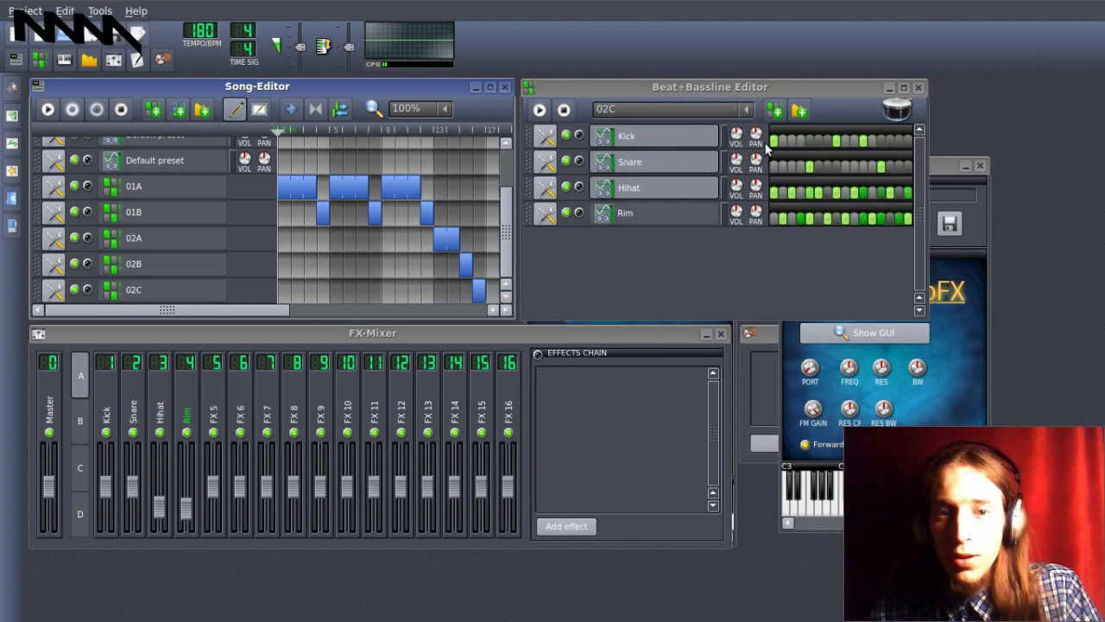
Rework the opening kick hits of 02C and remove its early snare hit, and mute the Hihat and Rim patterns.
left_click(547, 94)
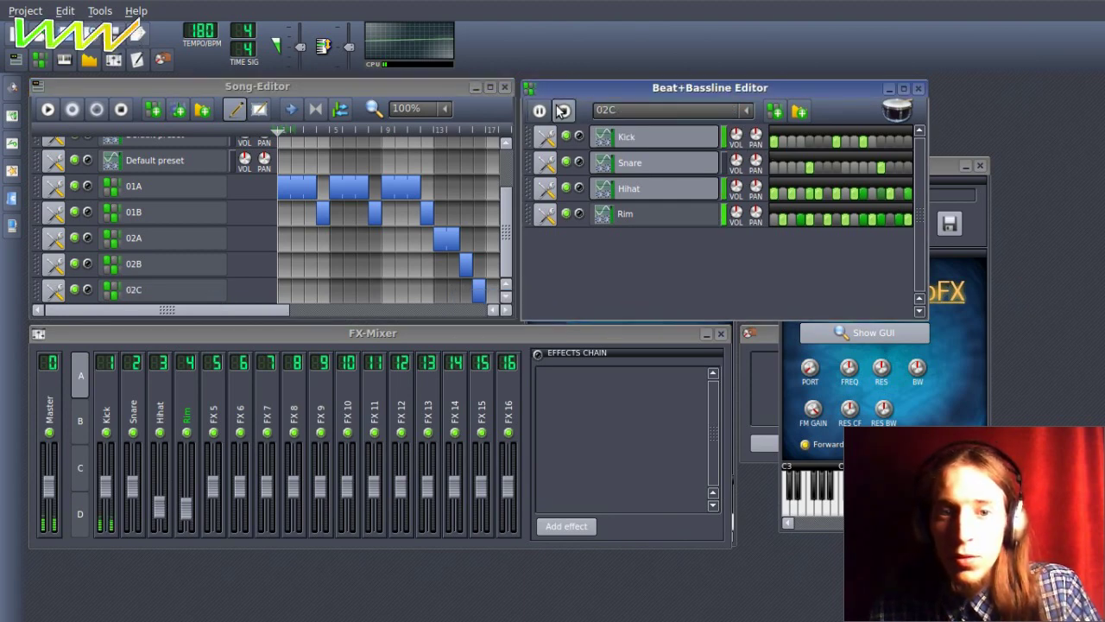
left_click(838, 141)
right_click(815, 190)
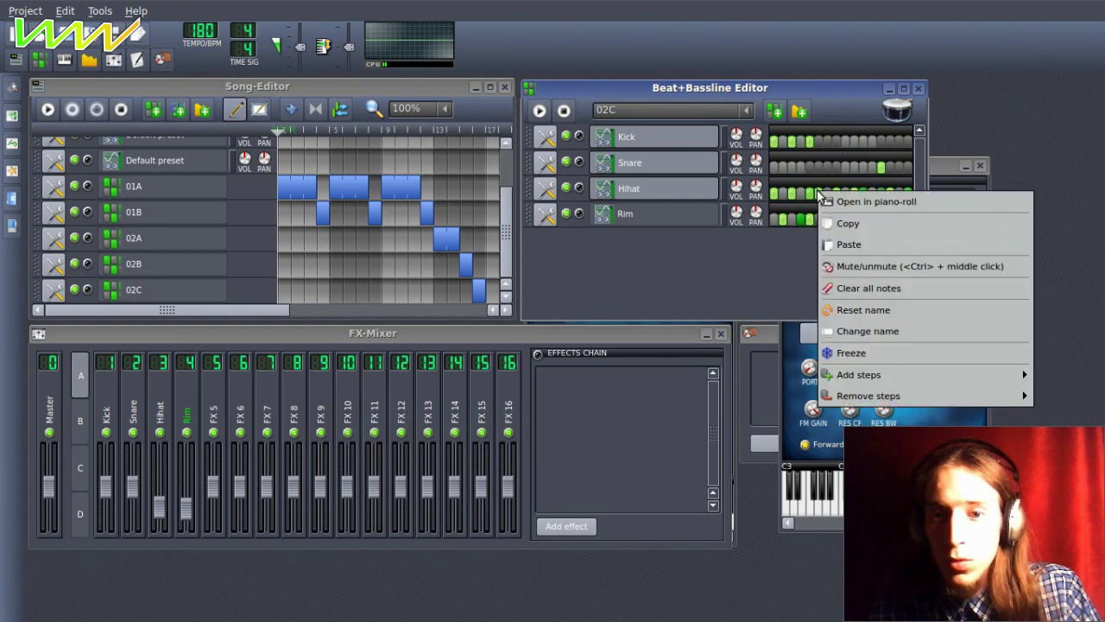
left_click(791, 185)
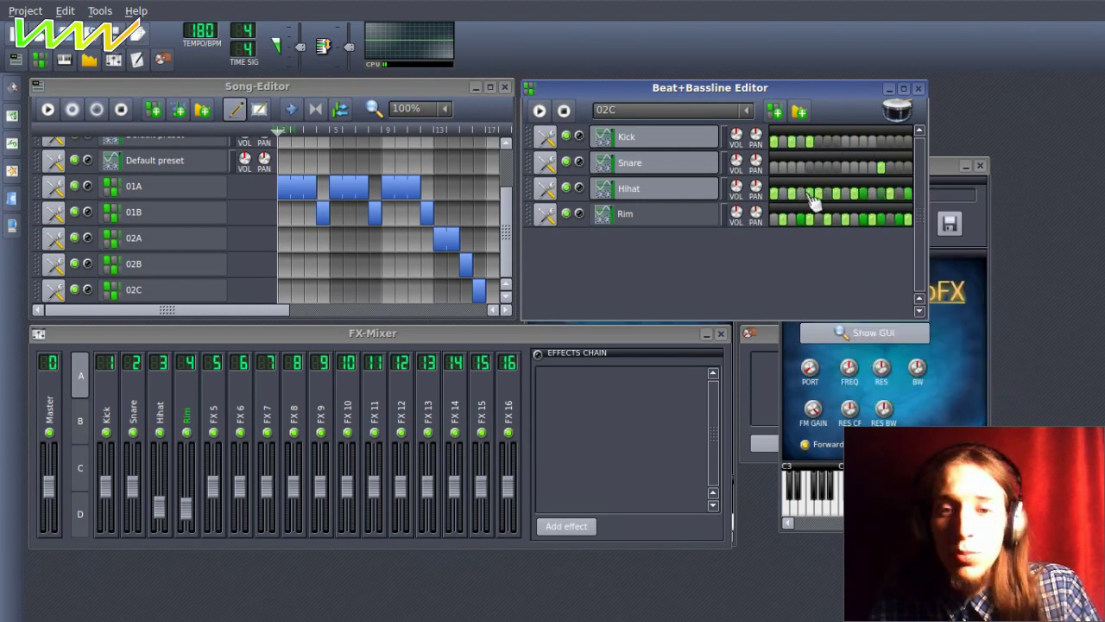
middle_click(820, 222, "ctrl")
Add more kick hits up to step 12 of the 02C pattern and play it back.
left_click(540, 111)
left_click(564, 110)
left_click(827, 140)
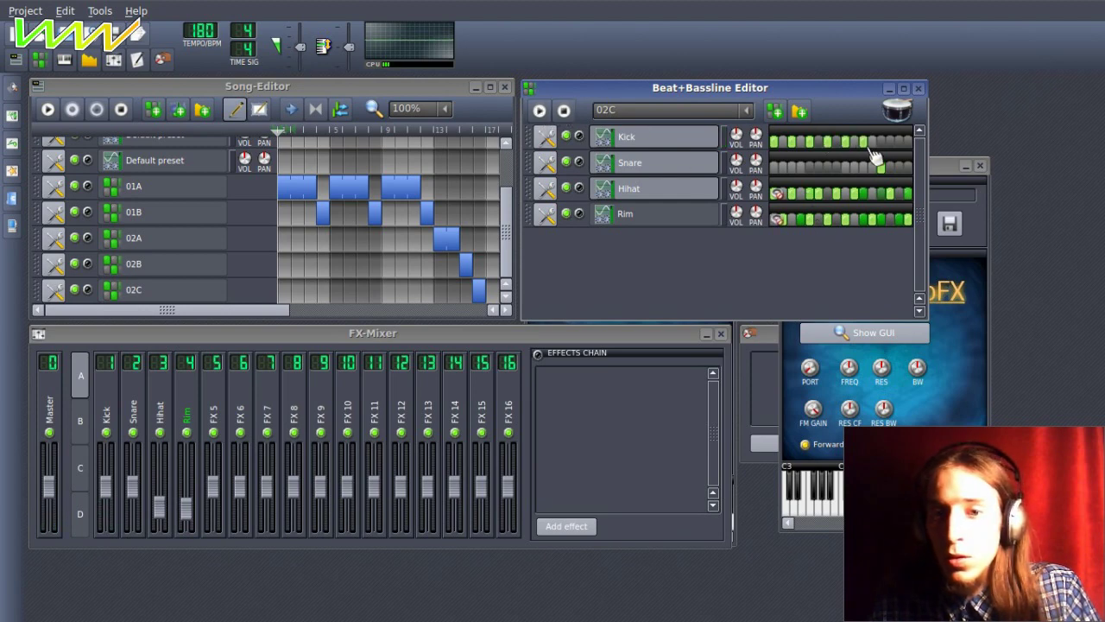
left_click(872, 141)
left_click(882, 141)
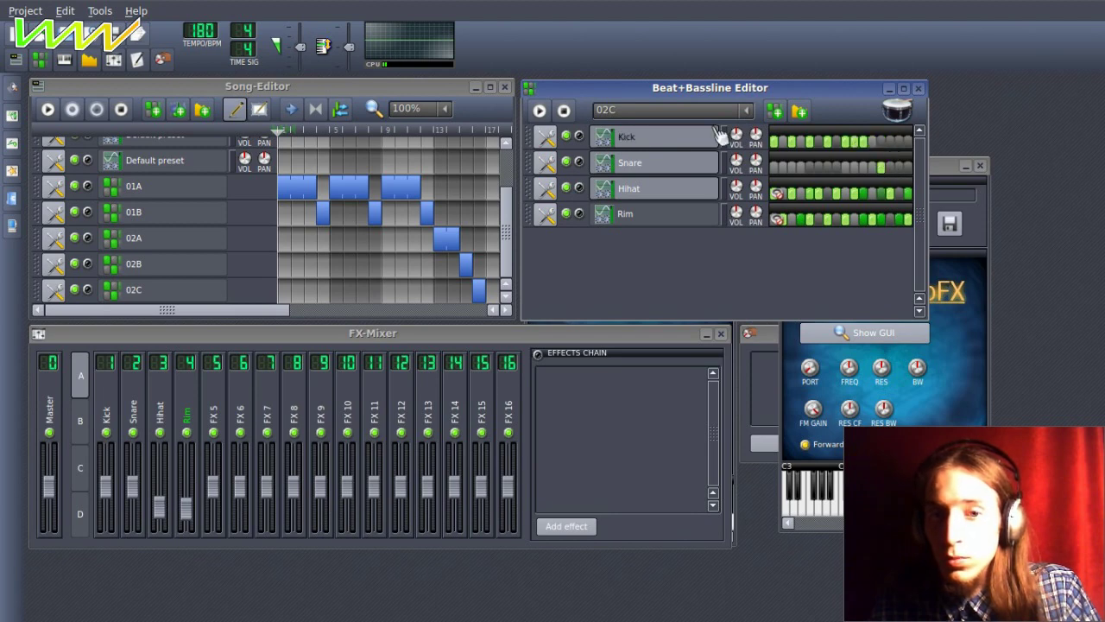
left_click(540, 111)
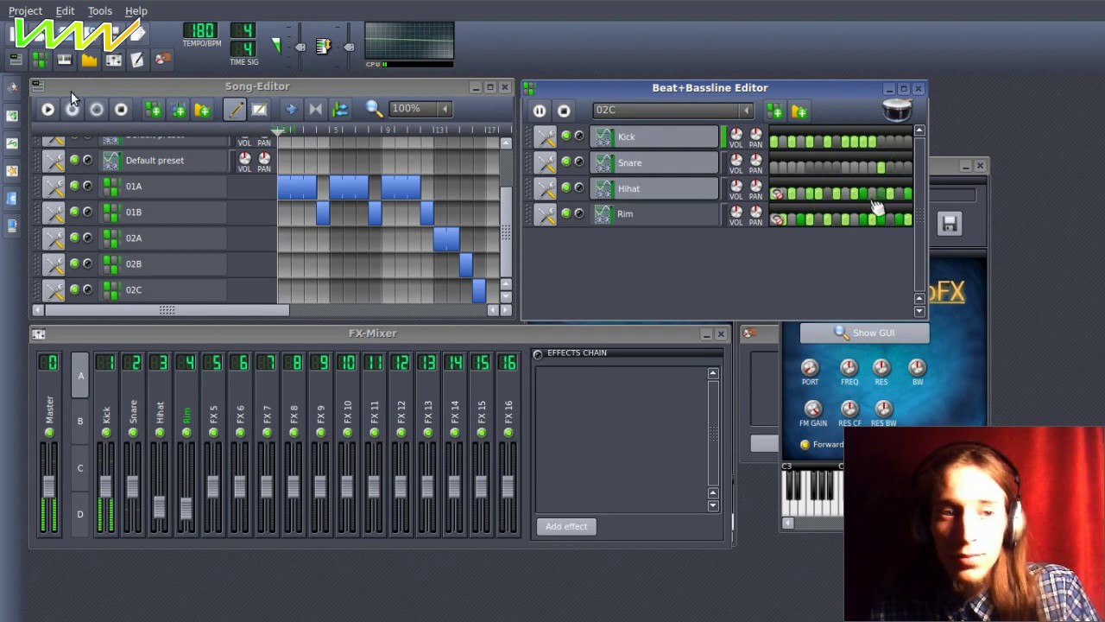
Enable the Song-Editor loop points over bars 1–16 and play the later part of the arrangement.
left_click(436, 131)
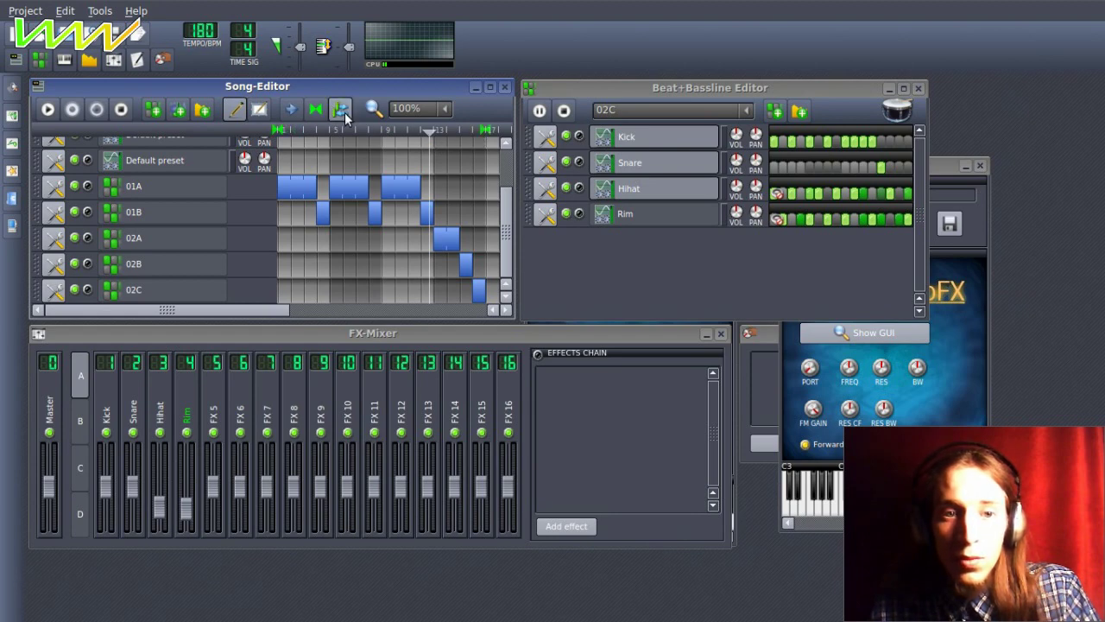
left_click(387, 132)
key("space")
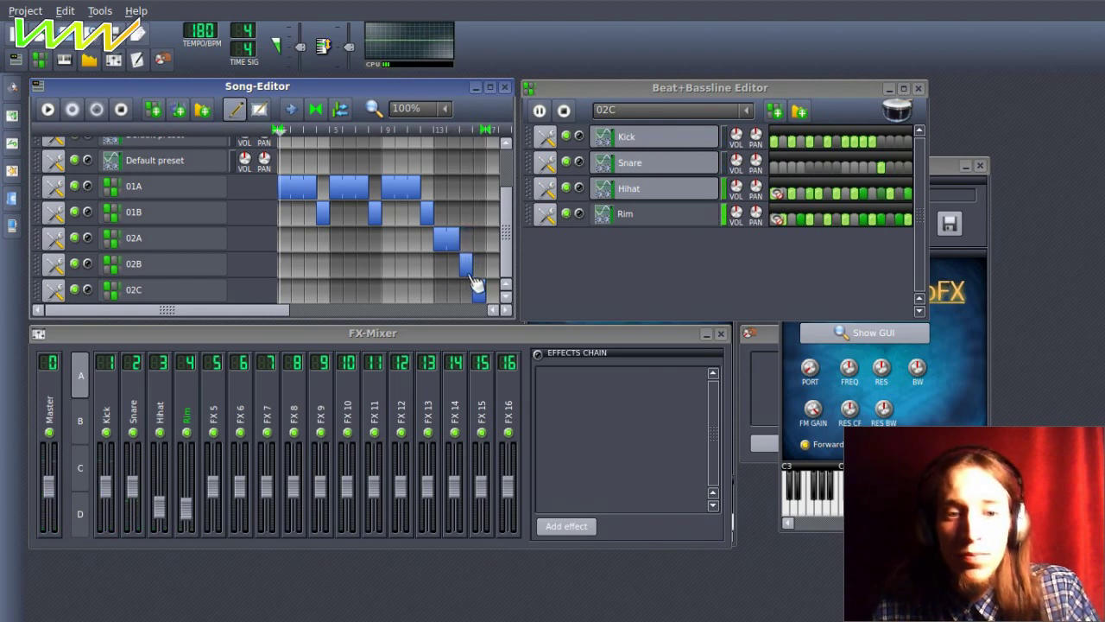
Open the 02B beat pattern, play it, and add a kick hit on step 4.
double_click(467, 265)
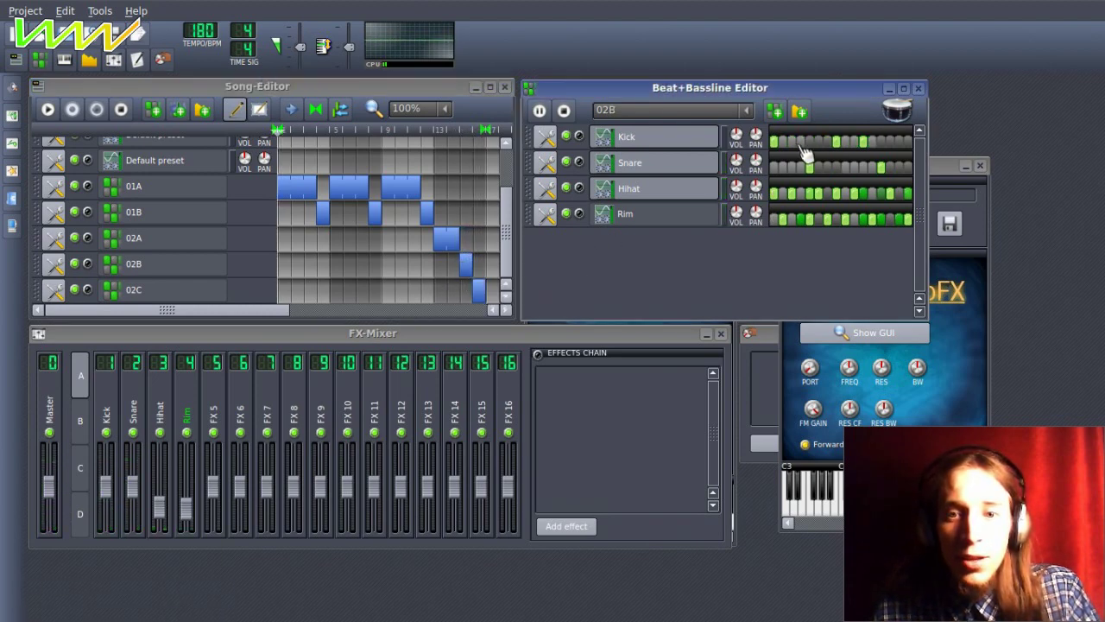
left_click(539, 110)
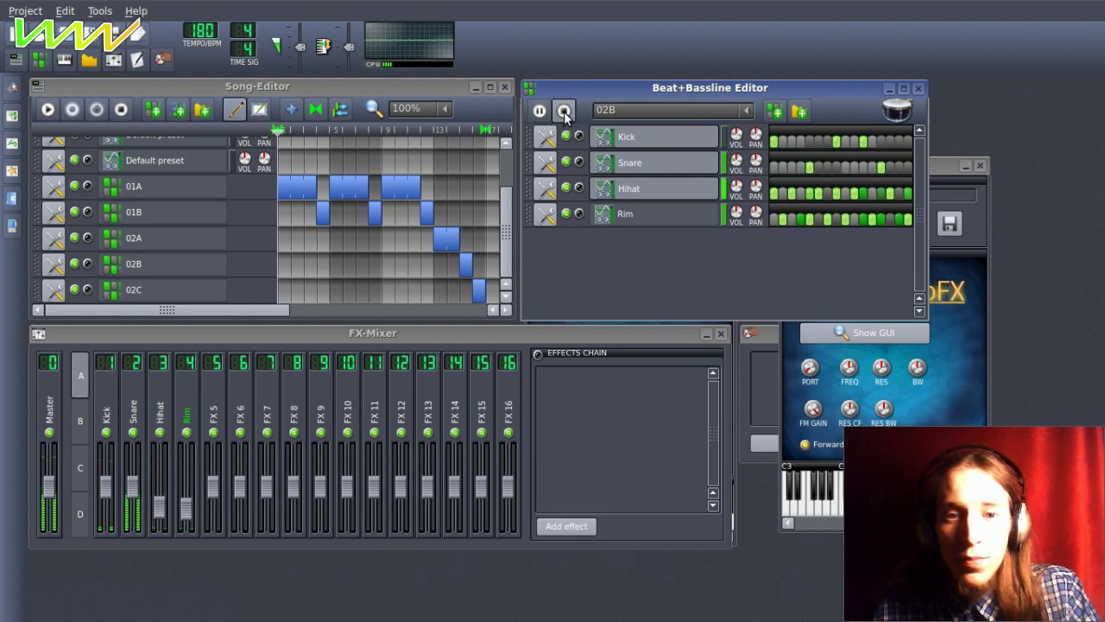
left_click(564, 112)
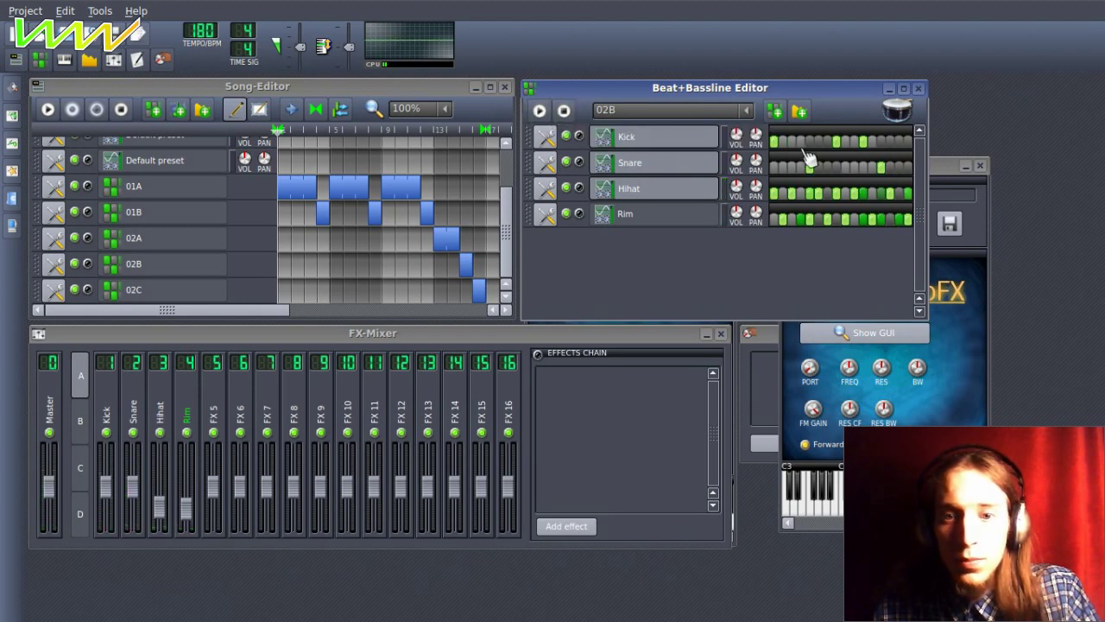
double_click(827, 142)
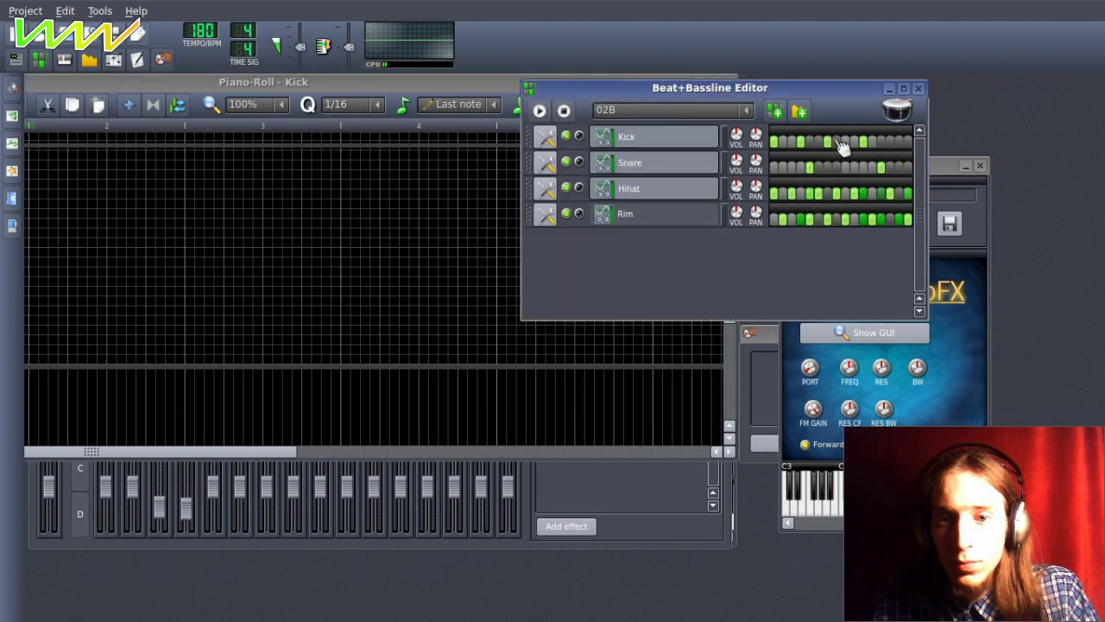
left_click(831, 141)
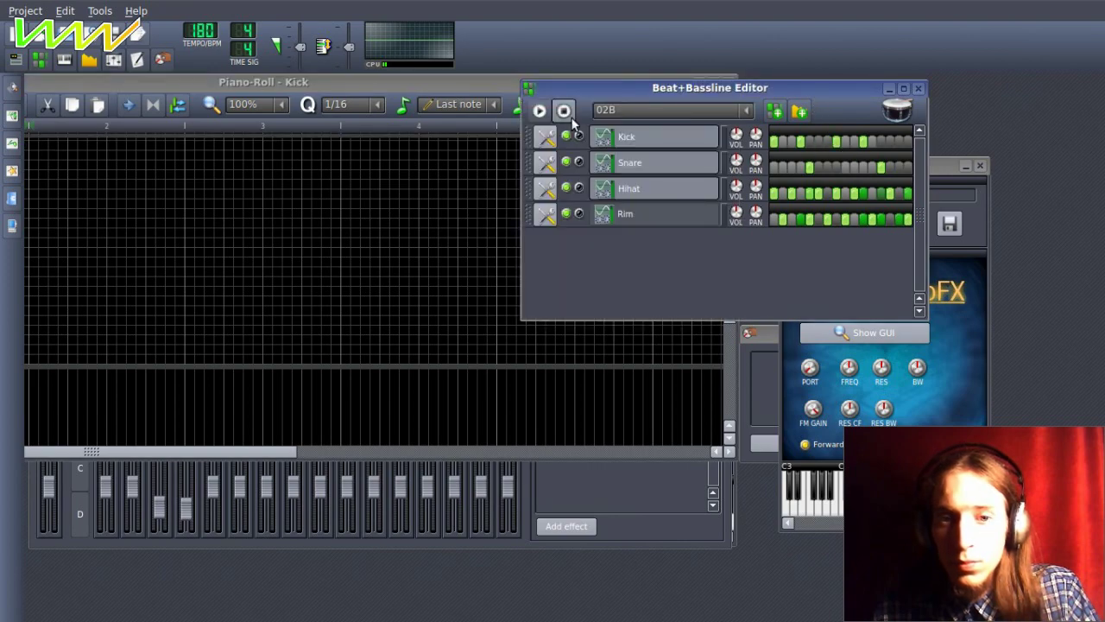
left_click(732, 76)
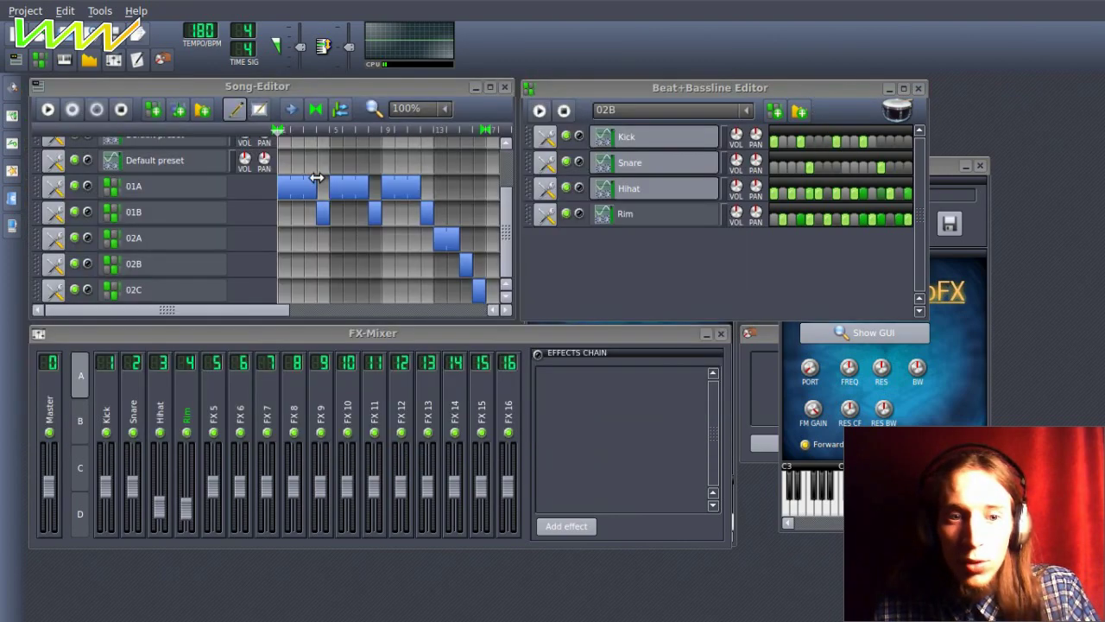
Compare the 02A and 02B patterns and add a kick hit on step 15 of 02B.
left_click(199, 247)
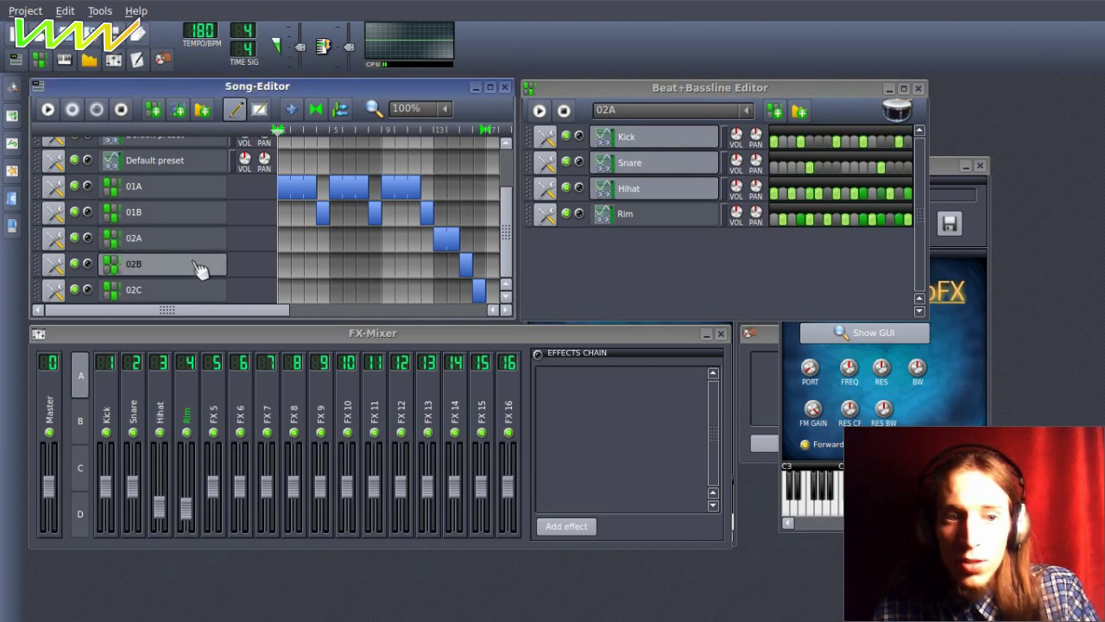
left_click(195, 272)
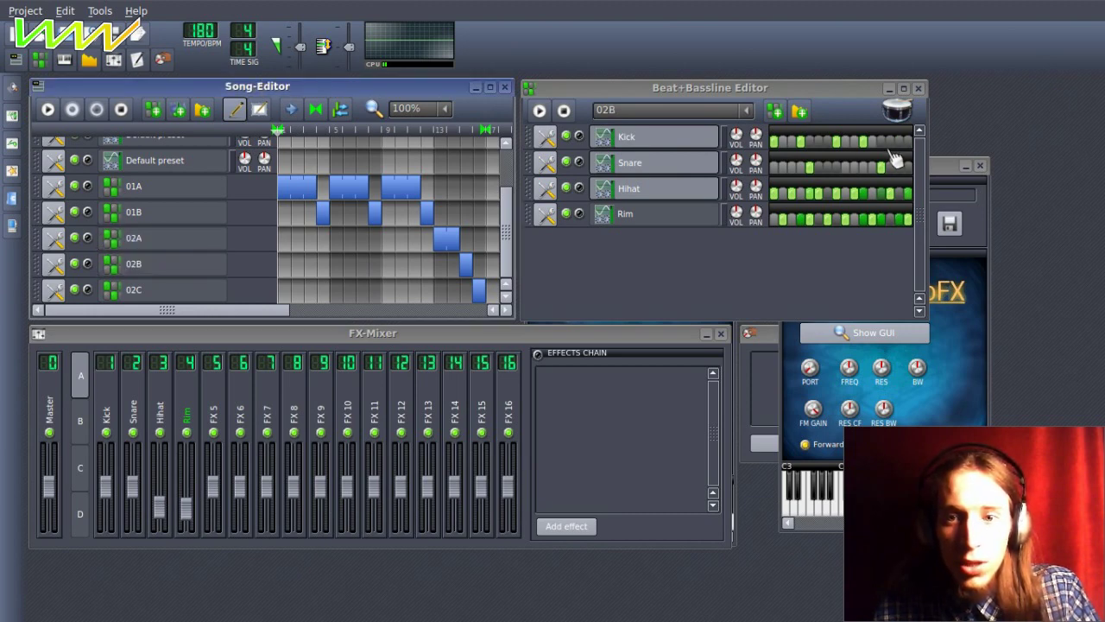
left_click(900, 145)
left_click(176, 248)
left_click(177, 263)
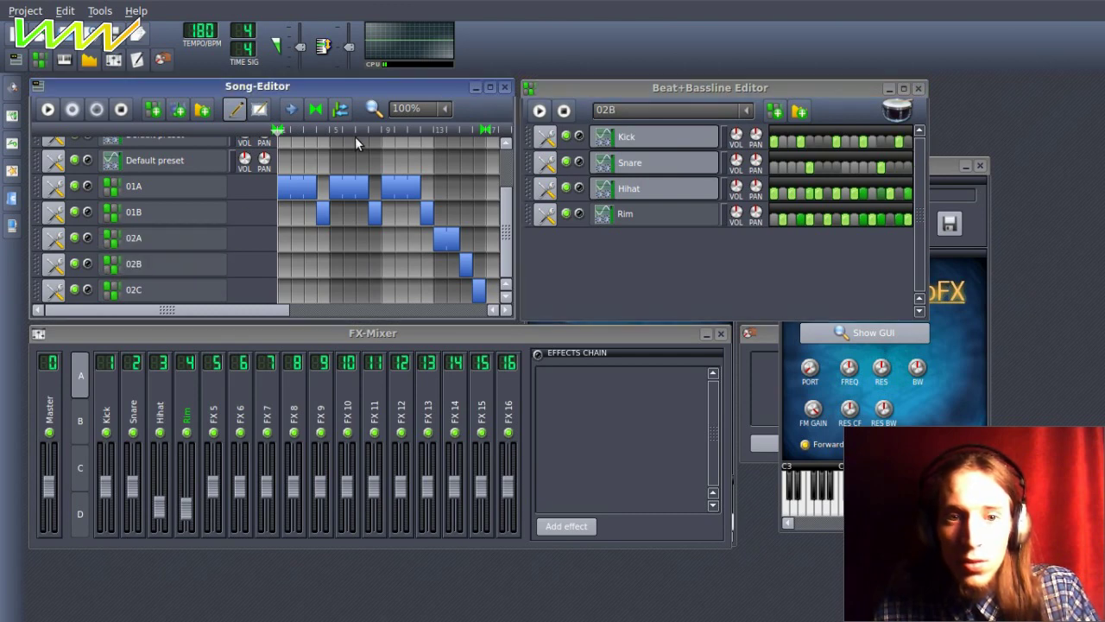
While 02B plays, add a kick hit on step 7 and remove both snare hits.
left_click(538, 110)
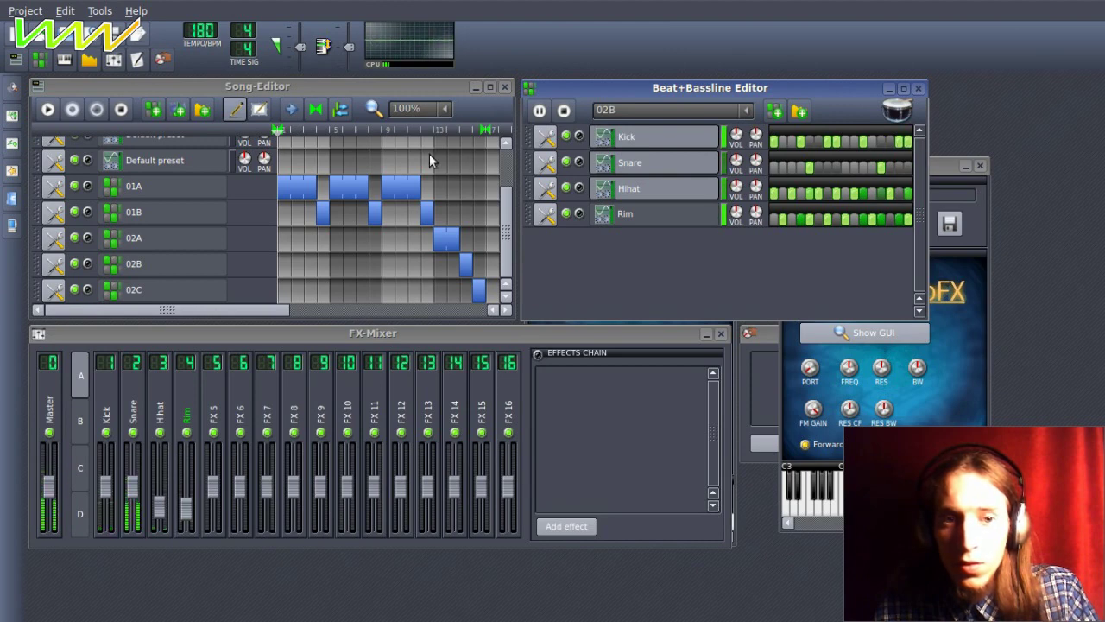
left_click(810, 167)
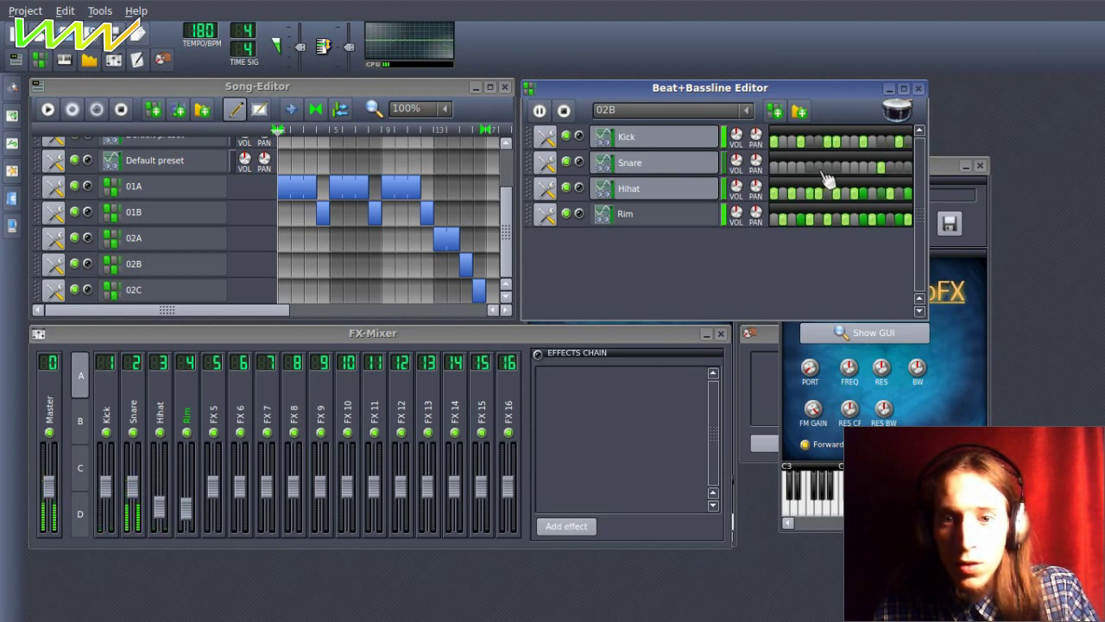
left_click(885, 168)
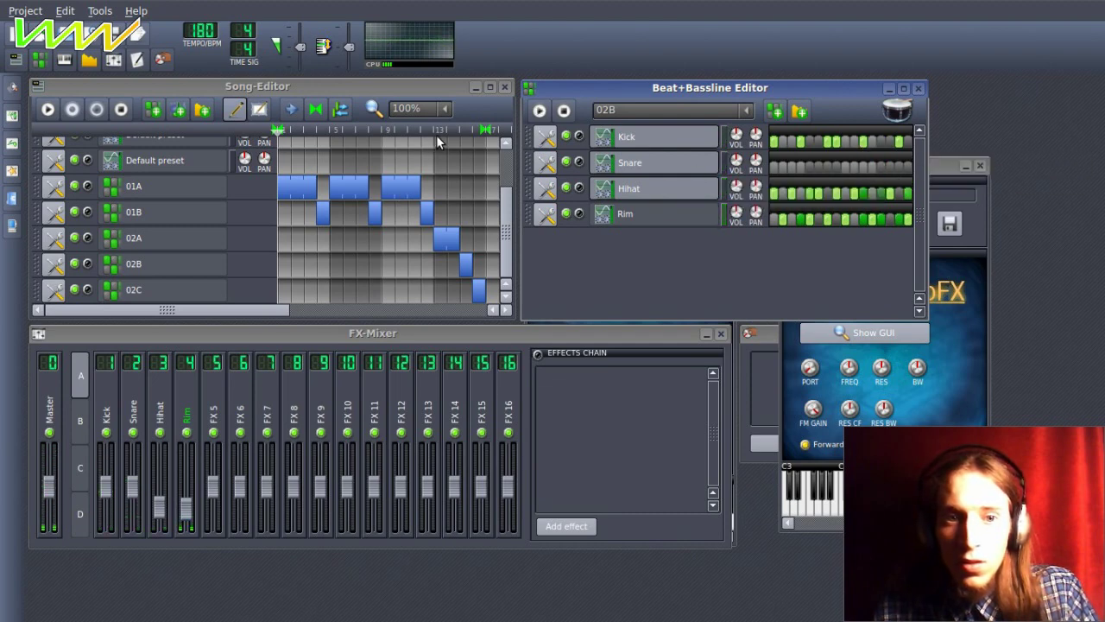
Play the song arrangement from around bar 13 and look over its tracks.
left_click(428, 132)
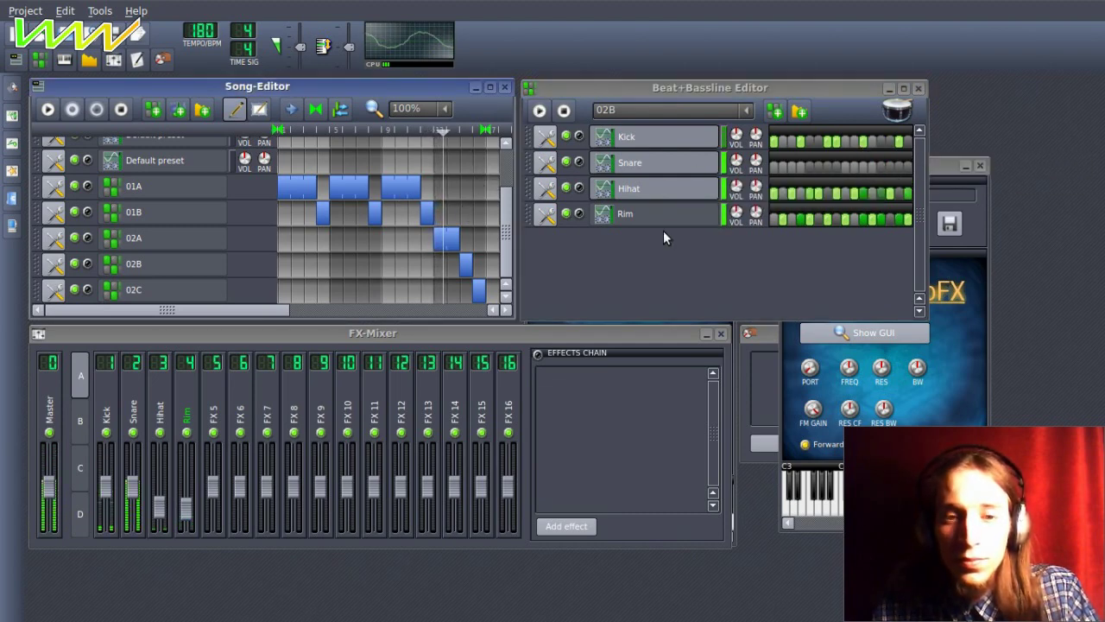
left_click(390, 262)
middle_click(390, 264)
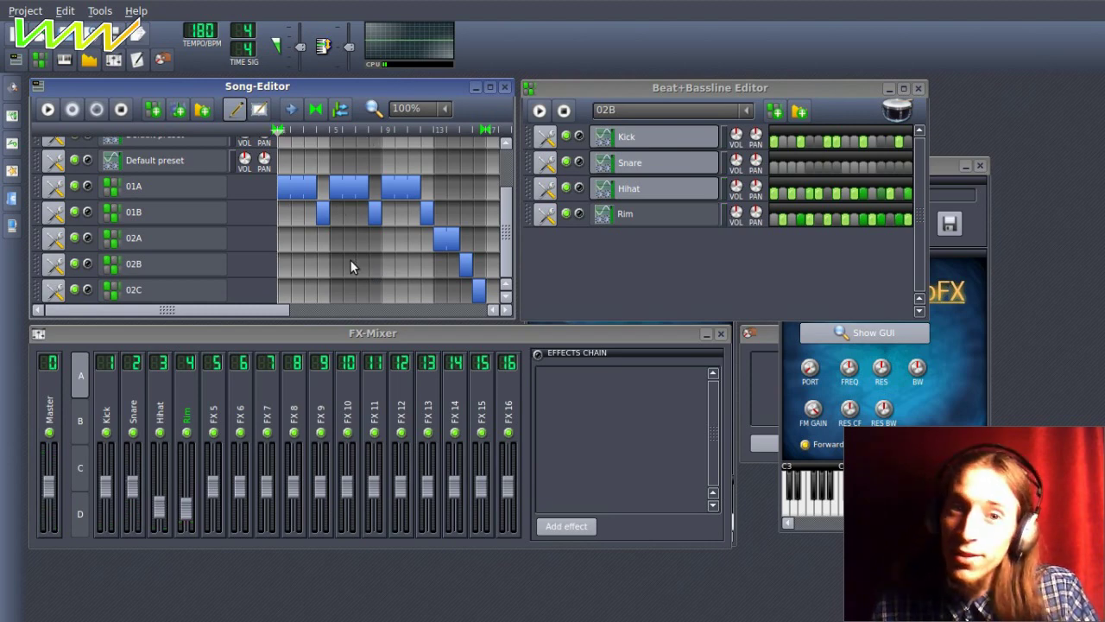
scroll(380, 218, "up", 2)
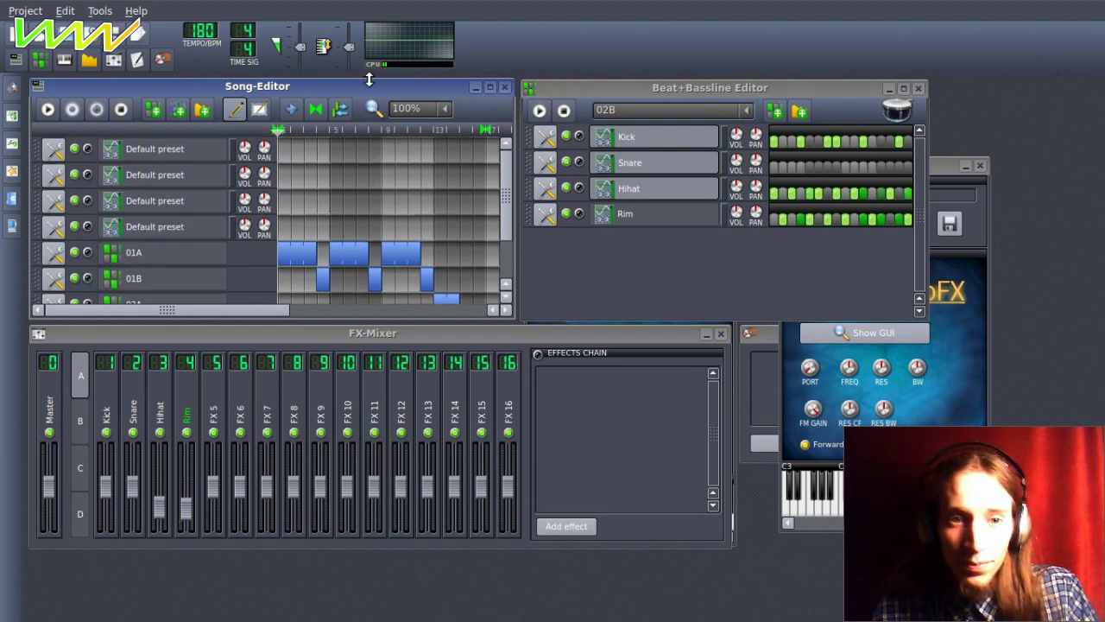
scroll(300, 227, "down", 2)
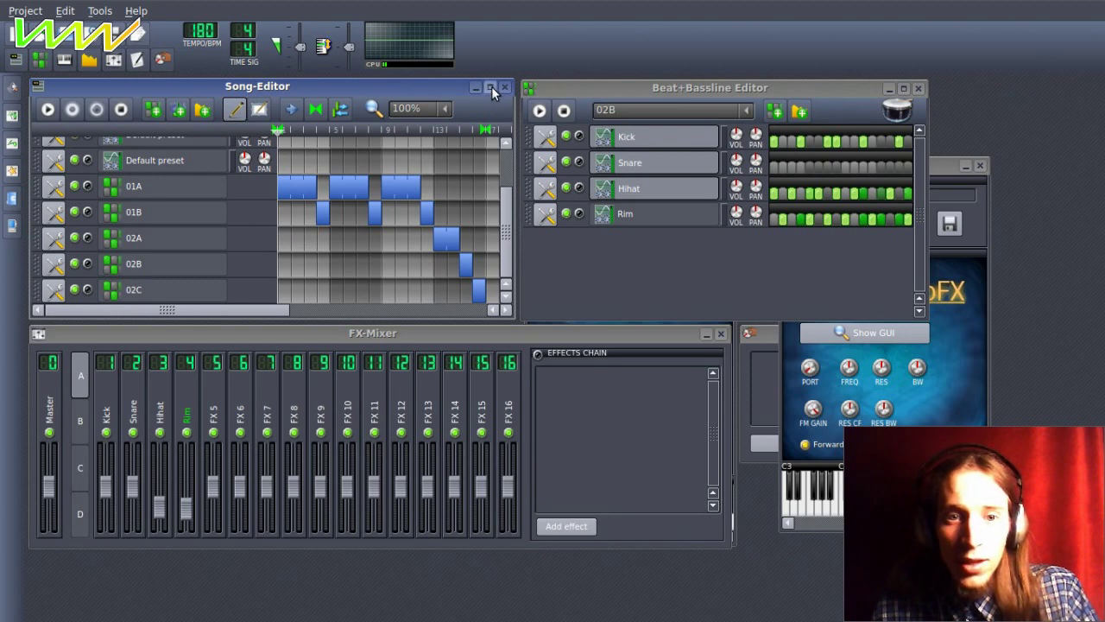
Extend the arrangement with three-bar 01A blocks starting at bars 17, 21, 25 and 29, plus a 01B block in bar 20.
left_click_drag(291, 317, 314, 323)
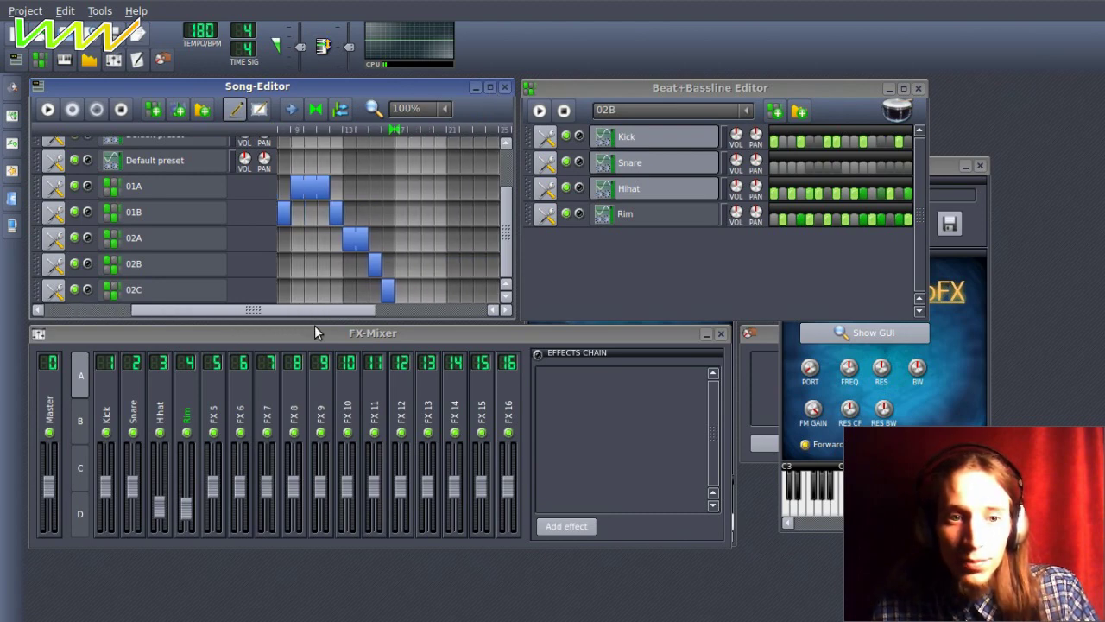
left_click_drag(313, 188, 453, 185, "ctrl")
left_click_drag(318, 310, 383, 317)
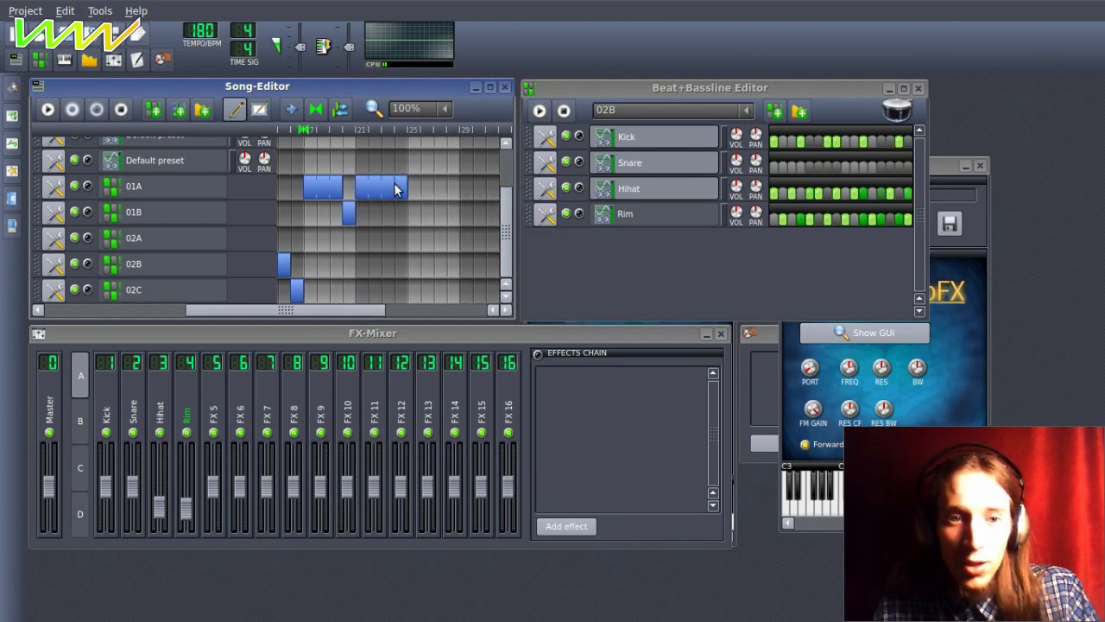
left_click(407, 190)
left_click_drag(391, 201, 496, 192)
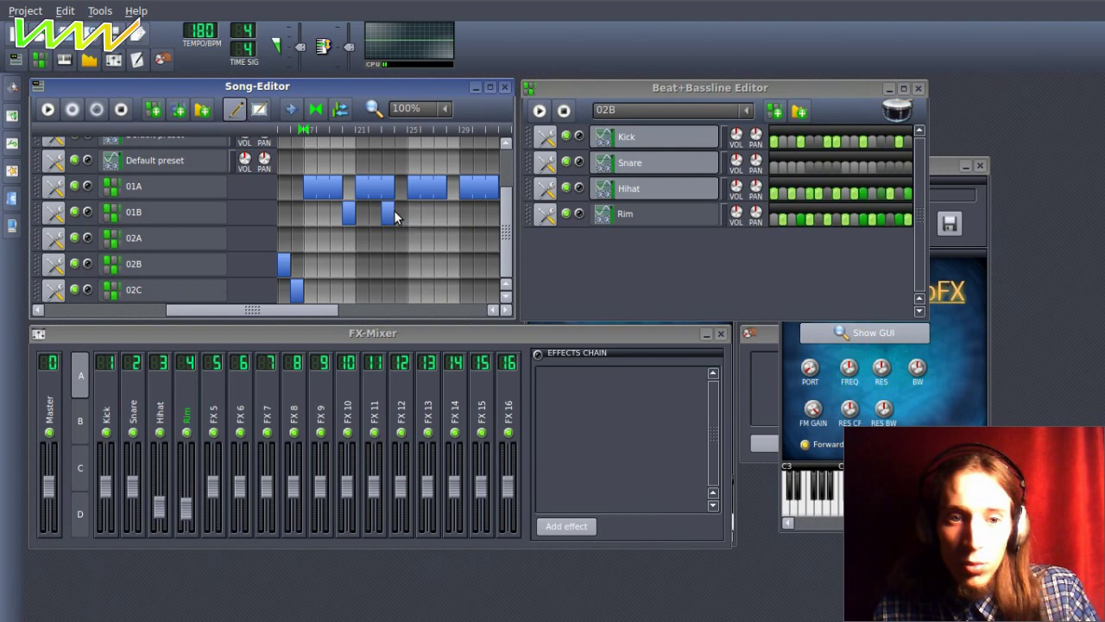
Place 01B blocks in bars 24, 28 and 32 and move the loop end point to bar 33.
left_click_drag(395, 211, 407, 211)
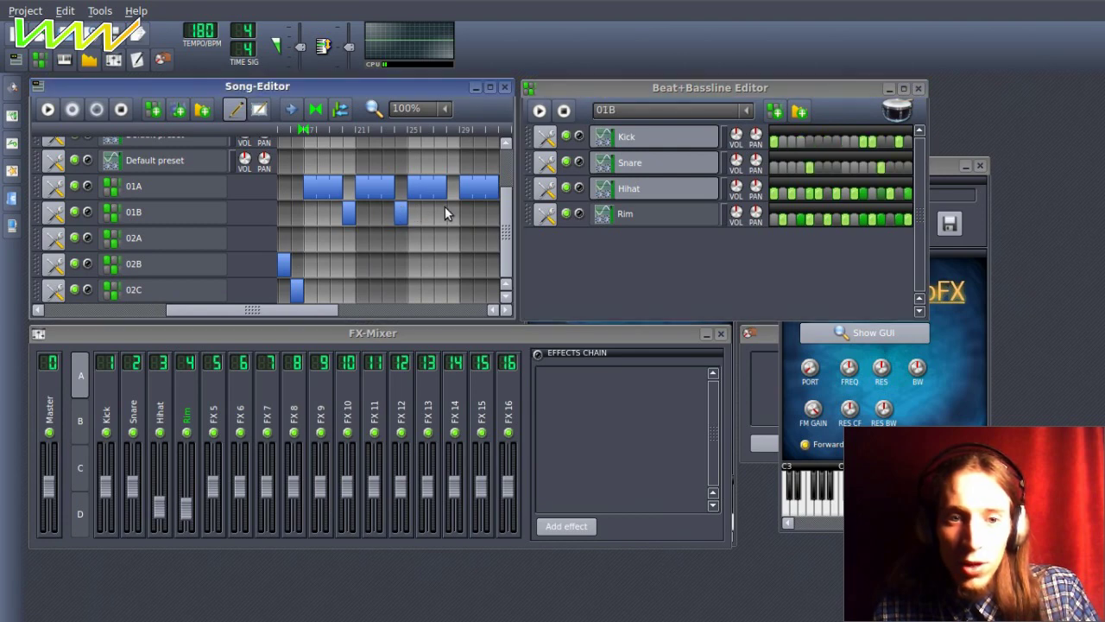
left_click_drag(326, 309, 369, 312)
left_click(440, 212)
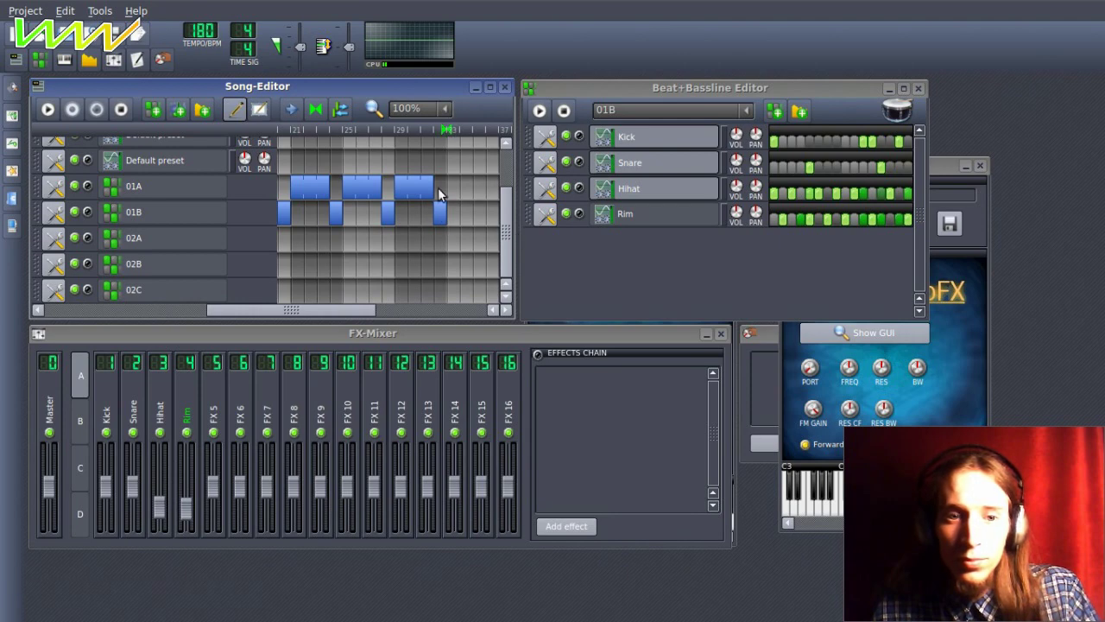
Remove the 01B block in bar 32 and replace the 01A blocks in bars 25–27 and 29–31 with 02A blocks.
mouse_move(360, 308)
left_mouse_down()
mouse_move(260, 309)
mouse_move(287, 298)
mouse_move(357, 304)
left_mouse_up()
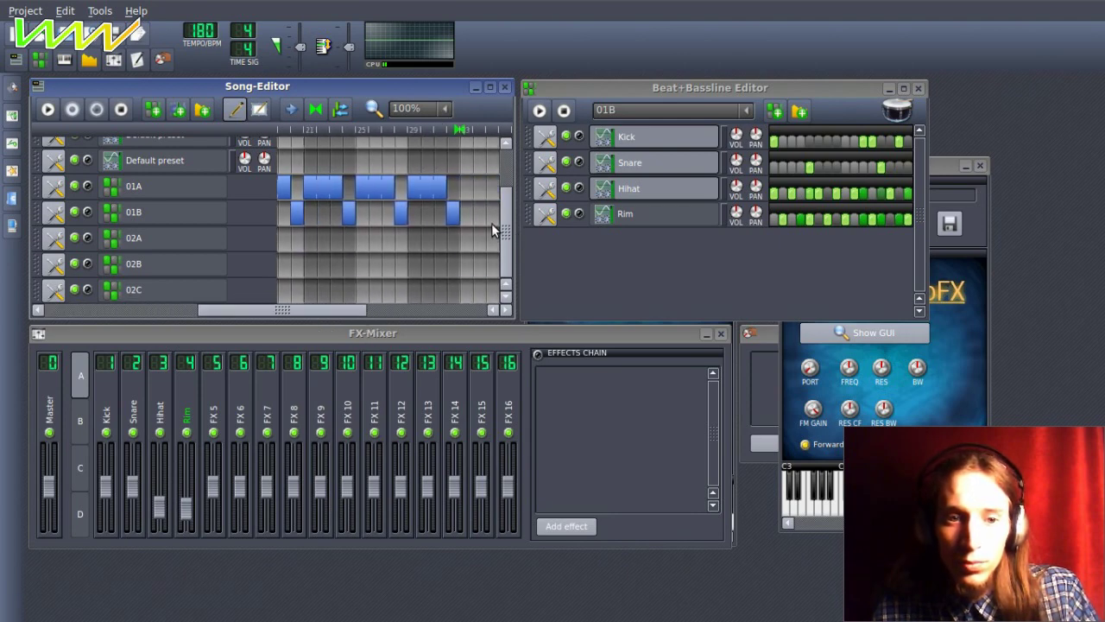
middle_click(454, 215)
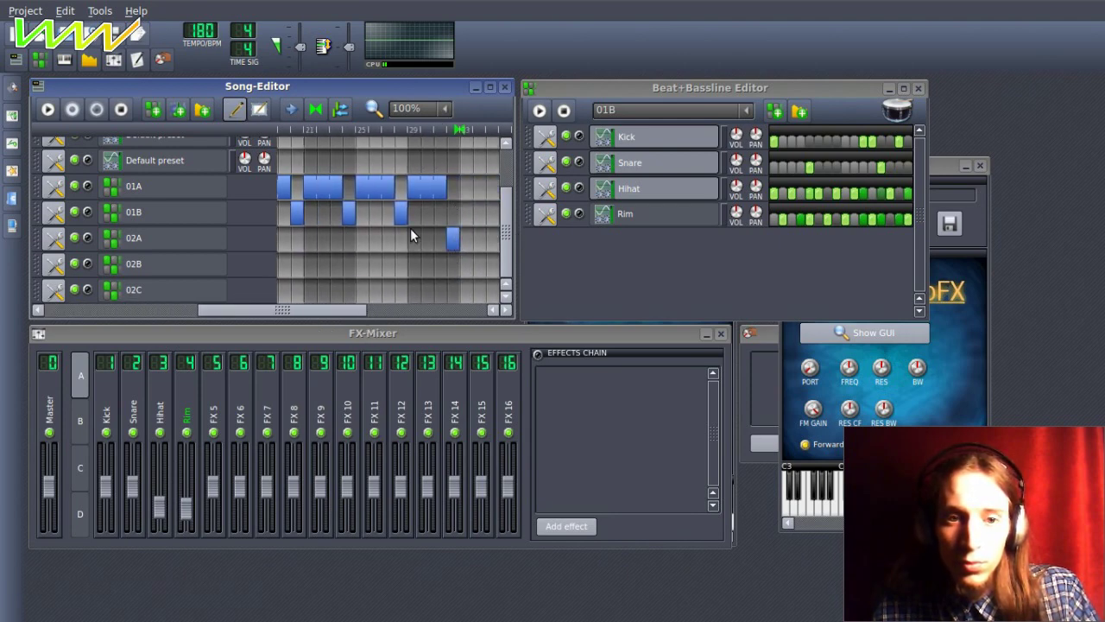
left_click_drag(348, 307, 329, 309)
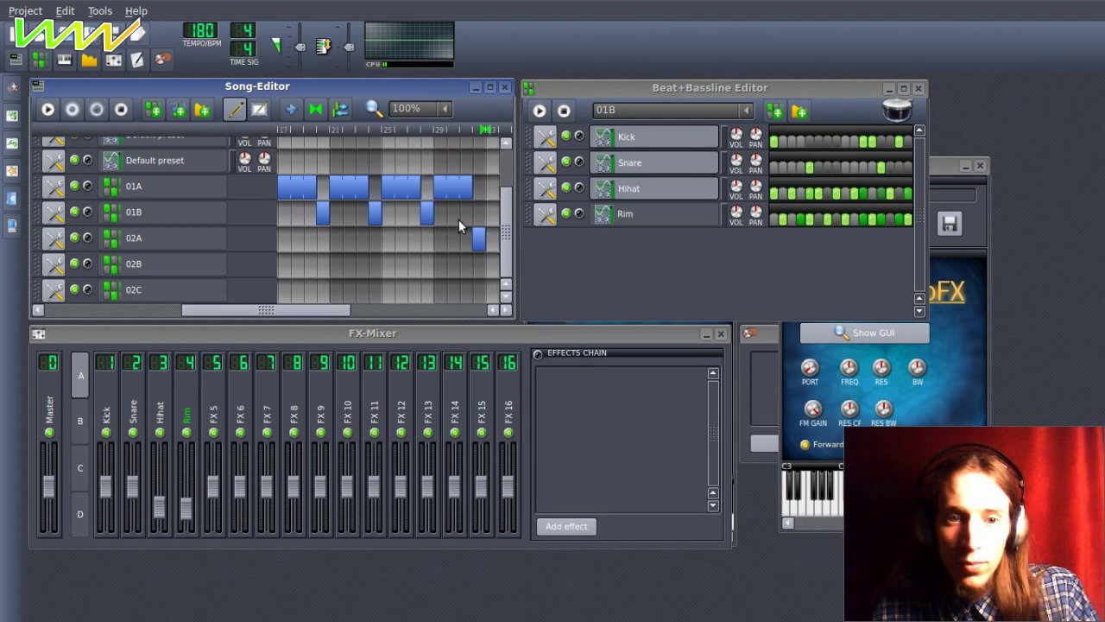
left_click_drag(414, 237, 439, 238, "ctrl")
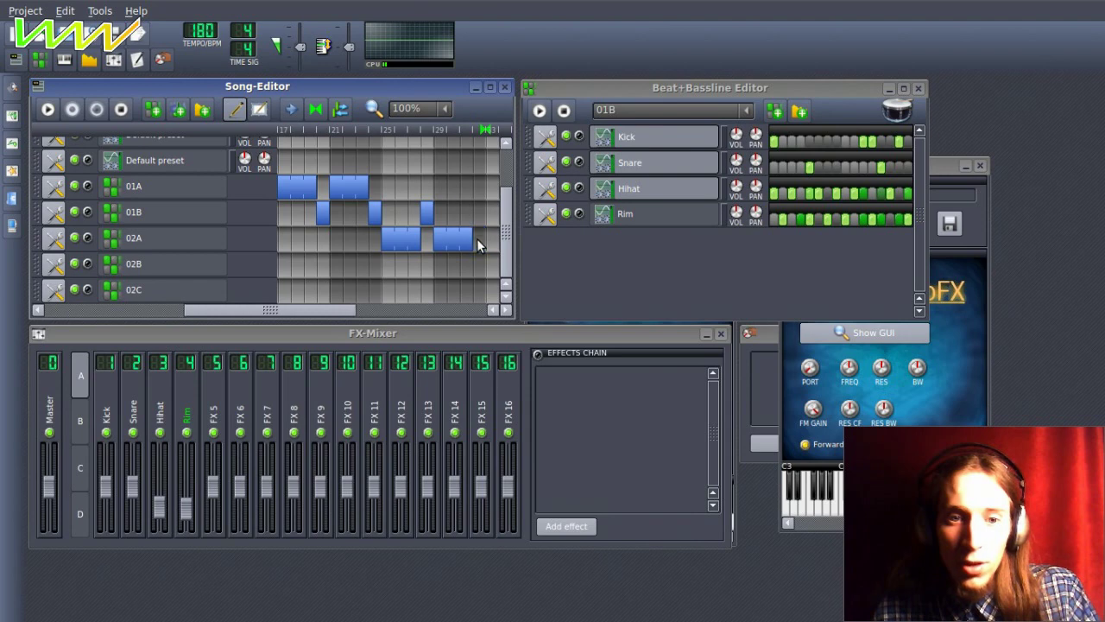
Replace the 01B block in bar 24 with a 02B block.
left_click_drag(349, 309, 324, 320)
left_click(388, 273)
left_click_drag(256, 309, 221, 320)
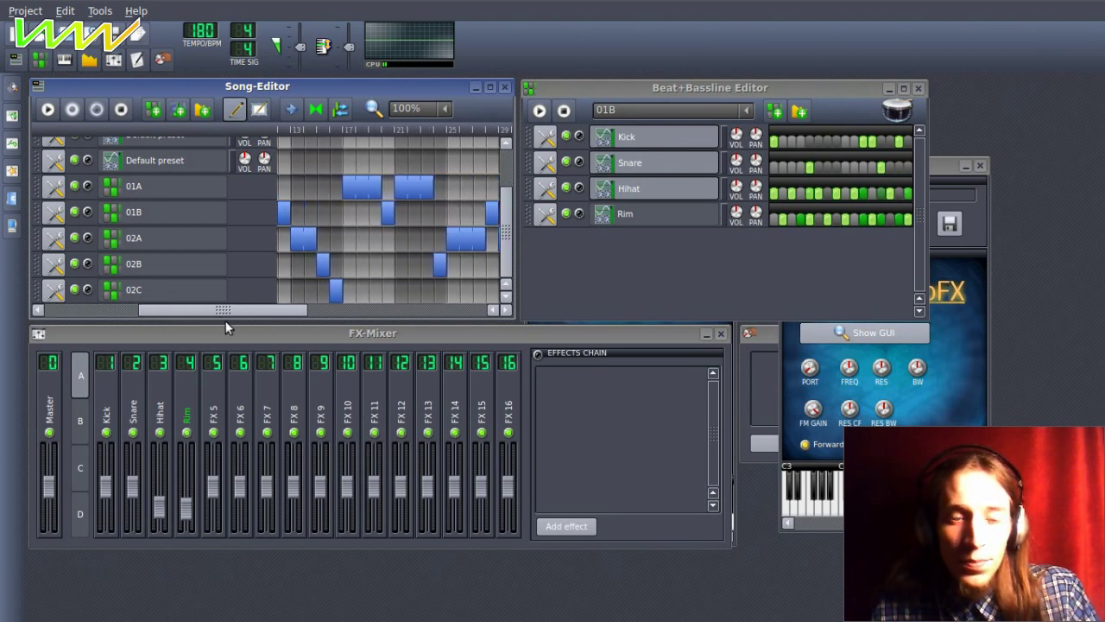
Rename the first Default preset track and the FX 5 mixer channel to Bass.
scroll(338, 223, "up", 3)
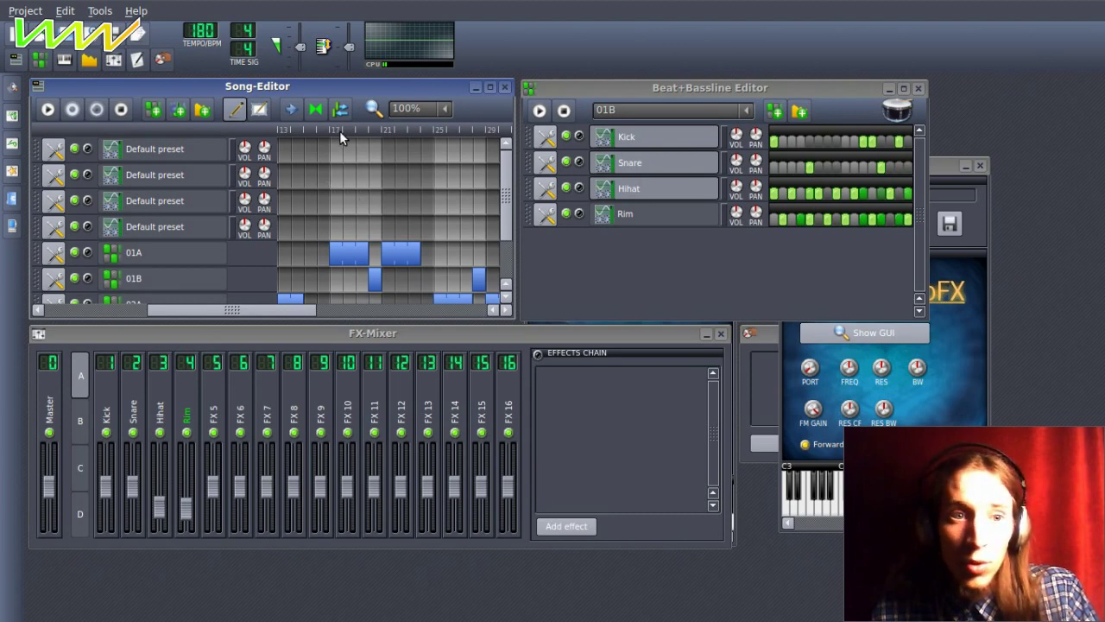
double_click(176, 153)
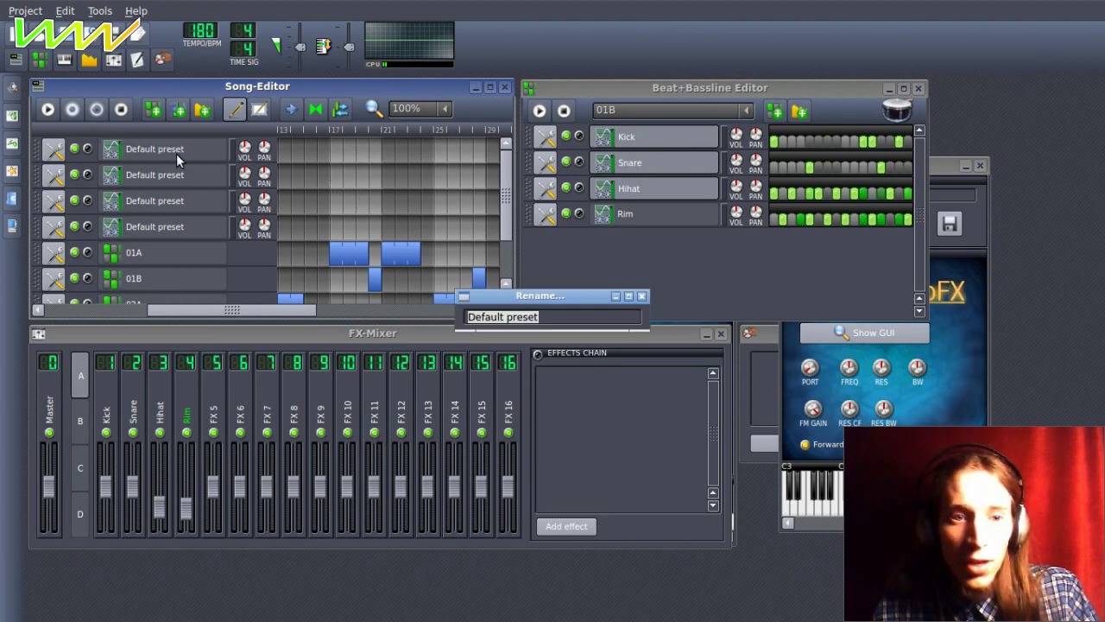
type("Bass")
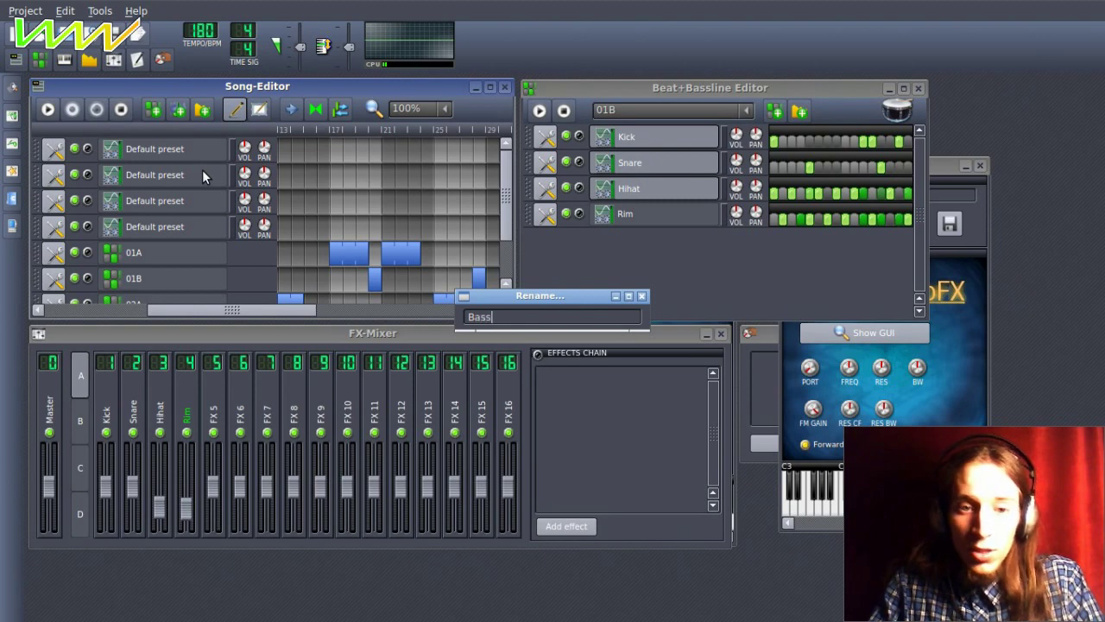
key("Return")
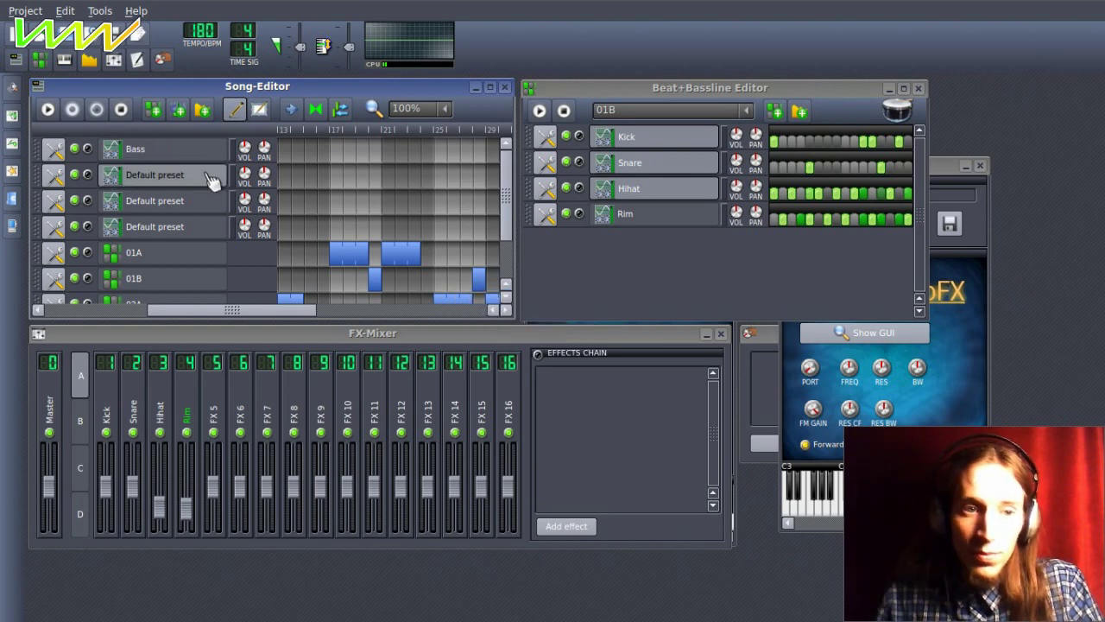
double_click(213, 423)
type("Bass")
key("Return")
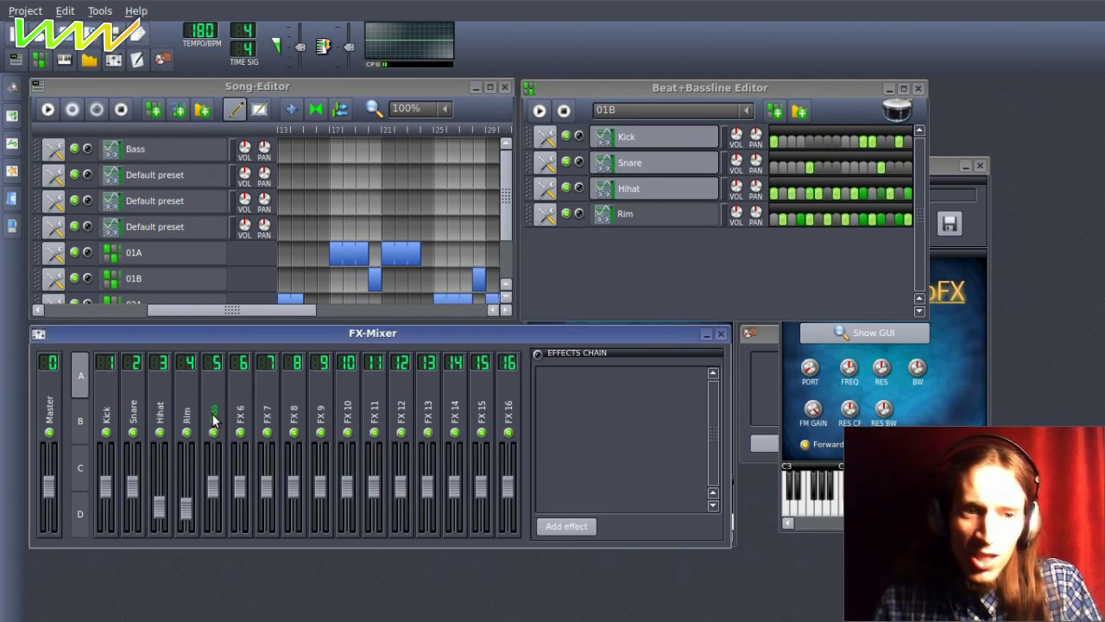
Assign the Bass instrument to the Bass mixer channel and close its window.
left_click_drag(188, 176, 198, 160)
left_click_drag(35, 176, 36, 161)
left_click(187, 155)
scroll(343, 228, "up", 6)
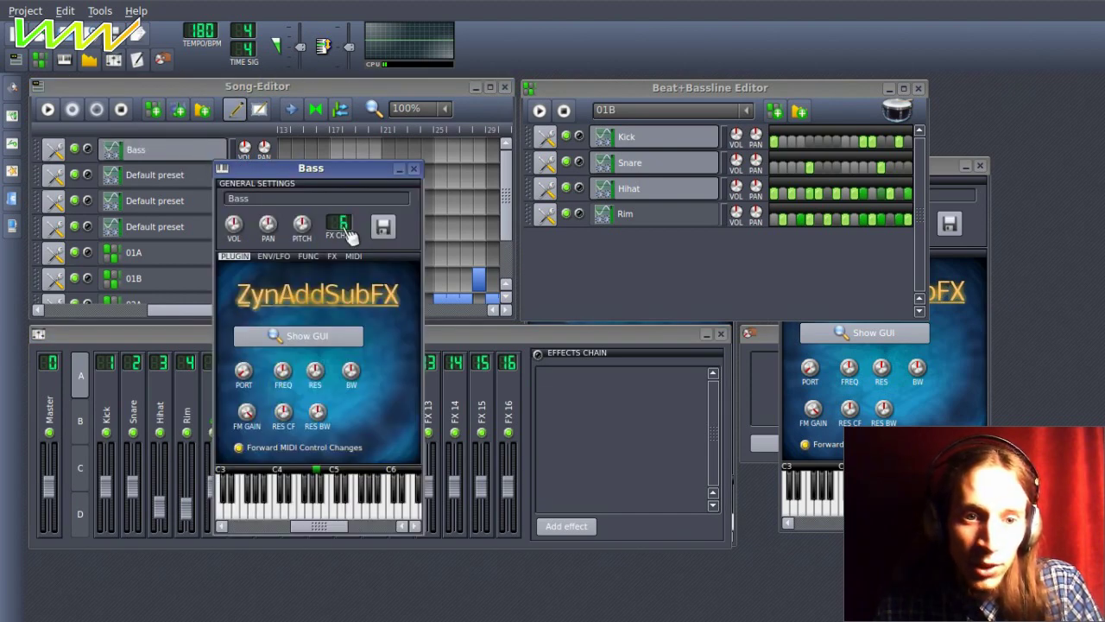
left_click(413, 169)
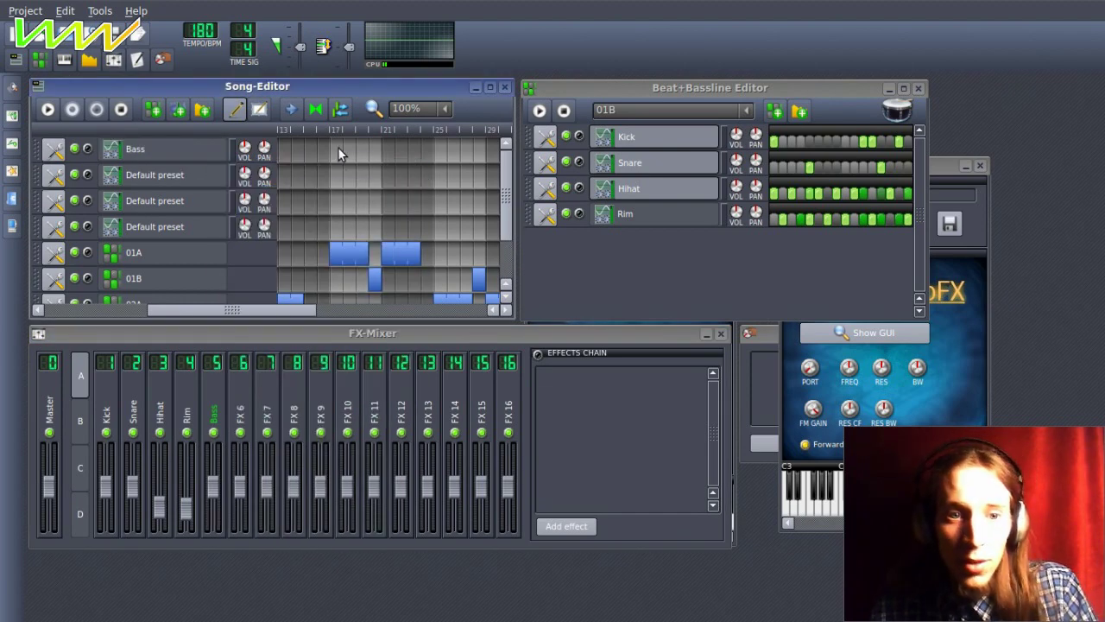
Create a pattern at bar 17 of the Bass track and open it in the Piano-Roll.
left_click_drag(303, 313, 277, 309)
scroll(436, 229, "down", 3)
scroll(423, 246, "up", 3)
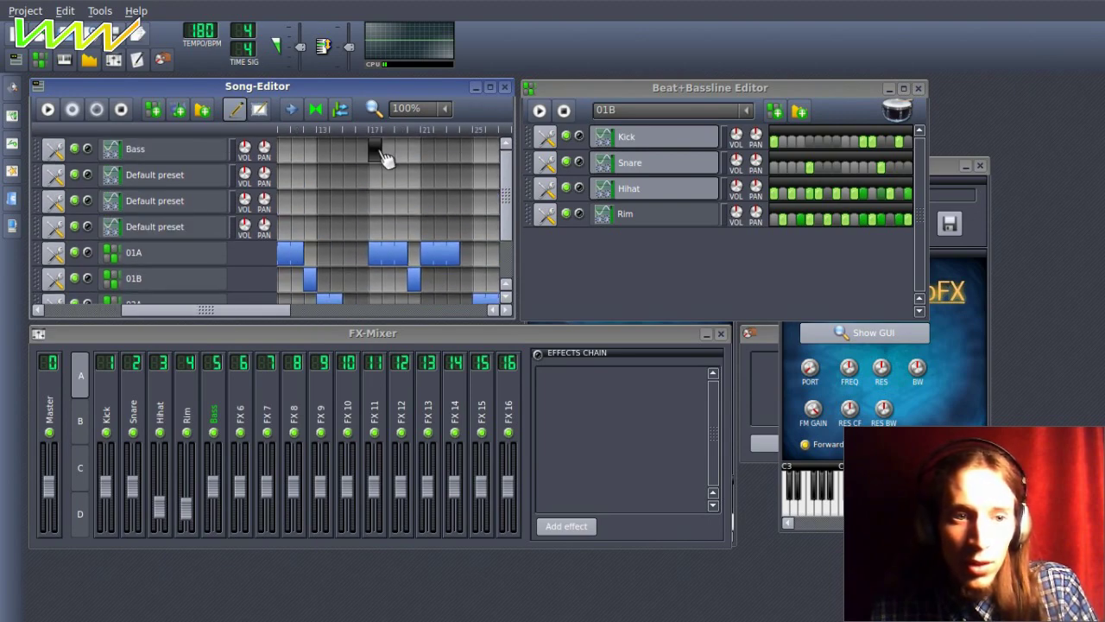
double_click(381, 155)
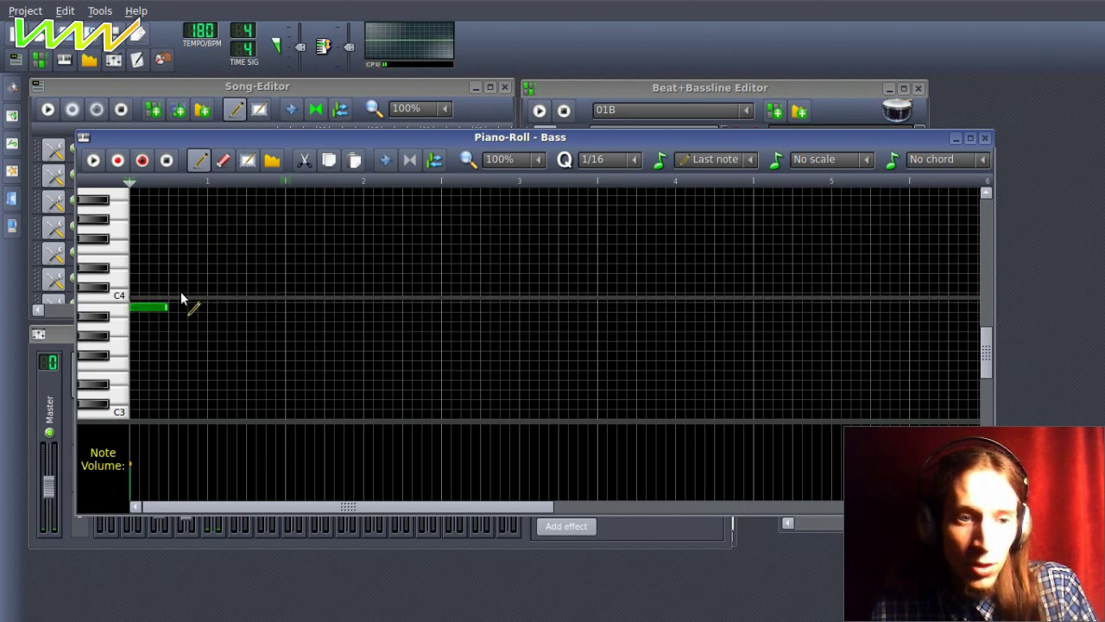
Replace the long first note with an eighth-note B3, and add eighth notes B4 on beat 2 and A4 right after it.
left_click(141, 310)
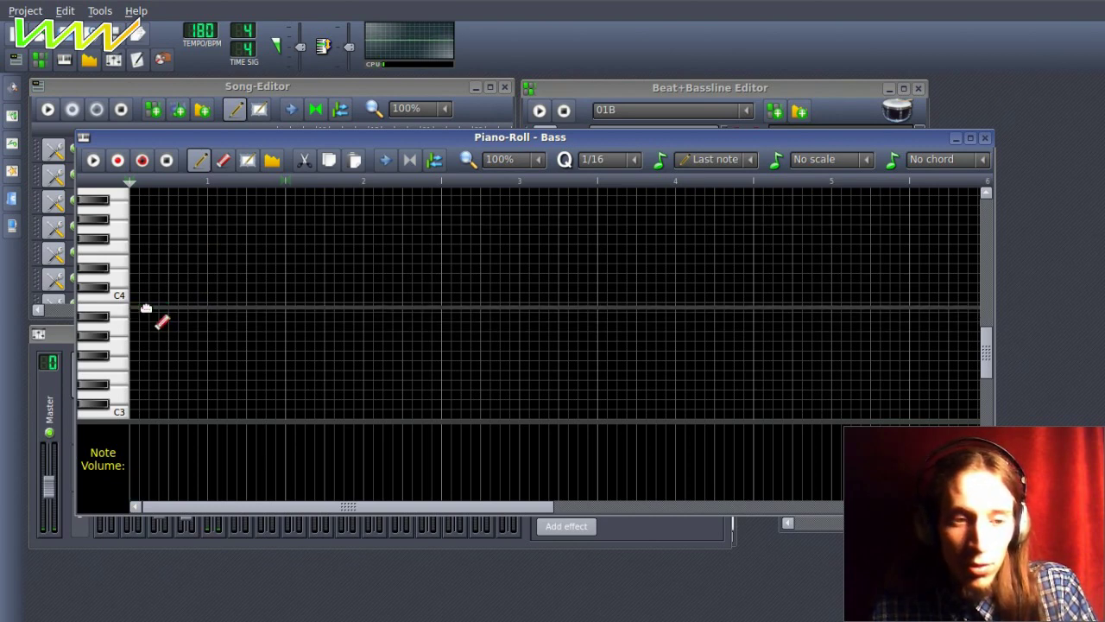
left_click(145, 309)
left_click_drag(159, 312, 137, 309)
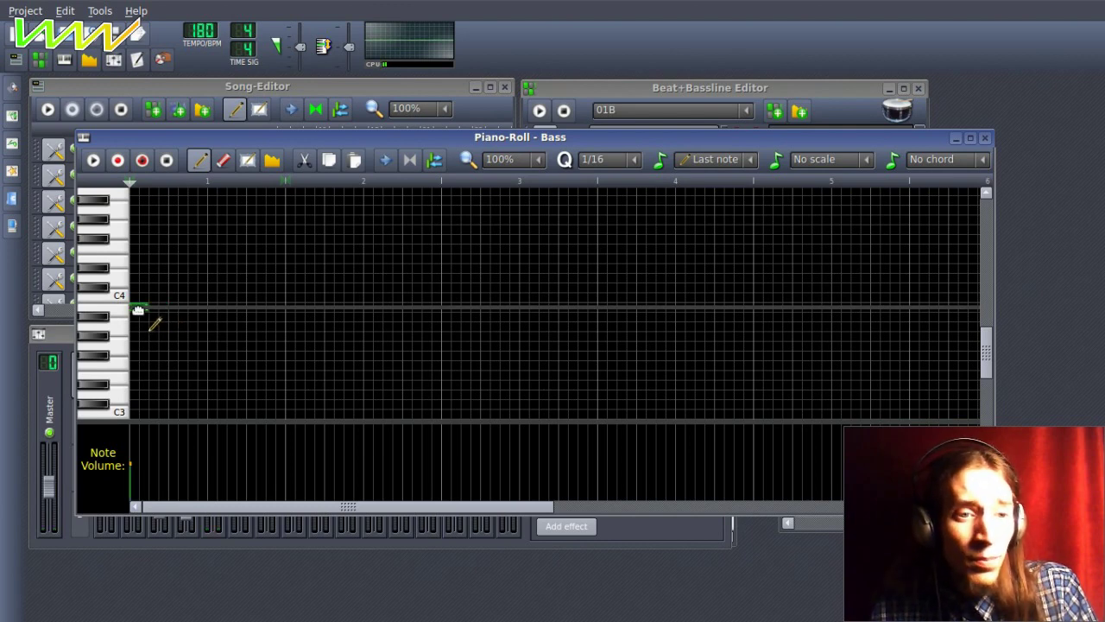
scroll(168, 227, "up", 1)
left_click(169, 229)
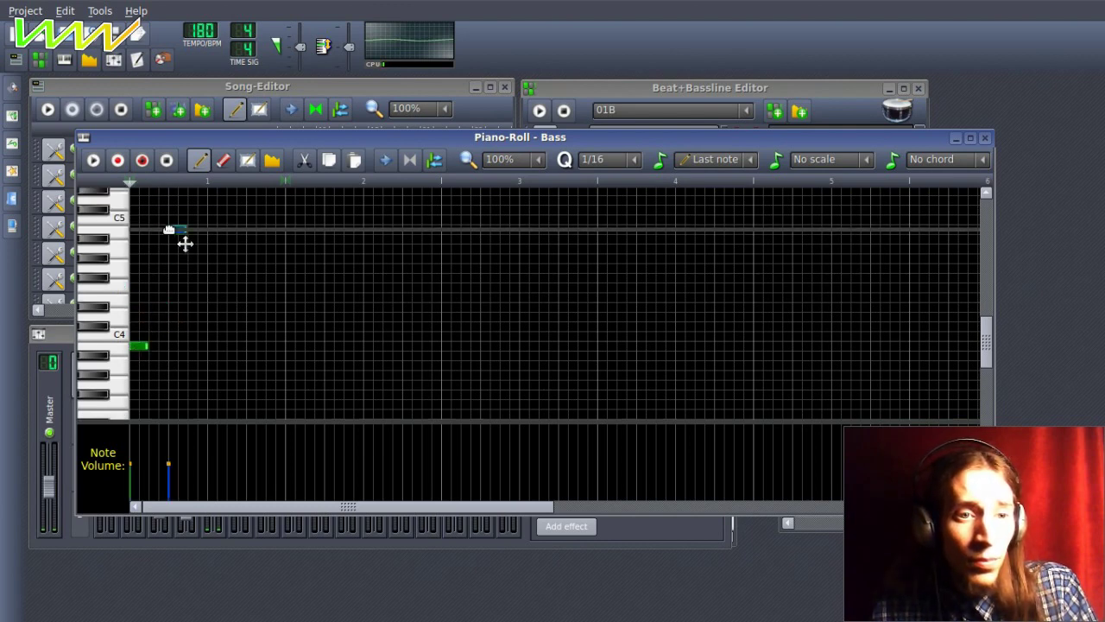
left_click(198, 251)
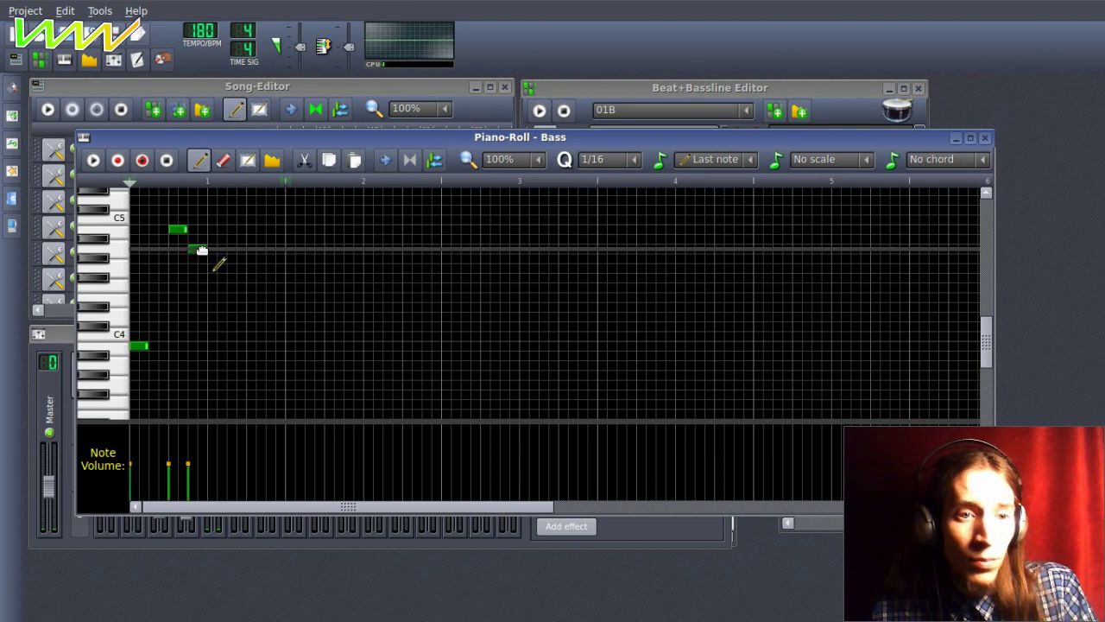
Lengthen the A4 note to three sixteenths, add an F#4 directly after it, and play the pattern.
mouse_move(206, 250)
left_mouse_down()
mouse_move(217, 251)
mouse_move(225, 281)
left_mouse_up()
left_click(220, 278)
key("space")
key("space")
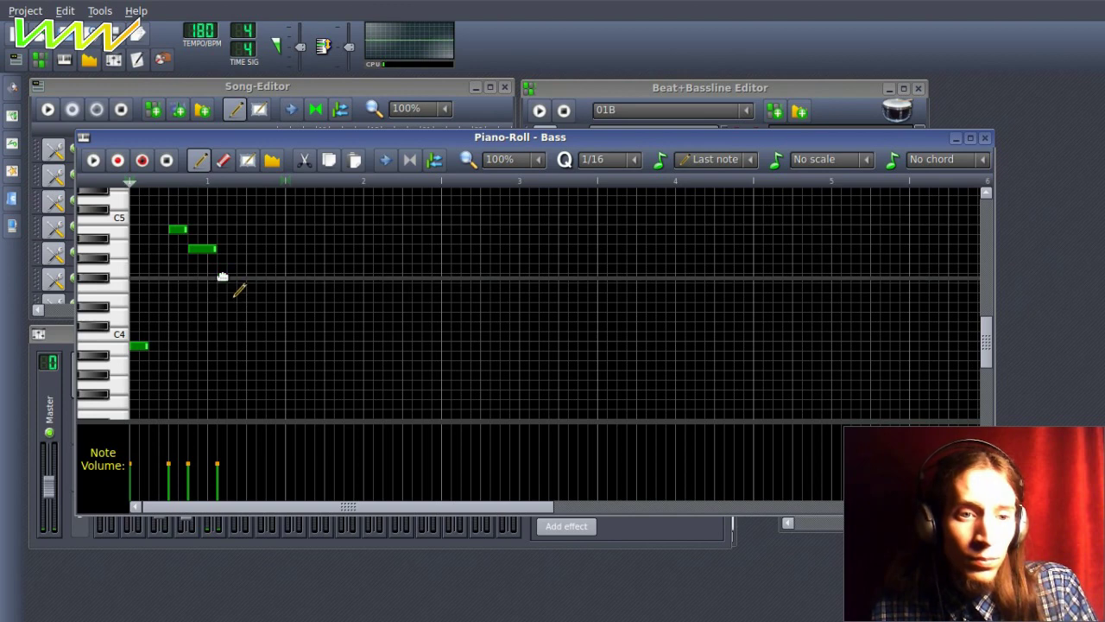
Shift the F#4 two sixteenths later as an eighth note, extend the A4 to meet it, and play the pattern.
left_click(227, 277)
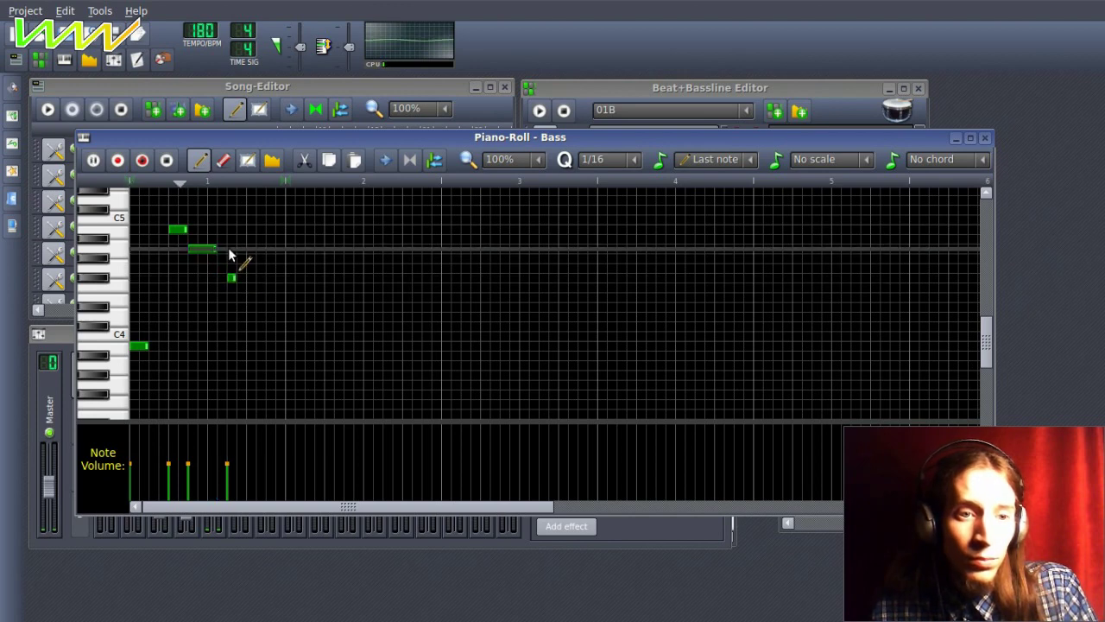
left_click_drag(217, 251, 229, 253)
left_click(242, 269)
right_click(244, 270)
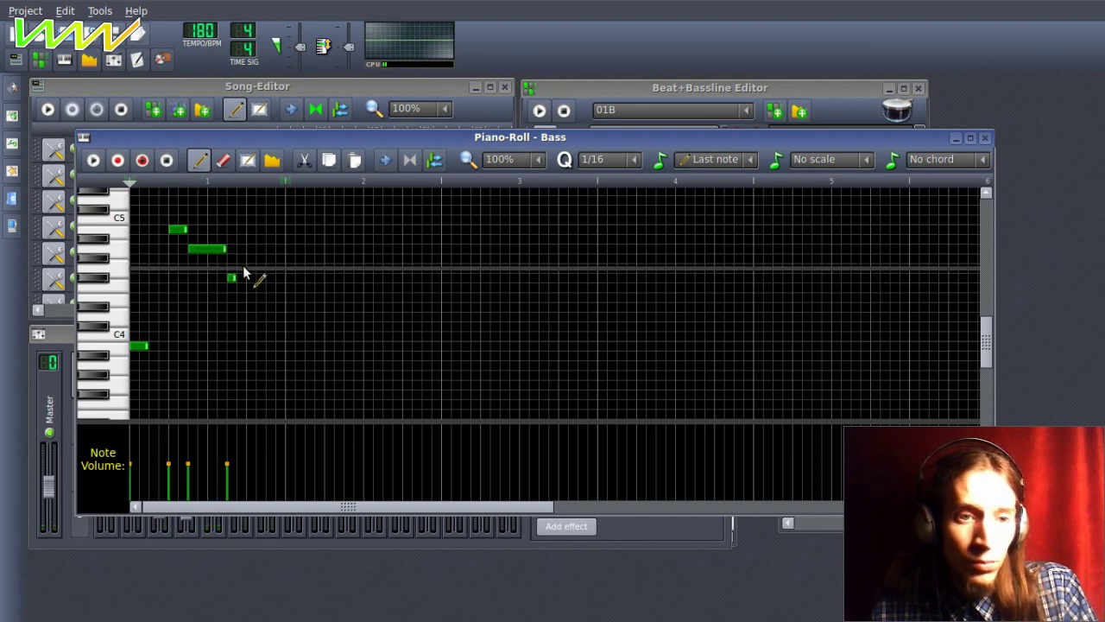
mouse_move(234, 280)
left_mouse_down()
mouse_move(246, 280)
mouse_move(242, 254)
left_mouse_up()
left_click_drag(234, 278, 245, 279)
key("space")
right_click(279, 249)
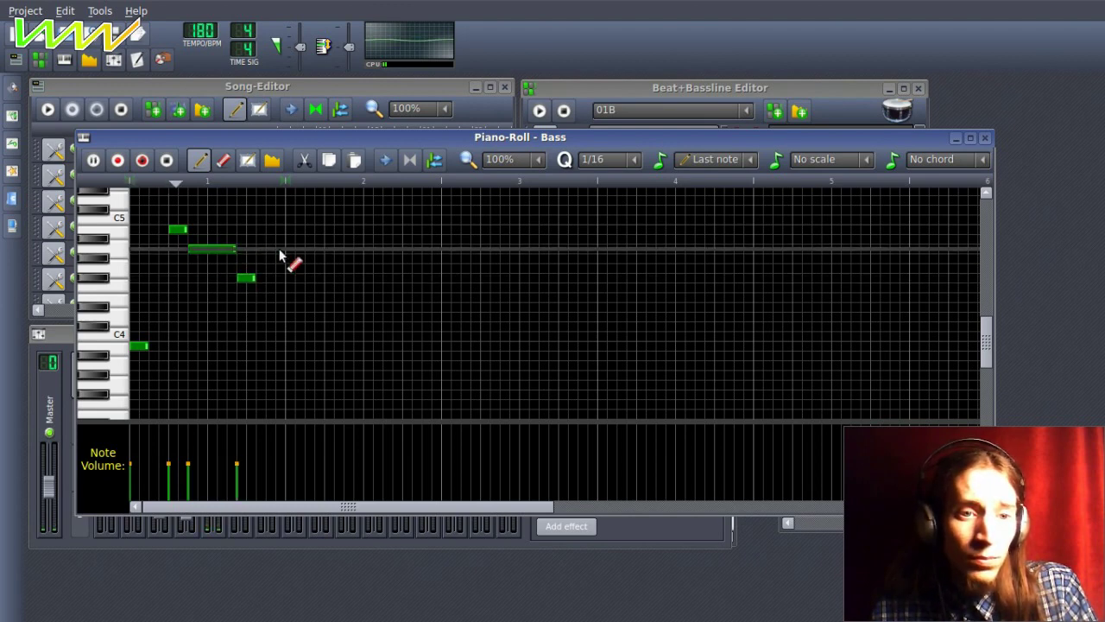
key("space")
Copy the four-note bass figure from bar 1 into bars 2 and 3 of the pattern.
key("shift+s")
key("ctrl+a")
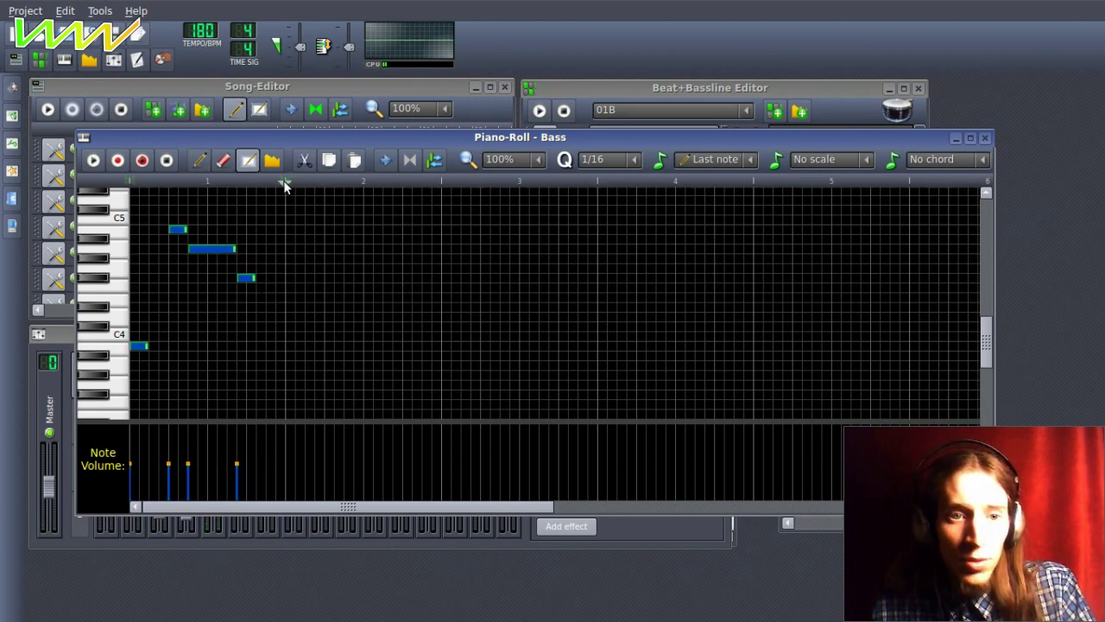
left_click(285, 183)
key("ctrl+c")
key("ctrl+v")
key("shift+d")
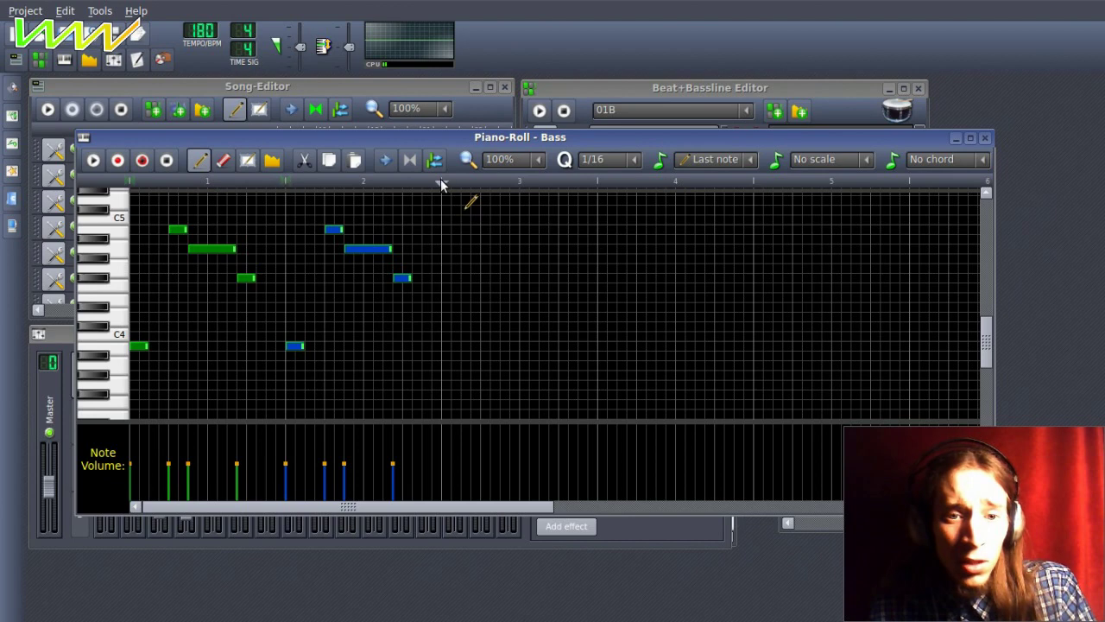
left_click(440, 183)
key("ctrl+v")
left_click(657, 210)
right_click(658, 210)
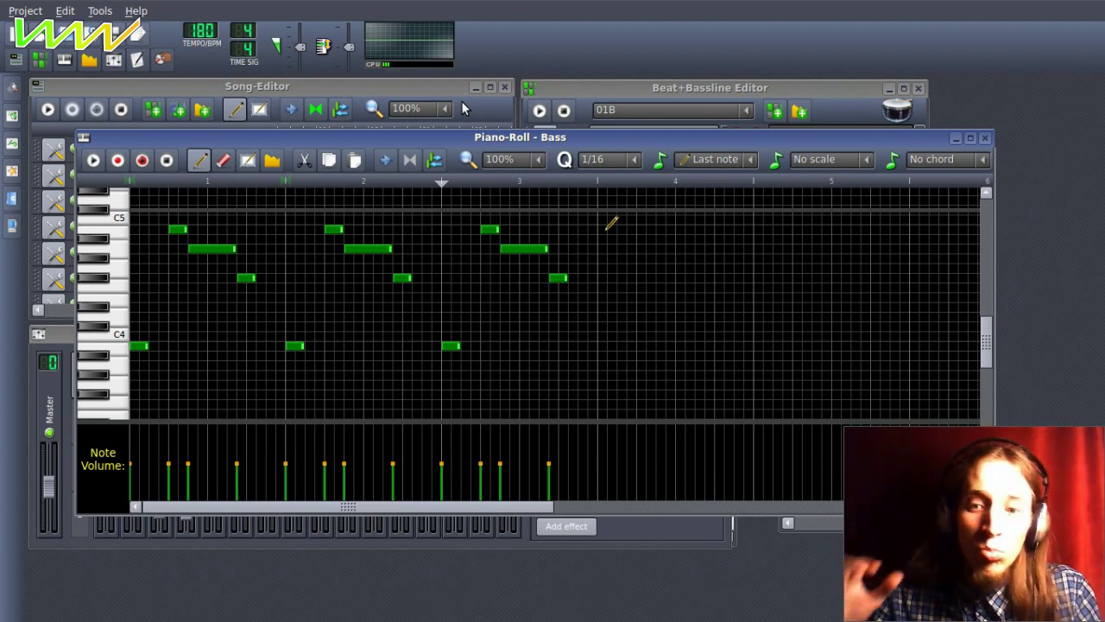
Move the F#4 in bar 1 one sixteenth later, extend the A4 up to it, and play the result.
key("space")
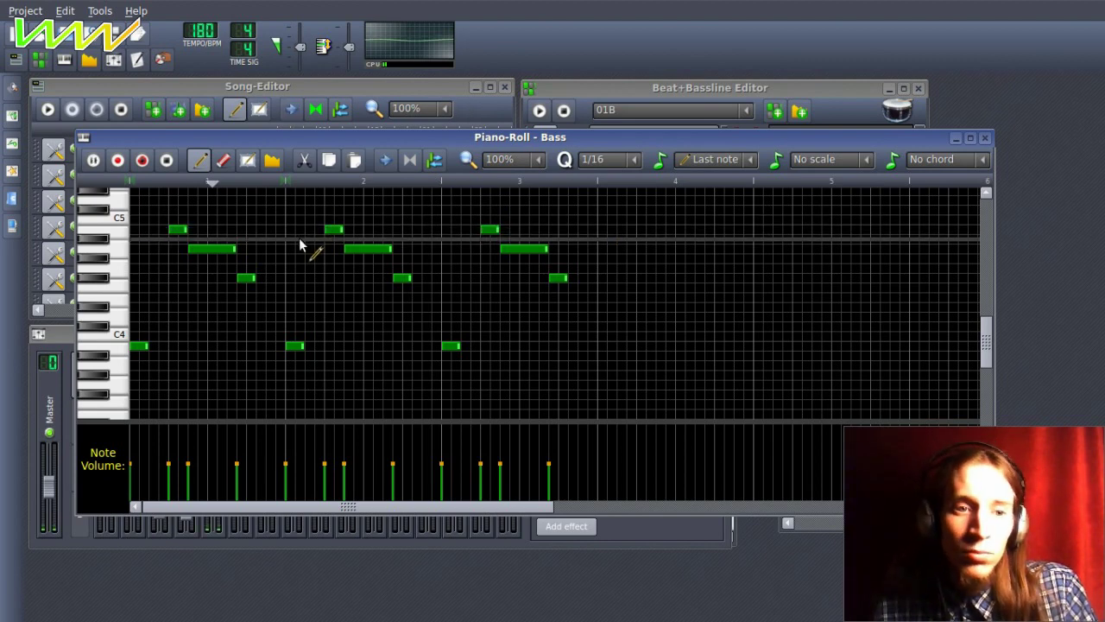
key("space")
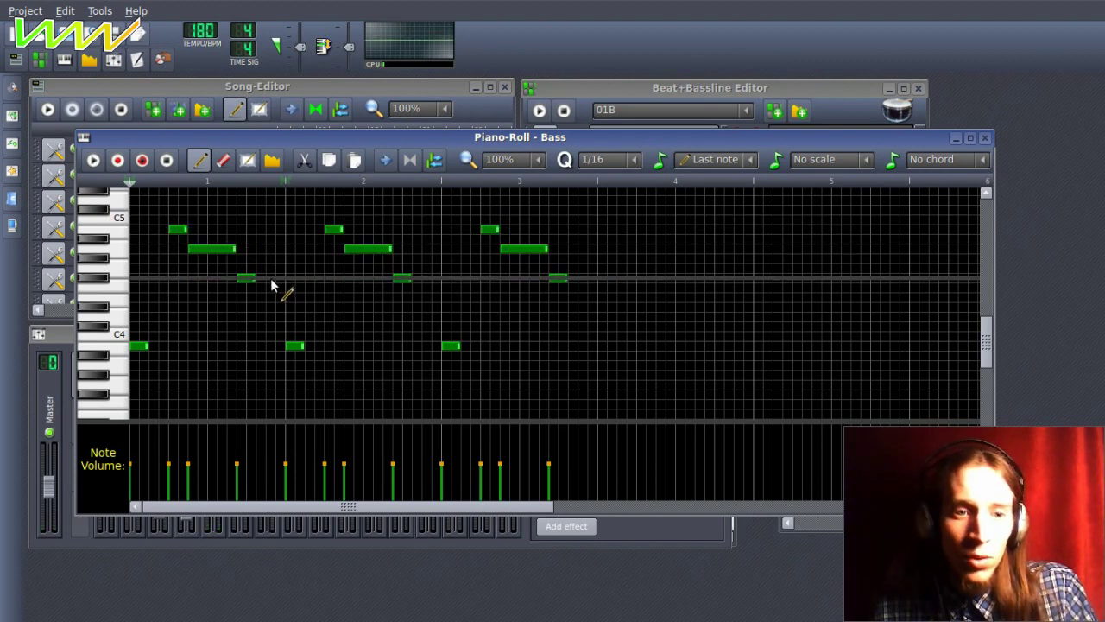
key("space")
key("space")
left_click_drag(245, 279, 254, 279)
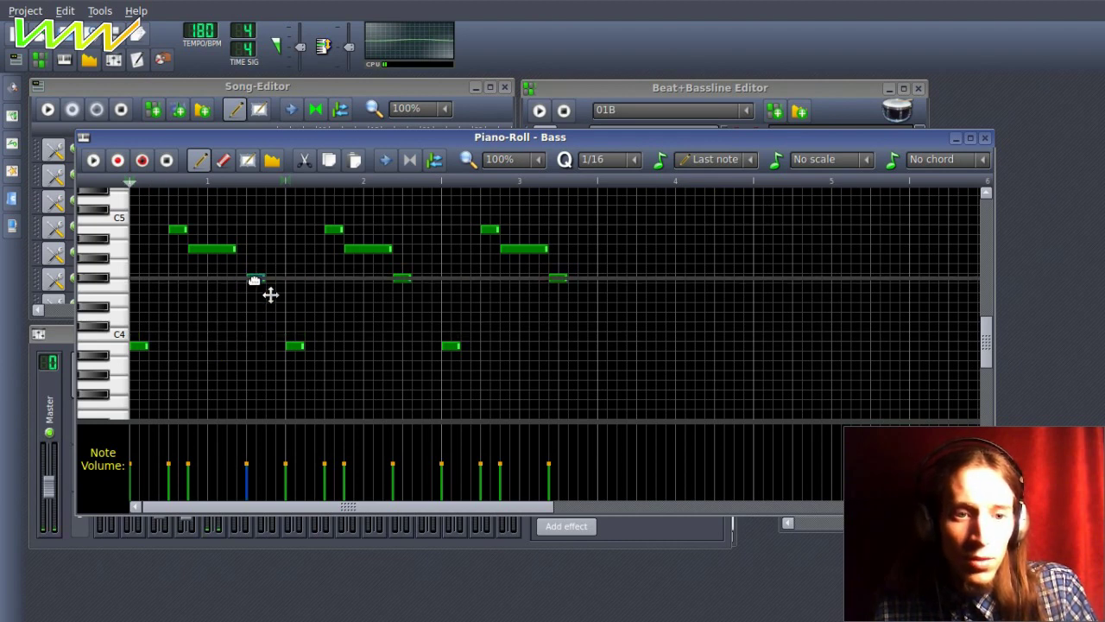
left_click(243, 252)
right_click(242, 251)
left_click_drag(236, 250, 247, 250)
key("space")
key("space")
Replace the outdated copies in bars 2 and 3 with copies of the adjusted four-note figure from bar 1.
left_click_drag(334, 226, 588, 359)
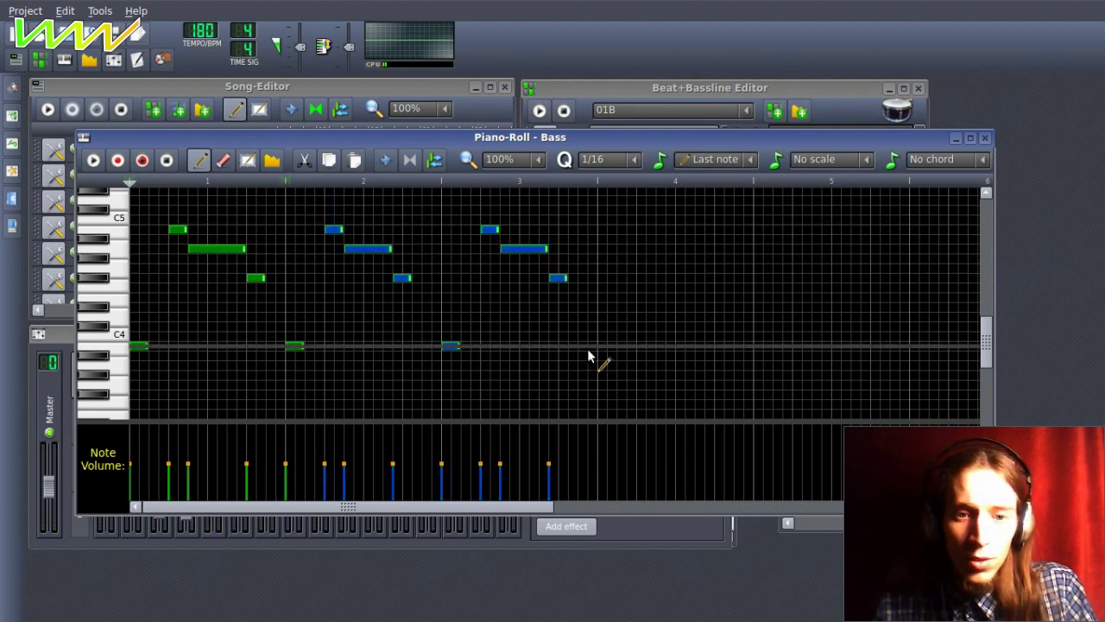
key("Delete")
key("ctrl+a")
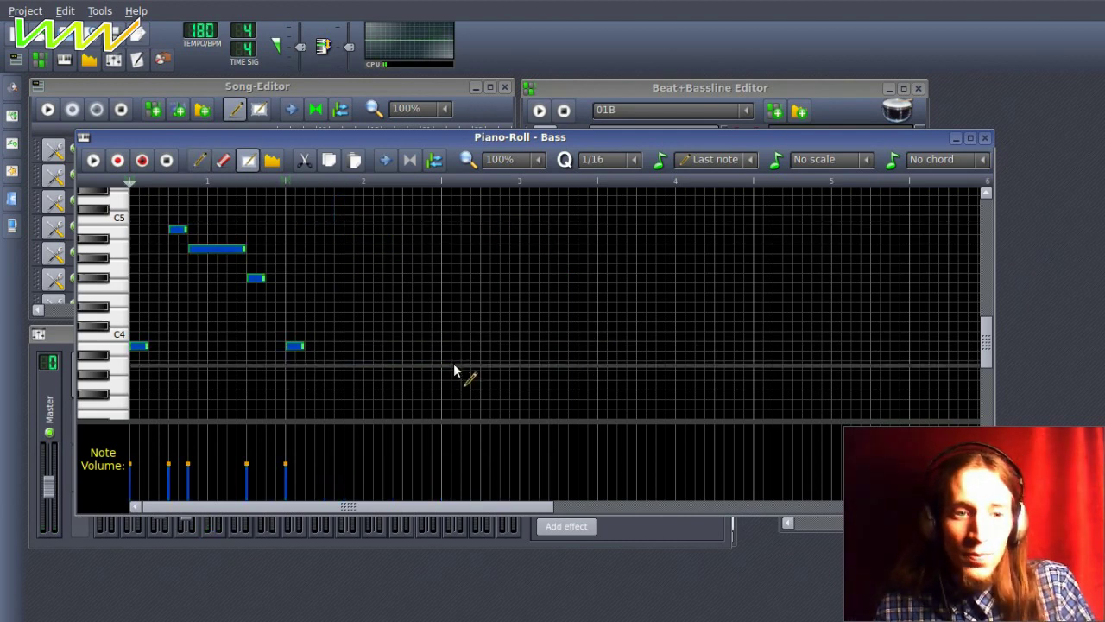
right_click(300, 349)
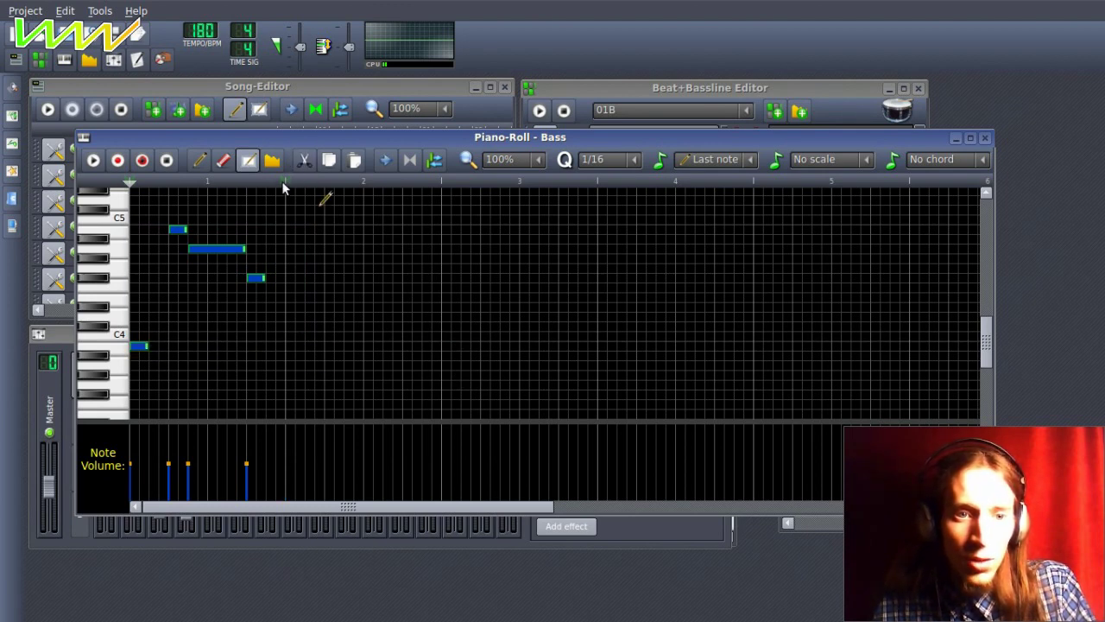
key("ctrl+v")
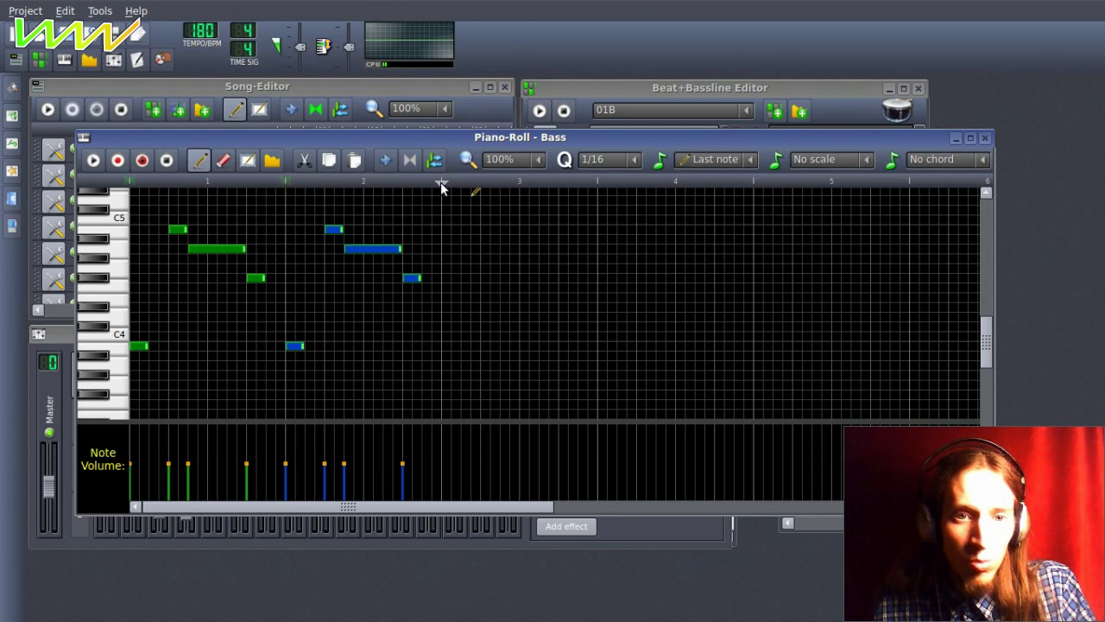
key("ctrl+v")
key("ctrl+v")
left_click(699, 218)
right_click(699, 219)
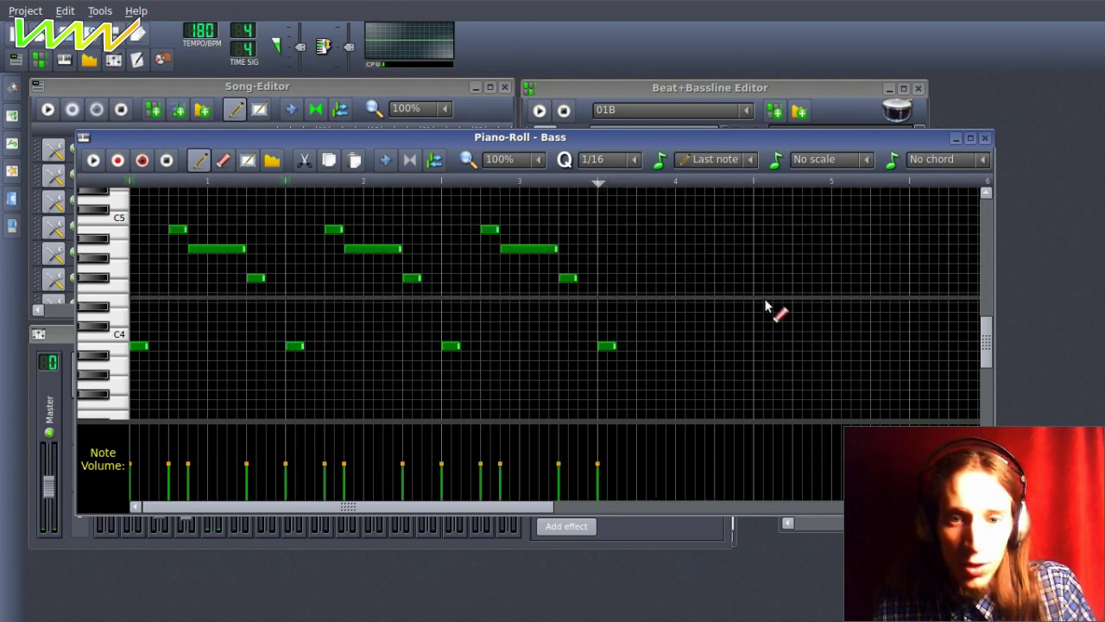
Play the pattern and delete the leftover B3 note at the start of bar 4.
key("space")
right_click(606, 346)
left_click(619, 336)
right_click(618, 337)
right_click(618, 337)
key("space")
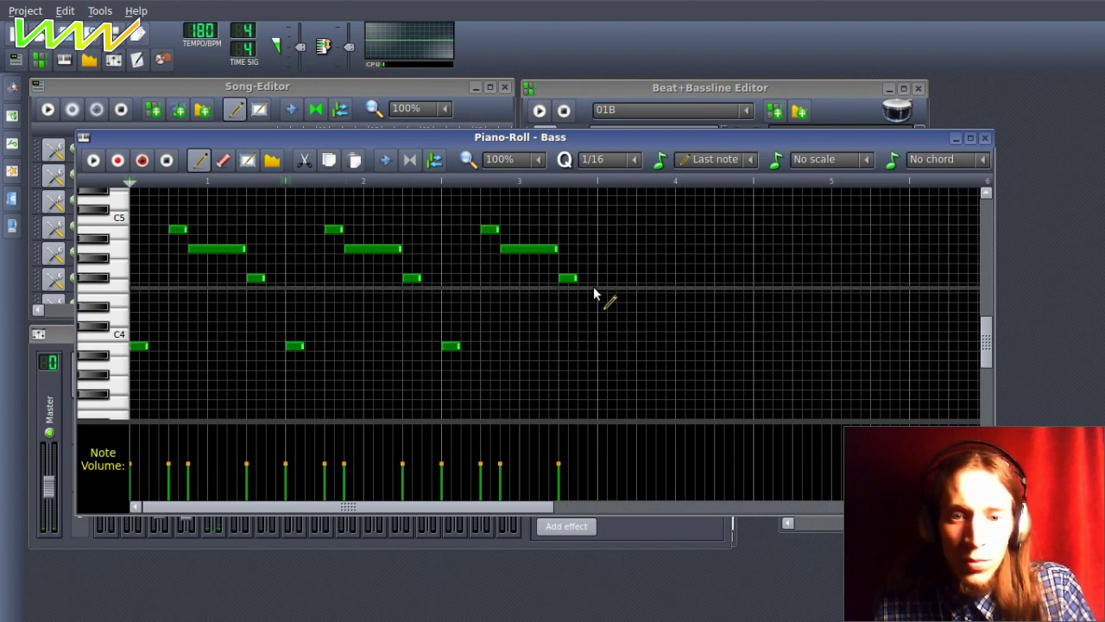
Draw a G#4 on the last sixteenth of bar 3 and an A4 at the start of bar 4.
left_click(580, 306)
right_click(586, 304)
left_click(570, 276)
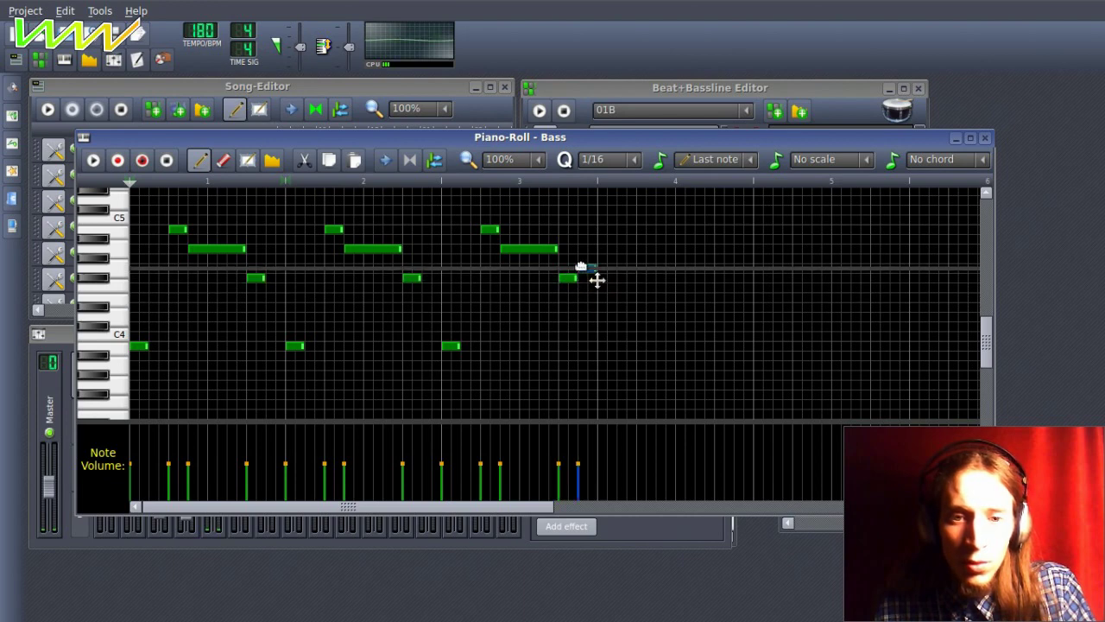
left_click(590, 258)
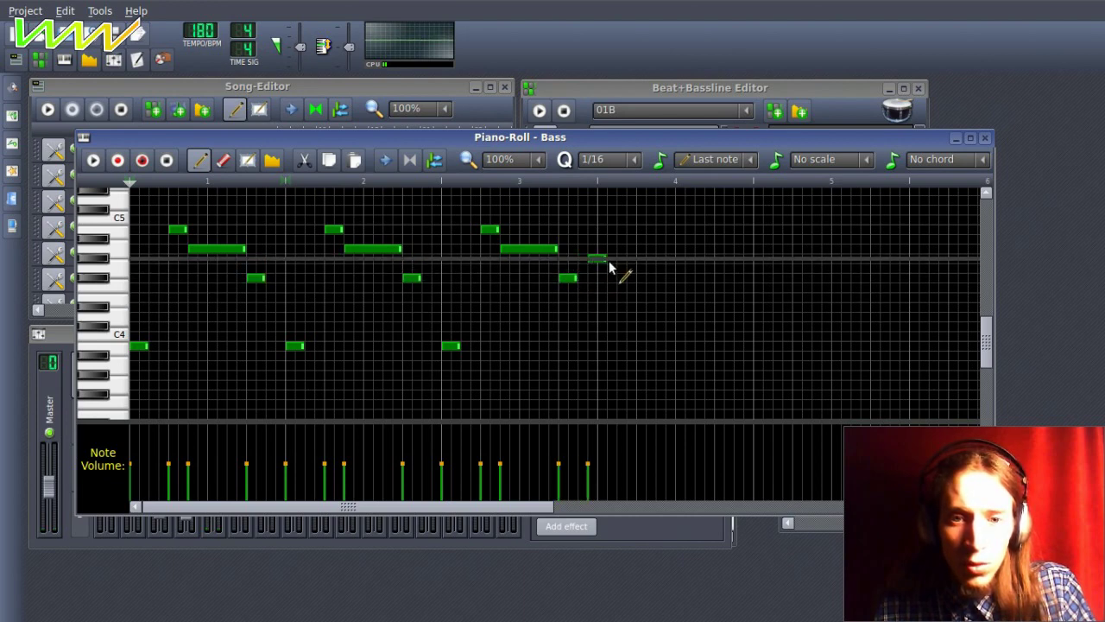
left_click_drag(605, 259, 616, 259)
left_click(607, 248)
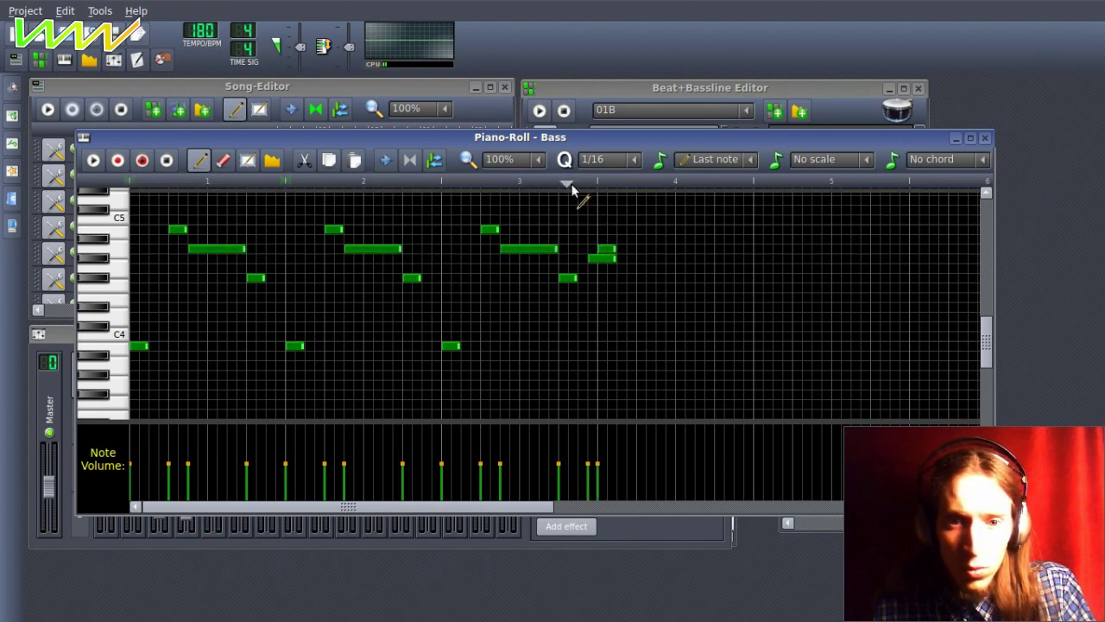
left_click(381, 84)
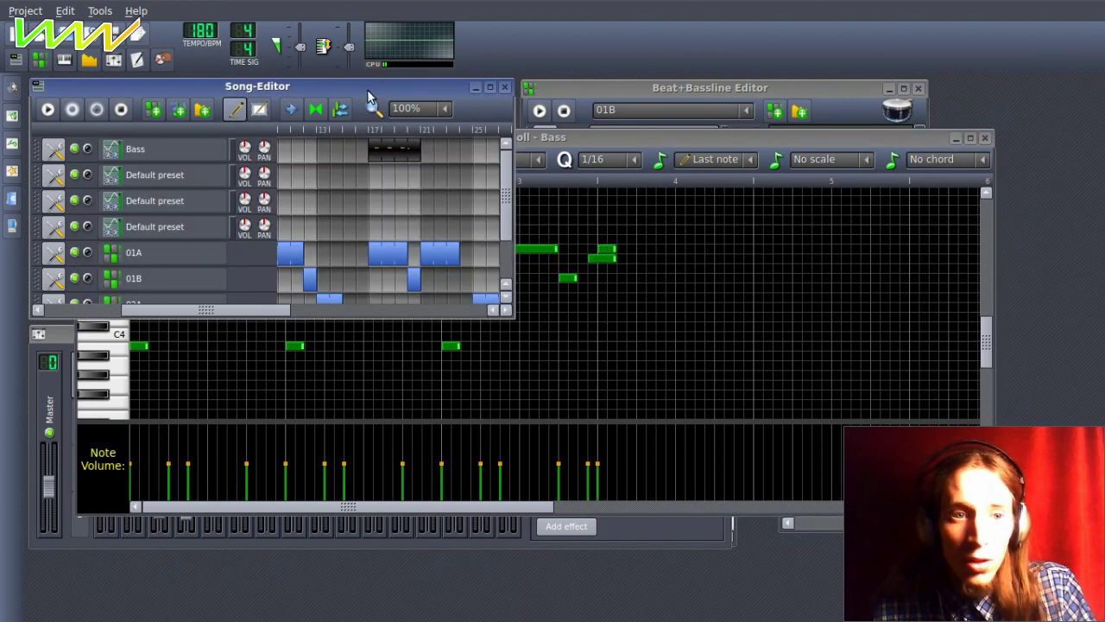
left_click(633, 155)
Shorten the G#4 to an eighth note, duplicate the G#4–A4 pair a quarter note further on, and play the pattern.
left_click_drag(616, 257, 607, 257)
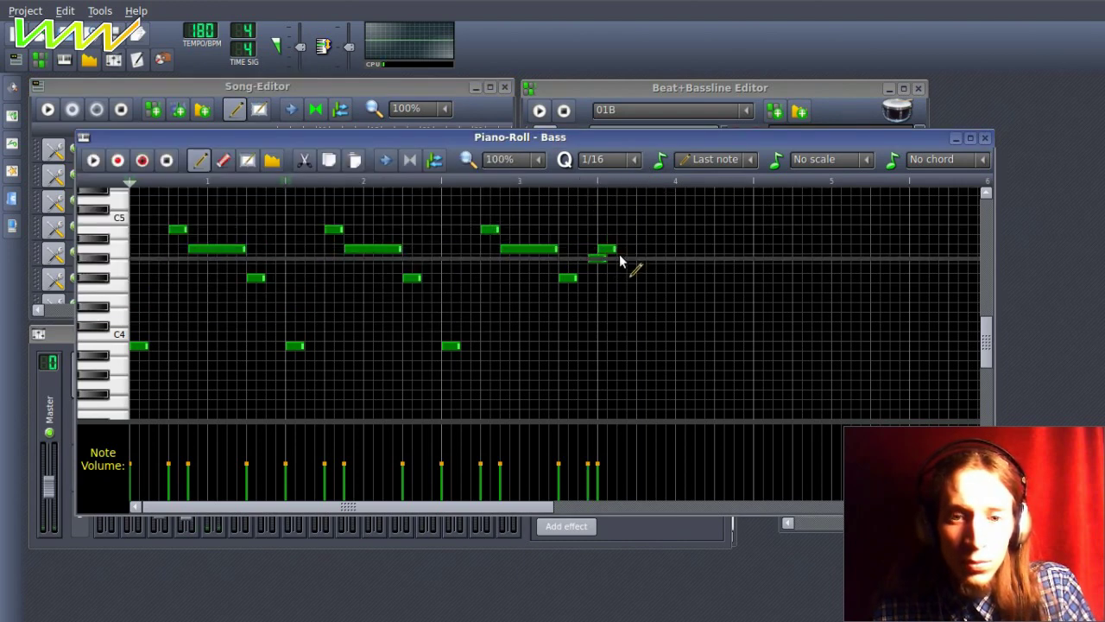
left_click_drag(632, 235, 648, 259)
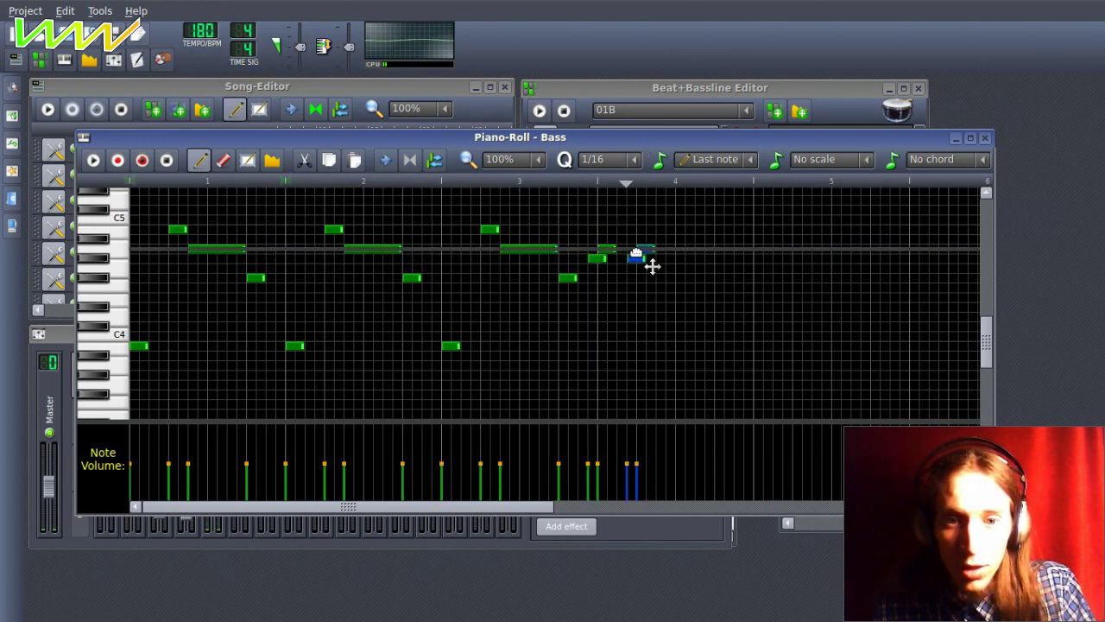
left_click(700, 233)
key("space")
key("space")
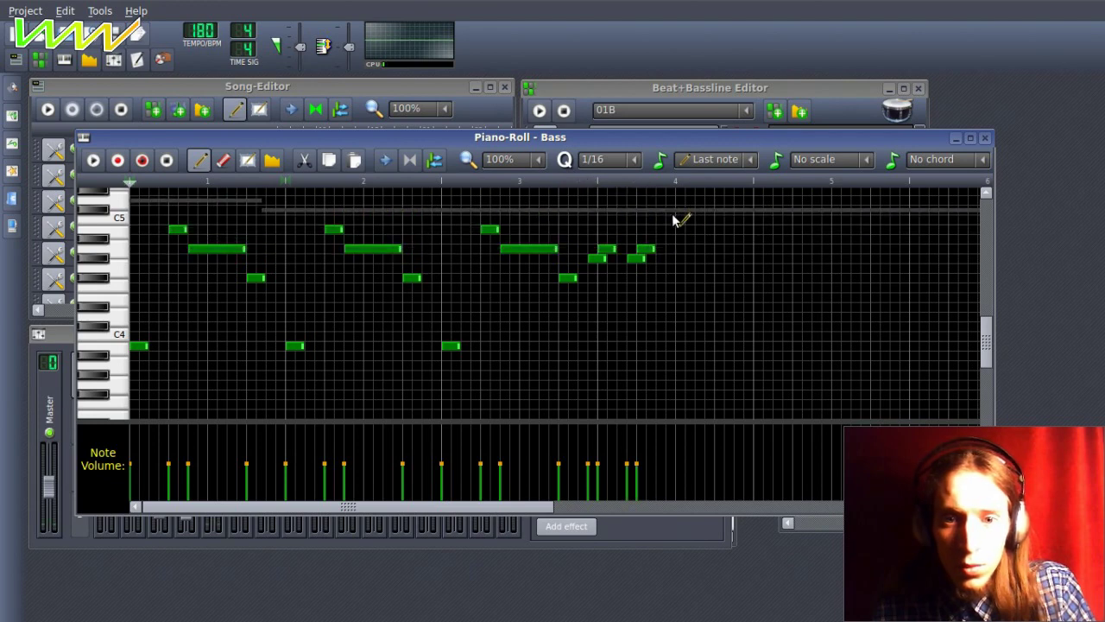
Try a sixteenth-note G#4 just before beat 3 of bar 4, followed by an F#4 on beat 3.
left_click(670, 243)
right_click(670, 243)
left_click(677, 257)
left_click(686, 262)
left_click_drag(703, 276, 697, 281)
left_click(686, 277)
left_click_drag(683, 260, 673, 258)
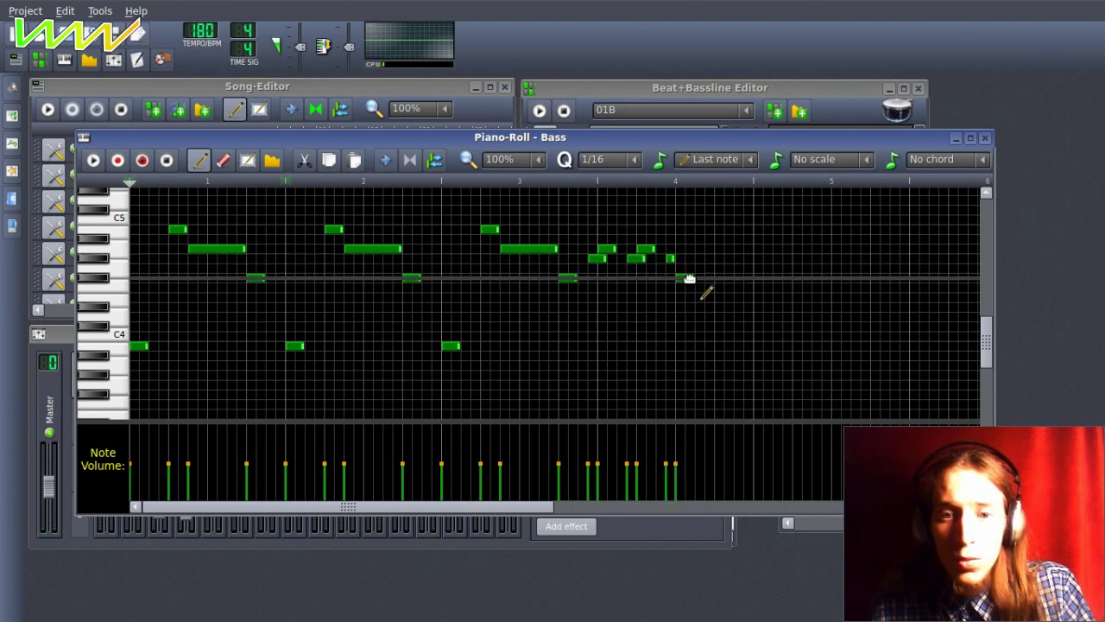
Delete the F#4, the last two G#4 notes and the A4 at the start of bar 4.
right_click(685, 277)
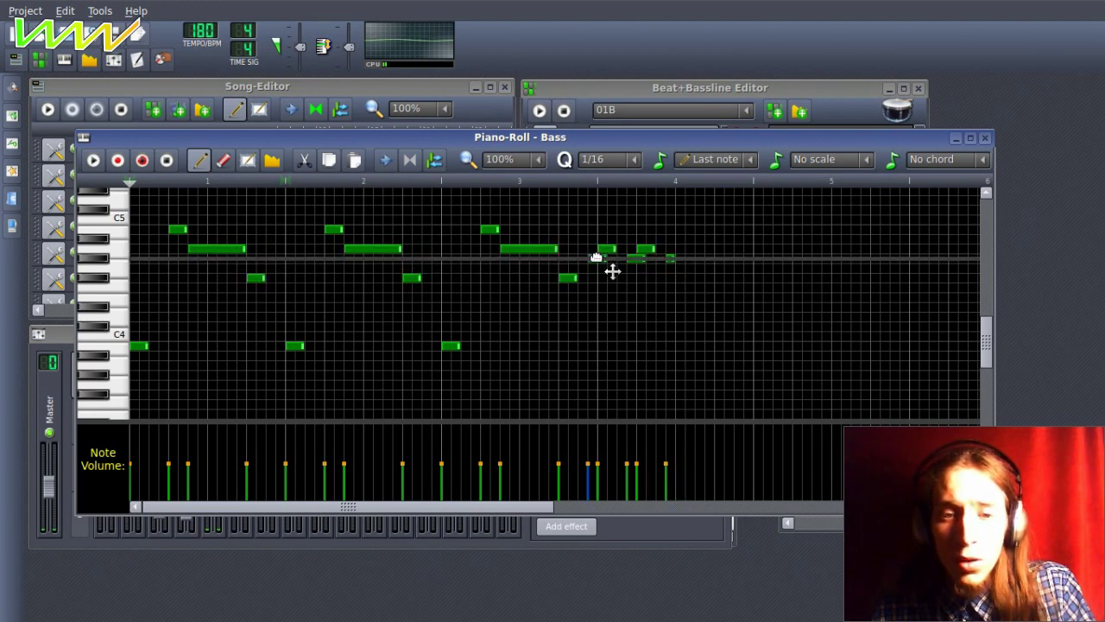
right_click(643, 259)
right_click(670, 259)
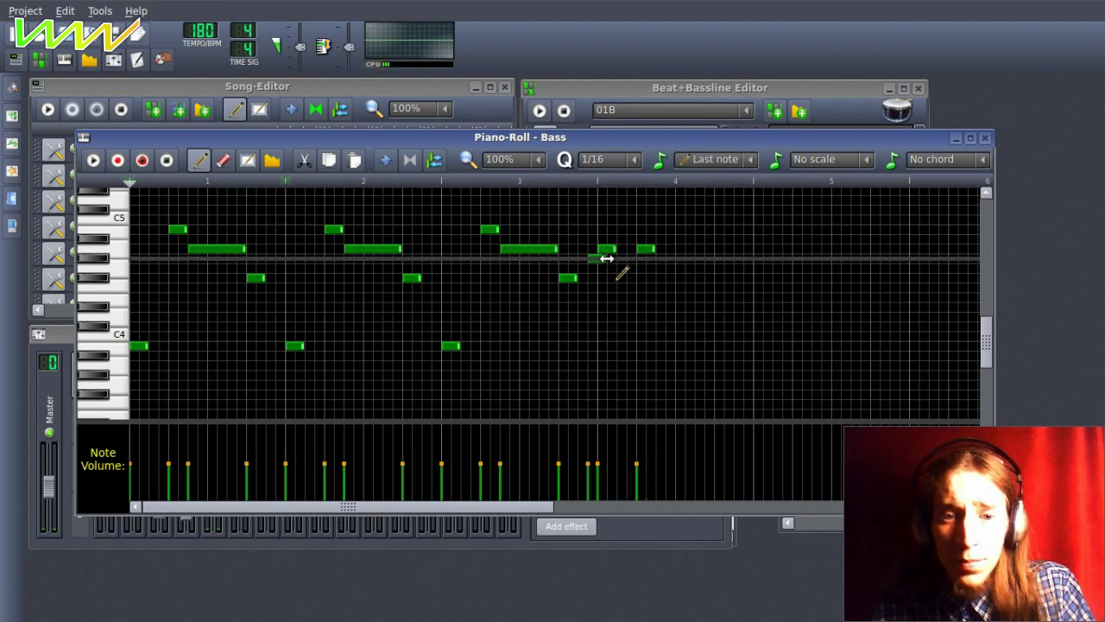
right_click(602, 252)
left_click(602, 249)
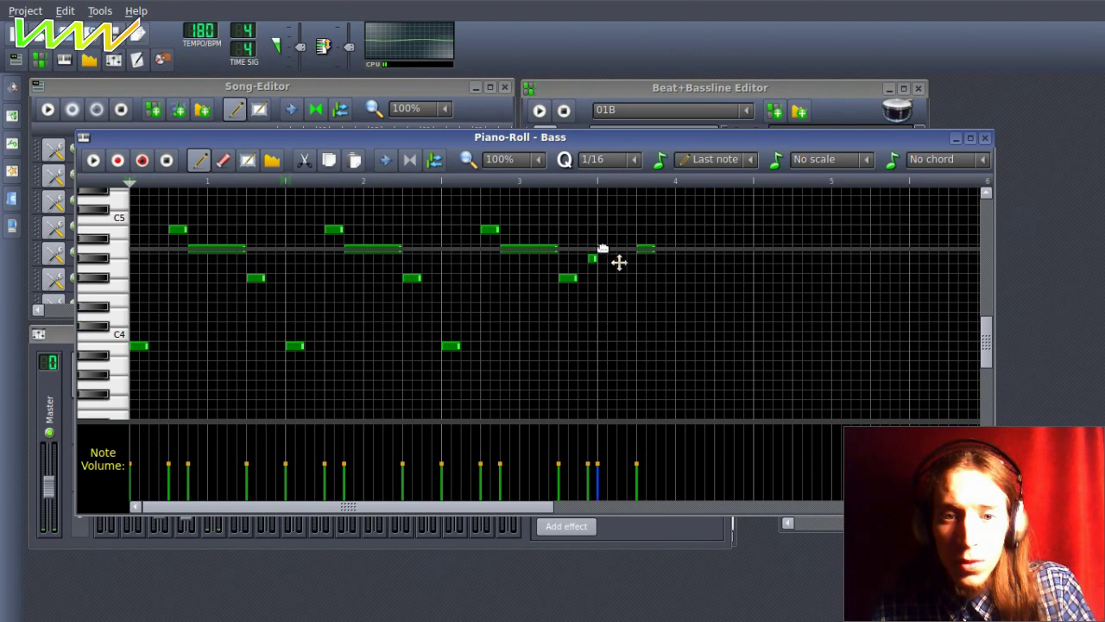
right_click(600, 251)
Form an eighth-note G#4 plus sixteenth-note A4 pair from the last sixteenth of bar 3 and repeat it a quarter note further on.
left_click_drag(594, 258, 606, 262)
left_click(609, 251)
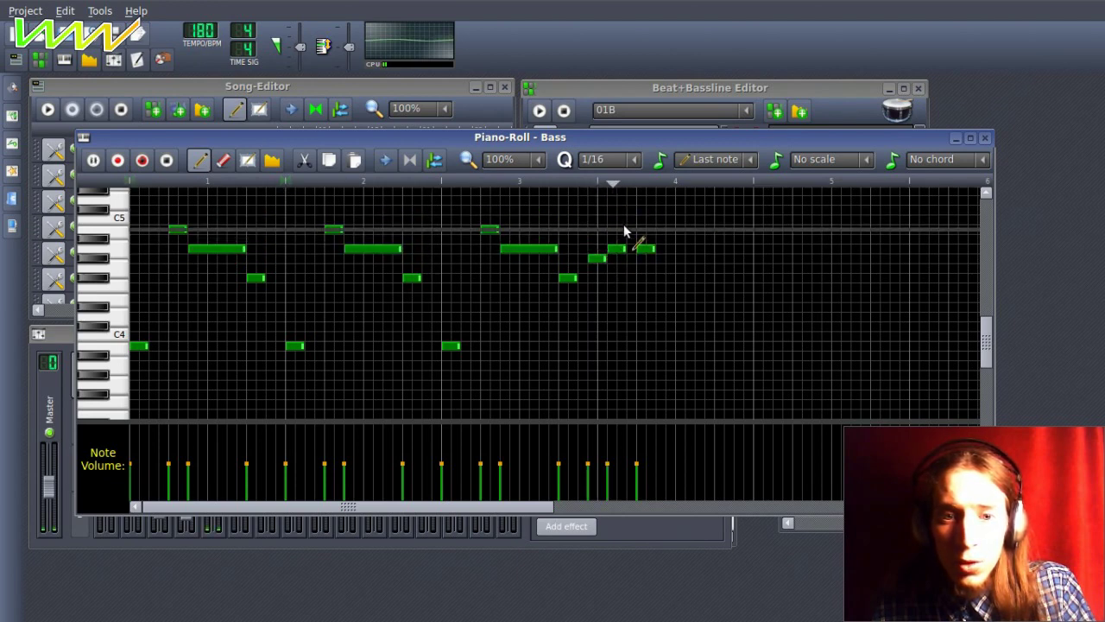
left_click_drag(626, 249, 616, 249)
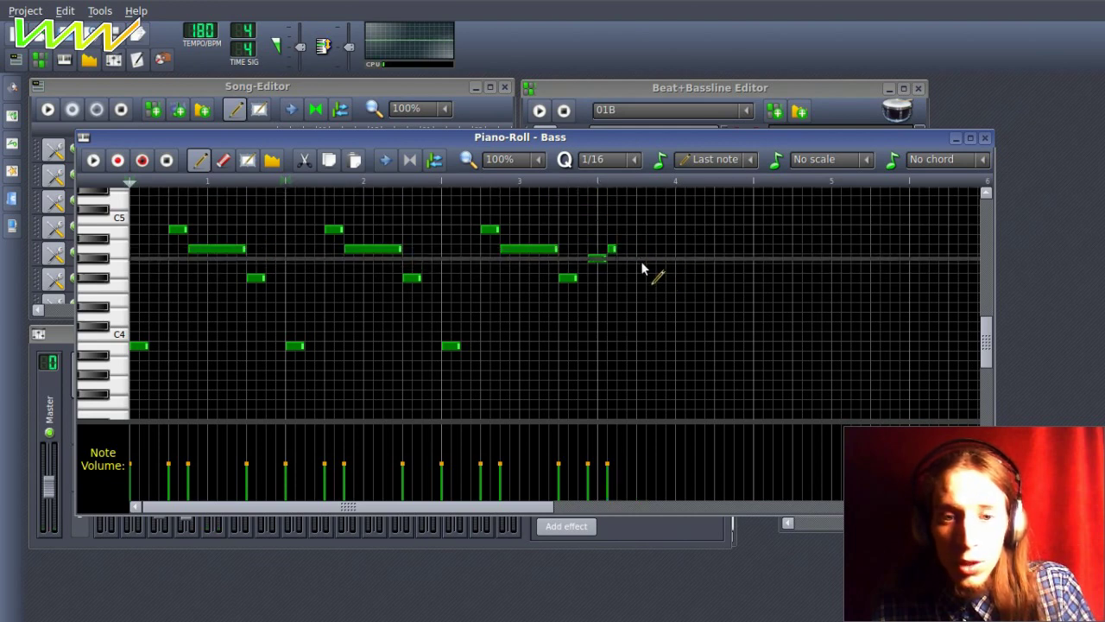
left_click_drag(652, 277, 642, 271)
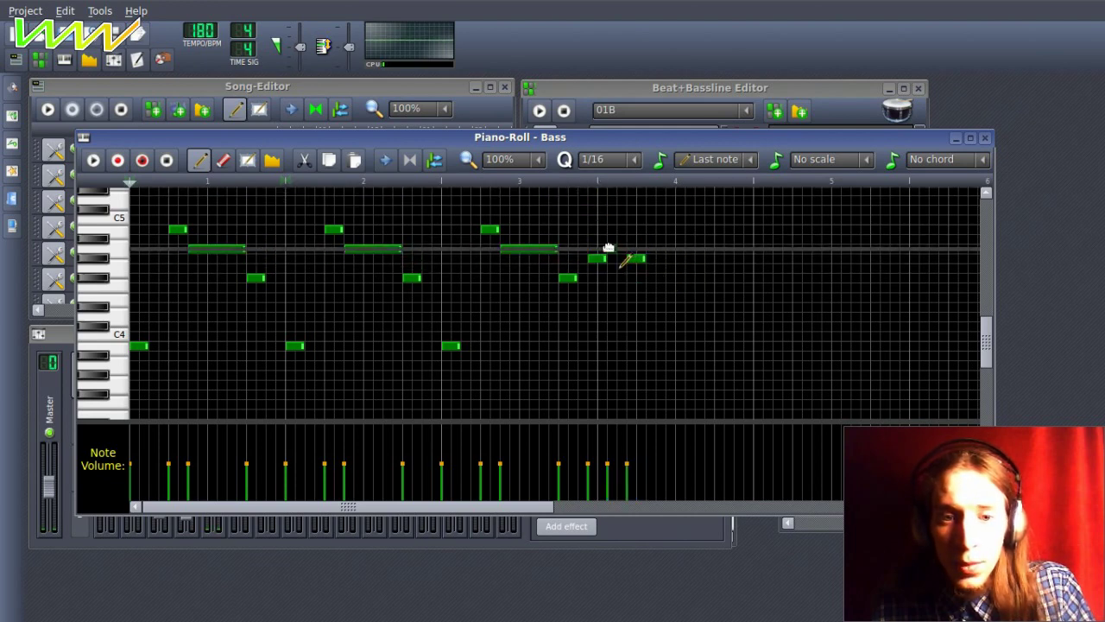
left_click(650, 250)
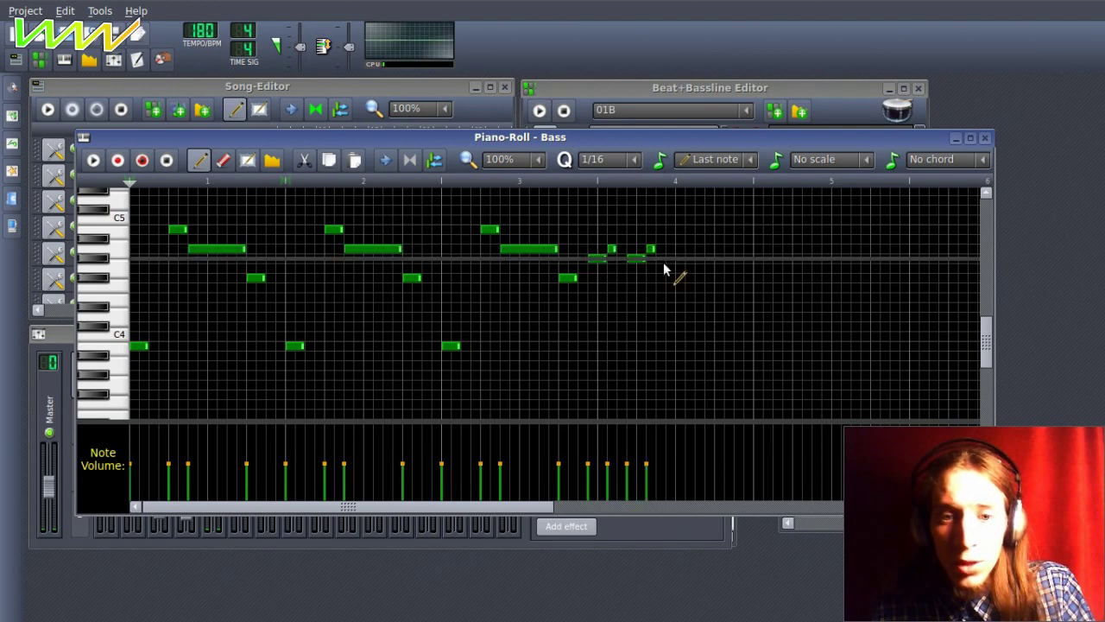
Add eighth notes G#4, F#4 and E4 from the sixteenth before beat 3 of bar 4, followed by a sixteenth-note F#4.
left_click(667, 258)
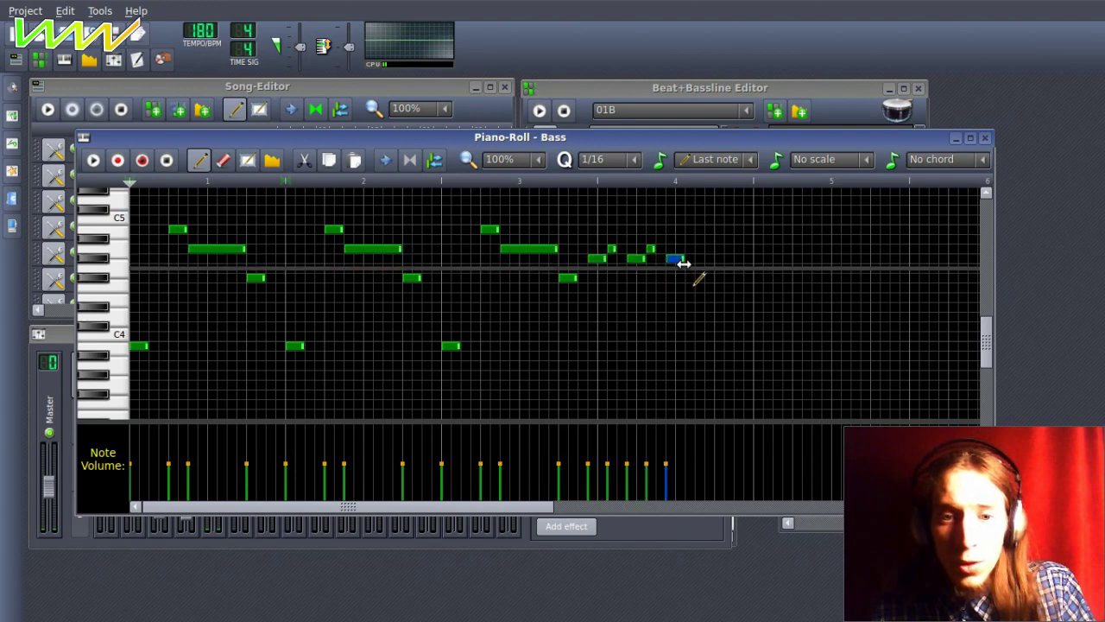
left_click(714, 297)
left_click(733, 279)
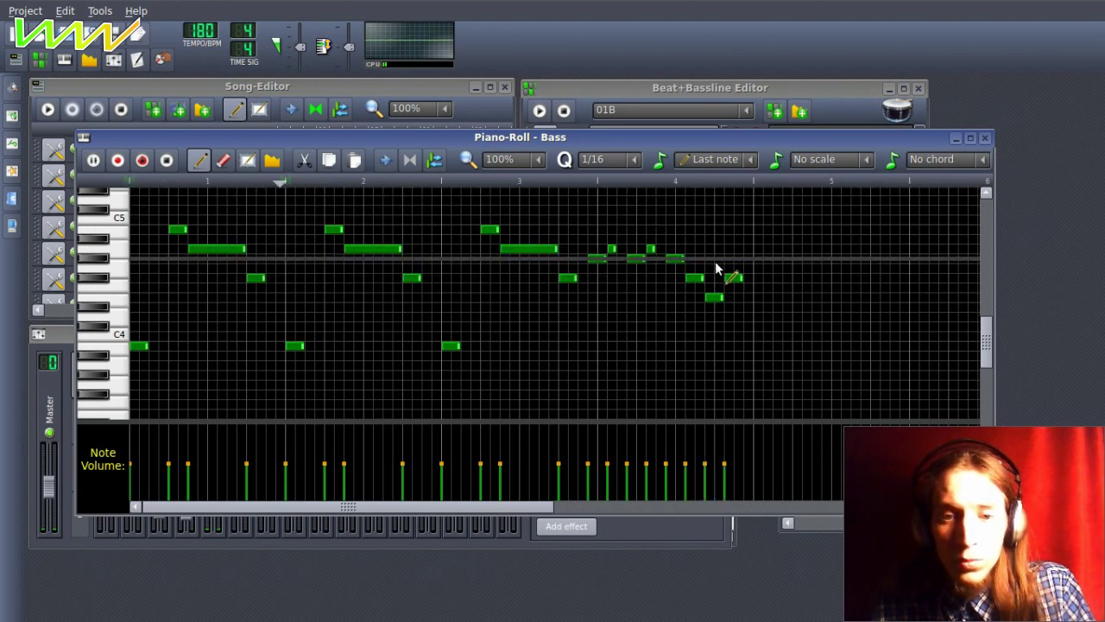
mouse_move(740, 279)
left_mouse_down()
mouse_move(753, 279)
mouse_move(735, 279)
left_mouse_up()
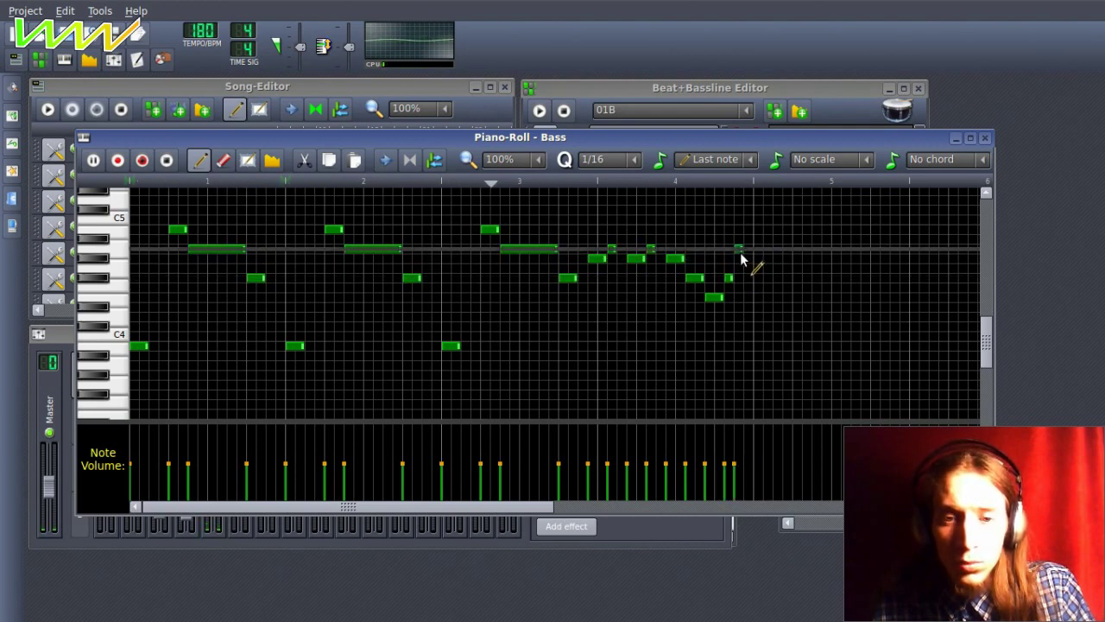
Try moving only the last four notes of bar 4 a sixteenth note later, play the pattern, and shift them back.
left_click_drag(745, 226, 603, 360)
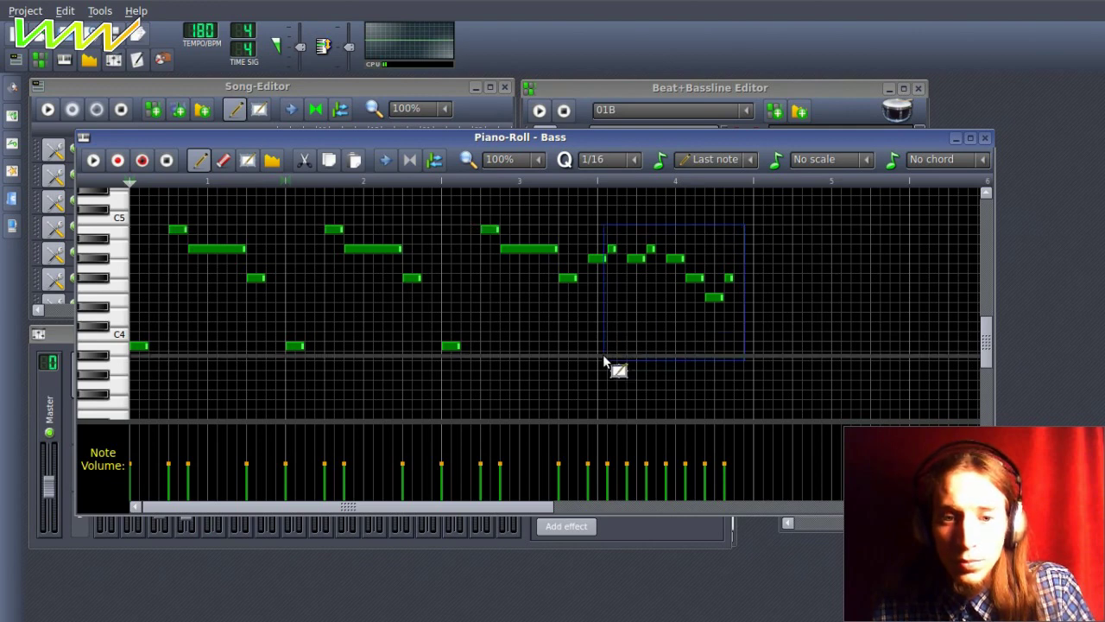
left_click_drag(604, 361, 673, 351)
left_click_drag(700, 278, 721, 275)
left_click(664, 192)
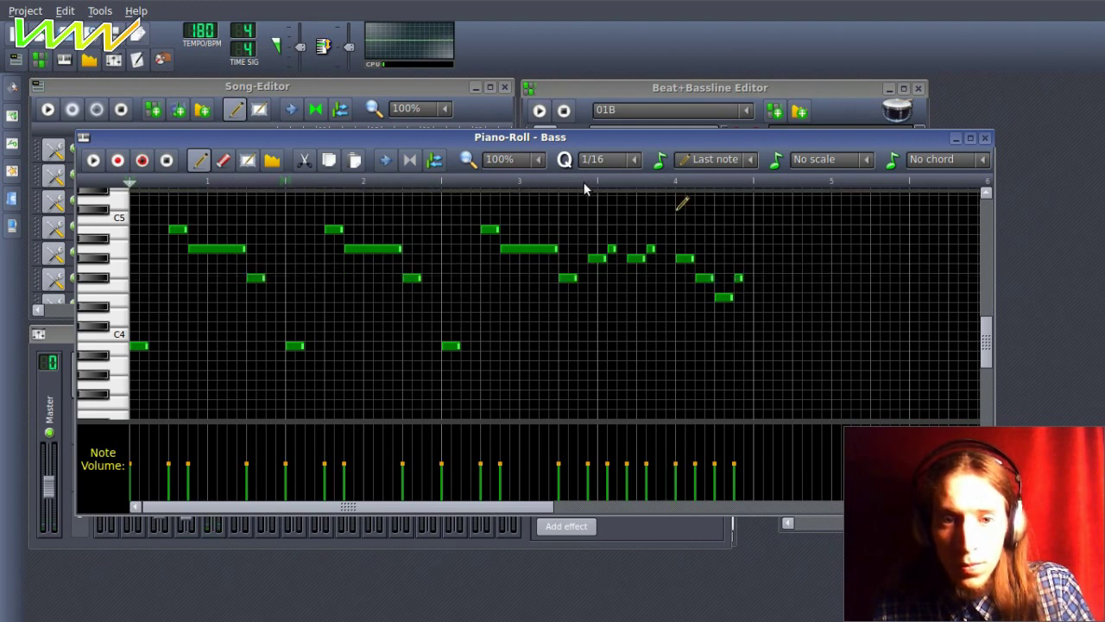
key("space")
left_click_drag(750, 239, 676, 387)
mouse_move(681, 259)
left_mouse_down()
mouse_move(669, 260)
mouse_move(675, 272)
left_mouse_up()
Move the whole closing phrase a sixteenth note later so its first G#4 starts on bar 4, keeping the original pitches.
left_click_drag(603, 220, 749, 366)
left_click_drag(596, 257, 789, 369)
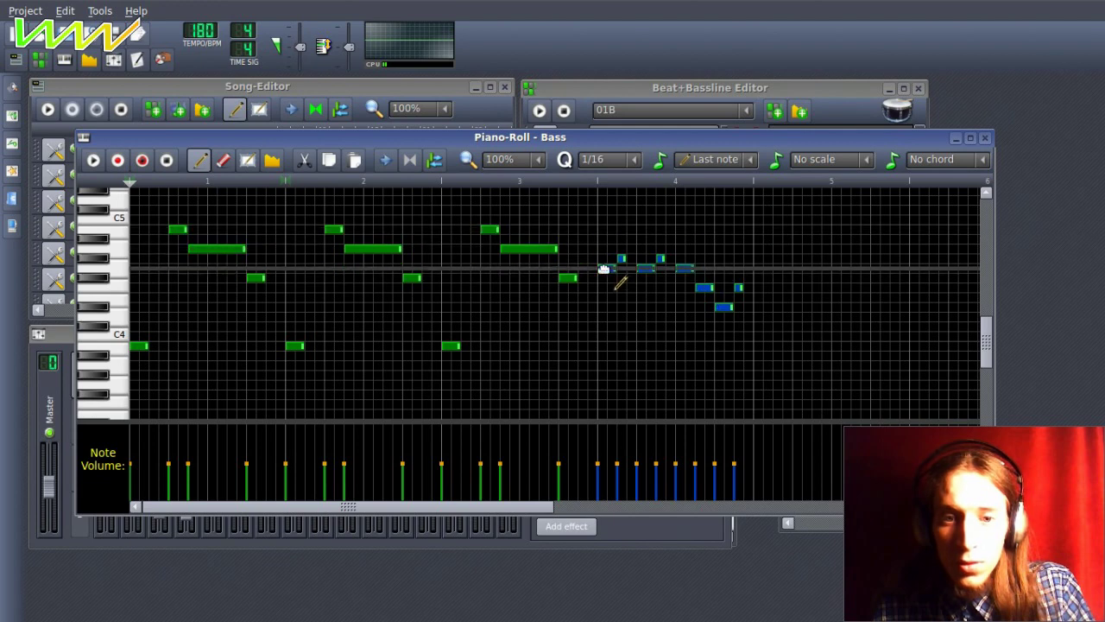
left_click_drag(605, 266, 605, 257)
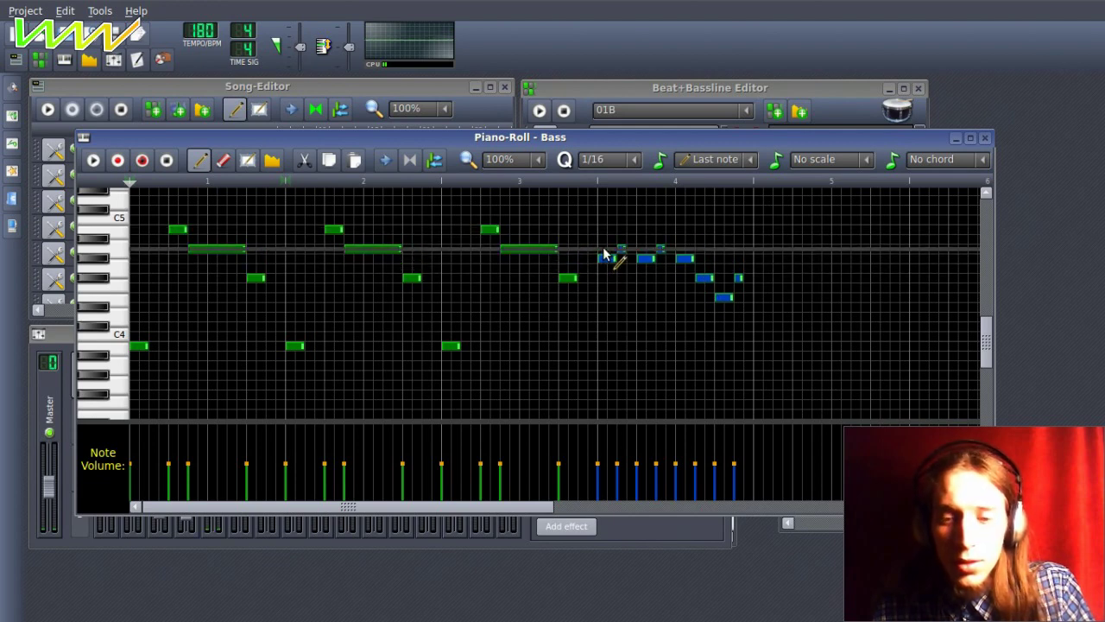
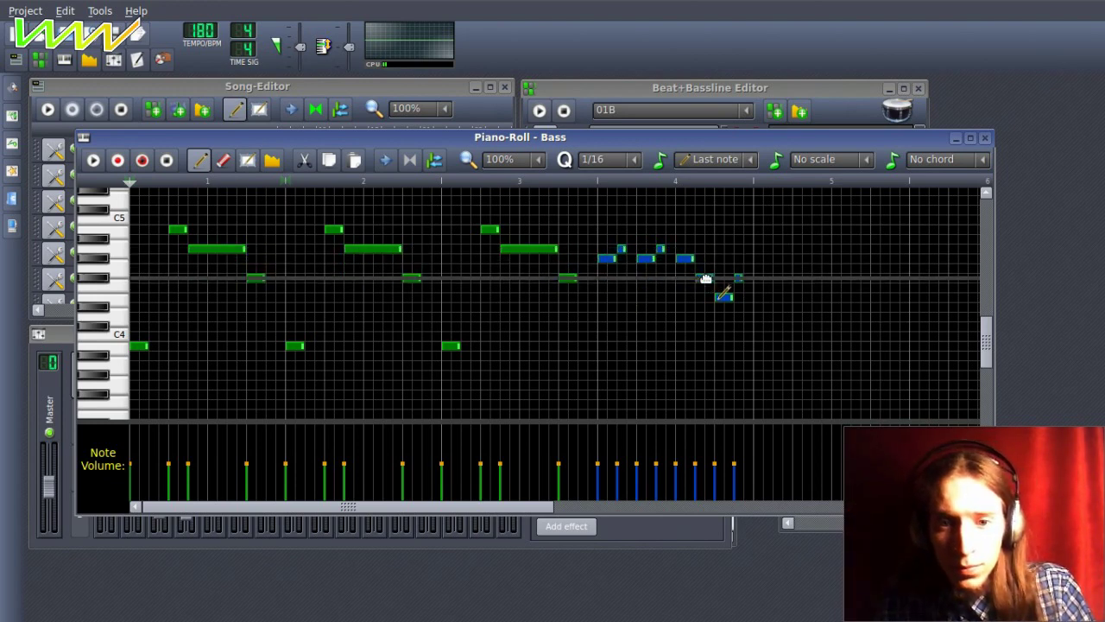
Shorten the first F#4 in bar 4 to a sixteenth note and play the pattern.
left_click_drag(715, 279, 702, 279)
left_click(724, 258, "ctrl")
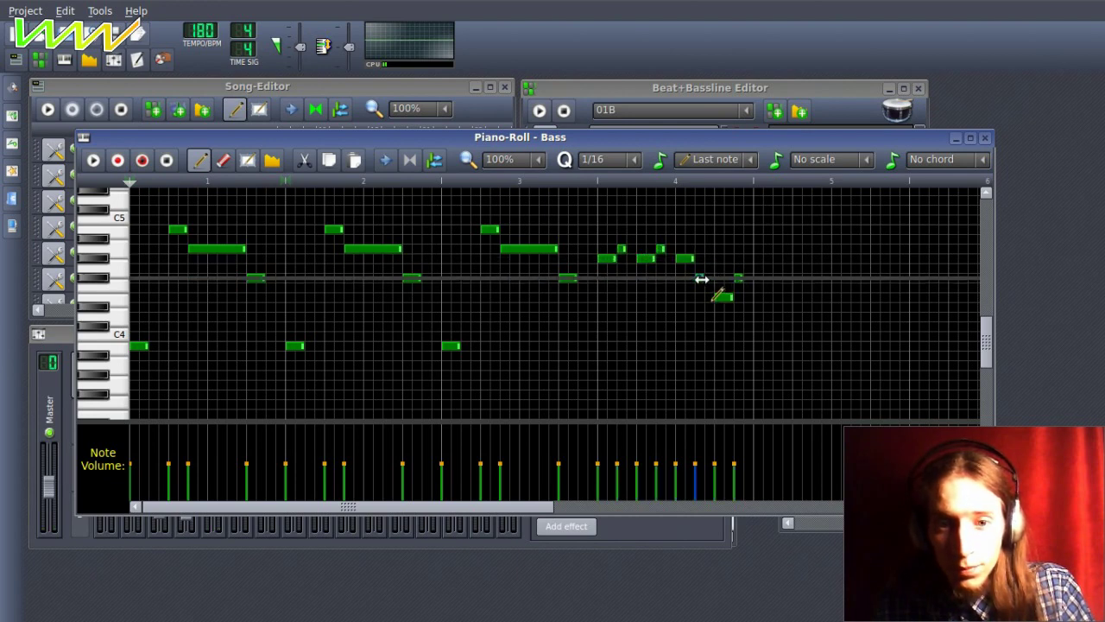
key("space")
key("space")
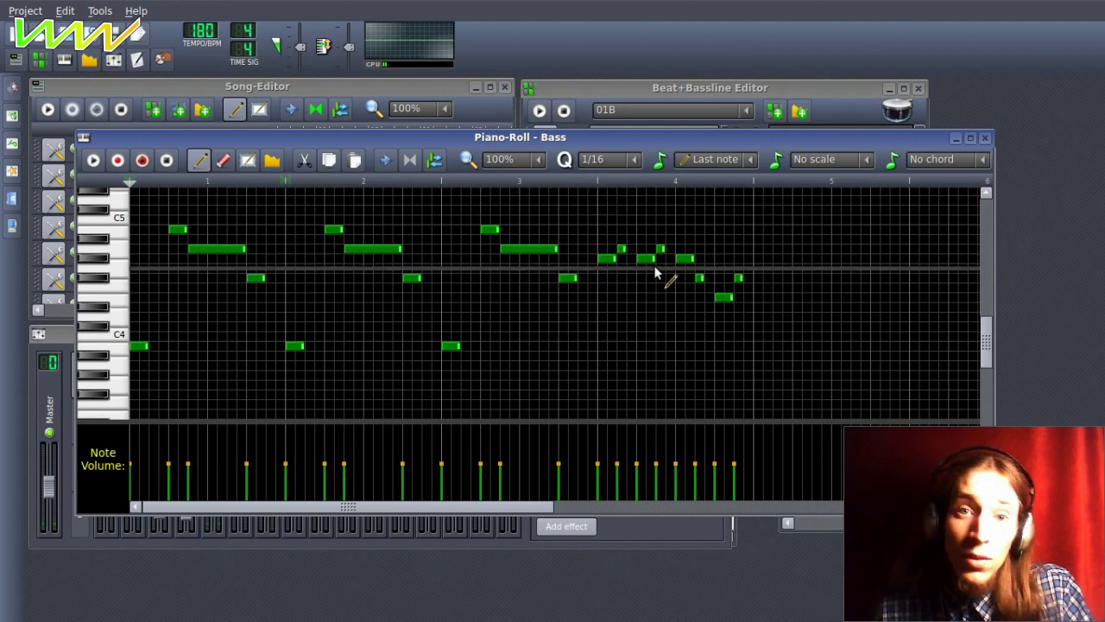
key("space")
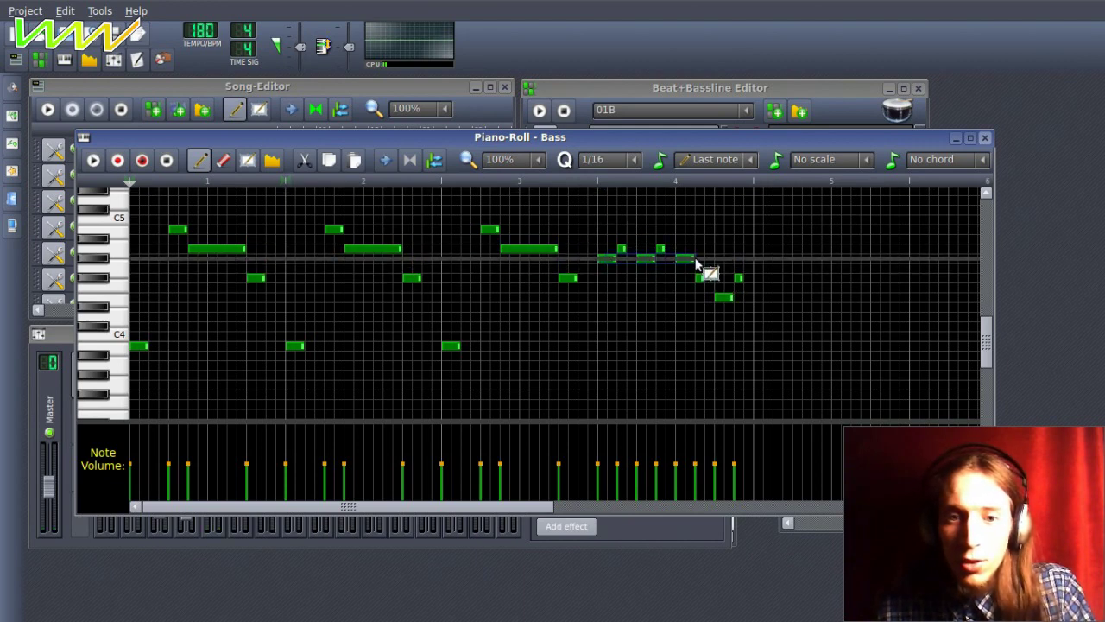
Lengthen the three G#4 notes and the E4 in bar 4 to three sixteenths each.
left_click_drag(691, 257, 692, 259)
left_click_drag(723, 300, 748, 307)
left_click(746, 269)
right_click(748, 269)
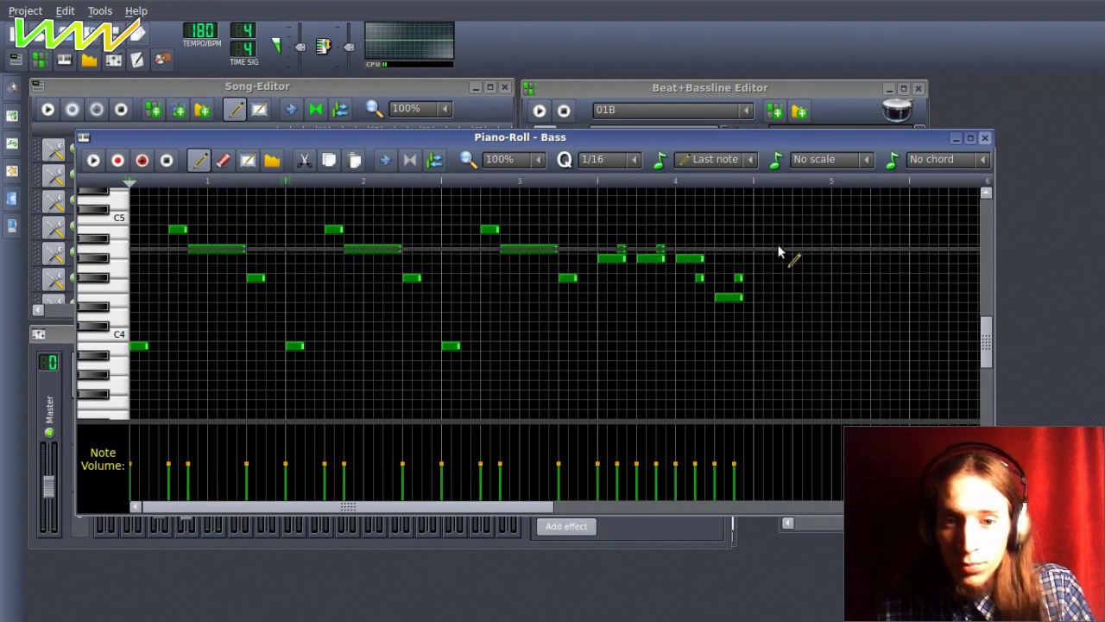
Close the Bass piano roll, enable the Song-Editor's loop points, and show the Bass track's ZynAddSubFX interface.
left_click(987, 139)
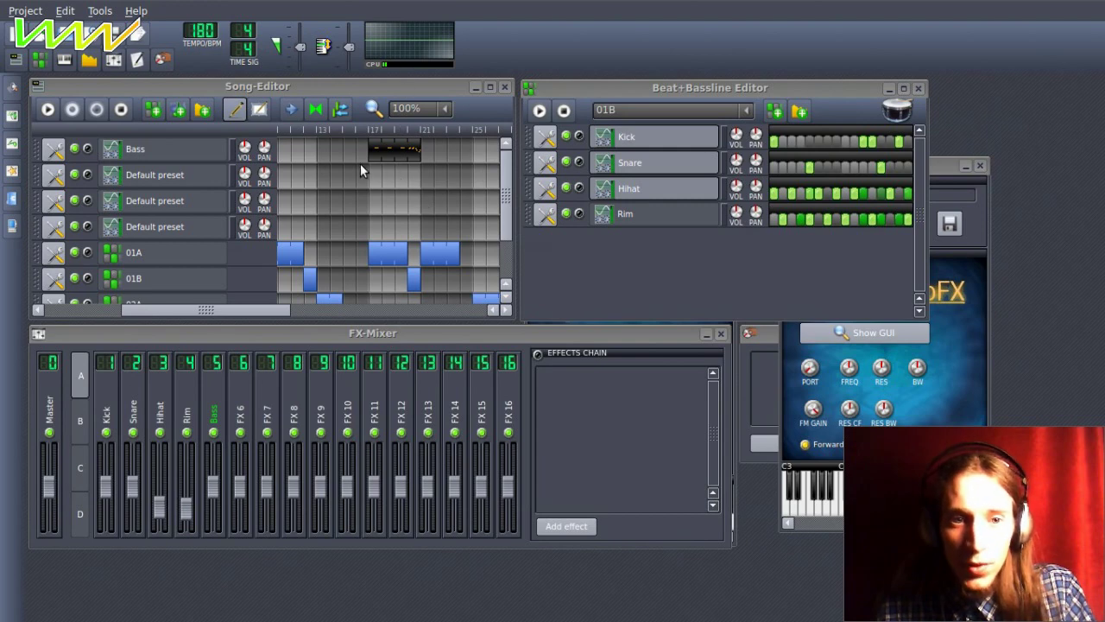
left_click(342, 114)
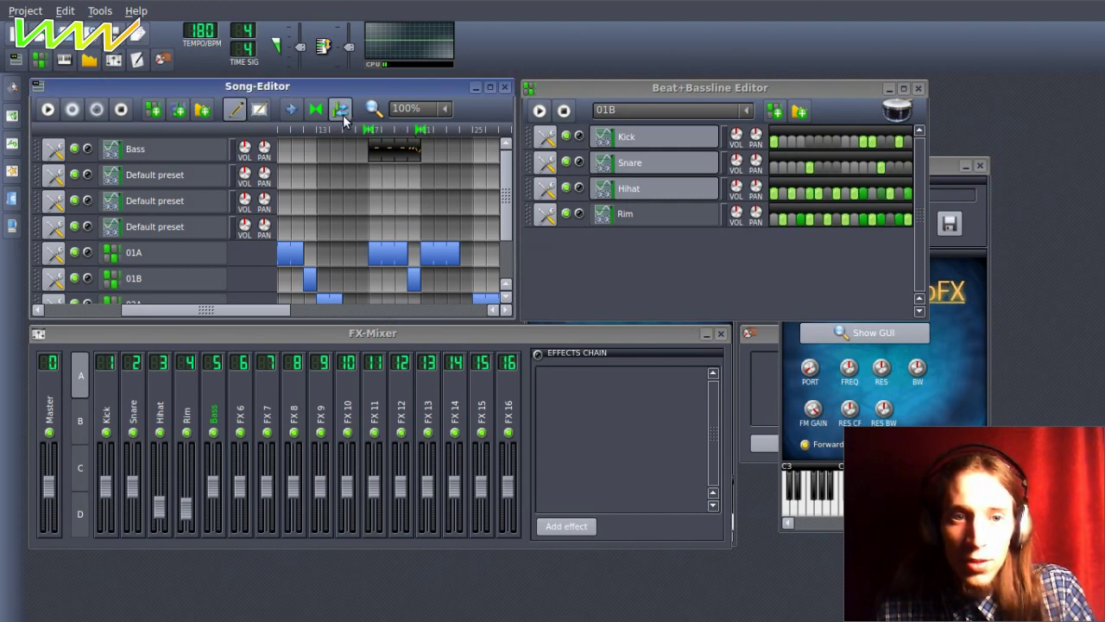
left_click(190, 154)
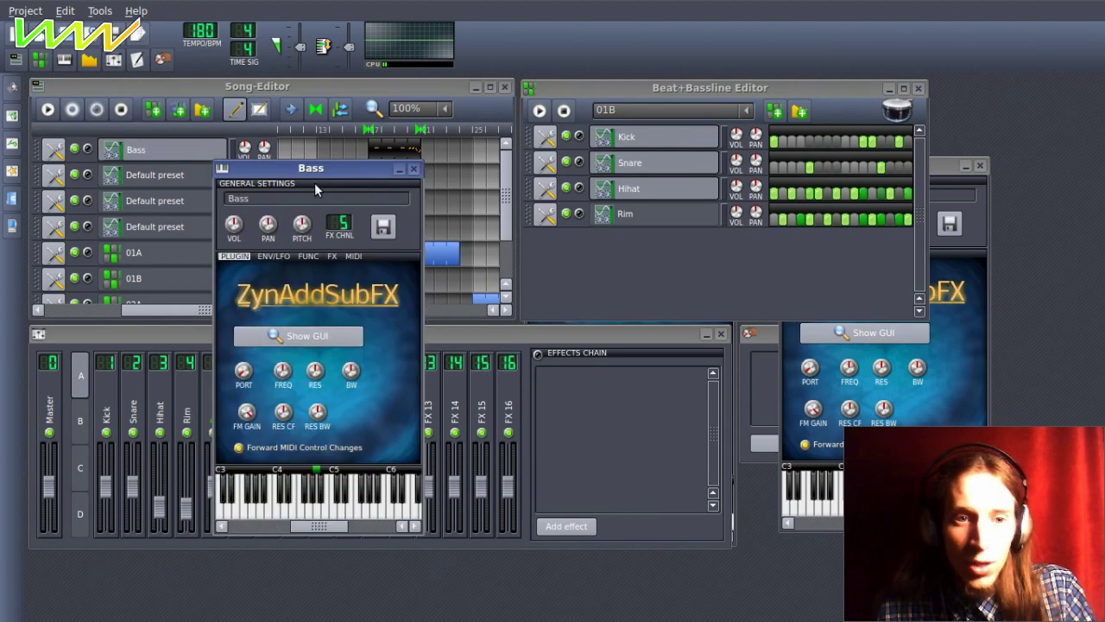
left_click(316, 334)
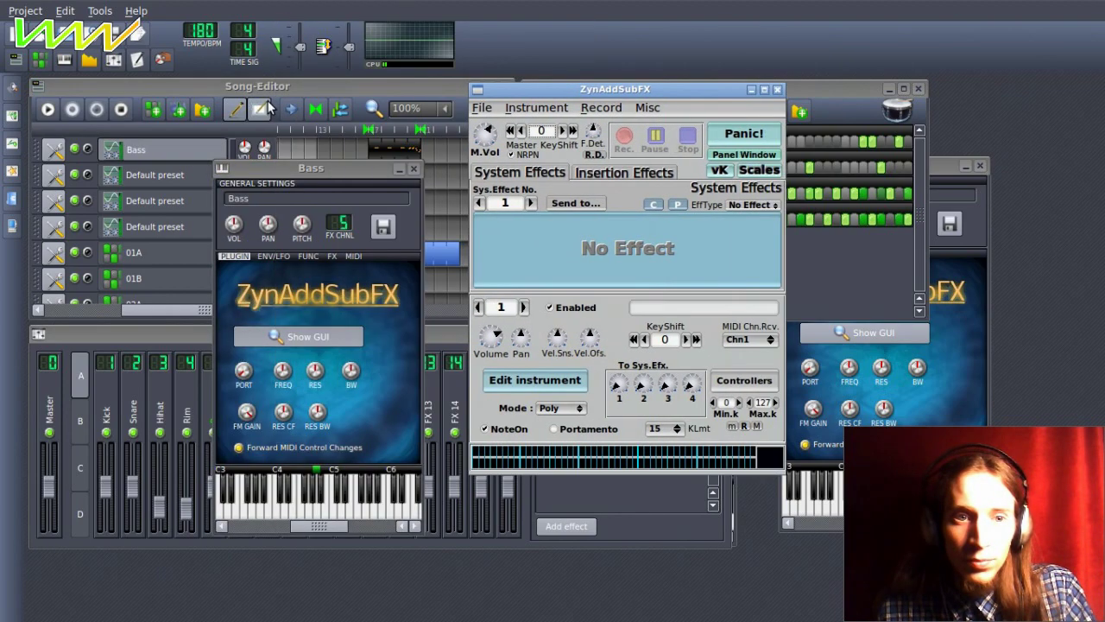
Play the looped song and set the bass synth to Mono mode with portamento enabled and the key limit OFF.
left_click(113, 108)
left_click(48, 108)
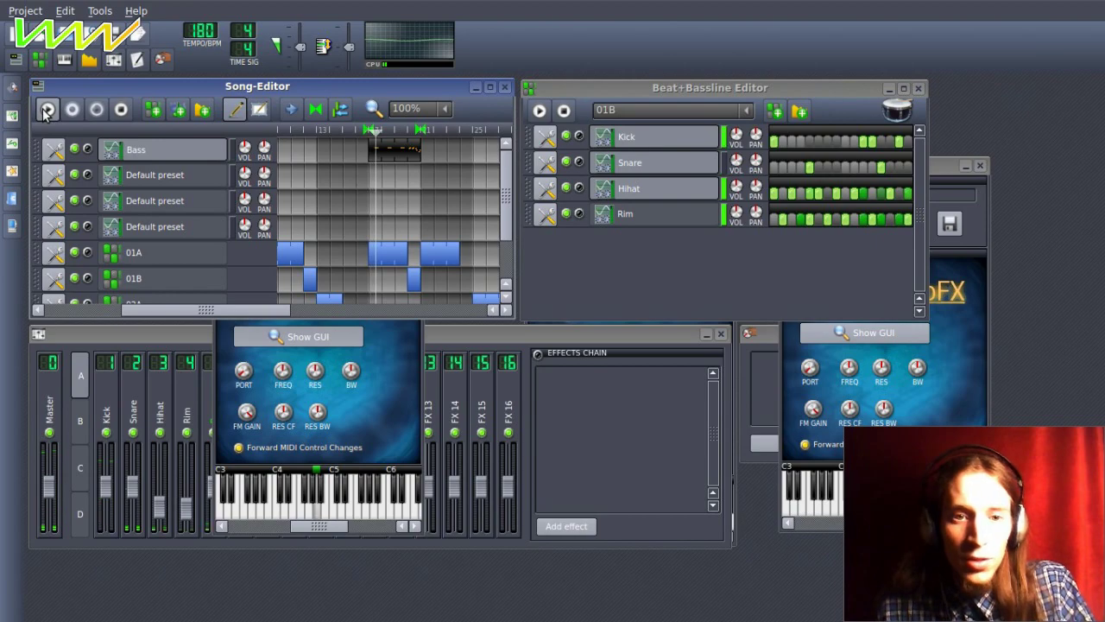
key("alt+Tab")
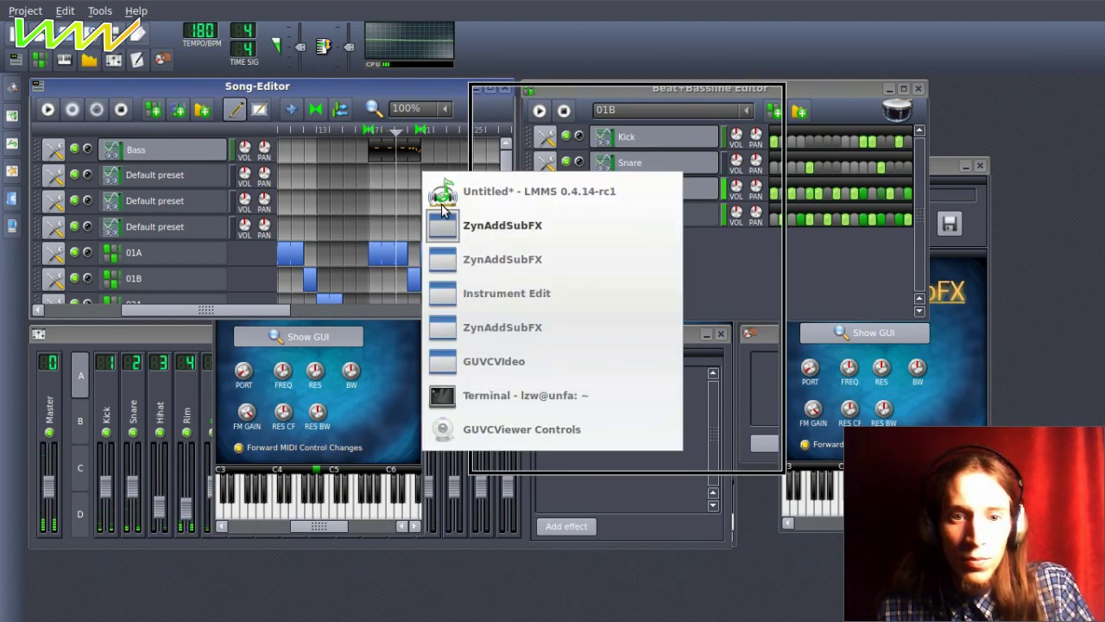
left_click(550, 407)
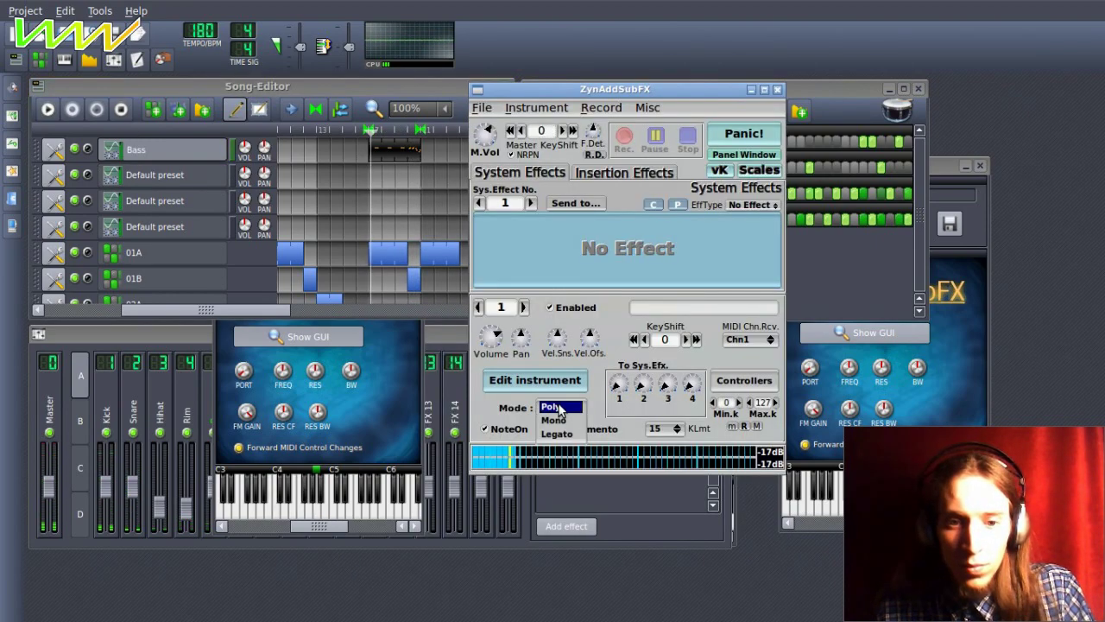
left_click(554, 420)
left_click(665, 428)
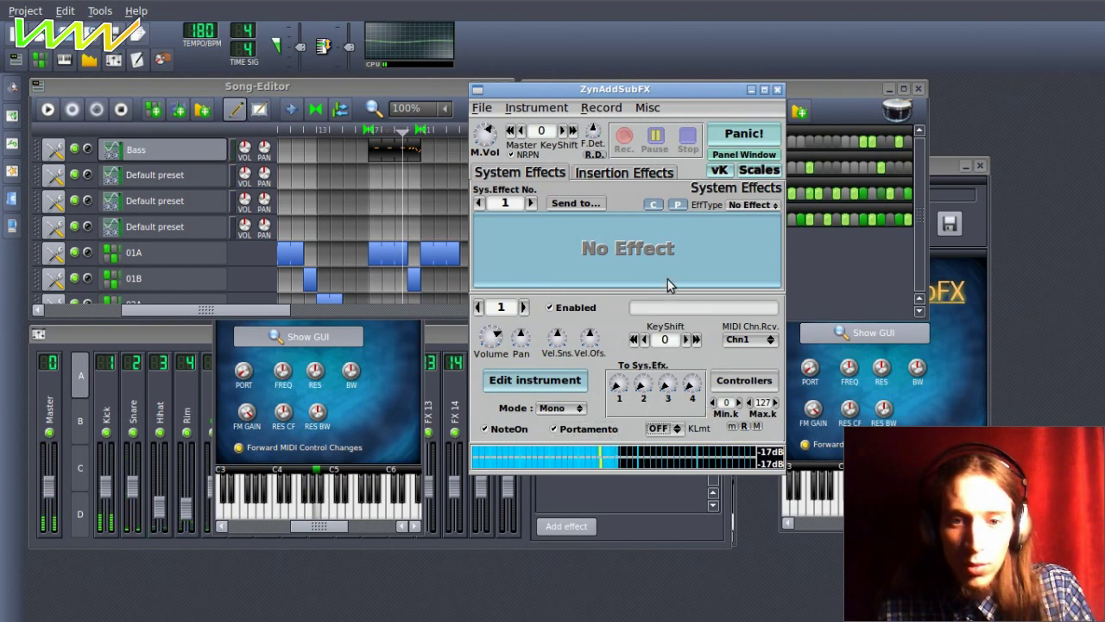
left_click(660, 272)
Adjust the bass synth's portamento time to about 35 in its controllers.
left_click(745, 379)
left_click(589, 469)
left_click(589, 469)
left_click(589, 469)
left_click_drag(549, 509, 549, 528)
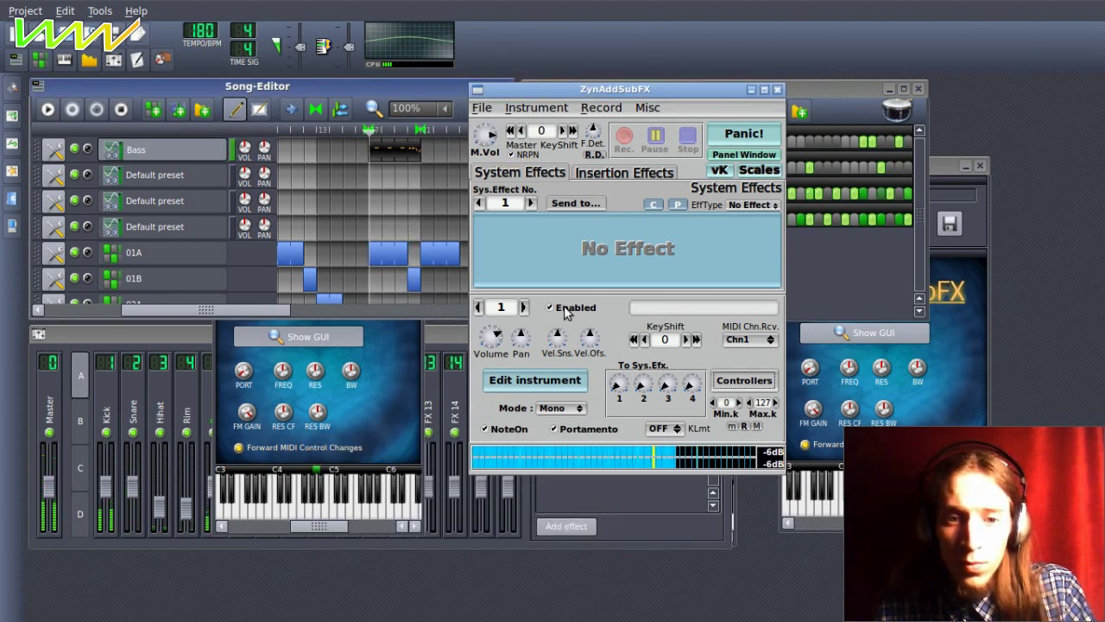
left_click(745, 380)
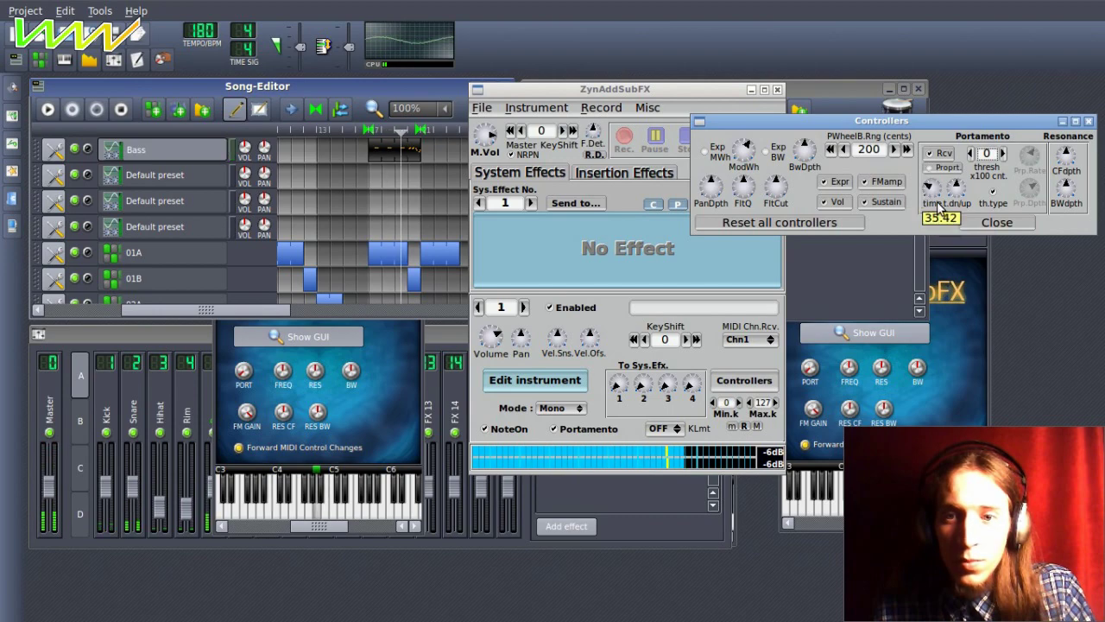
left_click(1014, 222)
Open the bass instrument's ADsynth voice parameters for voice 1.
left_click(534, 380)
left_click(59, 321)
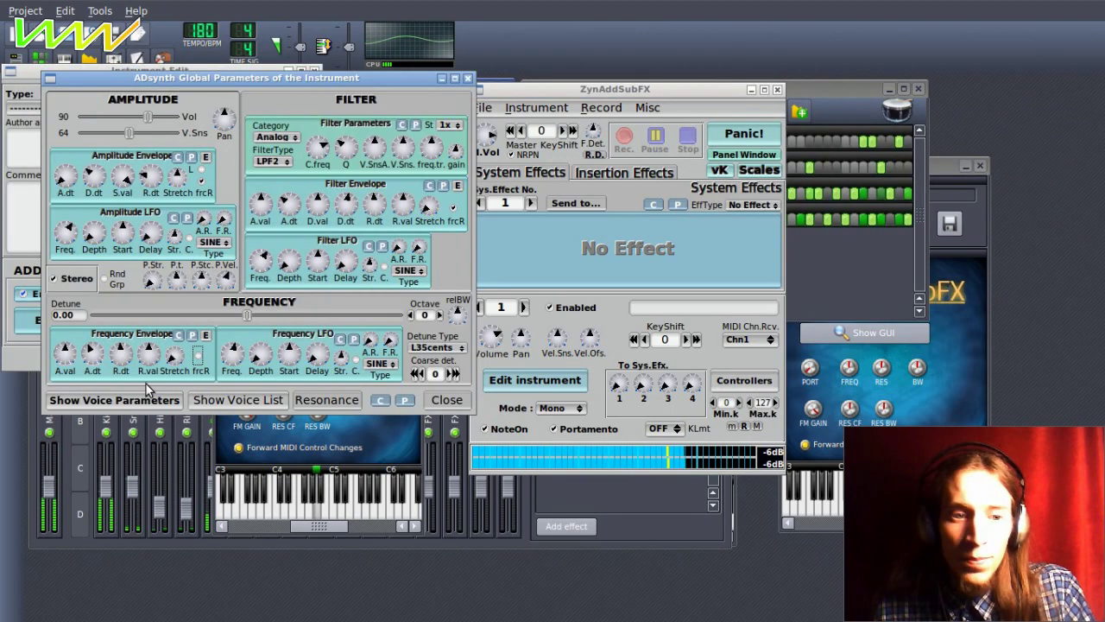
left_click(139, 399)
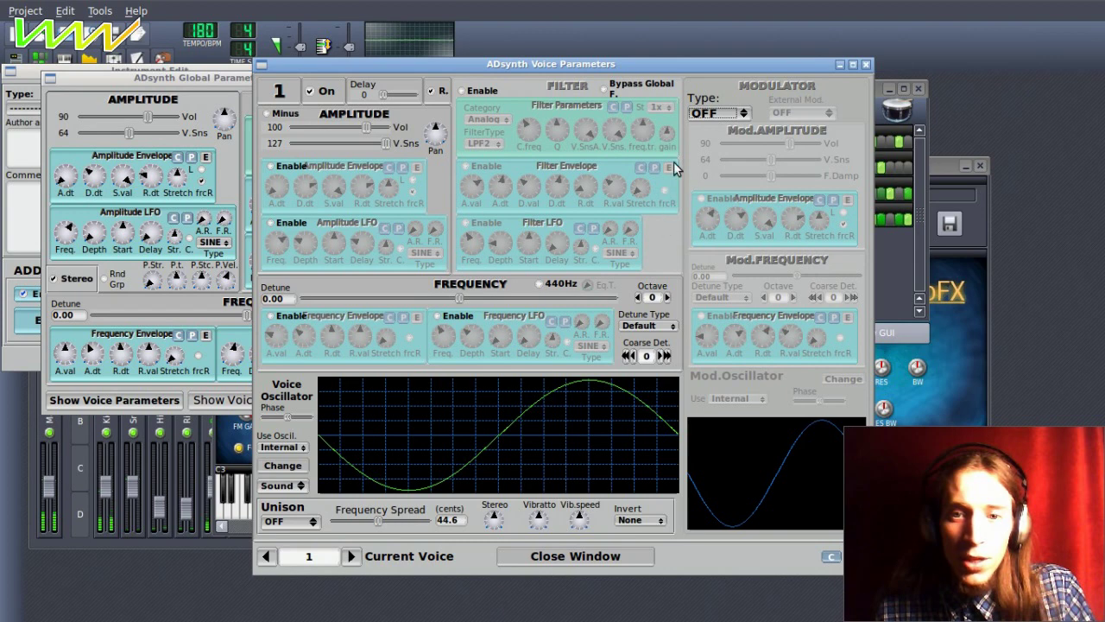
Set voice 1's modulator type to FM and lower the modulator octave to -2.
left_click(713, 114)
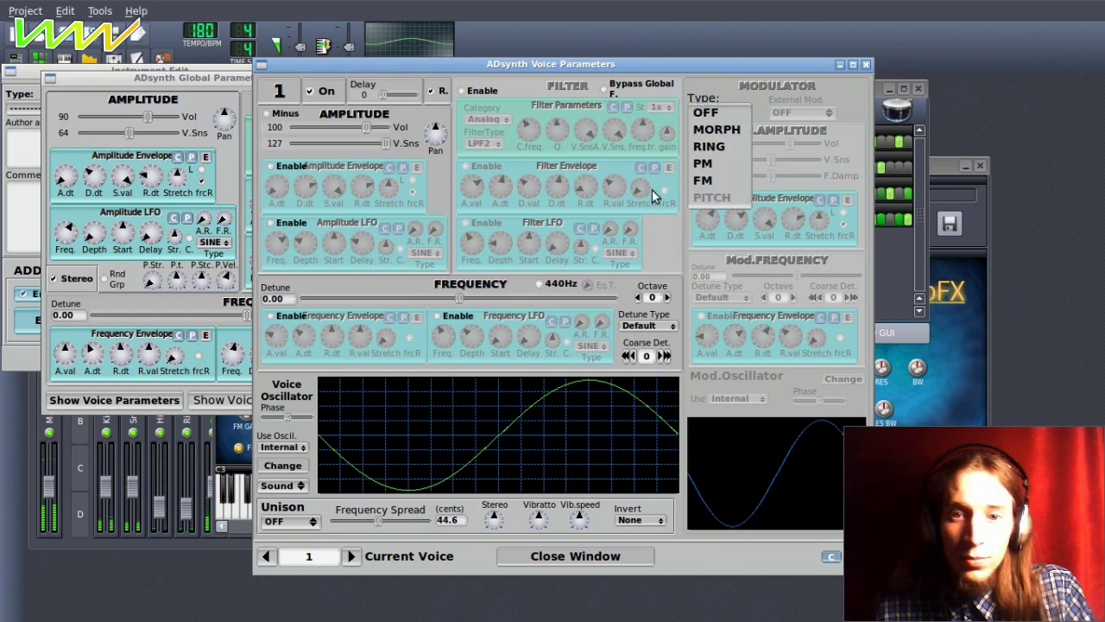
left_click(710, 185)
left_click(763, 297)
left_click(763, 297)
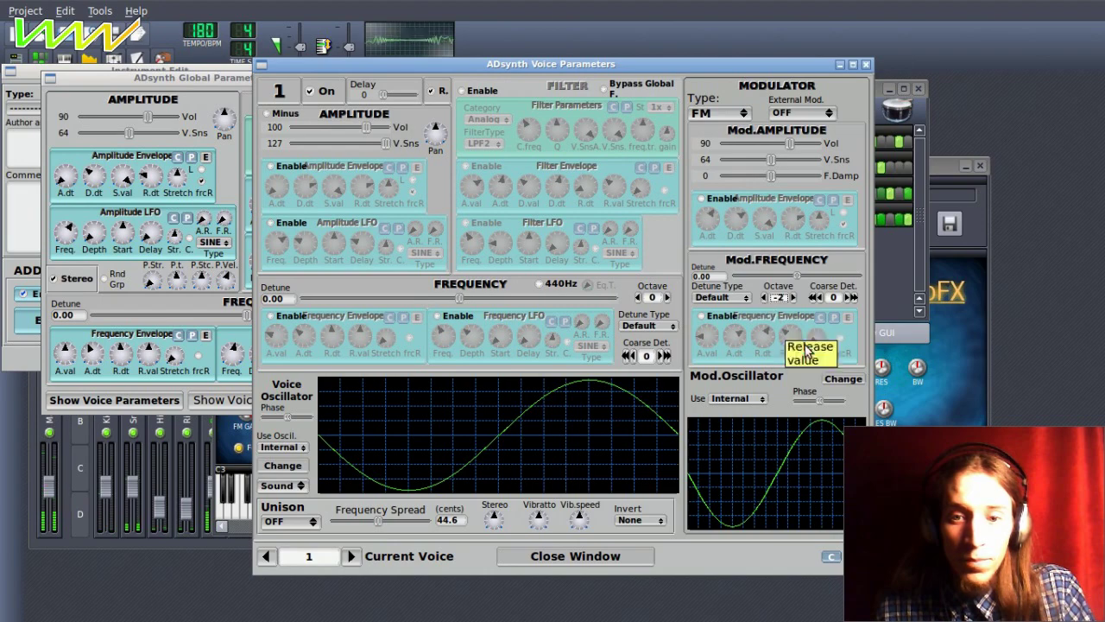
Give voice 1's modulator oscillator a Gauss base function with its parameter at -64.
left_click(839, 378)
left_click(499, 369)
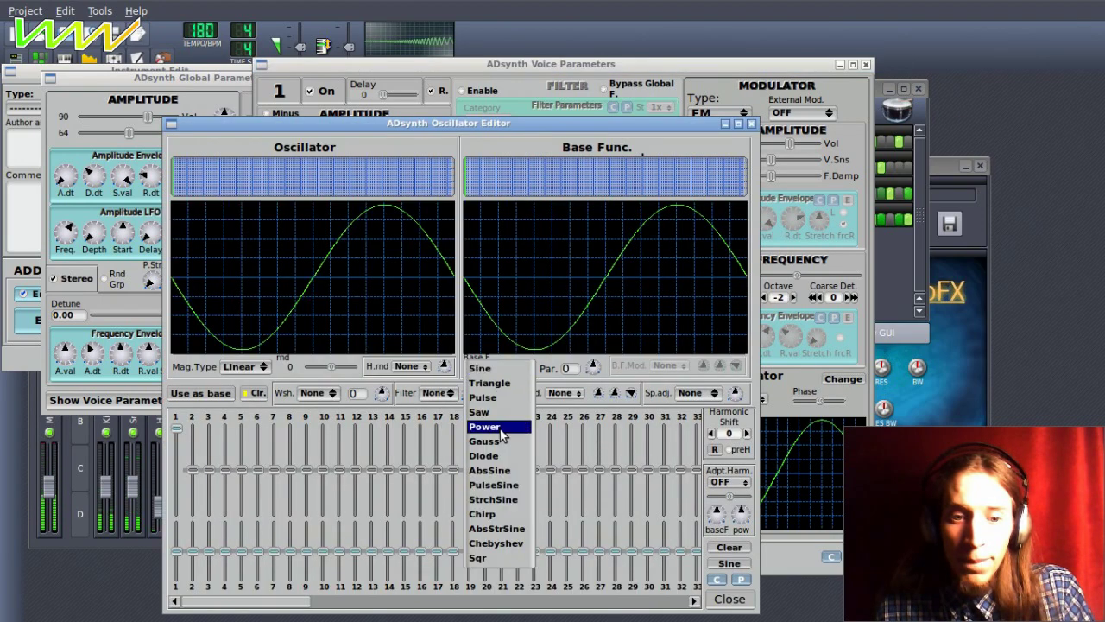
left_click(488, 442)
left_click_drag(594, 367, 575, 485)
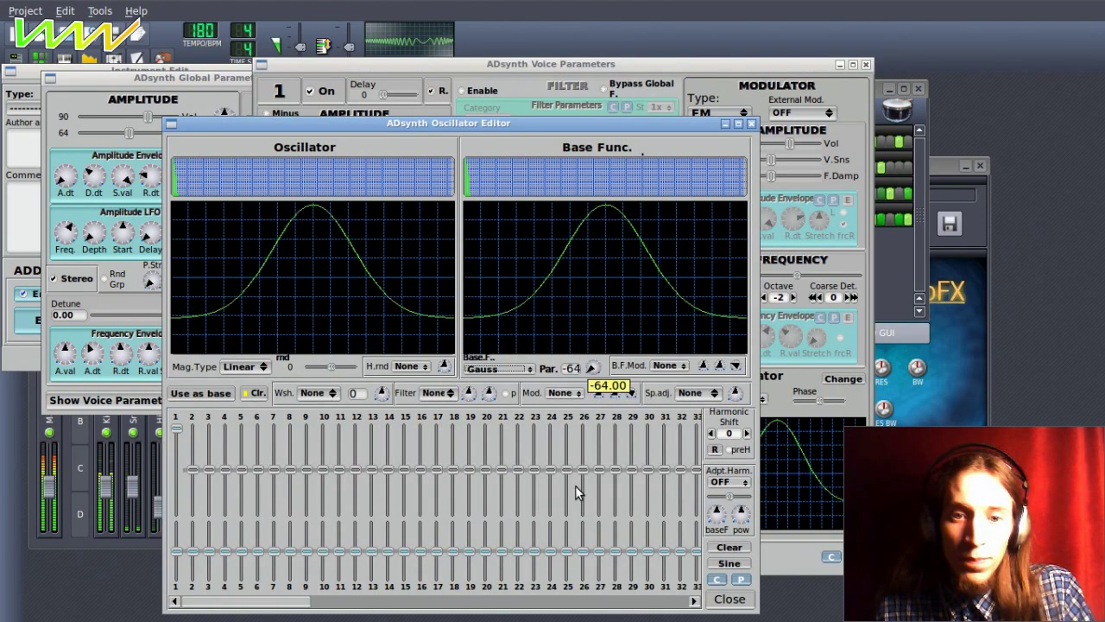
Adjust several low harmonics and a group around the 20th to 23rd in the modulator oscillator, and close its editor.
left_click_drag(226, 468, 225, 456)
left_click_drag(241, 470, 273, 471)
left_click_drag(290, 470, 307, 470)
left_click(485, 473)
left_click_drag(502, 470, 501, 455)
left_click(518, 474)
left_click(535, 466)
left_click(724, 598)
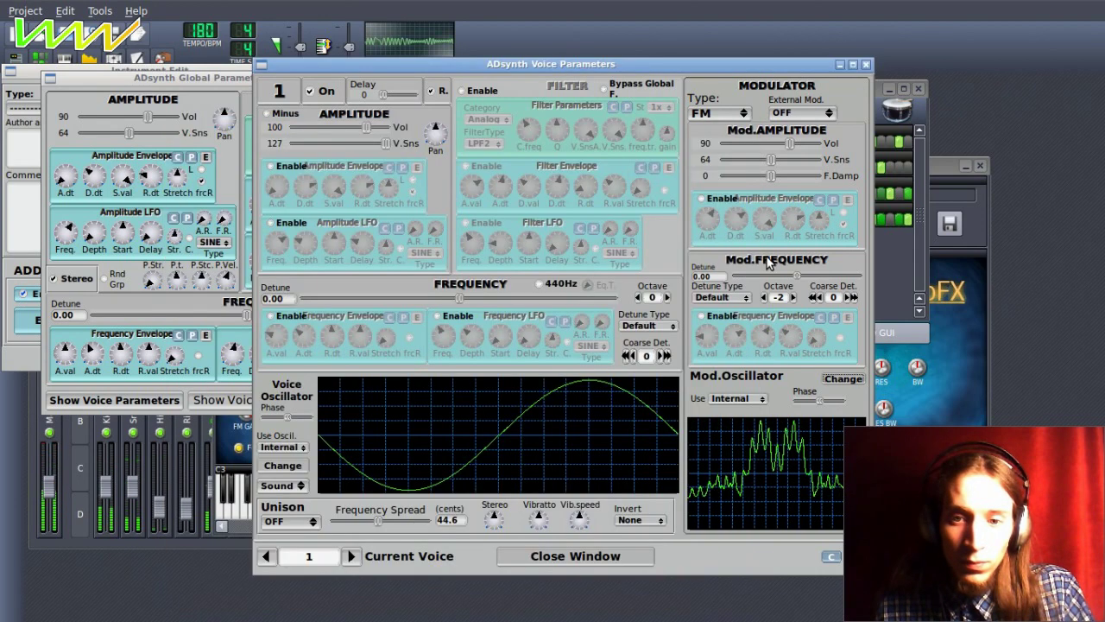
Lower voice 1's modulator volume to 51, moving the voice parameters window so the modulator controls stay accessible.
left_click_drag(786, 147, 757, 144)
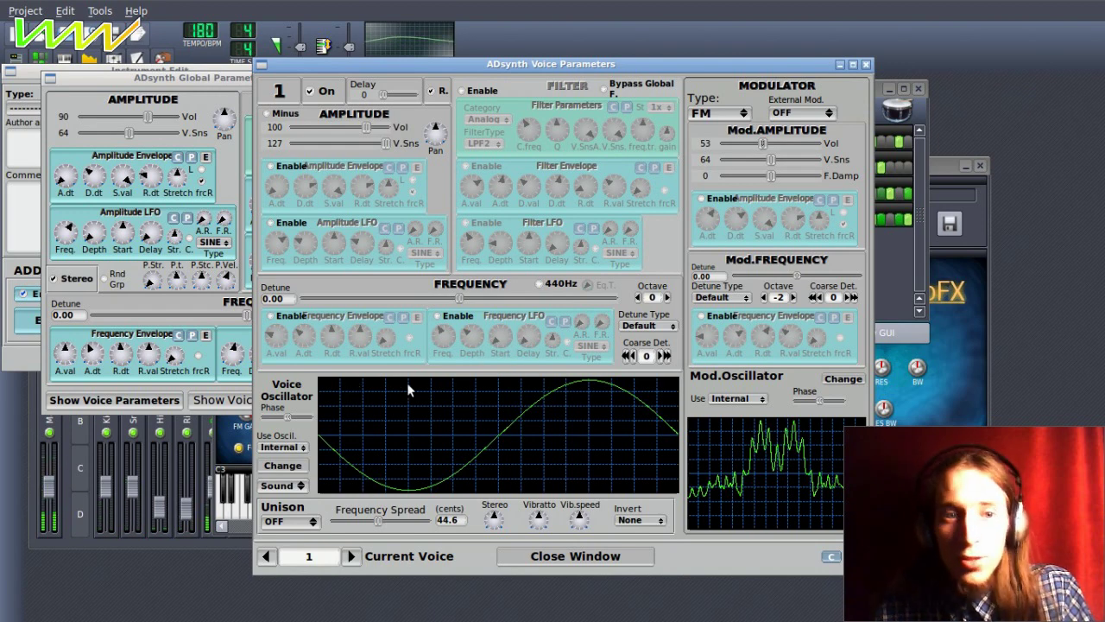
left_click(491, 90)
left_click(497, 91)
left_click_drag(321, 66, 461, 129)
left_click_drag(319, 144, 545, 105)
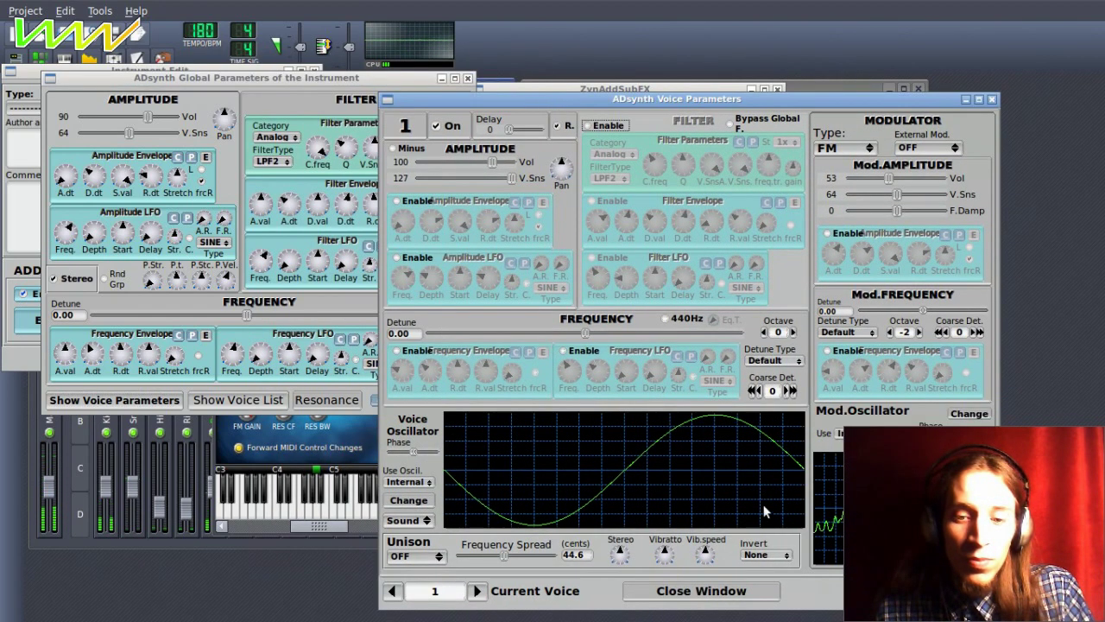
left_click_drag(889, 180, 885, 182)
left_click_drag(874, 100, 789, 91)
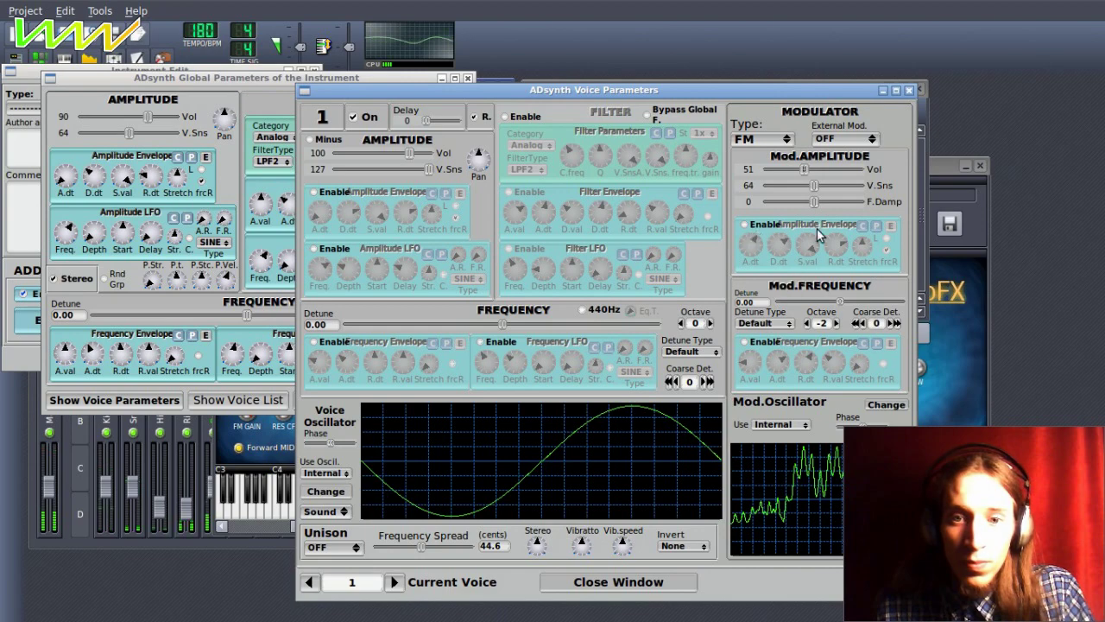
Enable voice 1's modulator amplitude envelope, put it in free mode and set its sustain point to 0.
left_click(784, 226)
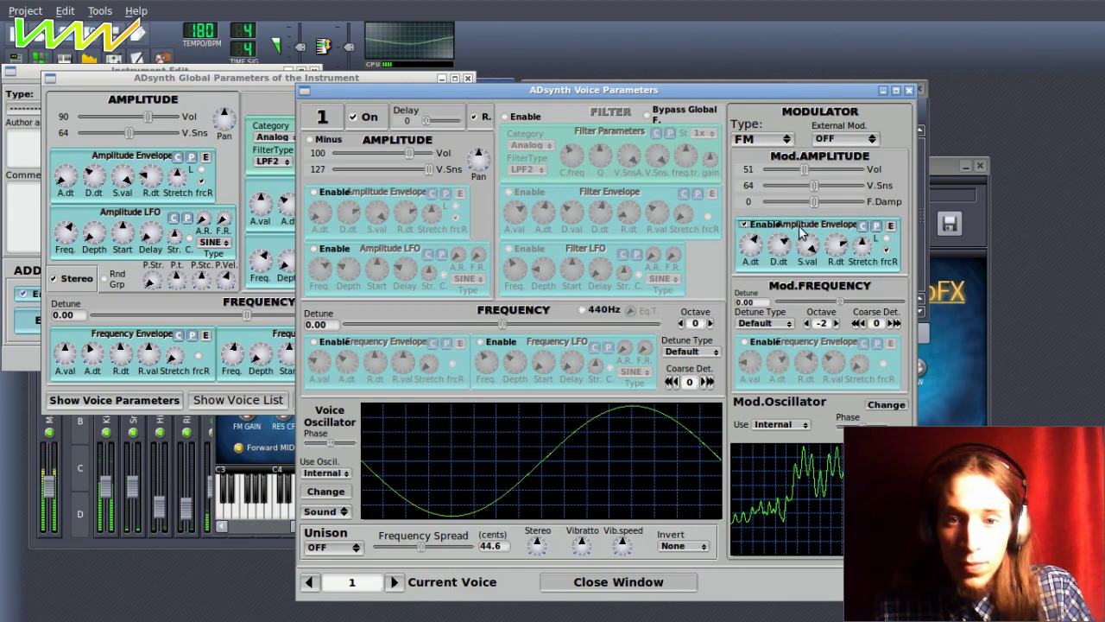
left_click(890, 225)
left_click(308, 296)
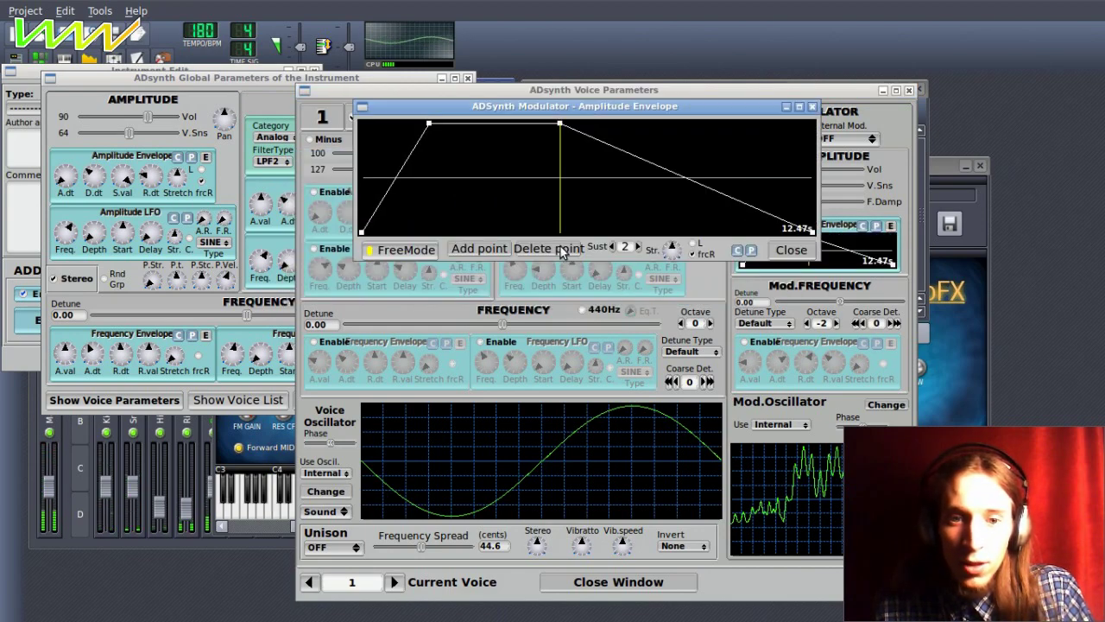
left_click(611, 246)
left_click(612, 246)
Shape the modulator amplitude envelope to start at maximum and fall in successive slopes, and close the envelope editor.
left_click_drag(365, 232, 277, 158)
left_click_drag(504, 128, 504, 193)
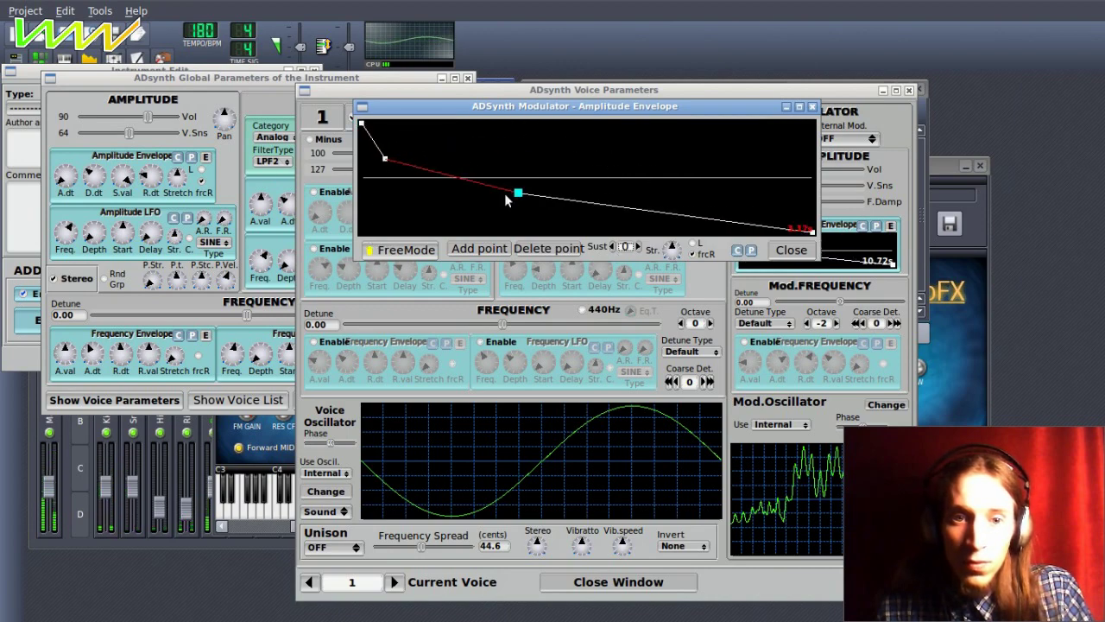
left_click(791, 250)
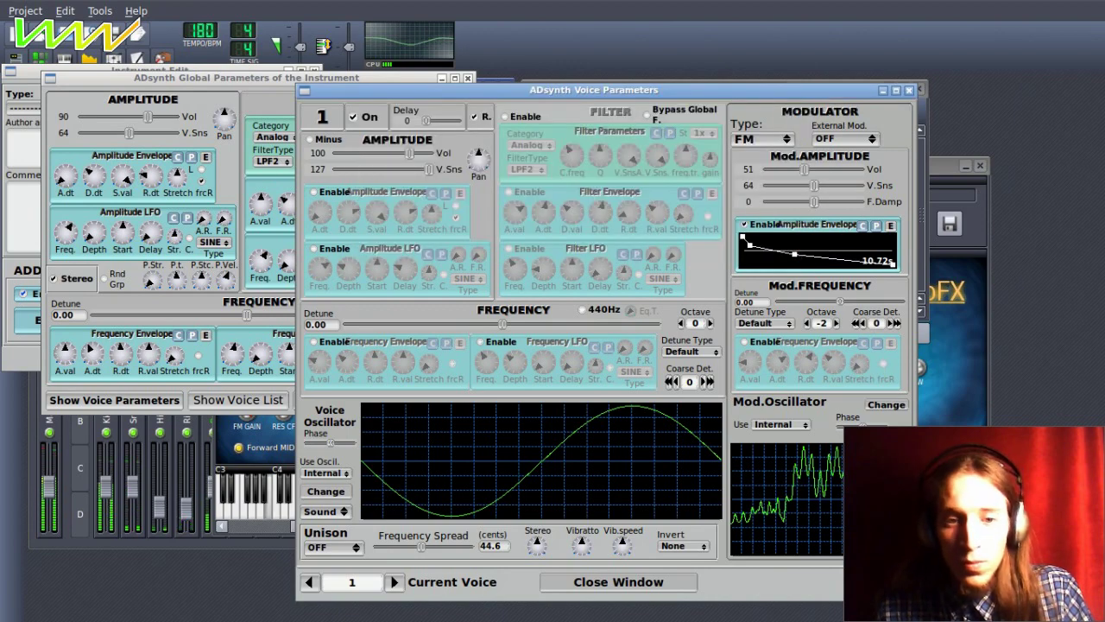
Give voice 2's oscillator a Sqr base function with its parameter at about 33, and set the voice's octave to -2.
left_click(393, 581)
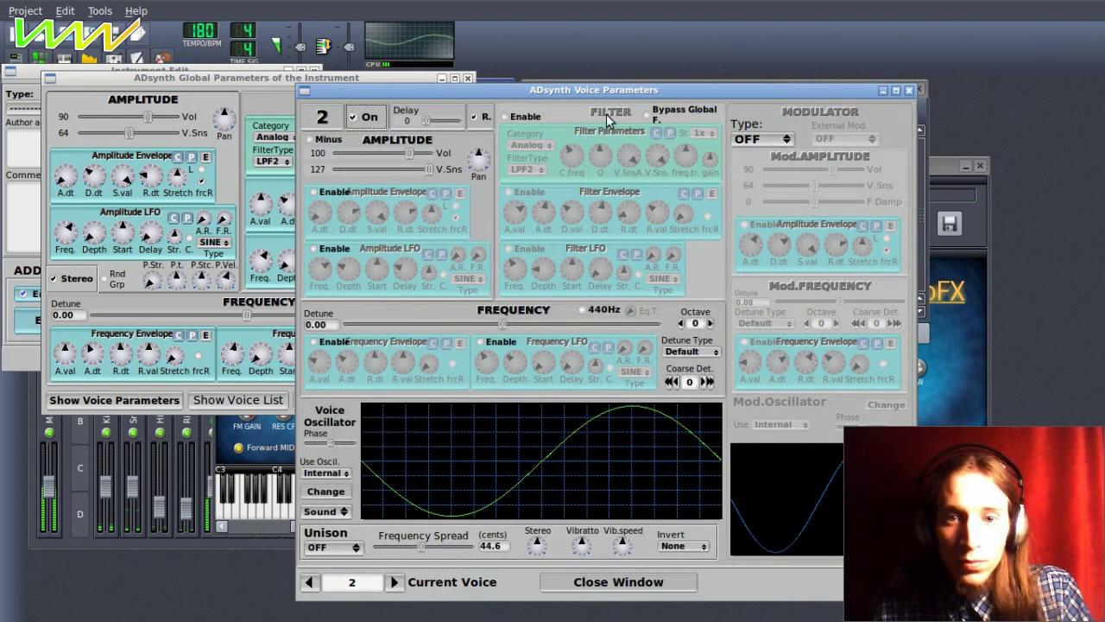
left_click(752, 139)
left_click(407, 347)
left_click(328, 491)
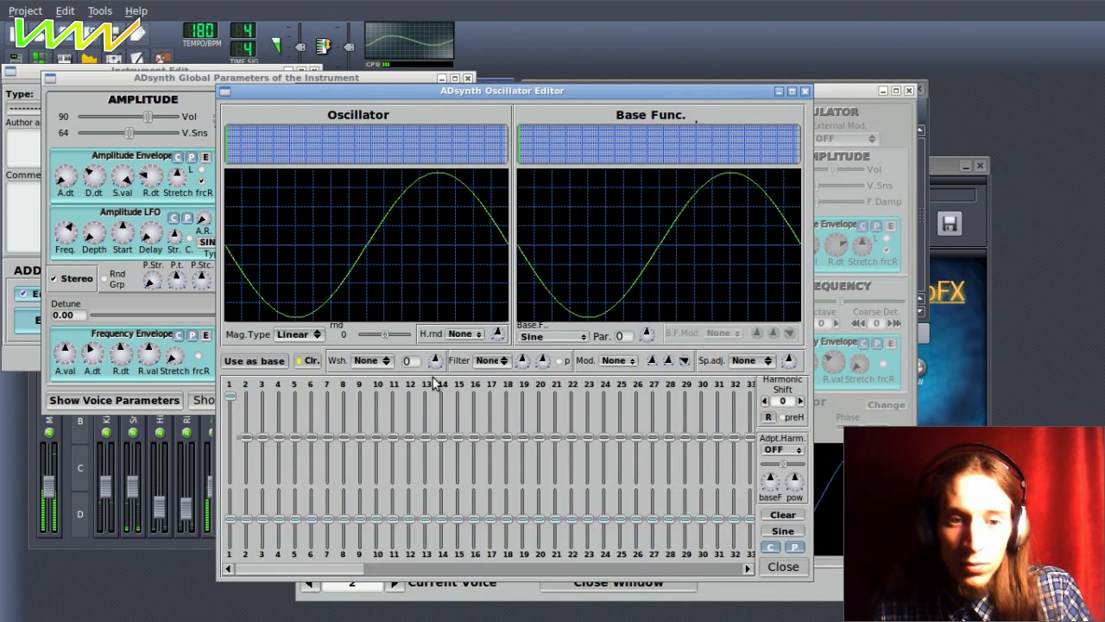
left_click(532, 337)
left_click(537, 521)
left_click(553, 335)
left_click(544, 352)
left_click_drag(639, 337, 638, 291)
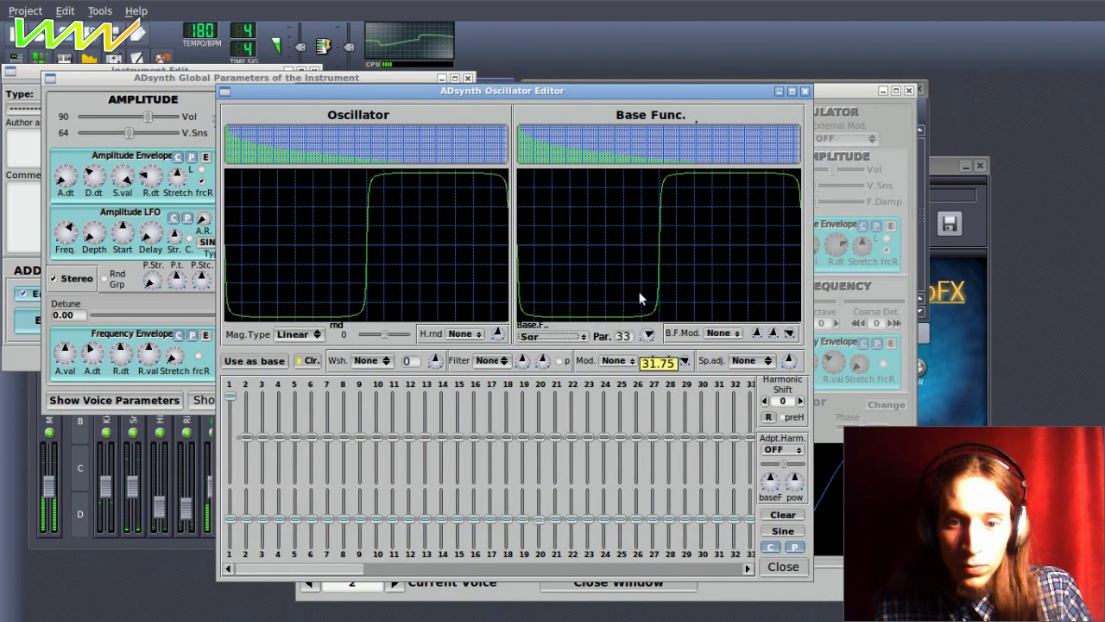
left_click(782, 566)
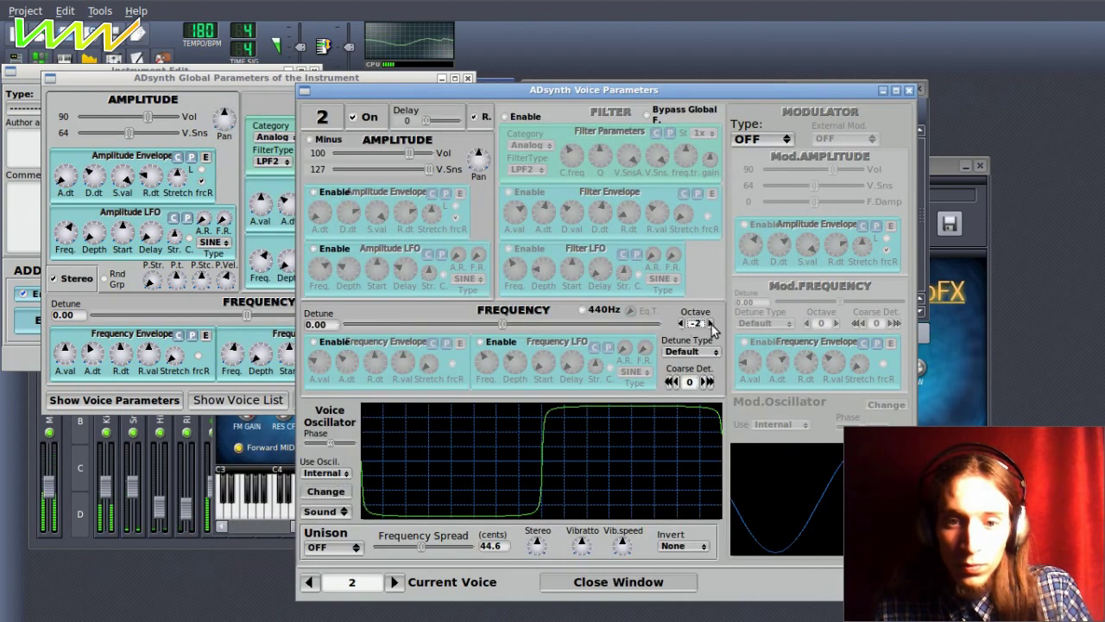
Pan voice 2 to the left, leaving its modulator off.
left_click(751, 138)
left_click(725, 277)
left_click_drag(745, 95, 557, 65)
left_click_drag(305, 130, 323, 197)
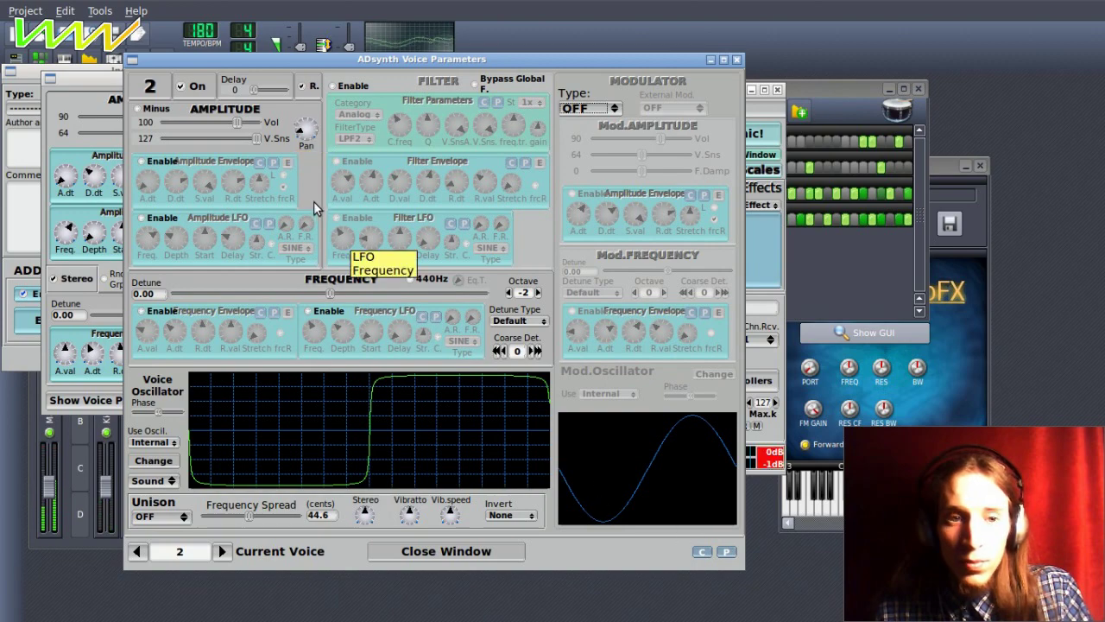
Copy voice 2's settings to the clipboard and paste them into voice 3.
left_click(701, 551)
left_click(386, 473)
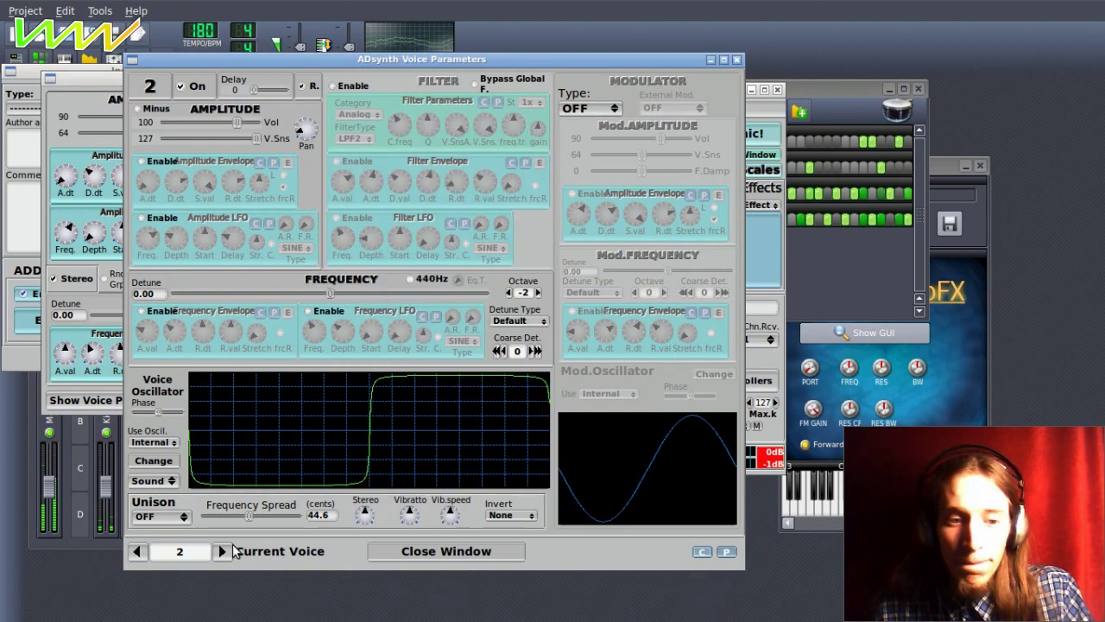
left_click(221, 551)
left_click(726, 551)
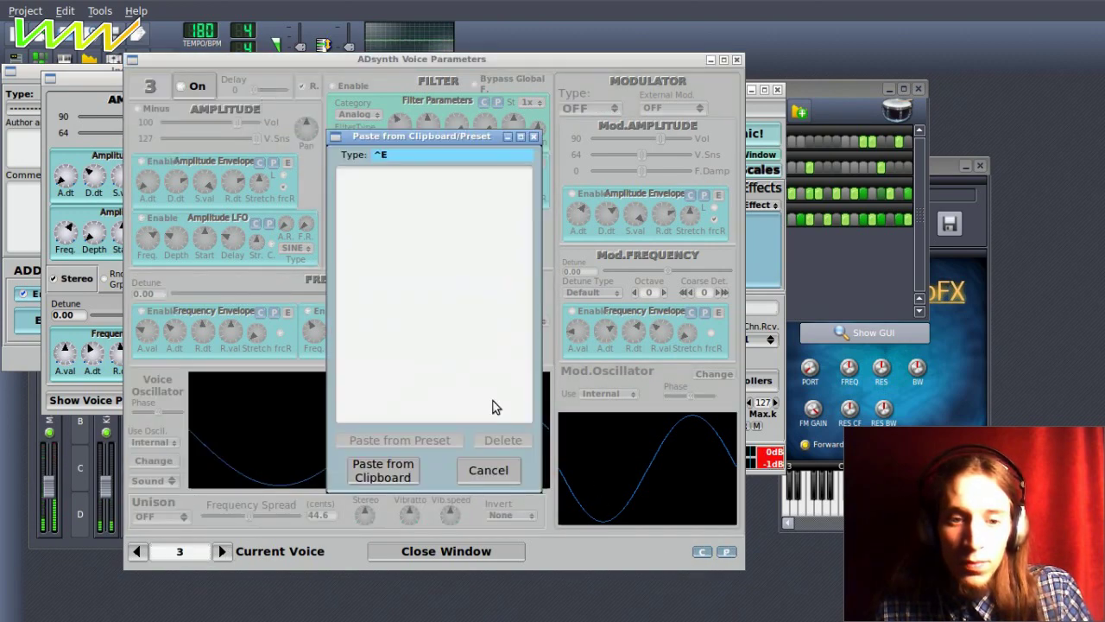
left_click(381, 471)
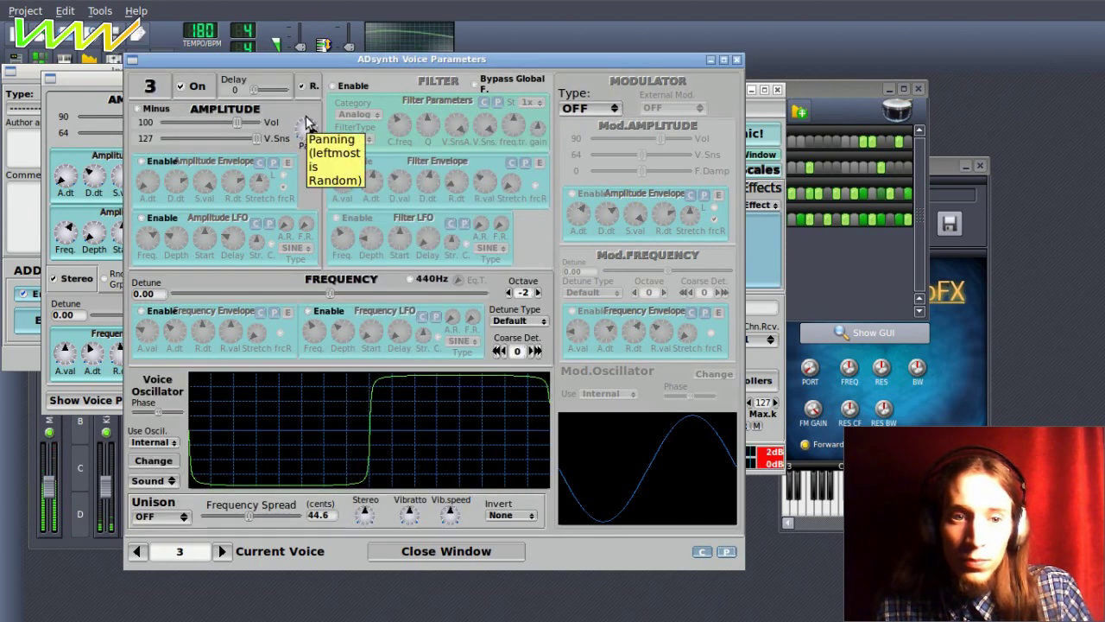
Pan voice 3 to the right and detune it to -6.34.
left_click_drag(330, 294, 302, 294)
left_click(138, 553)
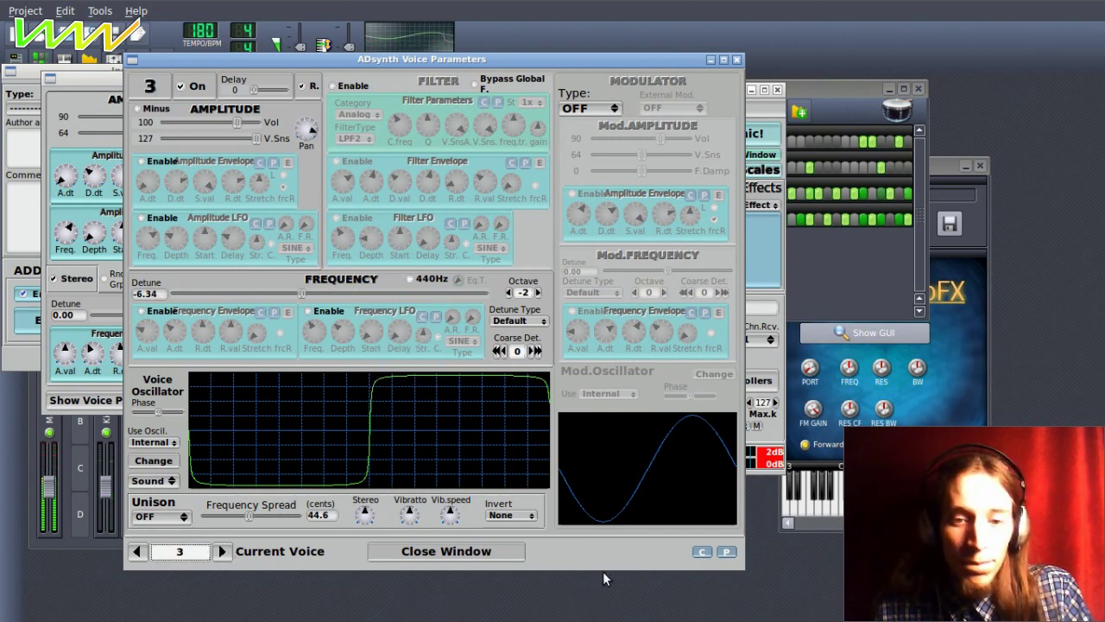
Turn on voice 4 and give its oscillator a Sqr base function with its parameter at 43.
left_click(221, 551)
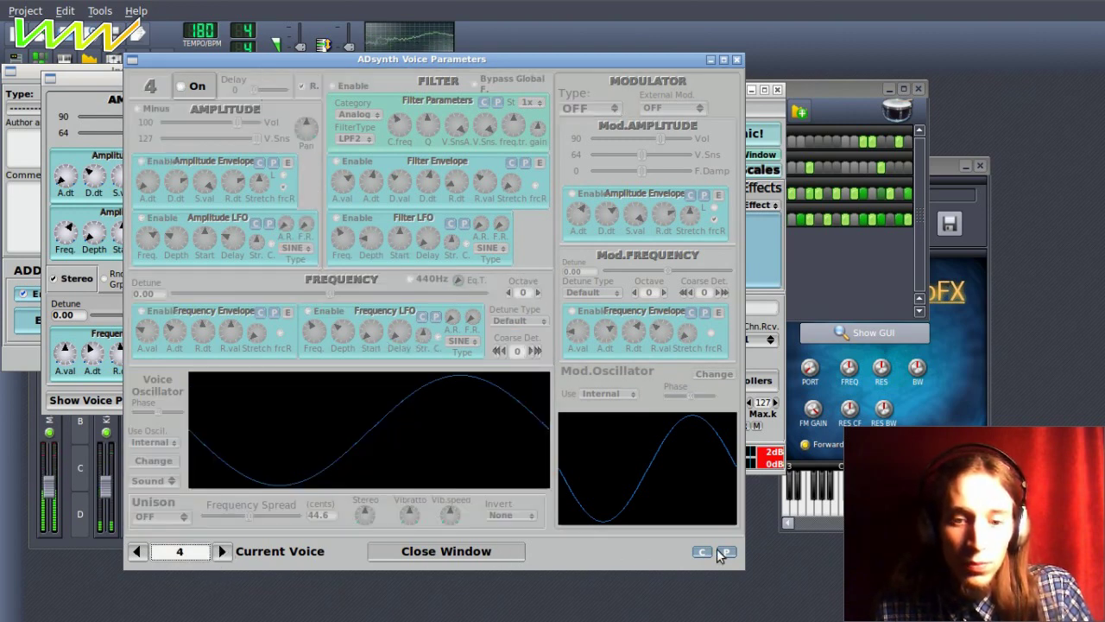
left_click(181, 86)
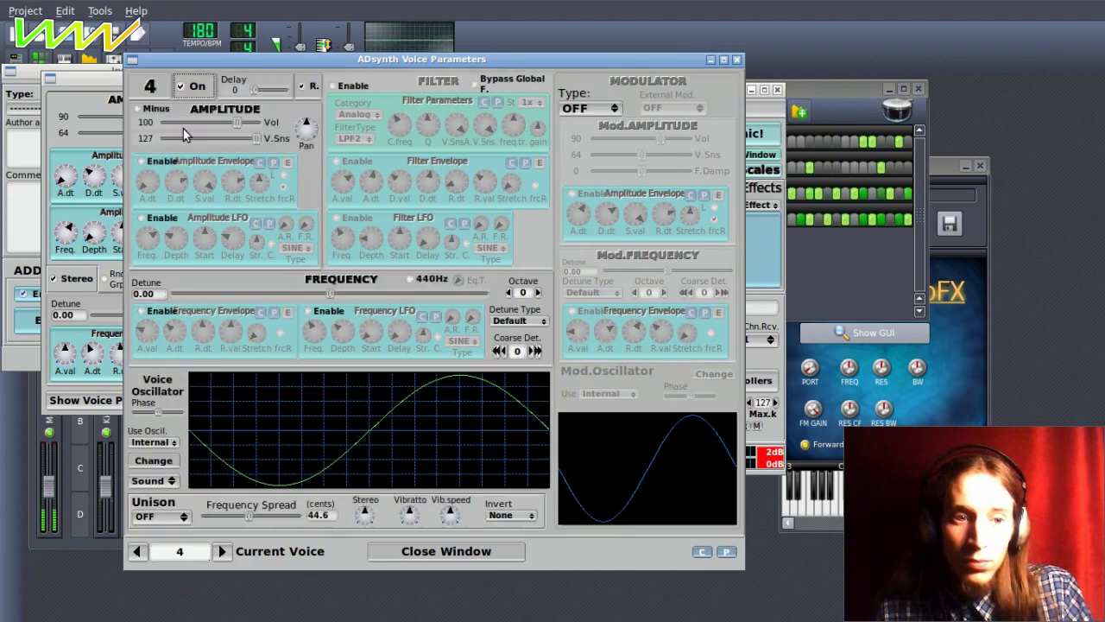
left_click(152, 461)
left_click(435, 369)
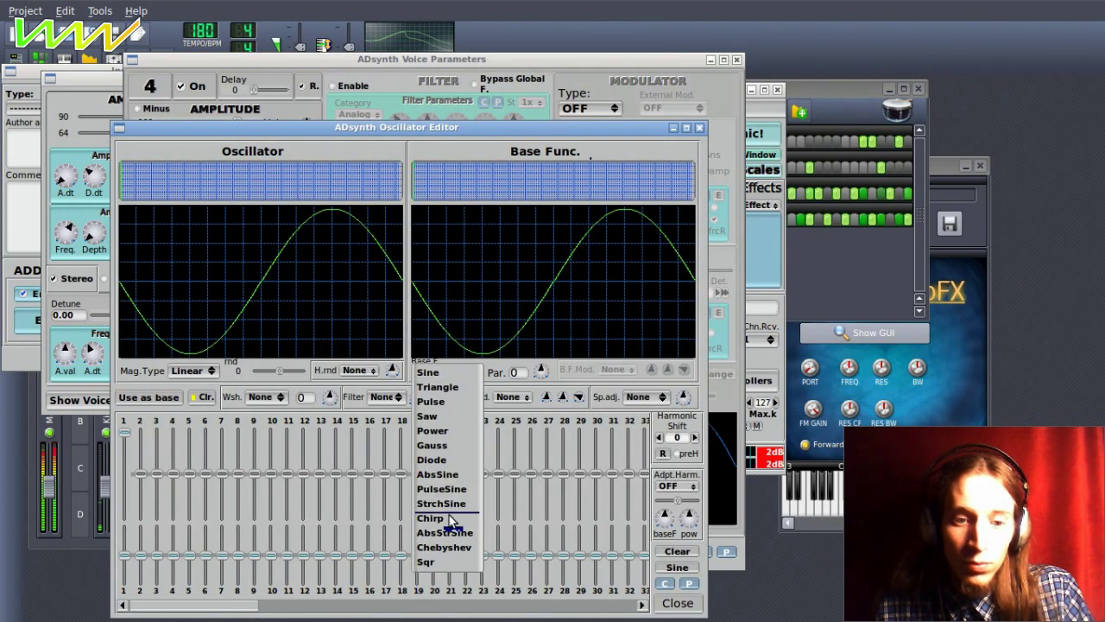
left_click(438, 562)
left_click_drag(542, 371, 537, 336)
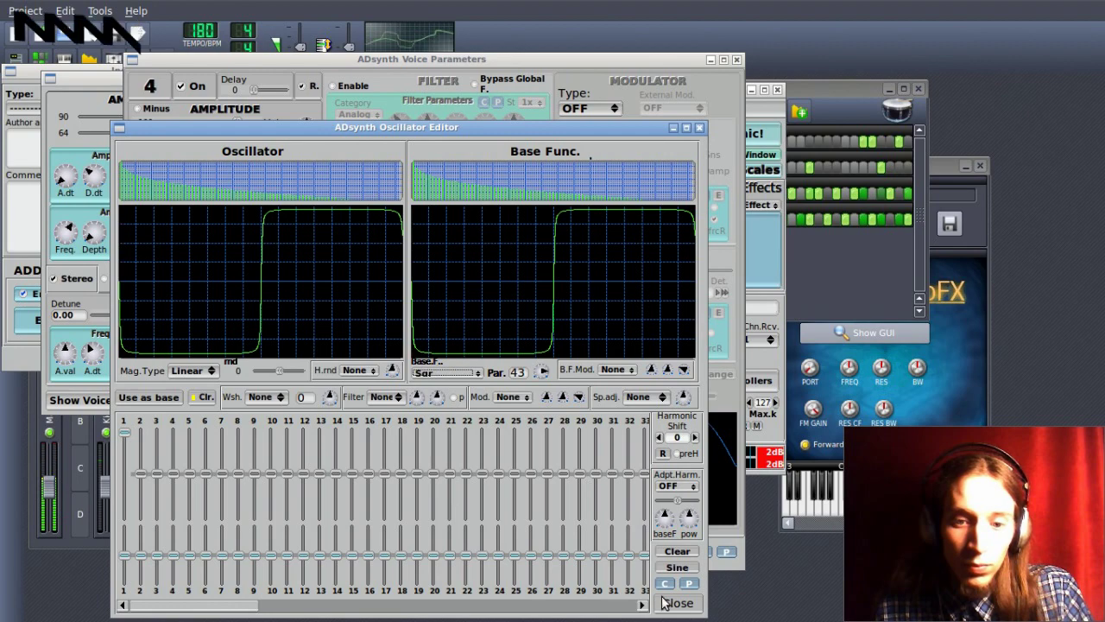
left_click(678, 603)
Set voice 4's octave to -2 and its modulator to FM with volume 38 and octave -2.
left_click(510, 293)
left_click(509, 292)
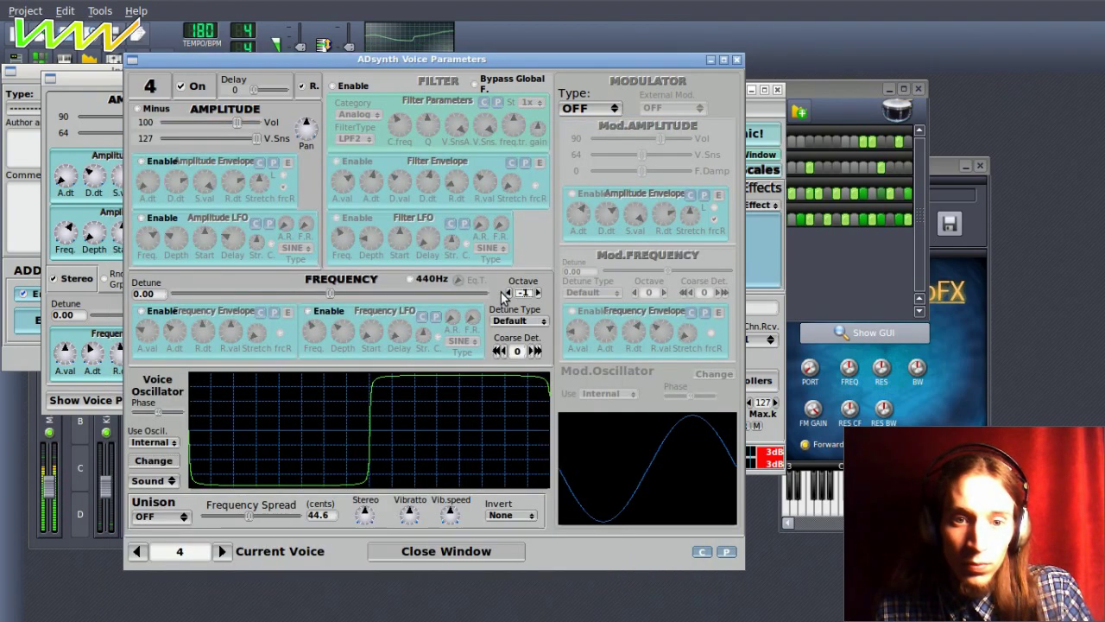
left_click(591, 108)
left_click(599, 179)
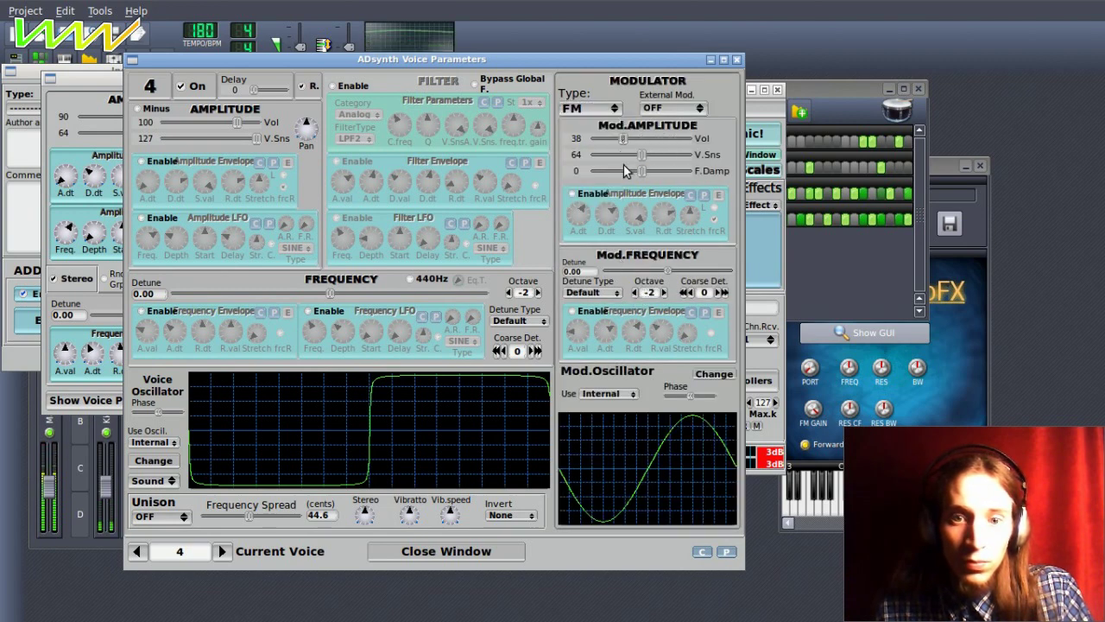
Give voice 4's modulator oscillator a Saw base function with parameter 63, and adjust its fourth harmonic.
left_click(714, 374)
left_click(440, 364)
left_click(449, 402)
left_click_drag(540, 361, 546, 282)
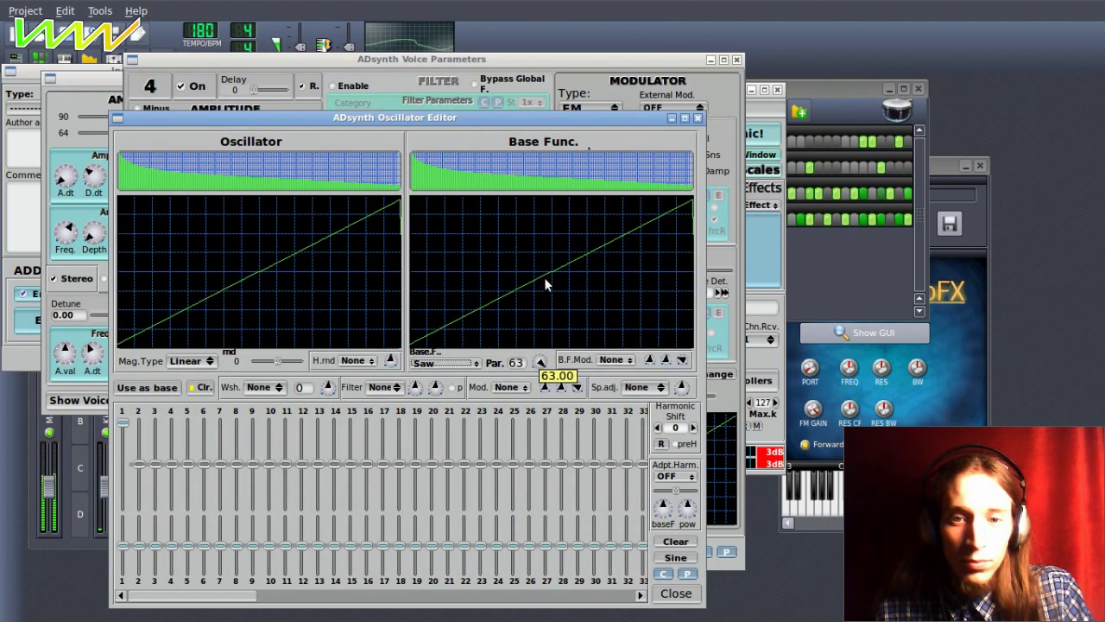
left_click(169, 469)
left_click(666, 592)
Set voice 4's modulator volume to 58 and its modulator octave to 2.
left_click_drag(622, 139, 641, 139)
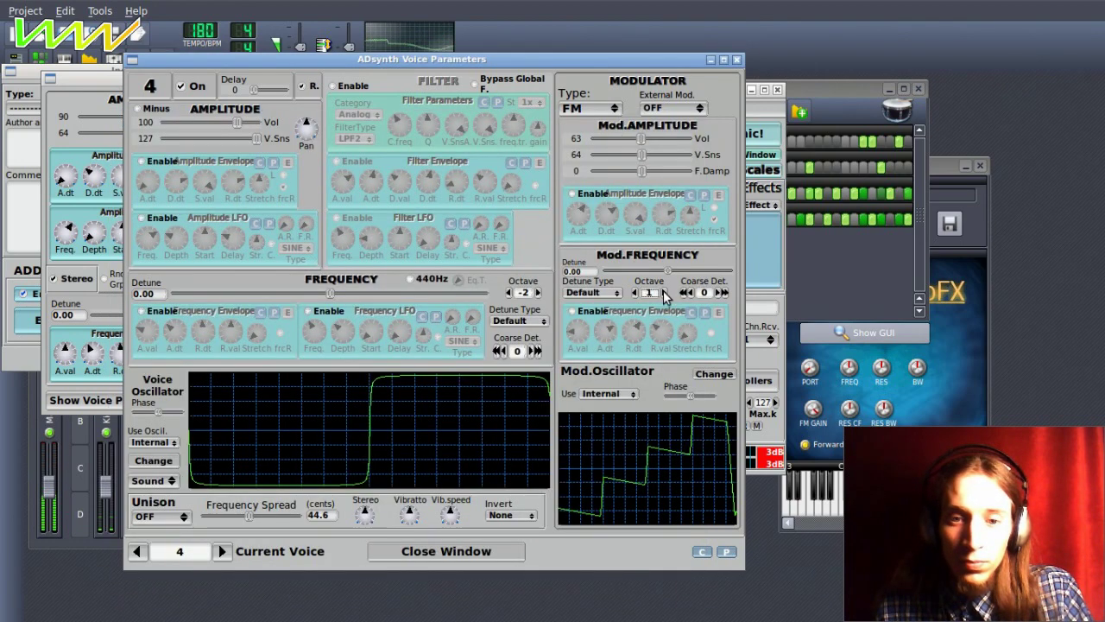
left_click_drag(637, 138, 636, 140)
Enable voice 4's frequency LFO and lower its depth, keeping the frequency envelope disabled.
left_click(160, 314)
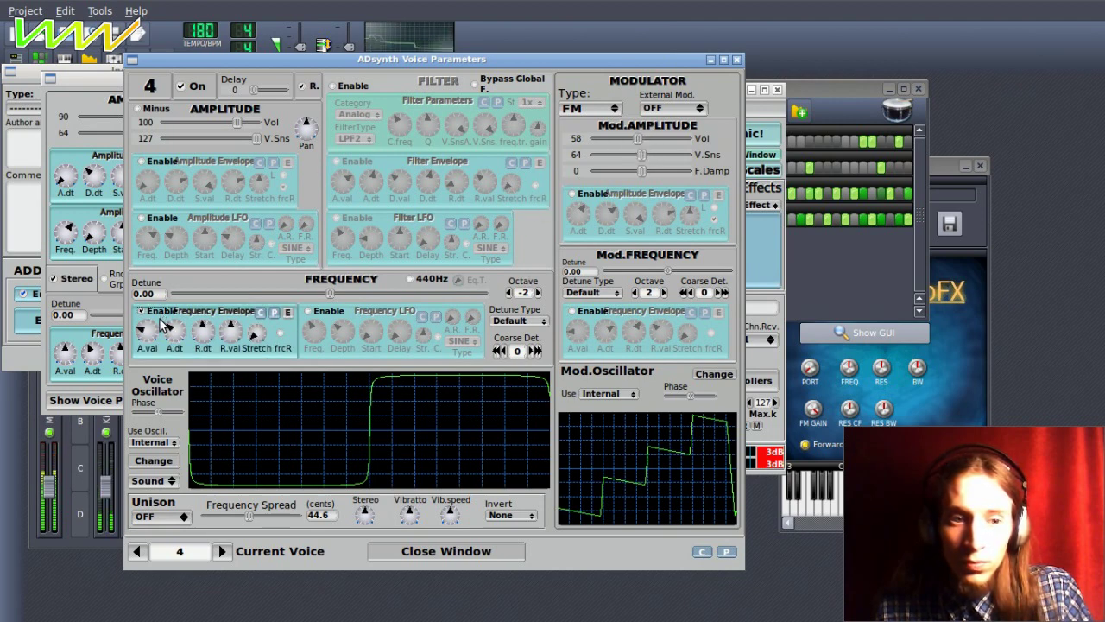
left_click(156, 312)
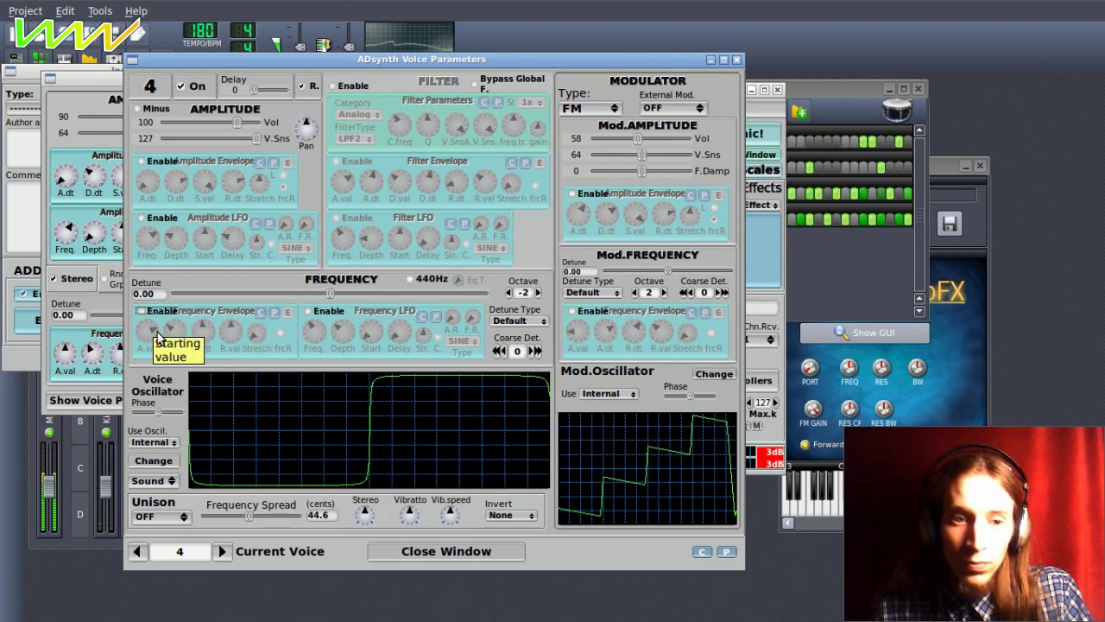
left_click(307, 311)
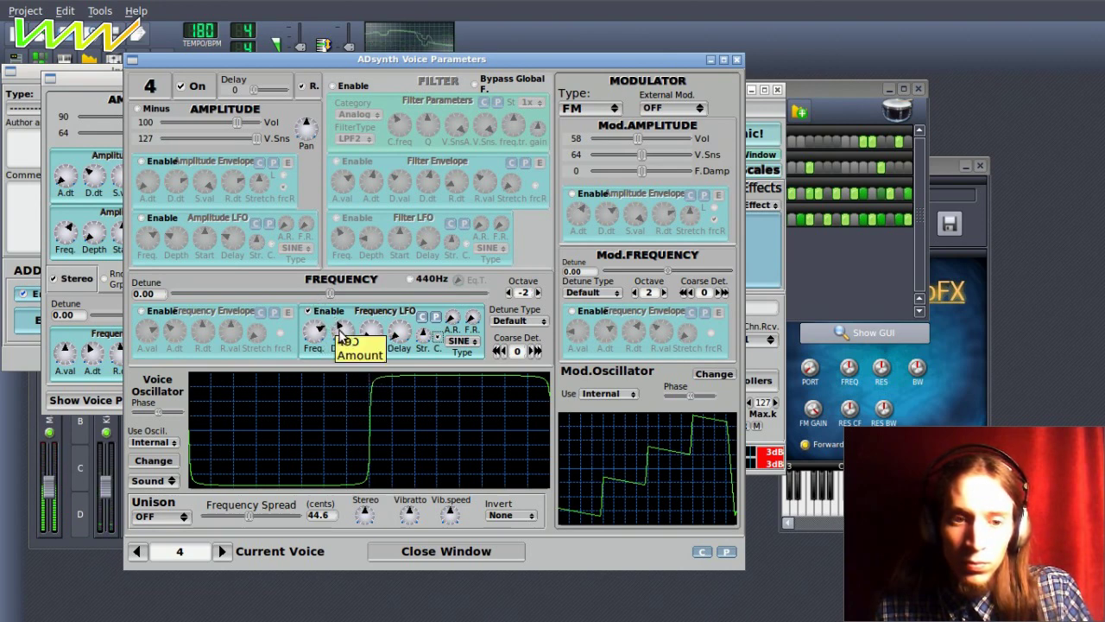
left_click_drag(319, 332, 333, 342)
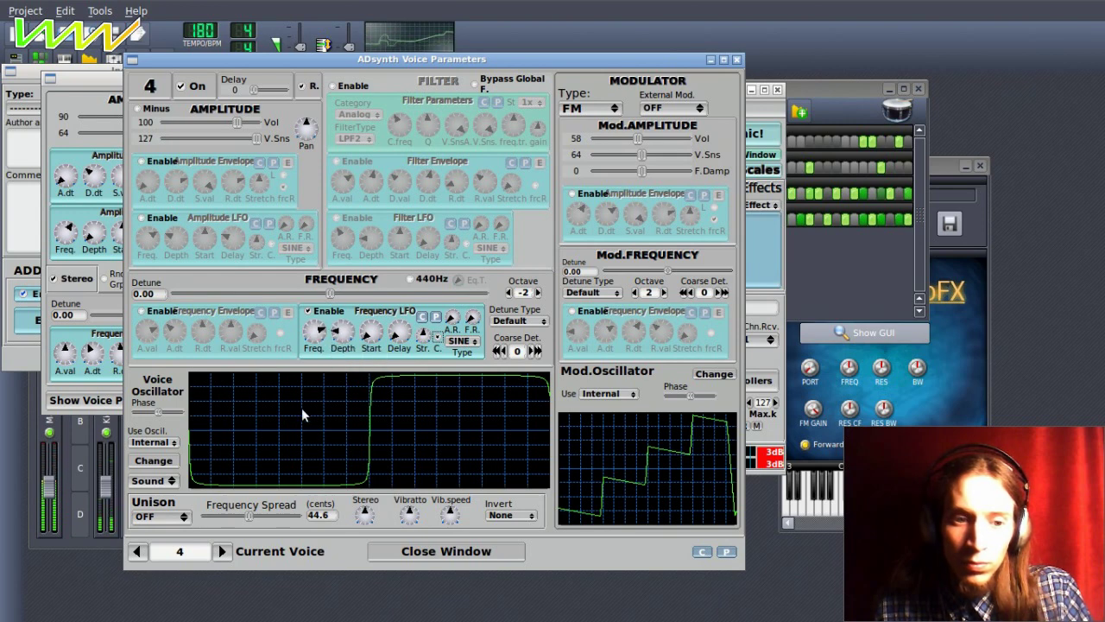
Set voice 4's unison to size 6 with 50 % invert and a 33.5 cents frequency spread, and close the voice parameters.
left_click(154, 516)
left_click(171, 566)
left_click(178, 520)
left_click(177, 523)
left_click(500, 516)
left_click(509, 541)
left_click_drag(239, 520, 246, 520)
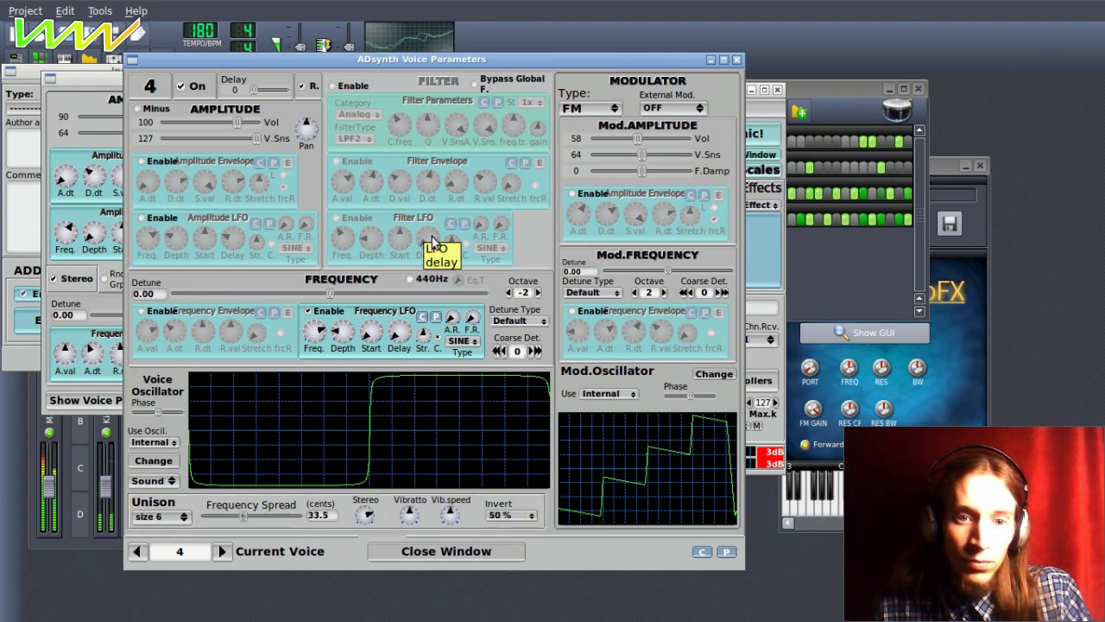
left_click(487, 554)
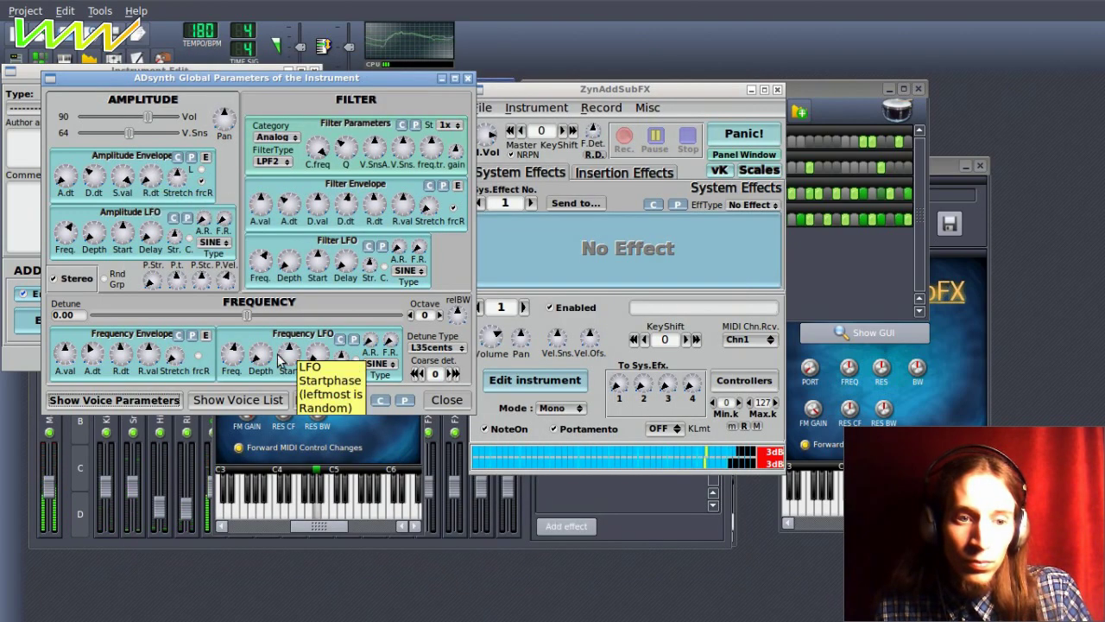
Enable voice 5 with its octave at -2 and its volume at 106, and close the voice parameters.
left_click(173, 400)
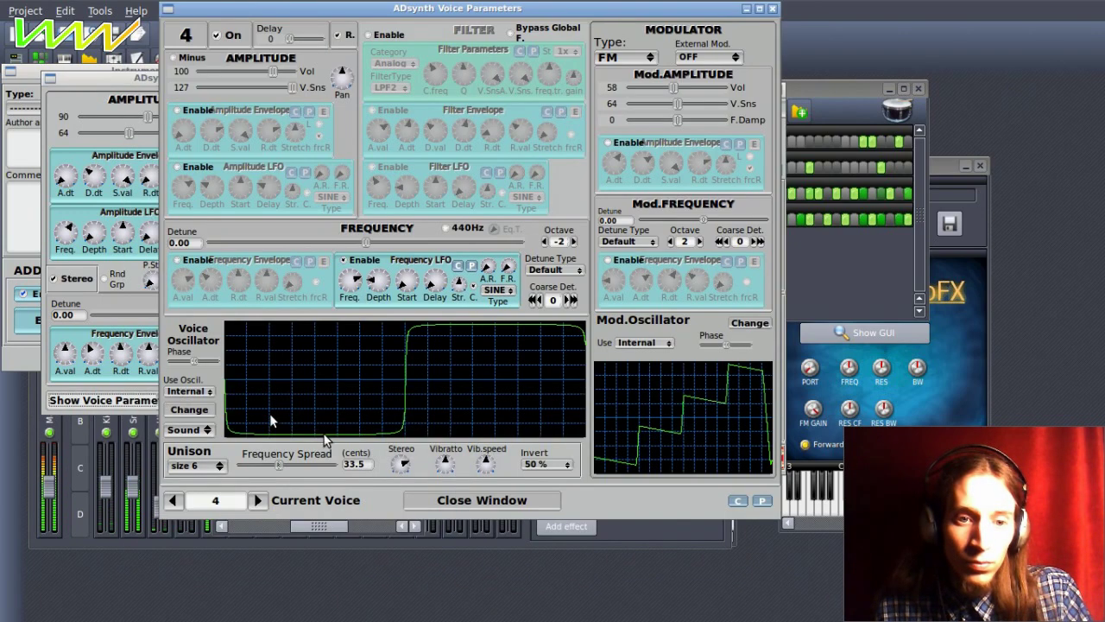
left_click(257, 500)
left_click(544, 242)
left_click(544, 242)
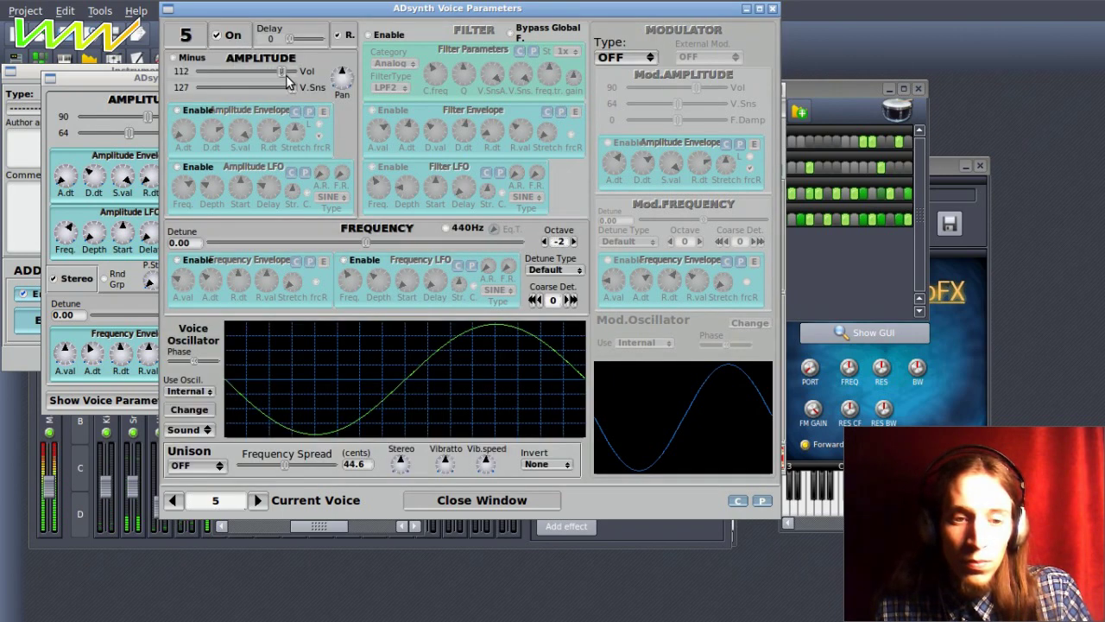
scroll(285, 75, "down", 3)
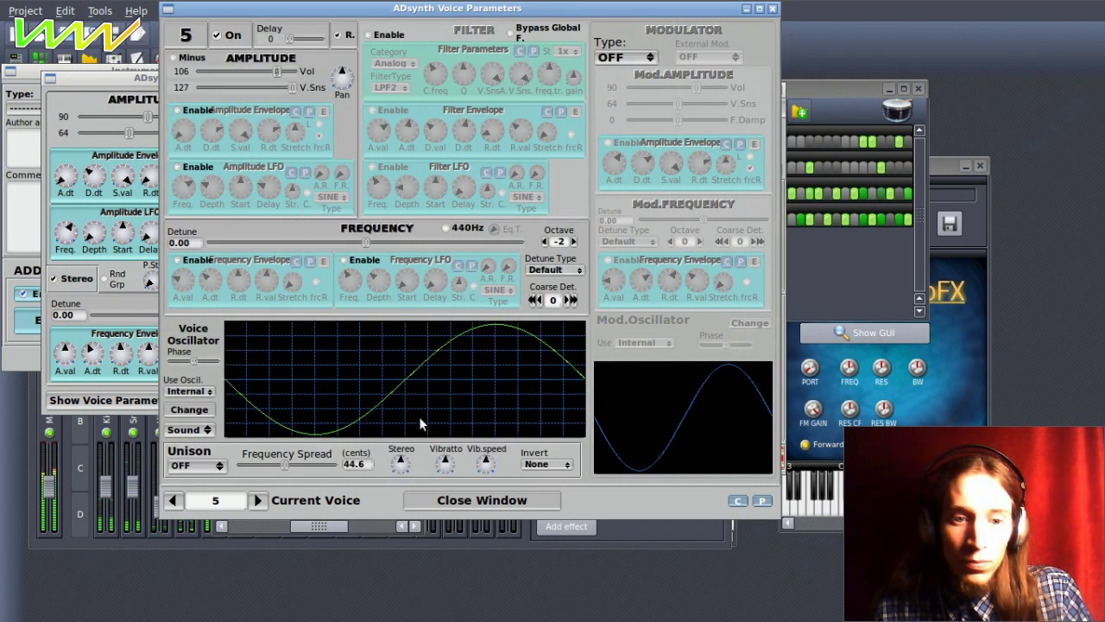
left_click(467, 499)
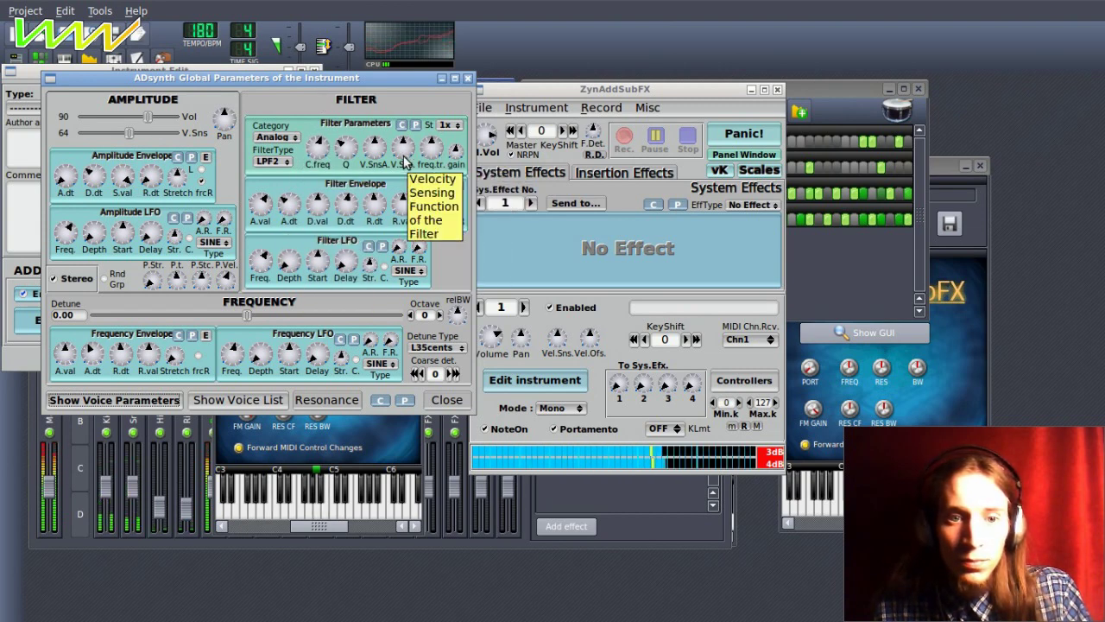
Raise the global filter's velocity sensing function and set its cutoff frequency to 127, and close the ADsynth global parameters.
left_click_drag(405, 160, 410, 102)
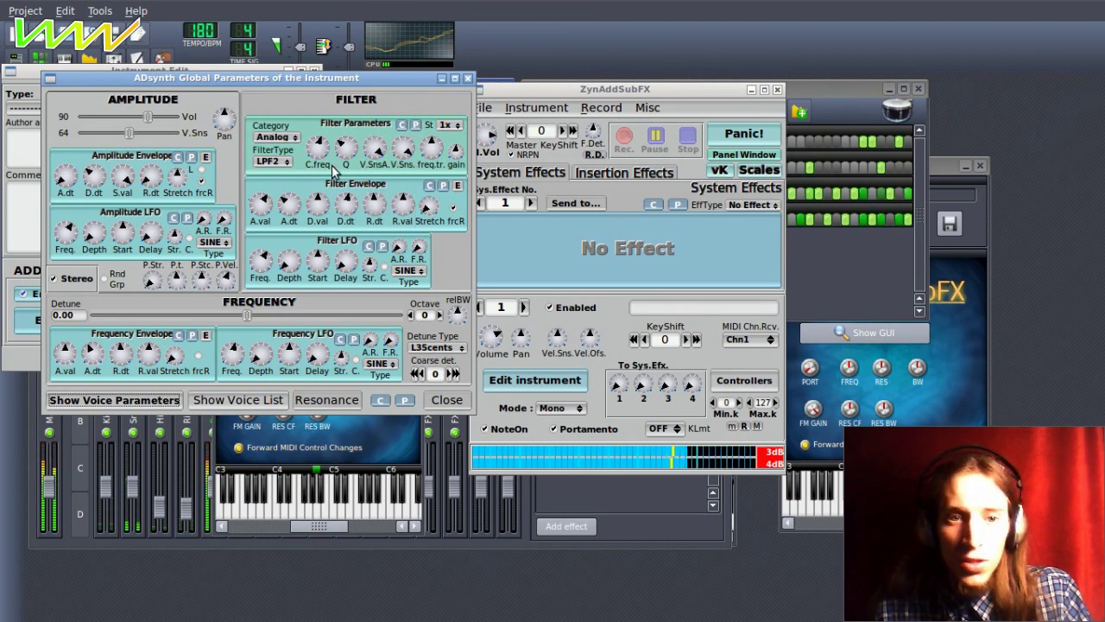
left_click_drag(318, 147, 315, 62)
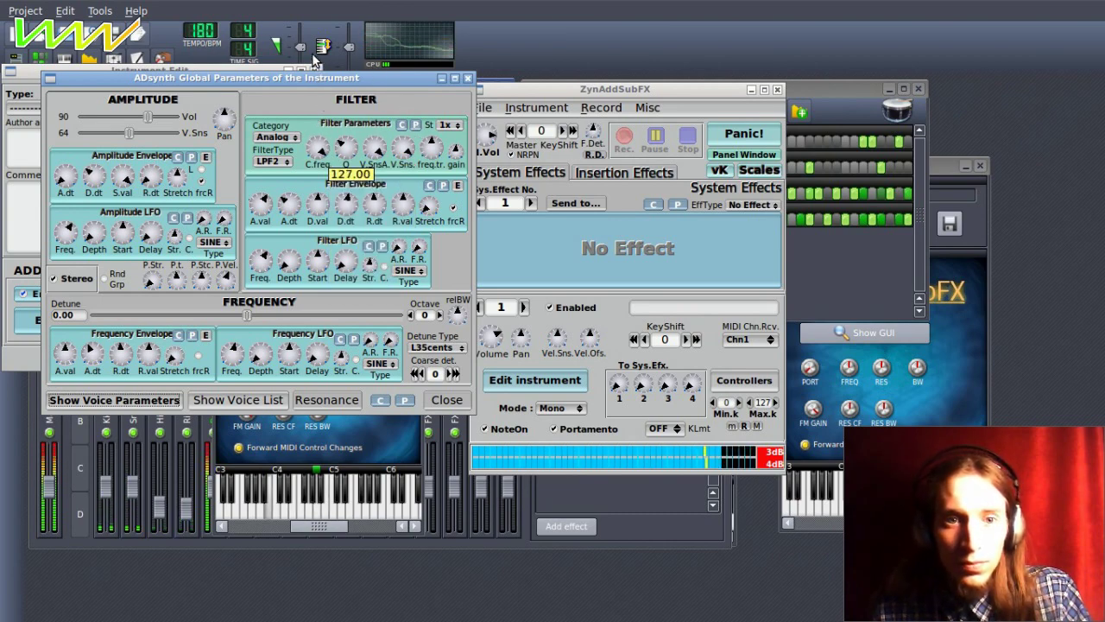
left_click(440, 400)
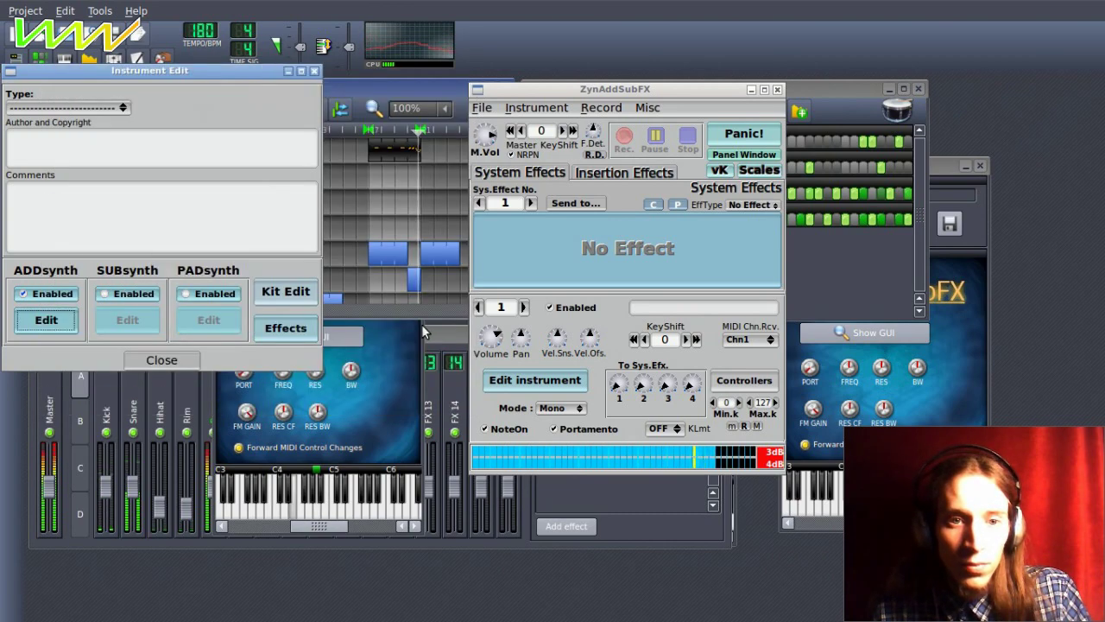
Open the Bass pattern in the piano roll, move its three lowest notes down one semitone, and play back the result.
left_click(358, 95)
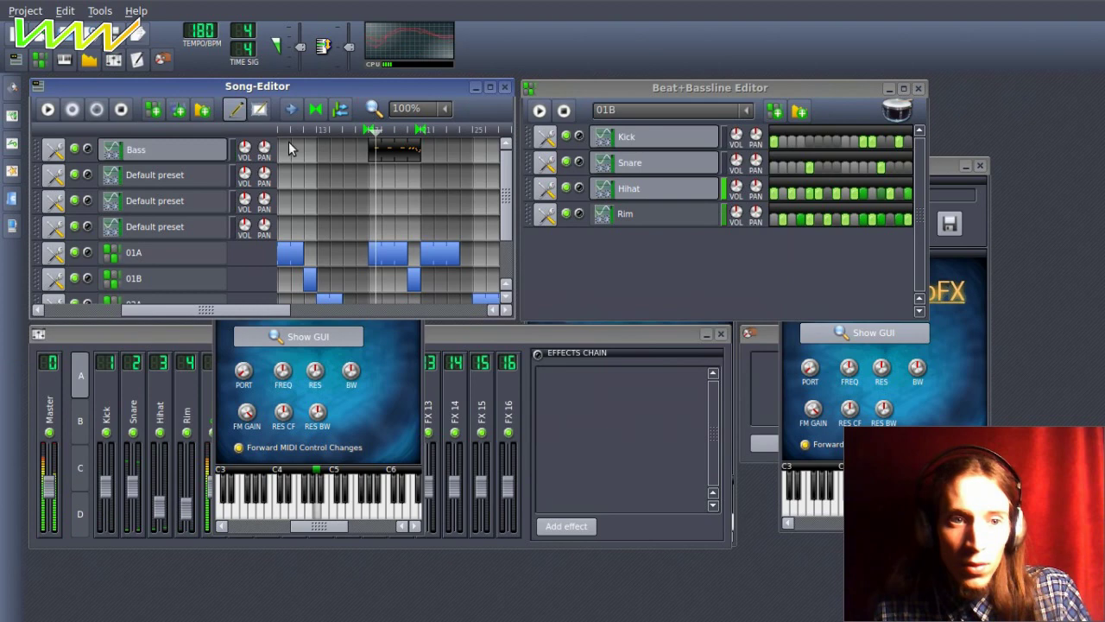
double_click(396, 154)
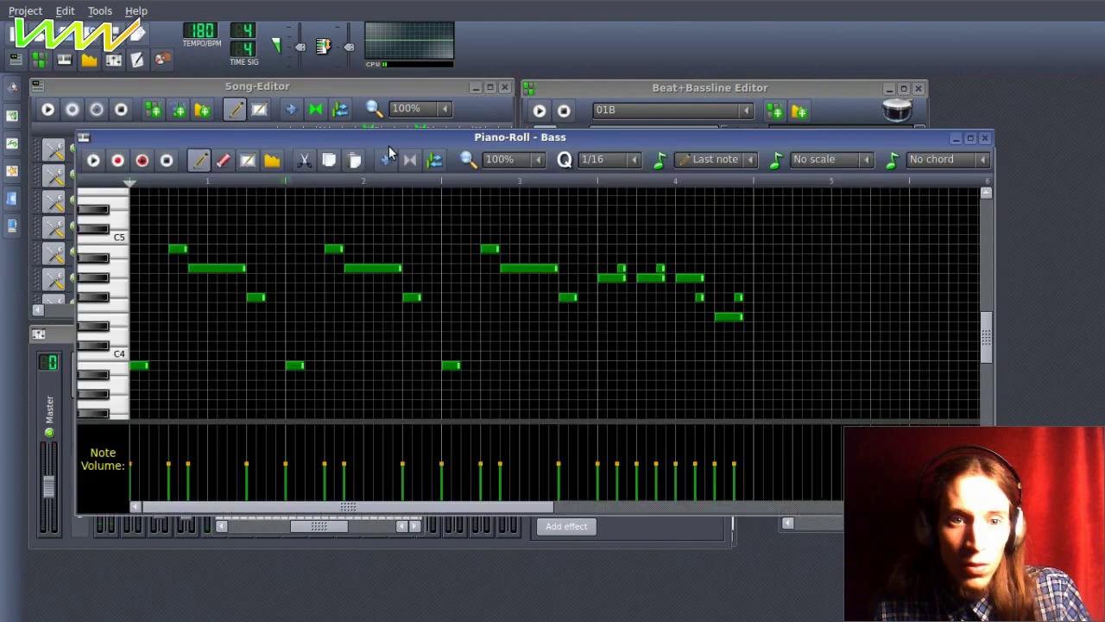
left_click_drag(140, 366, 139, 375)
left_click(177, 248)
left_click(136, 368)
right_click(137, 371)
left_click(138, 367)
left_click_drag(449, 356, 138, 379, "ctrl")
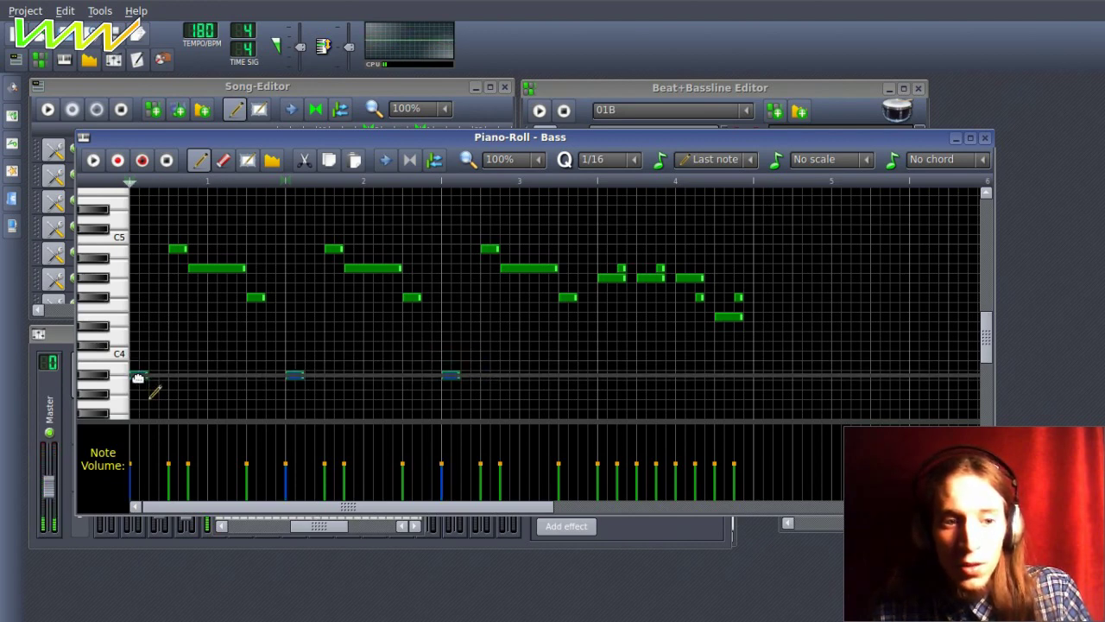
key("space")
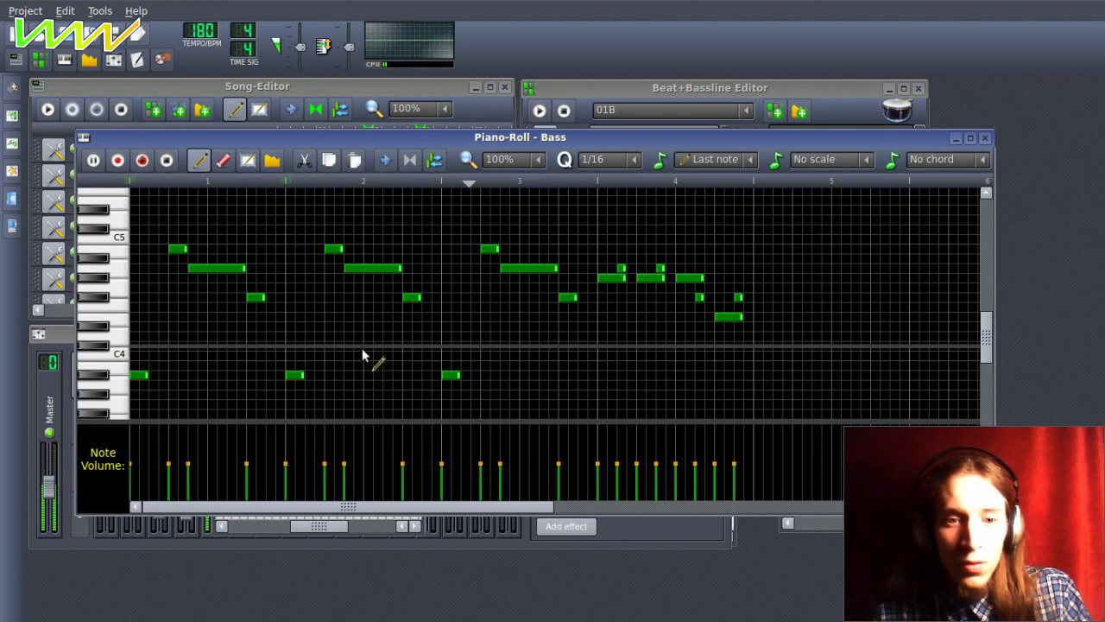
key("space")
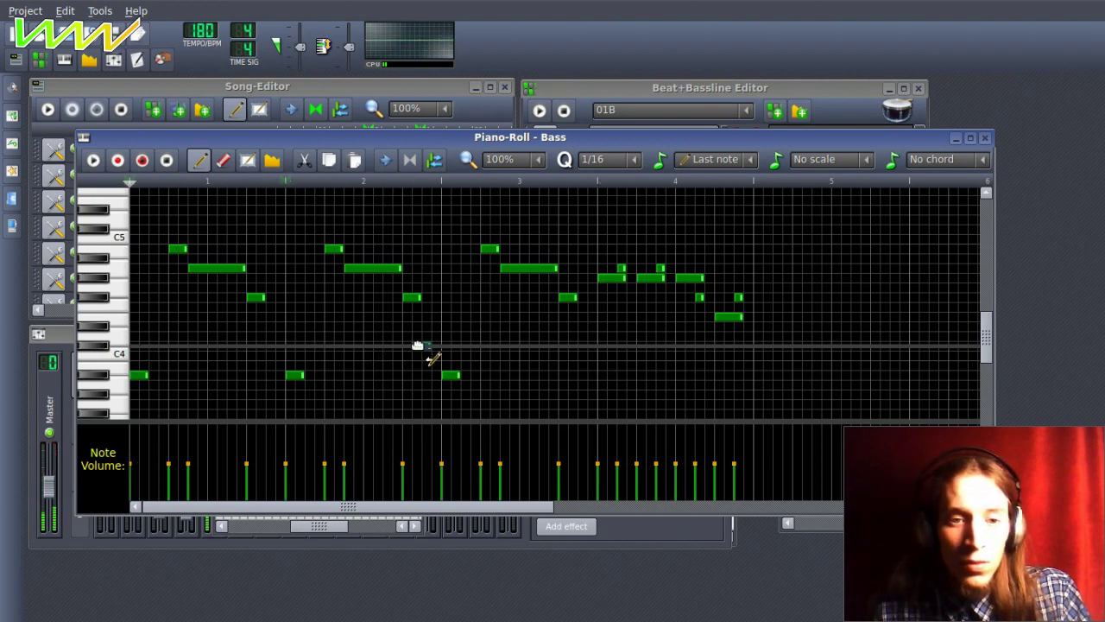
Try an extra high note after the first low note of the Bass pattern, remove it, and close the piano roll.
left_click(139, 374)
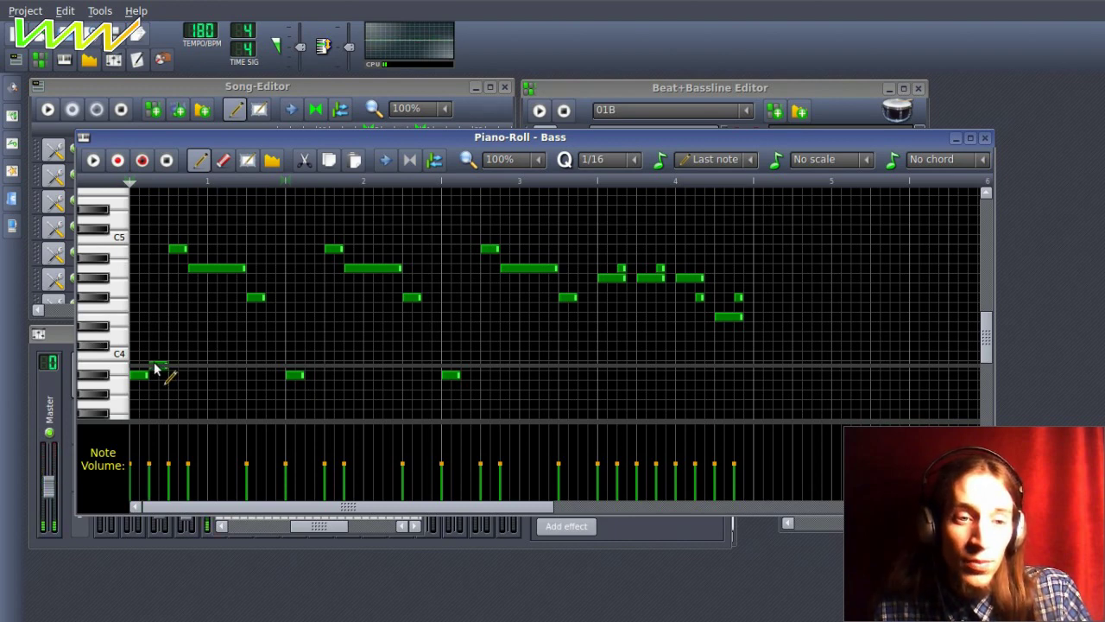
scroll(165, 281, "up", 3)
left_click(155, 210)
right_click(156, 211)
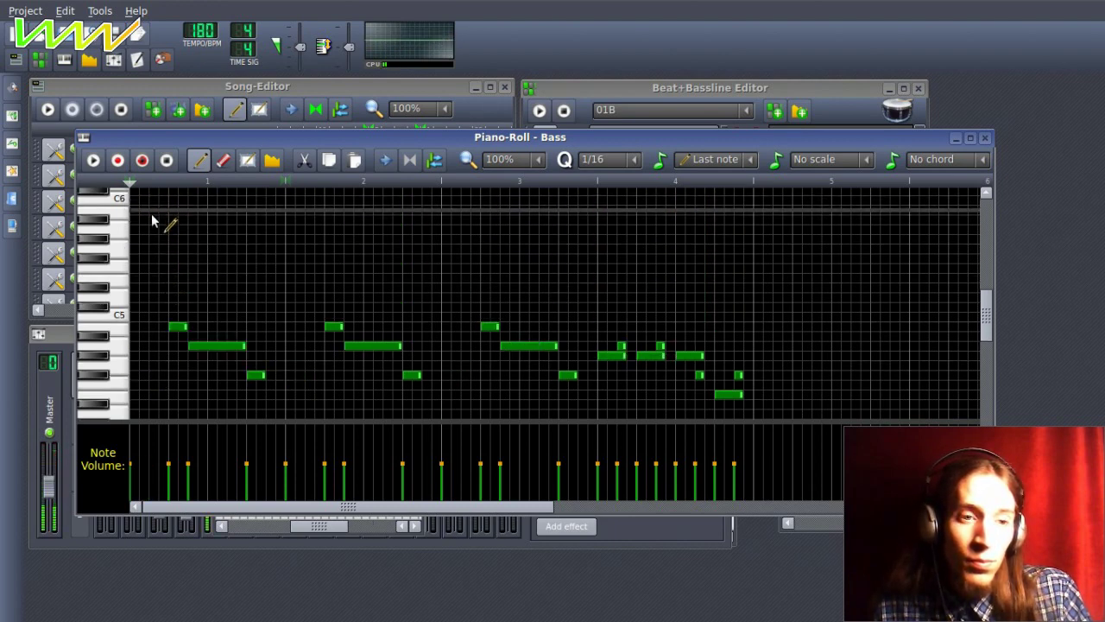
scroll(151, 411, "down", 2)
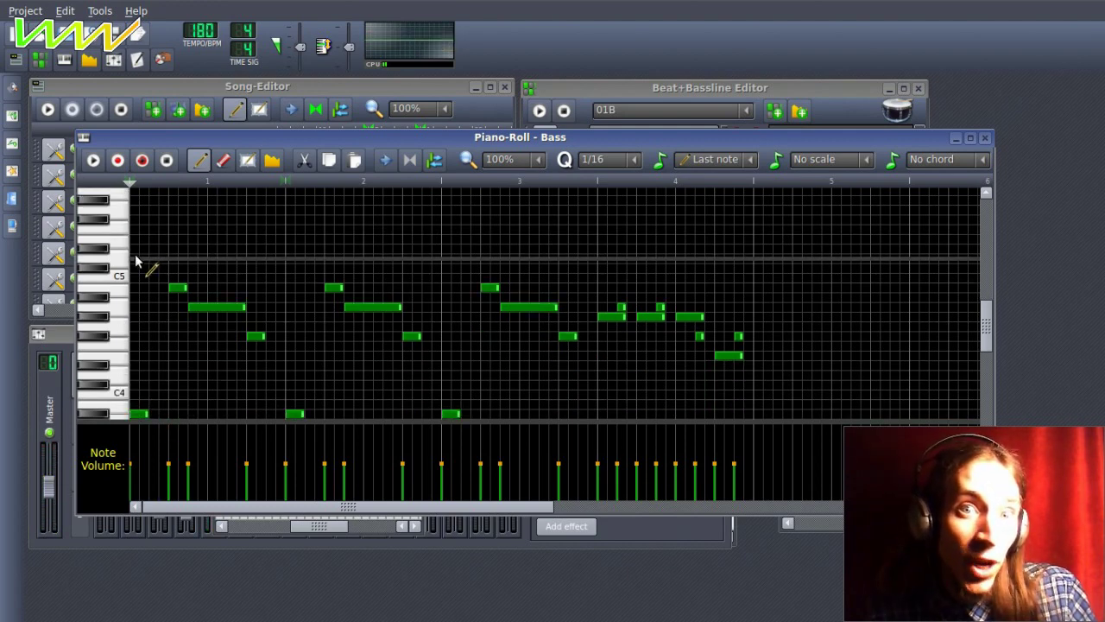
key("space")
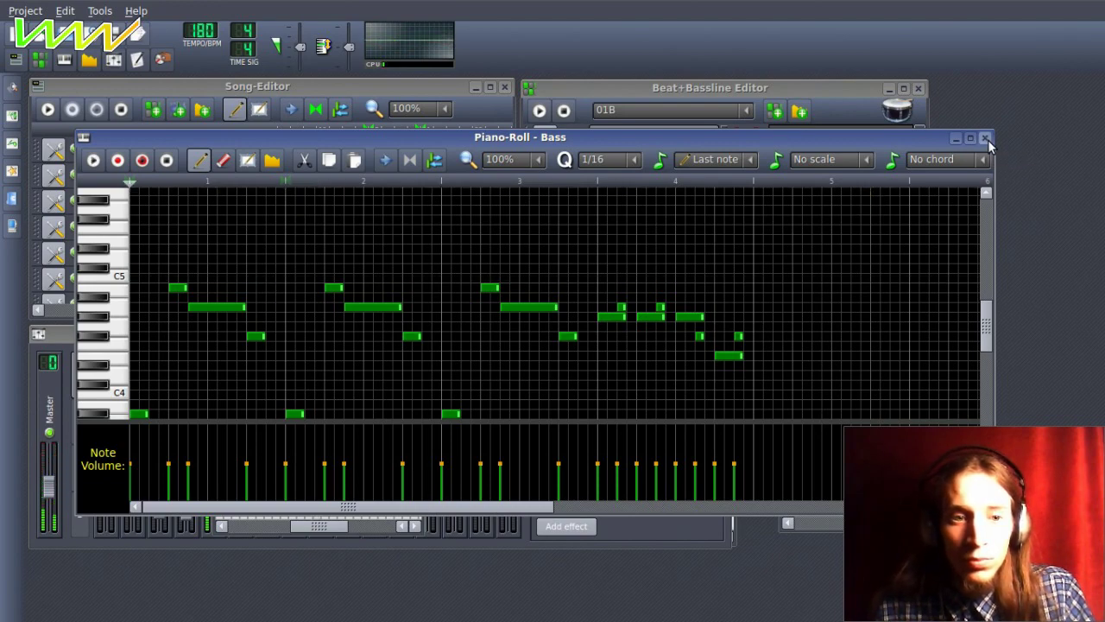
left_click(987, 139)
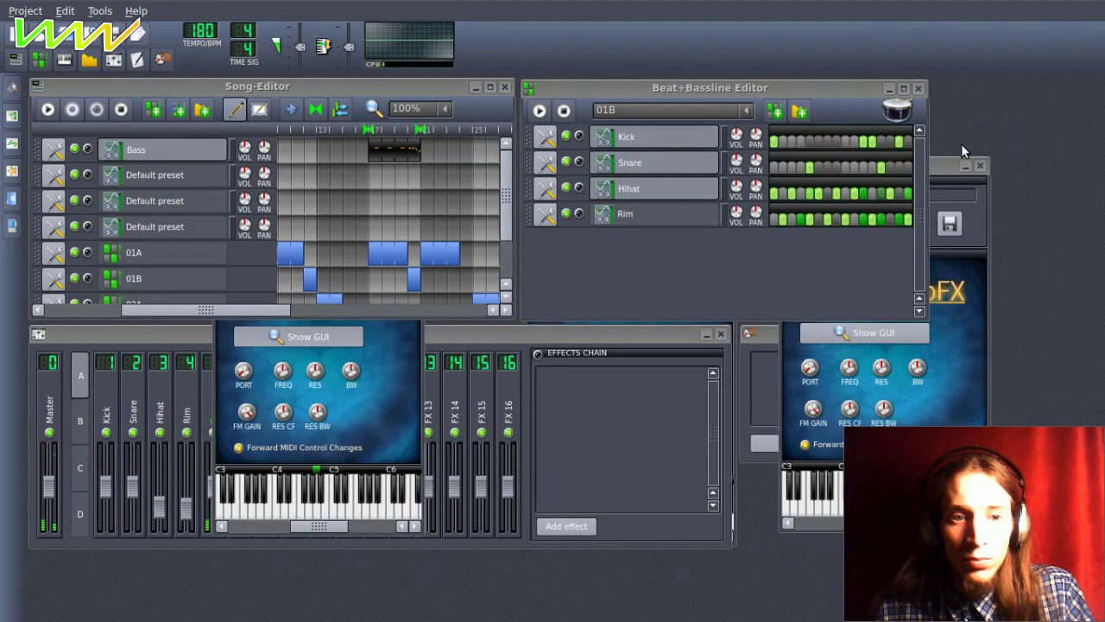
Reopen the Bass pattern and vary the first note's volume to audition the velocity response.
double_click(413, 151)
left_click(132, 485)
left_click_drag(134, 489, 141, 463)
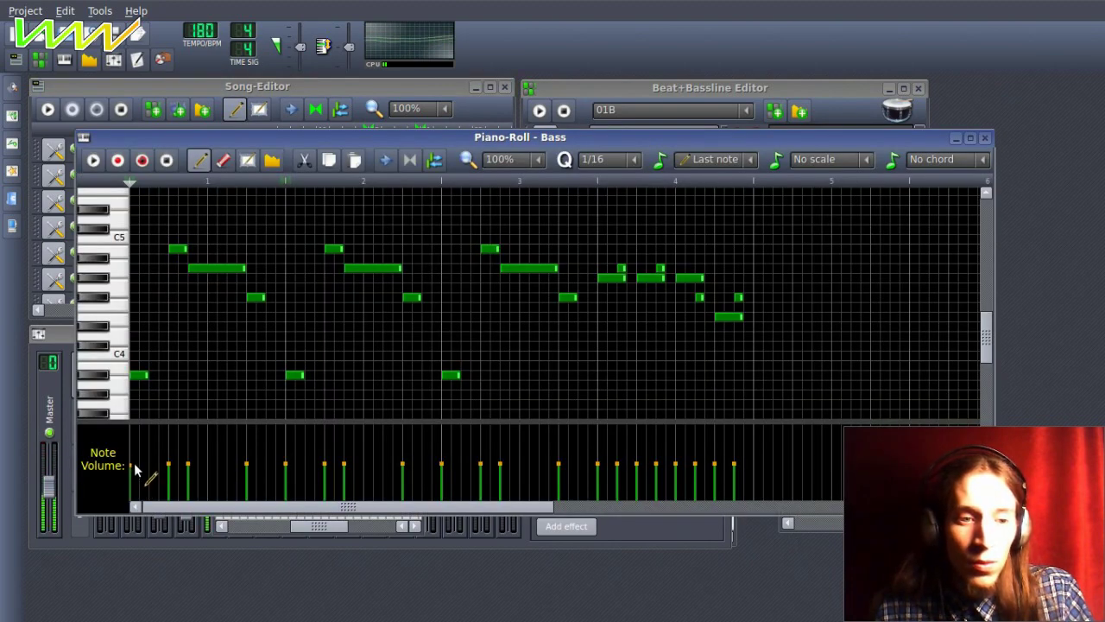
Open the instrument's ADsynth global parameters and set the amplitude velocity sensing to 0.
key("alt+Tab")
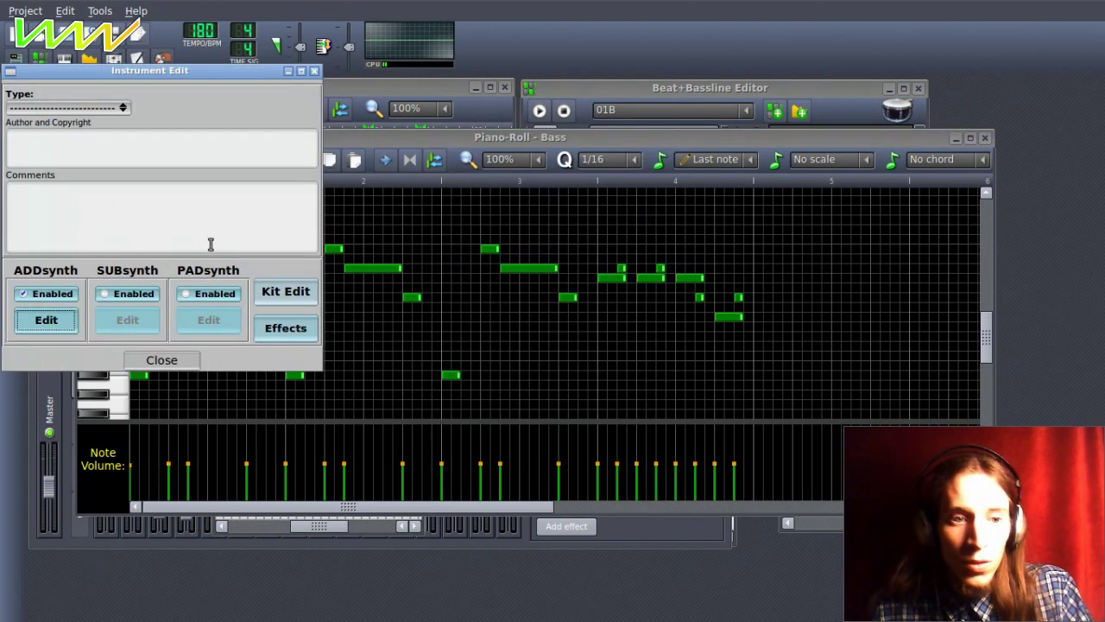
left_click(74, 323)
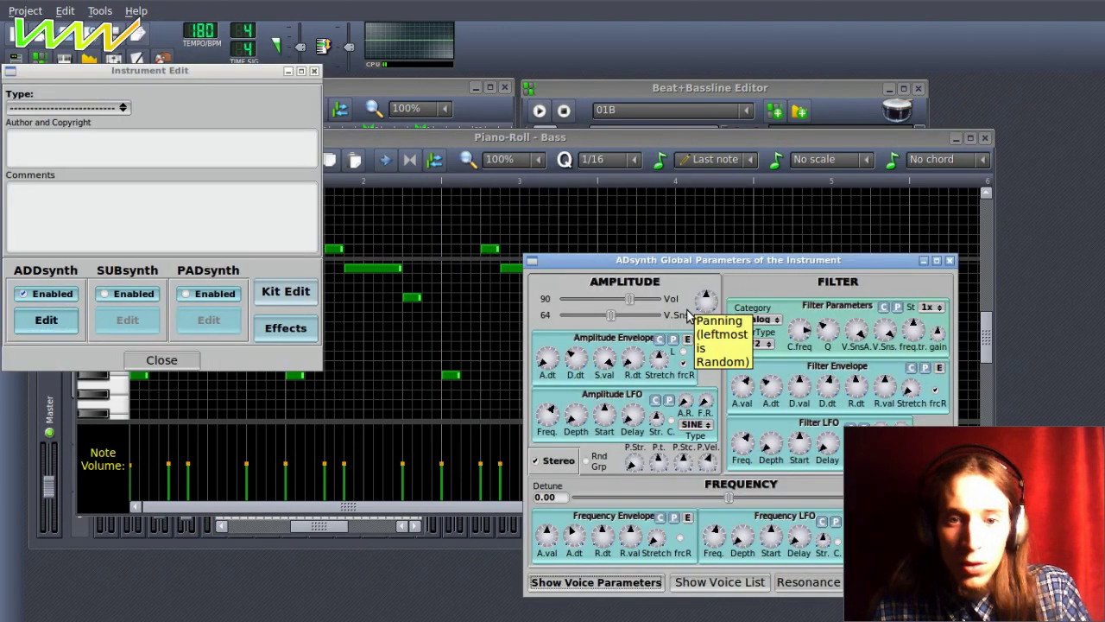
left_click_drag(620, 307, 499, 318)
left_click_drag(620, 258, 477, 197)
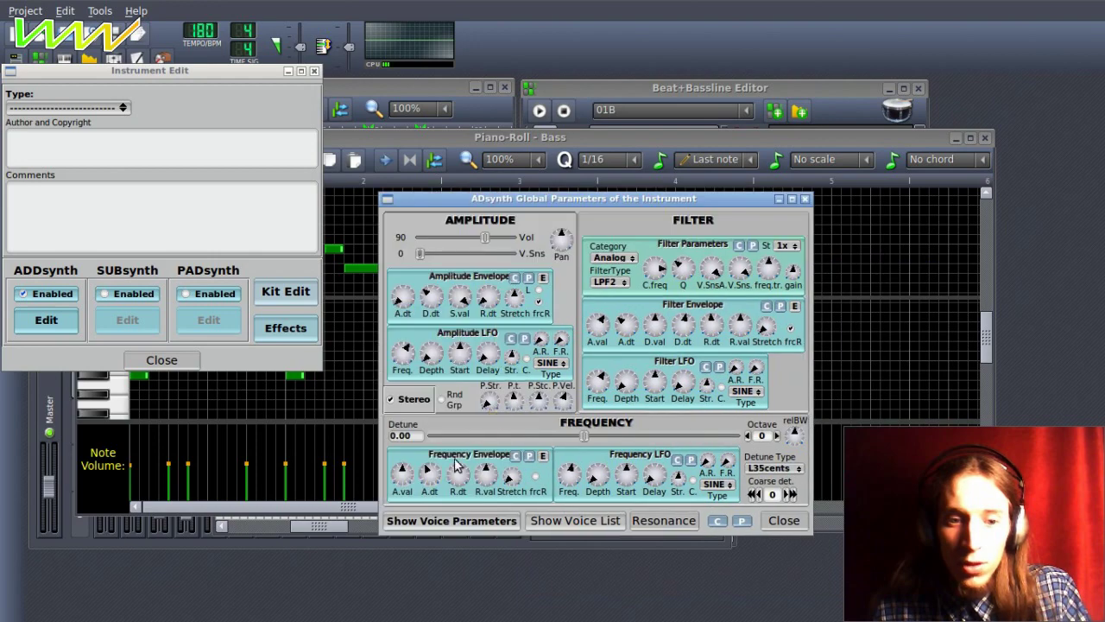
Set voice 5's amplitude velocity sensing to 0, check the settings of voices 4 down to 1, and close the voice parameters.
left_click(442, 521)
left_click_drag(239, 165, 147, 349)
left_click(204, 578)
left_click(123, 577)
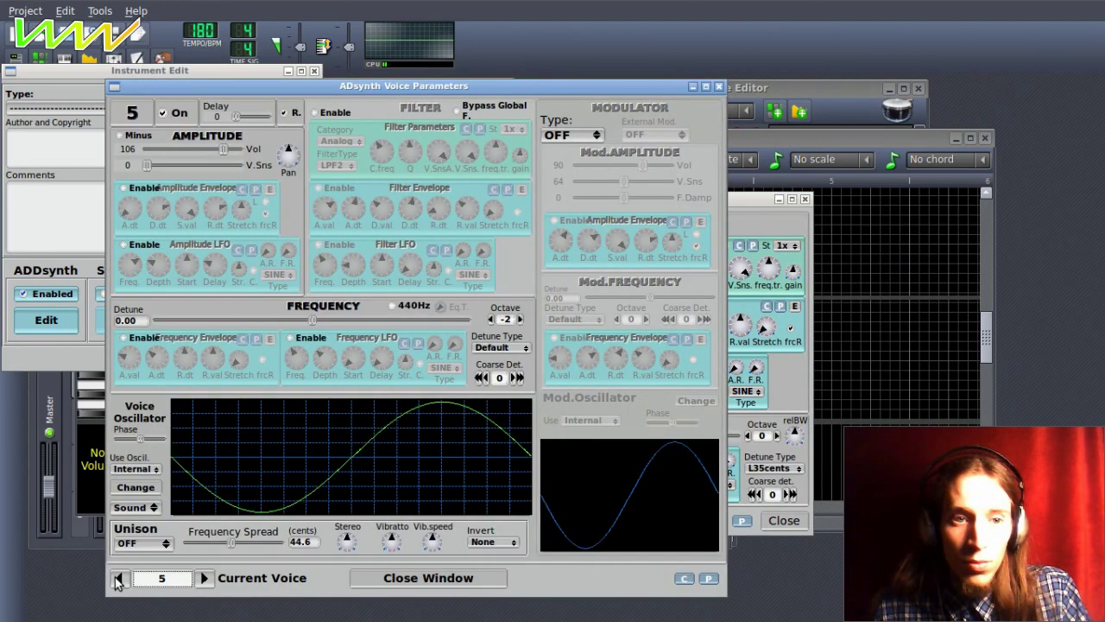
left_click(119, 578)
left_click(119, 578)
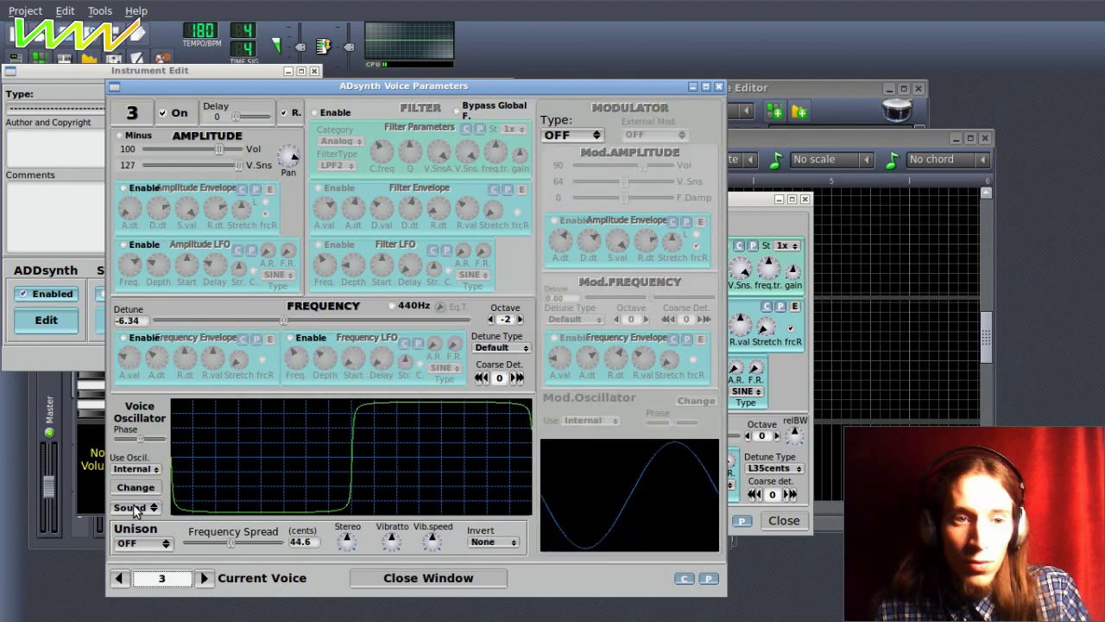
left_click(120, 577)
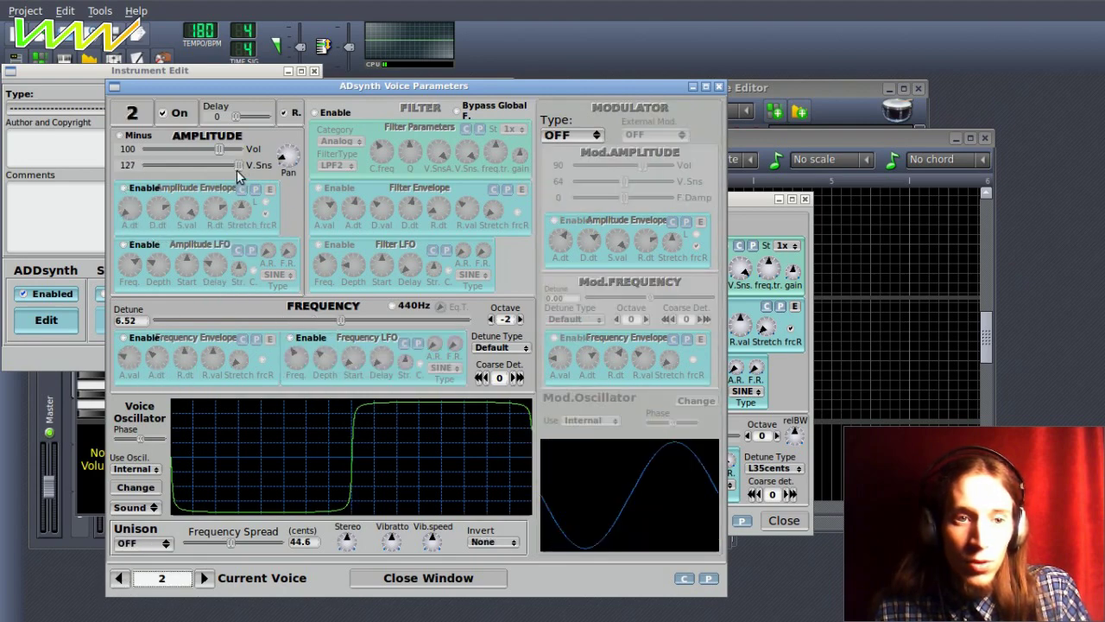
left_click(120, 578)
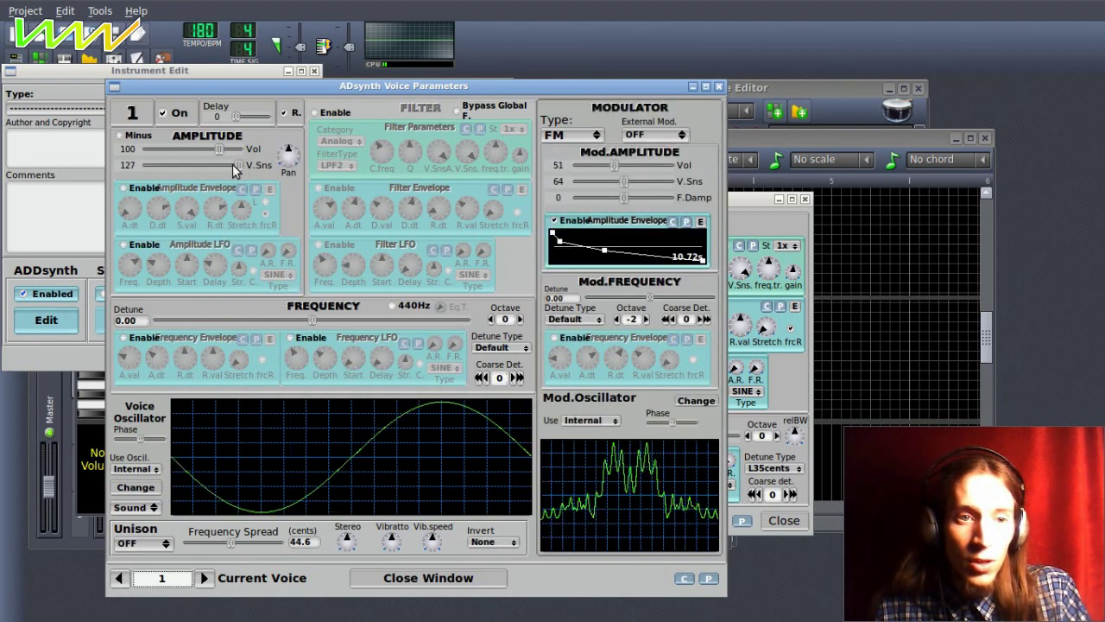
left_click(380, 579)
Return to the Bass pattern's piano roll and test the first note at a lower and a higher volume.
left_click(501, 101)
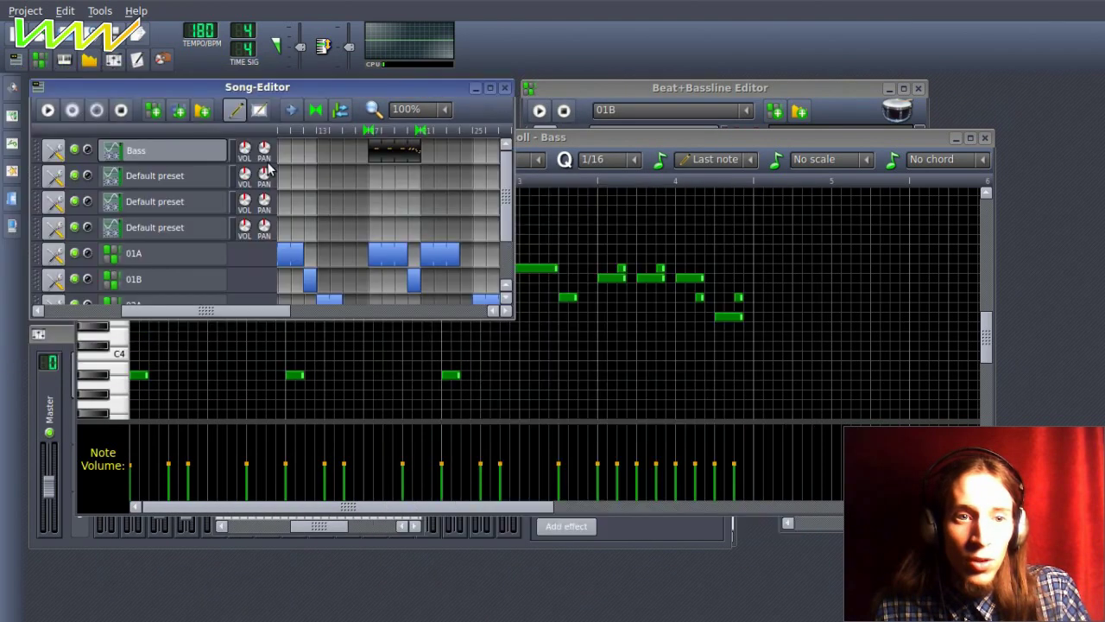
double_click(400, 153)
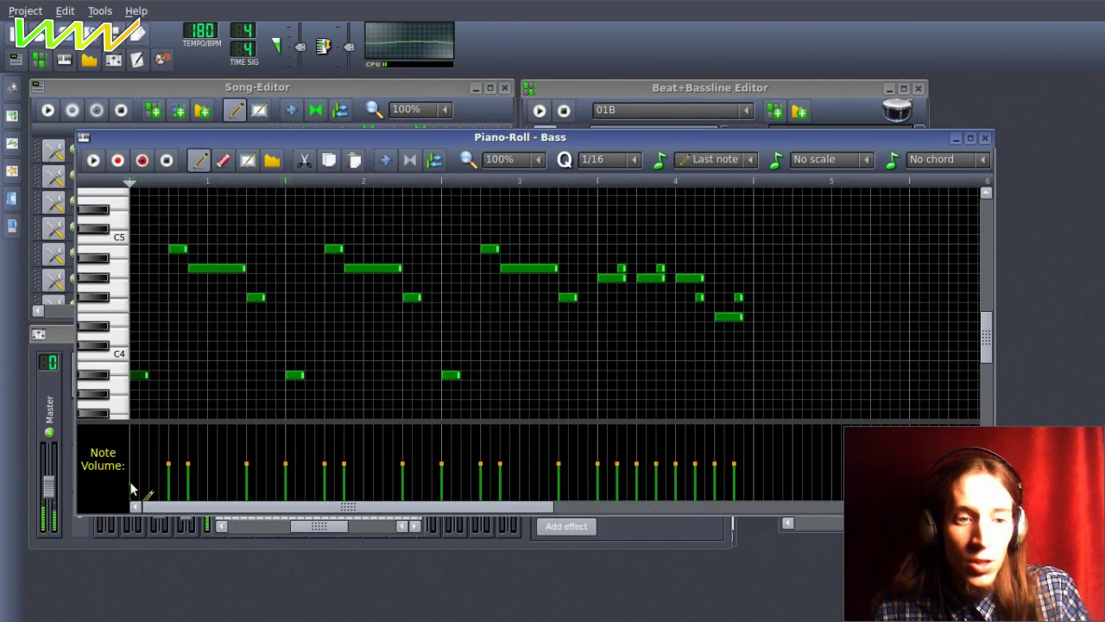
mouse_move(133, 490)
left_mouse_down()
mouse_move(134, 436)
mouse_move(131, 488)
mouse_move(133, 459)
mouse_move(133, 469)
left_mouse_up()
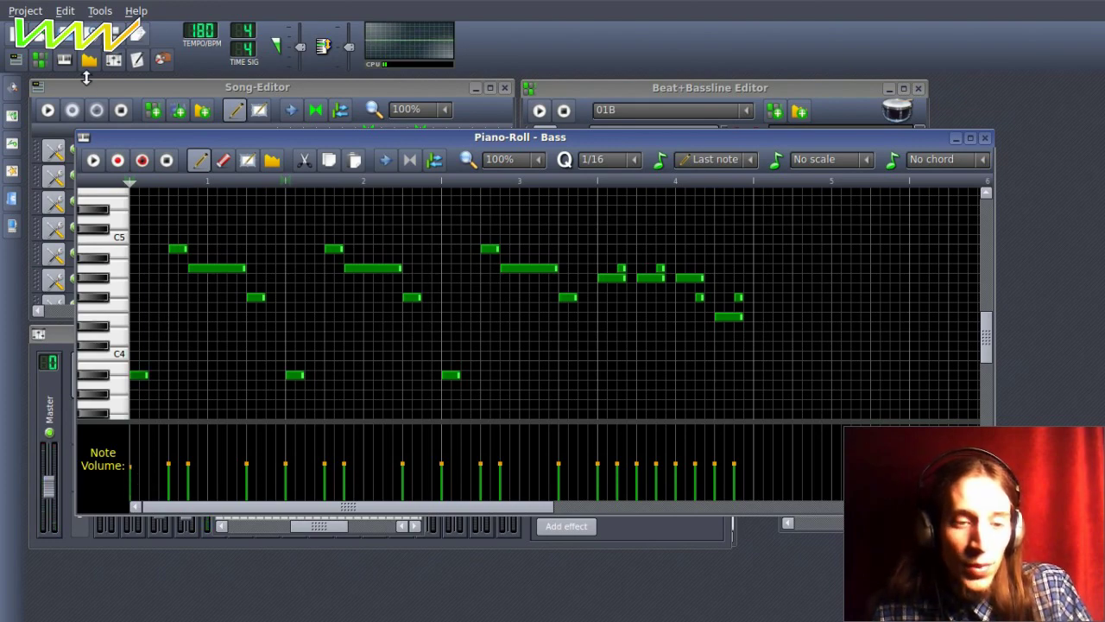
In the ADsynth global parameters, lower the filter's velocity sensing function and set the amplitude velocity sensing to 127.
key("alt+Tab")
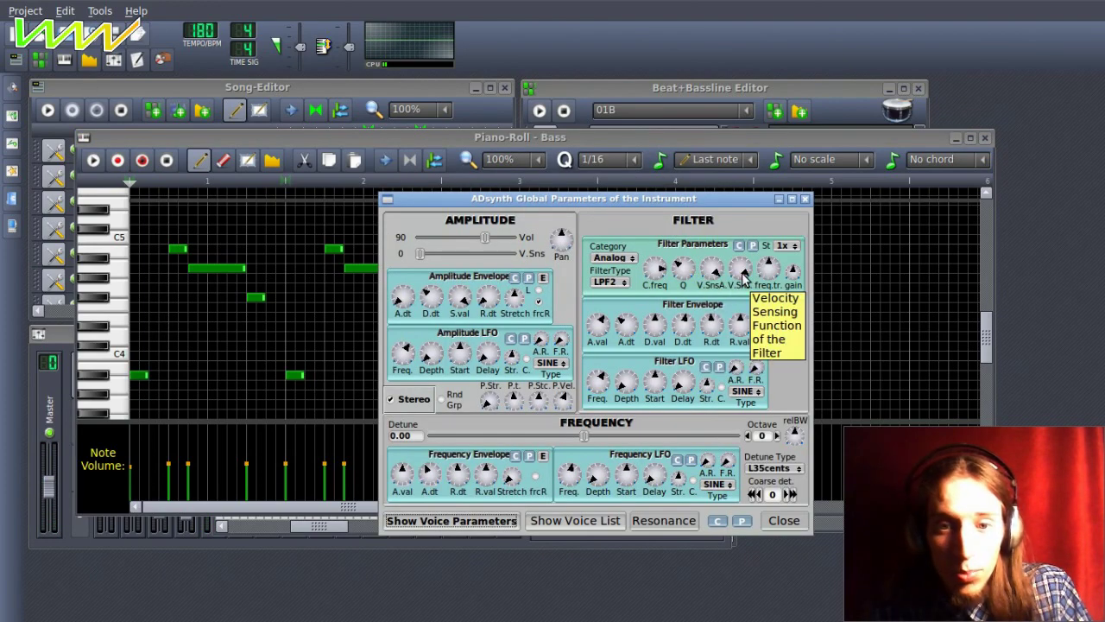
left_click_drag(732, 265, 746, 349)
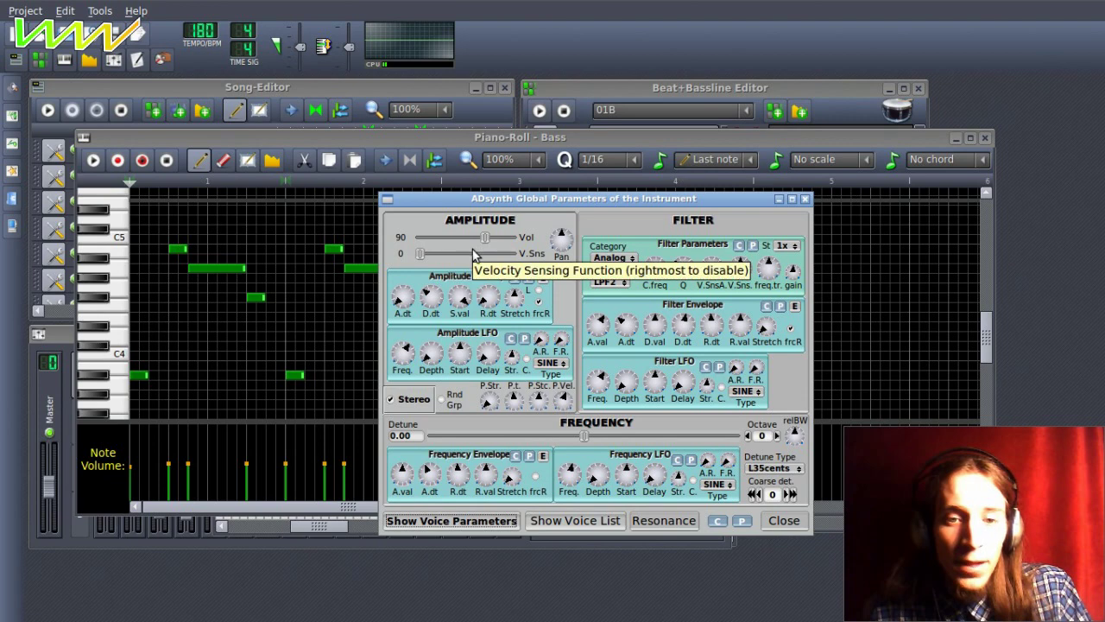
left_click_drag(420, 254, 592, 263)
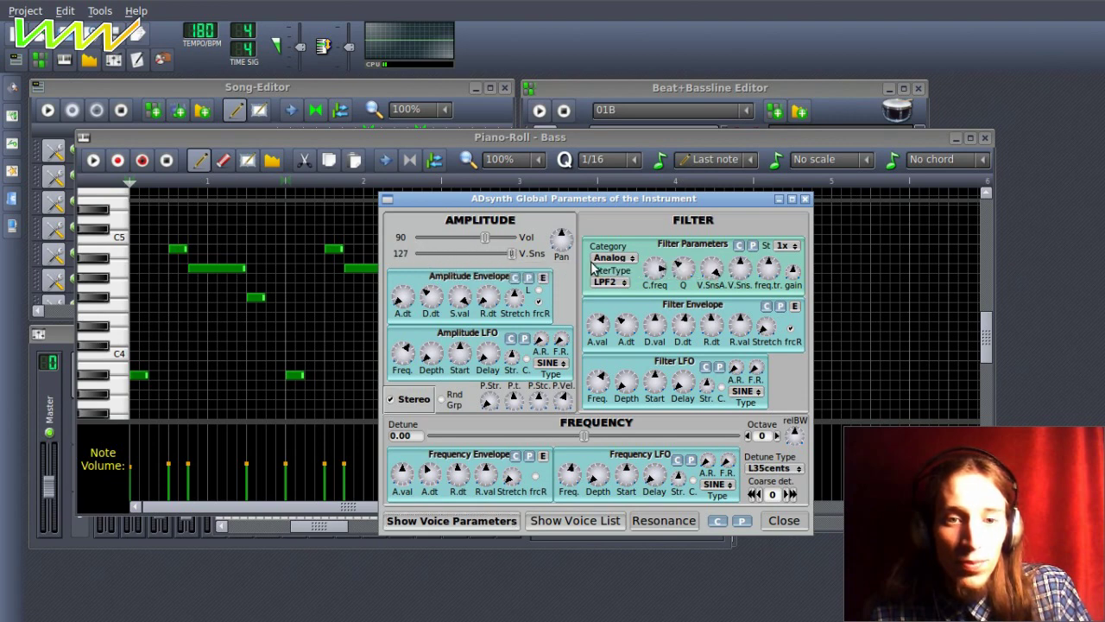
Raise the first Bass note's volume above that of the other notes, and check the ADsynth voices list.
left_click(138, 375)
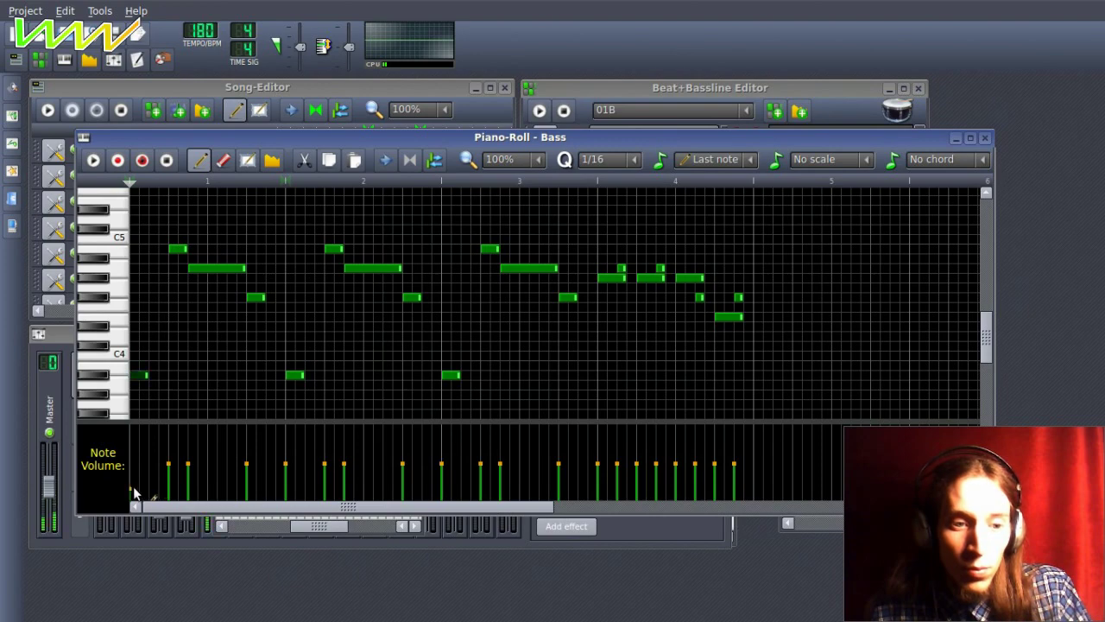
key("alt+Tab")
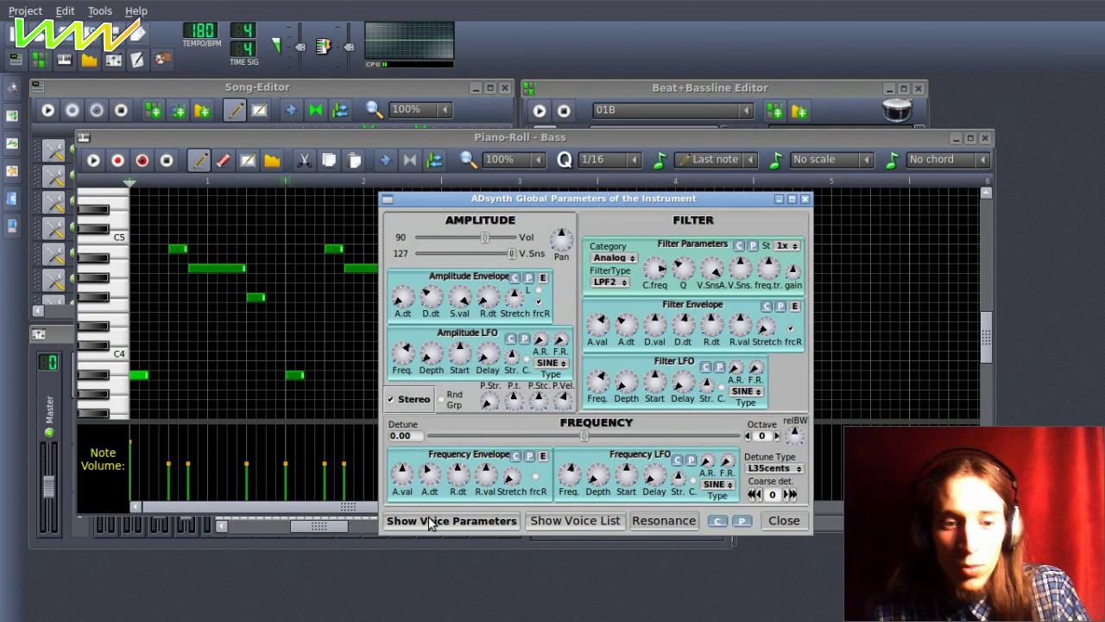
left_click(603, 524)
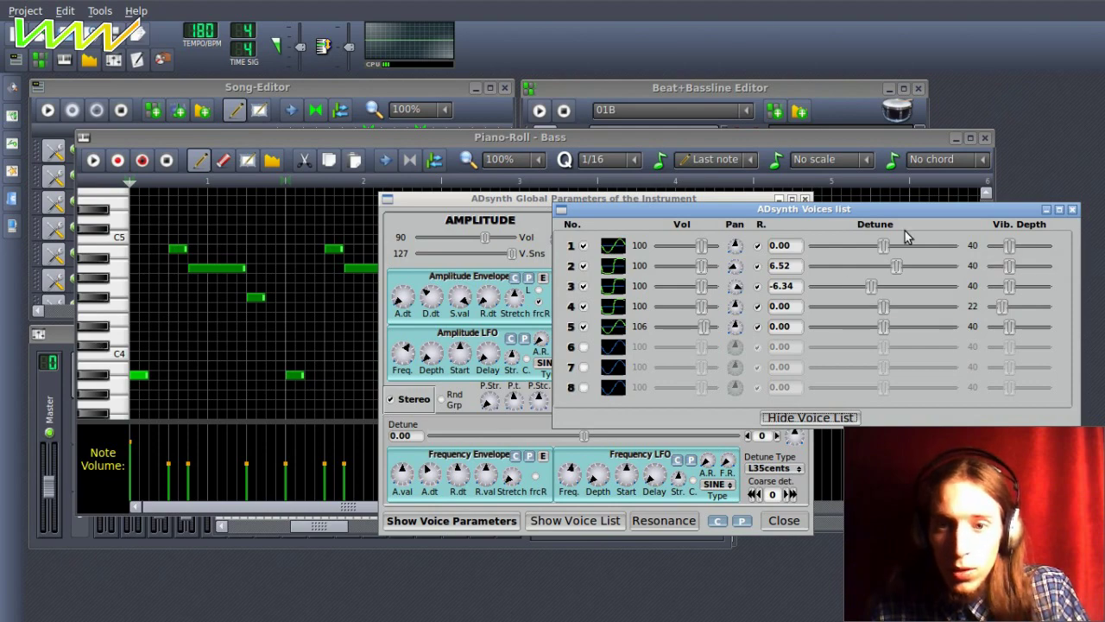
left_click(763, 417)
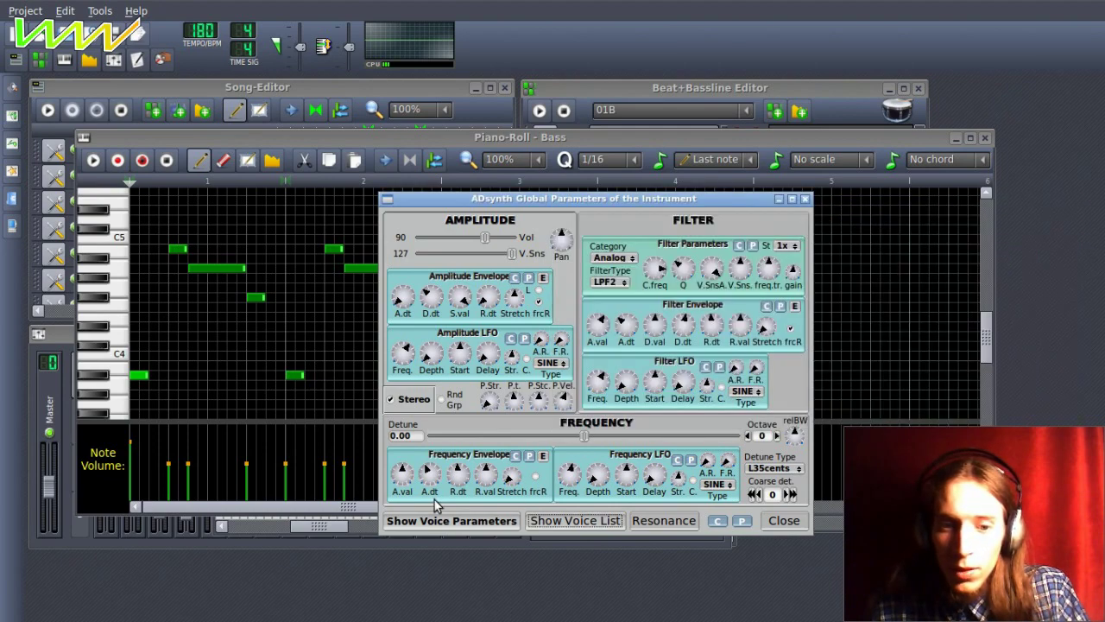
Set the amplitude velocity sensing of voices 3 and 5 to 127 and leave the ADsynth voice parameters.
left_click(440, 519)
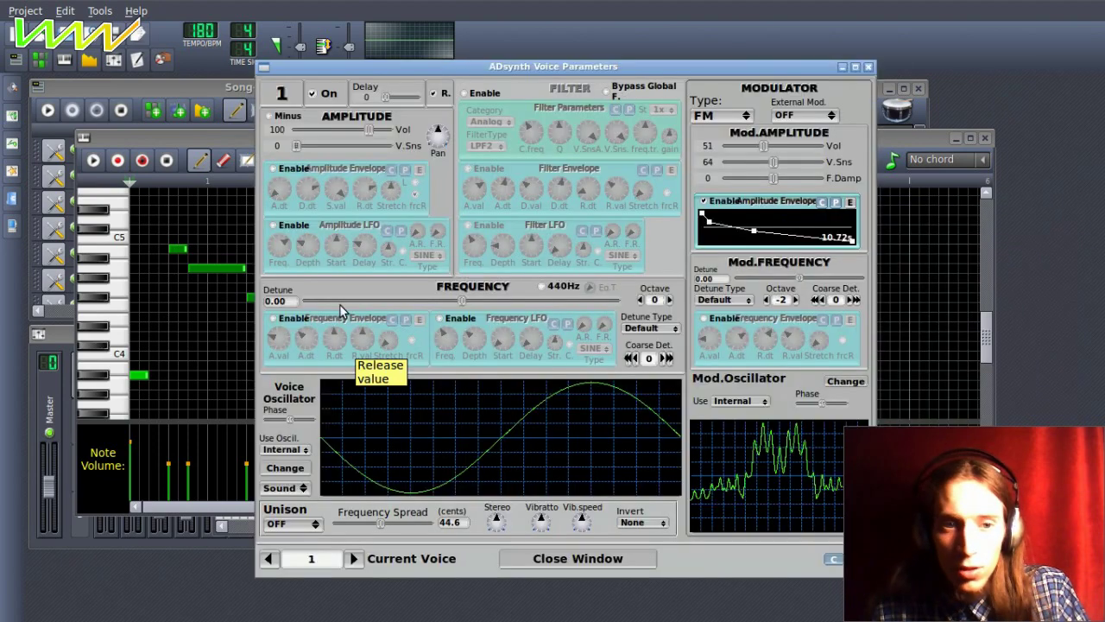
left_click(353, 559)
left_click(353, 559)
left_click_drag(296, 146, 390, 146)
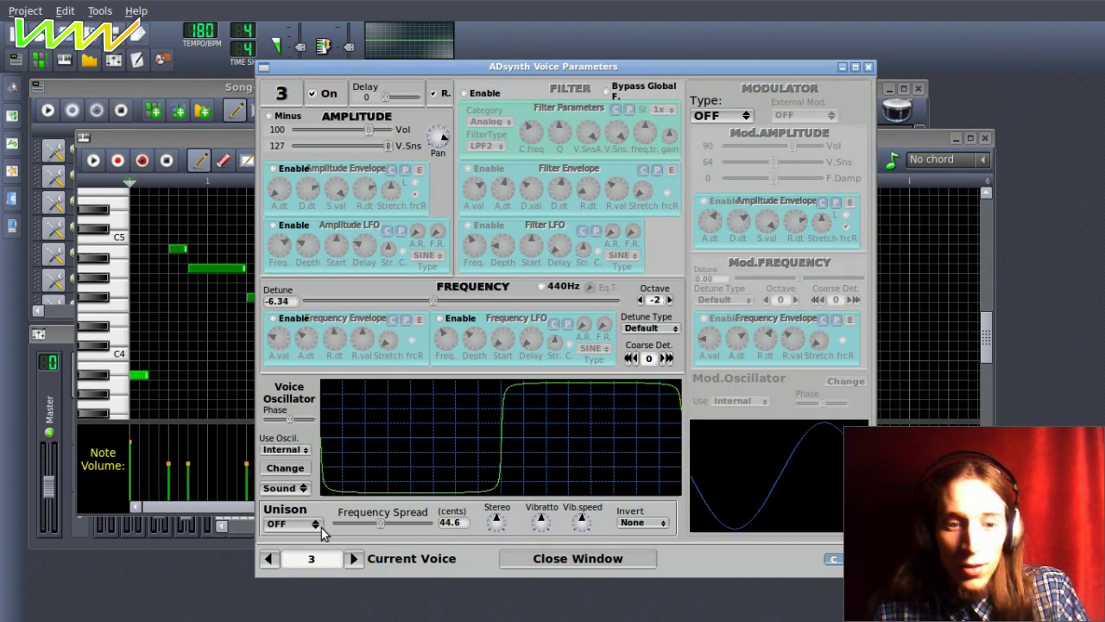
left_click(358, 559)
left_click(353, 558)
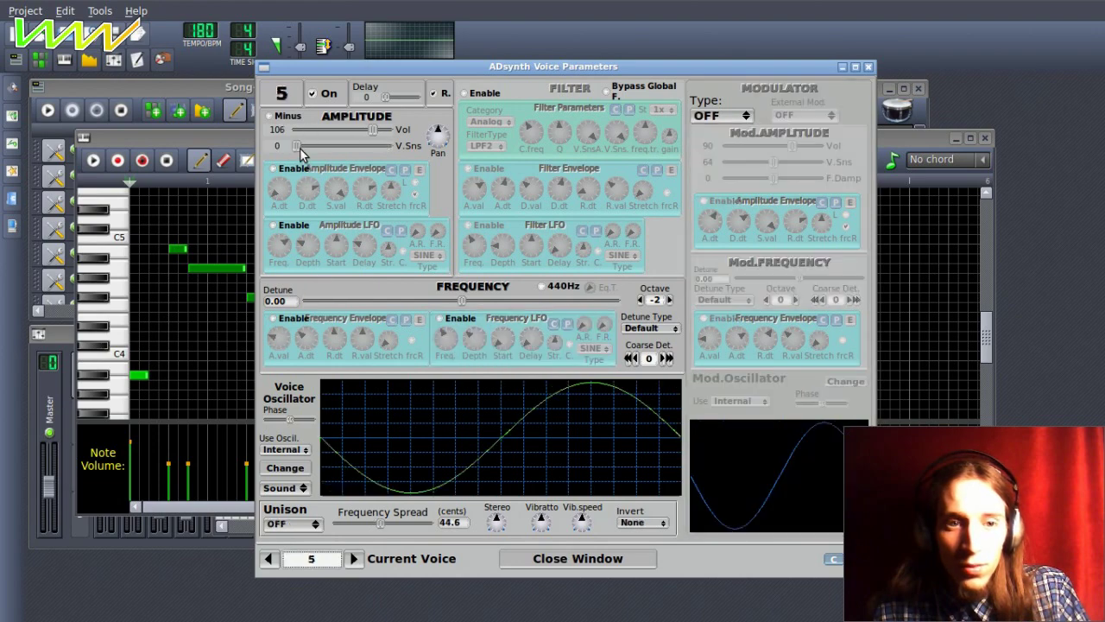
left_click(312, 93)
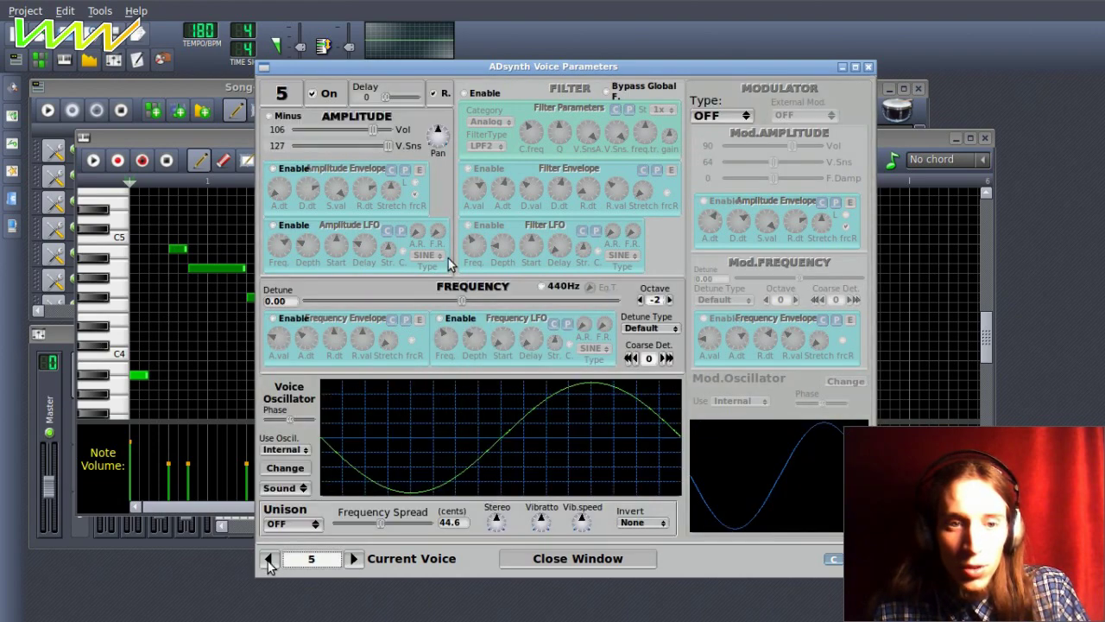
left_click(238, 82)
Lower the first Bass note's volume in the piano roll to about the level of the other notes.
left_click(566, 142)
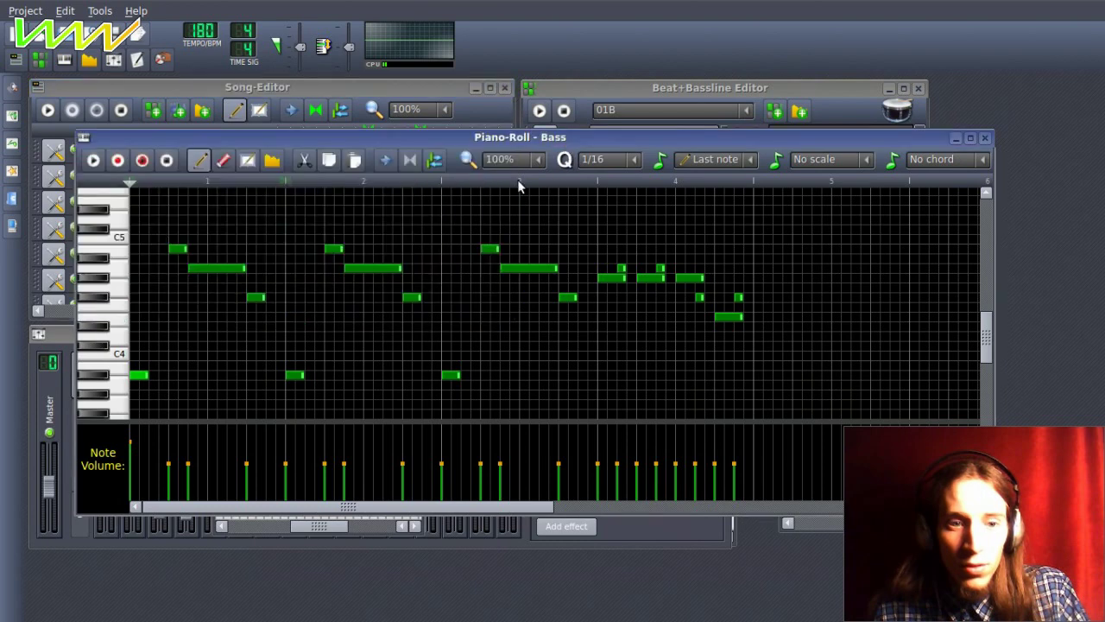
left_click_drag(132, 467, 132, 481)
left_click(135, 472)
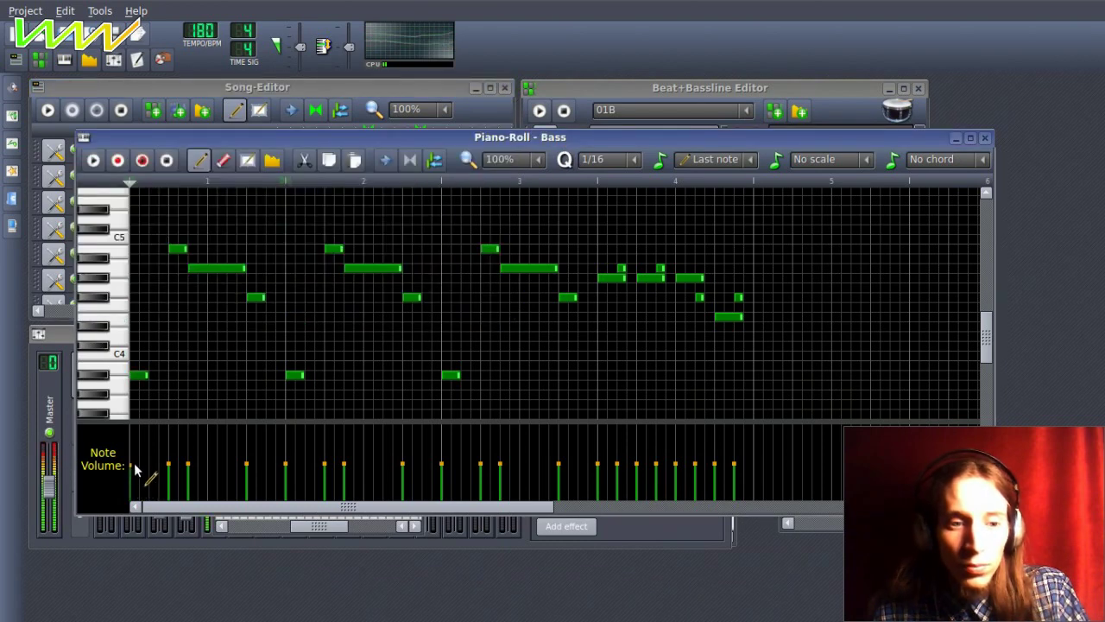
Lower the Bass channel's level slightly in the FX-Mixer and play back the Bass pattern.
left_click(56, 344)
left_click_drag(213, 481, 217, 497)
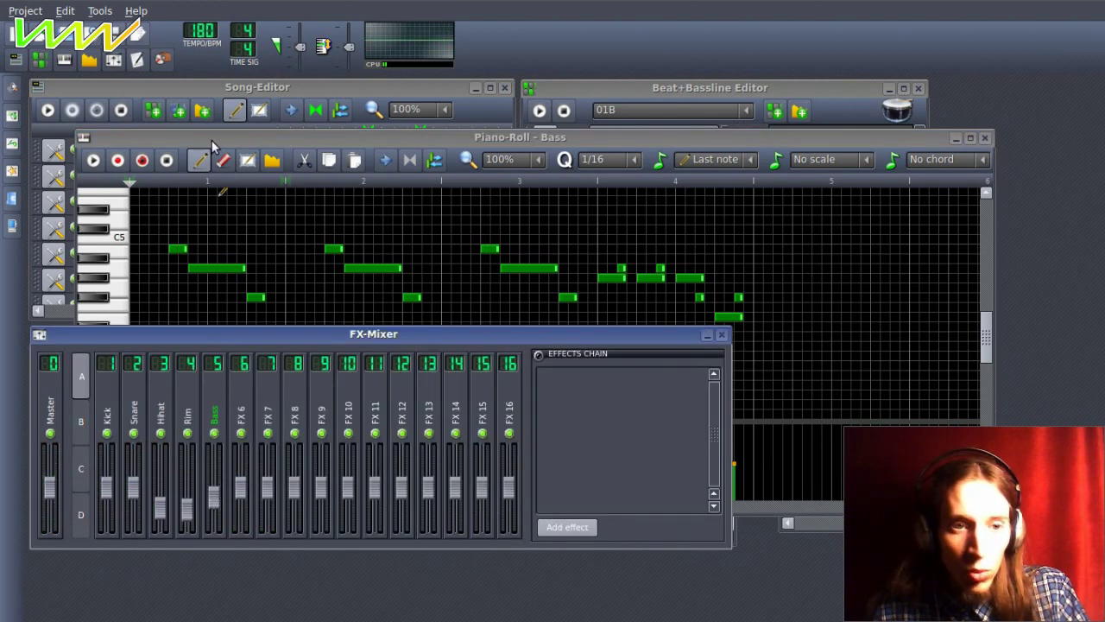
left_click(210, 141)
left_click(93, 160)
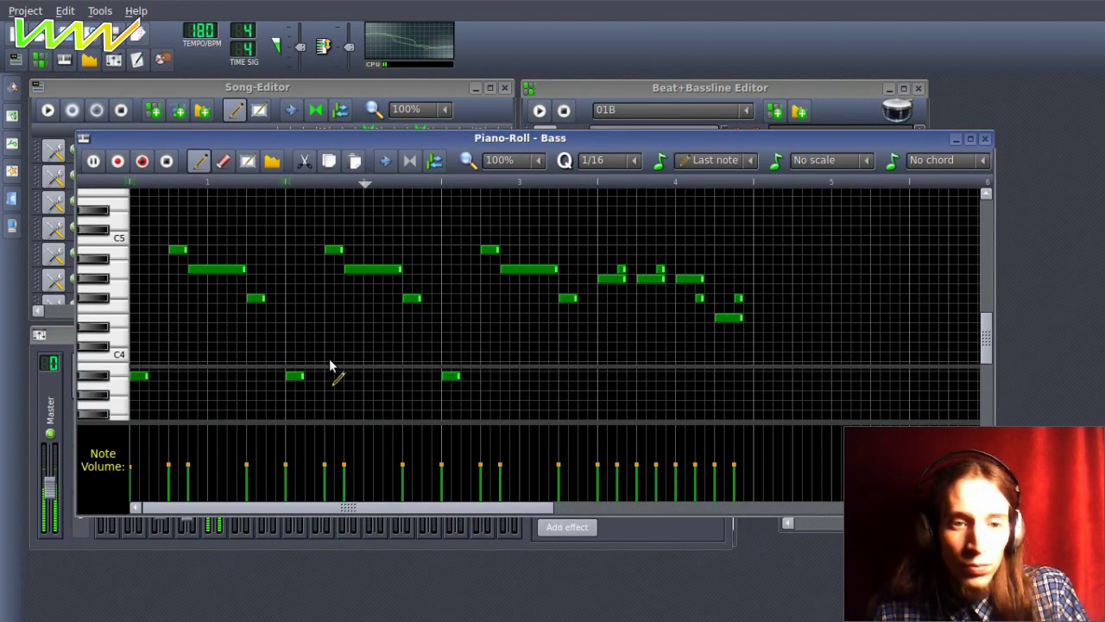
key("space")
Try moving the two short upper notes shortly before bar 4 slightly earlier, and listen to the Bass pattern.
left_click_drag(610, 261, 646, 271, "ctrl")
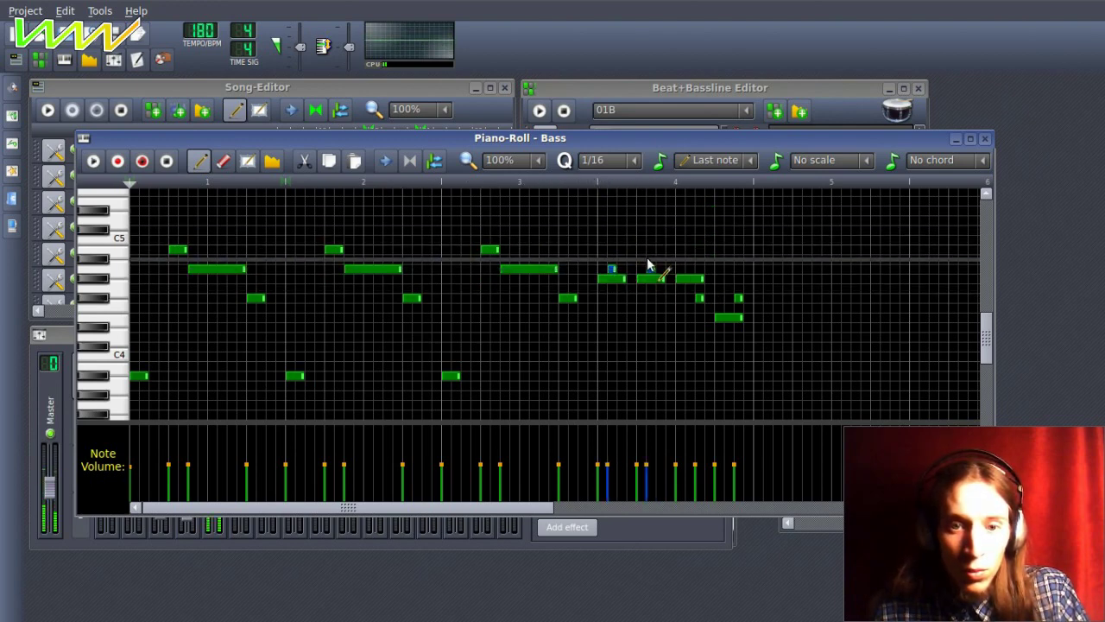
left_click_drag(670, 283, 621, 269)
left_click(619, 262, "ctrl")
left_click(616, 278)
left_click(619, 267)
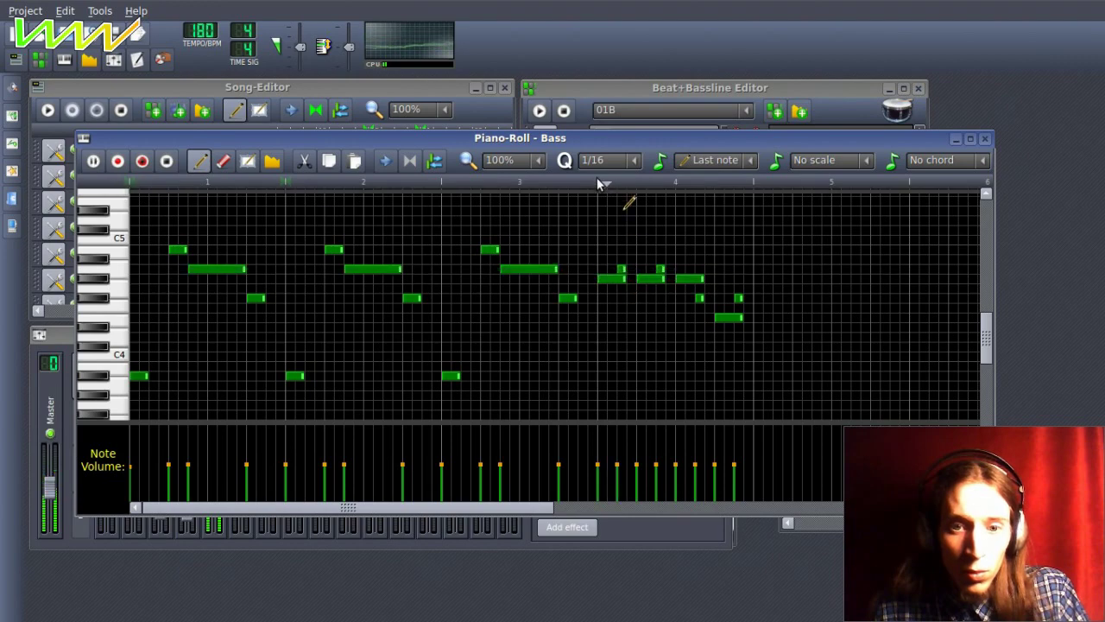
Enlarge the Bass pattern's note volume area and lower all note volumes to a roughly even level.
left_click(983, 140)
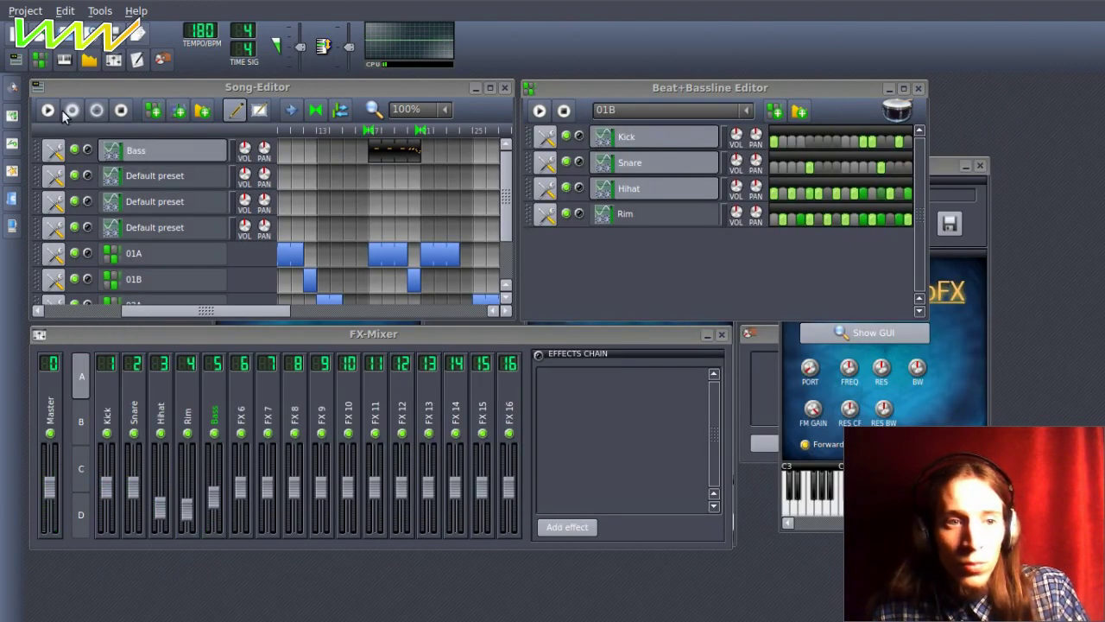
double_click(392, 152)
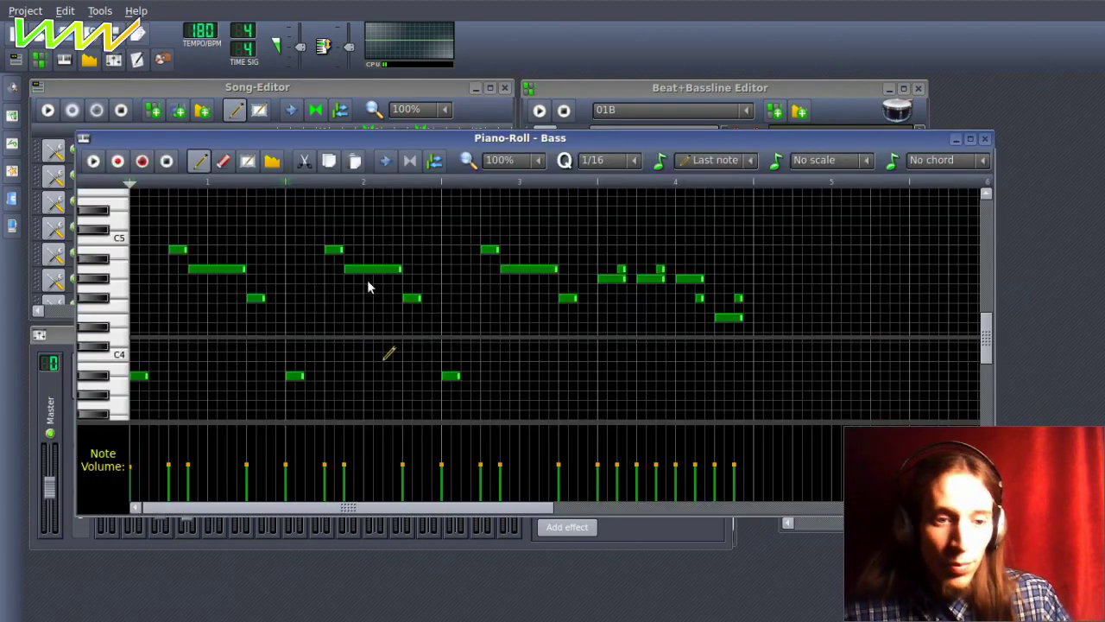
left_click_drag(477, 424, 477, 275)
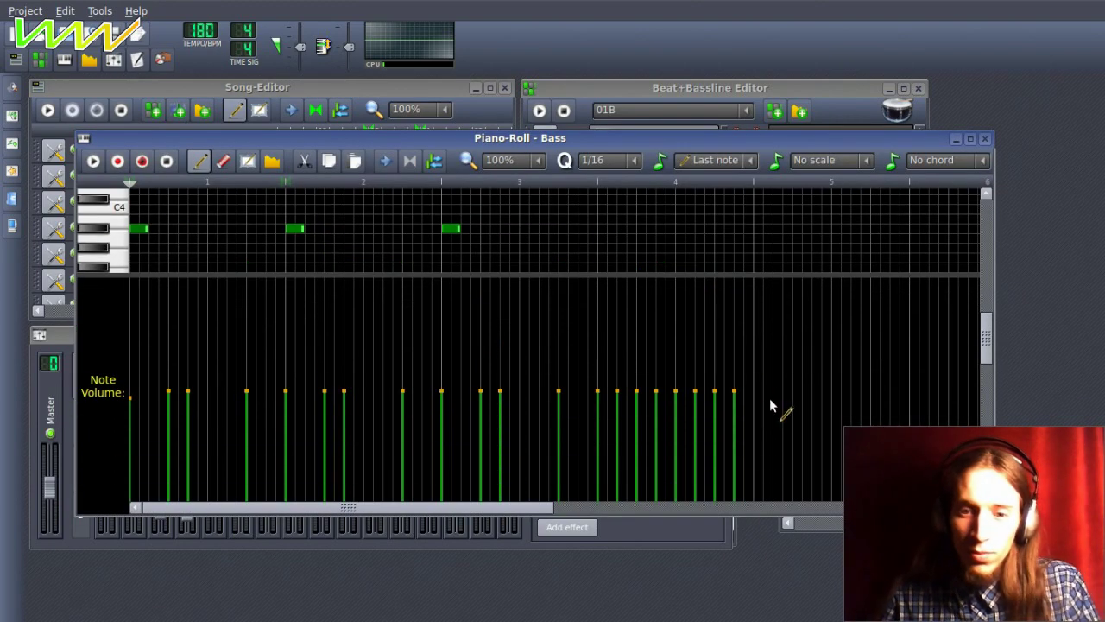
left_click_drag(740, 449, 121, 443)
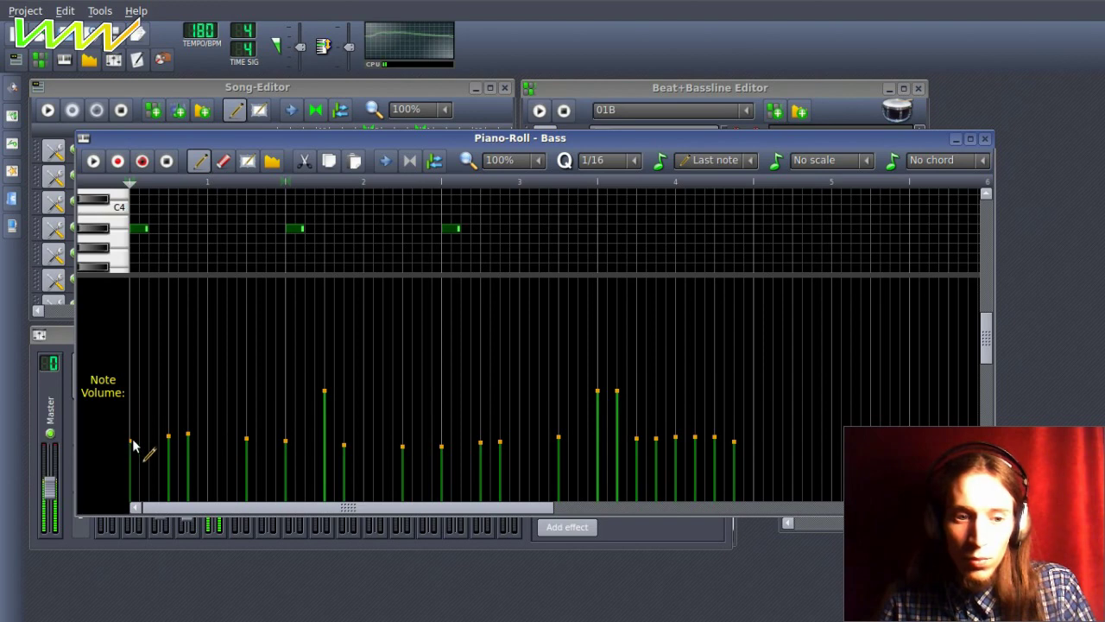
left_click_drag(270, 449, 447, 436)
left_click_drag(583, 436, 735, 445)
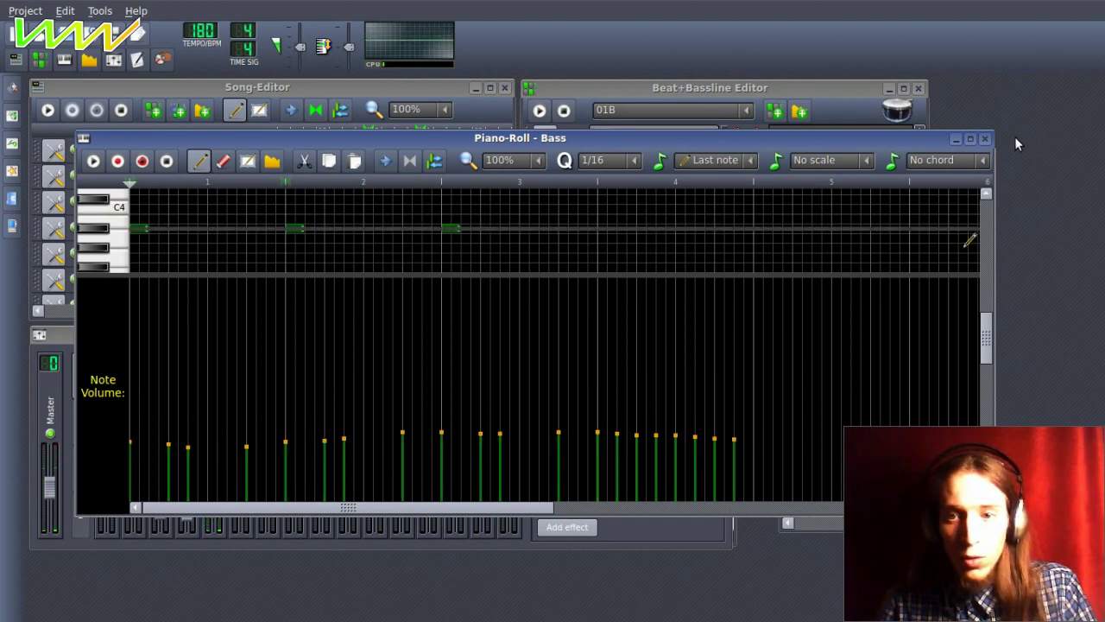
Close the Bass pattern's piano roll and play the looped section of the song.
left_click(985, 138)
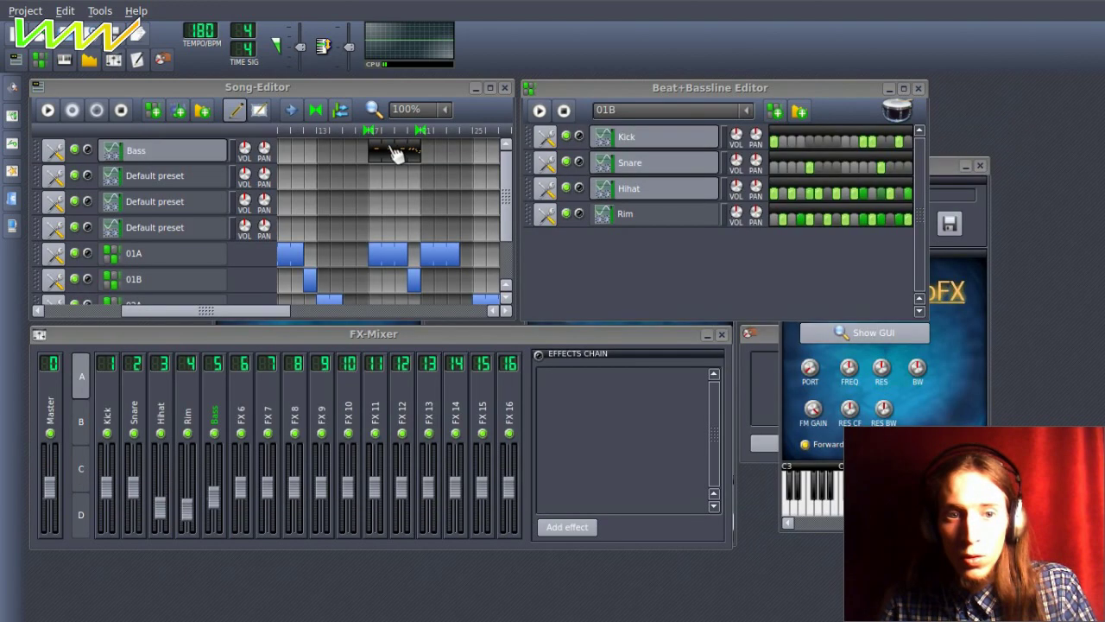
left_click(48, 111)
scroll(330, 202, "down", 1)
scroll(321, 200, "up", 1)
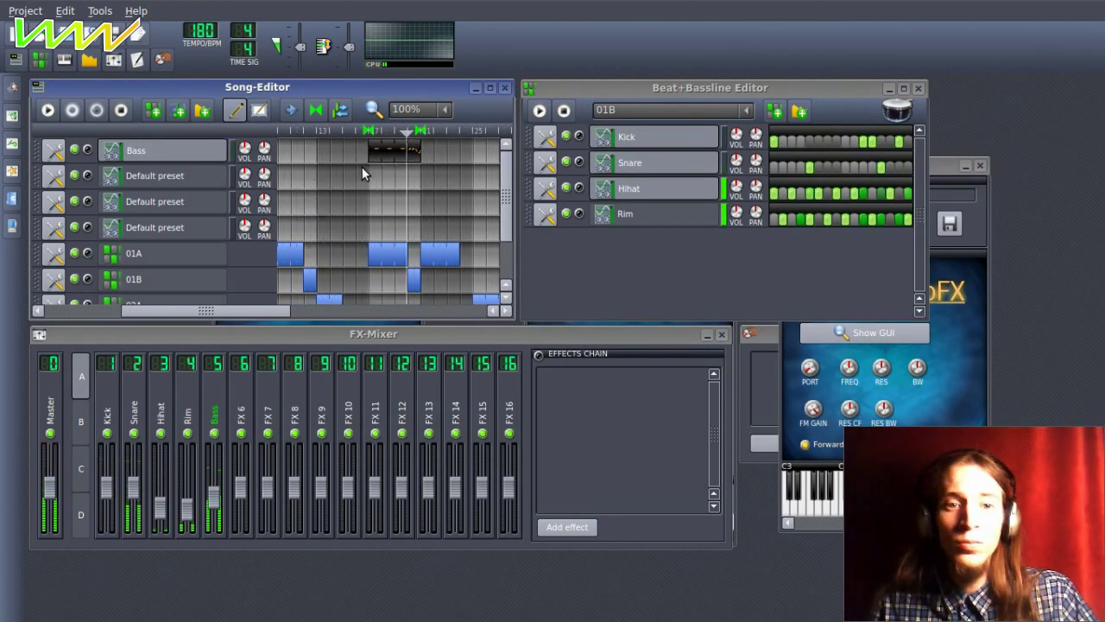
Copy the Bass pattern three times to fill bars 17 to 33, and extend the loop end to bar 33.
scroll(363, 167, "down", 1)
left_click_drag(341, 158, 425, 159)
right_click(427, 130)
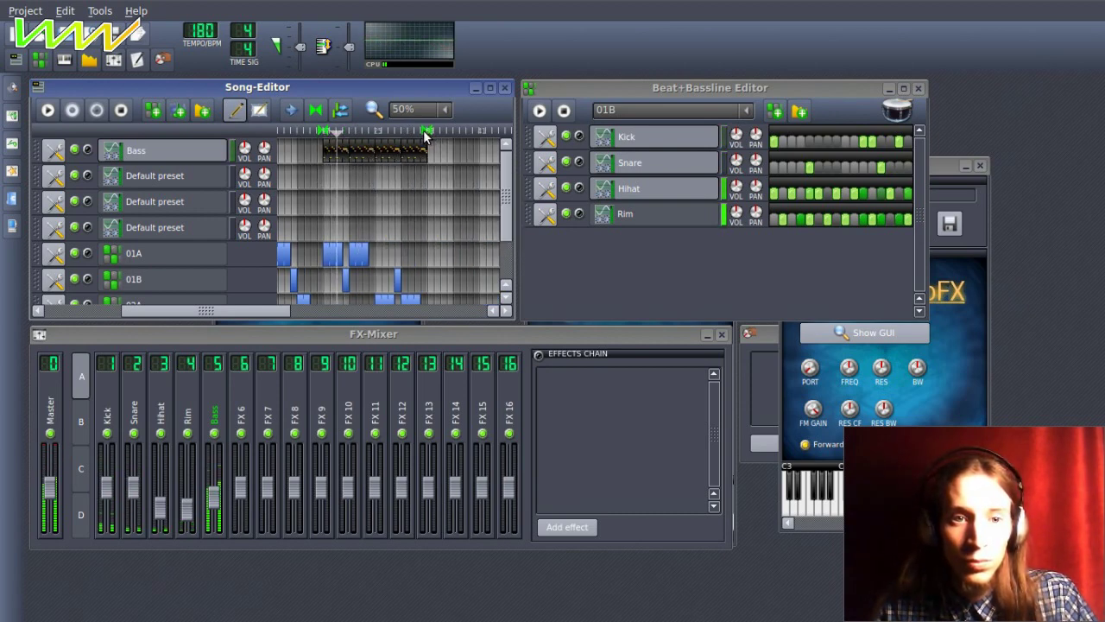
scroll(405, 174, "up", 1)
left_click(468, 131)
Raise the Kick and Snare levels in the FX-Mixer while the loop plays, and stop the playback.
scroll(387, 264, "down", 2)
left_click_drag(248, 310, 348, 307)
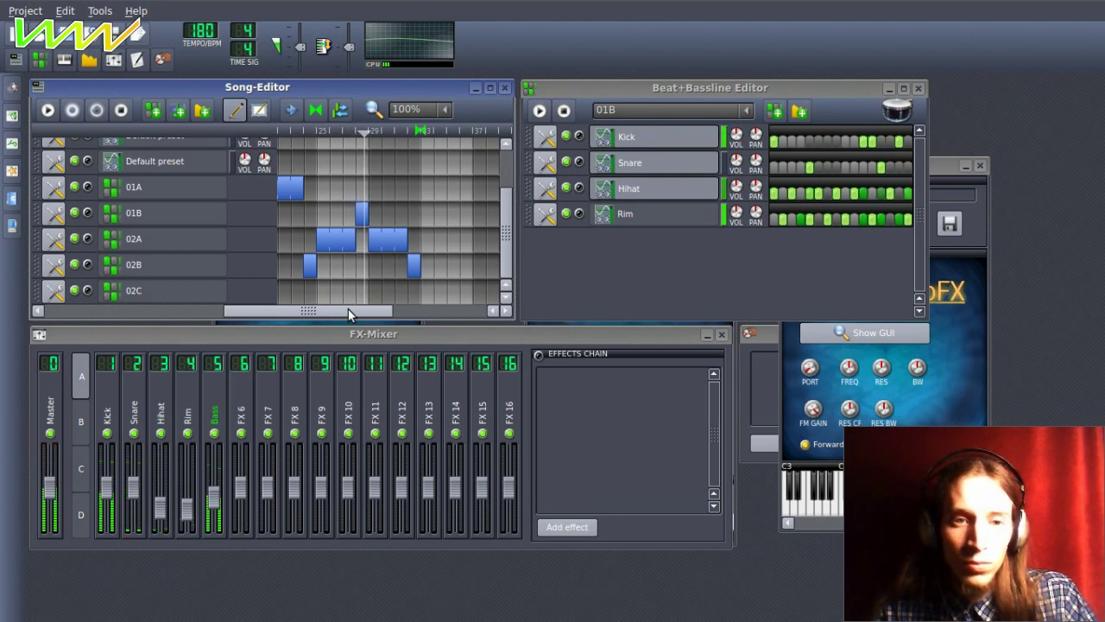
mouse_move(120, 491)
left_mouse_down()
mouse_move(116, 469)
mouse_move(139, 487)
left_mouse_up()
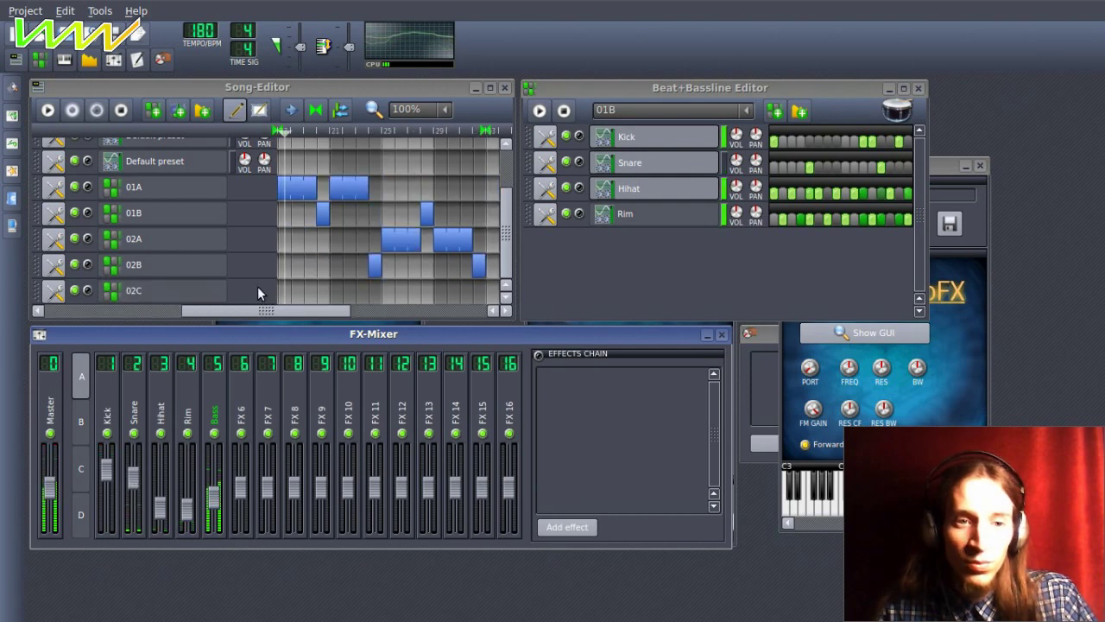
left_click_drag(260, 310, 131, 310)
scroll(161, 298, "down", 1)
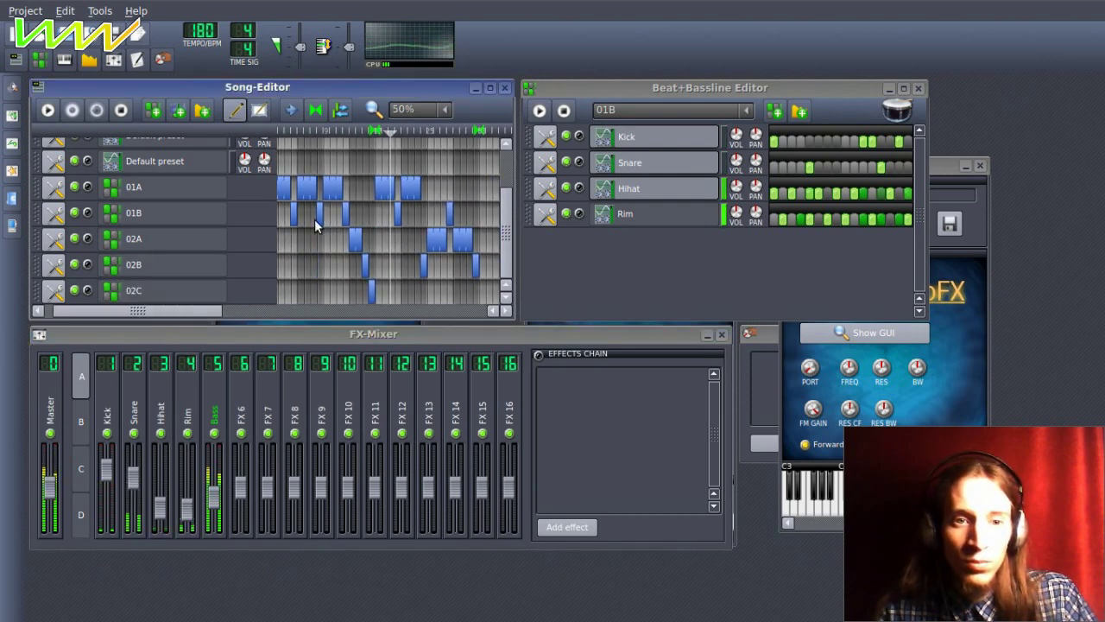
left_click(121, 111)
Try to rename the track below Bass as "Sub bass".
scroll(399, 230, "up", 3)
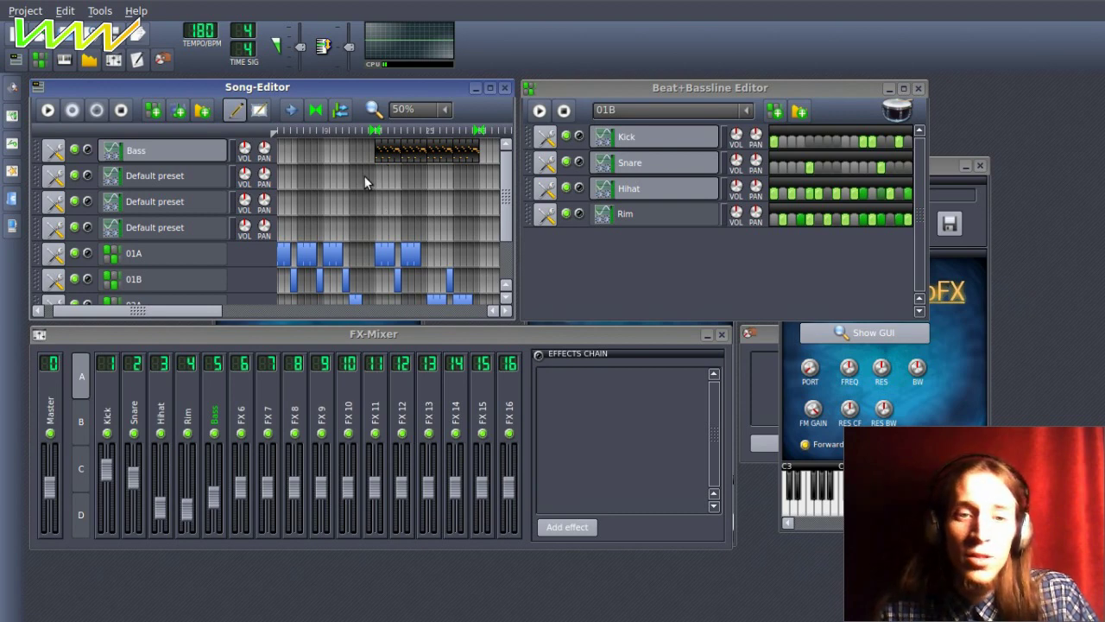
scroll(415, 188, "up", 1)
left_click_drag(164, 311, 313, 309)
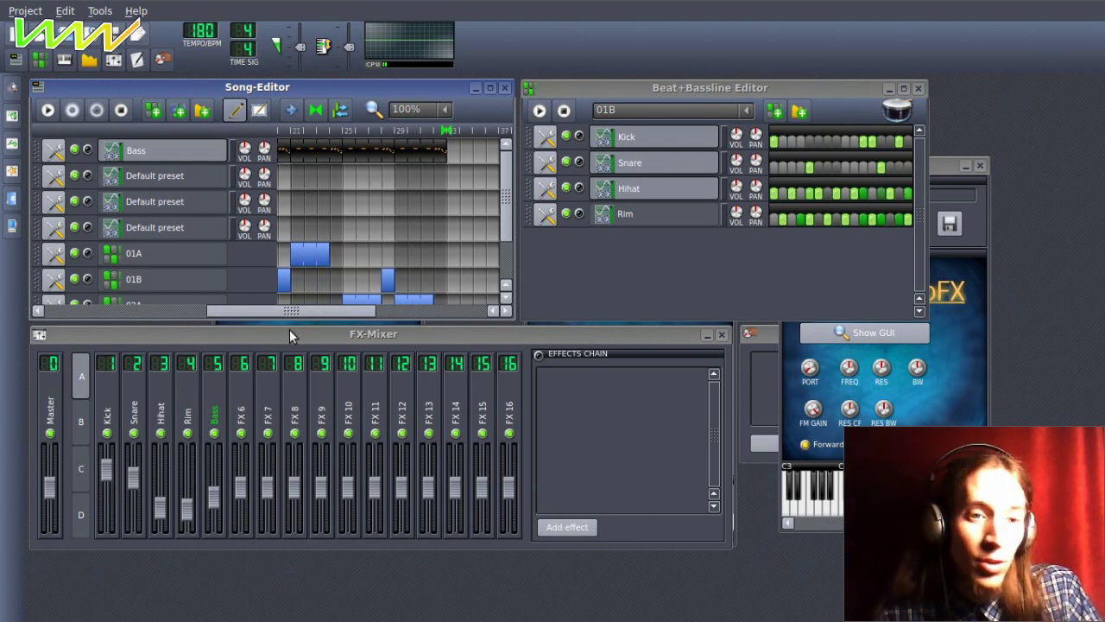
mouse_move(279, 314)
left_mouse_down()
mouse_move(164, 312)
mouse_move(303, 322)
mouse_move(61, 312)
mouse_move(257, 318)
left_mouse_up()
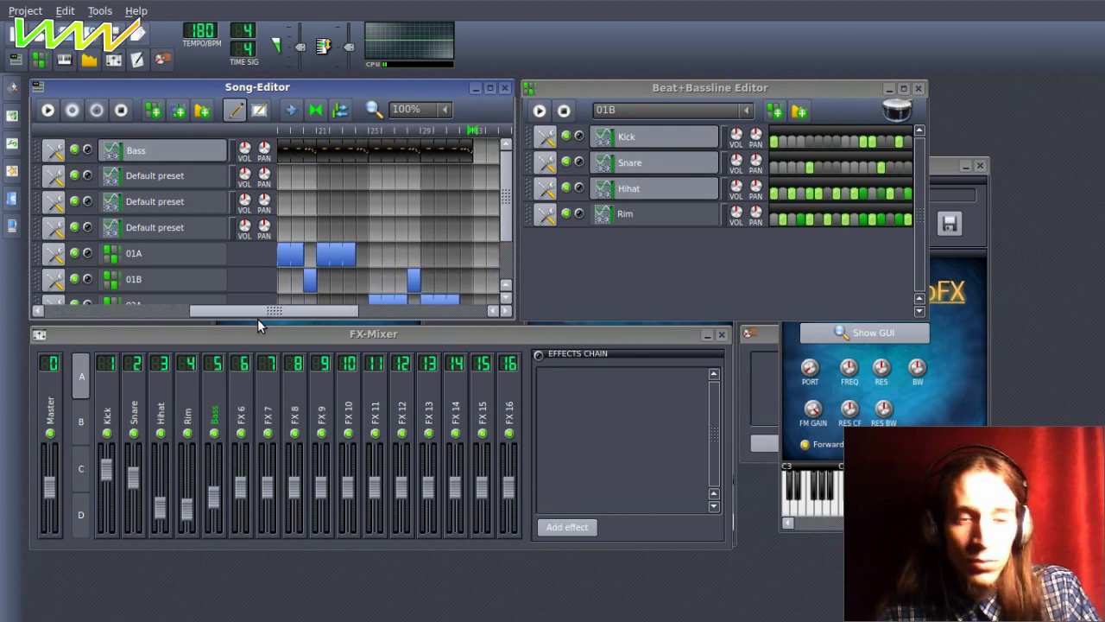
double_click(187, 180)
type("Sub bass")
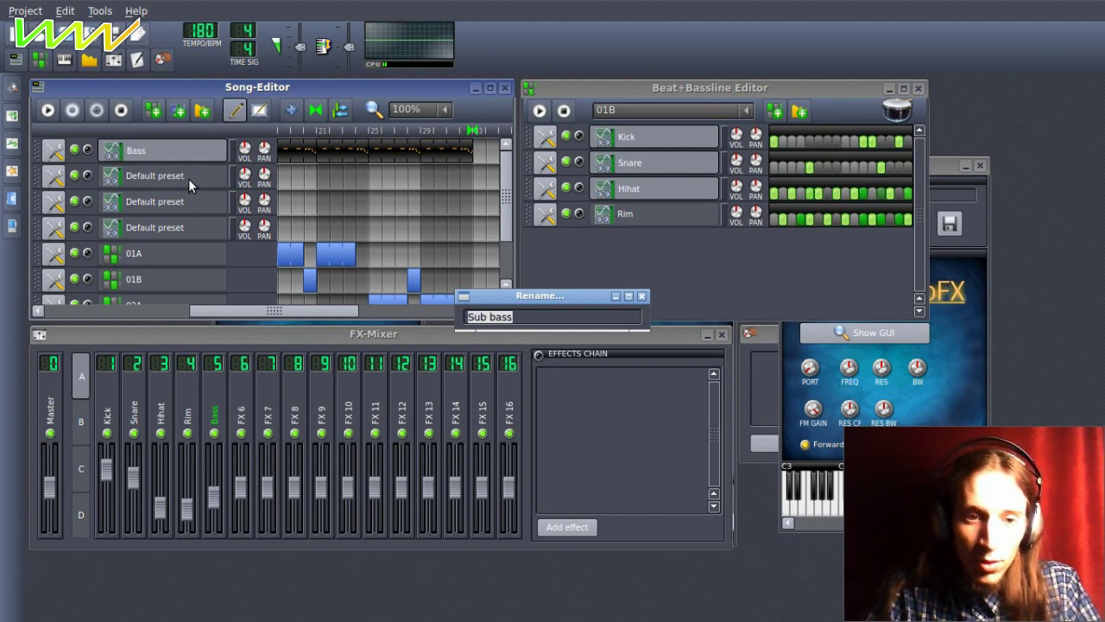
key("BackSpace")
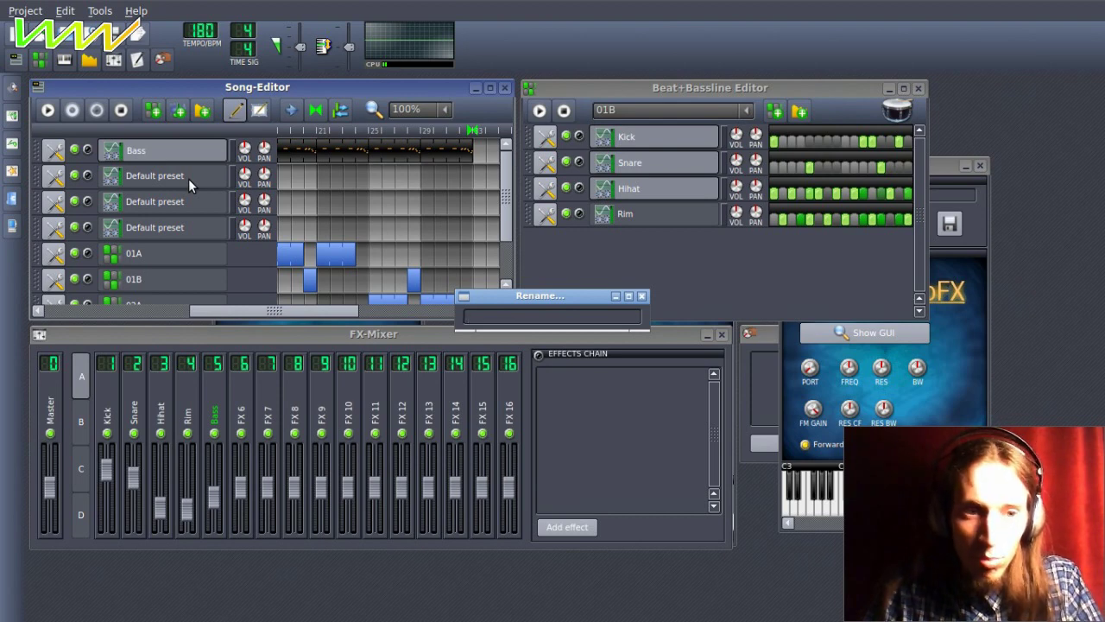
key("Escape")
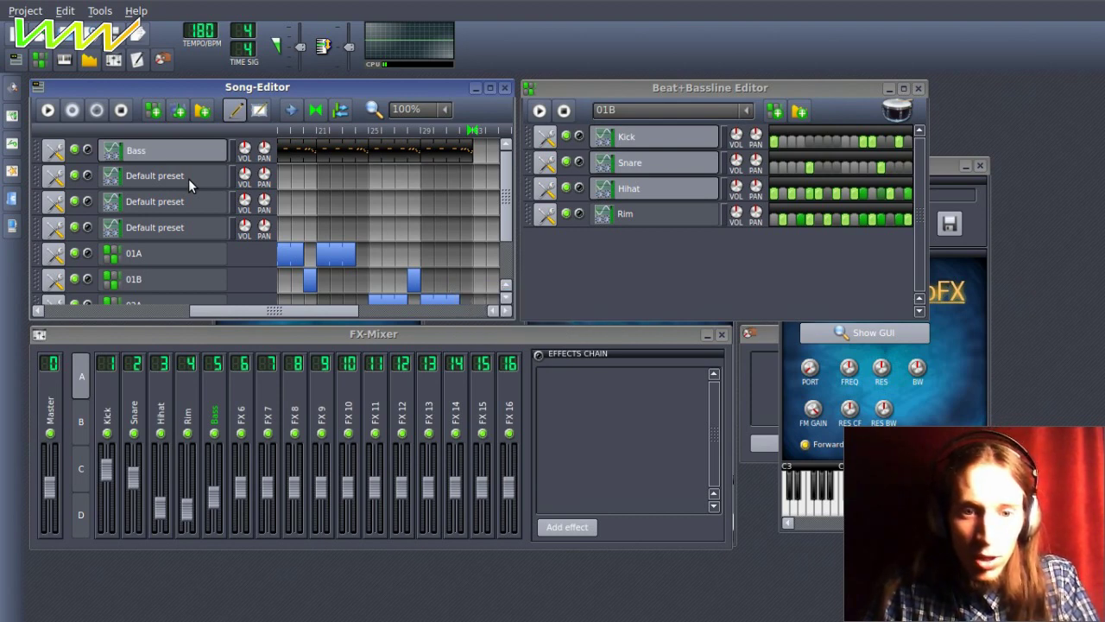
Create a pattern just before bar 17 on the track below Bass and open it in the piano roll.
left_click_drag(272, 311, 245, 307)
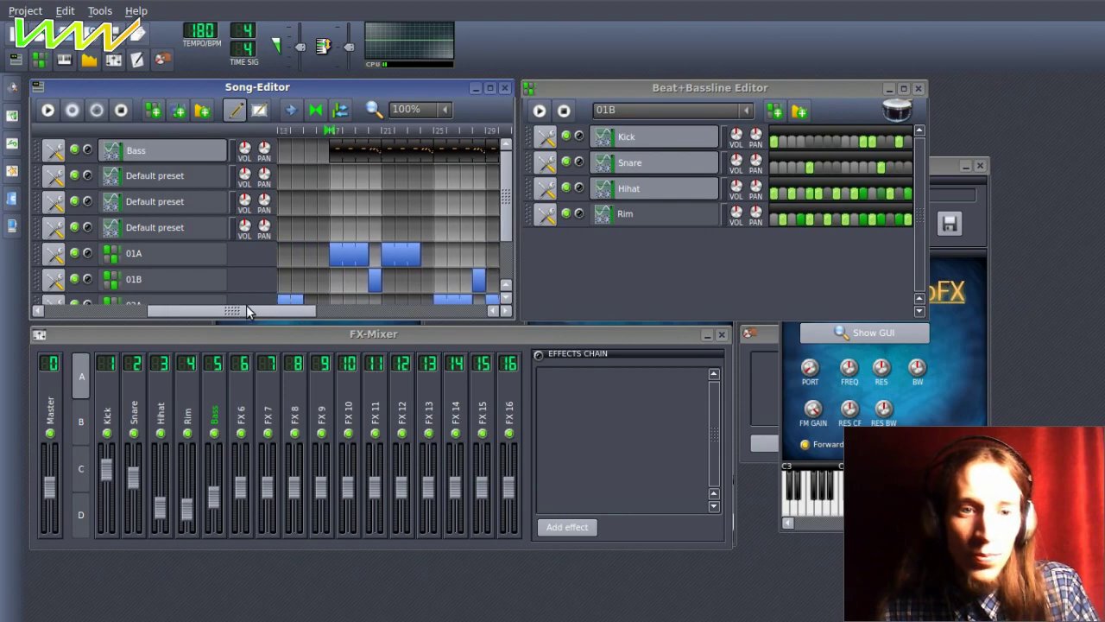
double_click(312, 179)
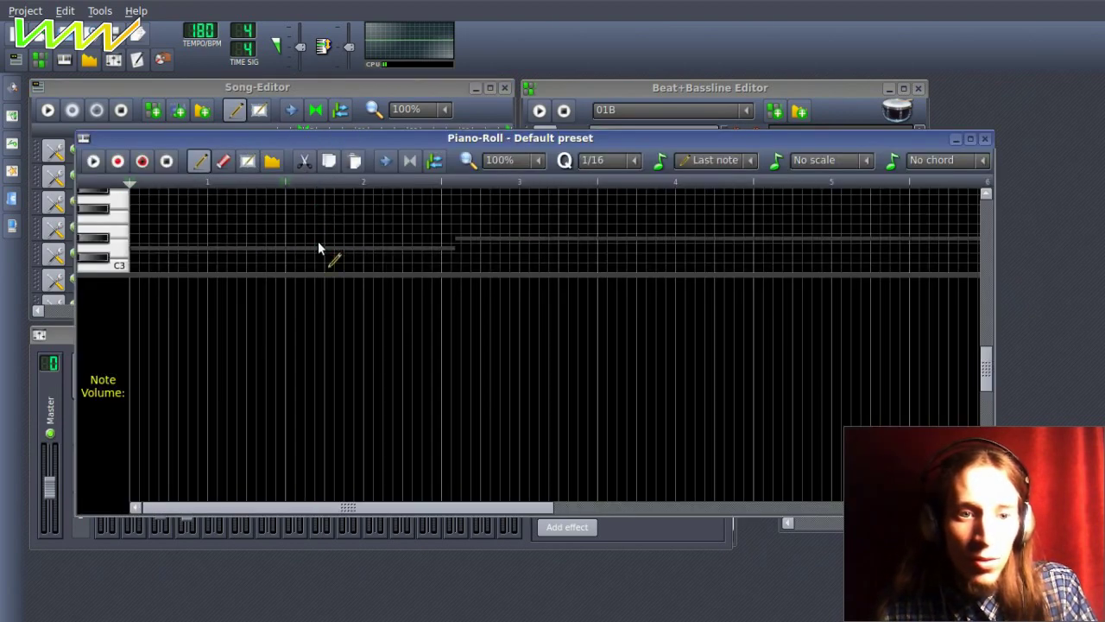
left_click_drag(346, 141, 359, 80)
scroll(176, 210, "up", 2)
Place a short B4 note at the very start of the new pattern.
left_click(160, 191)
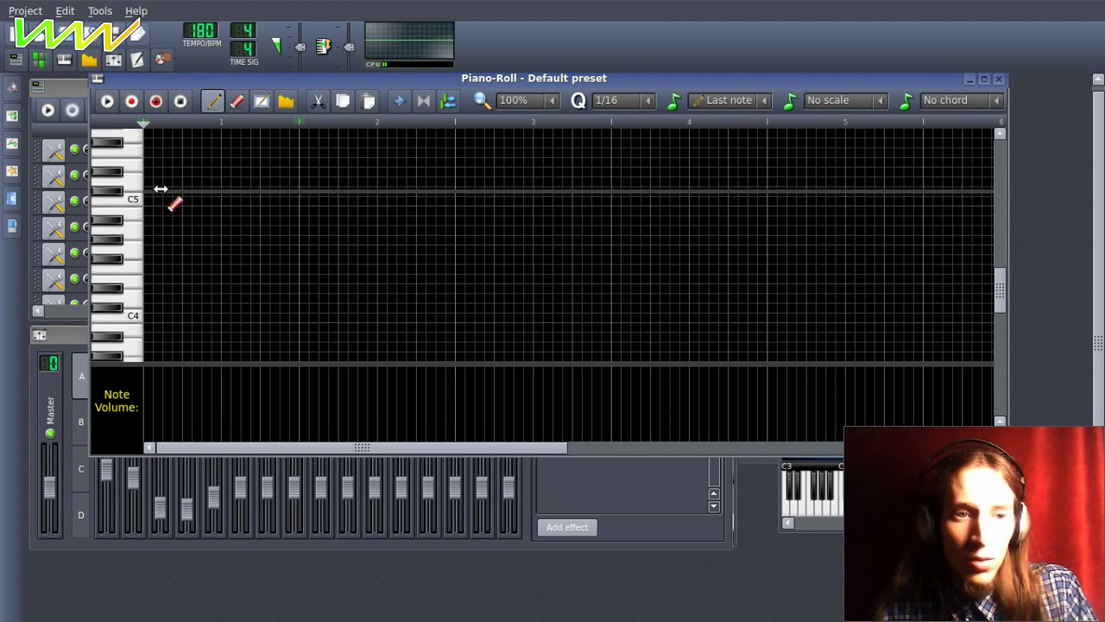
left_click_drag(146, 211, 153, 211)
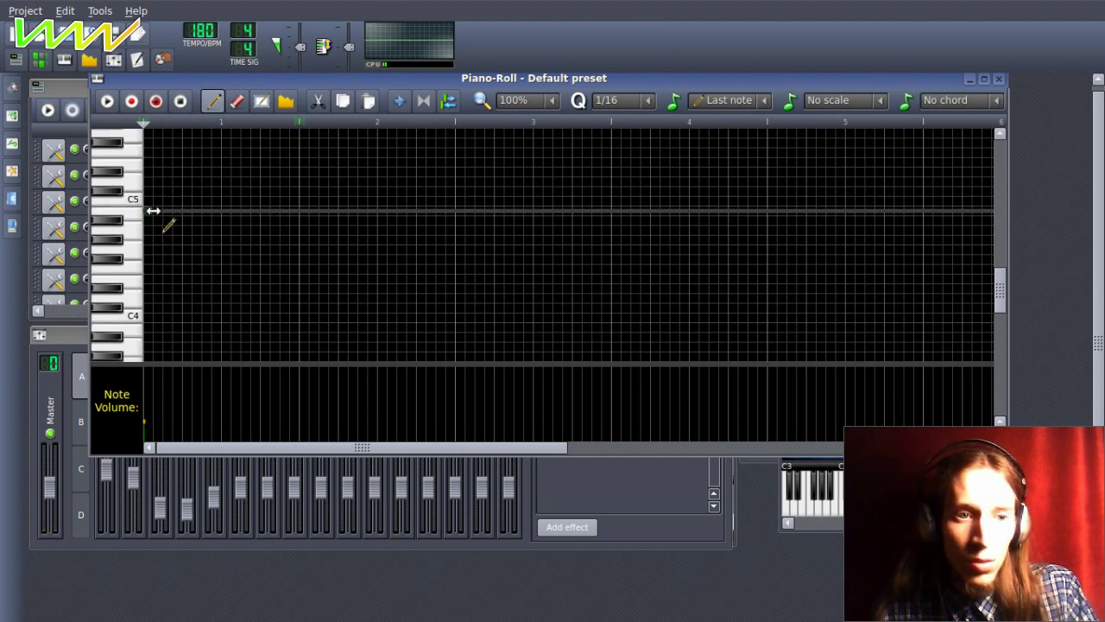
scroll(164, 226, "up", 2)
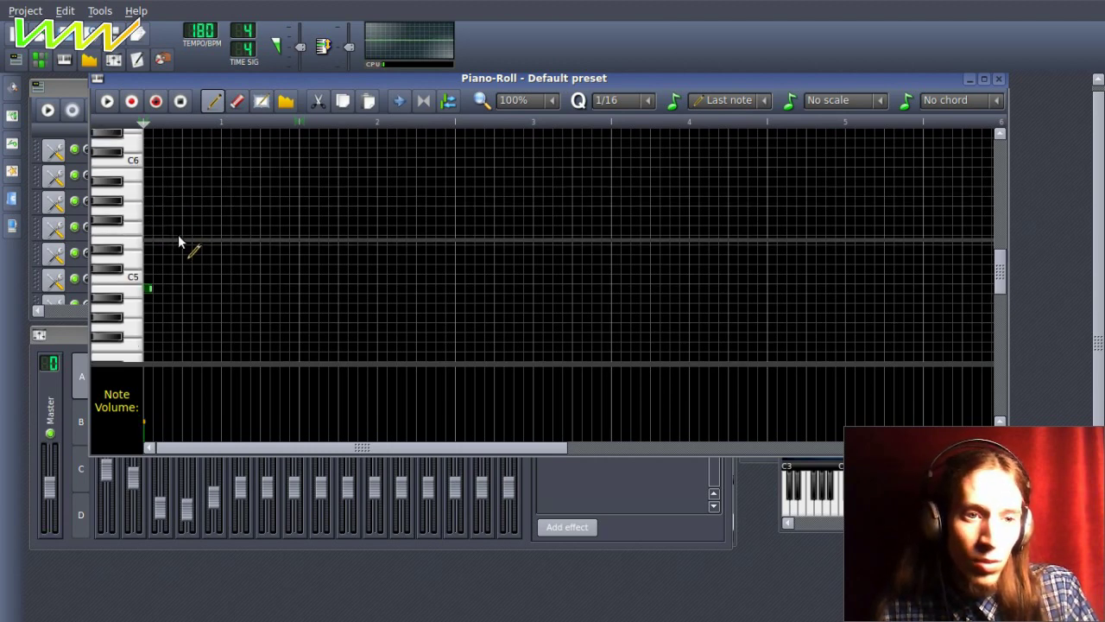
Place a short A5 note on the second beat of the pattern's first bar.
right_click(222, 161)
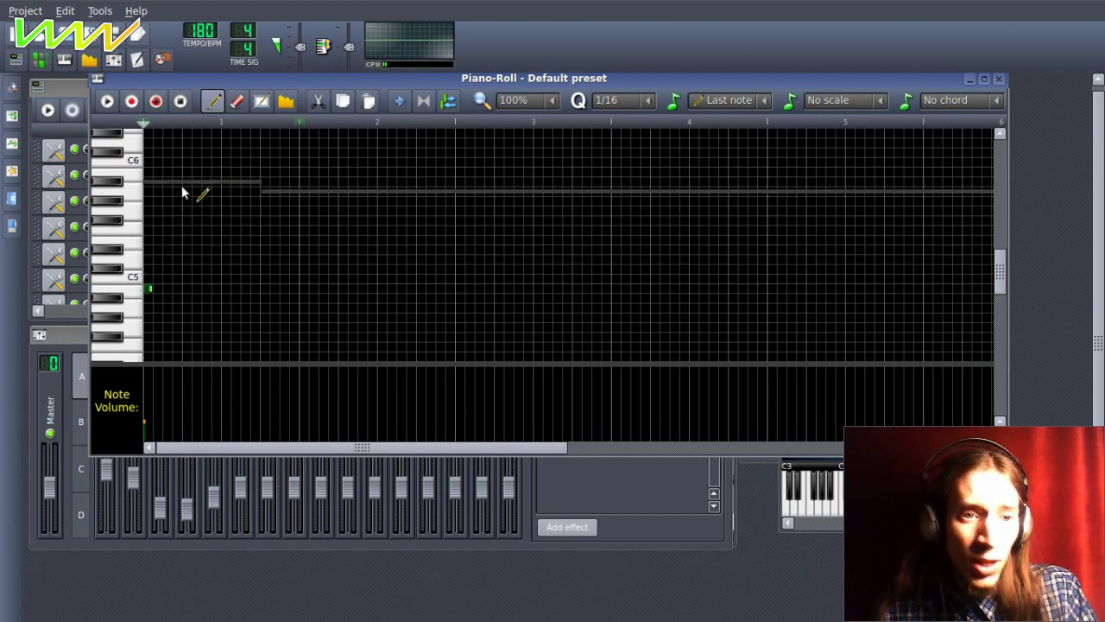
left_click_drag(184, 170, 170, 185)
right_click(171, 186)
left_click(183, 178)
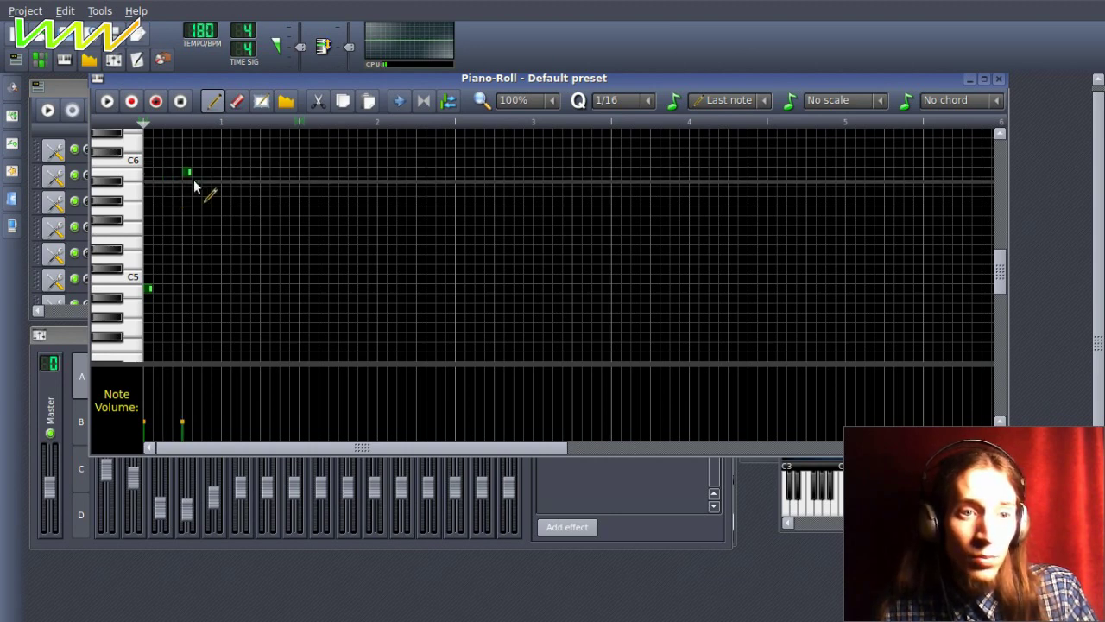
left_click_drag(201, 195, 200, 202)
left_click(203, 222)
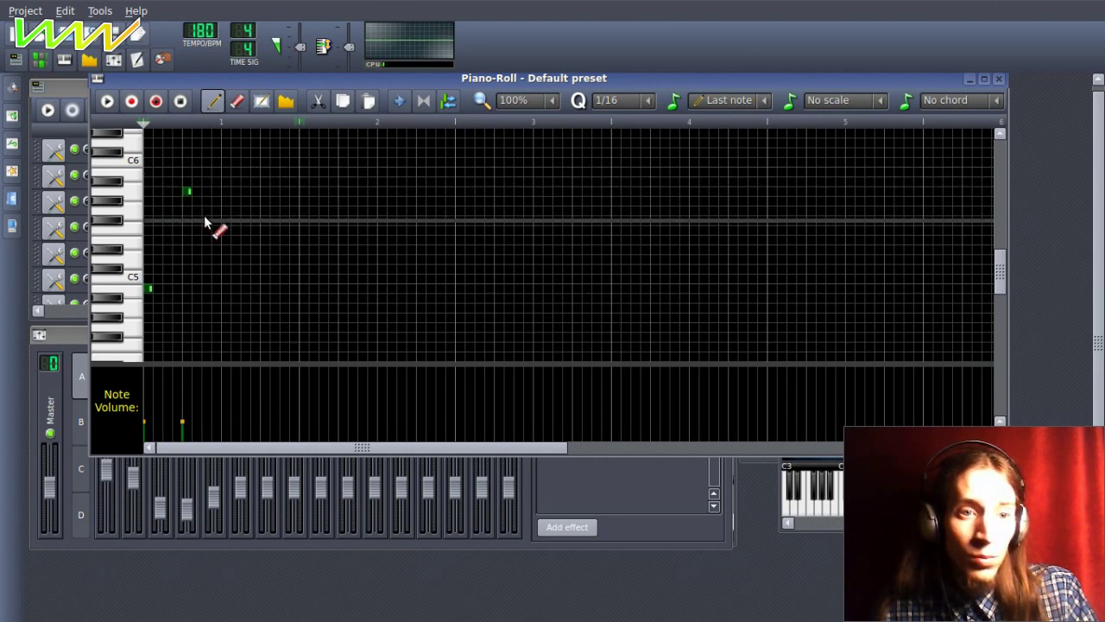
Complete the first bar's riff with short F#5, A5 and F#5 notes, a longer A5 and a closing B5.
right_click(199, 228)
left_click(204, 219)
left_click(222, 192)
left_click(244, 219)
left_click(266, 191)
left_click(285, 172)
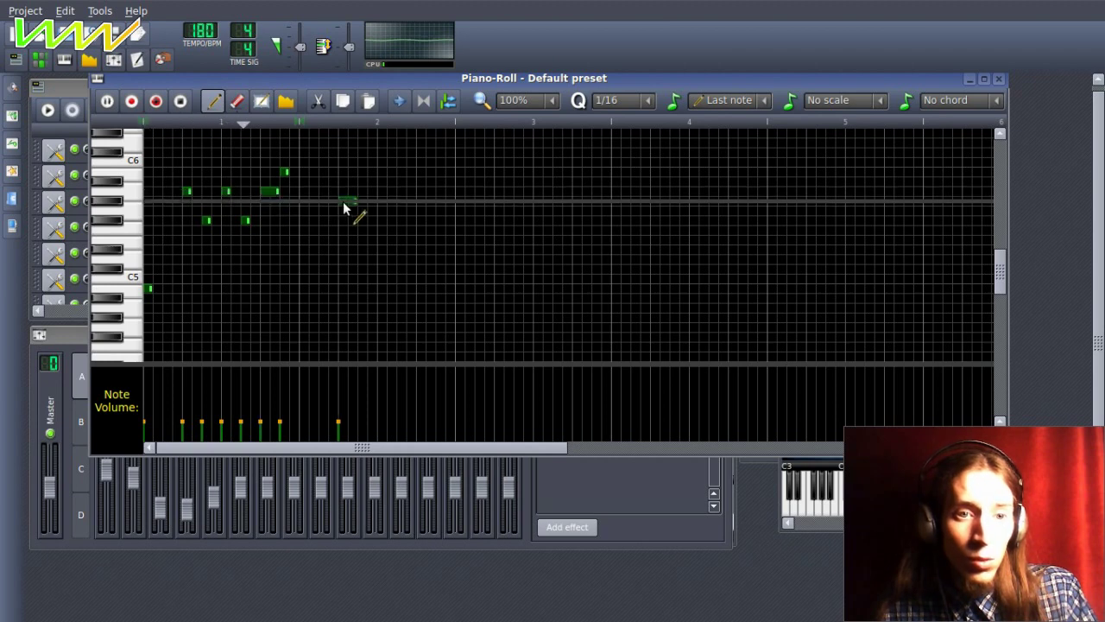
Copy all notes of the first bar and paste them into the second, third and fourth bars.
key("ctrl+a")
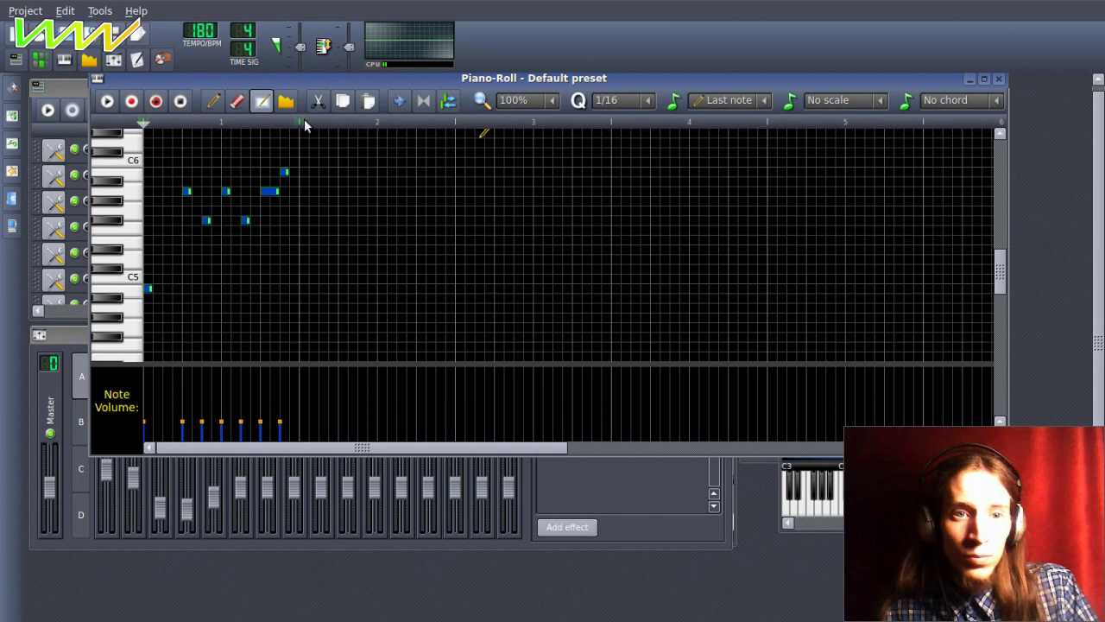
key("ctrl+v")
left_click(452, 126)
key("ctrl+v")
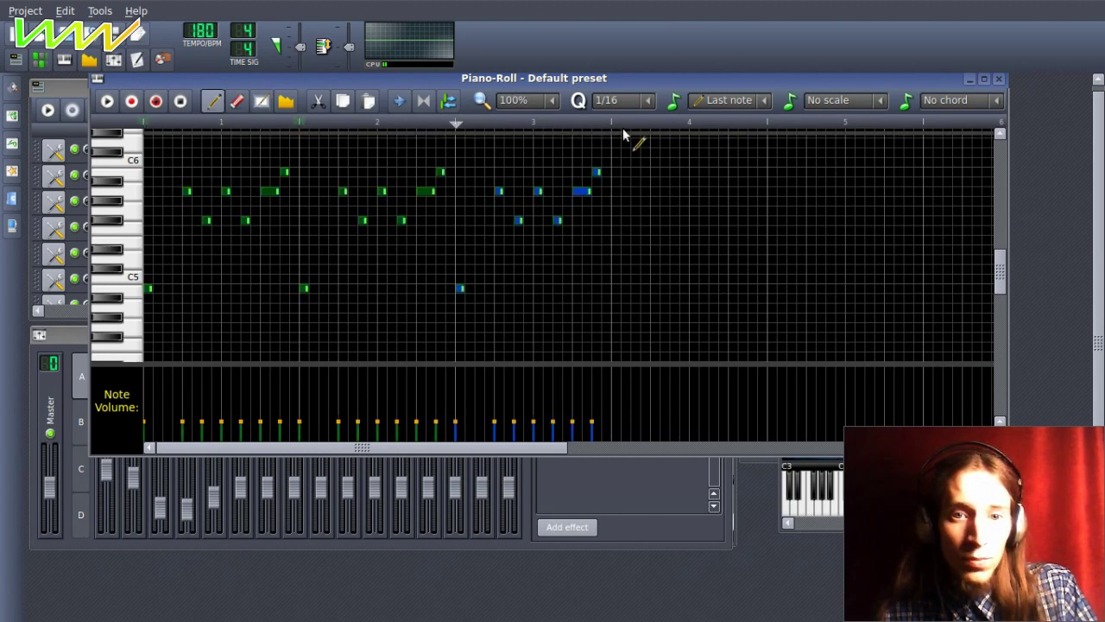
left_click(608, 122)
key("ctrl+v")
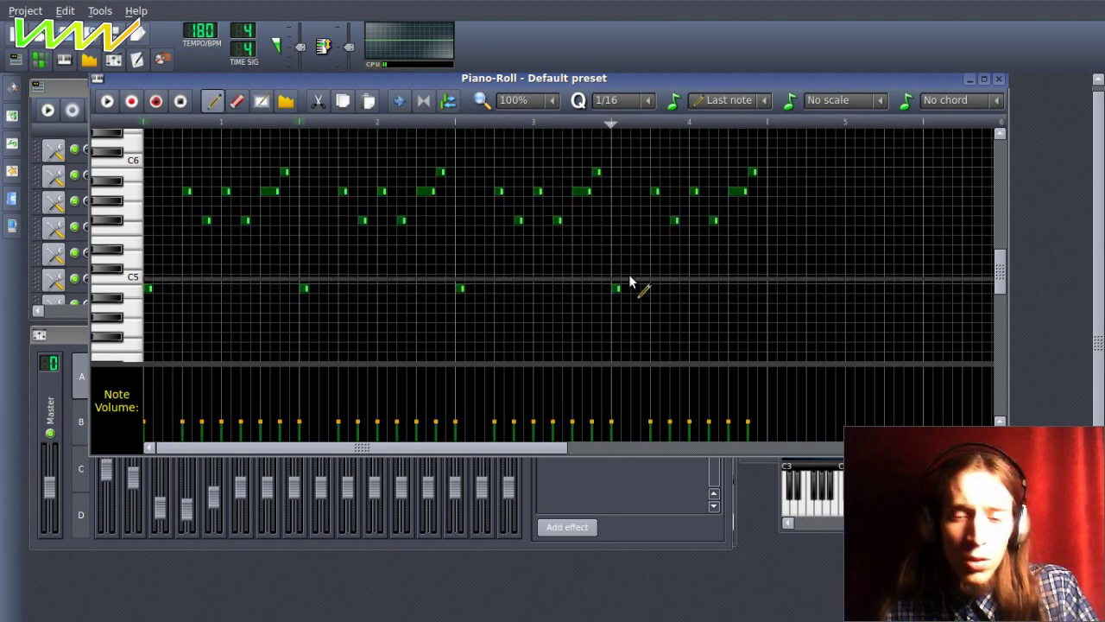
Raise the fourth bar's longer note to C6, close the piano roll and audition the pattern with the song.
right_click(735, 191)
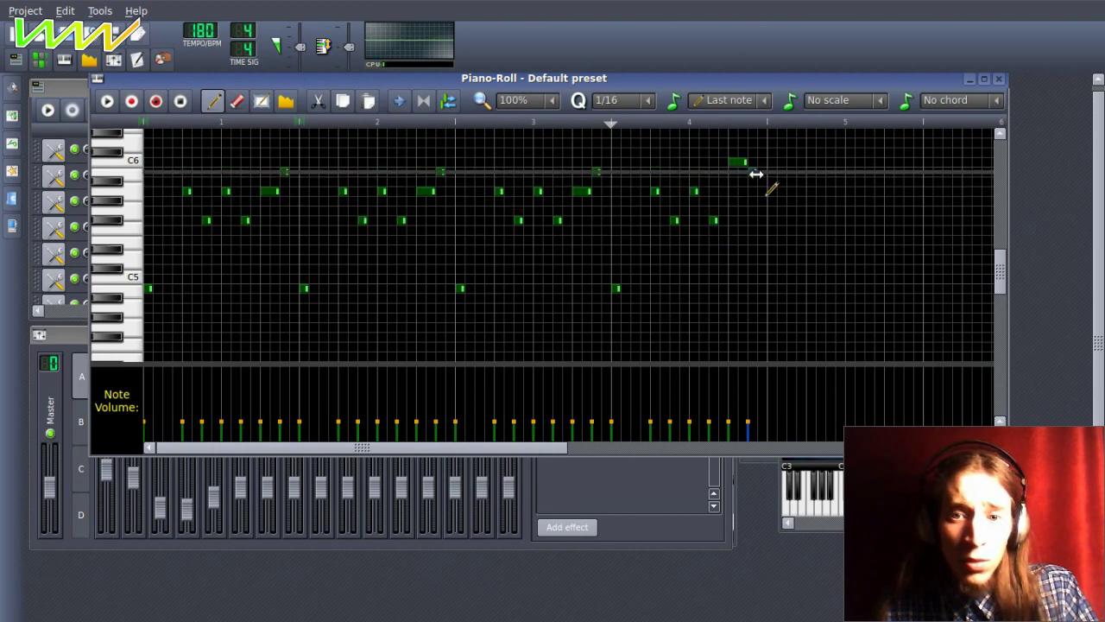
left_click(998, 79)
key("space")
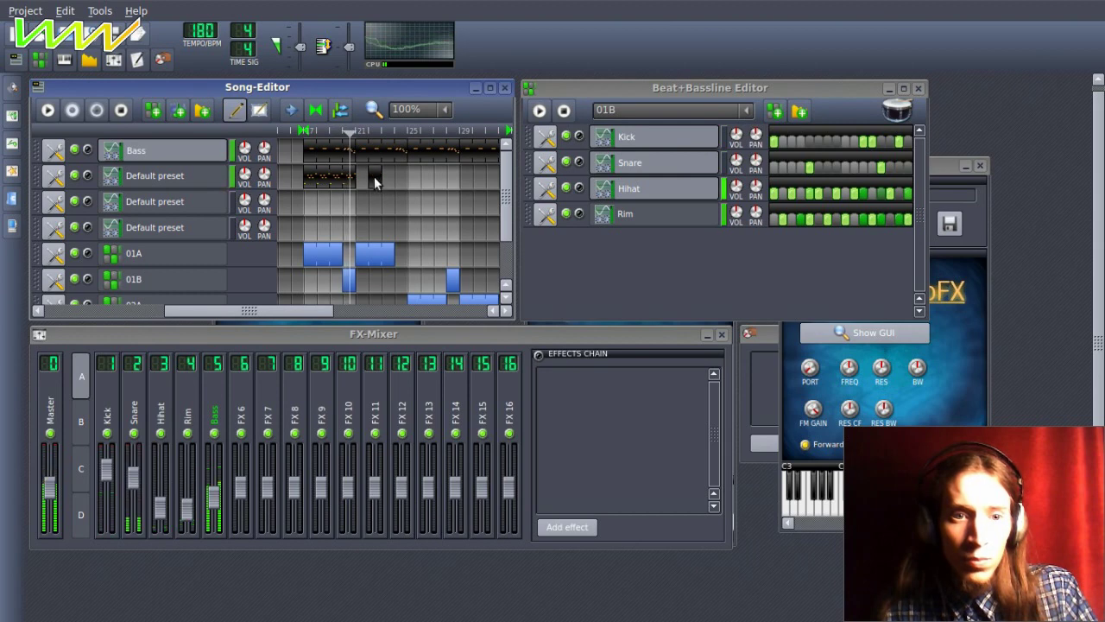
key("space")
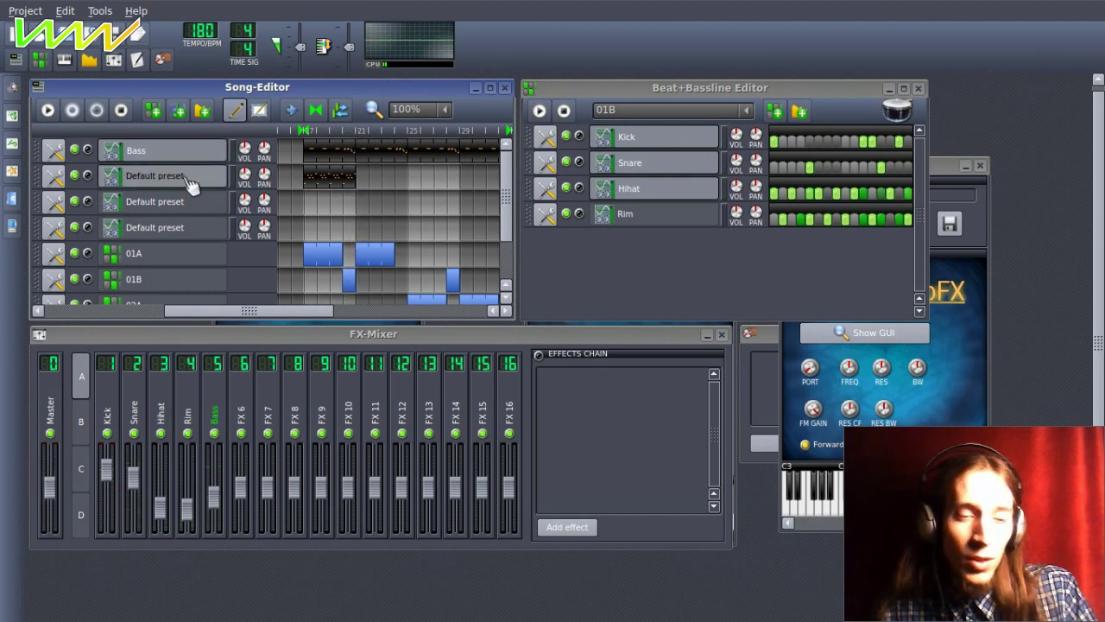
Rename the track below Bass as Keys.
double_click(182, 174)
type("Keys")
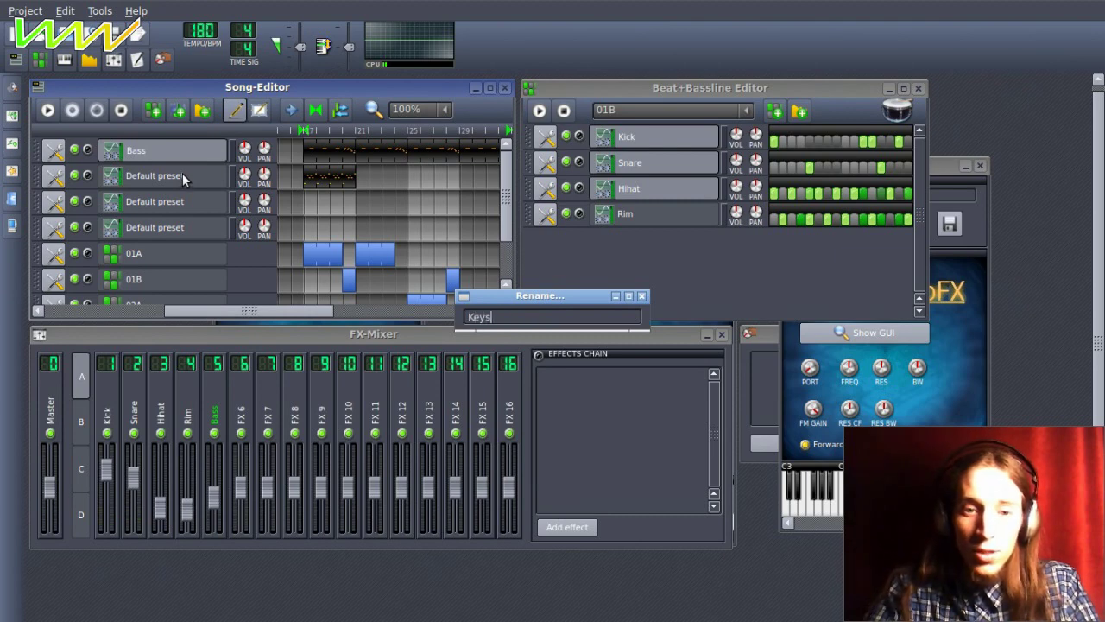
key("Return")
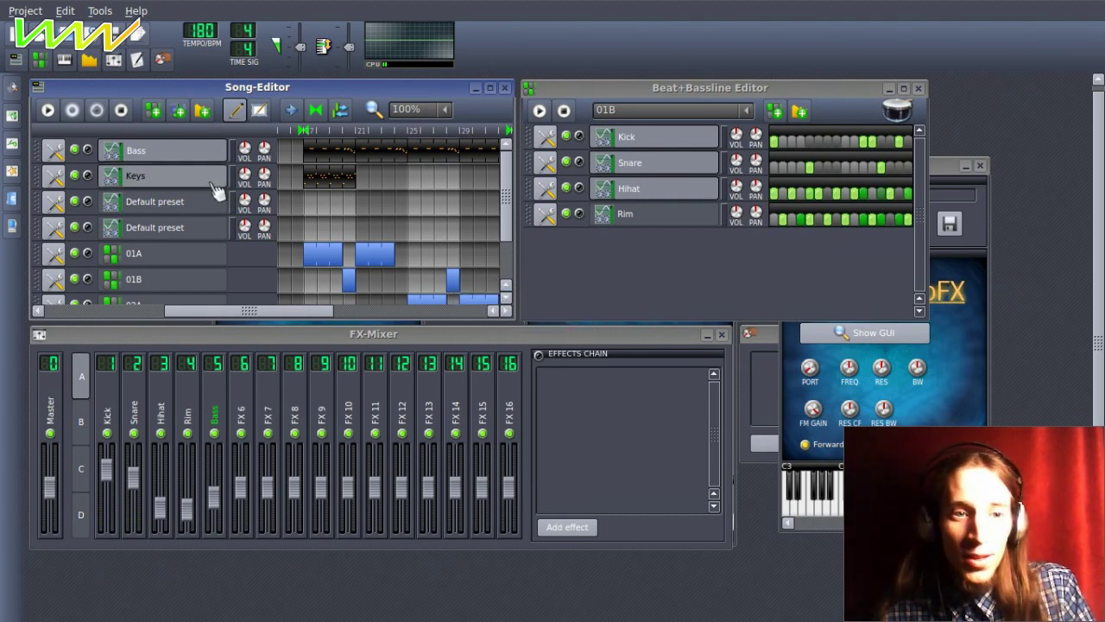
Route the Keys track to FX channel 6 and name that mixer channel Keys.
left_click(192, 186)
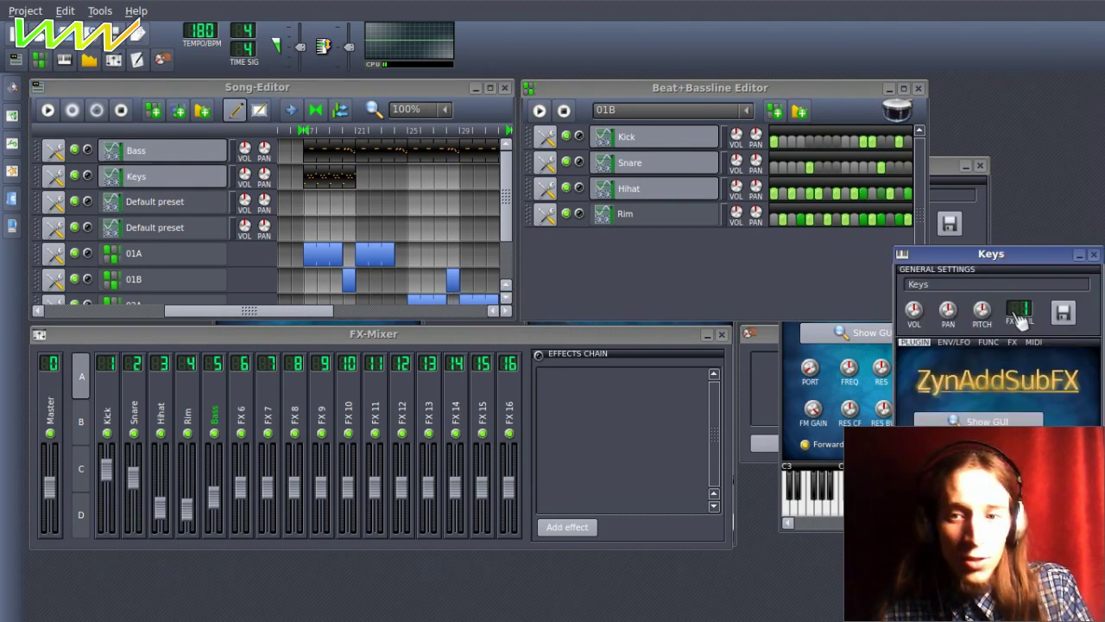
double_click(241, 416)
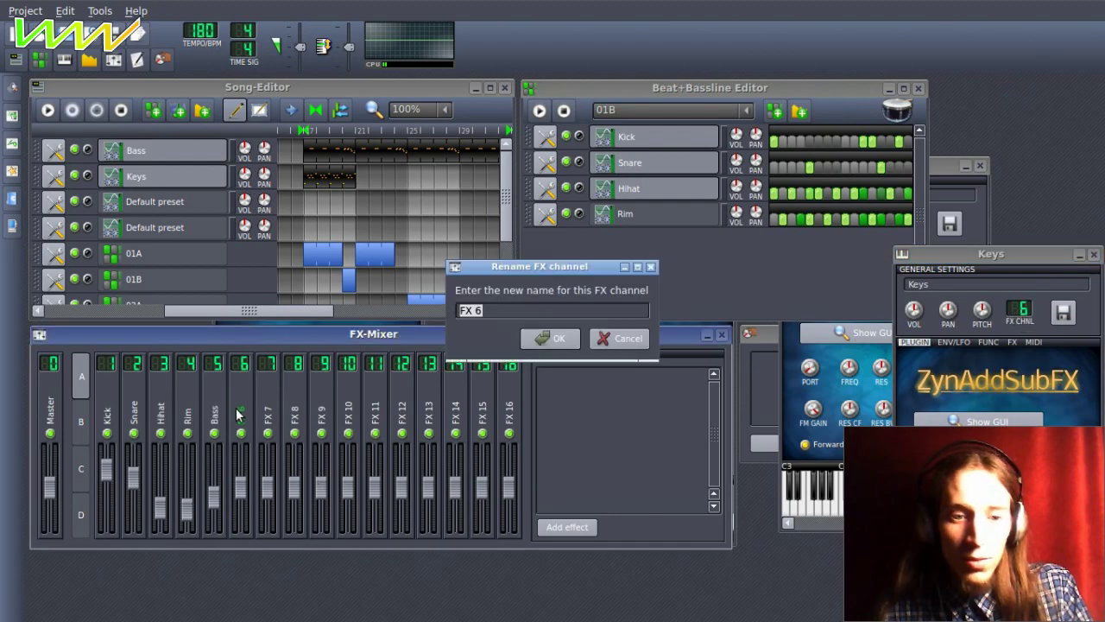
type("Keys")
key("Return")
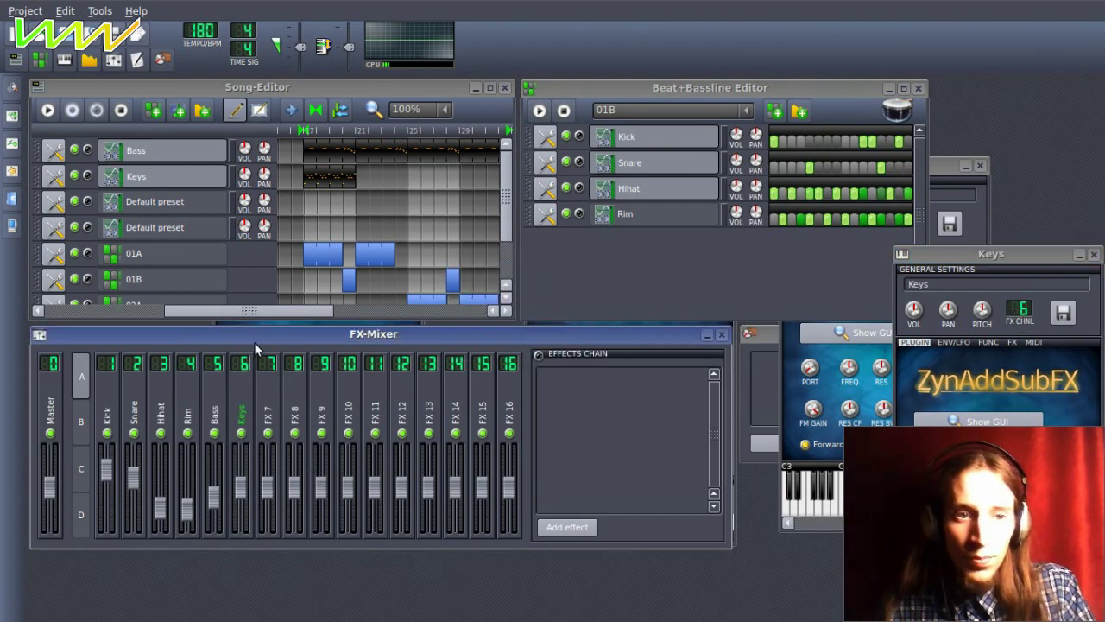
Play the Keys pattern on its own and switch its ZynAddSubFX instrument from ADDsynth to SUBsynth, opening the SUBsynth parameters.
double_click(333, 180)
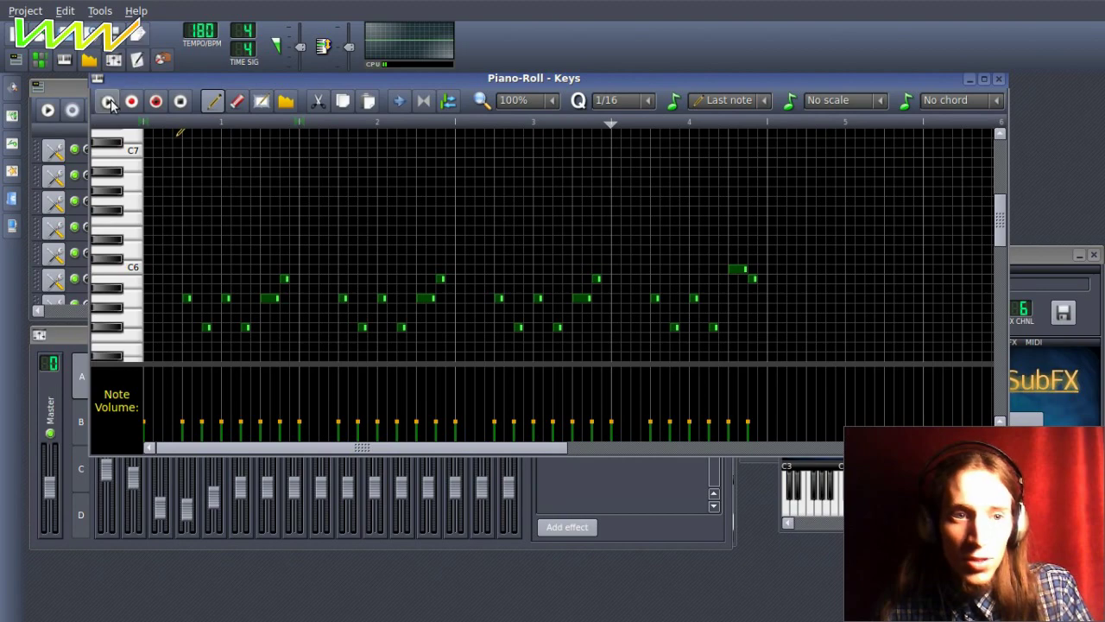
left_click(77, 106)
left_click(138, 177)
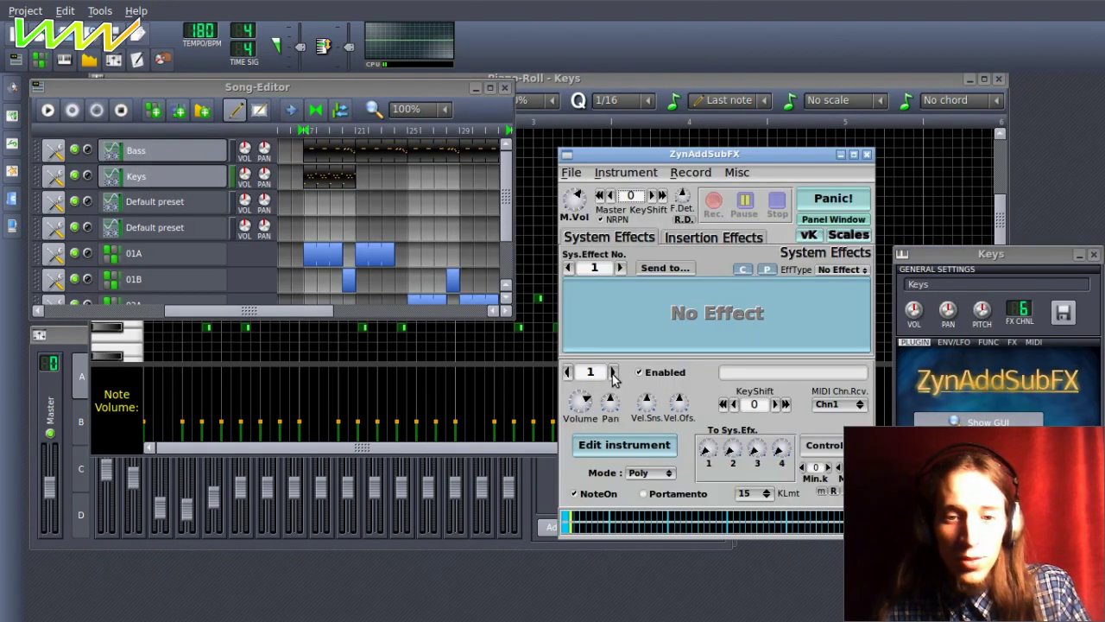
left_click(625, 443)
left_click(802, 237)
left_click(903, 264)
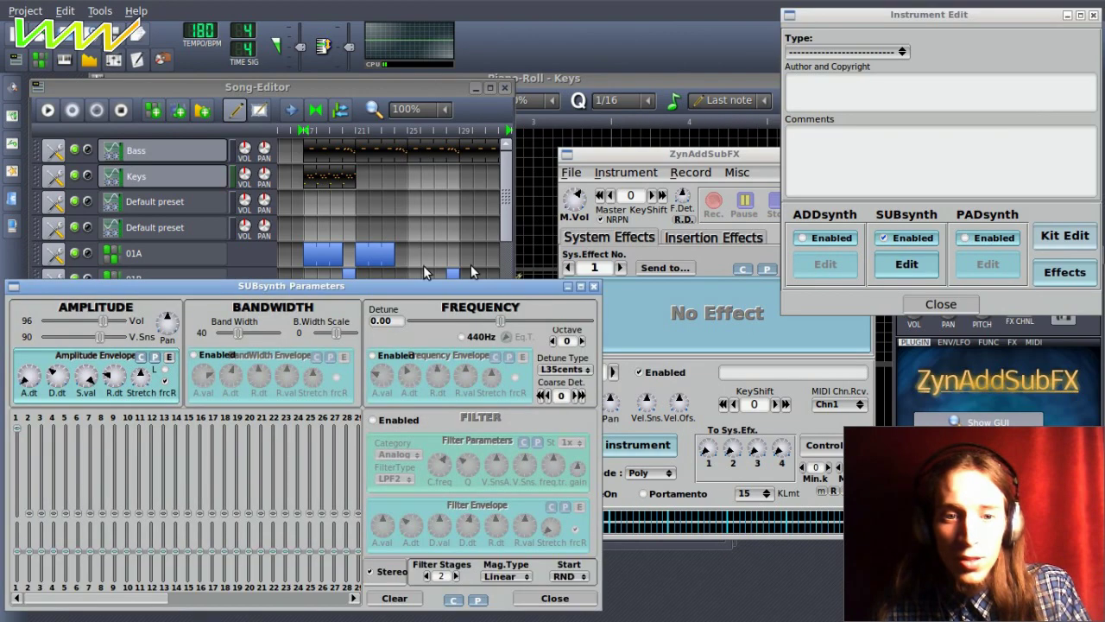
Set the SUBsynth amplitude volume to 116 and its start mode to Max.
left_click_drag(129, 321, 123, 331)
left_click(569, 576)
left_click(570, 563)
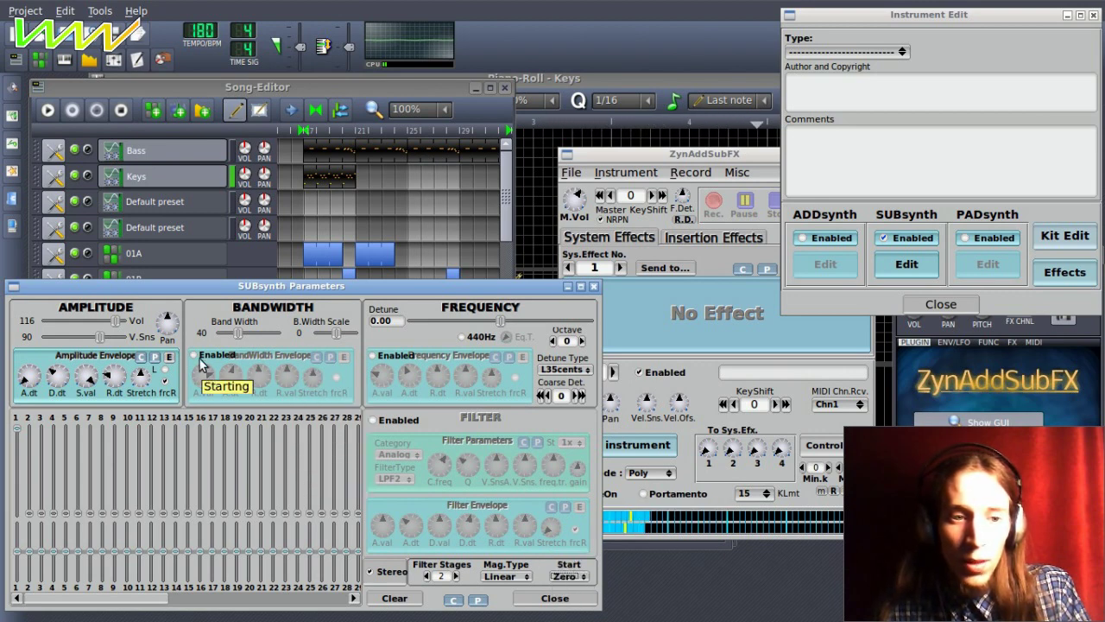
left_click(557, 576)
left_click(560, 607)
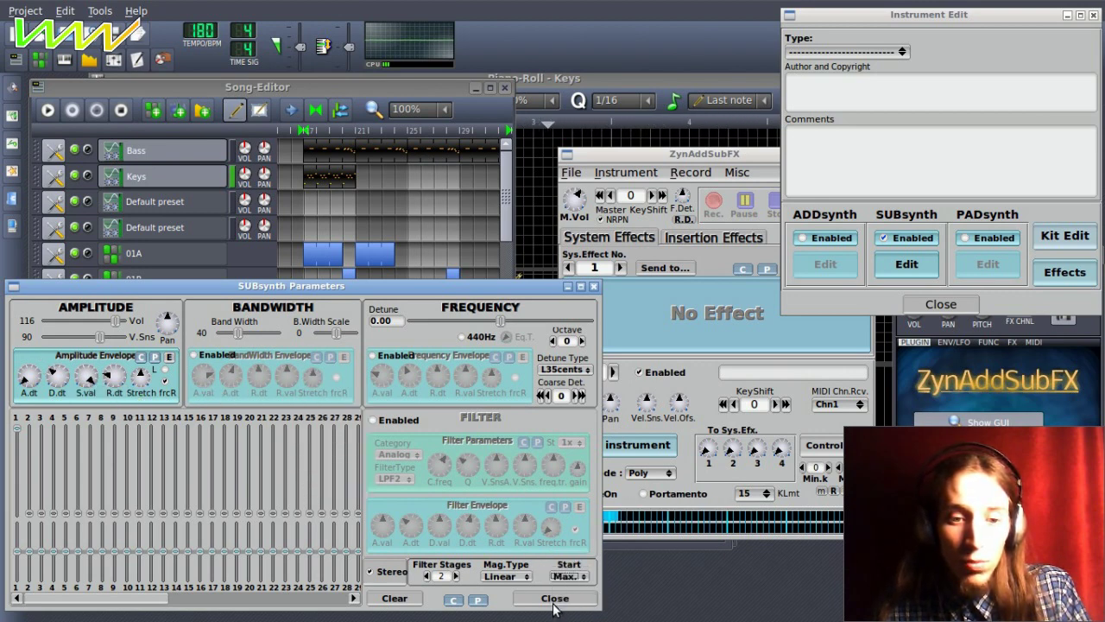
Adjust the amplitude envelope's attack time, set the SUBsynth bandwidth to 50 and close the parameters.
left_click(28, 371)
scroll(29, 372, "down", 3)
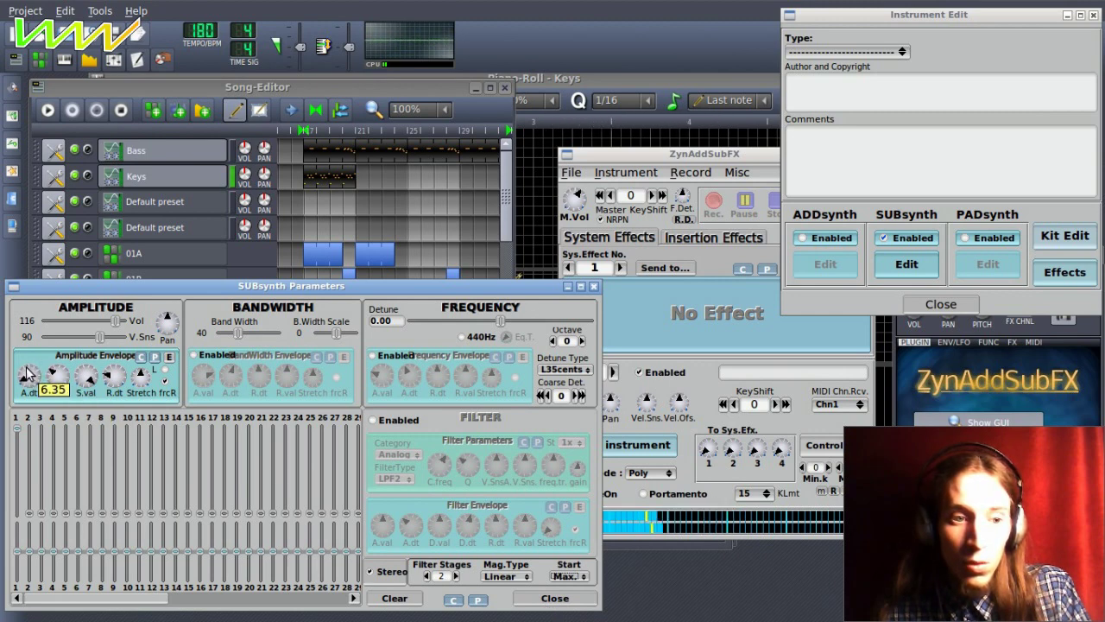
left_click(25, 369)
left_click(244, 337)
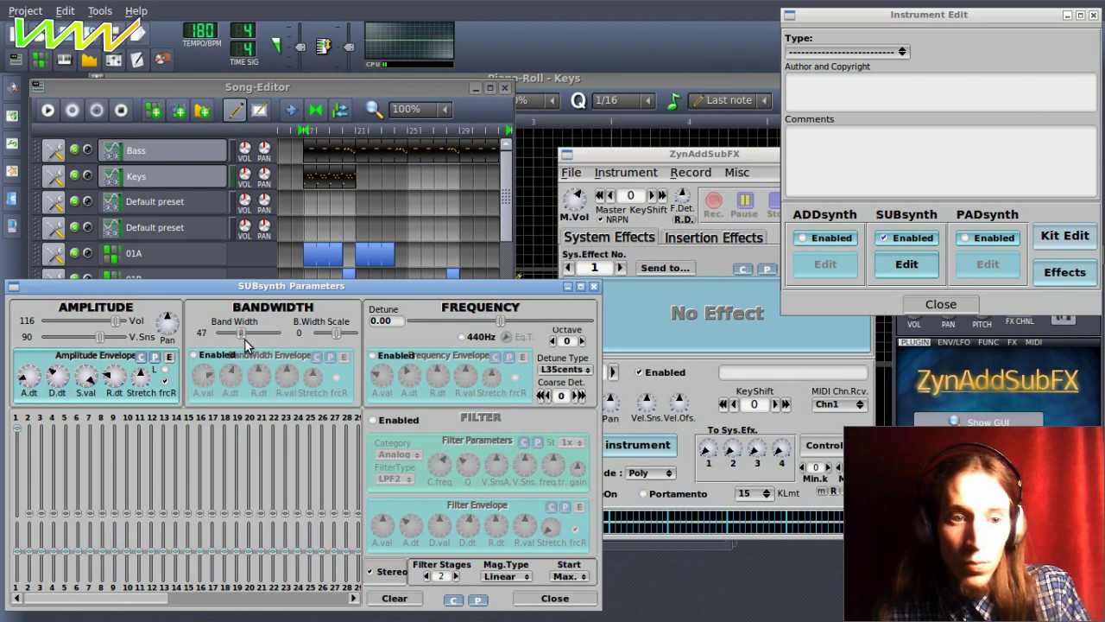
left_click_drag(244, 338, 243, 335)
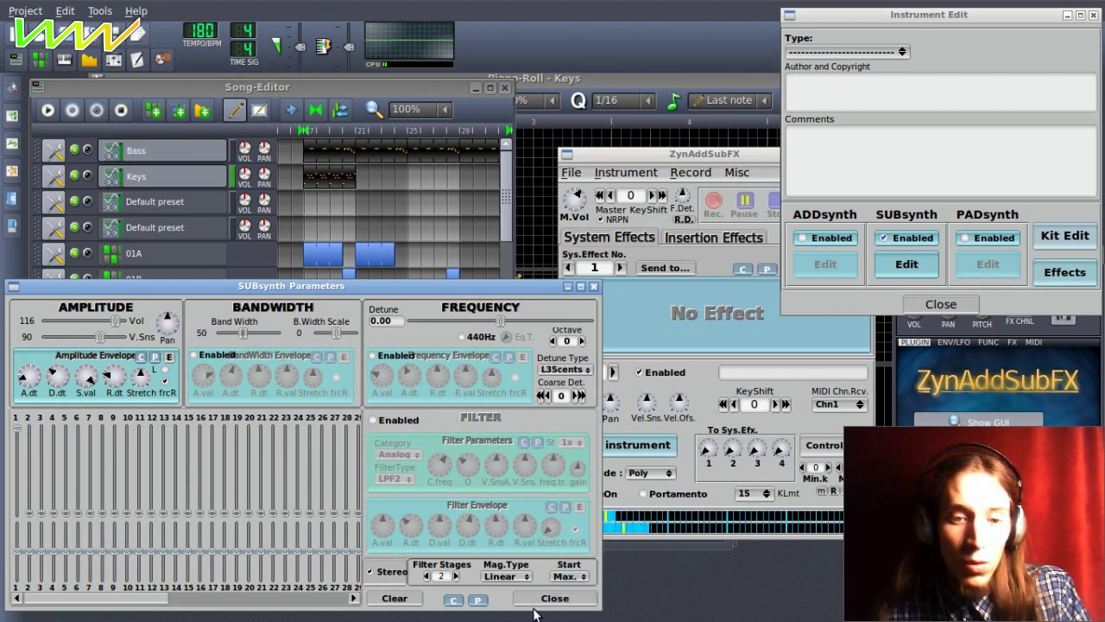
left_click(539, 600)
Add a Reverb as the first insertion effect and adjust its time, high-pass, low-pass and dry/wet amounts.
left_click_drag(630, 154, 415, 160)
left_click(498, 242)
left_click(620, 274)
left_click(623, 298)
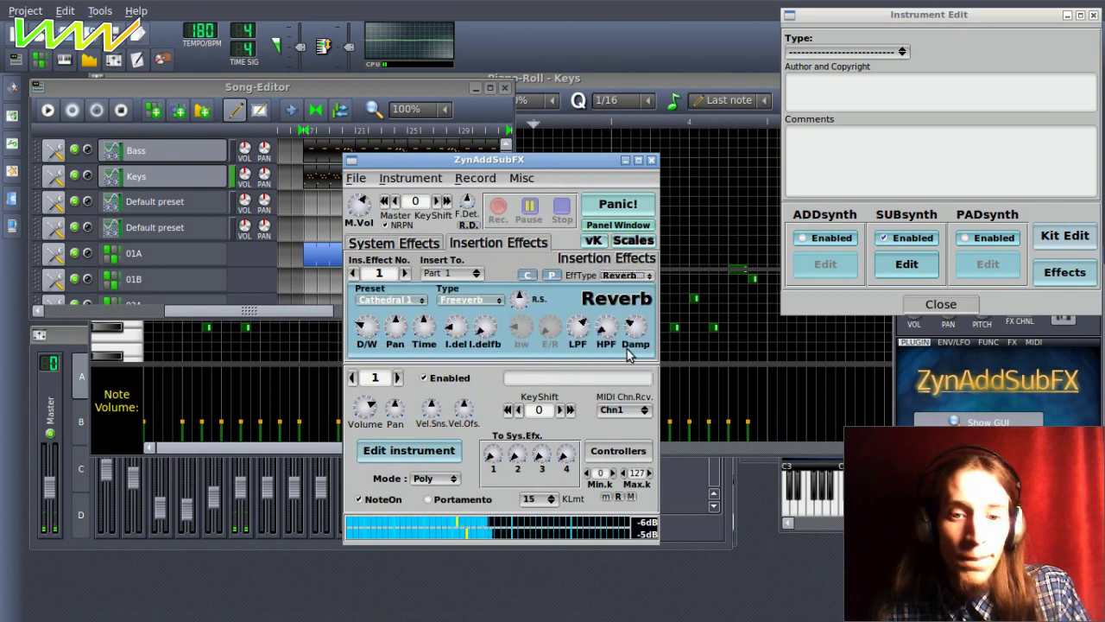
left_click_drag(430, 324, 423, 331)
left_click_drag(602, 336, 605, 323)
left_click_drag(578, 333, 583, 318)
left_click_drag(367, 329, 365, 327)
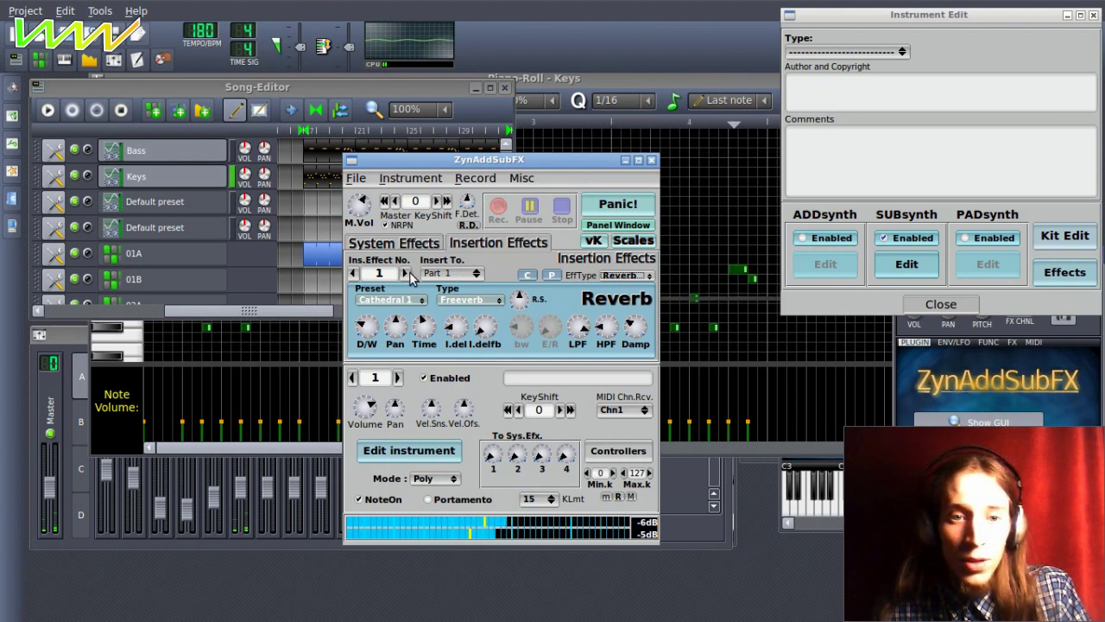
Add a Chorus with the Flange 2 preset as the second insertion effect, then close the synth windows and stop playback.
left_click(405, 273)
left_click(620, 274)
left_click(617, 313)
left_click(394, 299)
left_click(400, 380)
mouse_move(369, 335)
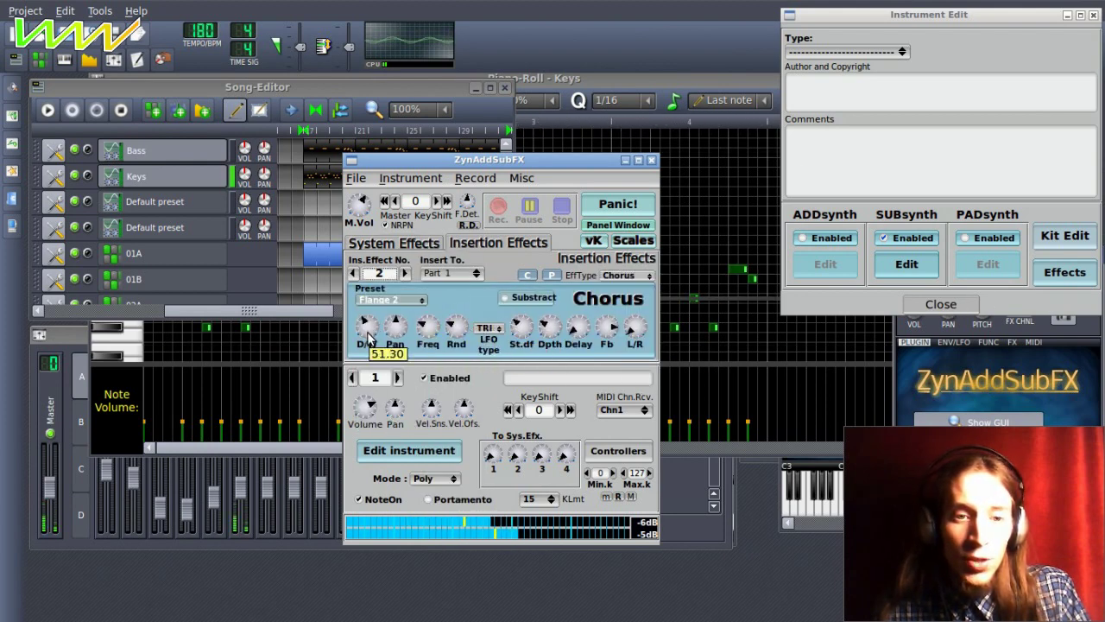
left_click(959, 306)
left_click(623, 159)
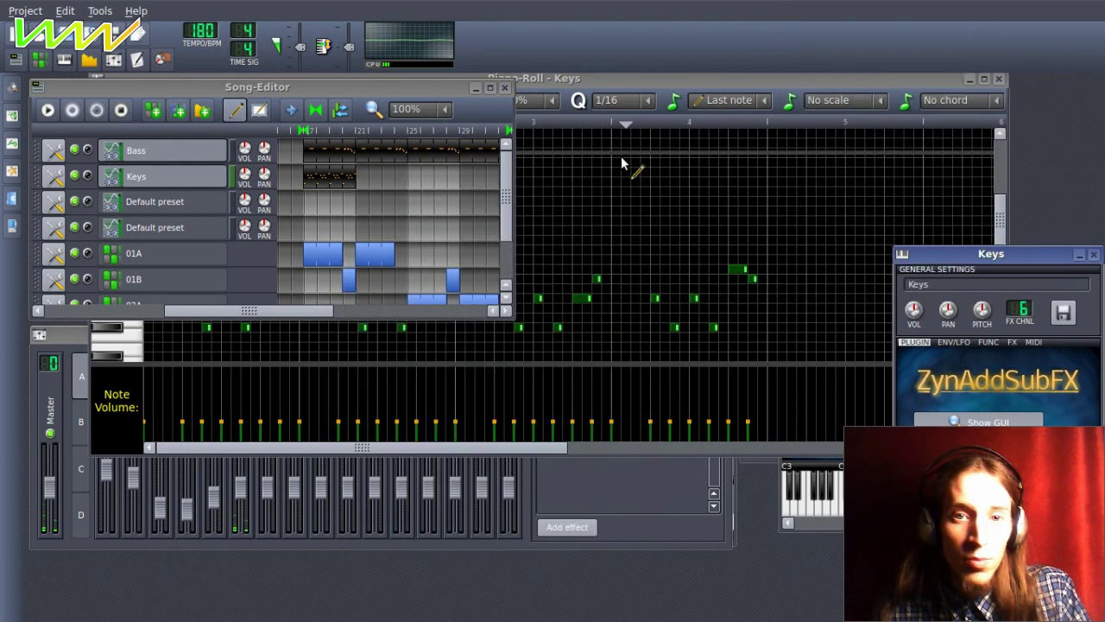
left_click(120, 111)
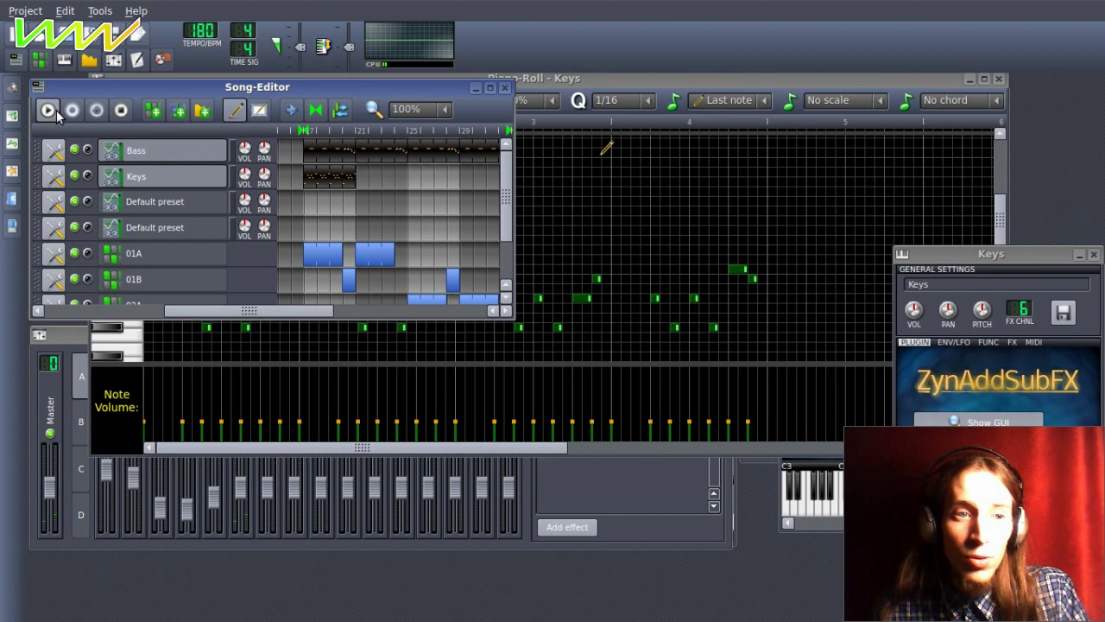
Repeat the Keys pattern up to the end of the Bass patterns while the song plays, and stop the playback.
left_click(50, 111)
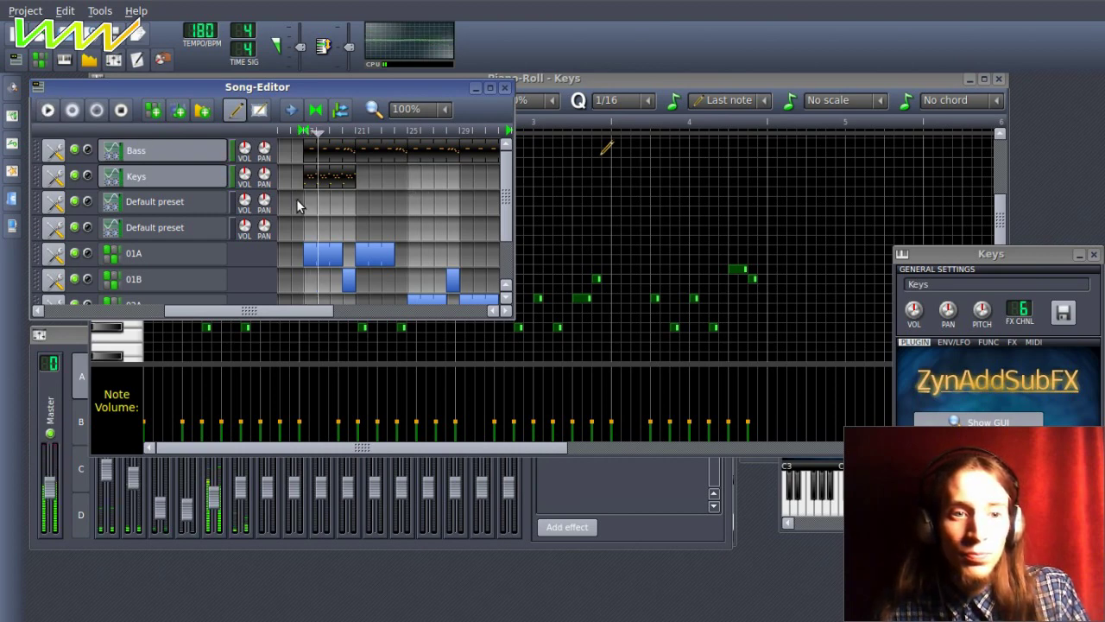
left_click_drag(356, 183, 414, 179)
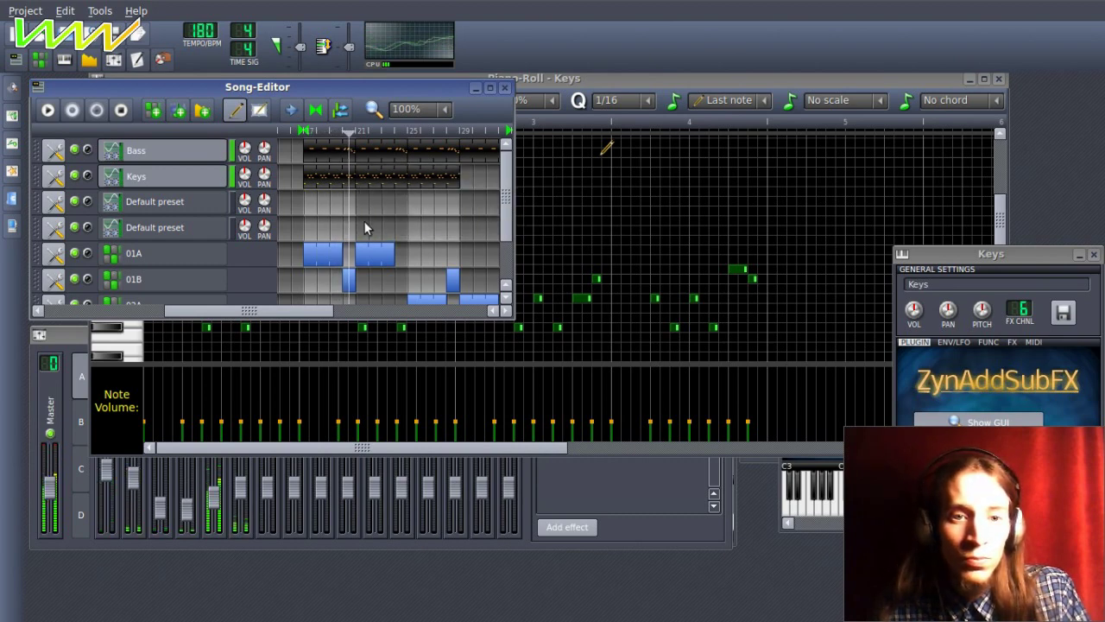
left_click_drag(316, 307, 350, 296)
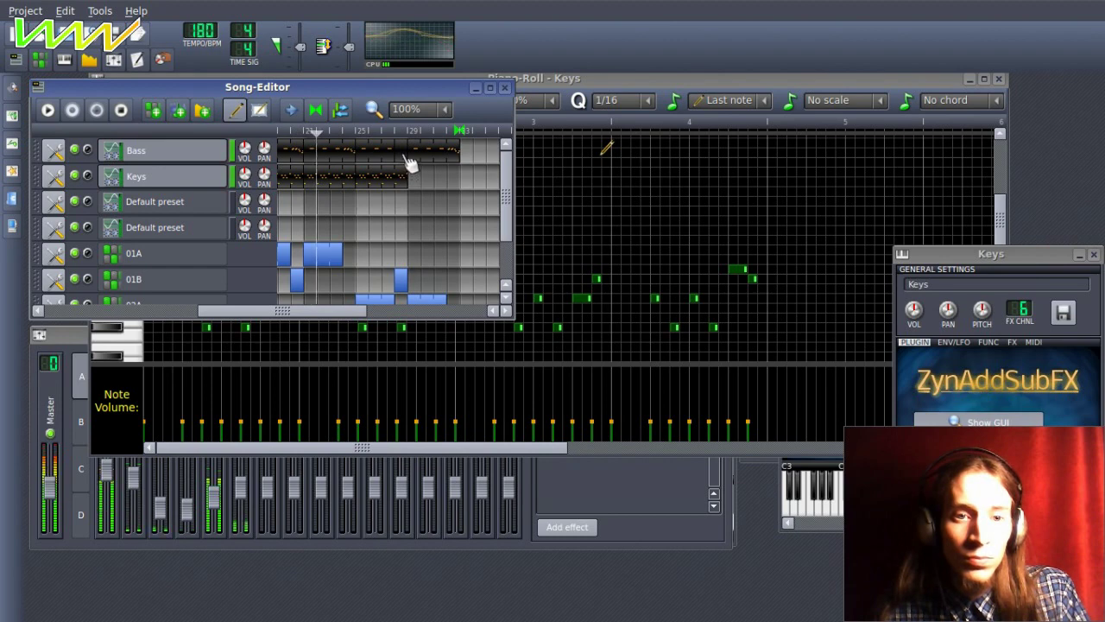
left_click_drag(406, 178, 426, 179)
key("space")
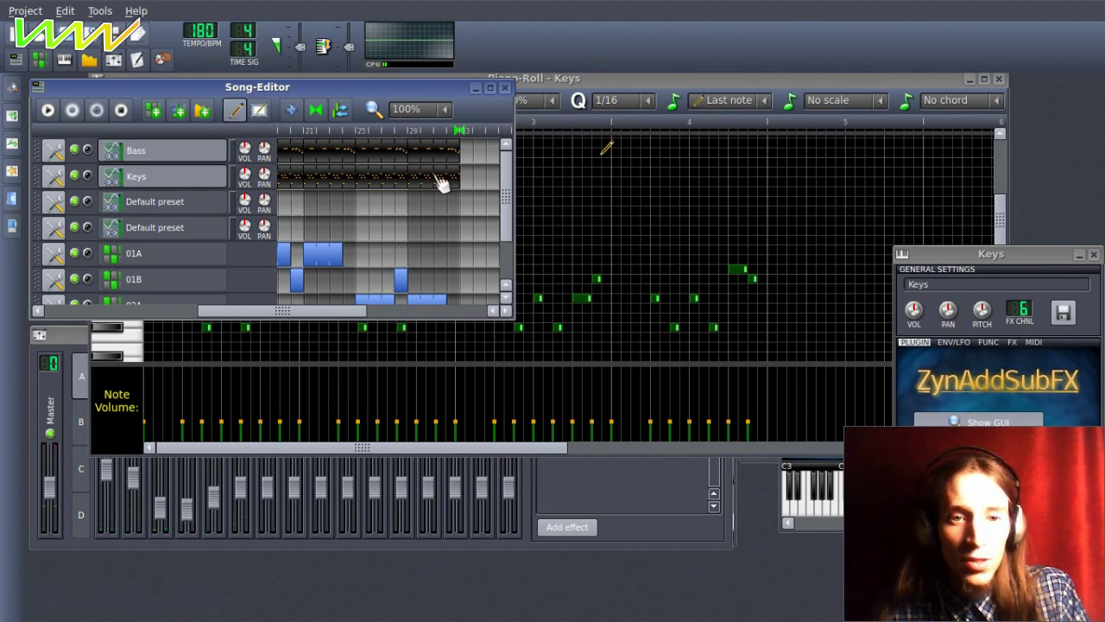
Play the song again and create an empty pattern at bar 28 on the Default preset track directly above 01A.
mouse_move(312, 306)
left_mouse_down()
mouse_move(275, 311)
mouse_move(296, 309)
left_mouse_up()
scroll(379, 288, "down", 1)
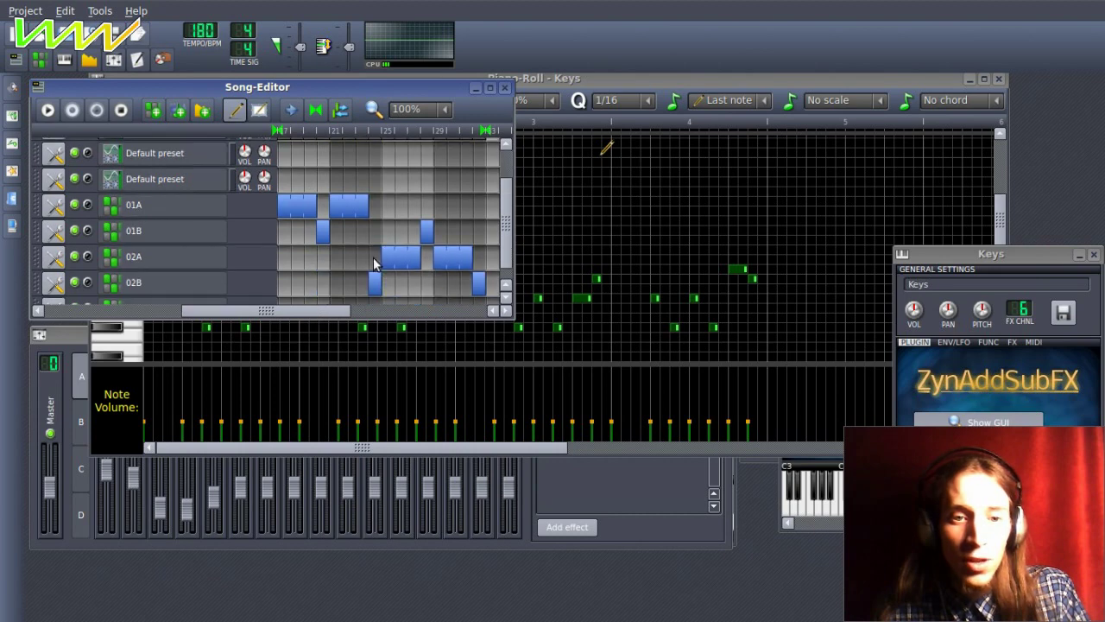
scroll(319, 266, "up", 2)
left_click(48, 109)
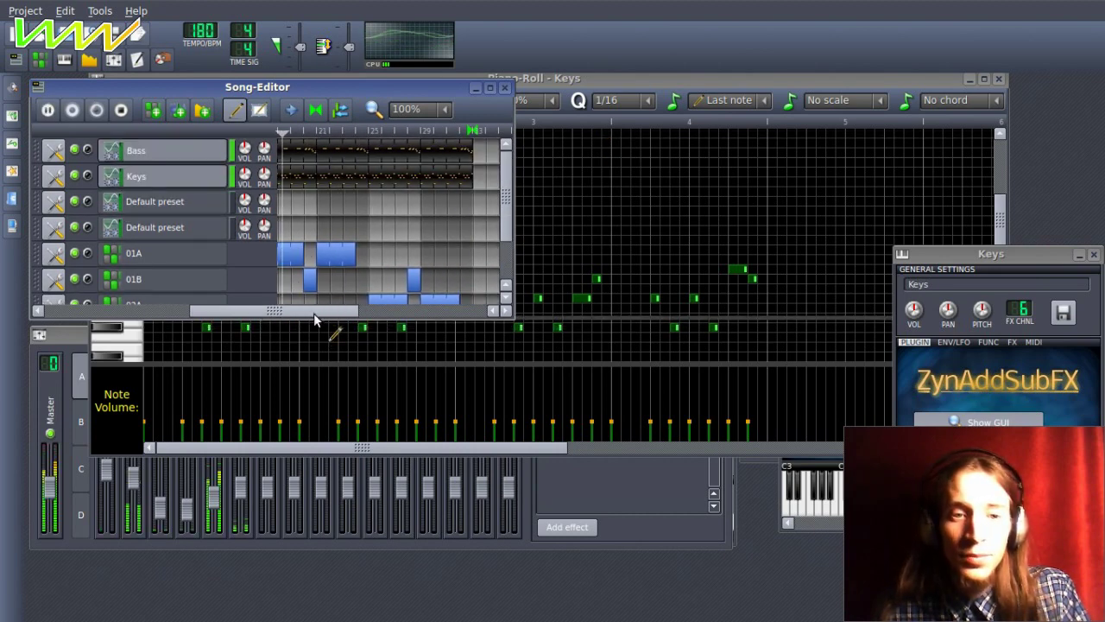
left_click(433, 229)
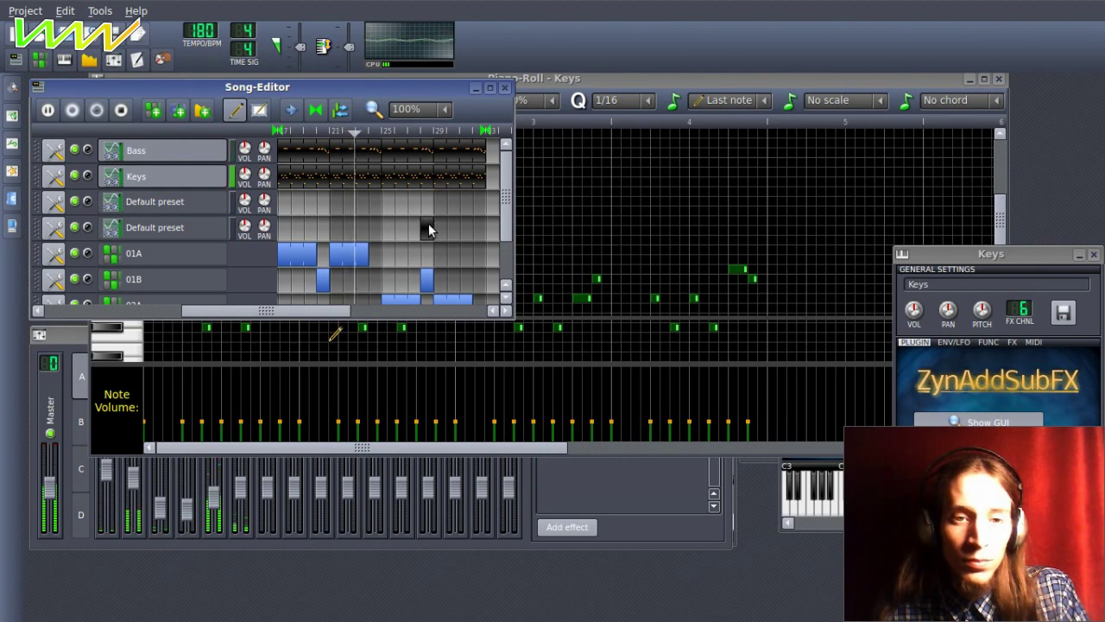
Stop the playback and remove the empty pattern at bar 28 from the Default preset track directly above 01A.
middle_click(428, 224)
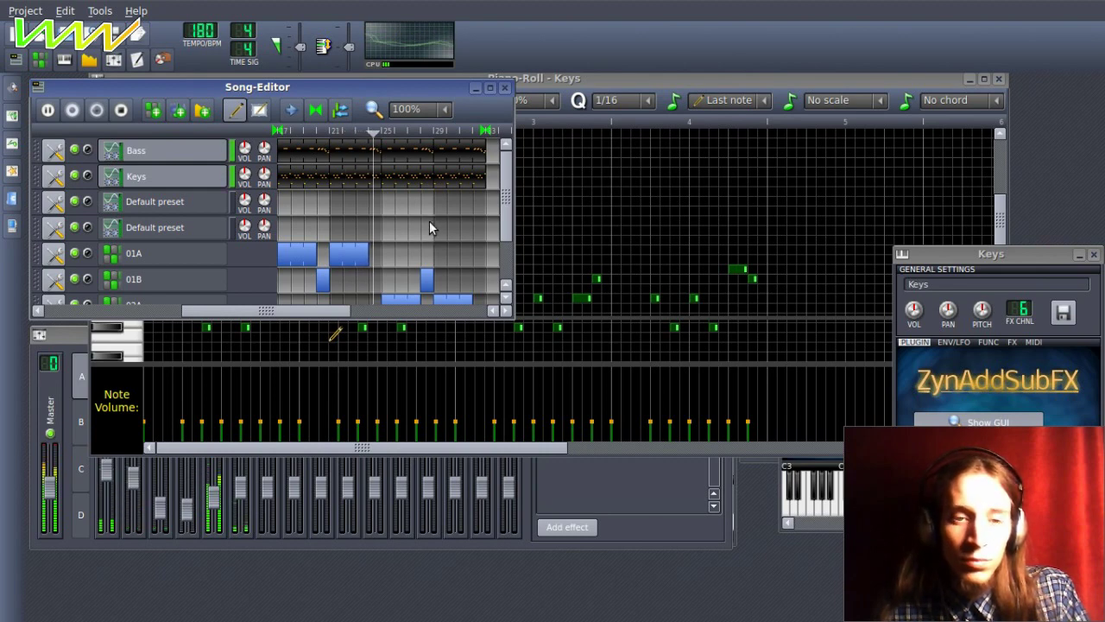
key("space")
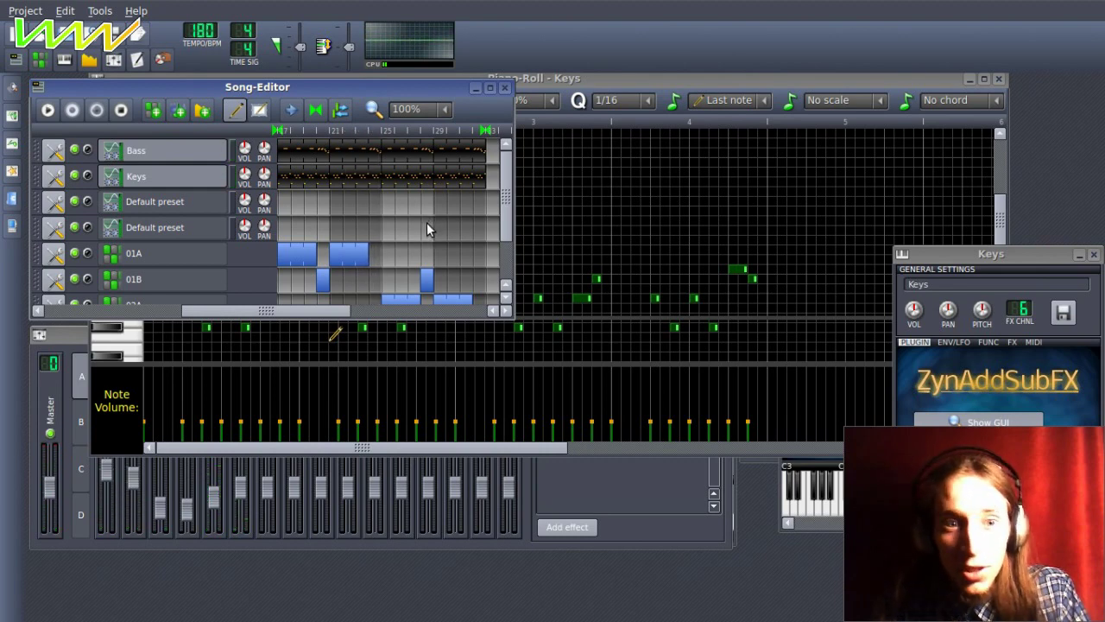
middle_click(428, 229)
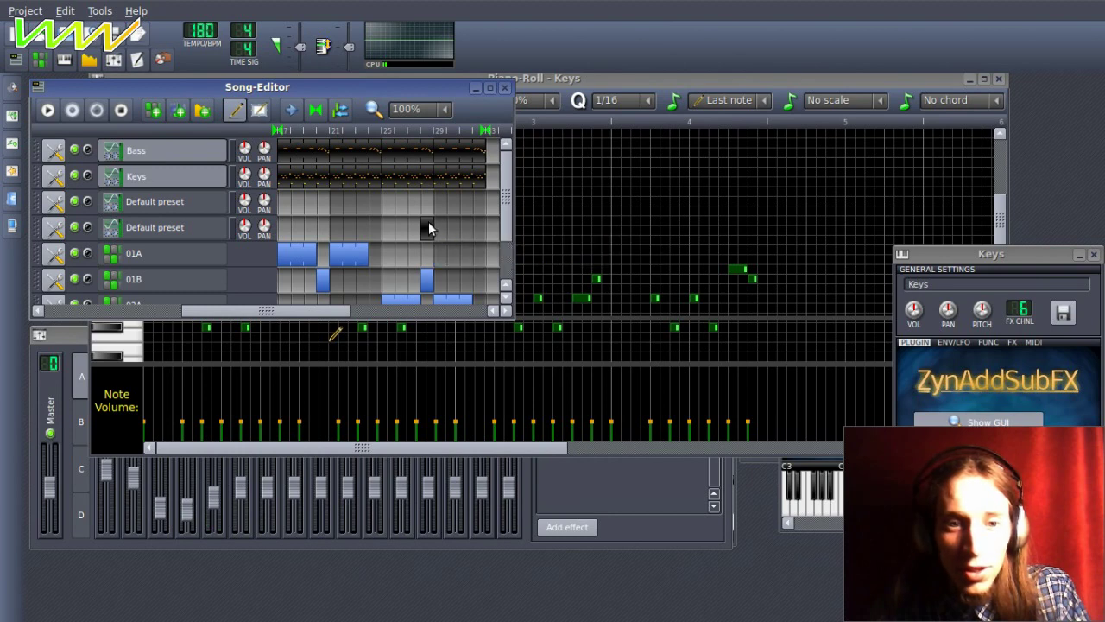
left_click(429, 222)
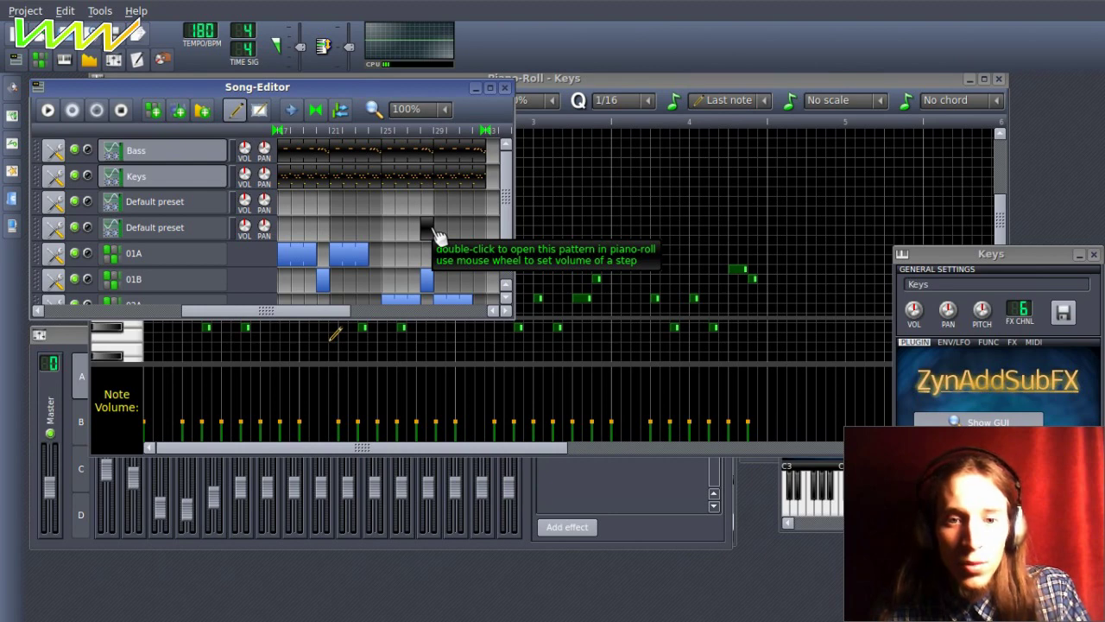
scroll(440, 237, "down", 3)
scroll(439, 237, "up", 3)
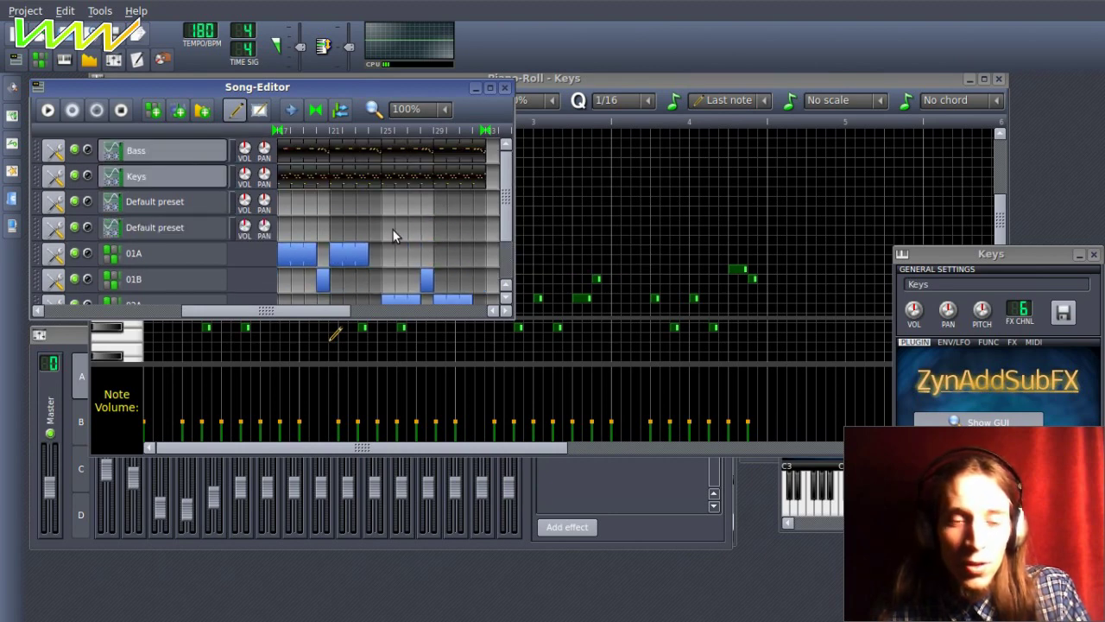
Rename the Default preset track directly below Keys to Raise.
left_click_drag(278, 313, 221, 293)
left_click_drag(291, 314, 276, 316)
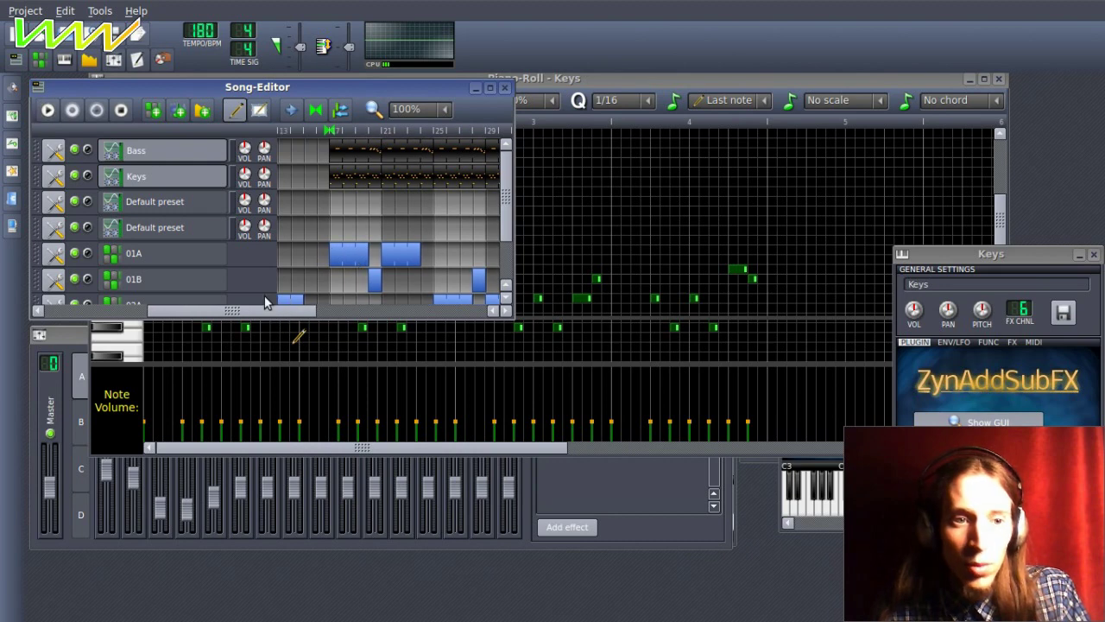
double_click(204, 204)
type("Ra")
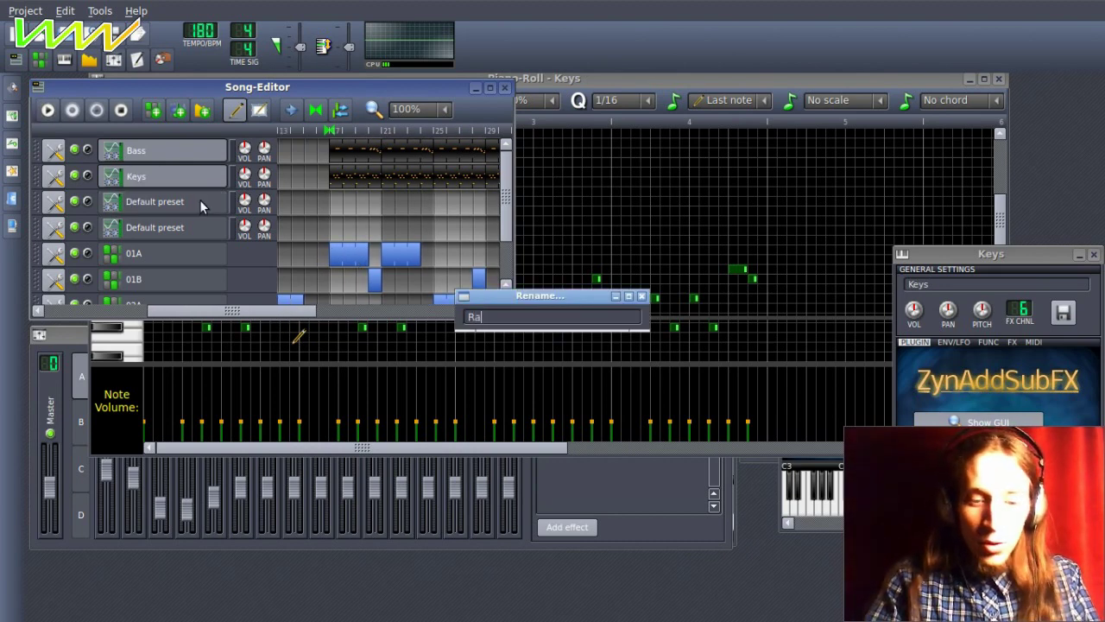
type("ise")
key("Return")
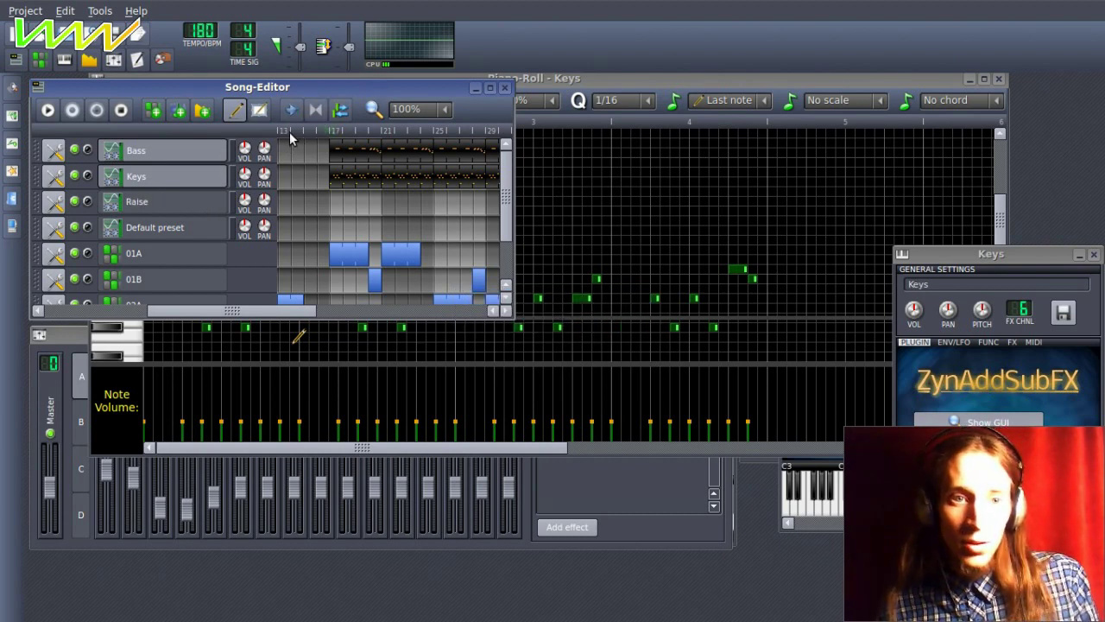
Create a pattern at bar 16 on the Raise track, give it a one-bar B3 note, and close the note editor.
left_click(321, 207)
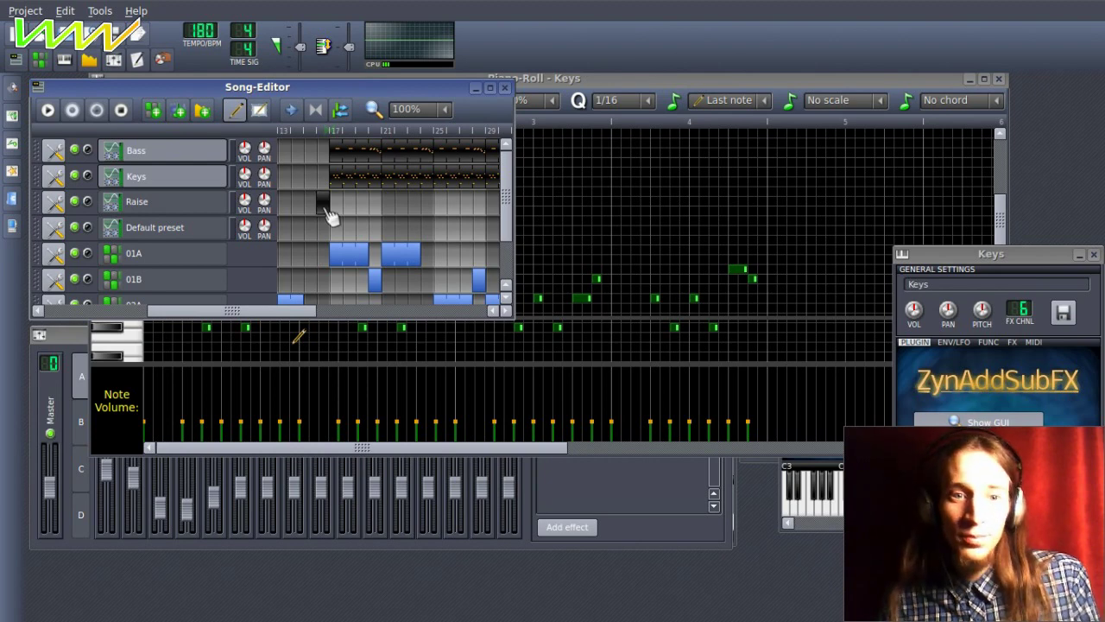
double_click(321, 207)
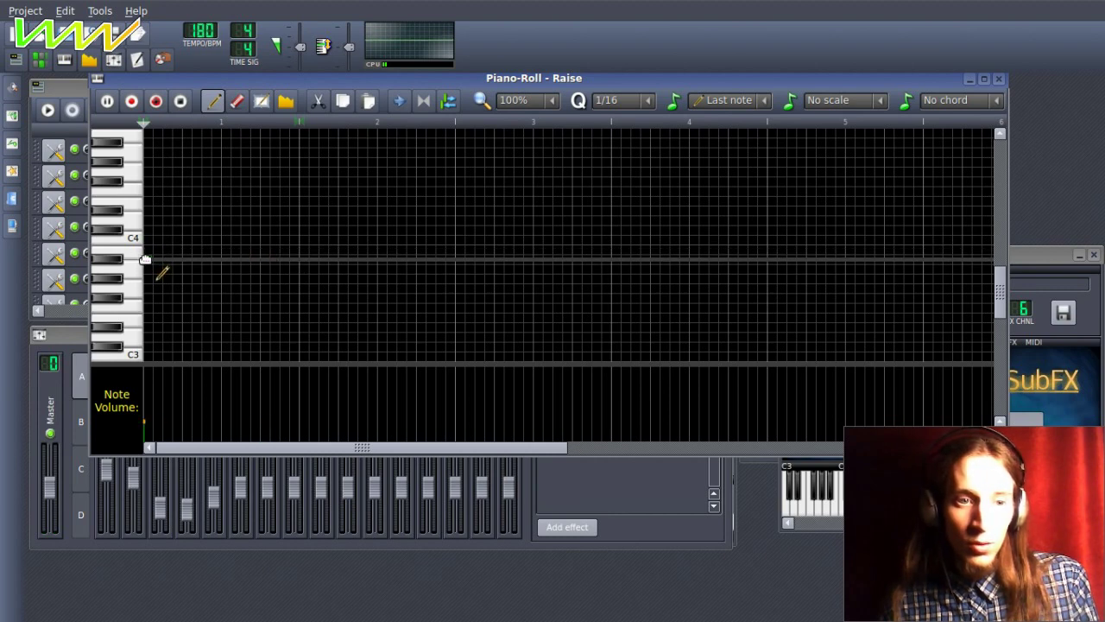
left_click_drag(151, 250, 301, 251)
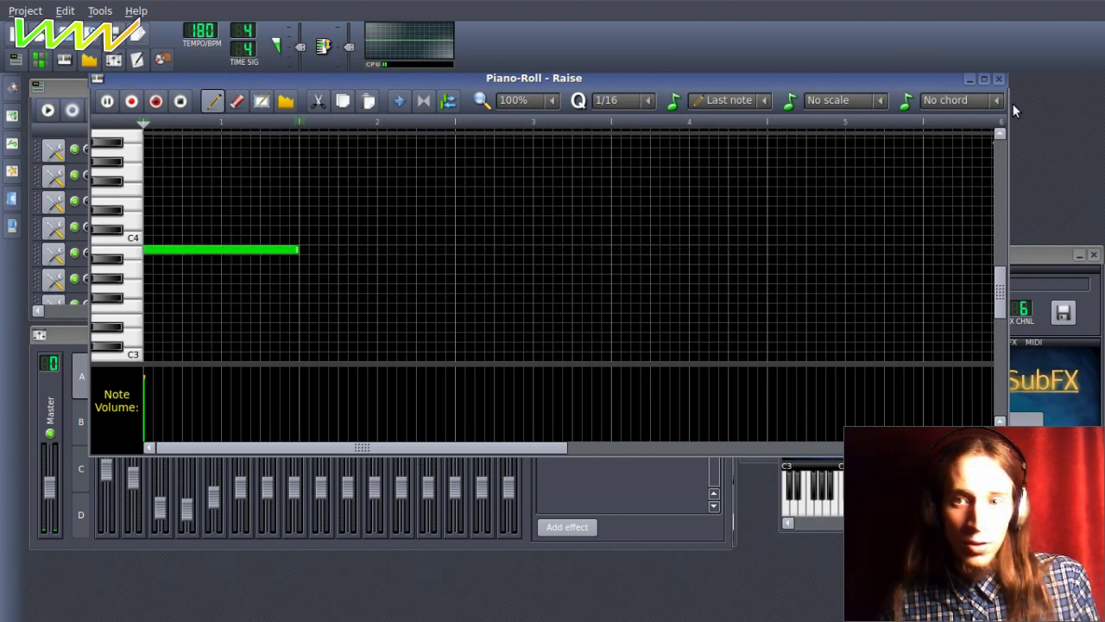
left_click(999, 79)
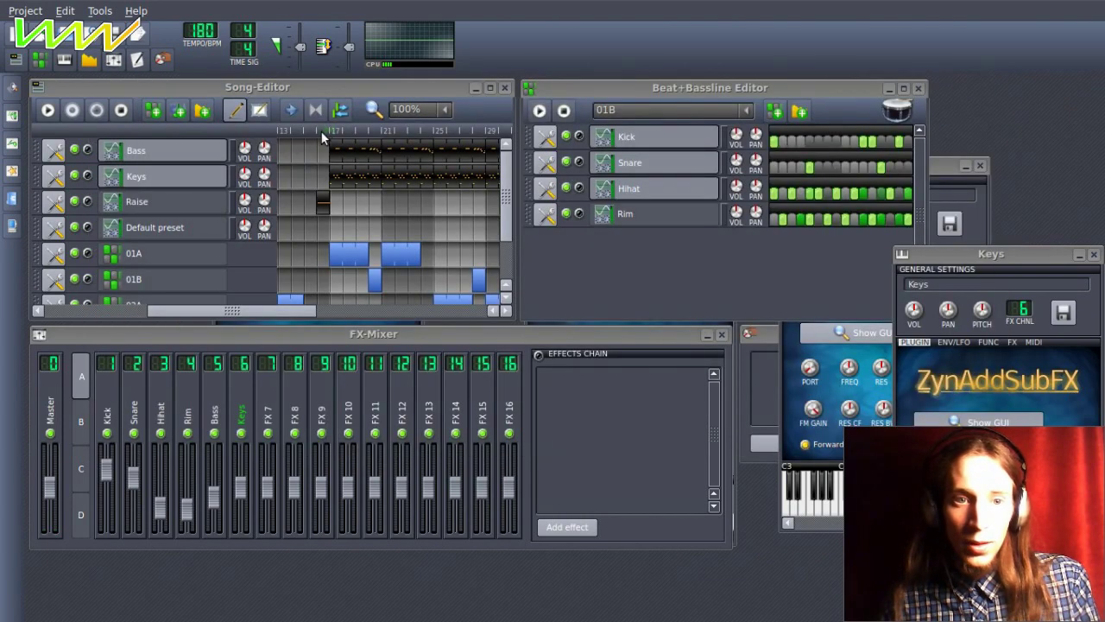
With the song playing, assign the Raise instrument to FX channel 7 and name that mixer channel Raise.
key("space")
left_click(172, 202)
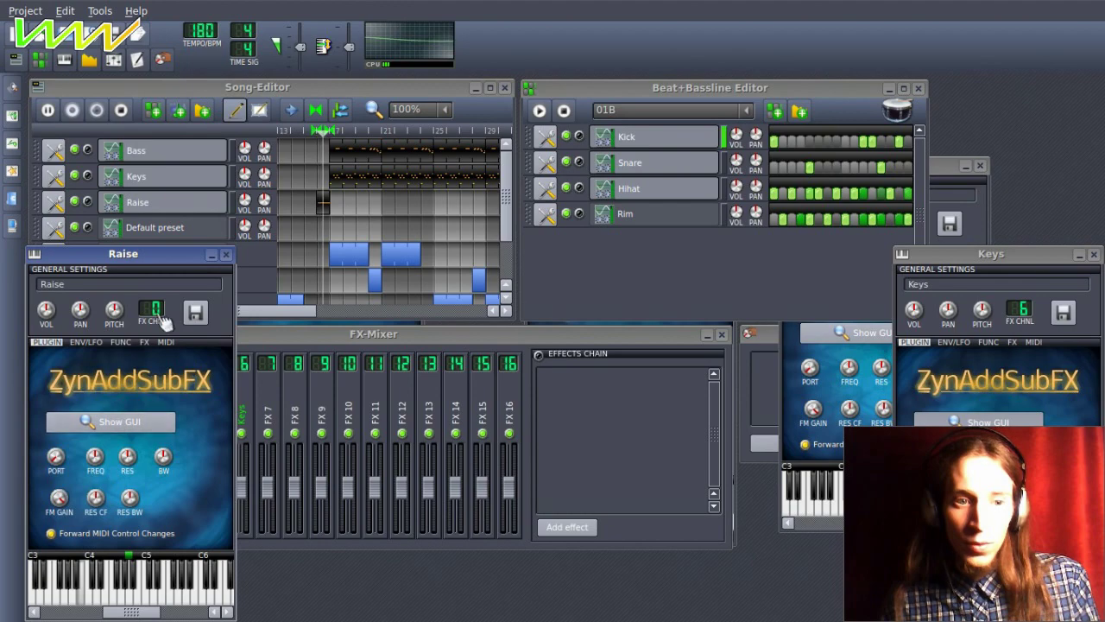
left_click_drag(155, 254, 625, 212)
scroll(630, 270, "up", 2)
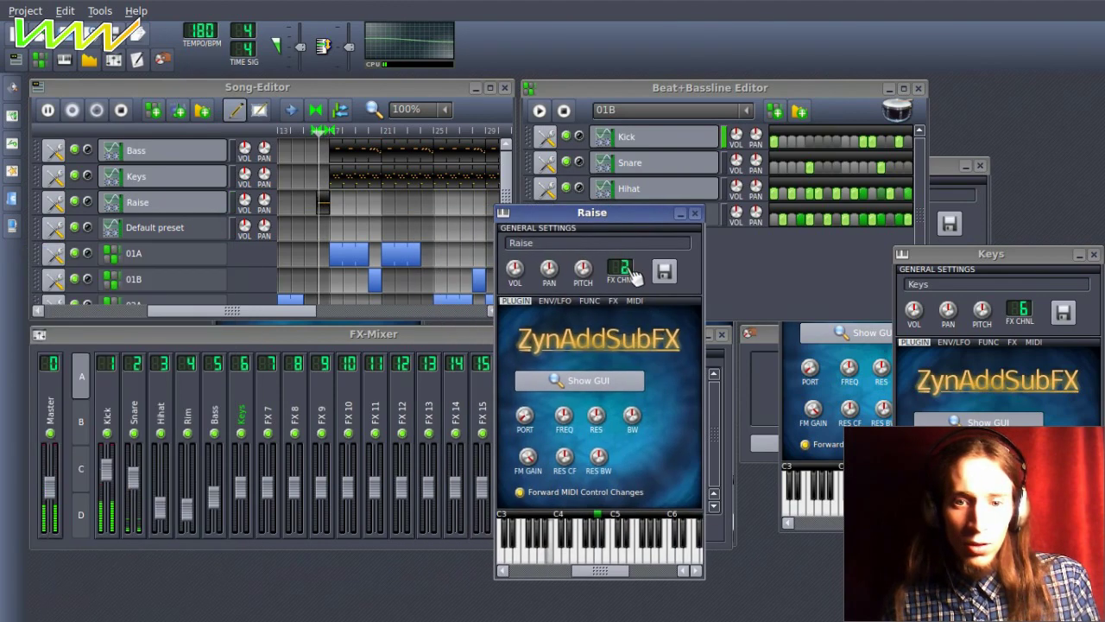
scroll(635, 275, "up", 2)
double_click(270, 421)
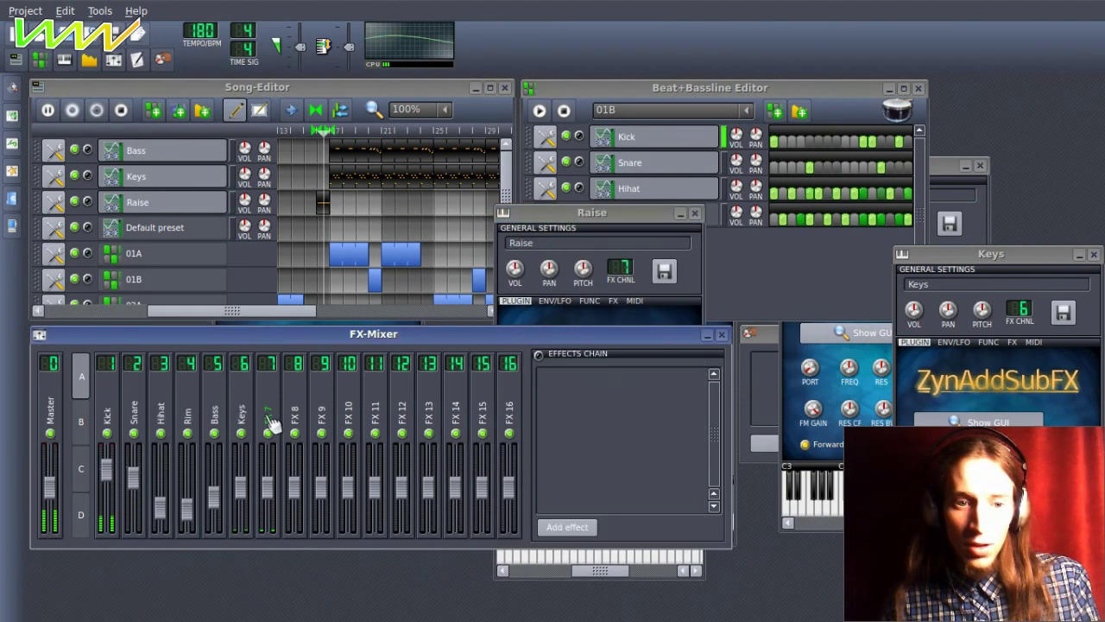
type("Raise")
key("Return")
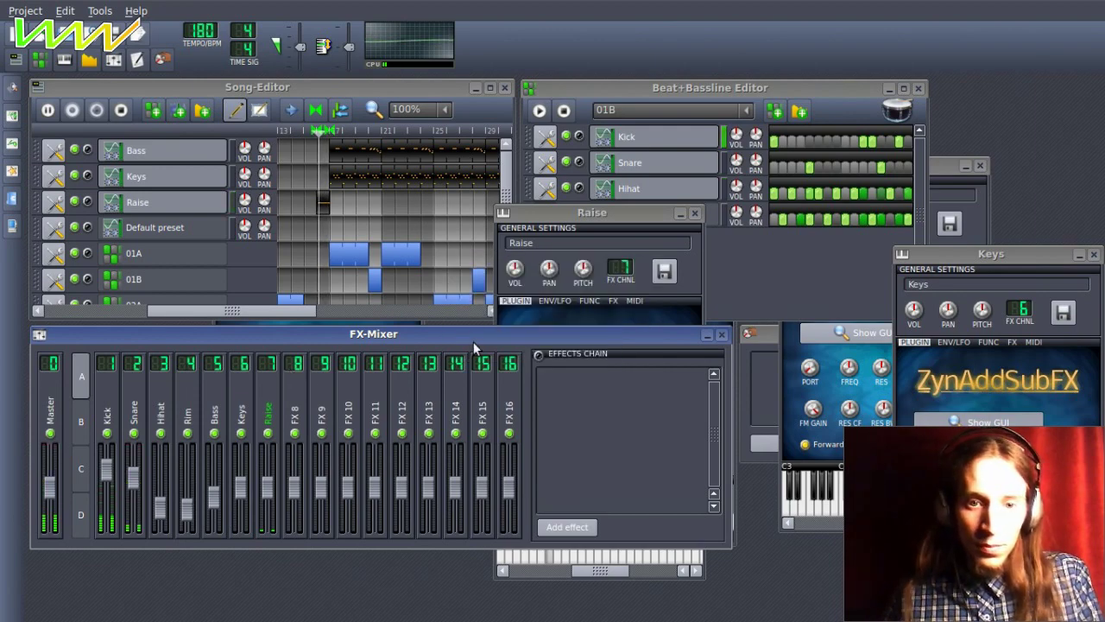
Open the Raise instrument for editing, switch it from ADDsynth to SUBsynth, and open the SUBsynth parameters.
left_click(567, 244)
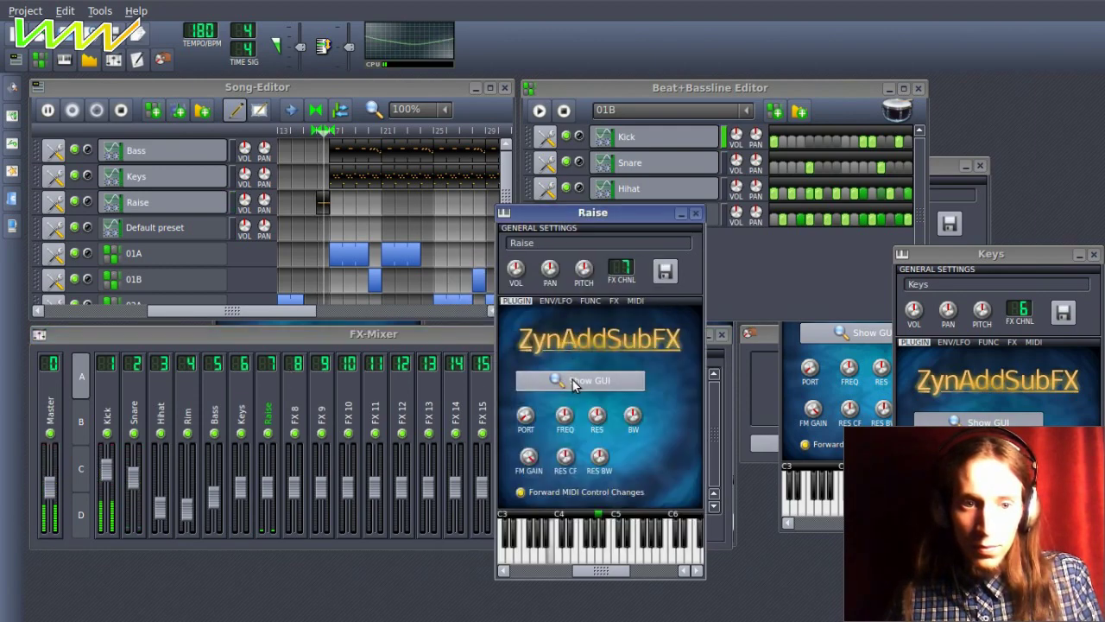
left_click(573, 380)
left_click(544, 510)
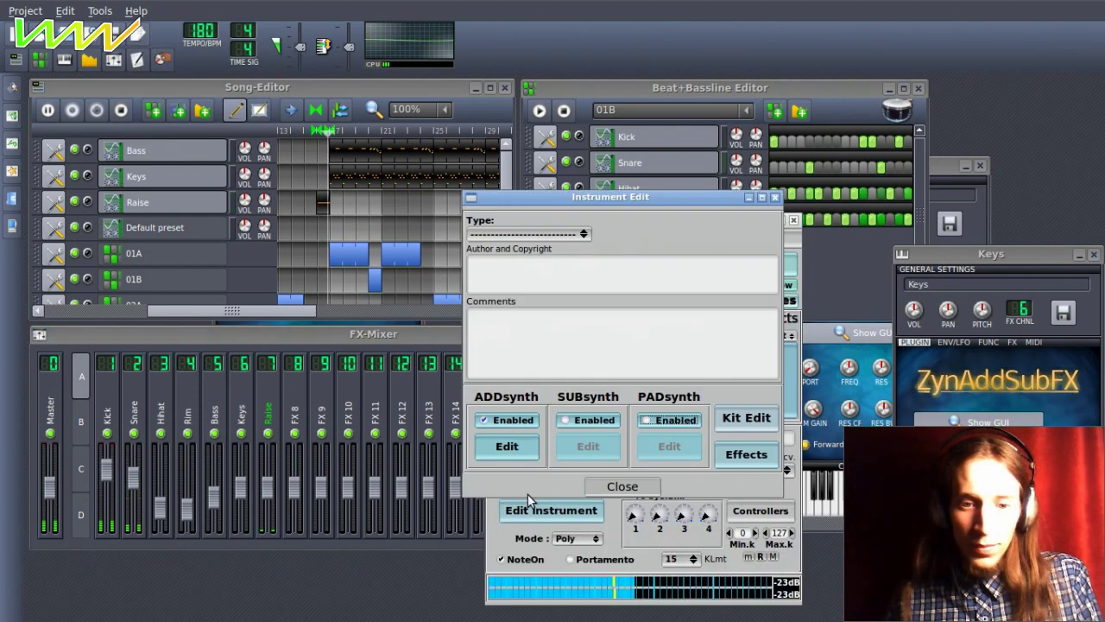
left_click(513, 420)
left_click(578, 421)
left_click(588, 446)
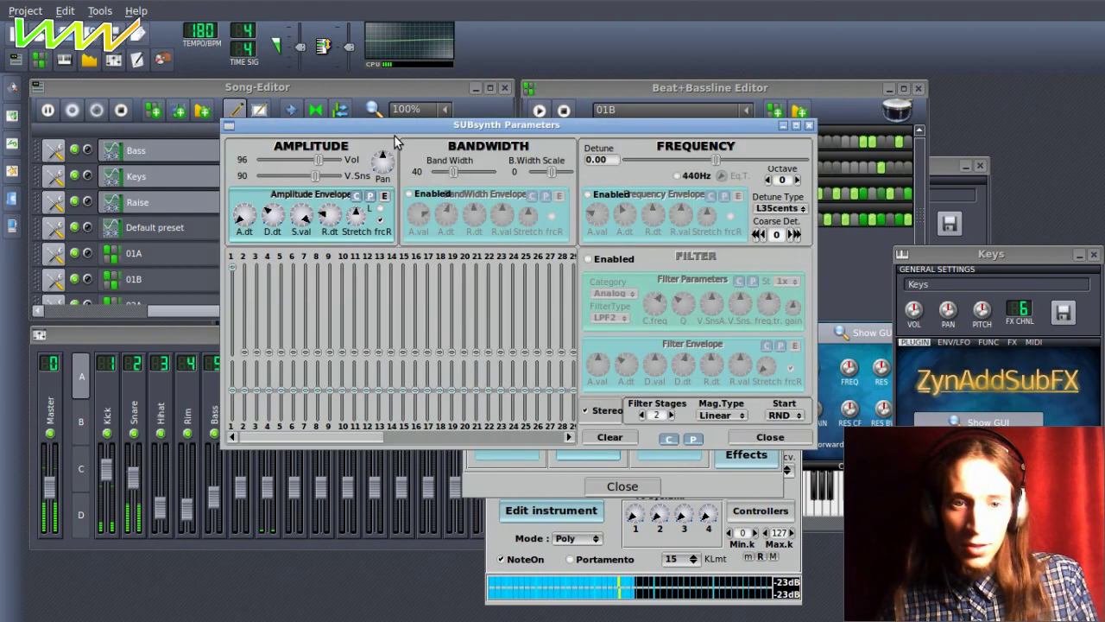
left_click_drag(423, 128, 407, 108)
Turn off Stereo, set the band width to 127, and enable the bandwidth envelope with an adjusted starting value.
left_click(584, 388)
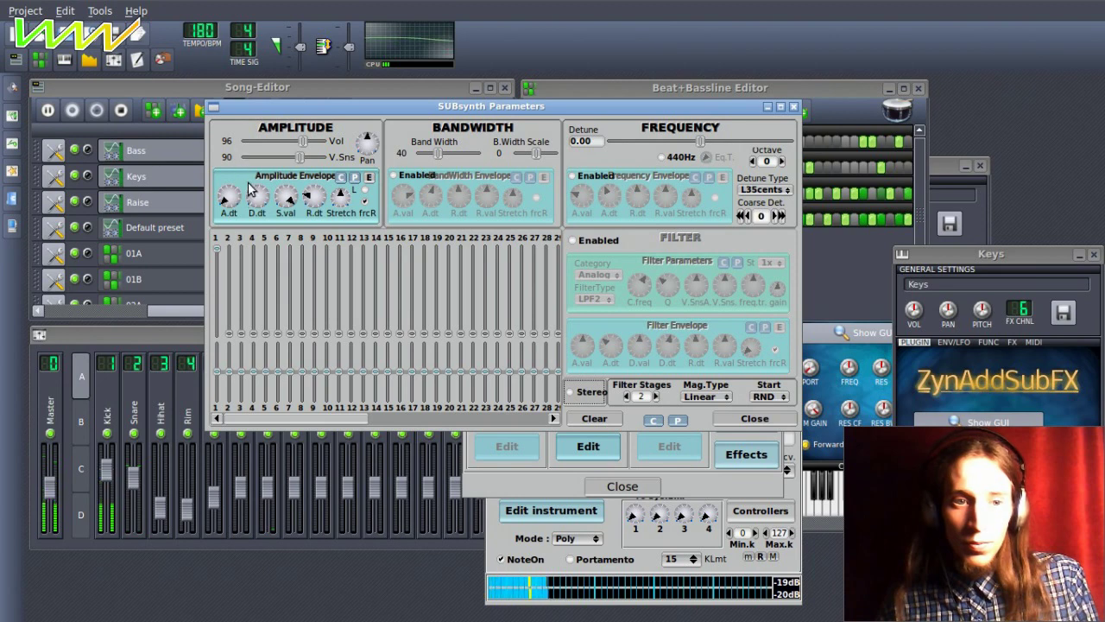
left_click_drag(442, 154, 466, 153)
left_click(432, 174)
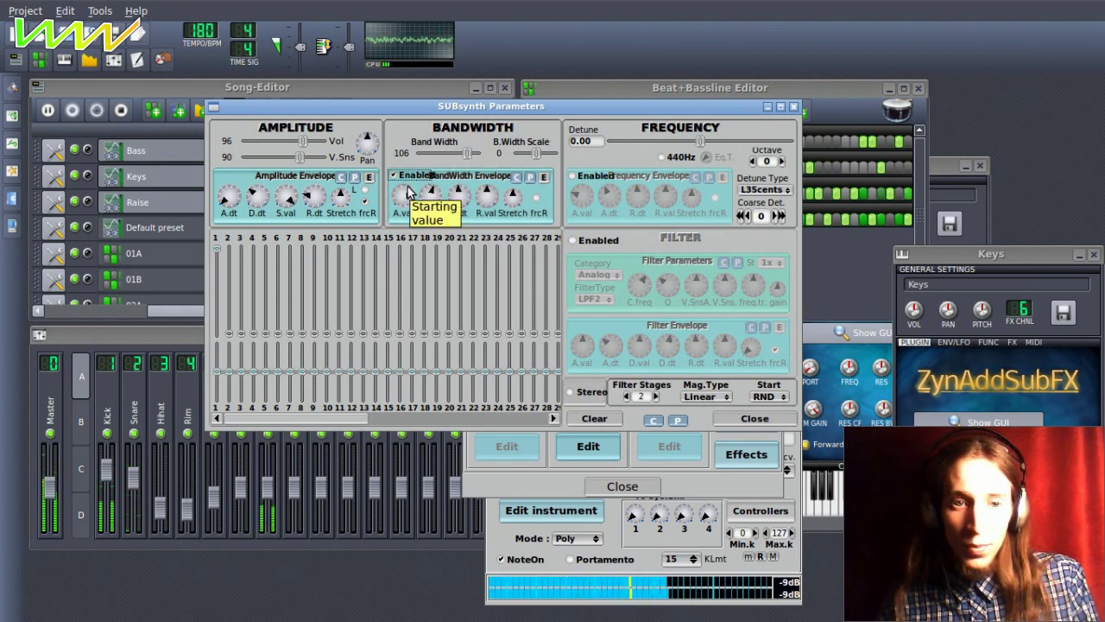
left_click_drag(403, 193, 410, 186)
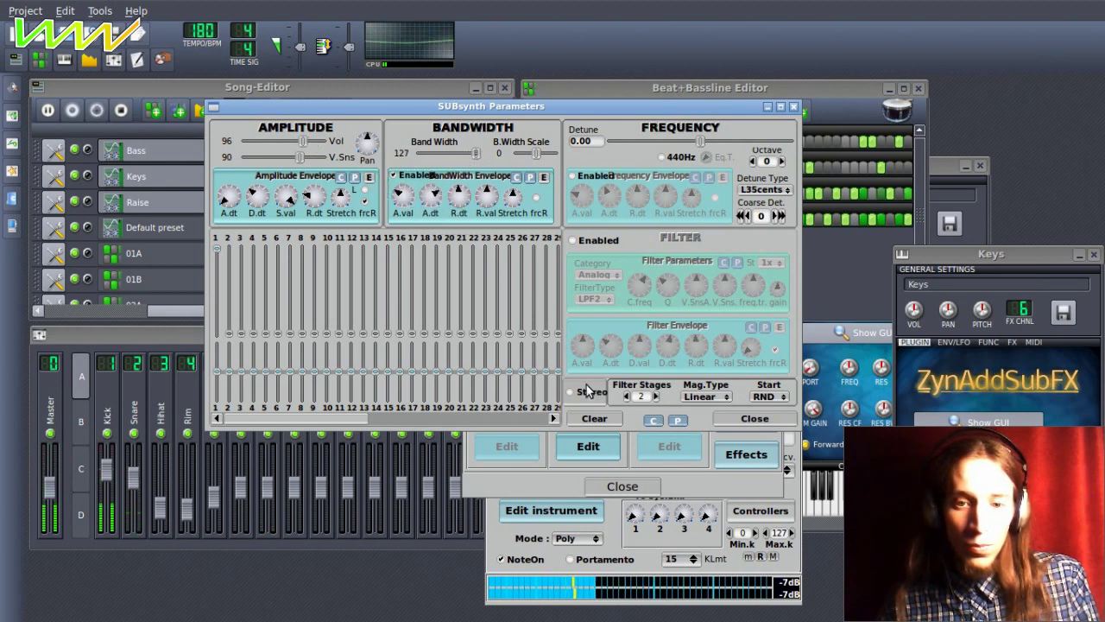
Set the SUBsynth Start option to Zero and enable the frequency envelope.
left_click(772, 396)
left_click(777, 383)
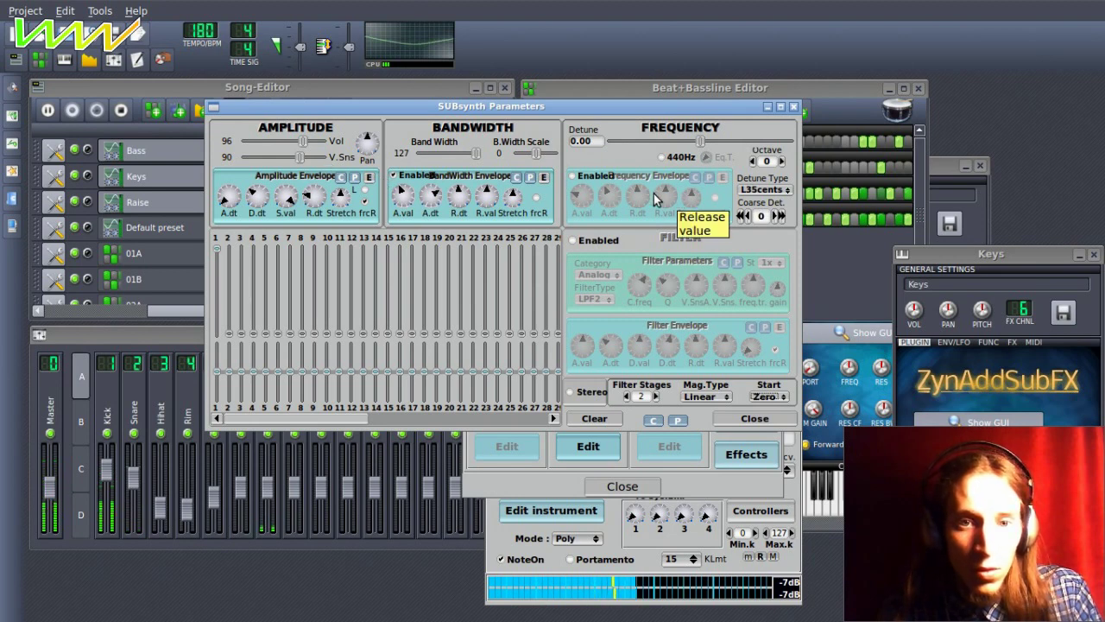
left_click(573, 176)
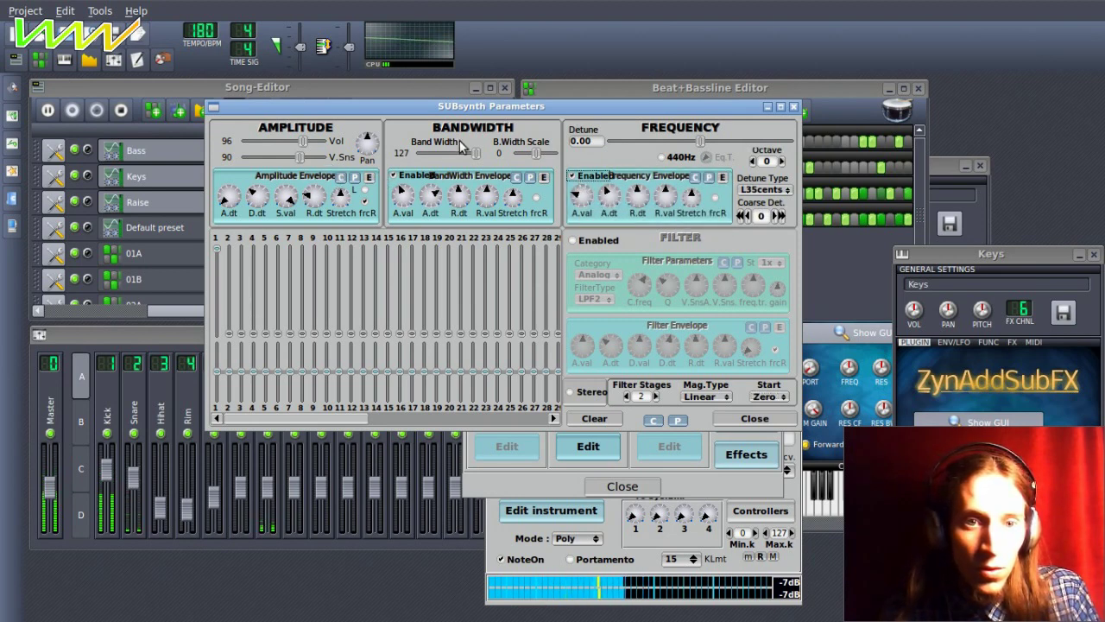
Set the bandwidth scale to 36 and the octave to 2, adjusting the amplitude attack time and the frequency envelope's starting value.
left_click_drag(535, 152, 536, 153)
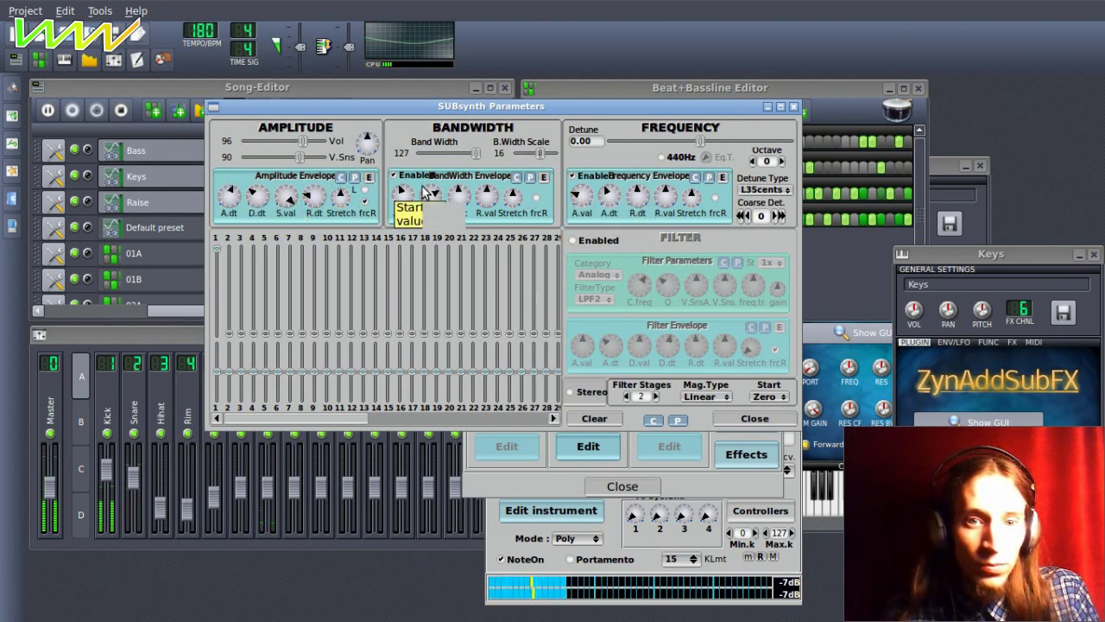
left_click_drag(538, 156, 542, 156)
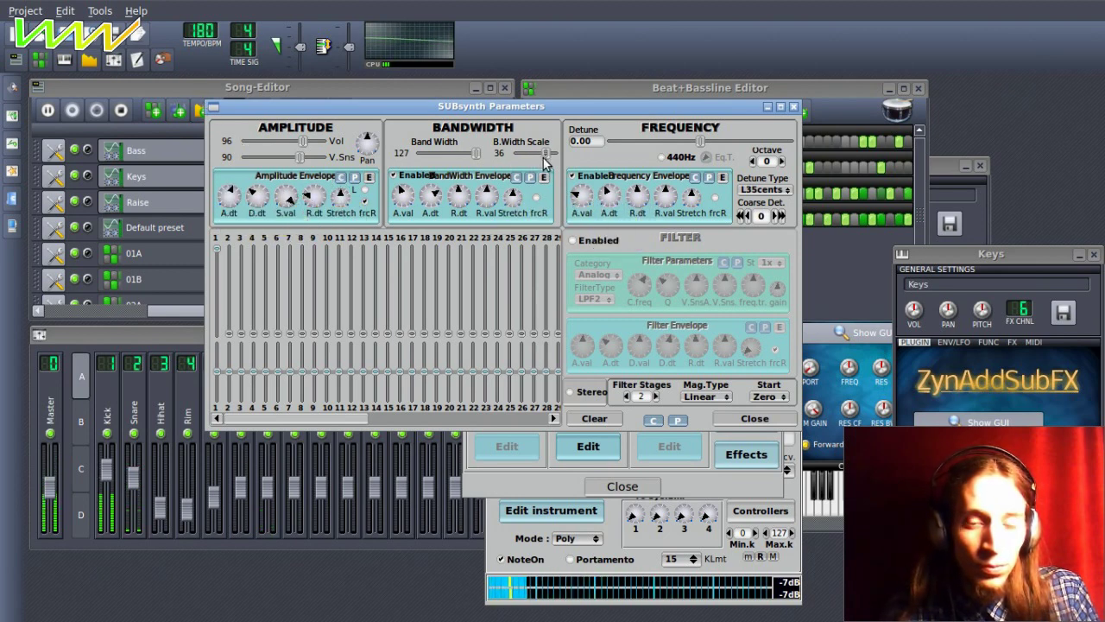
left_click_drag(228, 202, 228, 180)
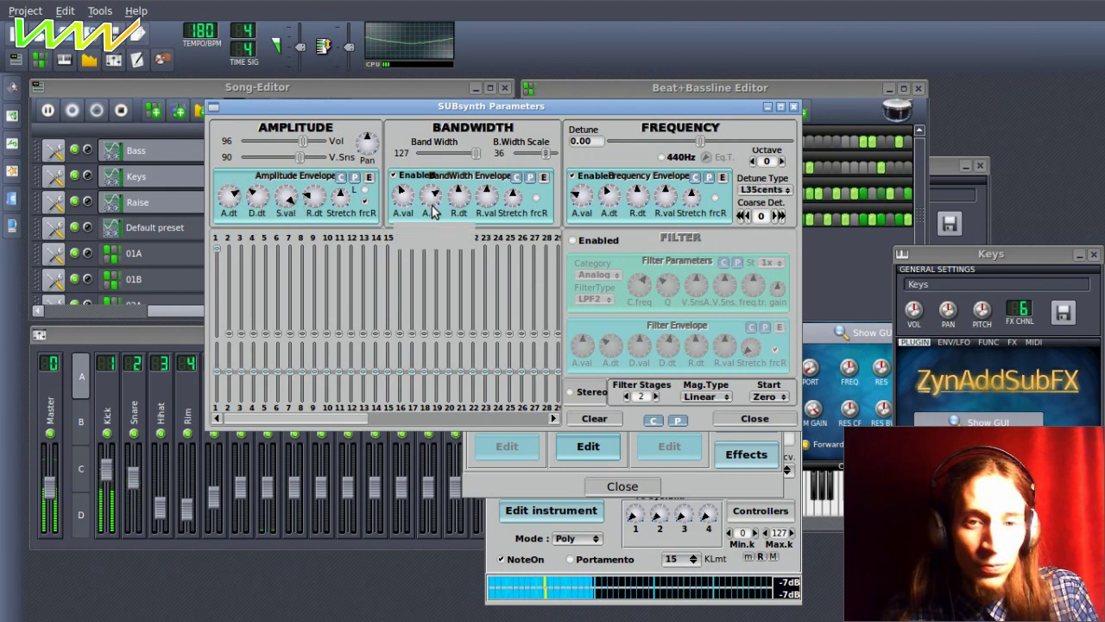
mouse_move(587, 199)
left_mouse_down()
mouse_move(611, 173)
mouse_move(583, 203)
left_mouse_up()
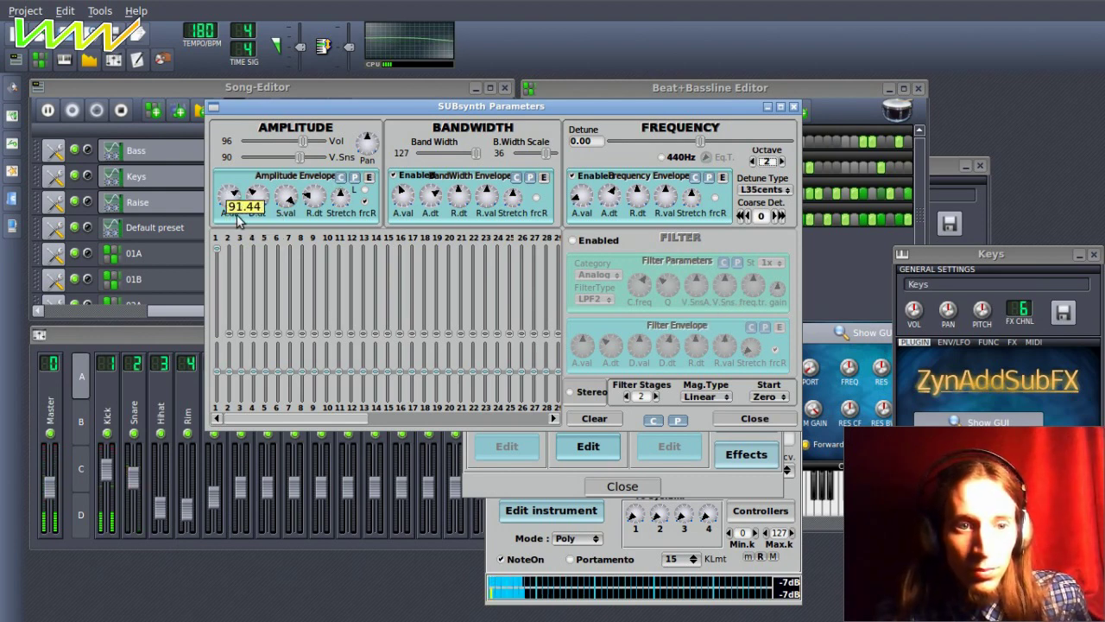
left_click_drag(234, 211, 232, 218)
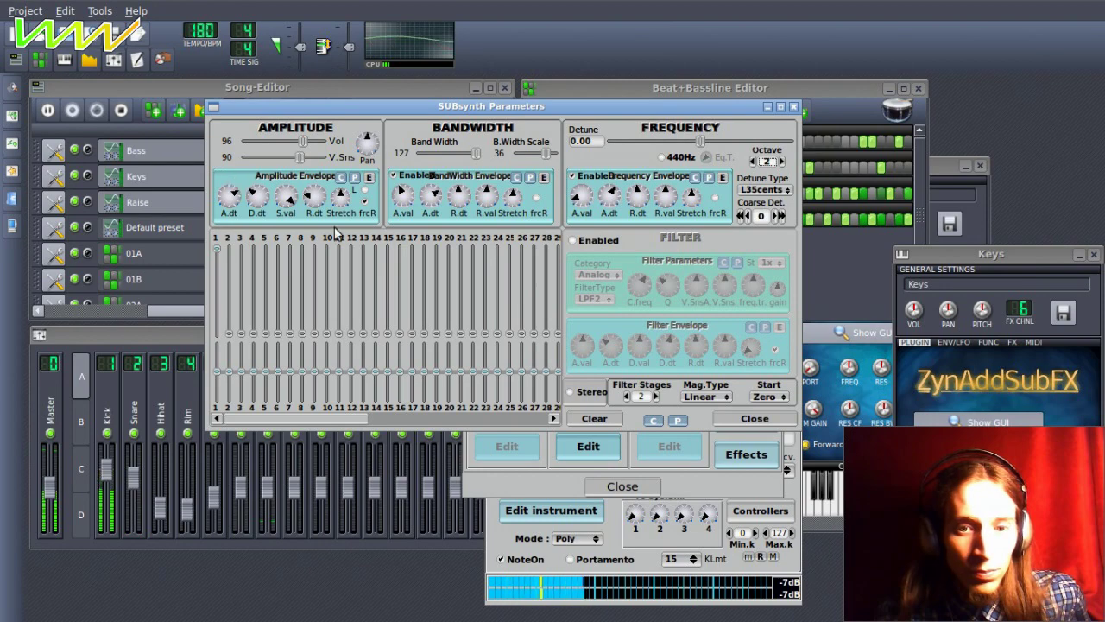
Reopen the SUBsynth parameters, set the bandwidth scale to 45 and raise harmonic 10, then close the instrument editing windows.
left_click(784, 417)
left_click(588, 445)
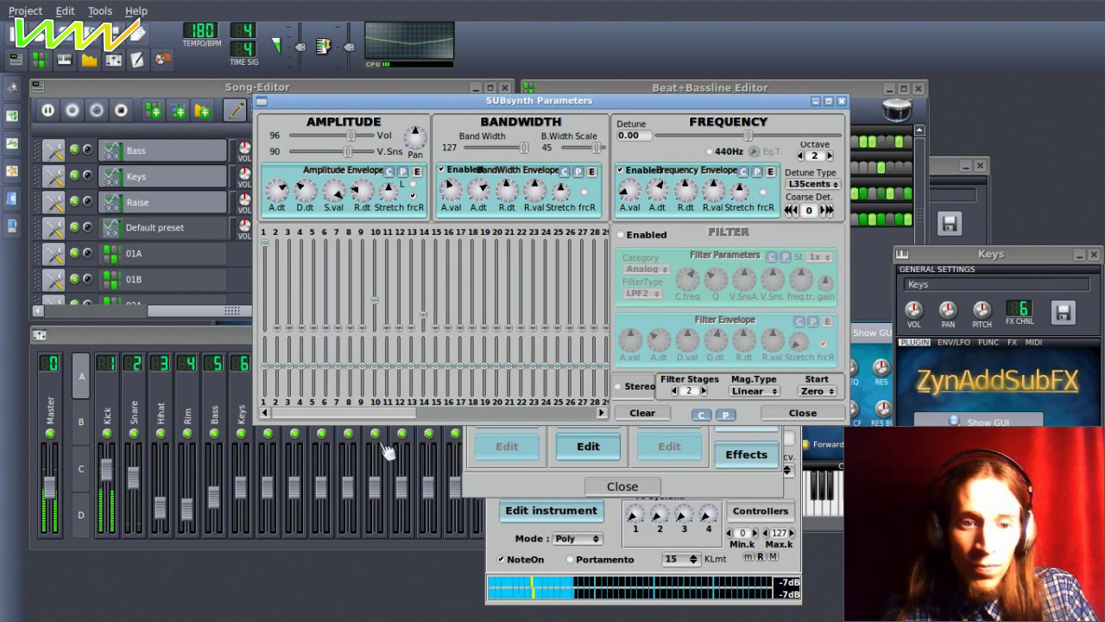
left_click_drag(388, 411, 421, 412)
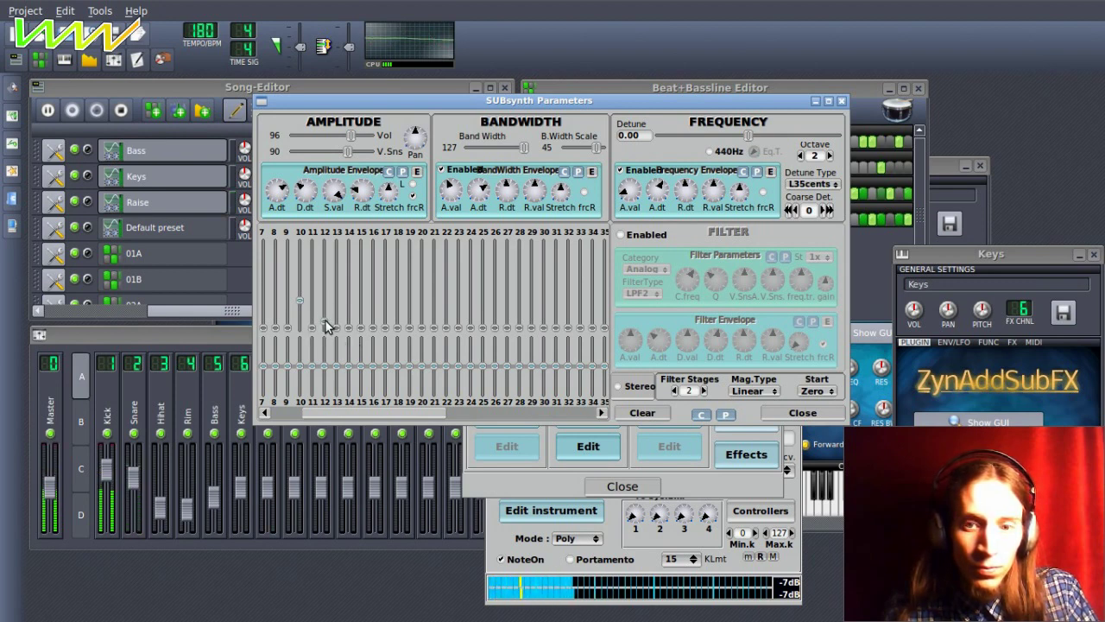
left_click(773, 411)
left_click(618, 484)
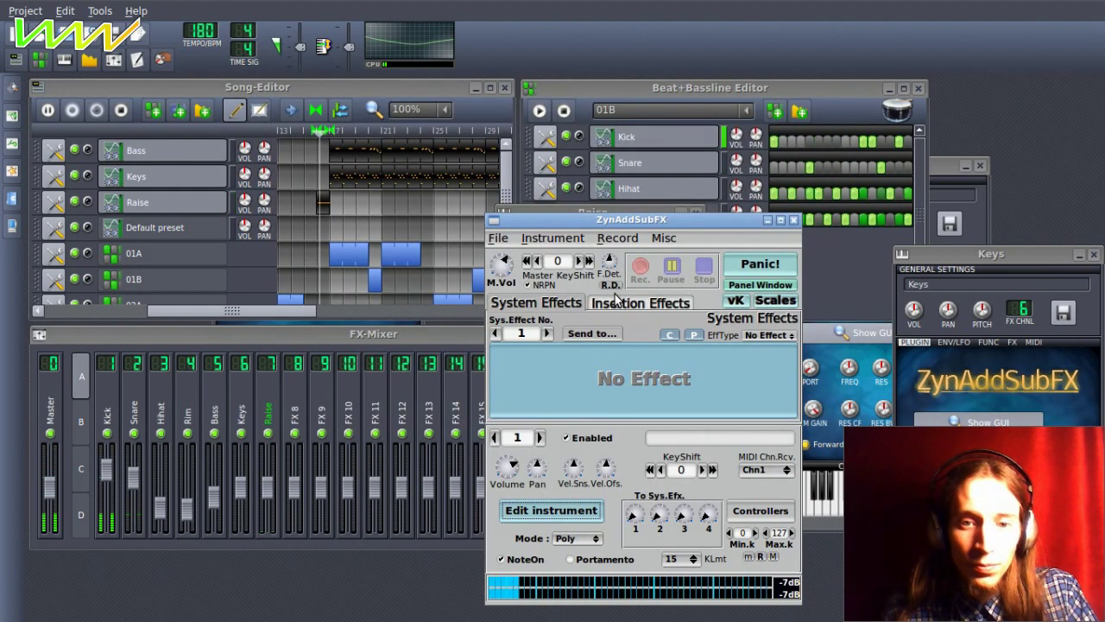
Add a Phaser with the APhaser 2 preset as the first insertion effect, inserted to Part 1.
left_click(605, 333)
left_click(596, 346)
left_click(764, 334)
left_click(765, 375)
left_click(764, 335)
left_click(763, 347)
left_click(535, 359)
left_click(540, 460)
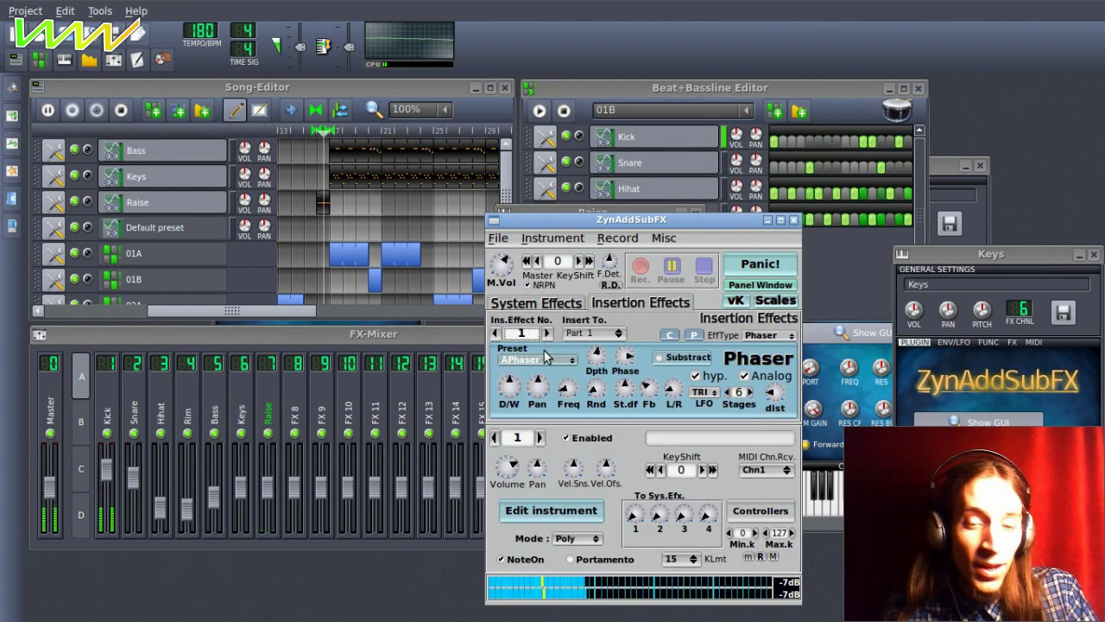
Set the Phaser's dry/wet amount to about 31.6, then hide the synth window and stop the playback.
left_click_drag(575, 221, 535, 208)
left_click_drag(469, 376, 477, 416)
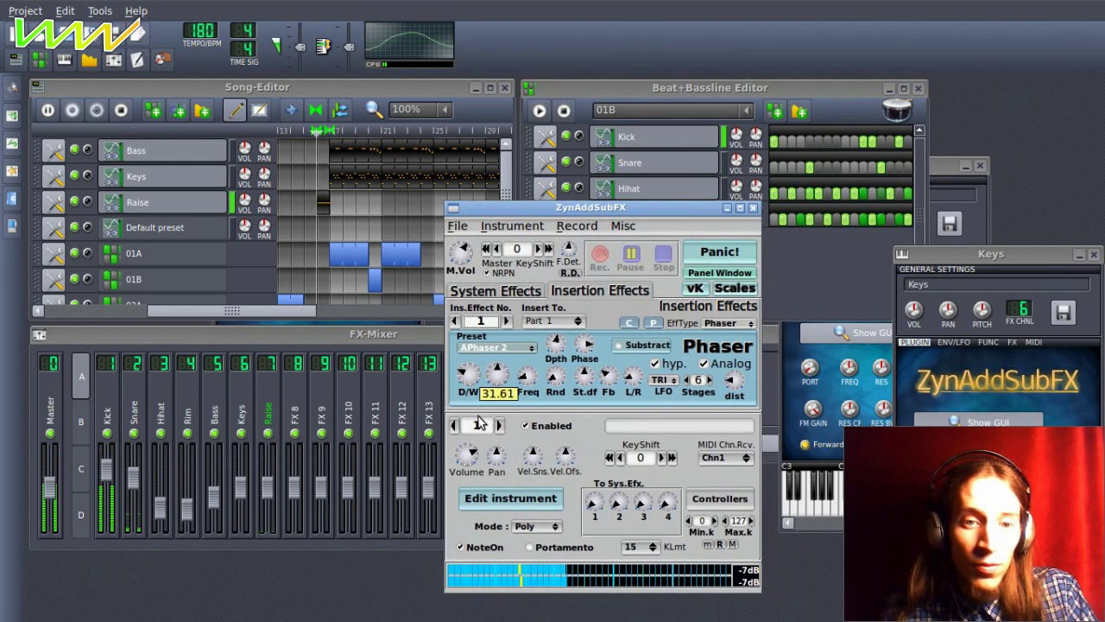
left_click(727, 209)
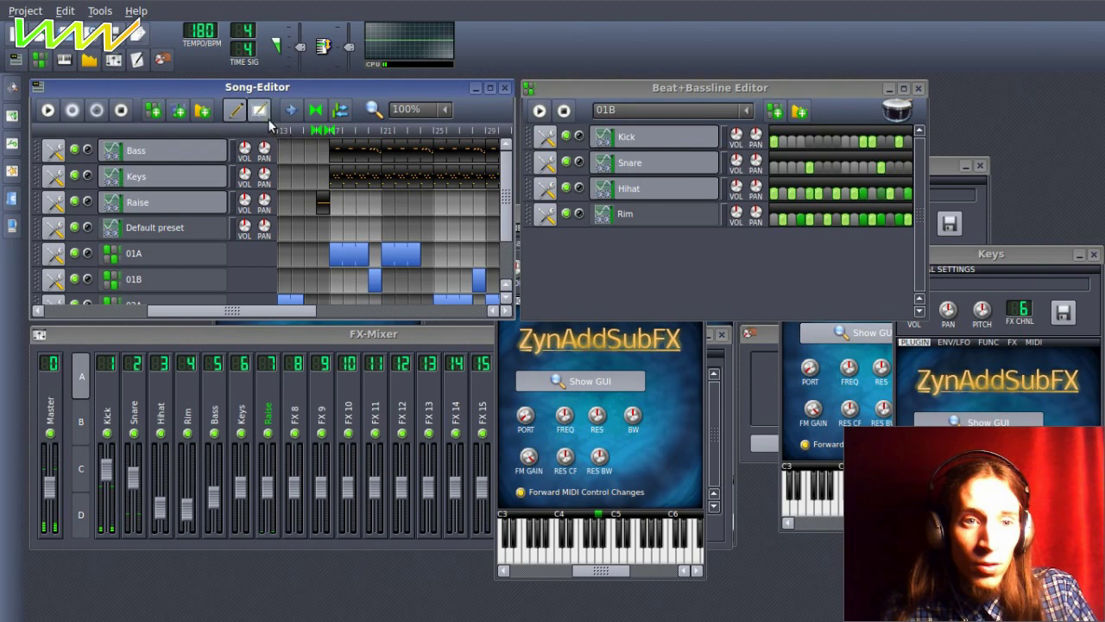
Play the section, open the Raise clip and move its note about three quarters of a bar later.
key("space")
left_click(416, 207)
middle_click(418, 213)
left_click(402, 202)
key("space")
double_click(323, 203)
key("space")
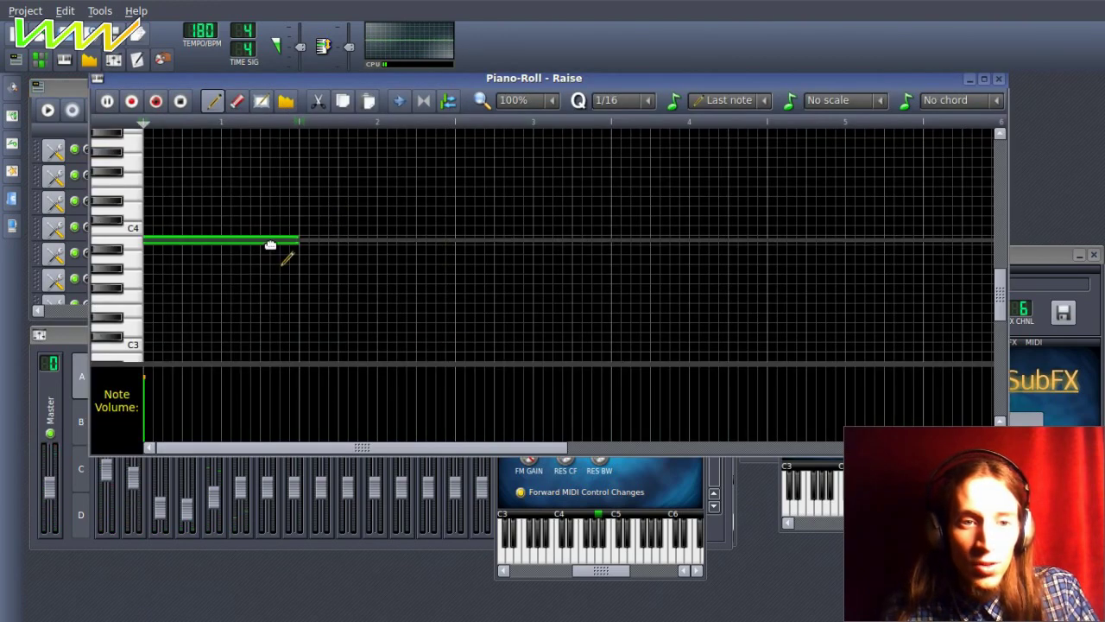
left_click_drag(287, 258, 412, 254)
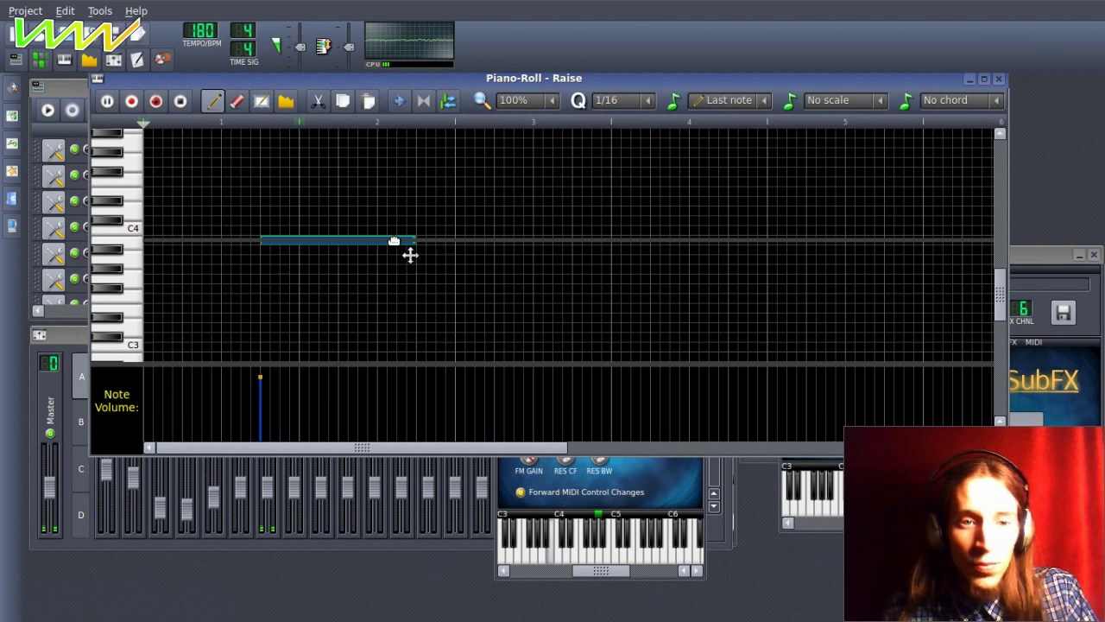
mouse_move(410, 255)
left_mouse_down()
mouse_move(291, 257)
mouse_move(422, 253)
left_mouse_up()
left_click(996, 79)
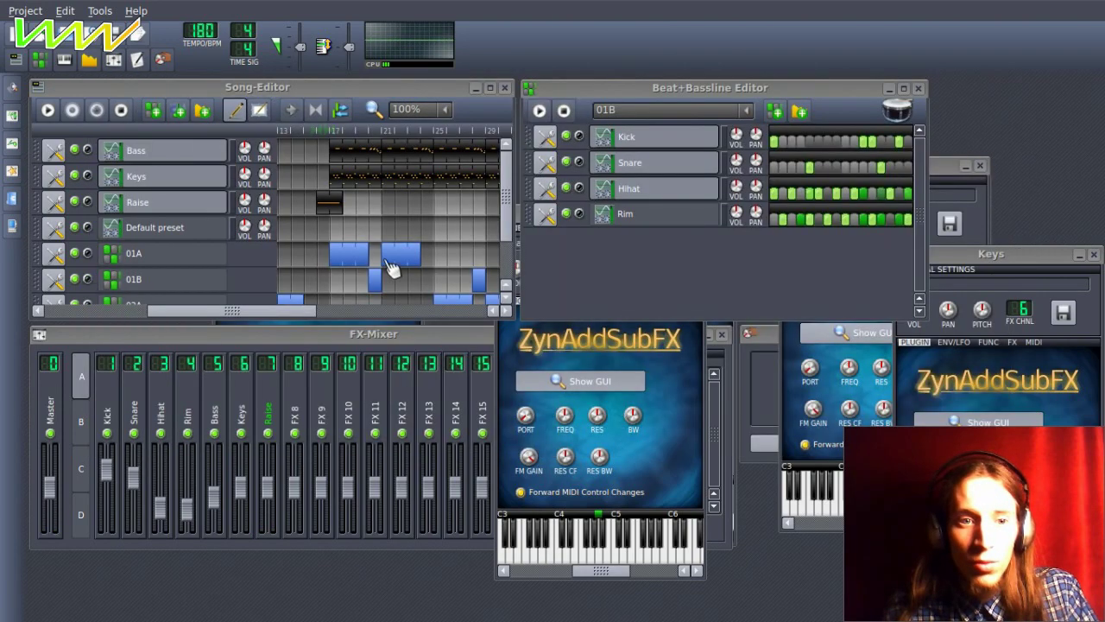
Move the Raise clip one bar earlier and play the transition into the Bass and Keys section.
left_click_drag(333, 208, 320, 207)
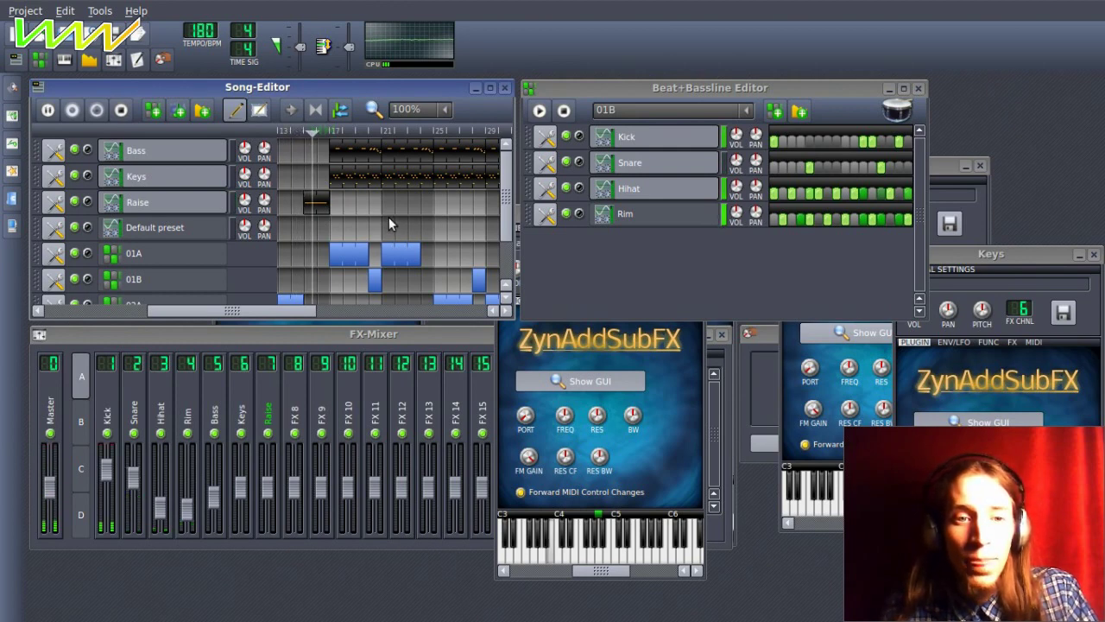
left_click(393, 227)
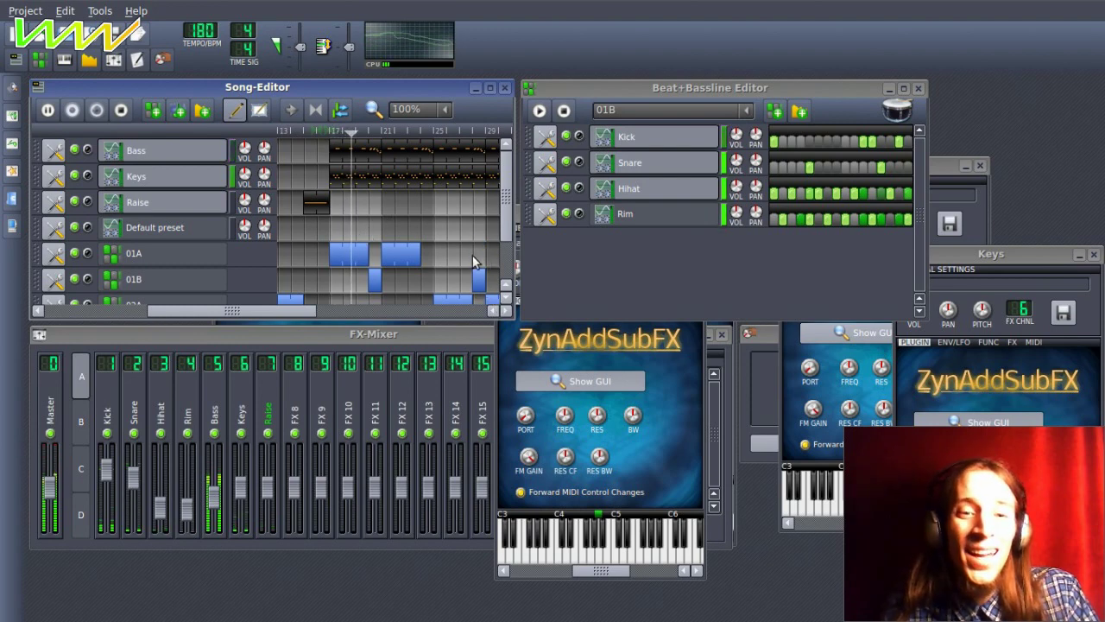
scroll(335, 235, "down", 1)
scroll(309, 226, "up", 1)
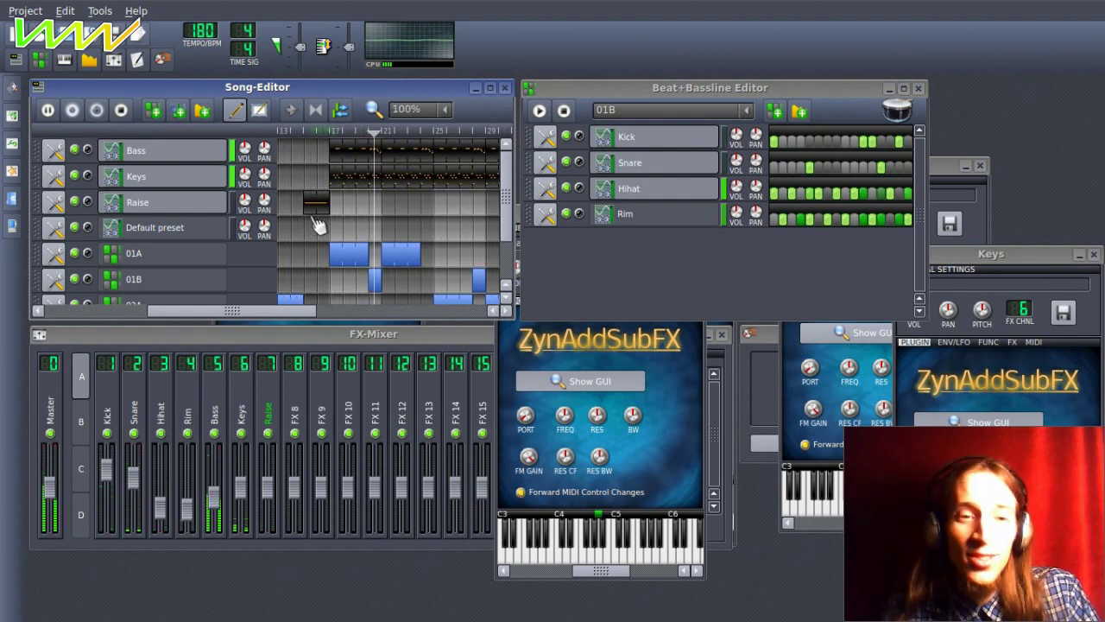
Copy the Raise clip to the last two bars of the Bass and Keys section, and place a one-bar 02C pattern in its final bar.
scroll(311, 223, "down", 3)
scroll(309, 223, "down", 1, "ctrl")
scroll(309, 223, "up", 1)
left_click_drag(301, 189, 400, 188, "ctrl")
scroll(401, 216, "down", 1)
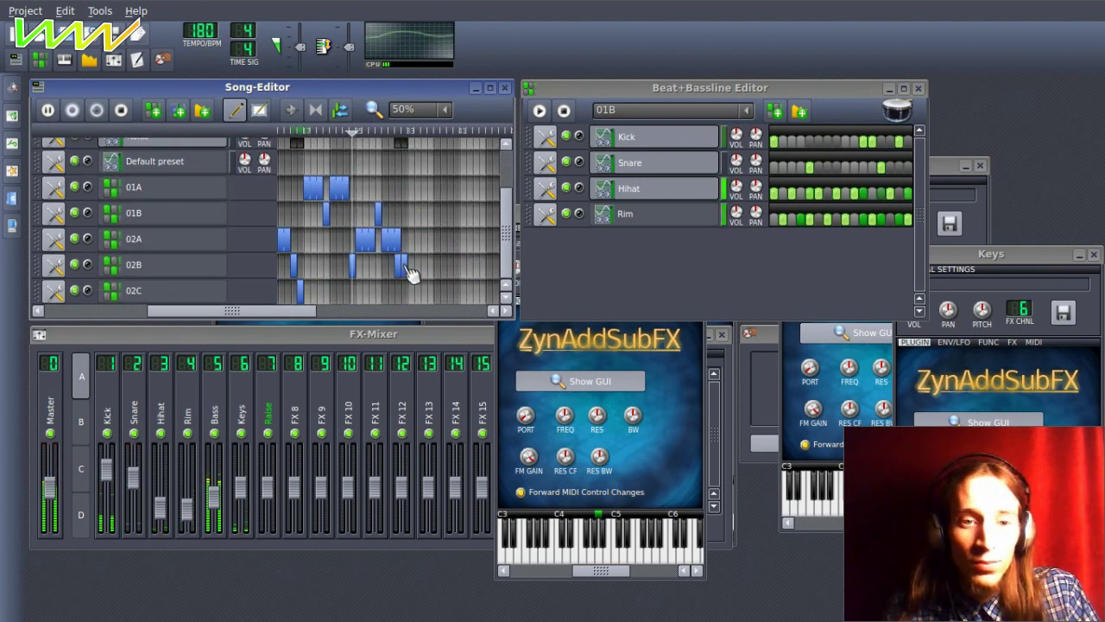
left_click(403, 291)
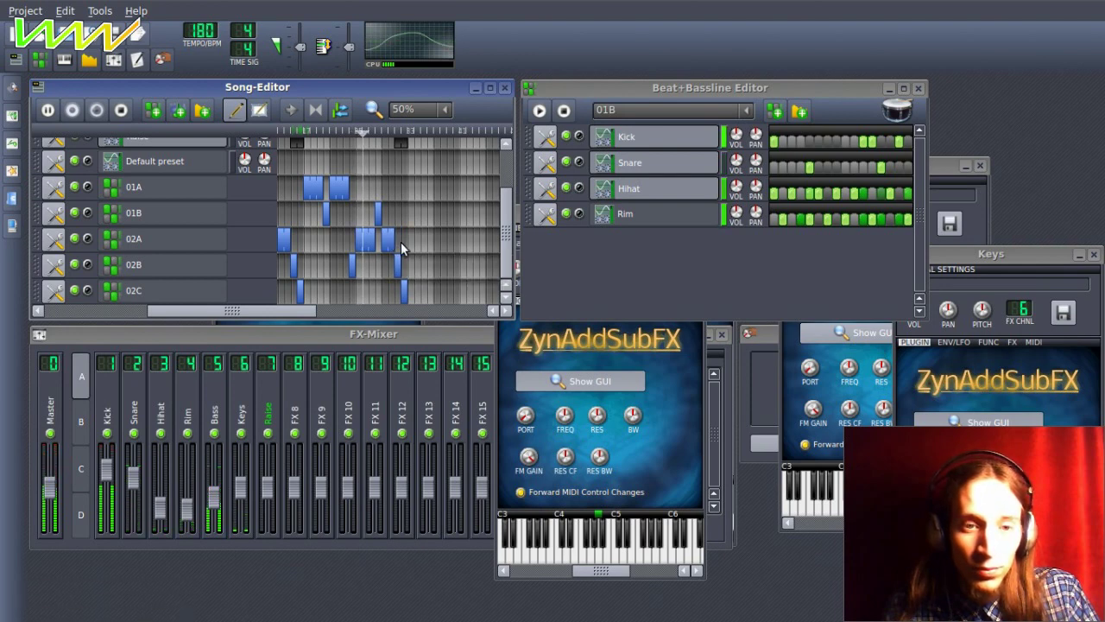
Play back the end of the Bass and Keys section and the earlier Raise build-up to judge the arrangement.
scroll(406, 241, "up", 2)
left_click(420, 254)
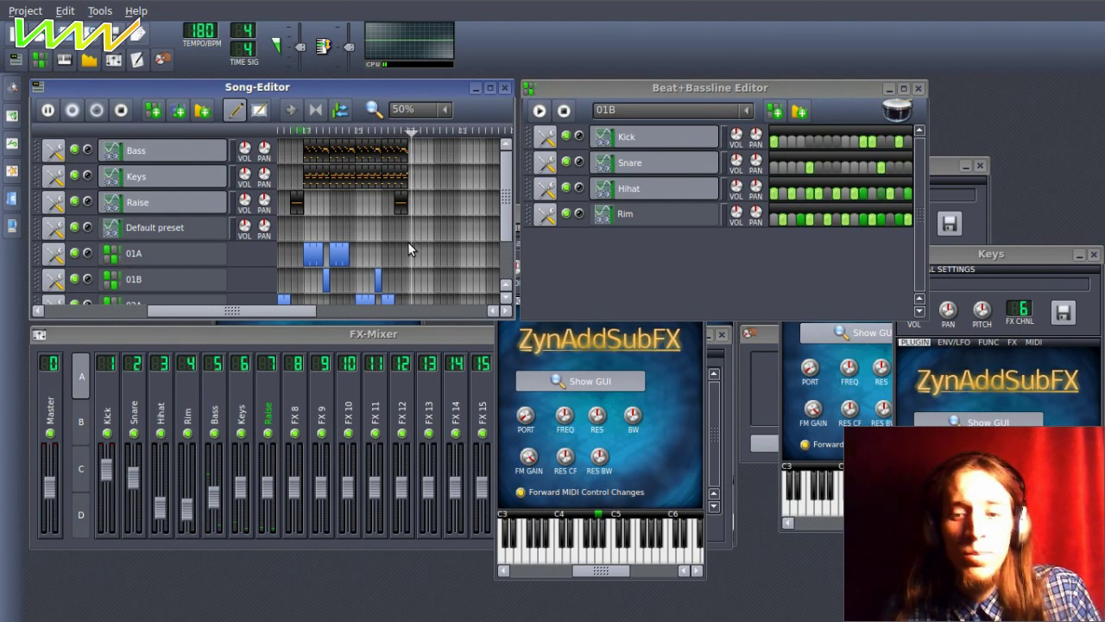
key("space")
left_click_drag(305, 304, 210, 310)
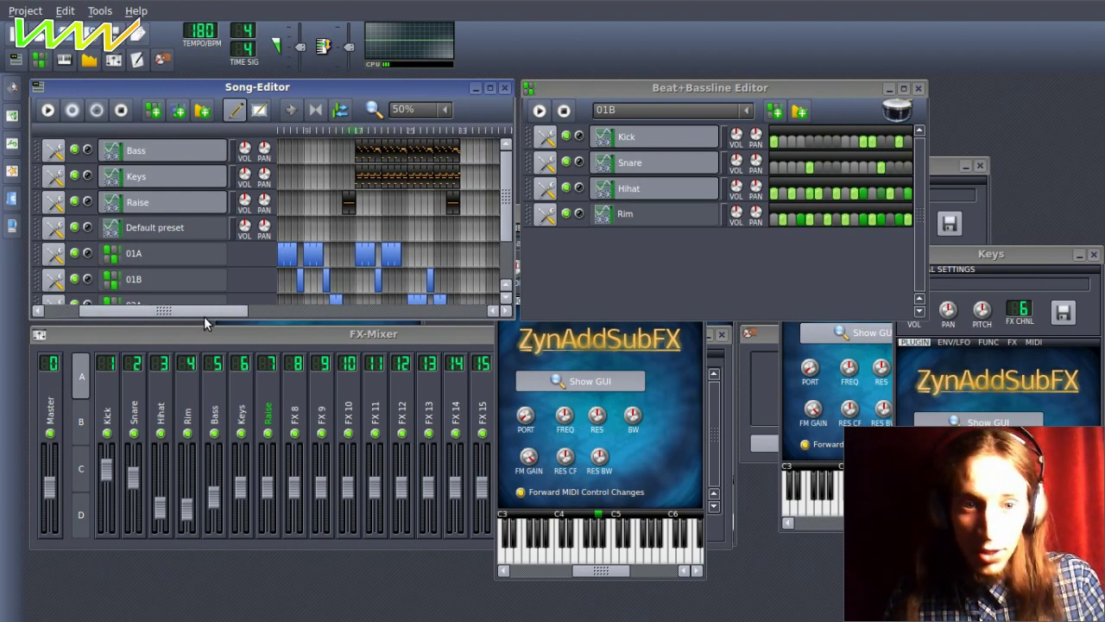
left_click(369, 134)
key("space")
scroll(382, 210, "up", 2)
scroll(382, 210, "down", 1)
scroll(382, 211, "down", 1)
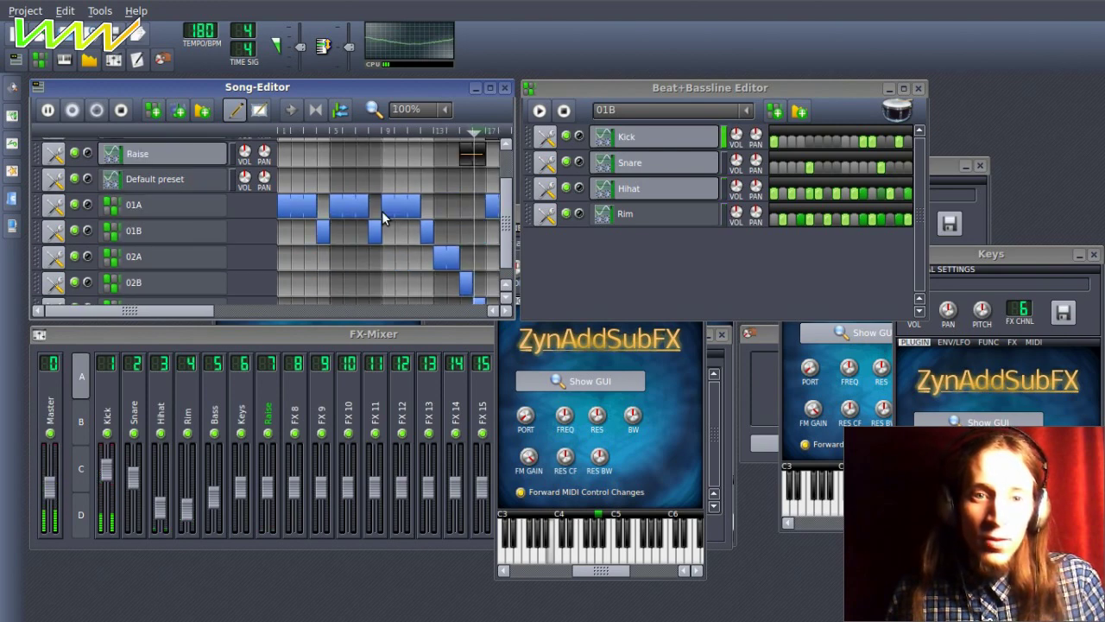
left_click(377, 178)
middle_click(378, 178)
key("space")
scroll(367, 213, "up", 1)
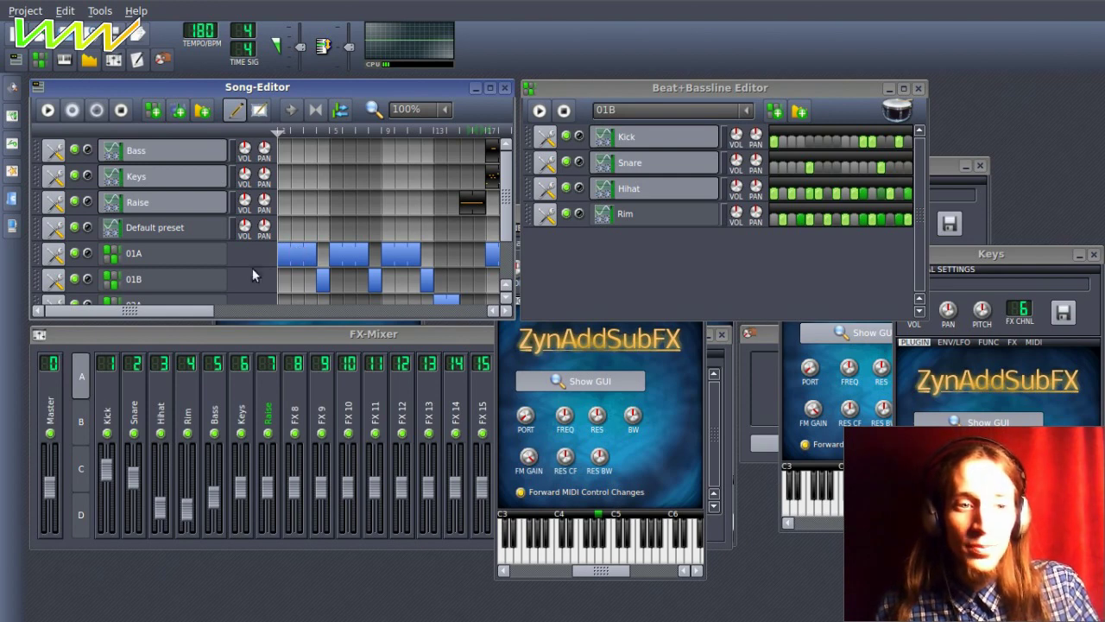
left_click_drag(156, 310, 87, 299)
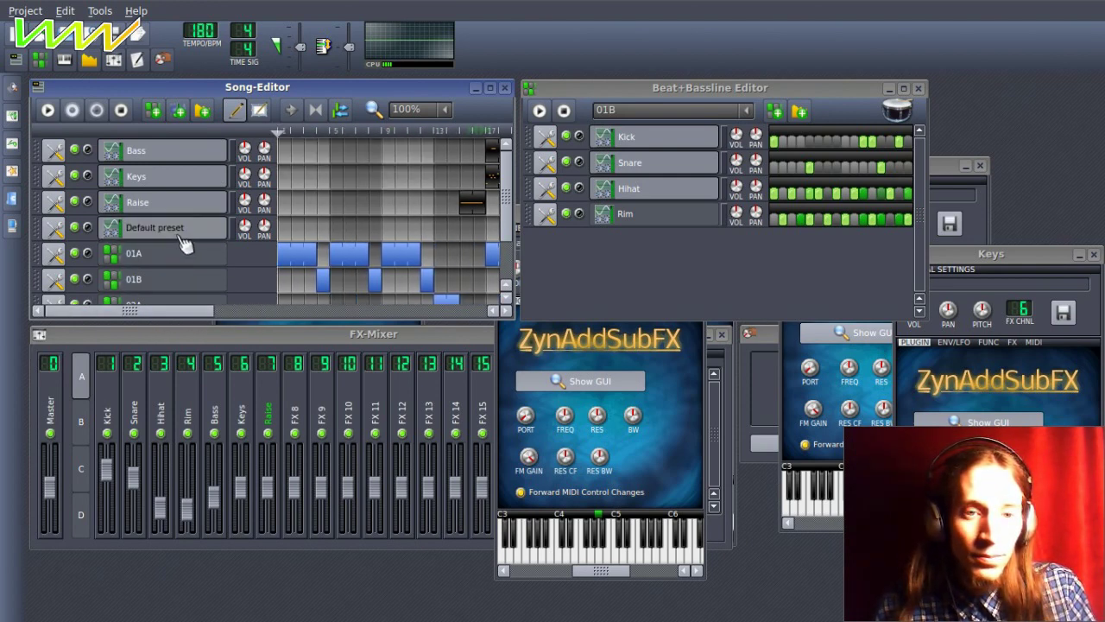
scroll(329, 180, "down", 1)
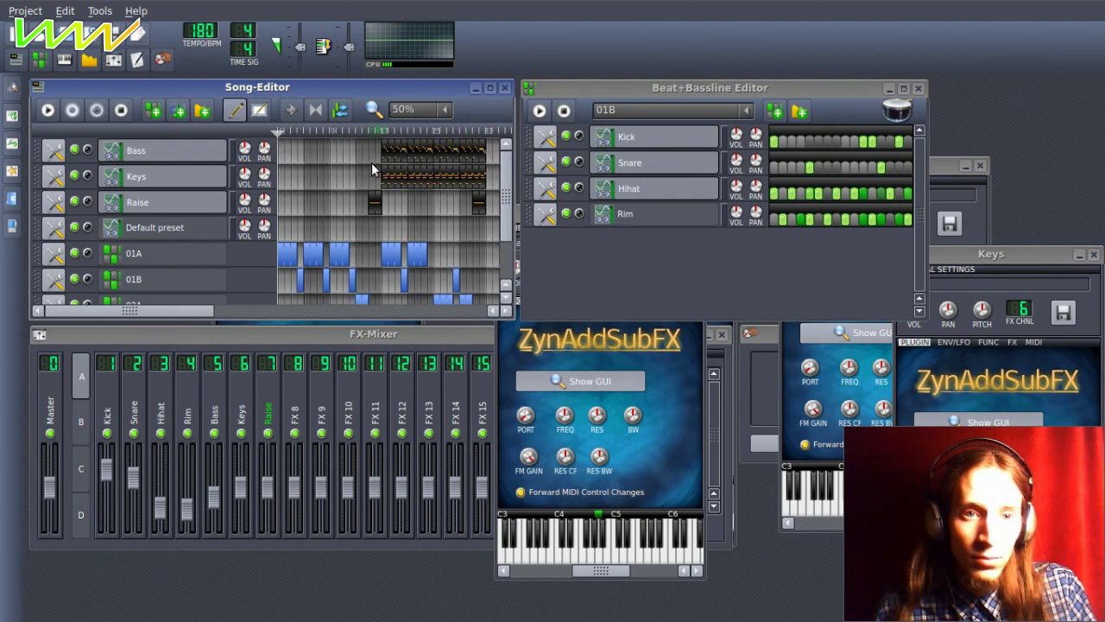
left_click_drag(388, 159, 282, 155)
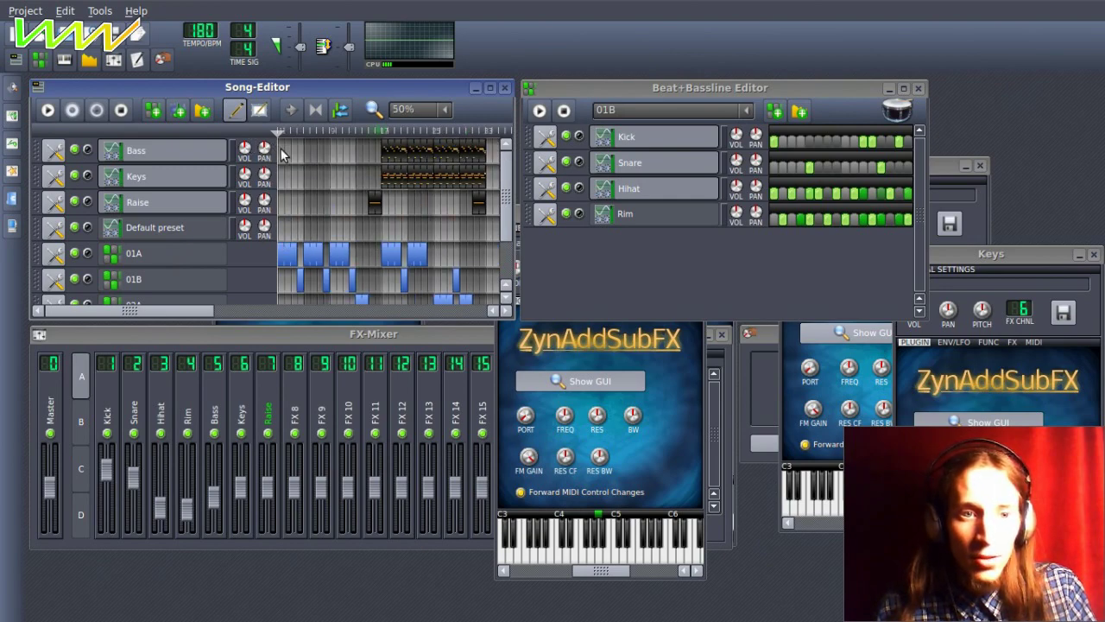
double_click(280, 148)
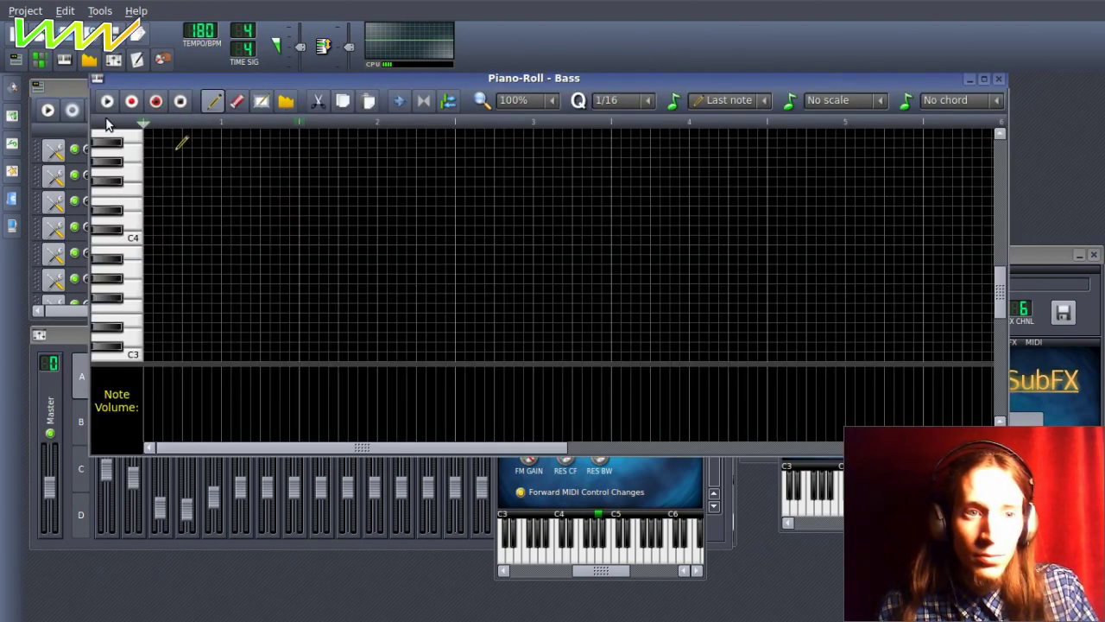
left_click(999, 79)
Rename the Default preset track to FM Bass.
double_click(181, 226)
type("FM Bass")
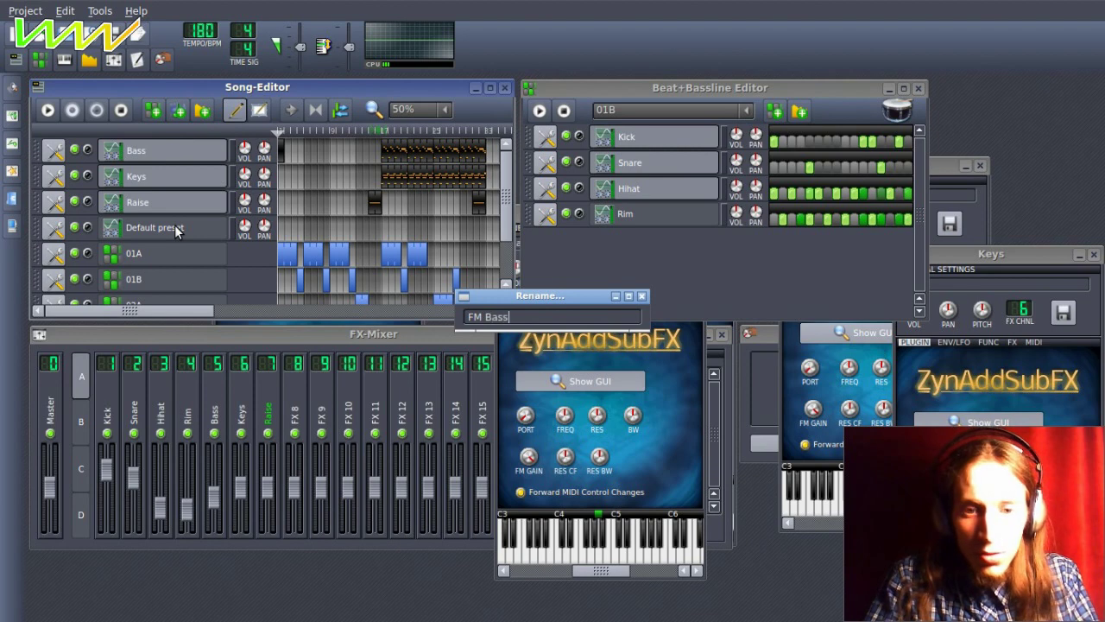
key("Return")
Name FX mixer channel 8 FM Bass and route the FM Bass instrument to FX channel 8.
left_click(169, 226)
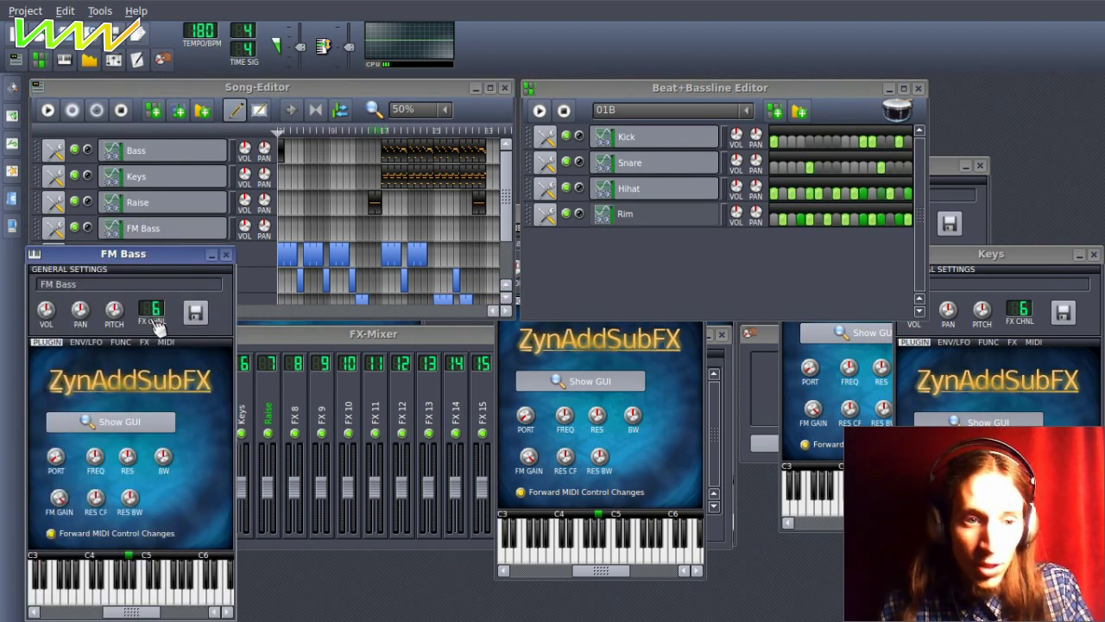
left_click(222, 259)
double_click(294, 417)
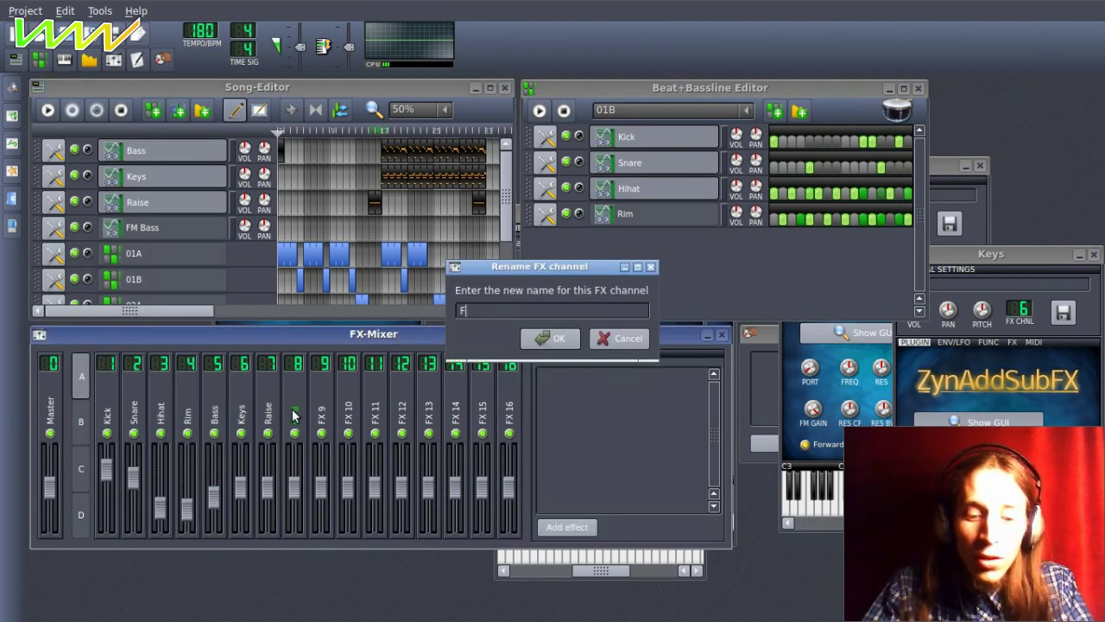
type("FM Bass")
key("Return")
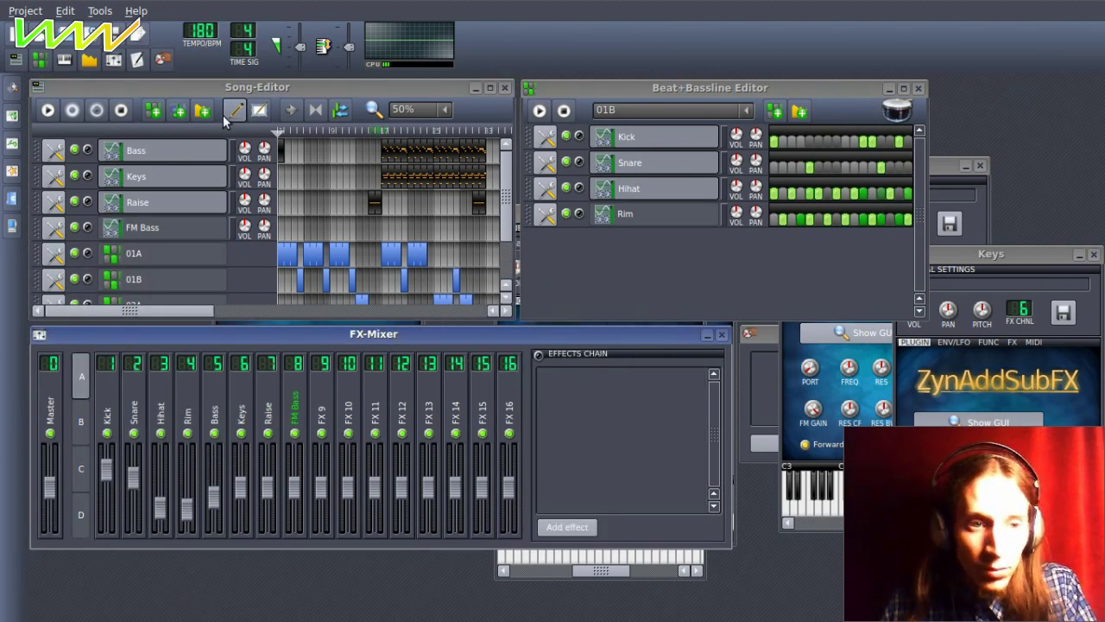
left_click(172, 228)
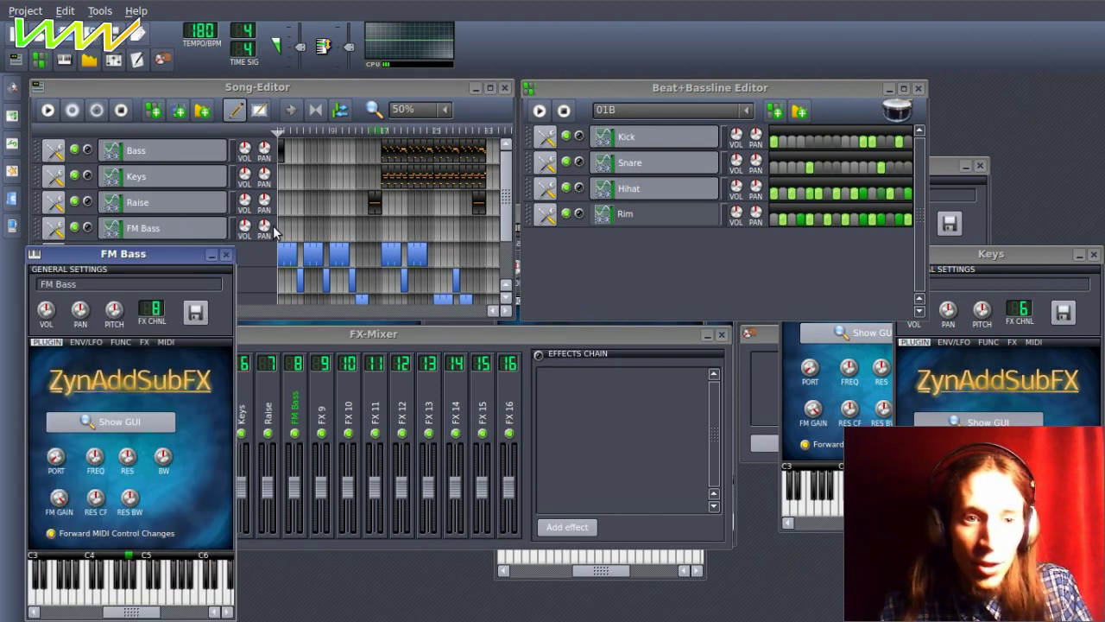
left_click(132, 121)
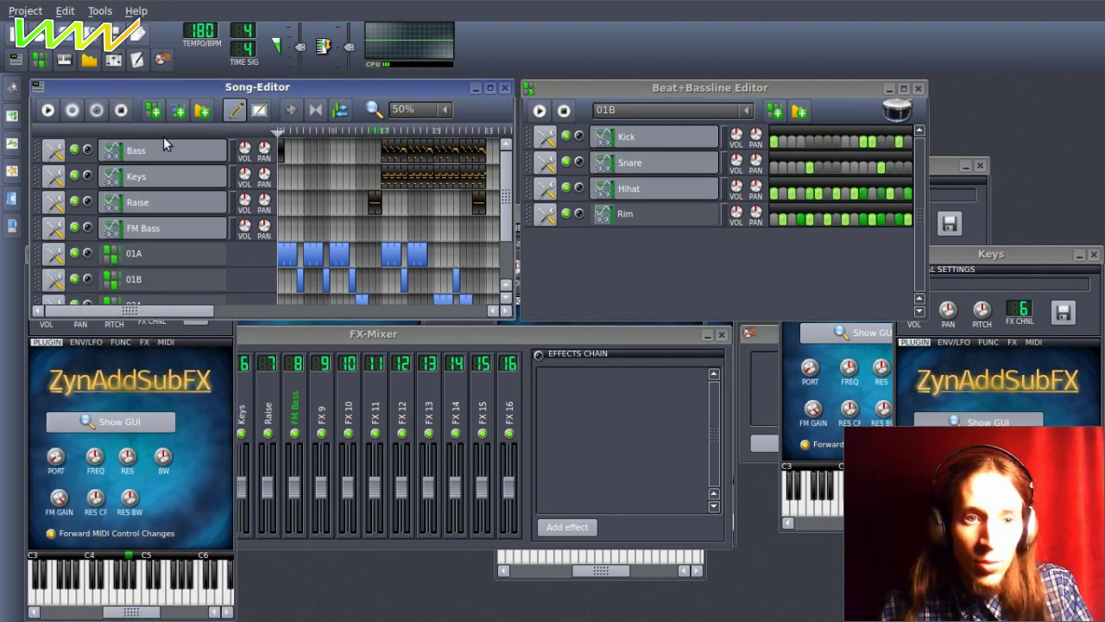
Create a clip in the first bar of the FM Bass track and audition a note in its piano roll.
scroll(285, 206, "up", 1, "ctrl")
double_click(285, 231)
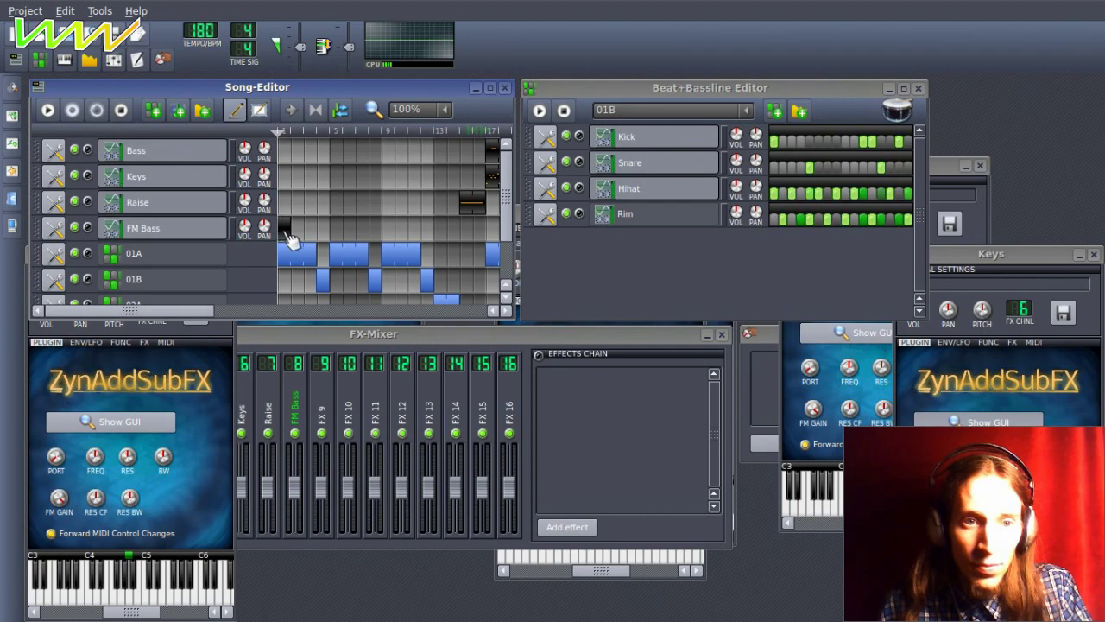
left_click(281, 229)
right_click(282, 228)
scroll(150, 240, "up", 1)
left_click(151, 201)
right_click(152, 201)
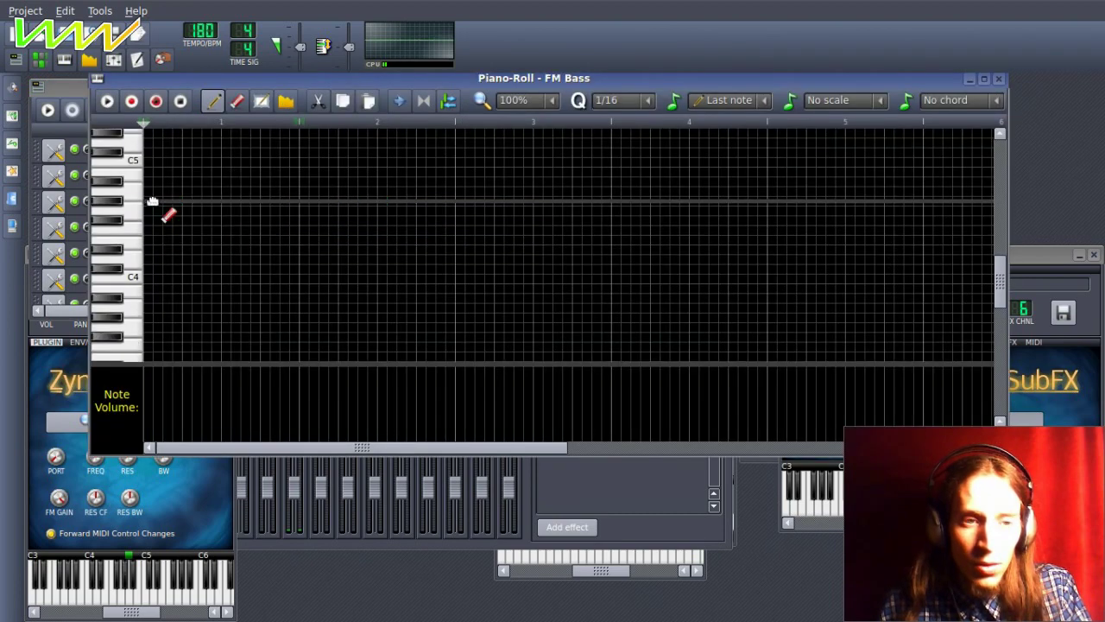
Place a B4 note at the start of the FM Bass clip and shorten it to two sixteenths.
scroll(151, 198, "up", 2)
left_click(145, 257)
right_click(145, 258)
left_click(146, 250)
left_click_drag(417, 248, 161, 251)
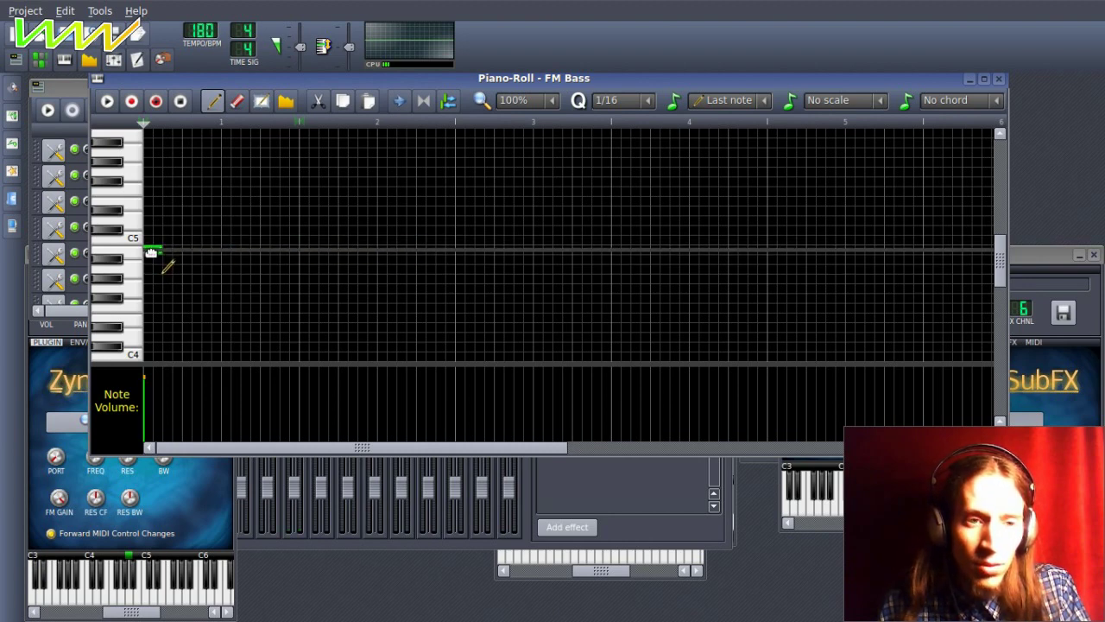
right_click(157, 251)
left_click(149, 249)
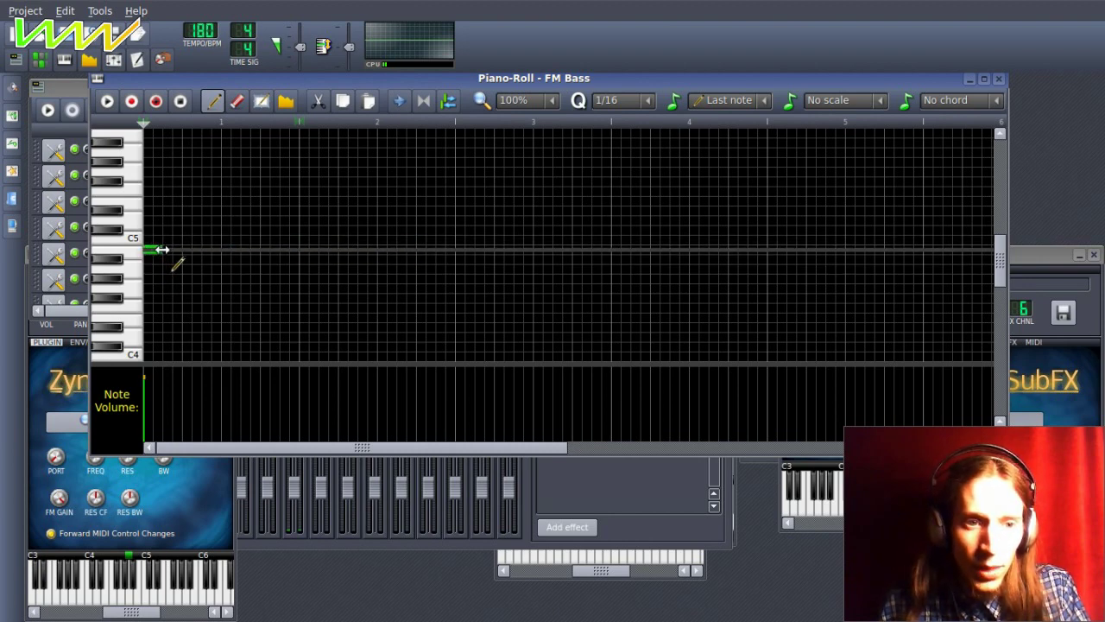
mouse_move(162, 250)
left_mouse_down()
mouse_move(150, 251)
mouse_move(164, 253)
left_mouse_up()
Add two more short B4 notes on beats 2 and 3 of the first bar.
left_click(152, 253)
right_click(153, 252)
left_click(161, 252)
left_click(177, 251)
right_click(179, 250)
left_click(184, 251)
left_click(223, 251)
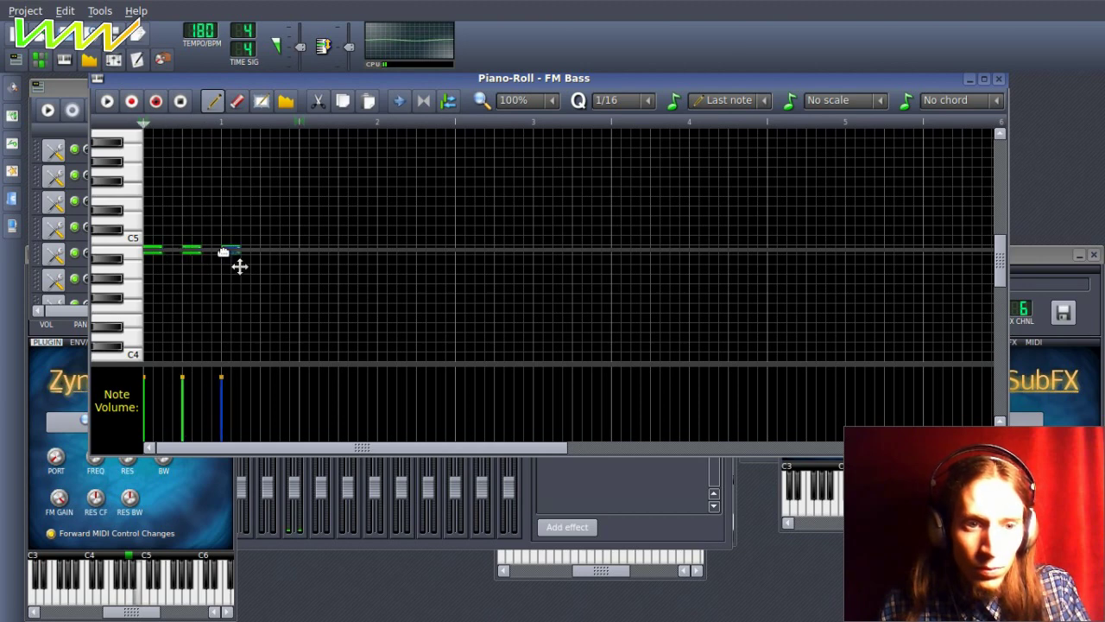
Add a short D5 note on beat 4 and an E5 note five sixteenths long at the start of the second bar.
right_click(270, 240)
left_click_drag(265, 231, 266, 222)
key("space")
left_click(296, 203)
key("space")
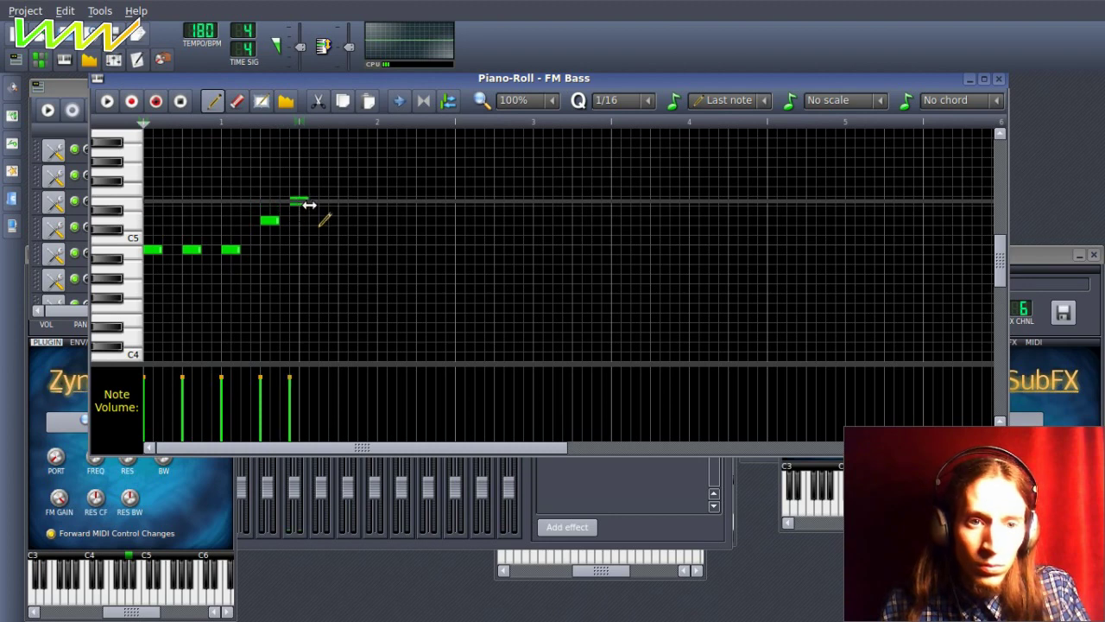
left_click_drag(310, 204, 348, 204)
left_click(339, 212)
right_click(341, 213)
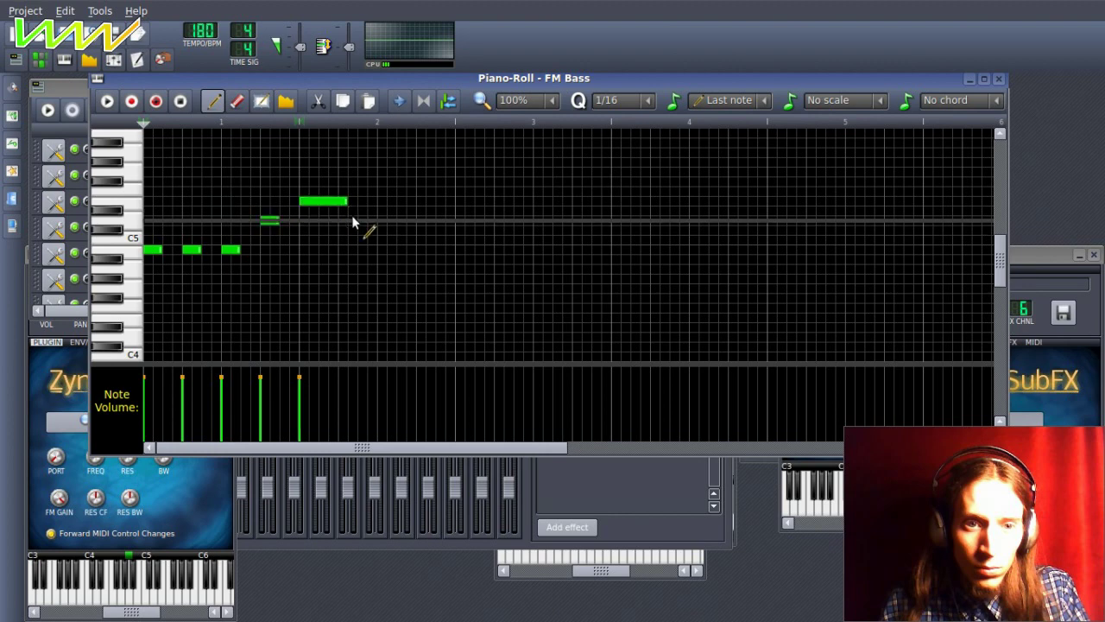
Add short descending D5, C#5 and B4 notes directly after the long E5 and play the clip.
left_click(348, 223)
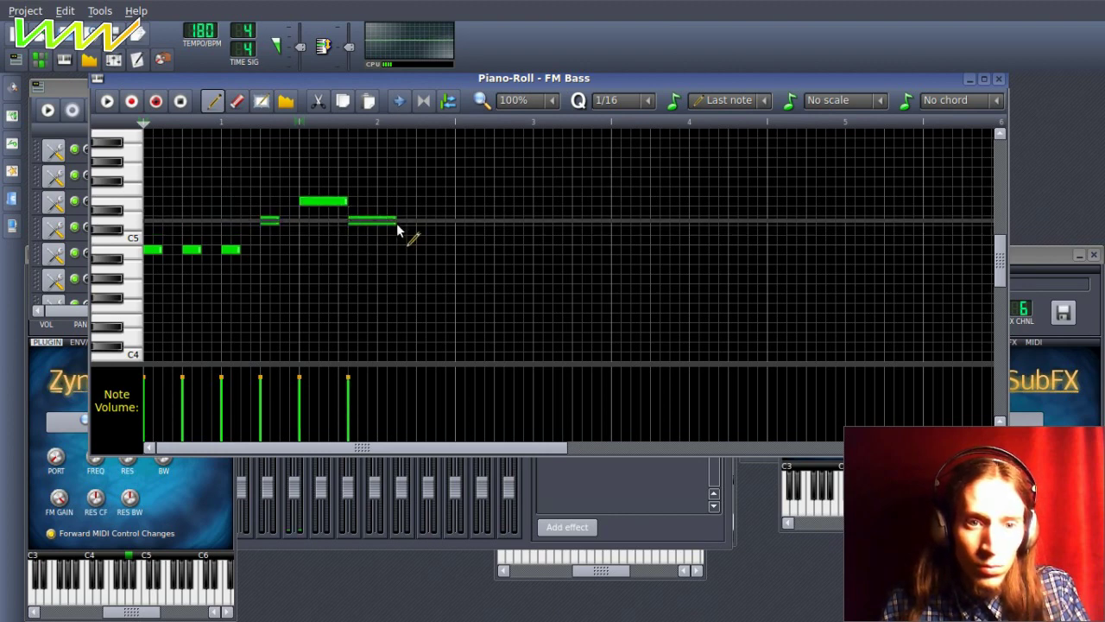
left_click_drag(395, 222, 367, 223)
left_click(373, 231)
left_click(393, 250)
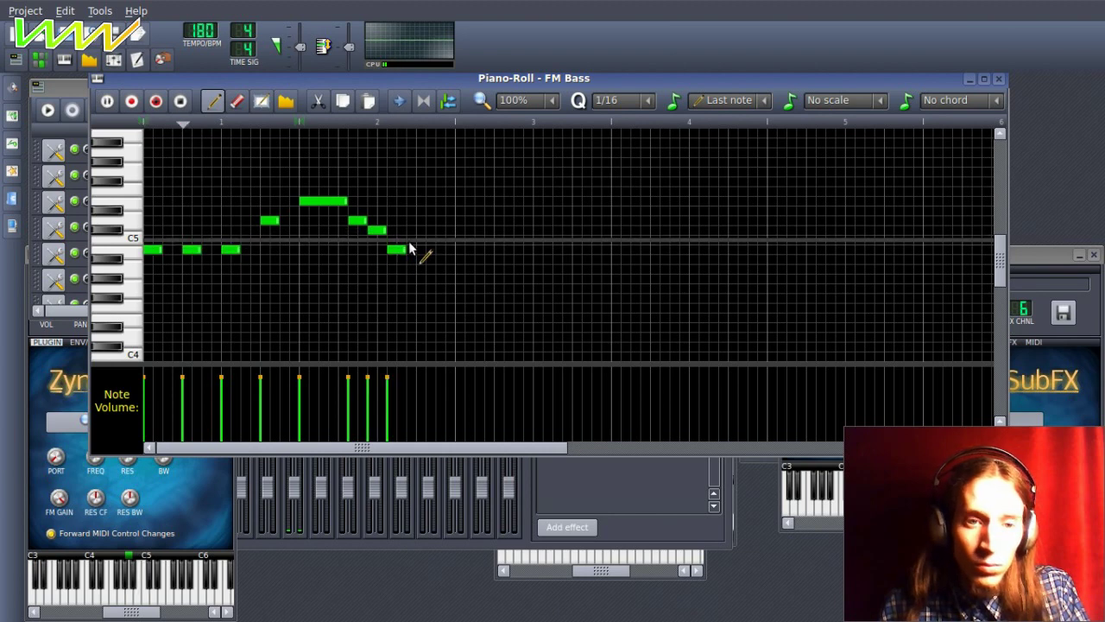
key("space")
key("space")
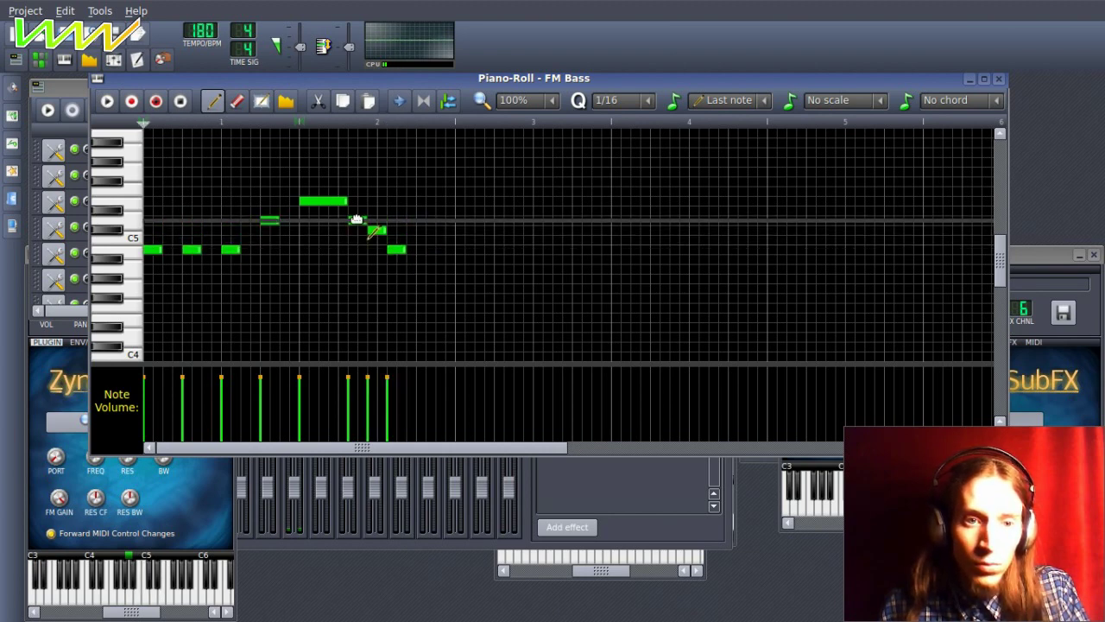
Spread the descending D5, C#5 and B4 notes further apart in the second bar, playing the clip to check the rhythm.
left_click_drag(356, 221, 402, 257)
left_click(402, 249)
right_click(402, 257)
right_click(404, 251)
left_click(418, 251)
left_click_drag(387, 232, 402, 233)
key("space")
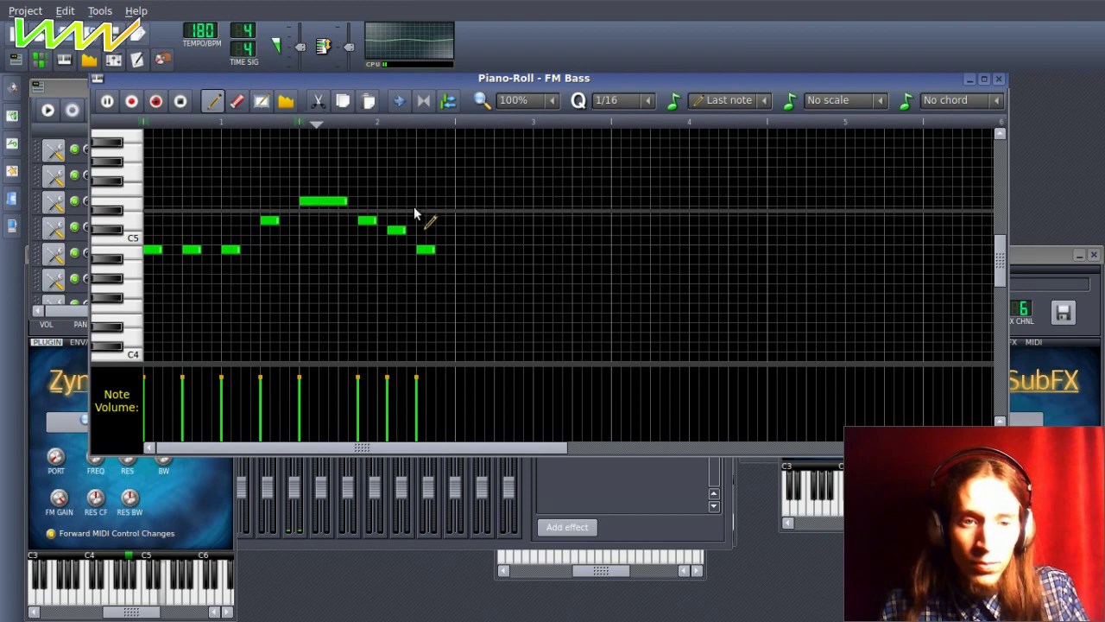
key("space")
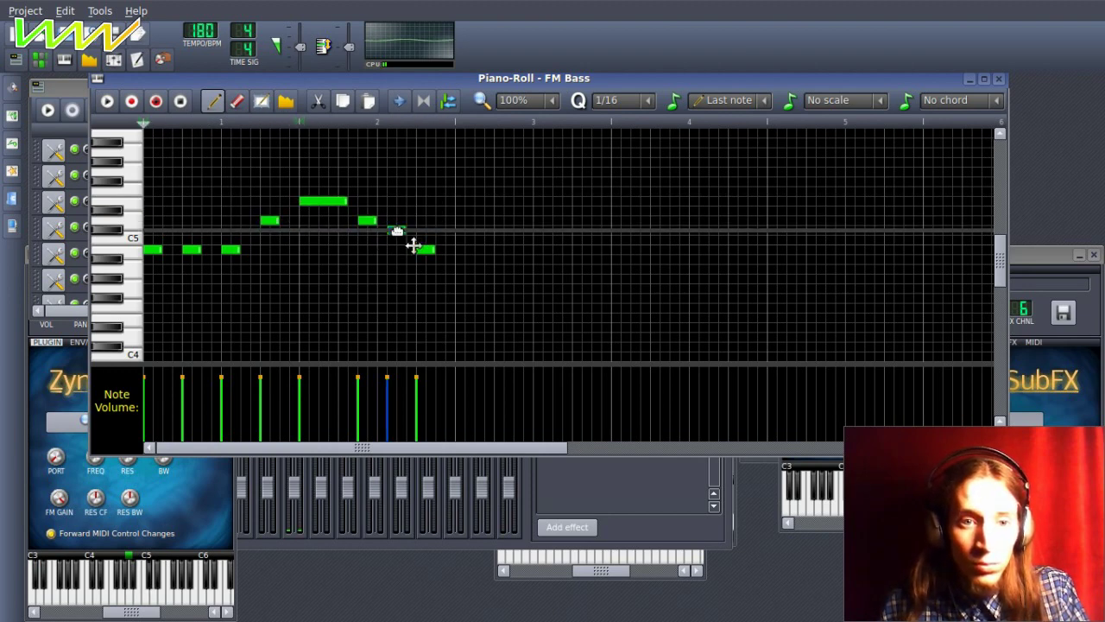
left_click_drag(396, 230, 435, 251)
key("space")
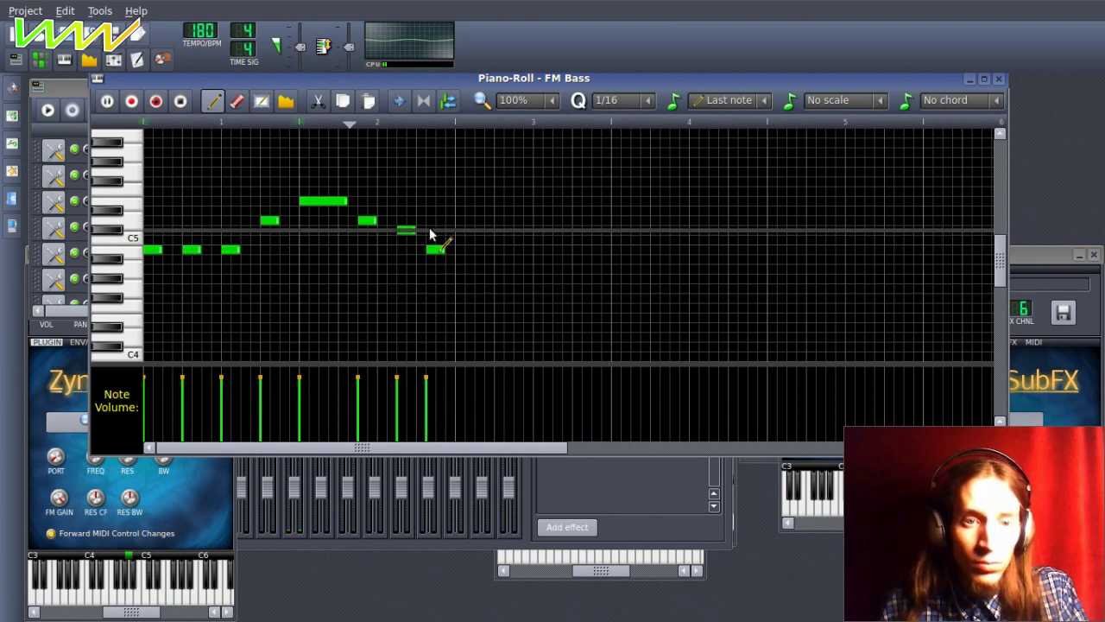
Move the last B4 note one sixteenth later so it ends with the second bar, and play the clip.
key("space")
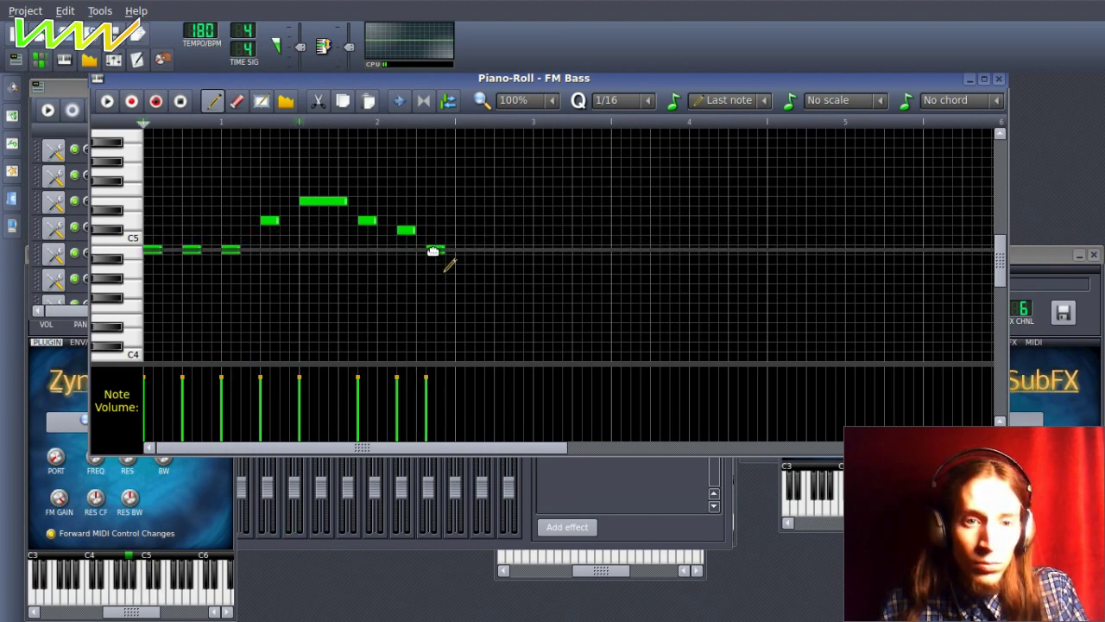
left_click_drag(432, 251, 458, 264)
key("space")
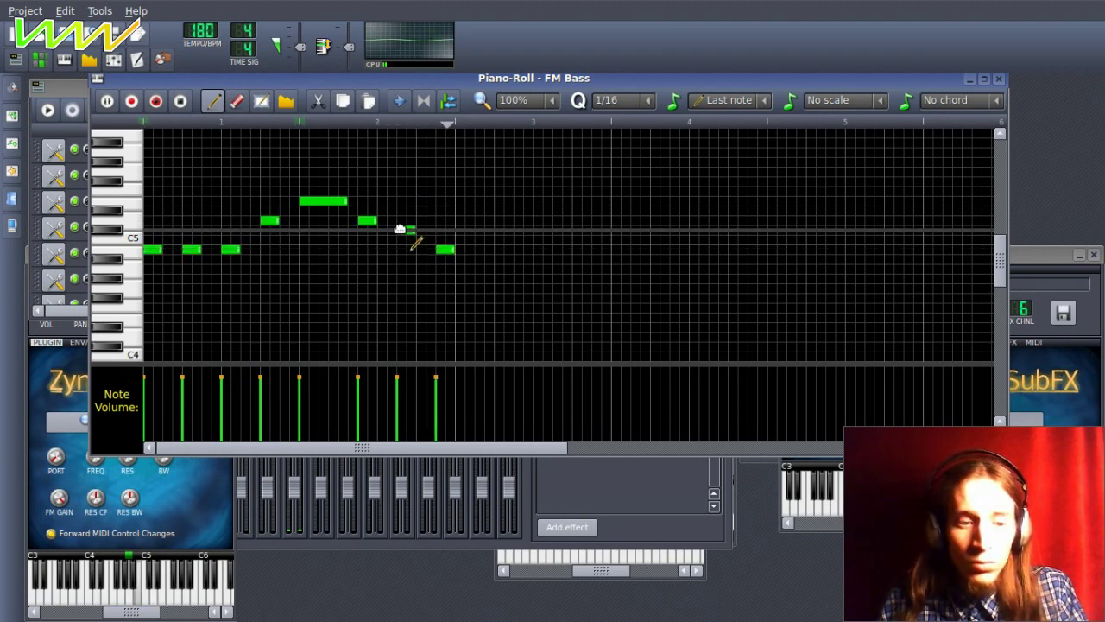
key("space")
Copy the whole two-bar phrase, paste it at bar 3 and play the clip.
key("shift+s")
key("ctrl+a")
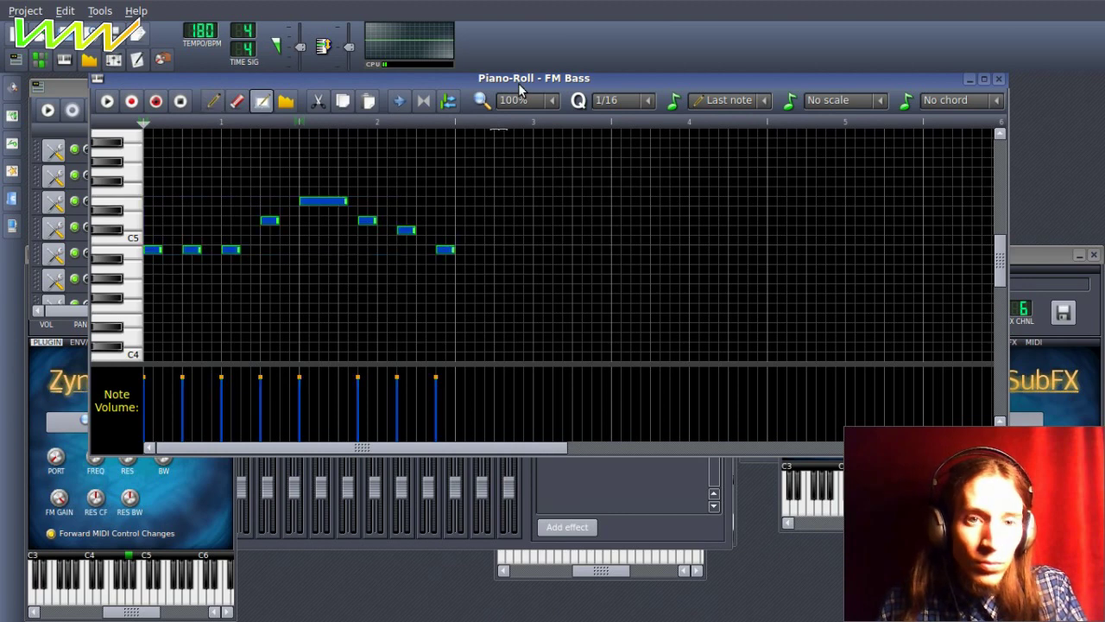
key("ctrl+c")
left_click(456, 127)
key("ctrl+v")
key("shift+d")
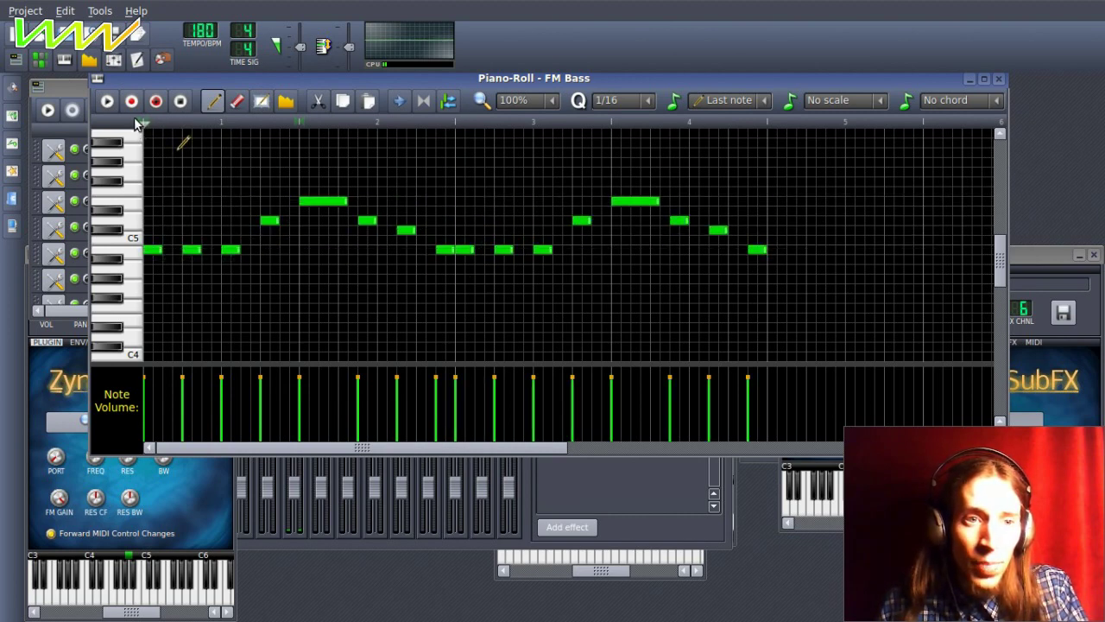
key("space")
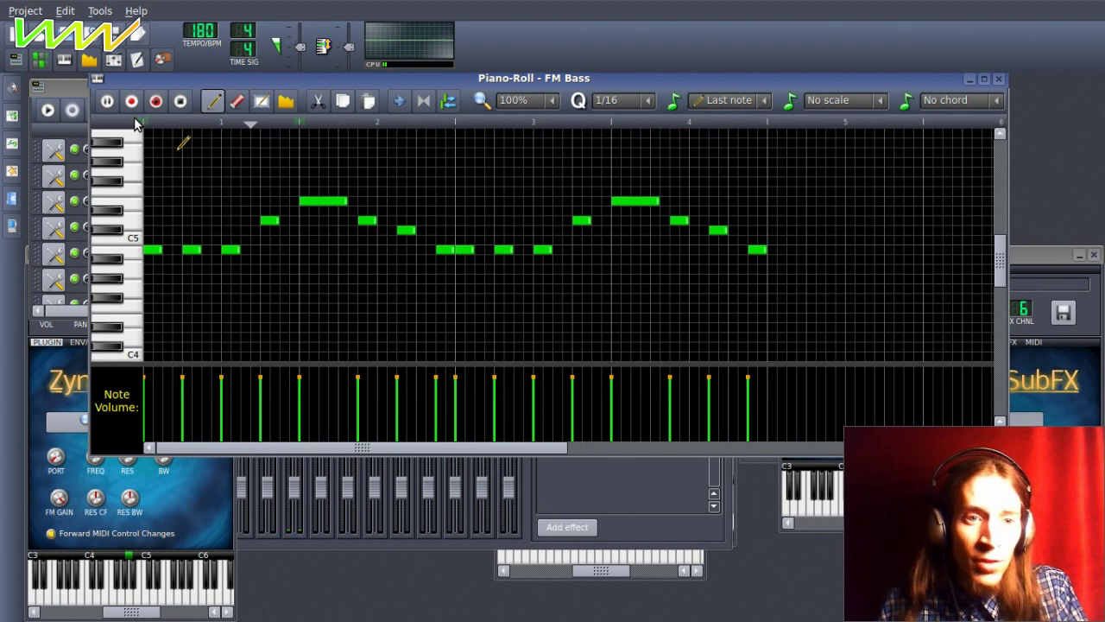
key("space")
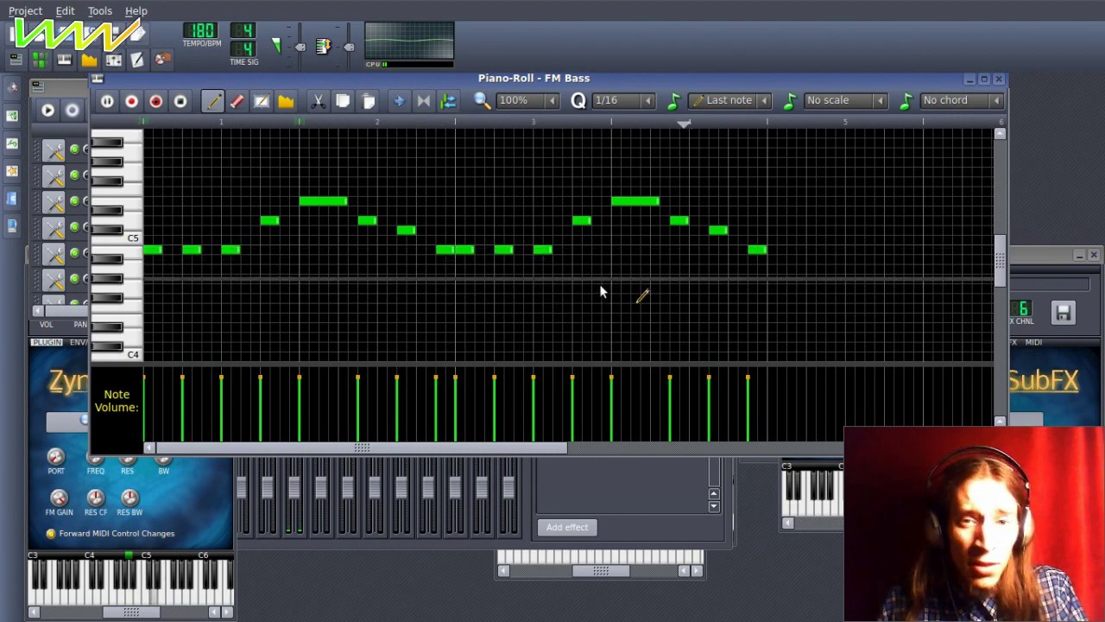
Move the copied phrase from bar 3 to bar 5 and fill bar 3 with four short B4 notes, one per beat.
left_click_drag(866, 185, 455, 291)
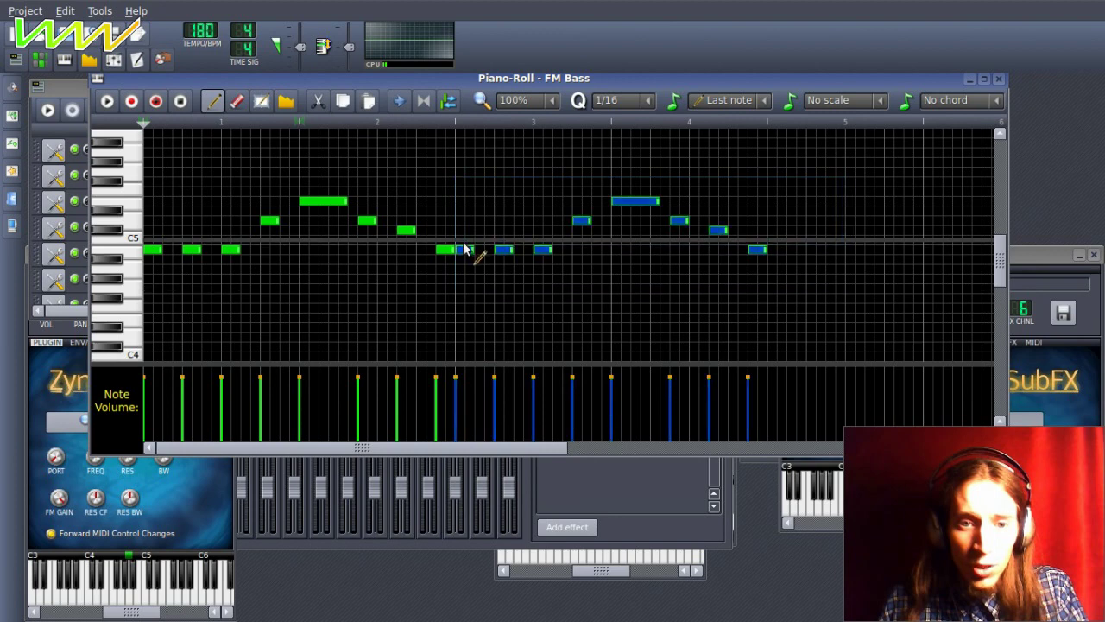
left_click_drag(464, 249, 771, 244)
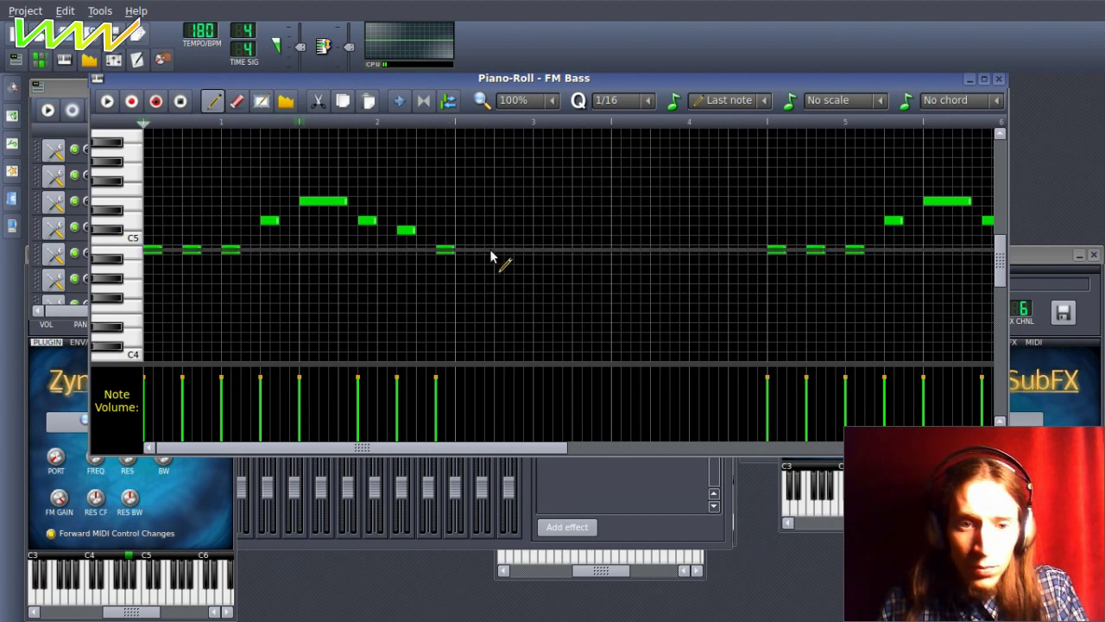
left_click(455, 251)
left_click(537, 251)
left_click(575, 251)
Add five one-sixteenth A4 notes an eighth apart in bar 4, a one-sixteenth B4 and a three-sixteenth B4, and play the clip.
mouse_move(618, 269)
left_mouse_down()
mouse_move(601, 266)
mouse_move(611, 269)
left_mouse_up()
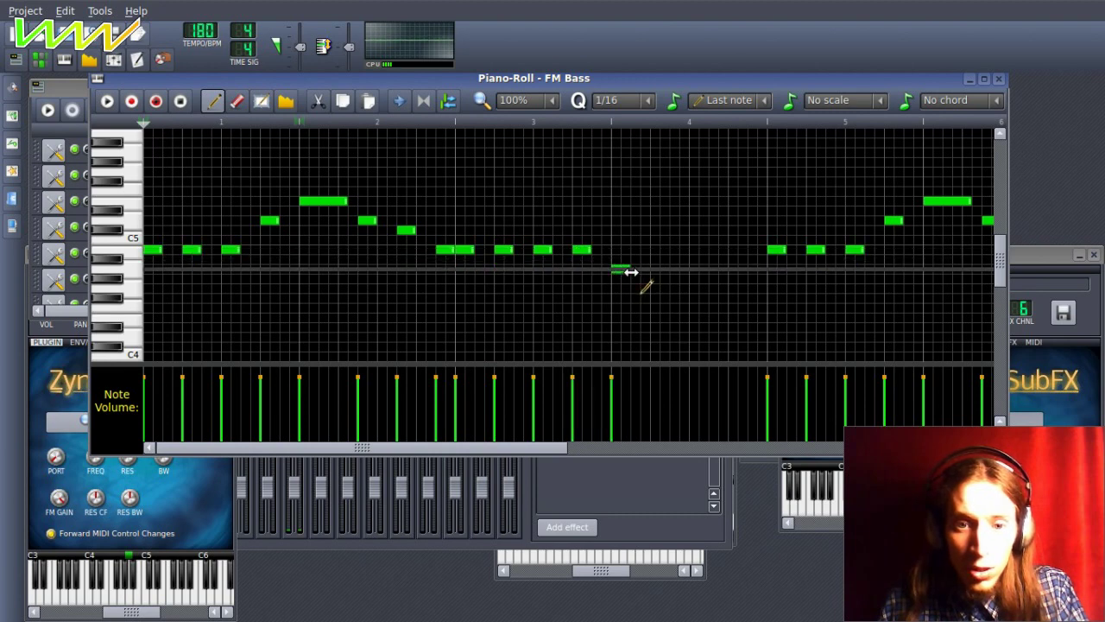
left_click(635, 269)
left_click(655, 268)
left_click(675, 269)
left_click(694, 269)
left_click(713, 267)
left_click_drag(730, 277, 759, 251)
left_click(731, 251)
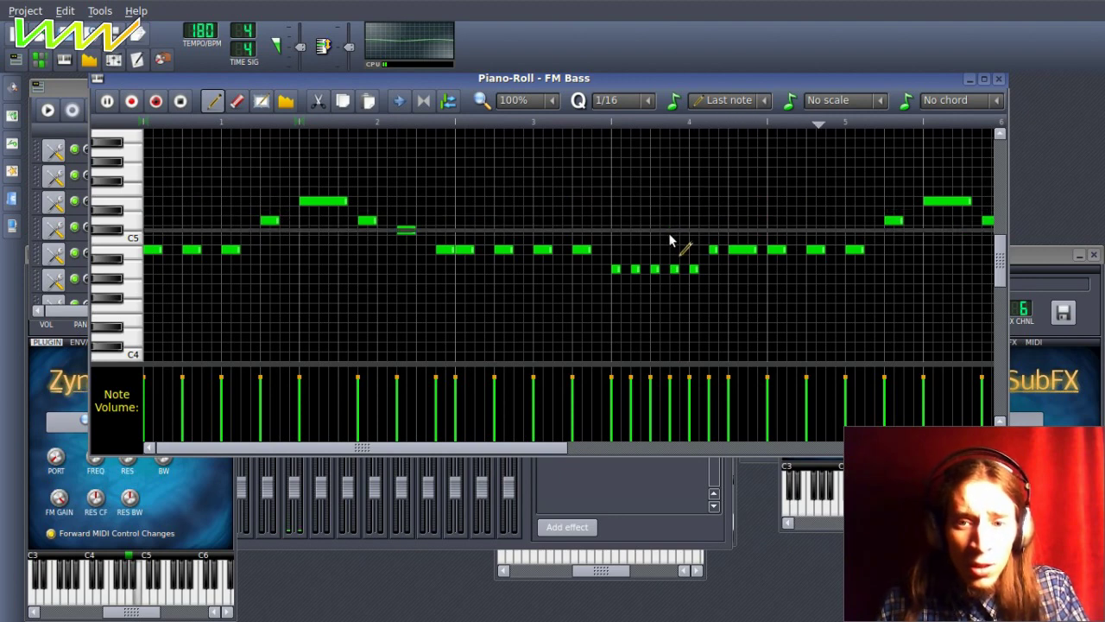
scroll(314, 284, "down", 1)
key("space")
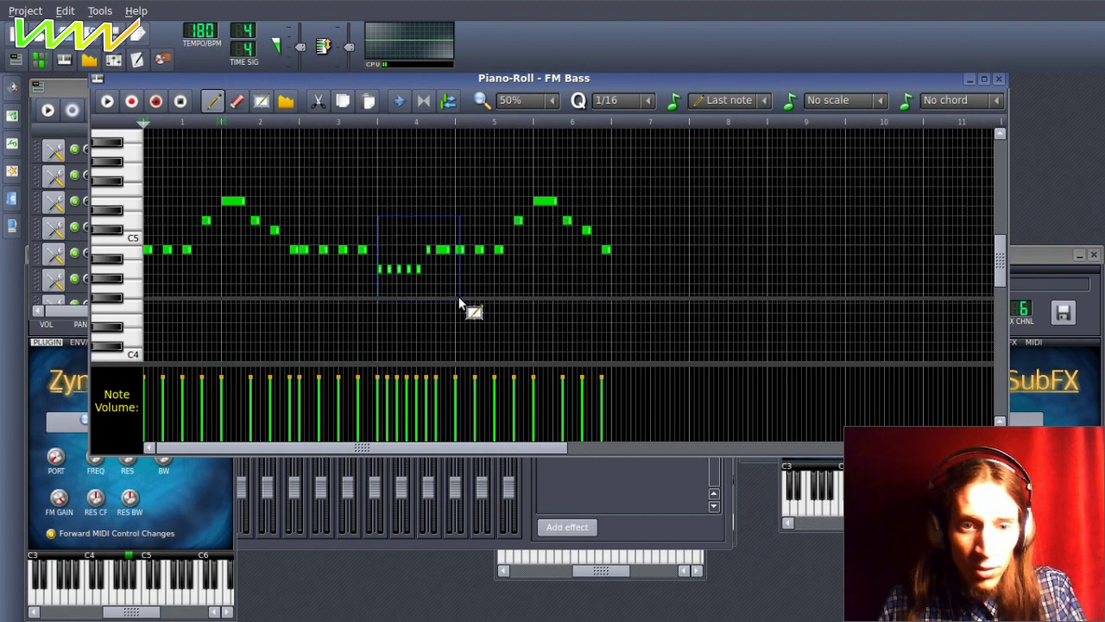
Copy the notes of bars 3 and 4, paste them at bar 7 and play the clip.
left_click_drag(301, 206, 447, 295)
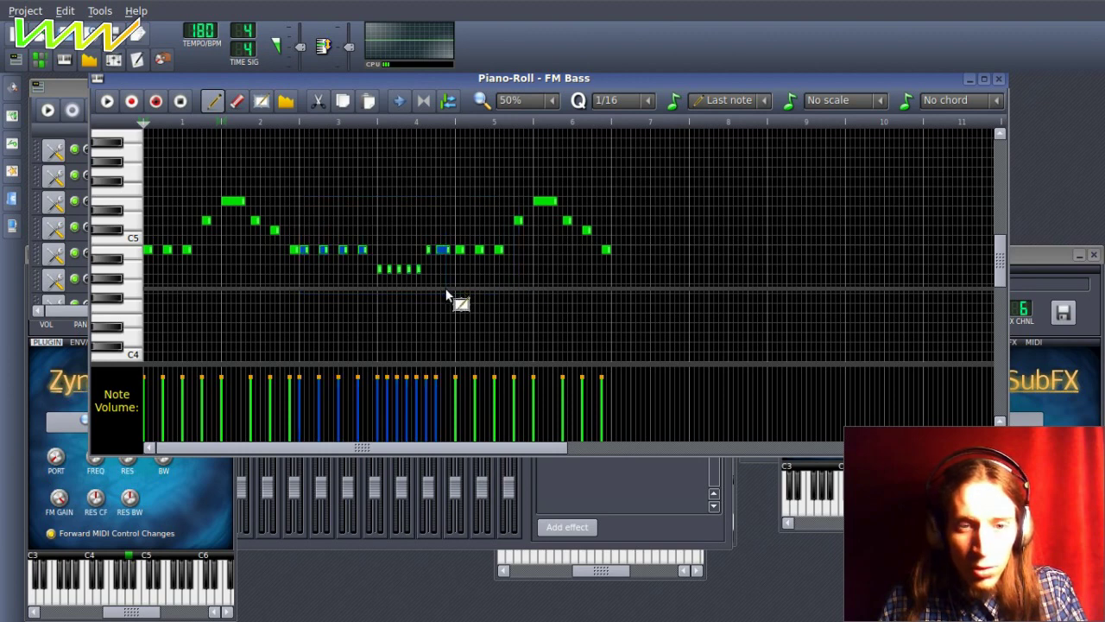
left_click(610, 121)
key("ctrl+c")
key("ctrl+v")
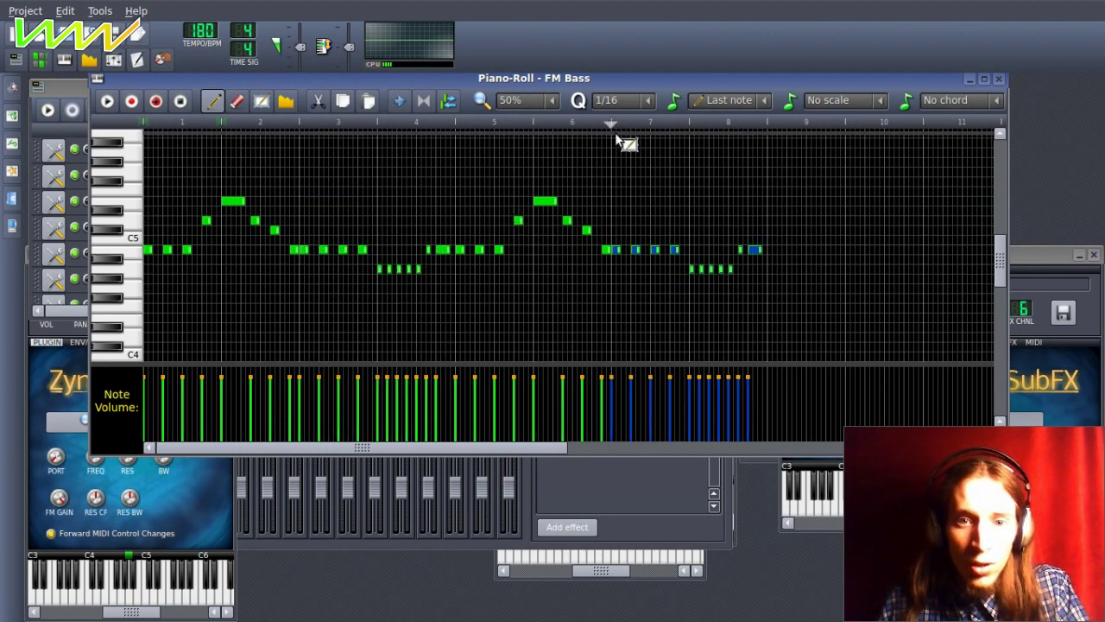
key("space")
key("Escape")
key("space")
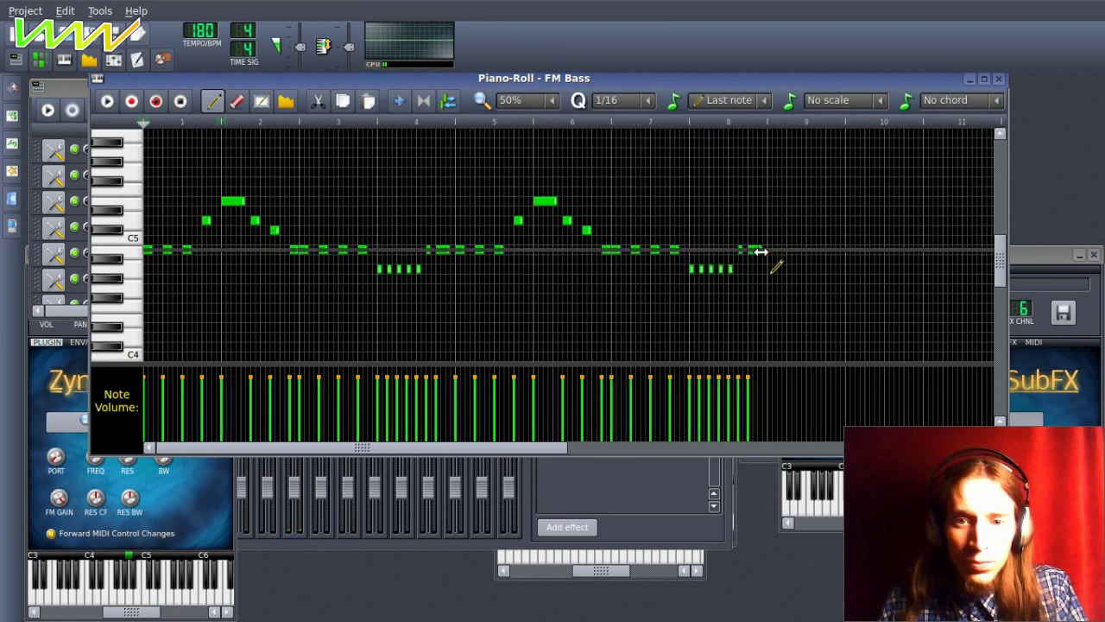
Change the final long B4 of bar 8 to a two-sixteenth C#5, add a one-sixteenth B4 after it and play the clip.
scroll(558, 256, "up", 2)
left_click_drag(481, 450, 800, 447)
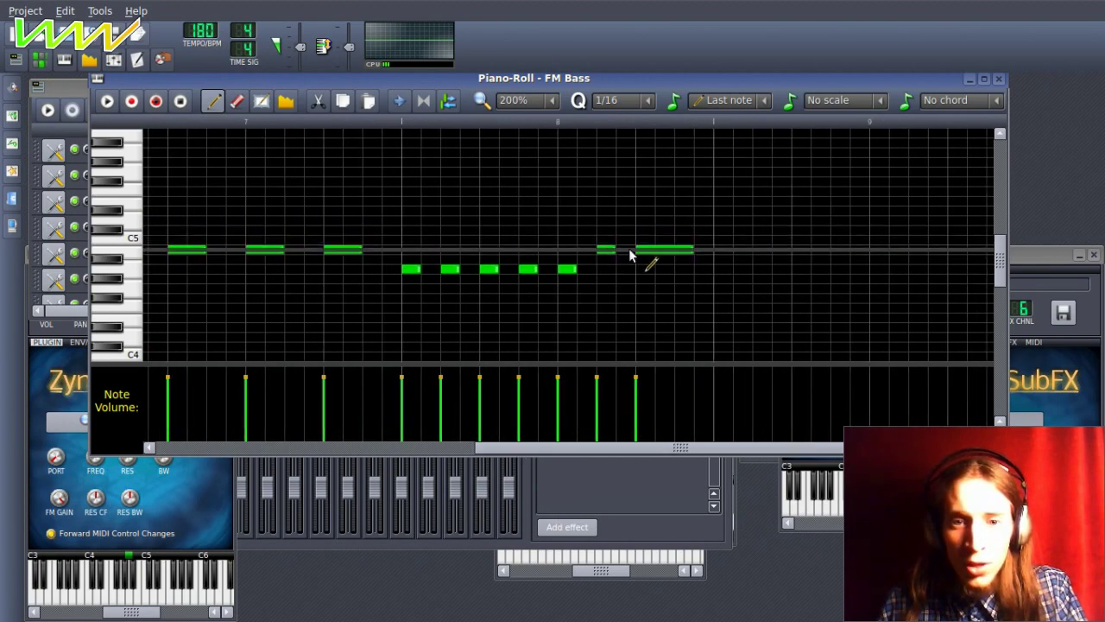
mouse_move(693, 253)
left_mouse_down()
mouse_move(664, 253)
mouse_move(660, 232)
mouse_move(711, 253)
mouse_move(681, 250)
left_mouse_up()
left_click(671, 257)
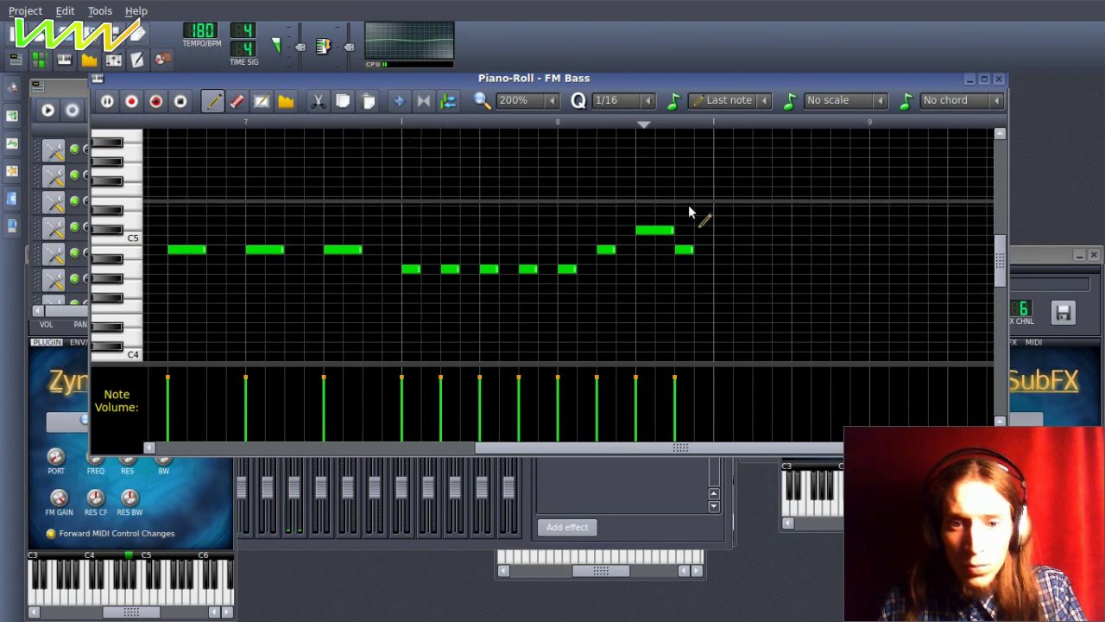
key("space")
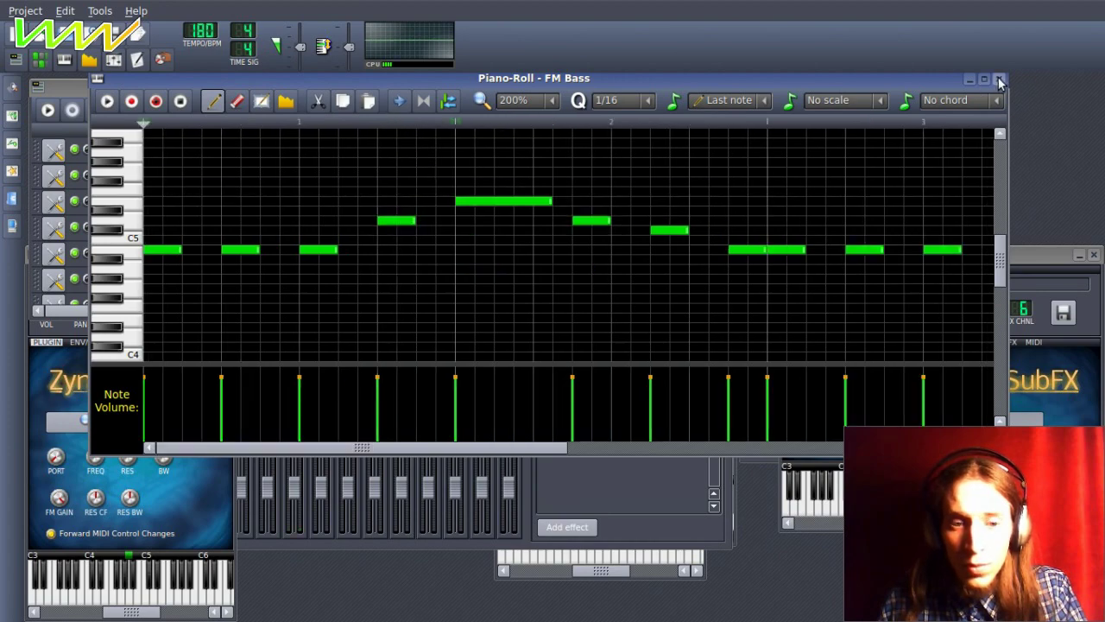
Close the piano roll and copy the FM Bass clip to bar 9 in the Song-Editor.
left_click(1000, 80)
scroll(436, 181, "down", 2)
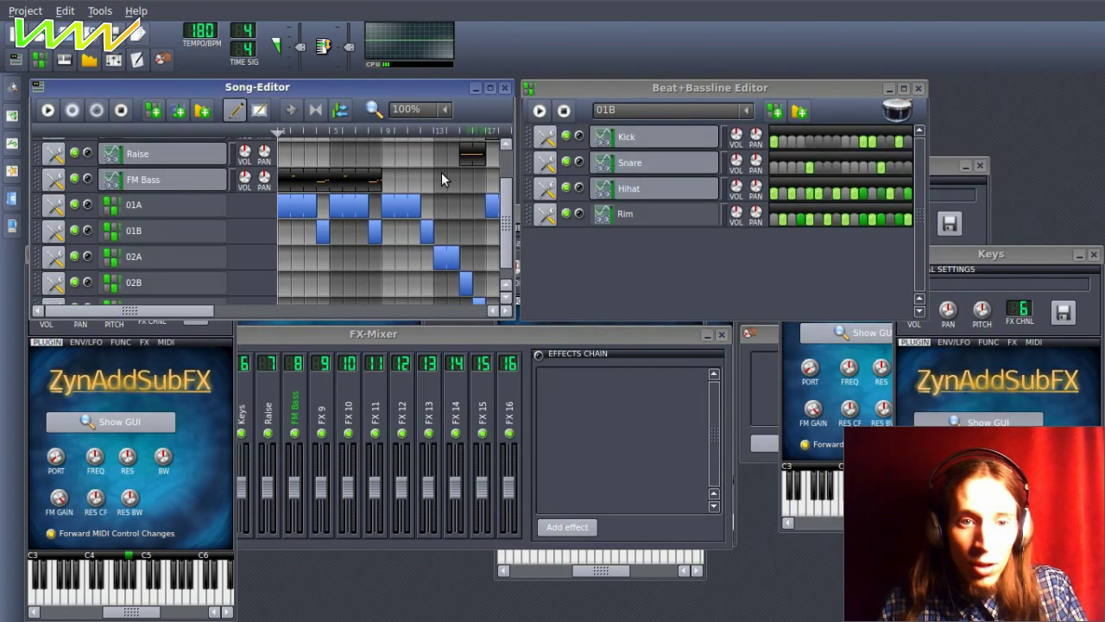
left_click_drag(388, 195, 485, 188)
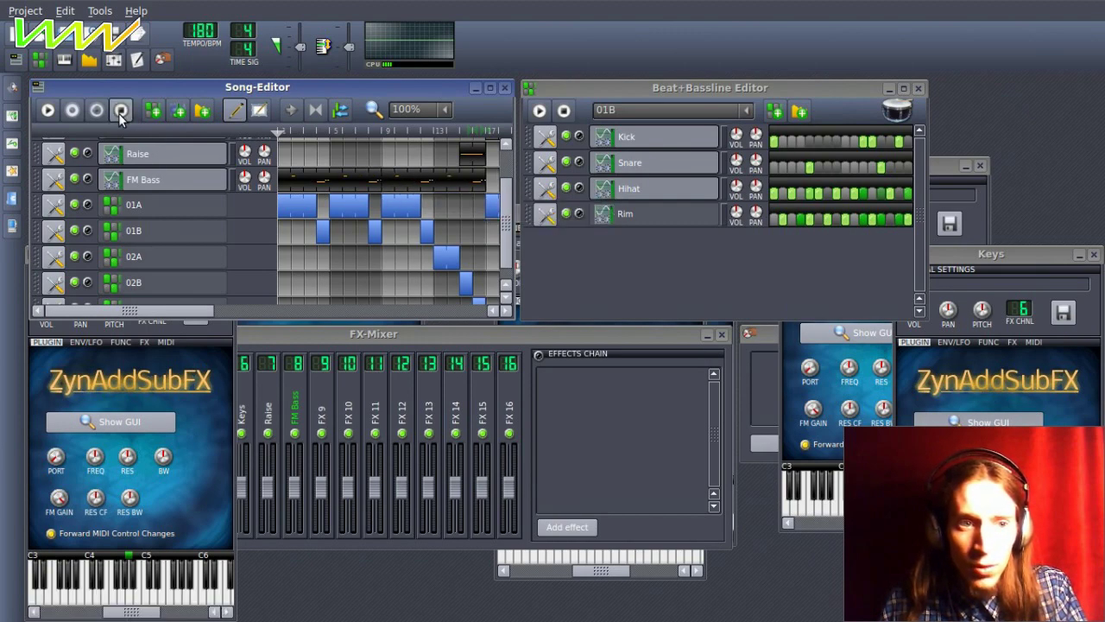
In the second FM Bass clip, delete the C#5 and the last B4 at the end of bar 8, and close the piano roll.
double_click(423, 184)
left_click_drag(492, 446, 805, 453)
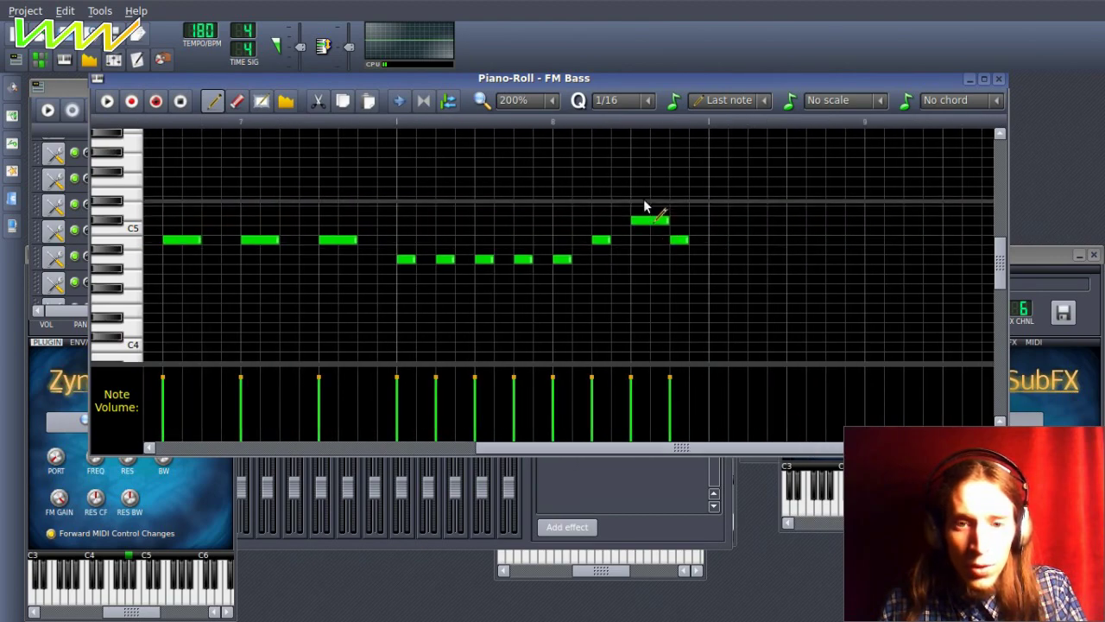
right_click(603, 240)
left_click(601, 241)
right_click(639, 220)
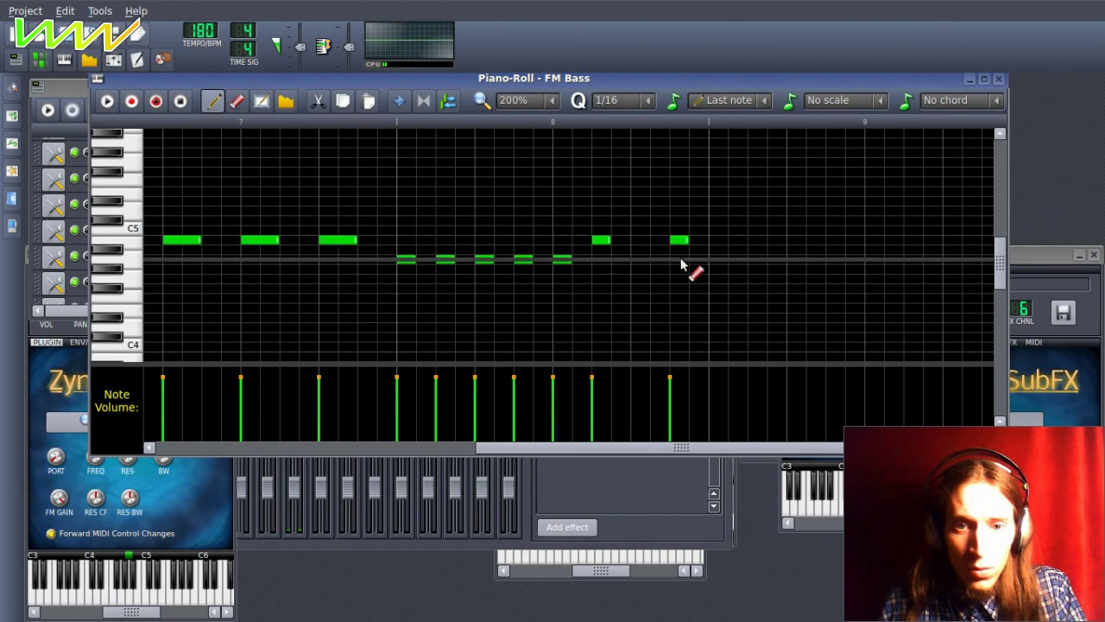
right_click(679, 240)
left_click(1000, 79)
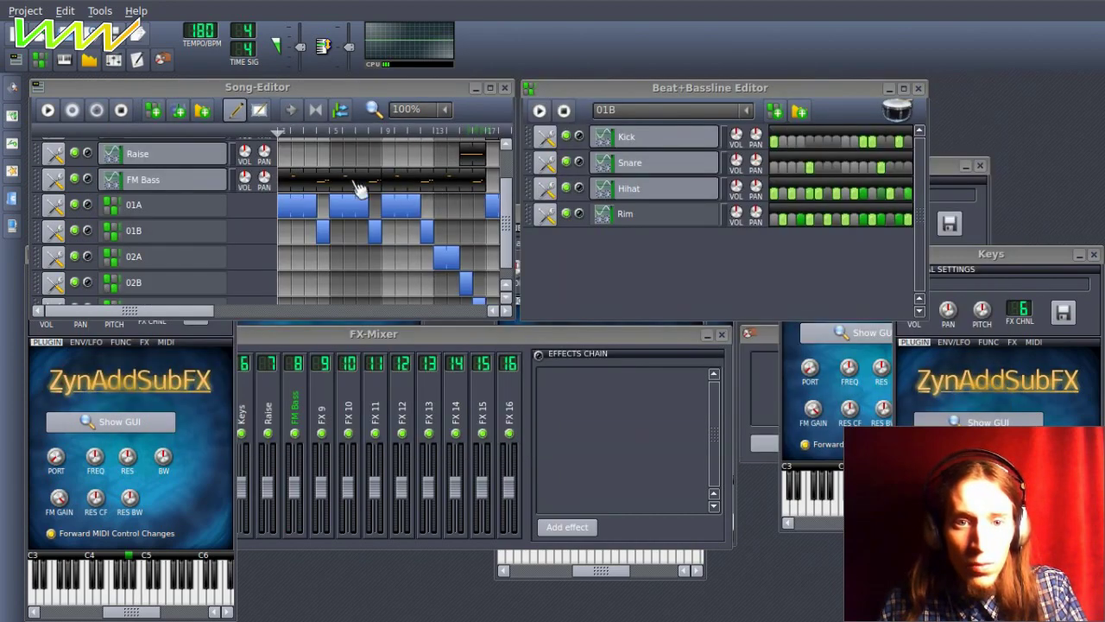
Enable looping in the Song-Editor from bar 1 to bar 17 and play the song with the bass line.
left_click(48, 110)
scroll(339, 240, "up", 1)
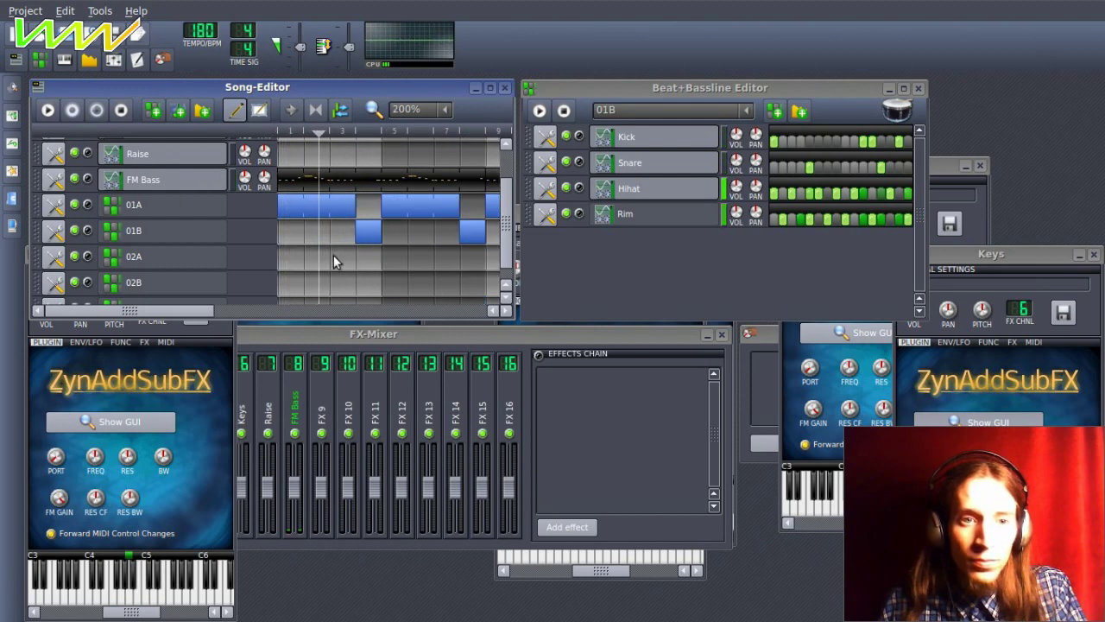
key("space")
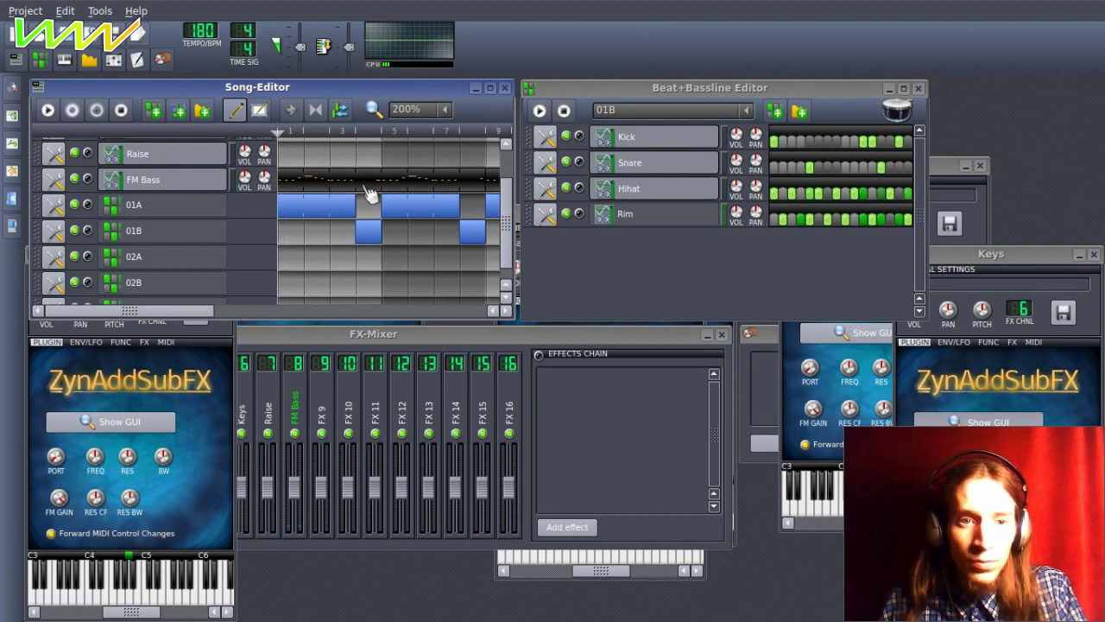
left_click(207, 184)
scroll(390, 151, "down", 1)
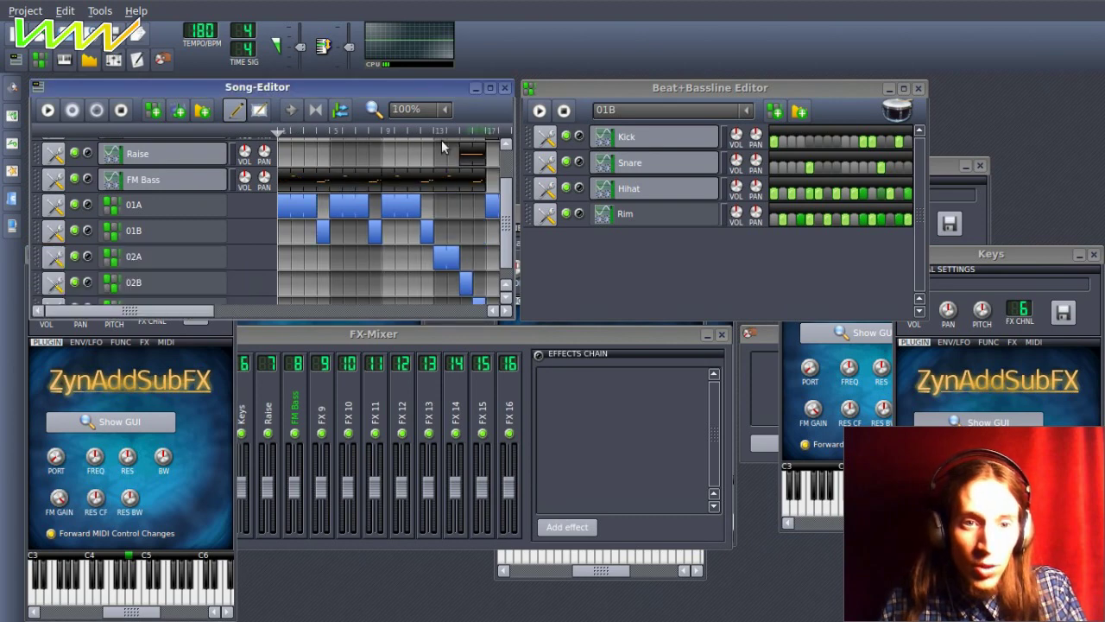
right_click(277, 131)
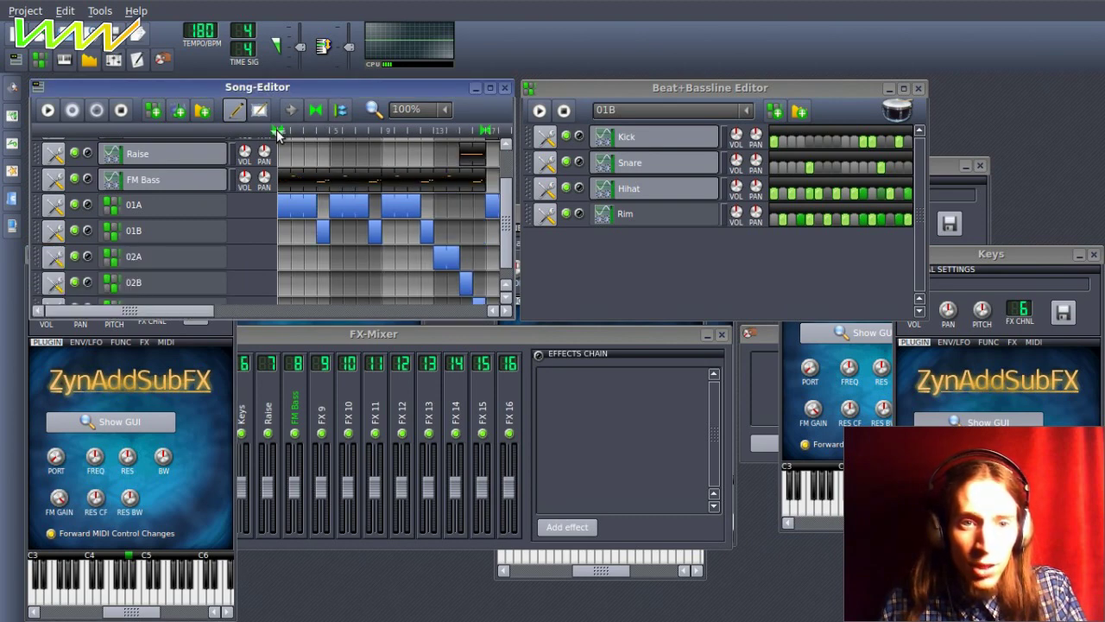
left_click(48, 110)
Open the ADDsynth voice parameters of the FM Bass track's ZynAddSubFX instrument.
left_click(167, 183)
left_click(168, 183)
left_click(131, 428)
left_click(111, 422)
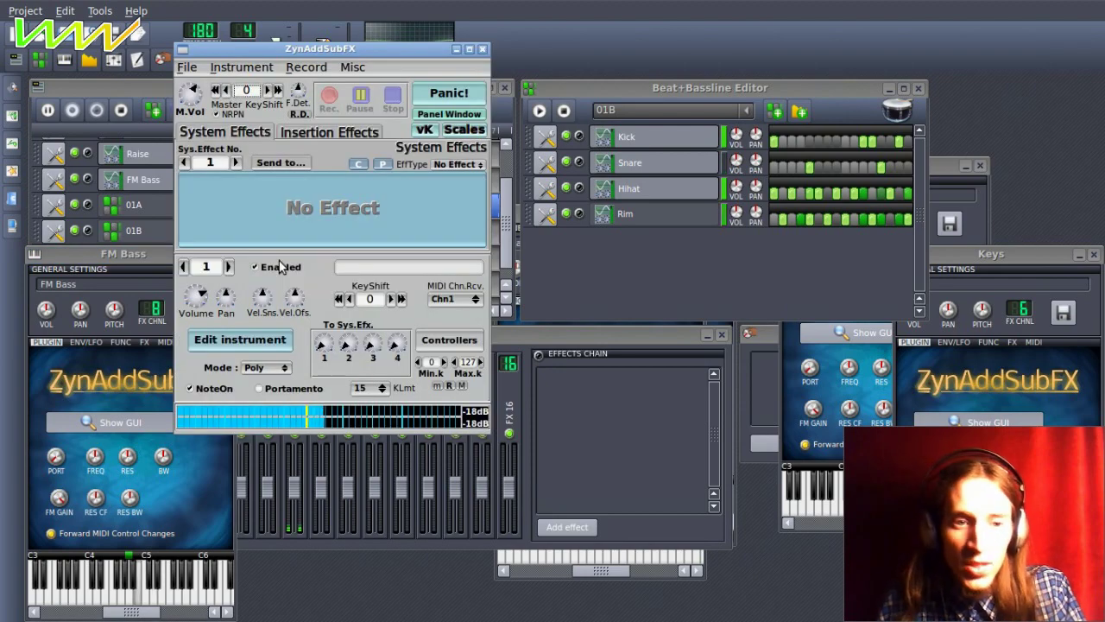
left_click(240, 340)
left_click(717, 509)
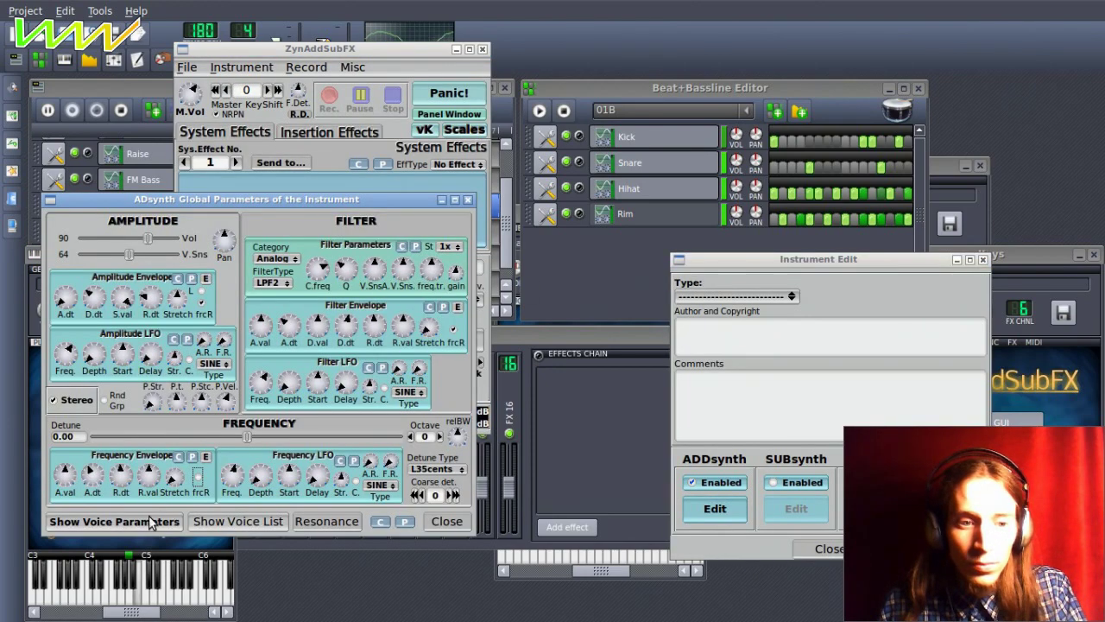
left_click(114, 522)
Reshape voice 1's oscillator into a rounded, square-like waveform and close the oscillator editor.
left_click(239, 437)
left_click(461, 367)
left_click(451, 558)
left_click_drag(566, 368, 569, 394)
left_click(703, 600)
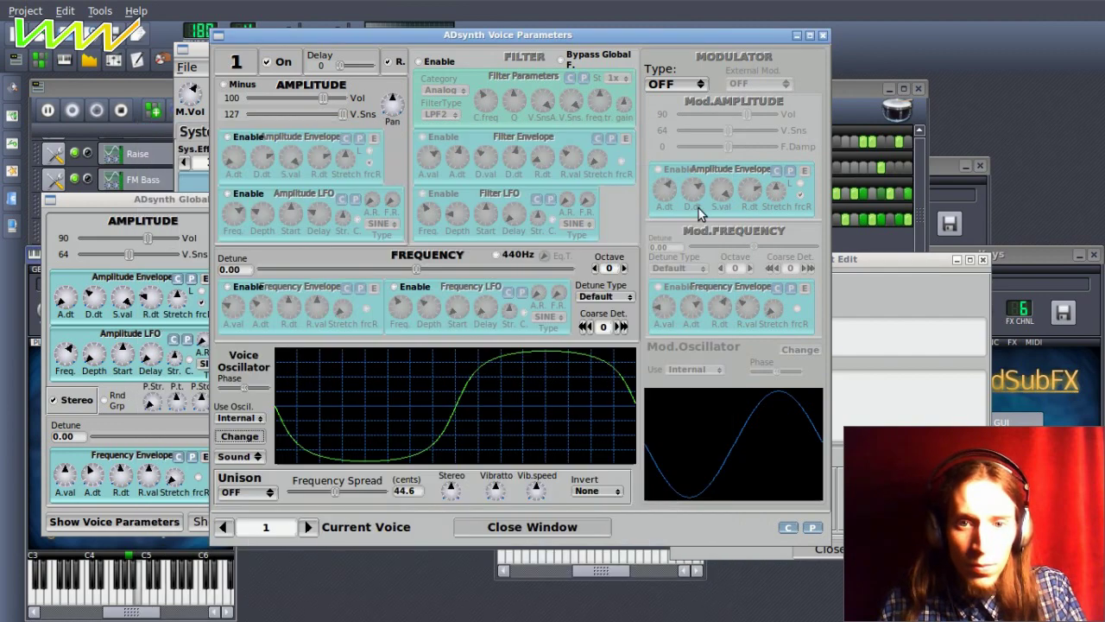
Set voice 1's modulator to FM with volume 35, the voice octave to -3 and the voice volume to 127, and close its window.
left_click(658, 85)
left_click(662, 150)
left_click(723, 268)
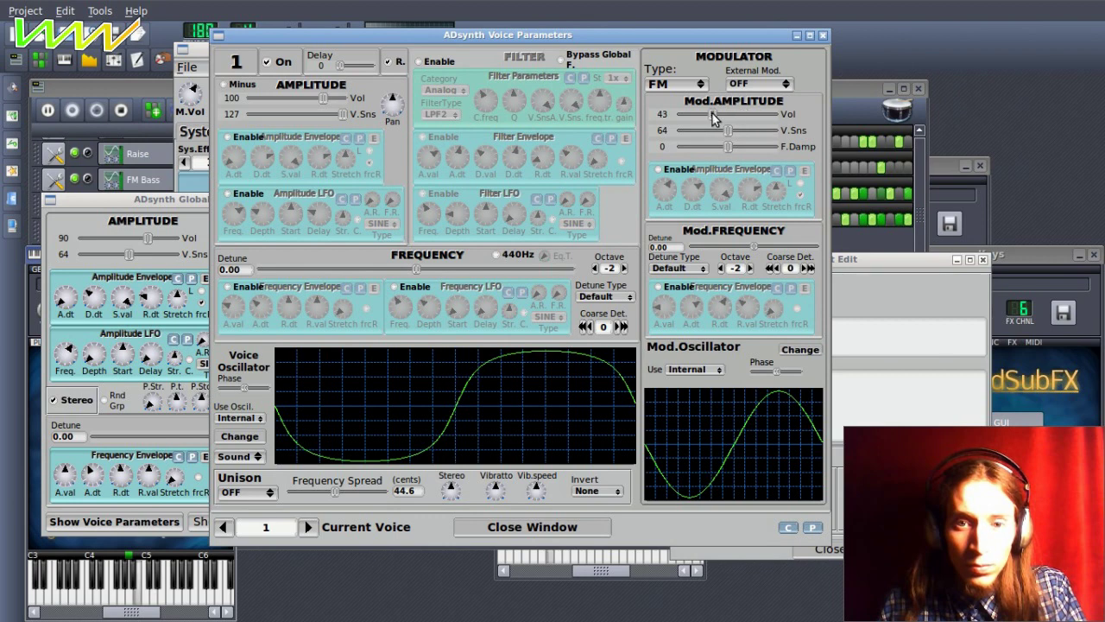
scroll(718, 119, "down", 3)
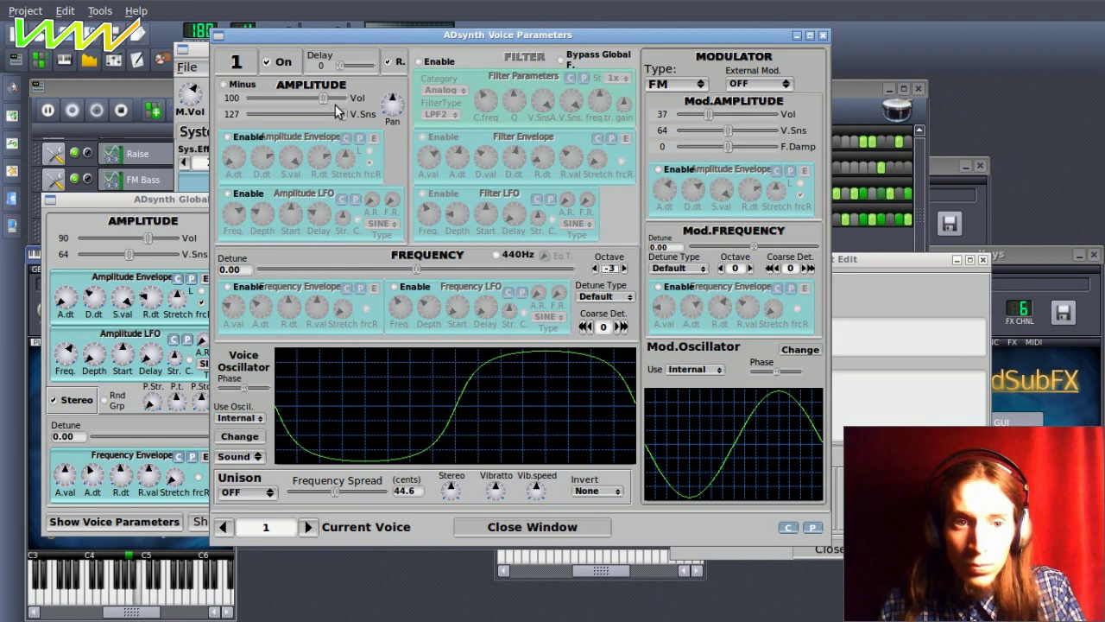
scroll(709, 112, "up", 1)
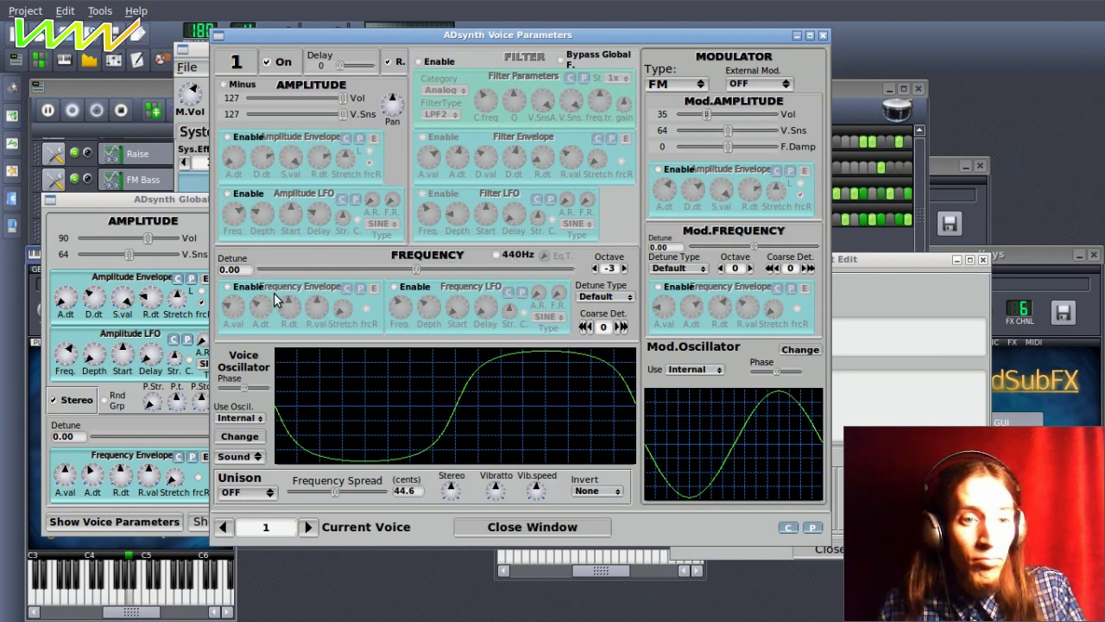
left_click(516, 529)
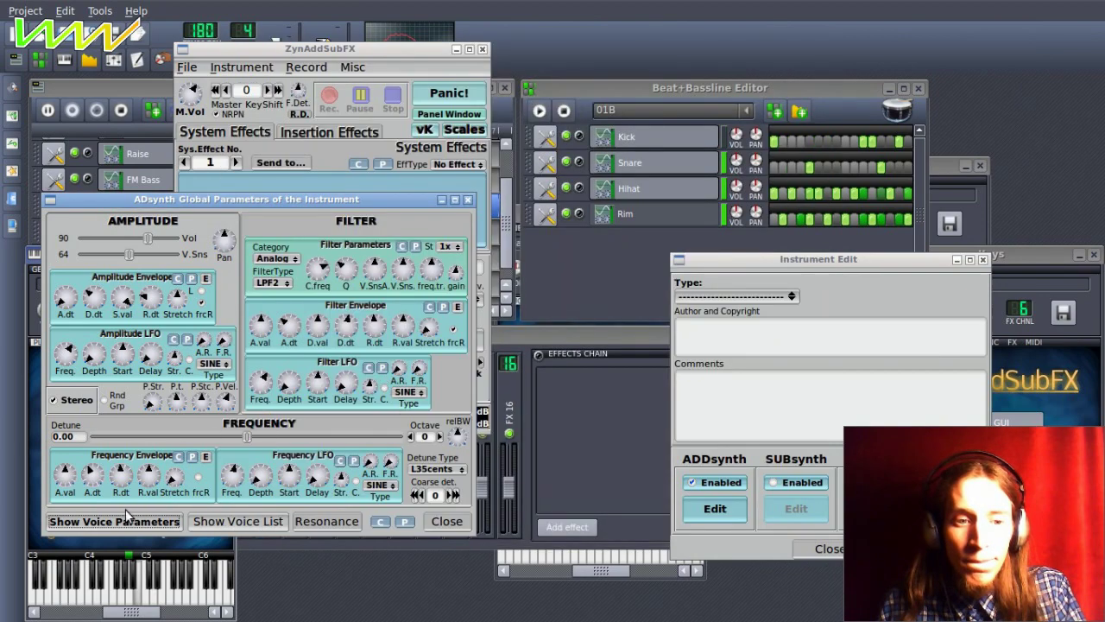
Adjust the release time of the global amplitude envelope and set voice 1's modulator volume to 25.
mouse_move(143, 301)
left_mouse_down()
mouse_move(152, 285)
mouse_move(155, 304)
left_mouse_up()
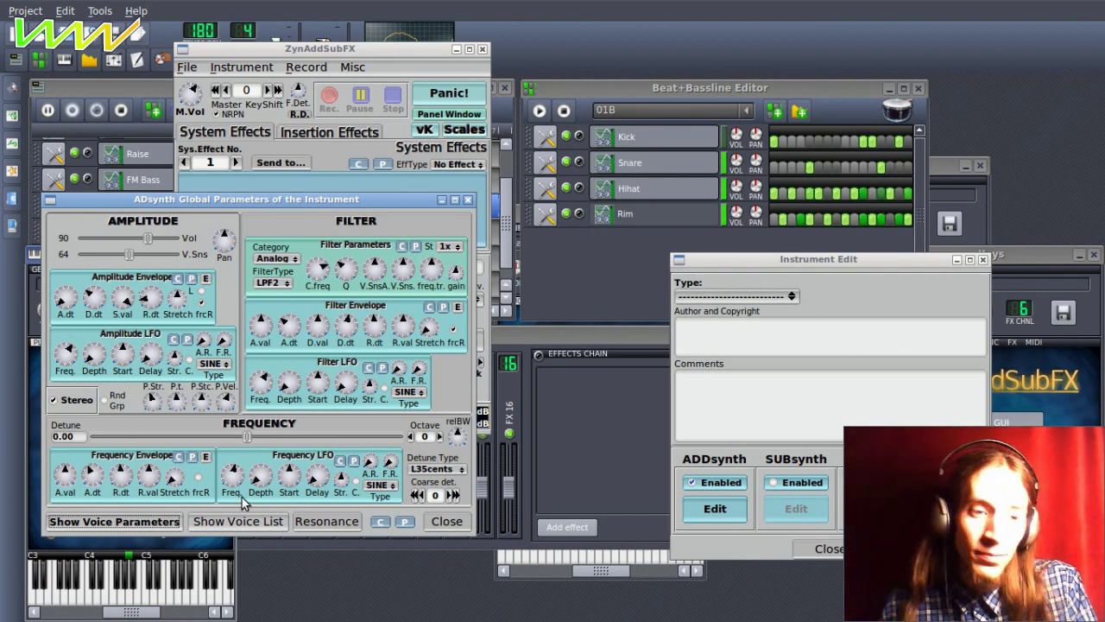
left_click(168, 522)
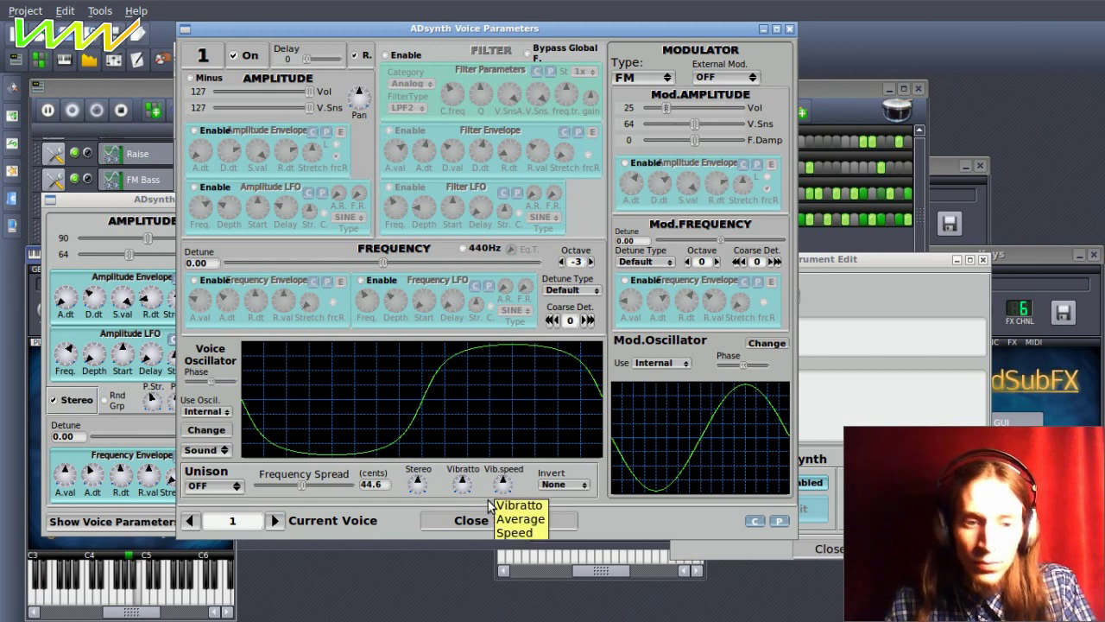
Set voice 1's modulator volume to 28 and close the voice and global ADsynth parameter windows.
left_click_drag(666, 111, 669, 109)
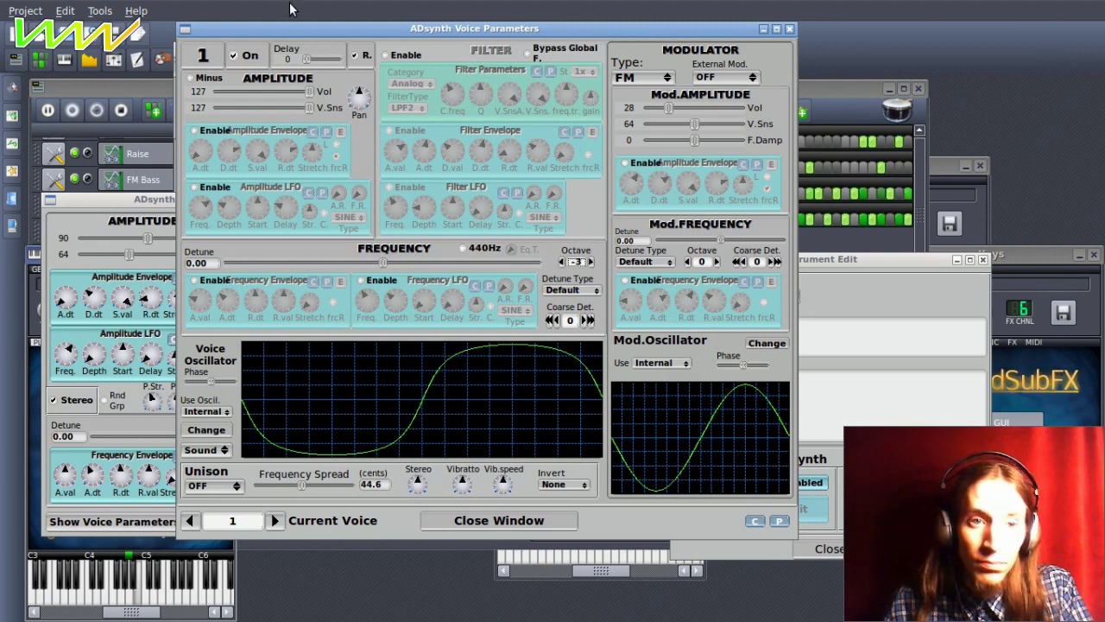
left_click(566, 521)
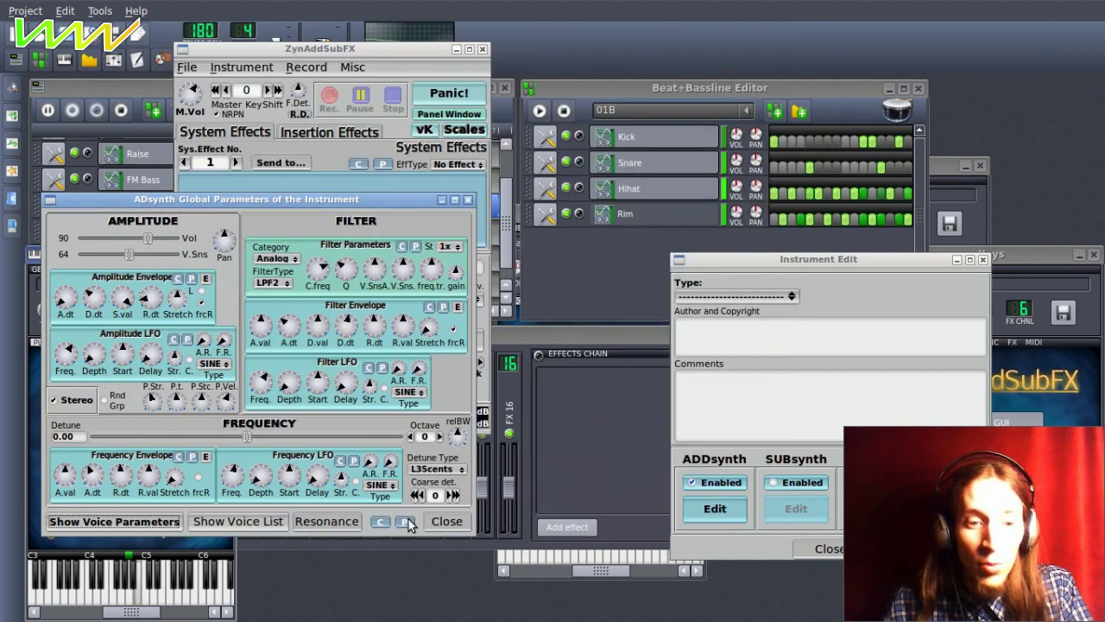
left_click(459, 520)
Set the first insertion effect of the FM Bass synth to Distortion.
left_click(345, 131)
left_click(449, 164)
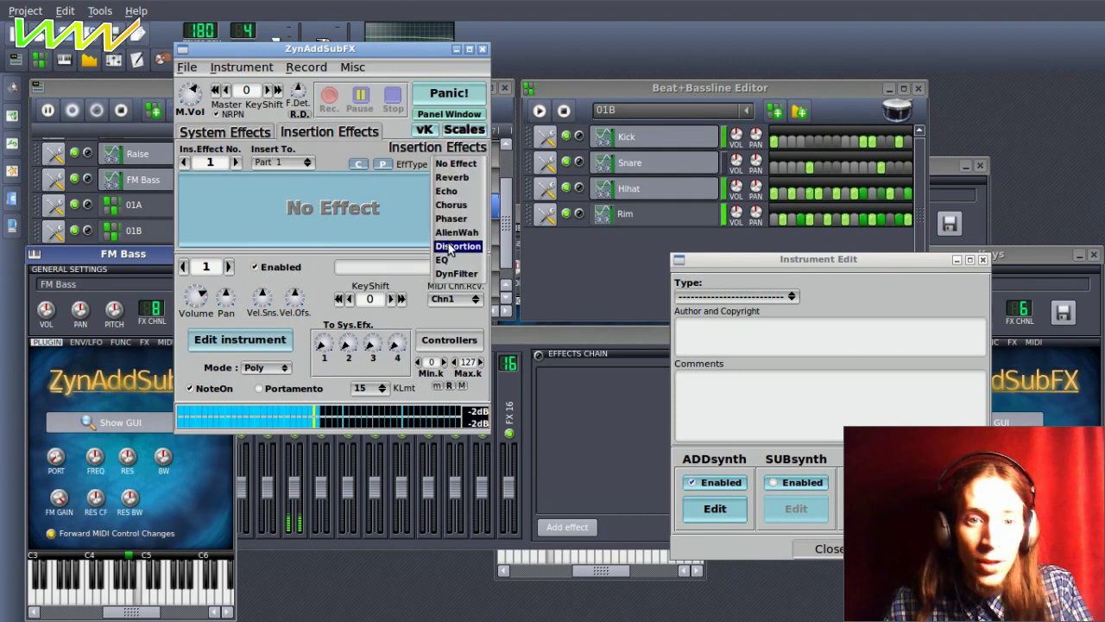
left_click(456, 246)
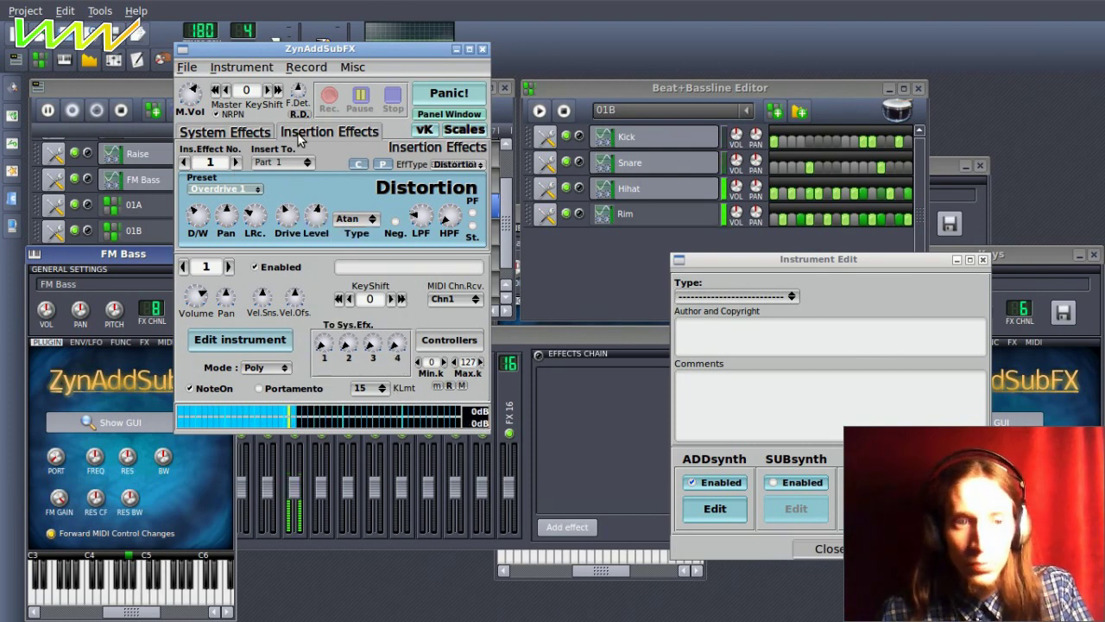
Set the FM Bass part to Mono mode with Portamento on and the key limit off.
left_click(269, 369)
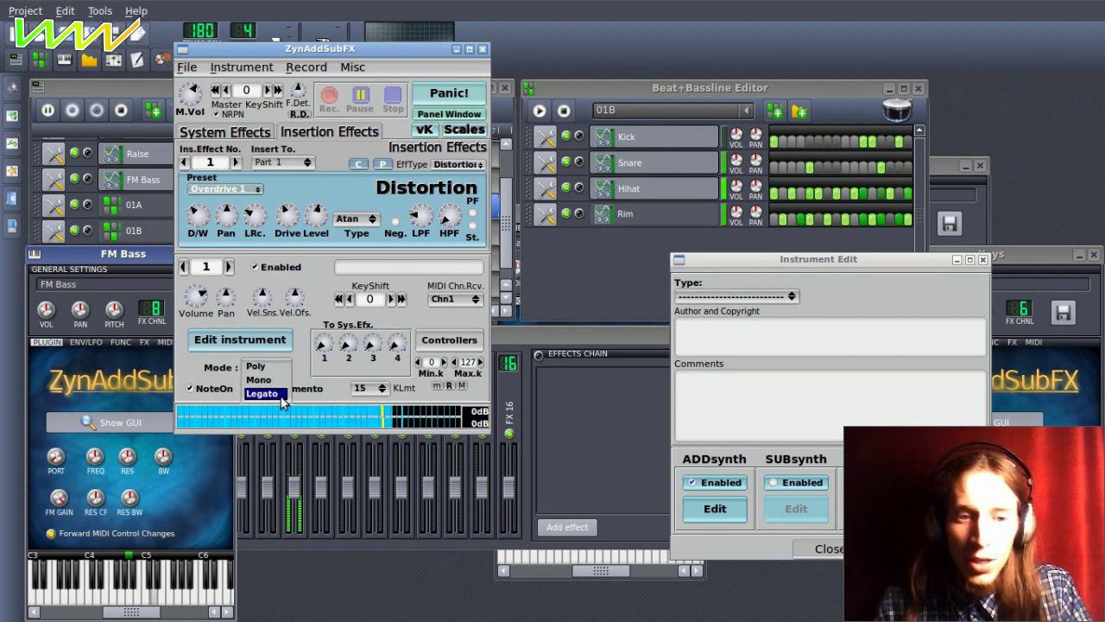
left_click(264, 374)
left_click(361, 389)
left_click(367, 237)
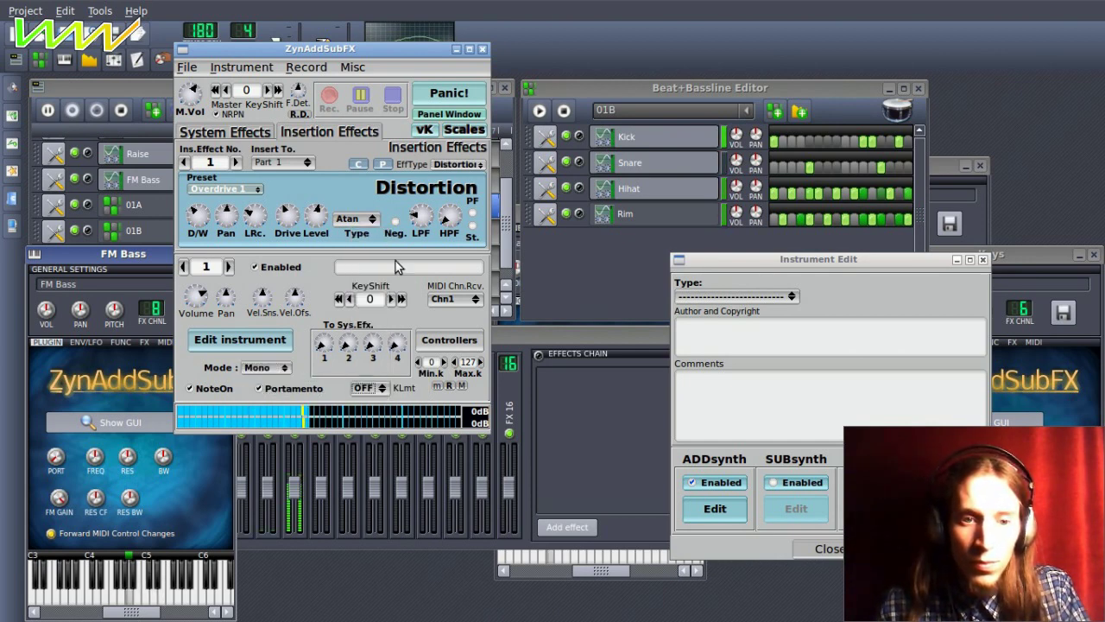
Adjust the FM Bass part's controller settings, and close the controllers and instrument edit windows.
left_click(474, 346)
triple_click(836, 61)
left_click_drag(804, 93, 807, 150)
left_click(868, 131)
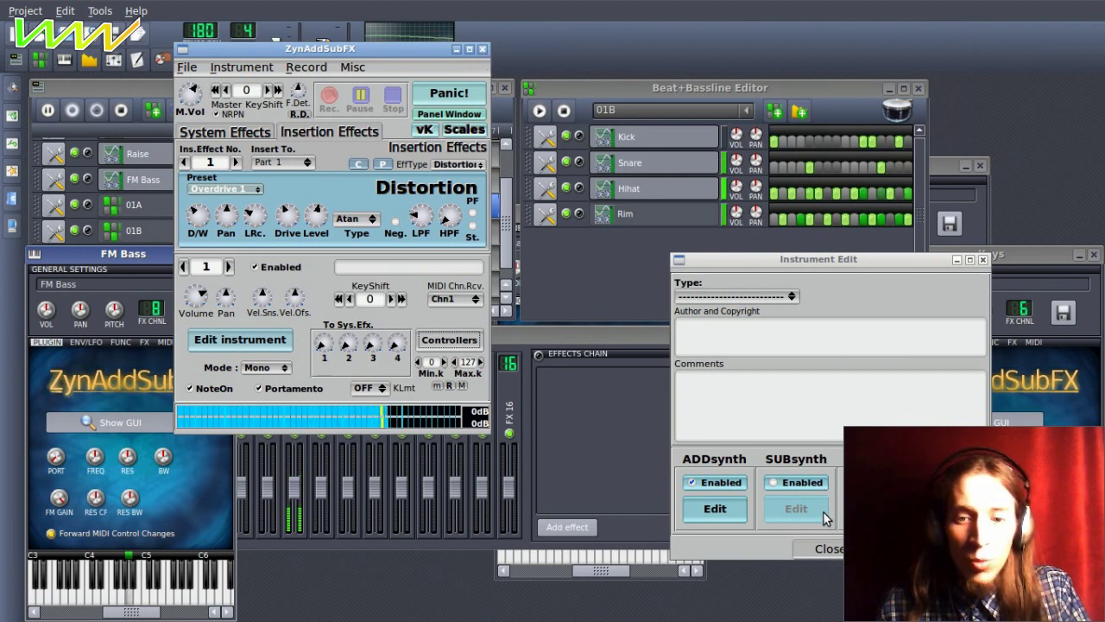
left_click(827, 547)
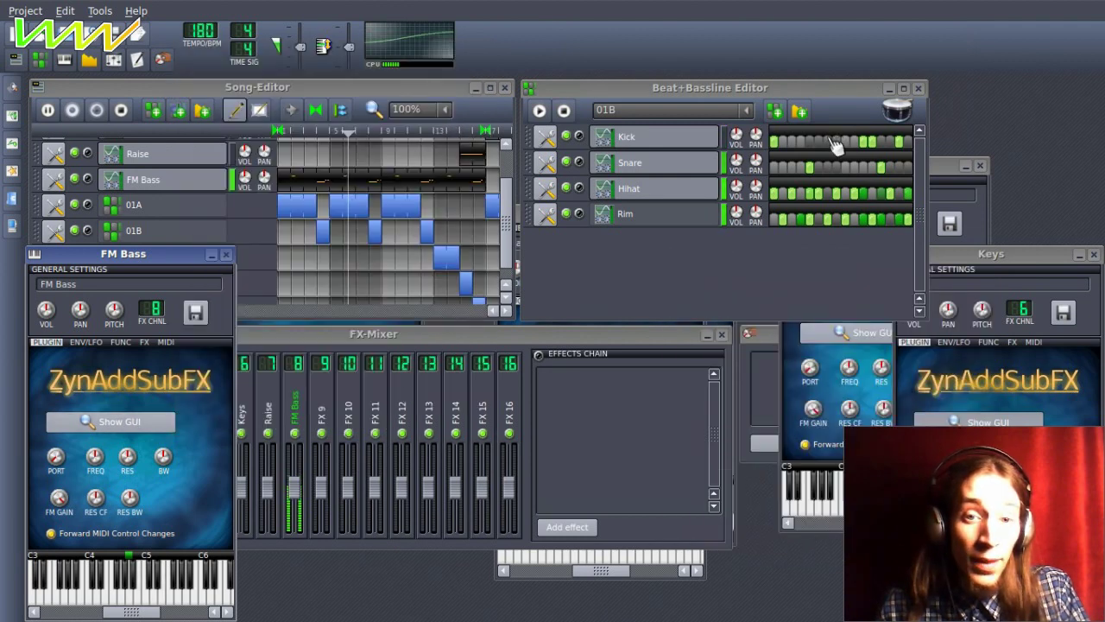
Copy the FM Bass pattern onto the Keys track at bar 9 and play the song from there.
left_click(302, 92)
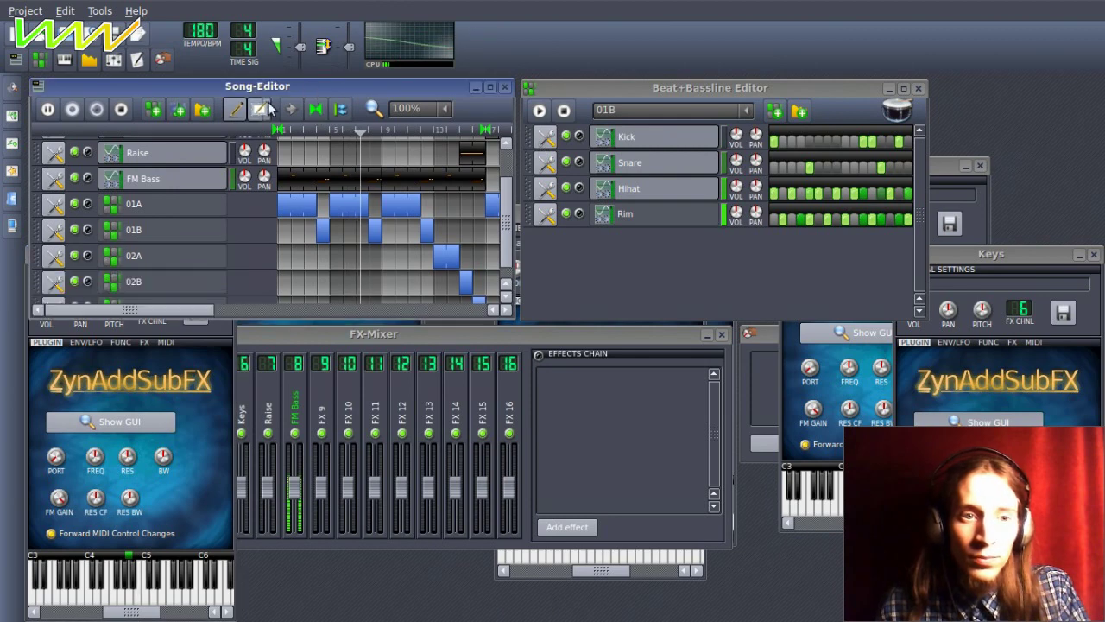
left_click(267, 336)
left_click(292, 151)
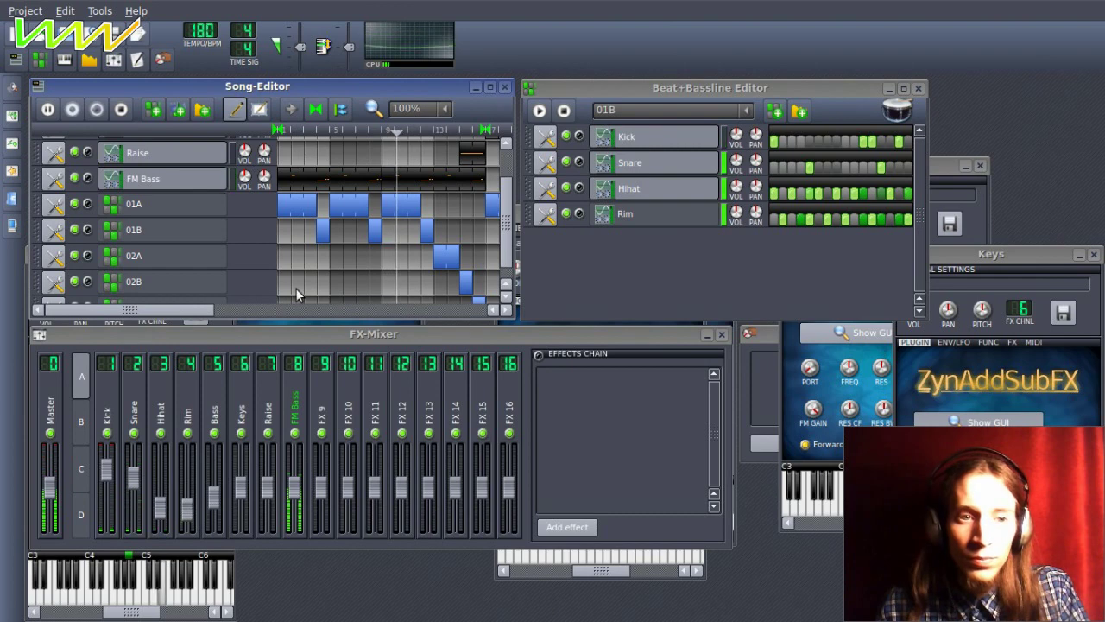
scroll(277, 290, "up", 2)
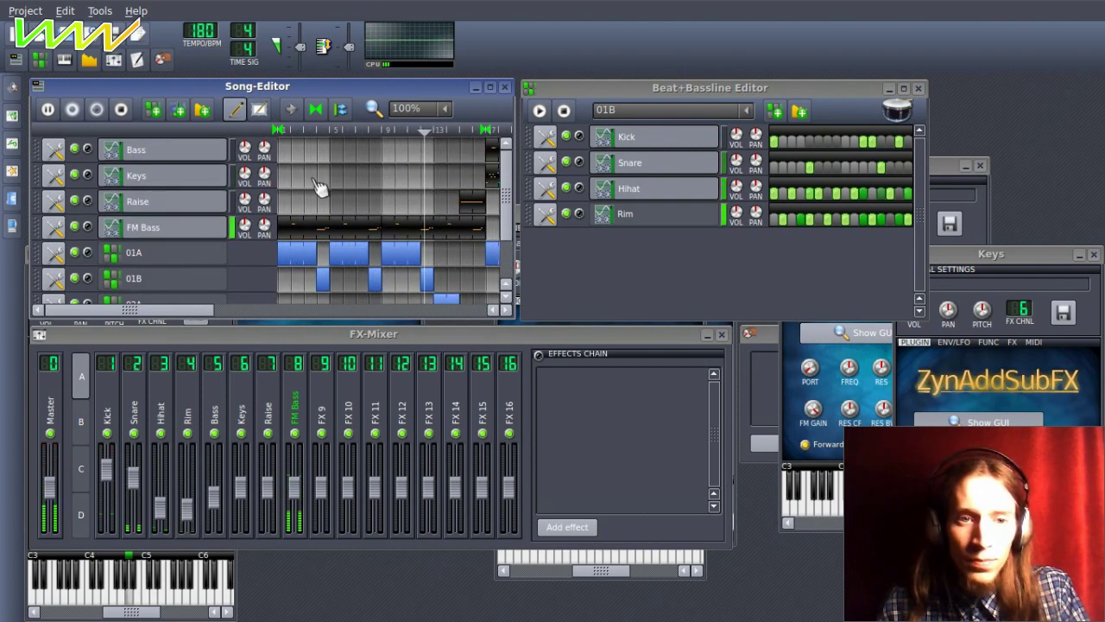
key("space")
left_click_drag(390, 239, 395, 186)
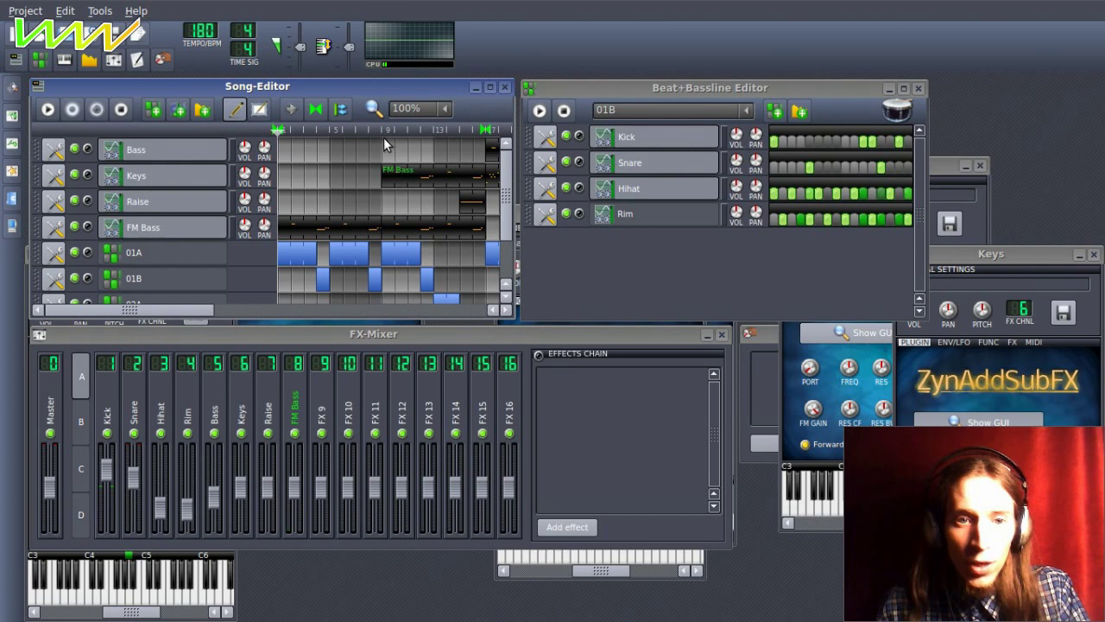
left_click(376, 129)
key("space")
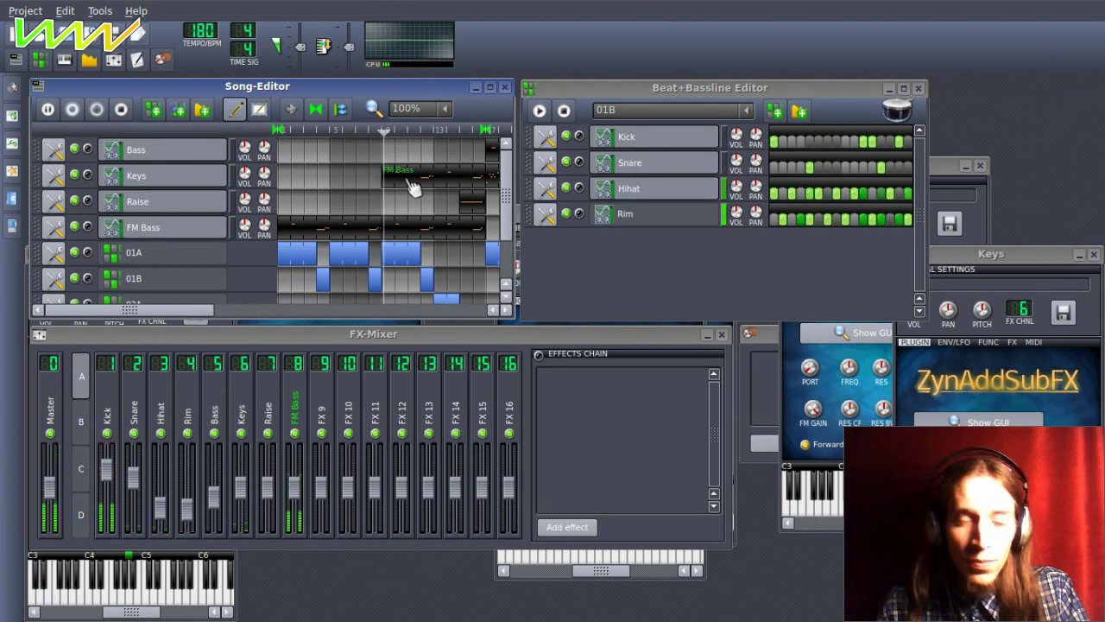
scroll(362, 200, "down", 1, "ctrl")
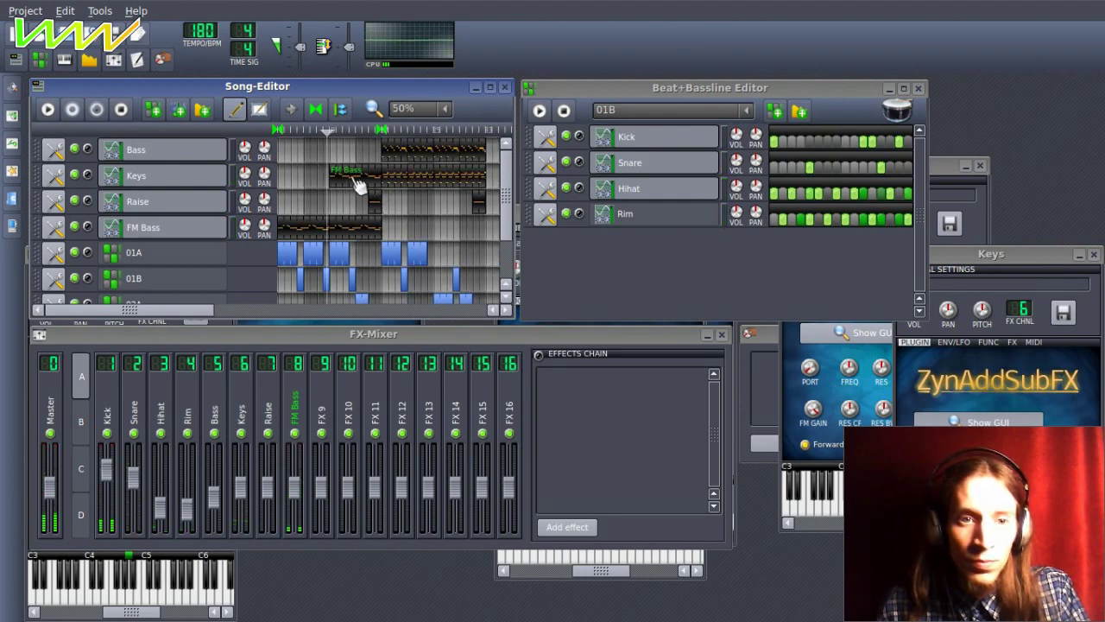
In the copied Keys pattern, raise the first half's last four repeated notes, five short notes and closing two notes by seven semitones.
double_click(356, 185)
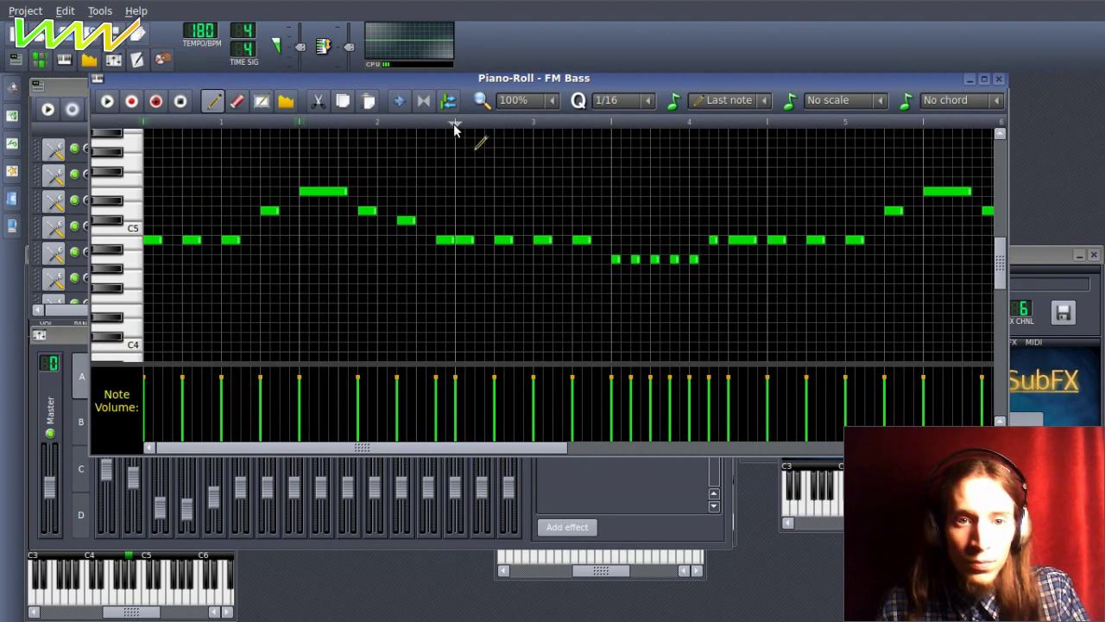
key("space")
left_click_drag(592, 229, 461, 174, "ctrl")
left_click_drag(607, 245, 701, 265, "ctrl")
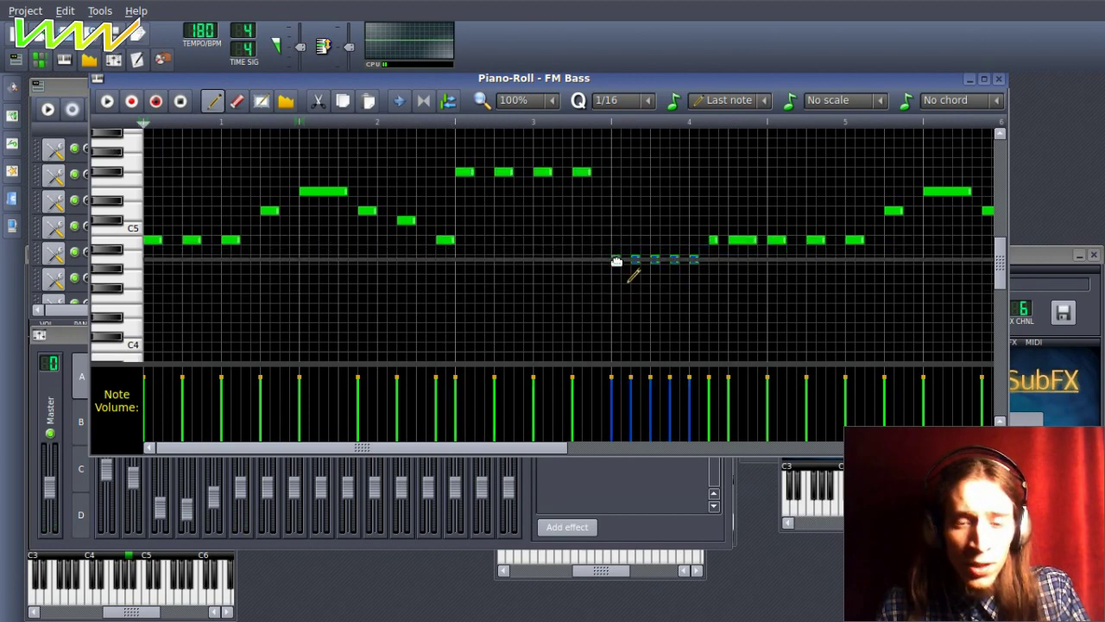
left_click_drag(633, 276, 630, 204)
left_click_drag(666, 239, 749, 178)
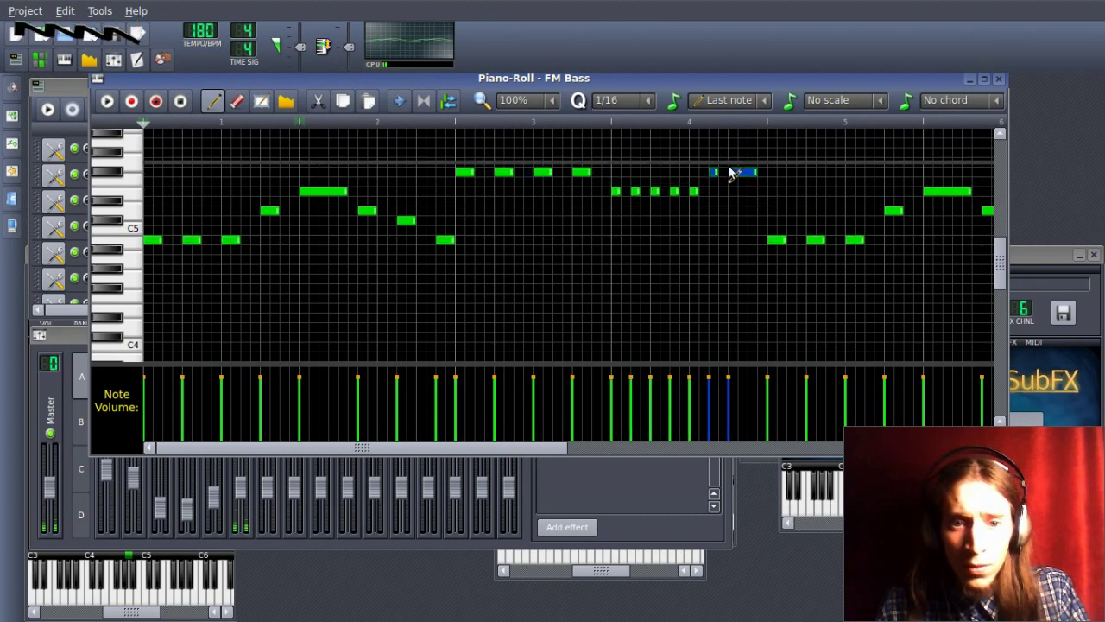
key("space")
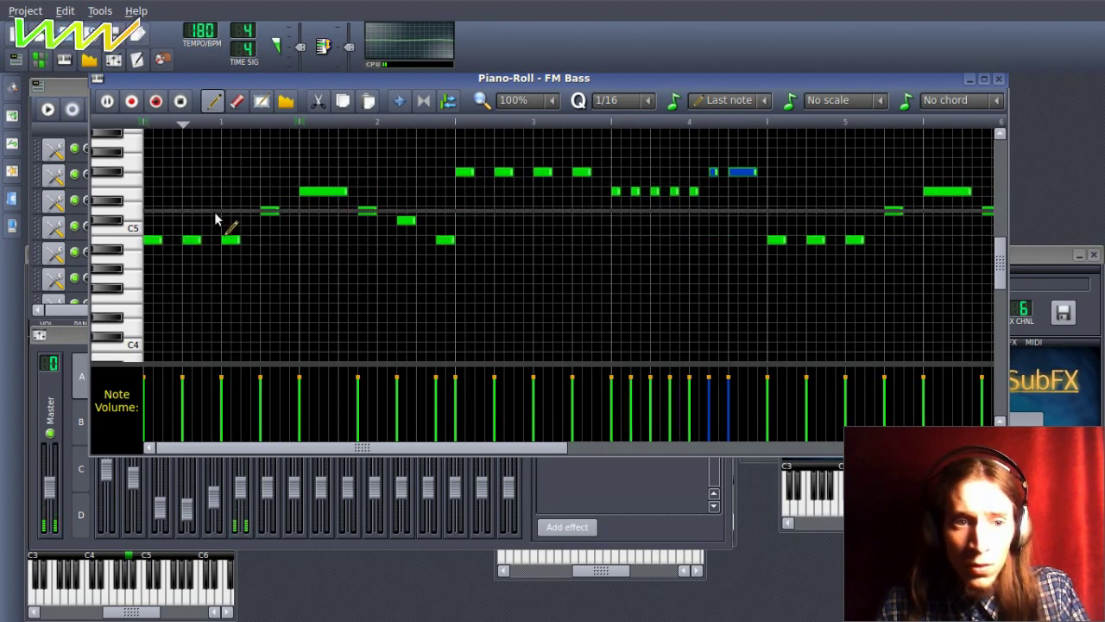
Raise the closing note group in the second half of the Keys pattern by seven semitones and close the piano roll.
scroll(757, 223, "down", 1, "ctrl")
left_click_drag(775, 207, 611, 283)
left_click_drag(613, 240, 616, 174)
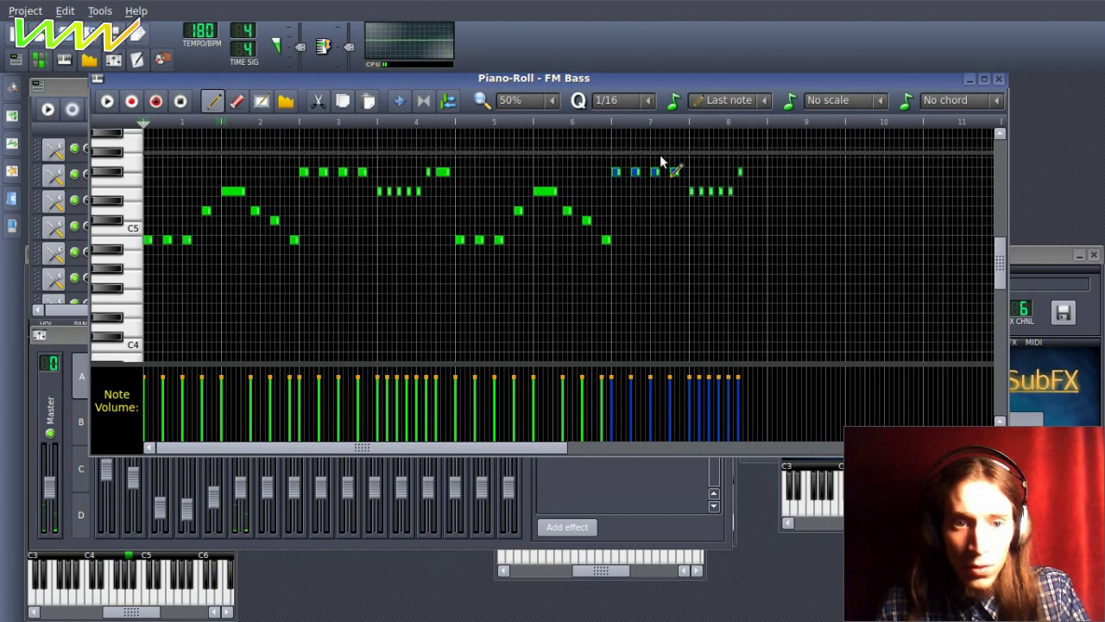
left_click(999, 78)
Play the arrangement from bar 9 and, with looping off, across the transition into the section at bar 17.
key("space")
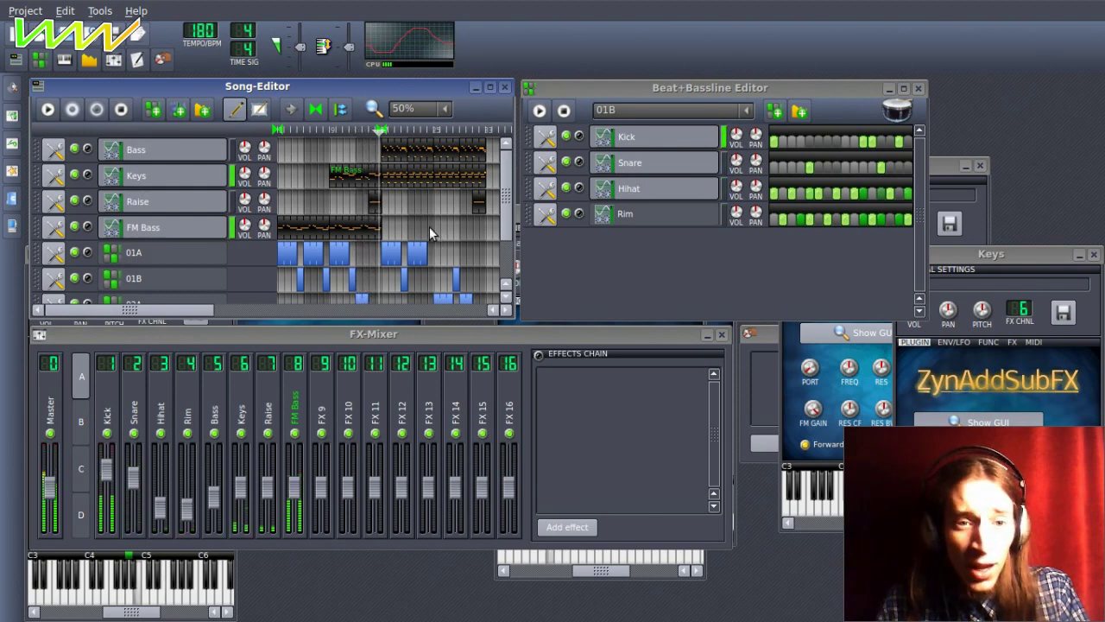
left_click(328, 128)
left_click(324, 129)
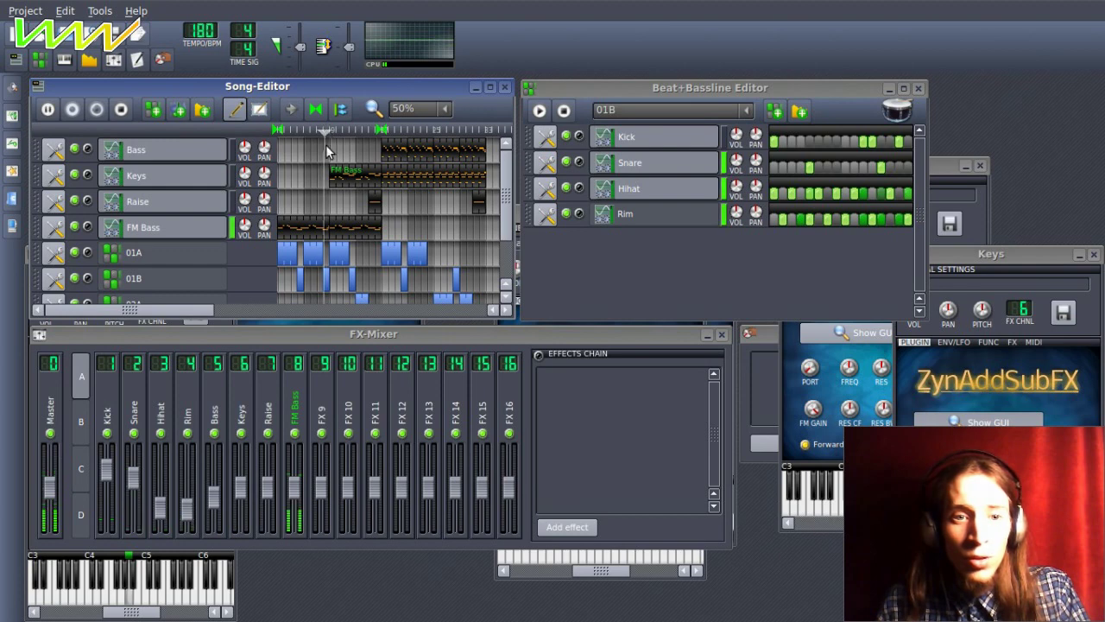
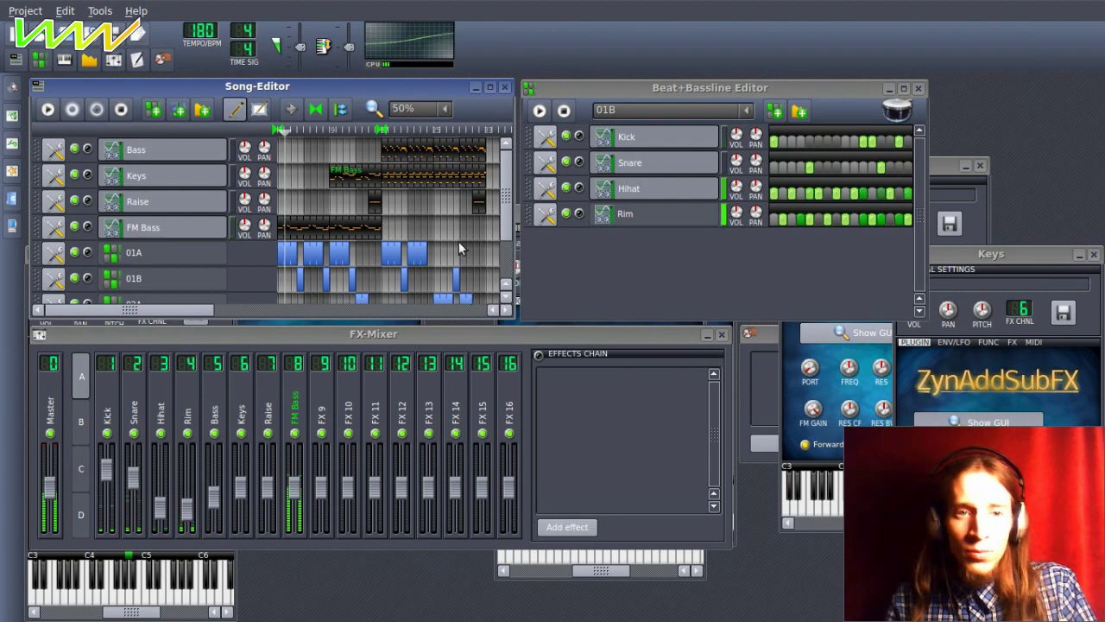
left_click(372, 131)
key("space")
scroll(419, 212, "up", 1)
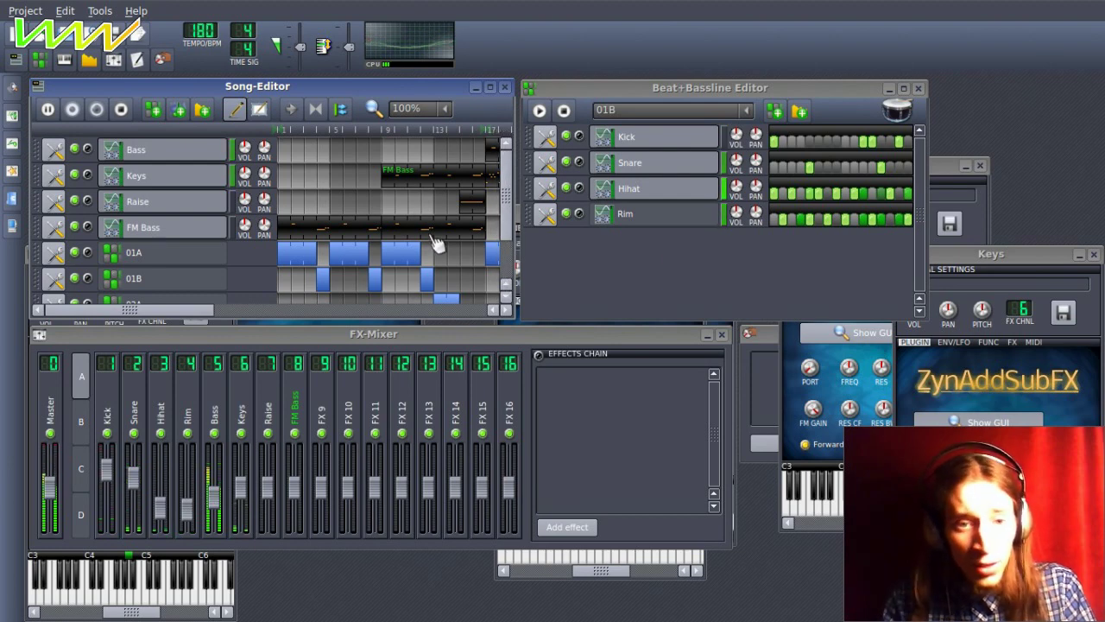
scroll(276, 197, "down", 1)
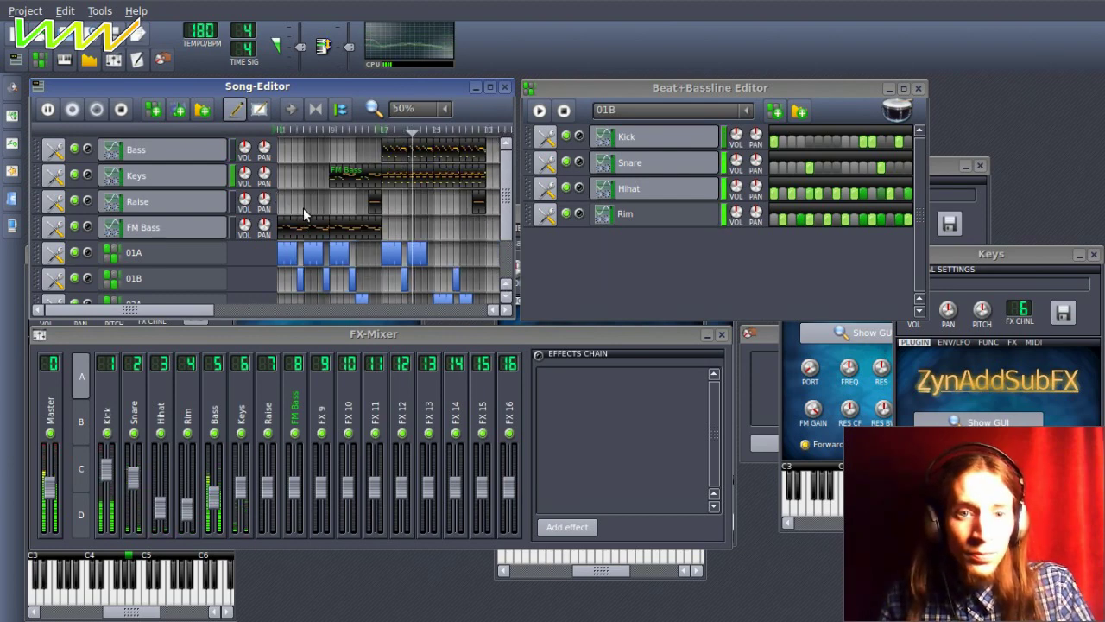
key("space")
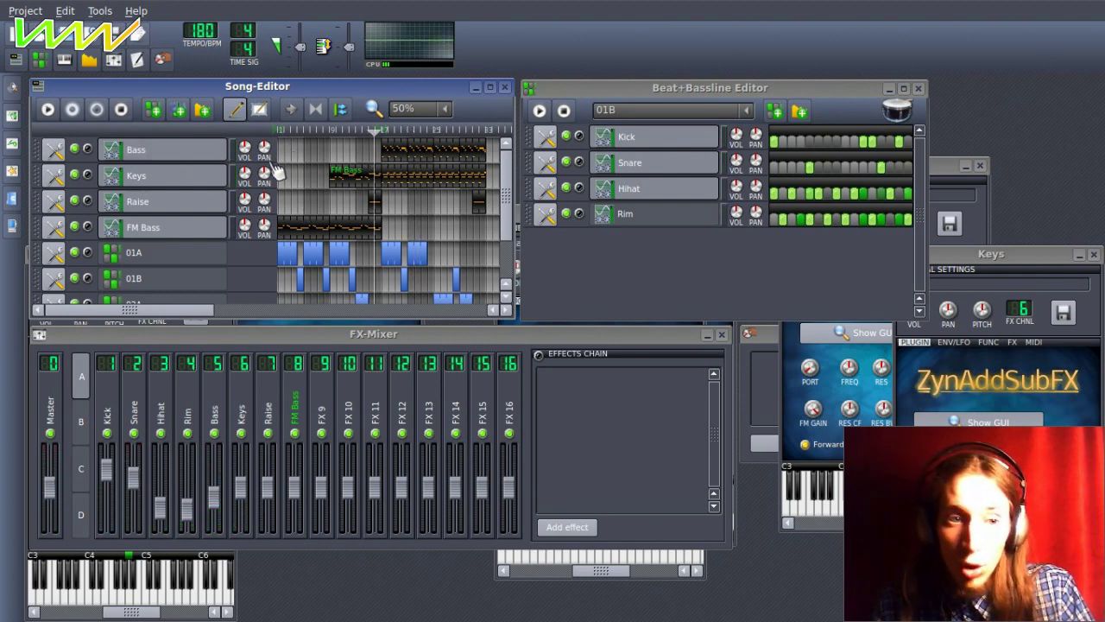
key("space")
Set the Bass instrument's base note to A5 and close its window.
left_click(207, 151)
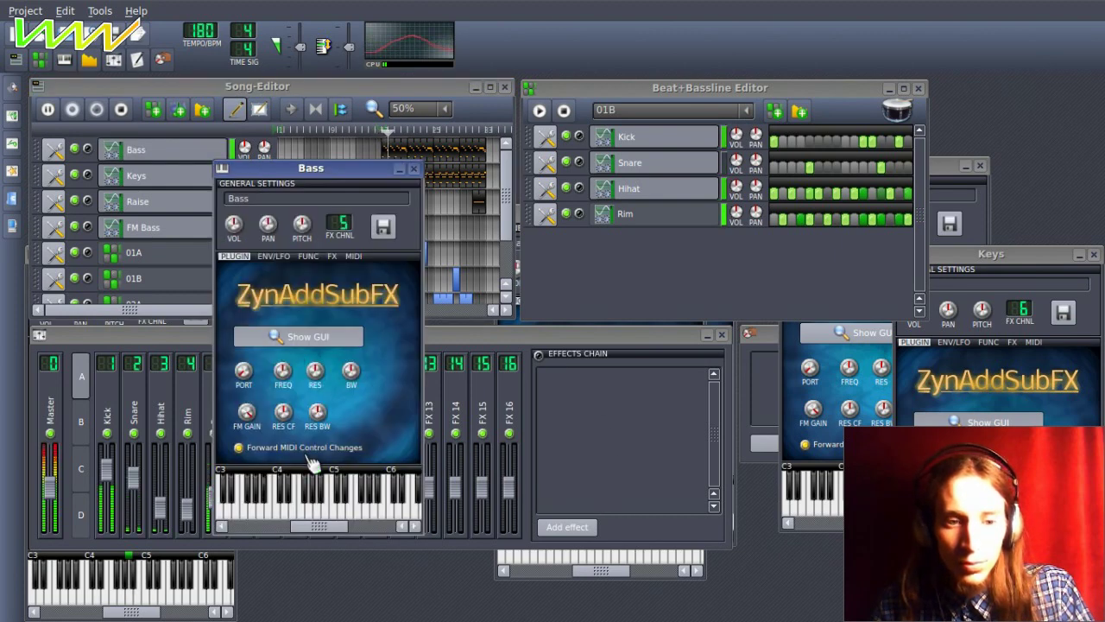
left_click(373, 469)
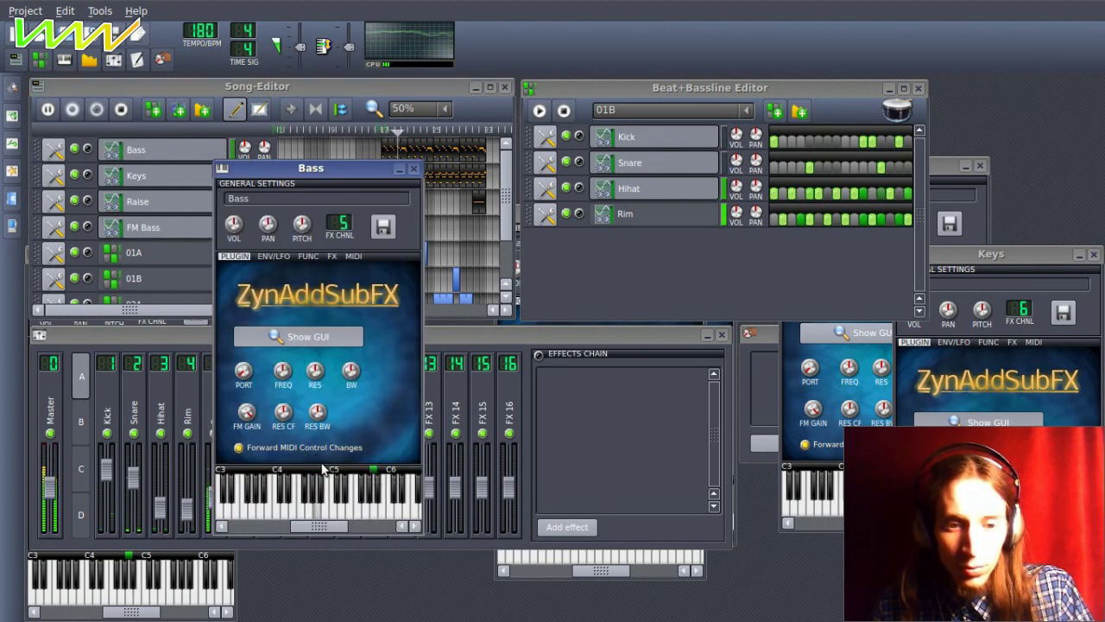
left_click(414, 168)
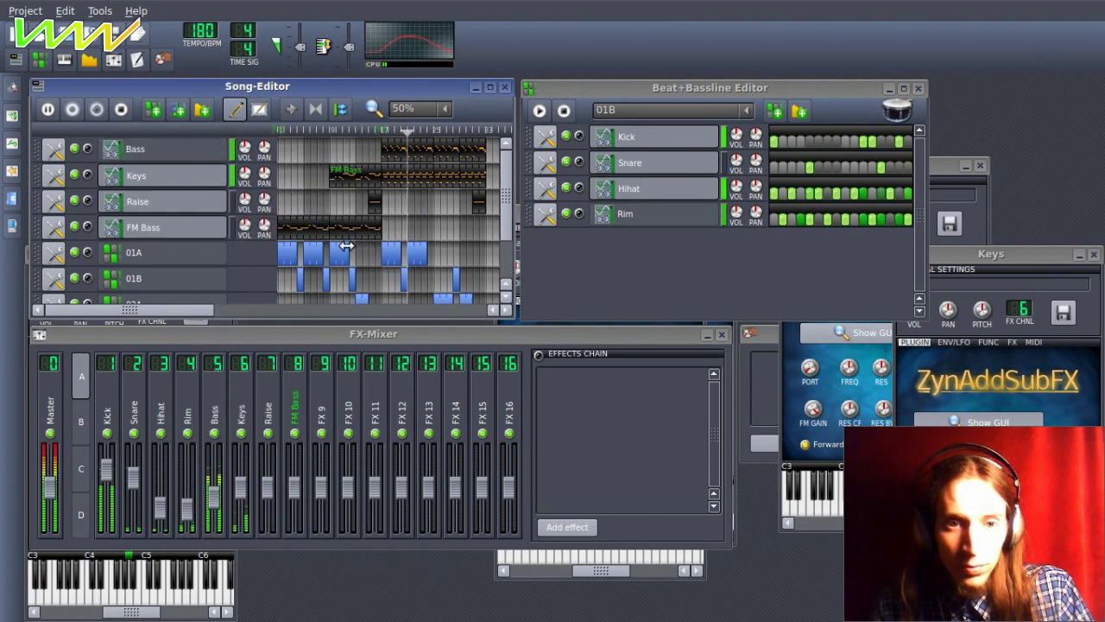
Copy the first Bass pattern onto the FM Bass track at bar 17 and play it.
scroll(353, 241, "up", 1)
key("space")
left_click_drag(157, 310, 275, 319)
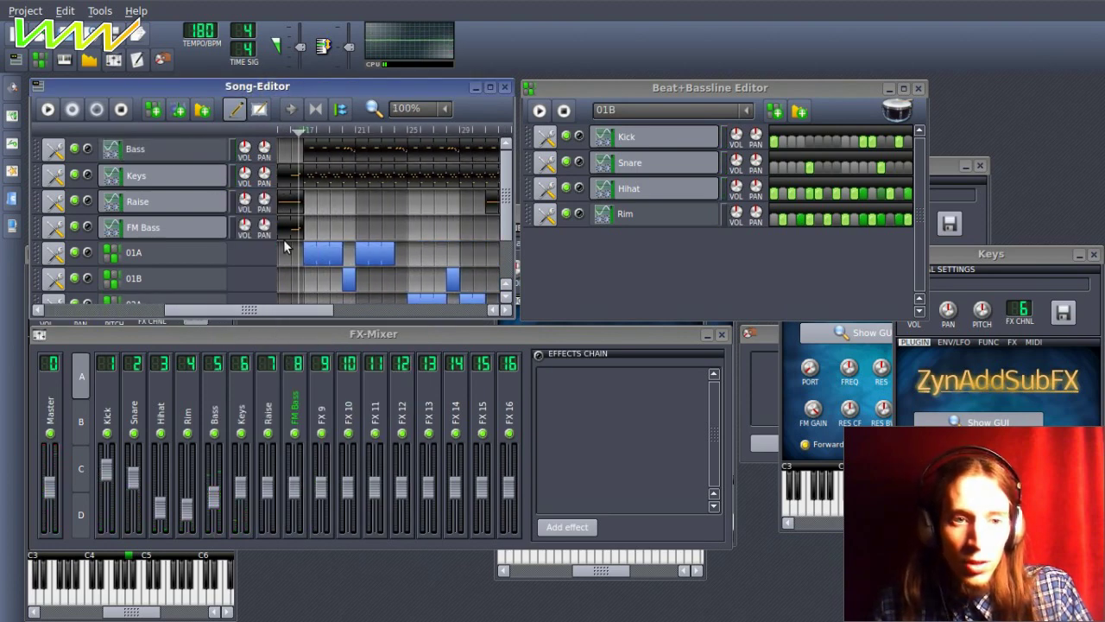
left_click_drag(345, 149, 314, 223)
key("space")
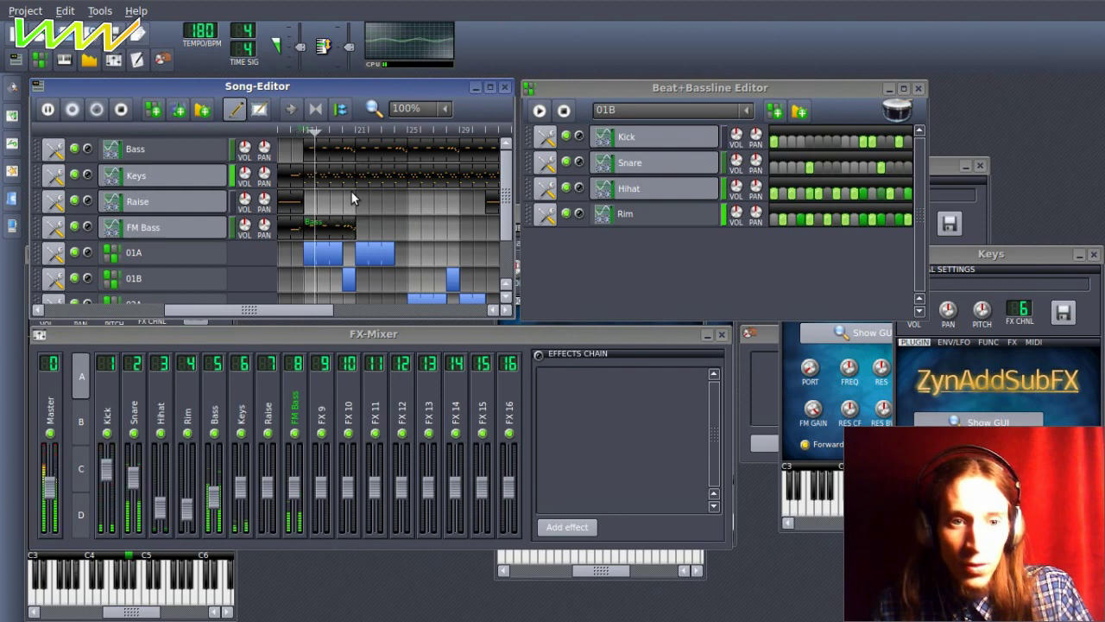
Compare the FM Bass and Bass tracks in solo, and copy the following Bass patterns onto the FM Bass track through bar 29.
left_click(87, 227)
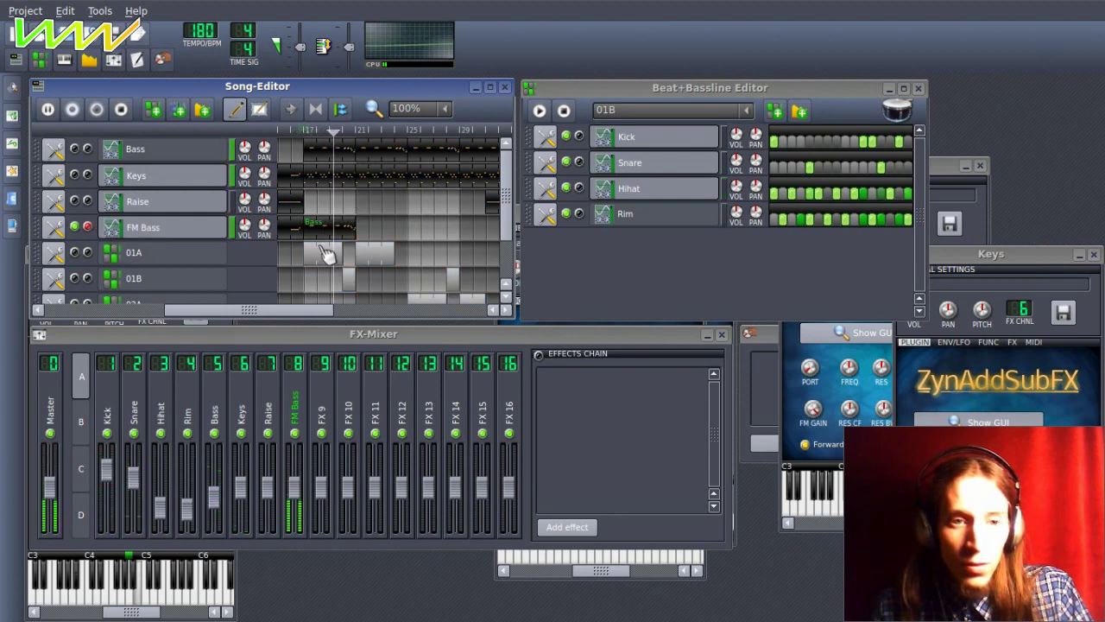
left_click(87, 149)
left_click(87, 148)
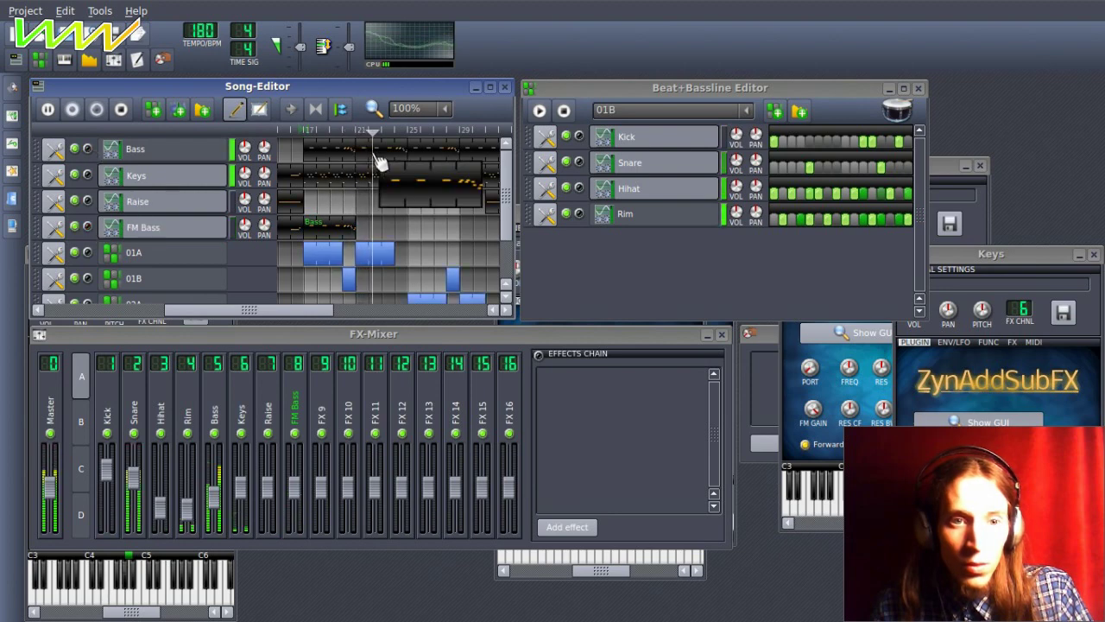
left_click_drag(412, 167, 471, 223)
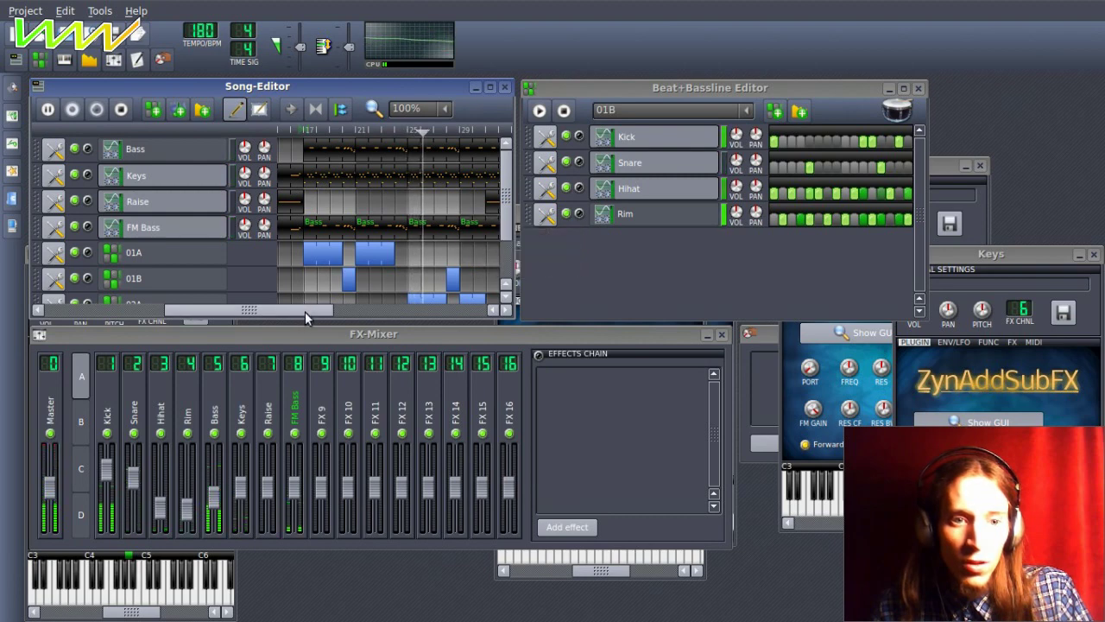
Add the Fast Lookahead limiter effect to the Master mixer channel.
left_click(54, 416)
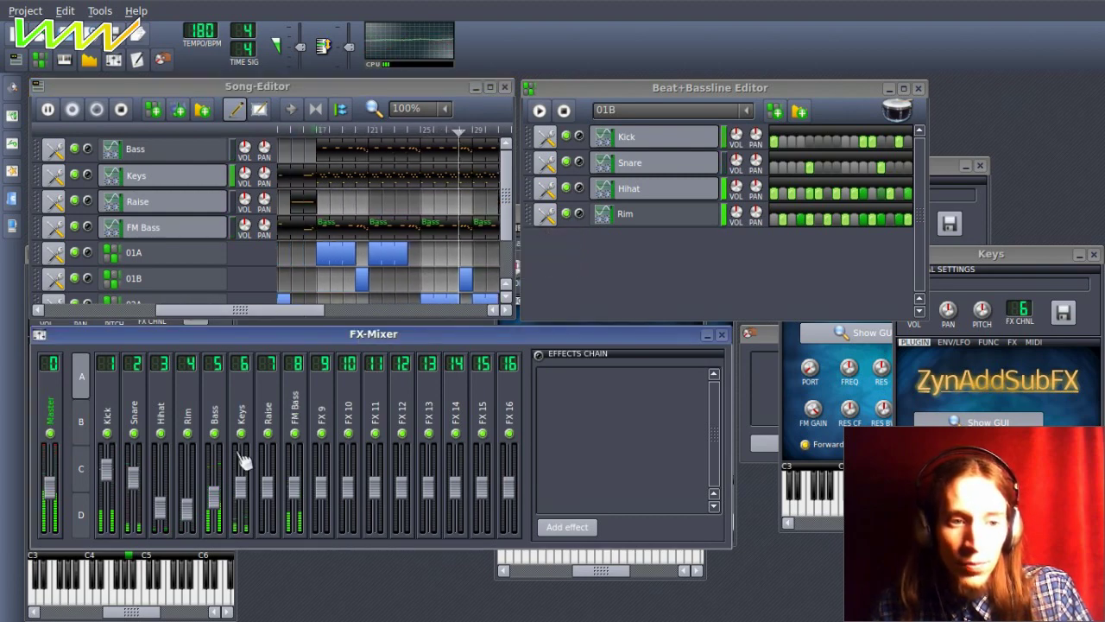
left_click(545, 528)
type("fast")
key("Return")
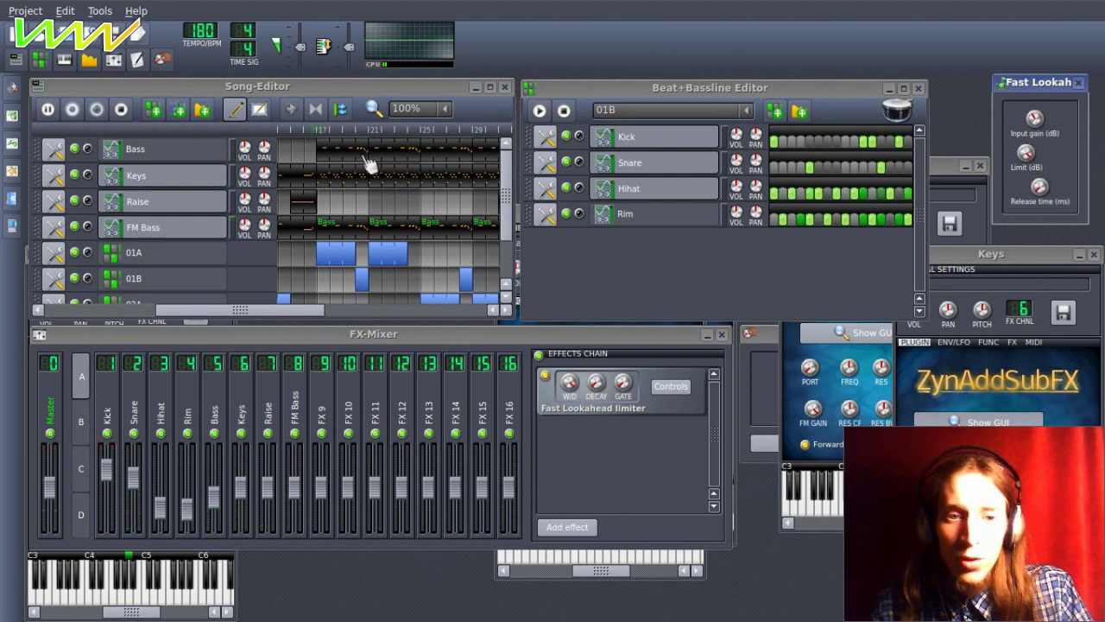
Play the song from bar 17 and lower the Bass and FM Bass channel volumes in the mixer.
left_click(126, 114)
left_click(48, 110)
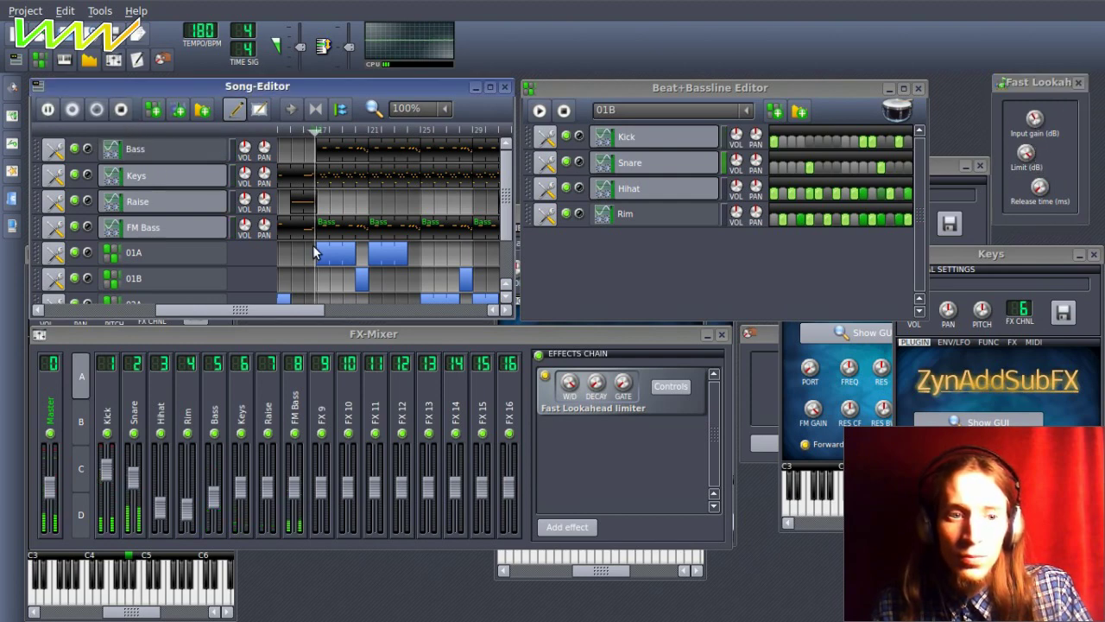
scroll(312, 245, "down", 3)
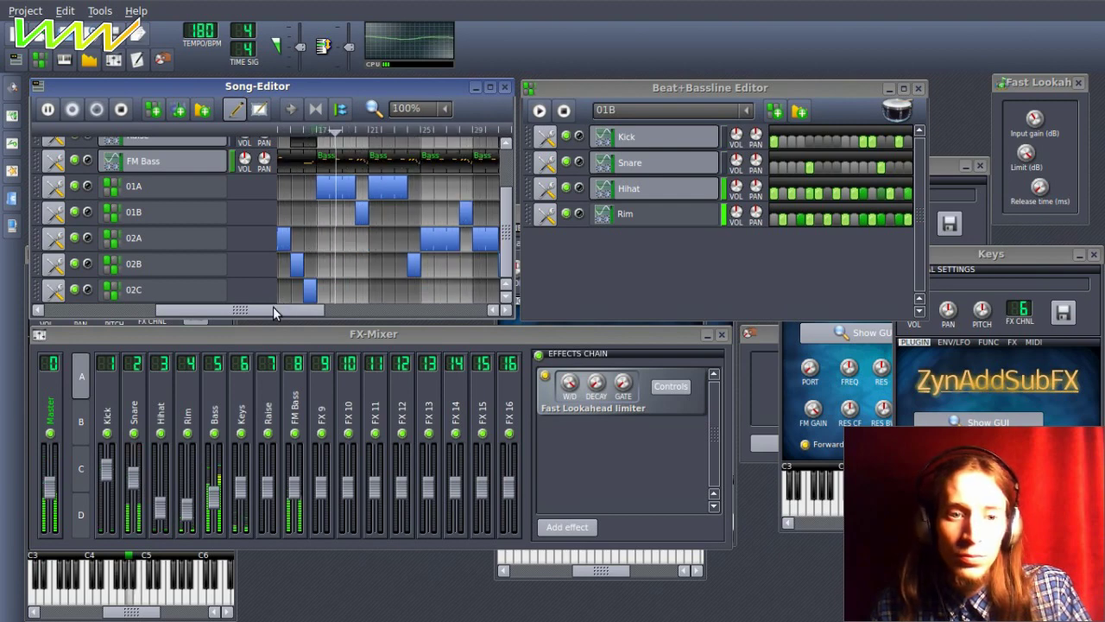
left_click_drag(273, 308, 145, 308)
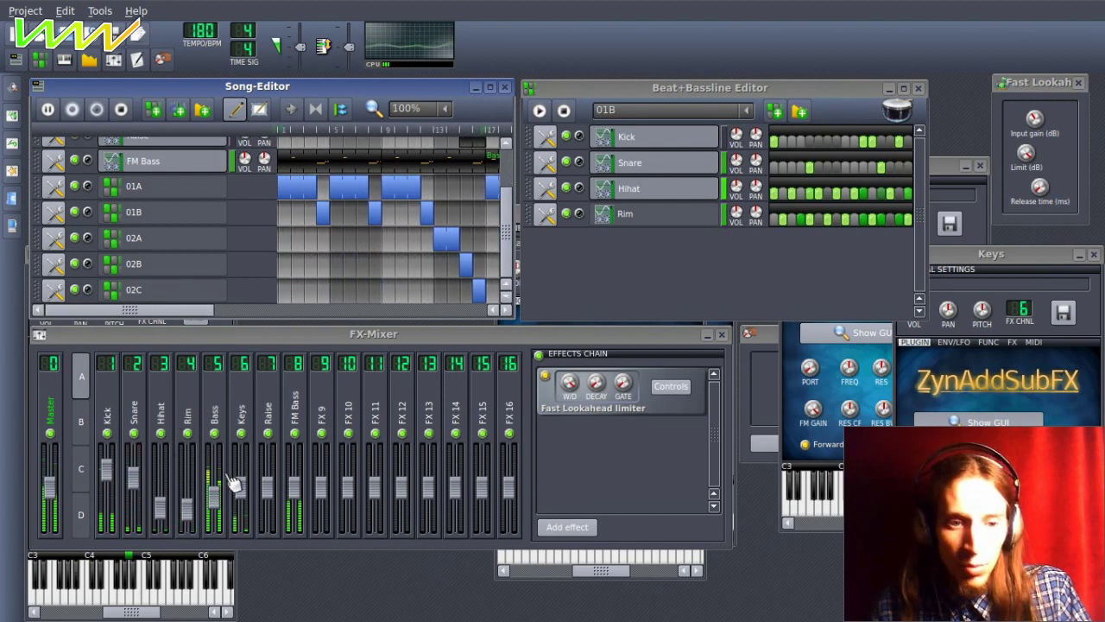
left_click_drag(214, 495, 215, 513)
left_click_drag(294, 488, 297, 506)
left_click_drag(215, 513, 226, 505)
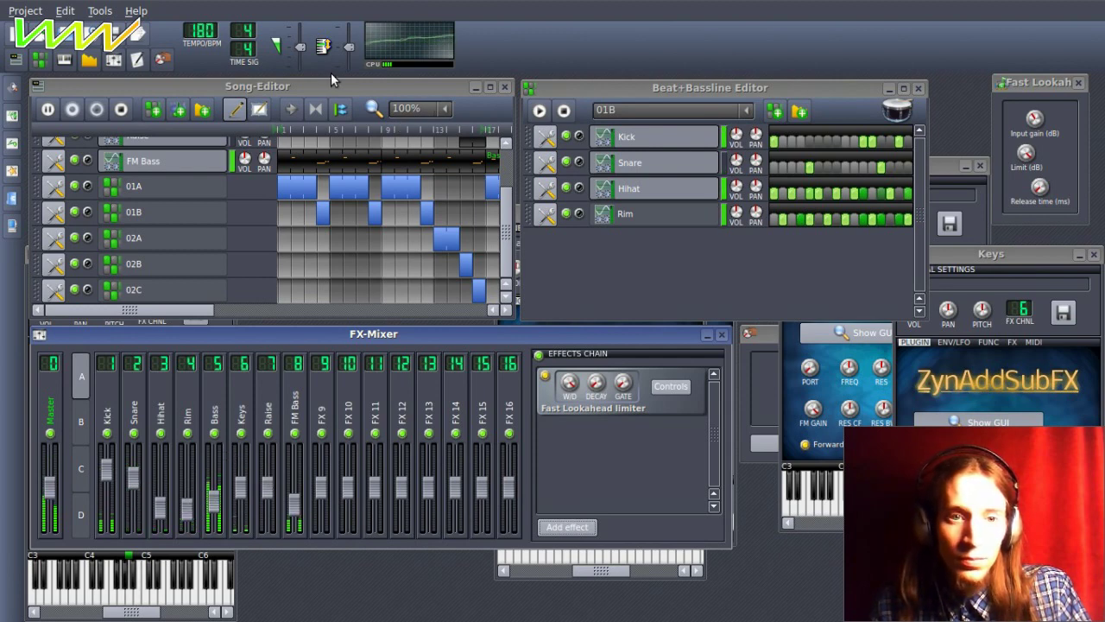
Enable looping over the whole arrangement, from bar 1 to the start of bar 33, and play it from the beginning.
left_click(489, 87)
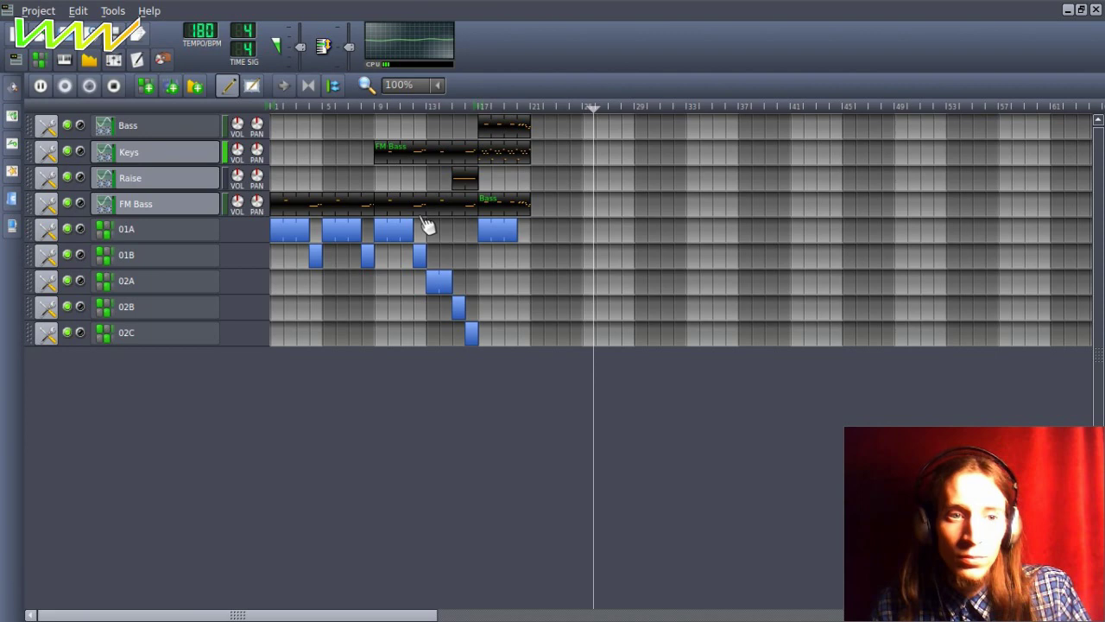
left_click(562, 162)
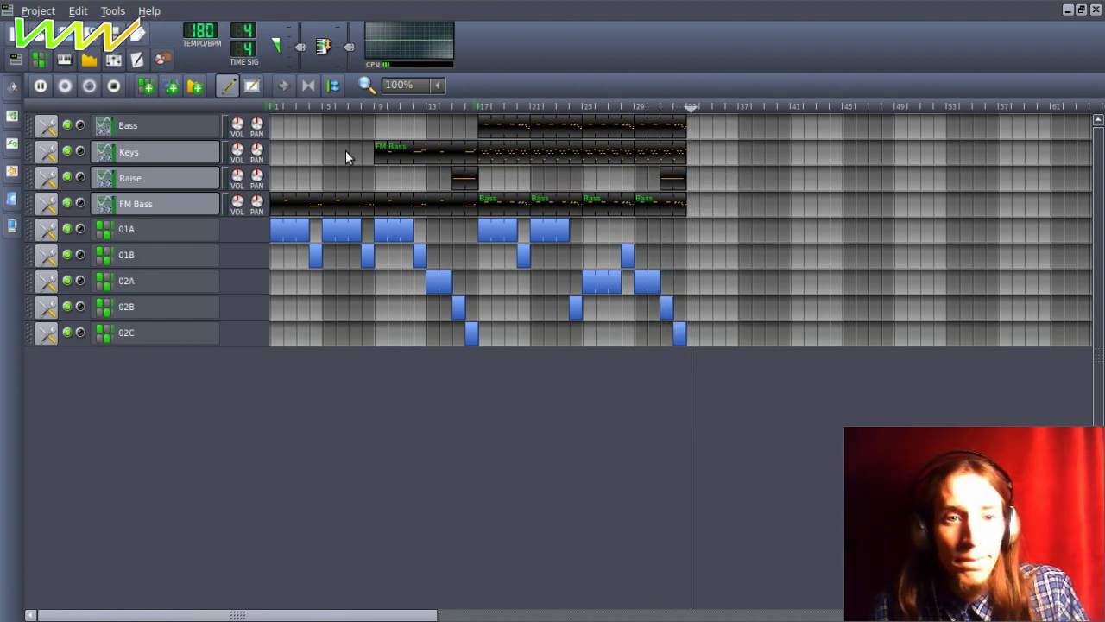
key("space")
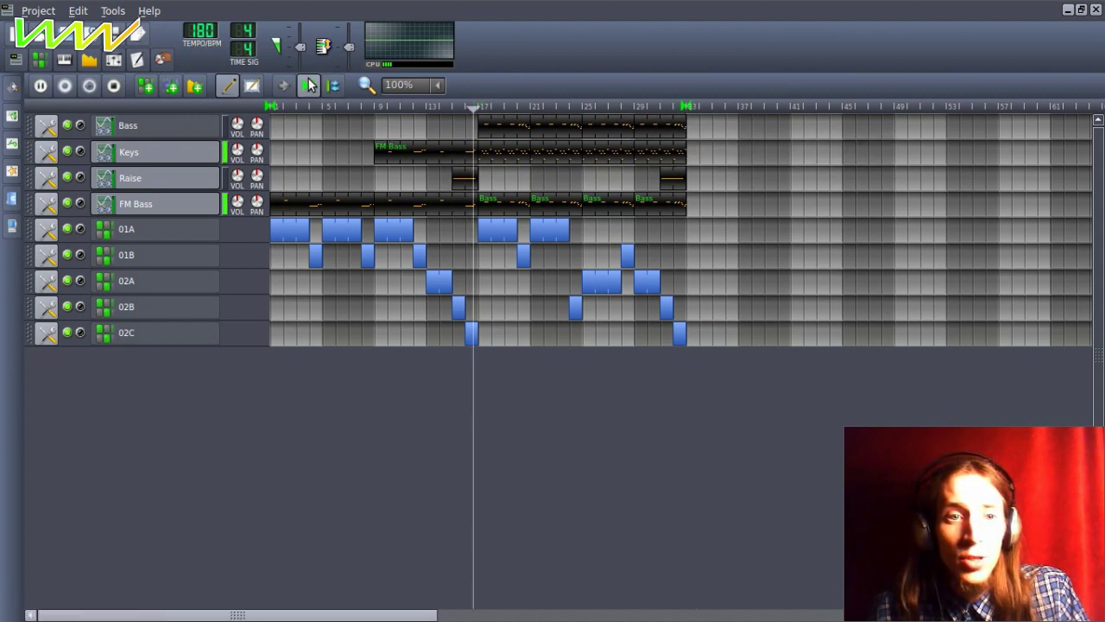
left_click(272, 104)
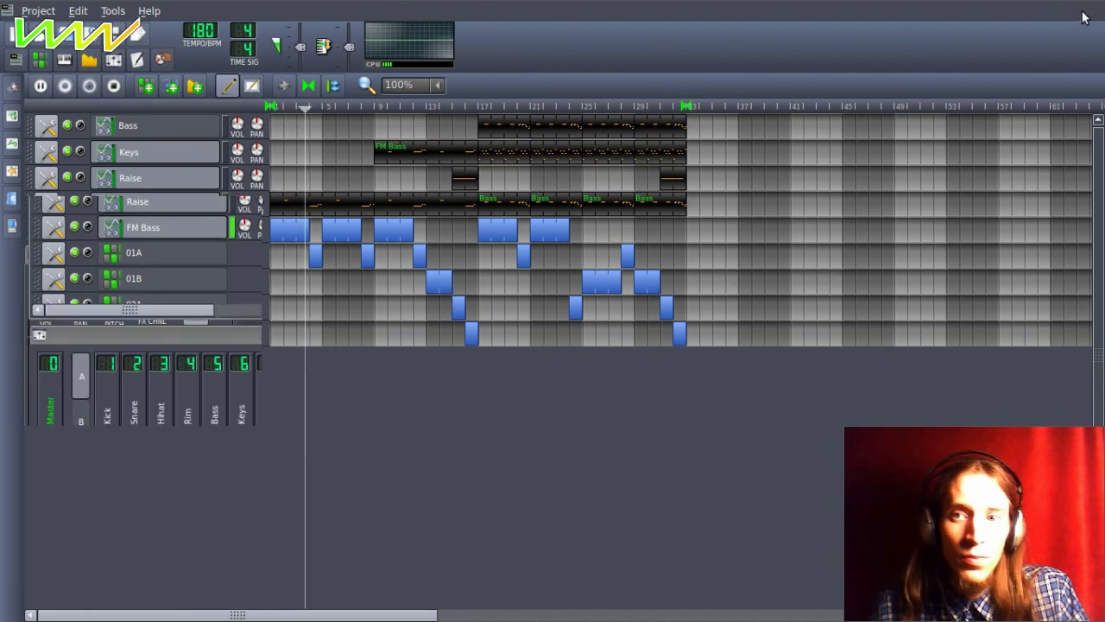
left_click(1082, 11)
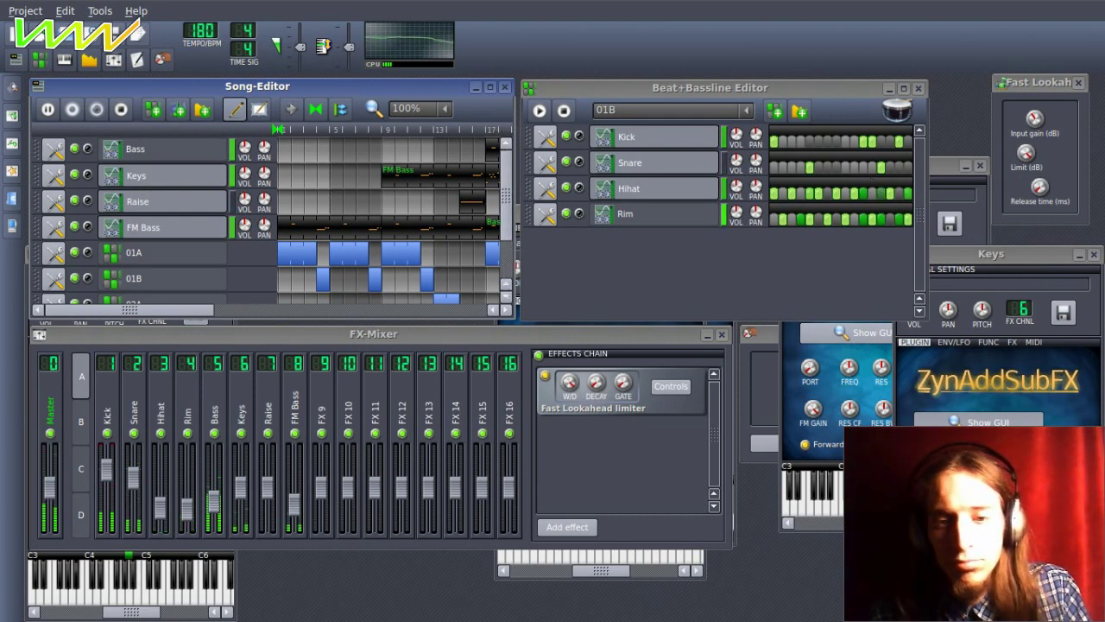
Mute the Keys patterns at bars 17 and 21 during playback, listen to the following section, and stop the song.
left_click_drag(181, 314, 337, 314)
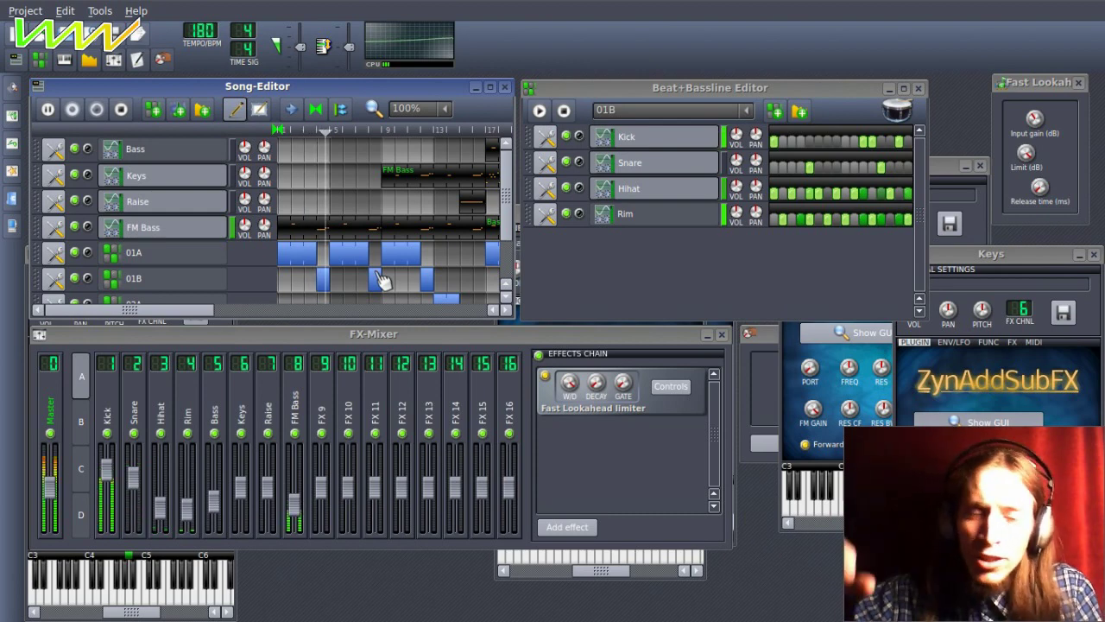
scroll(363, 246, "down", 3)
scroll(346, 203, "up", 3)
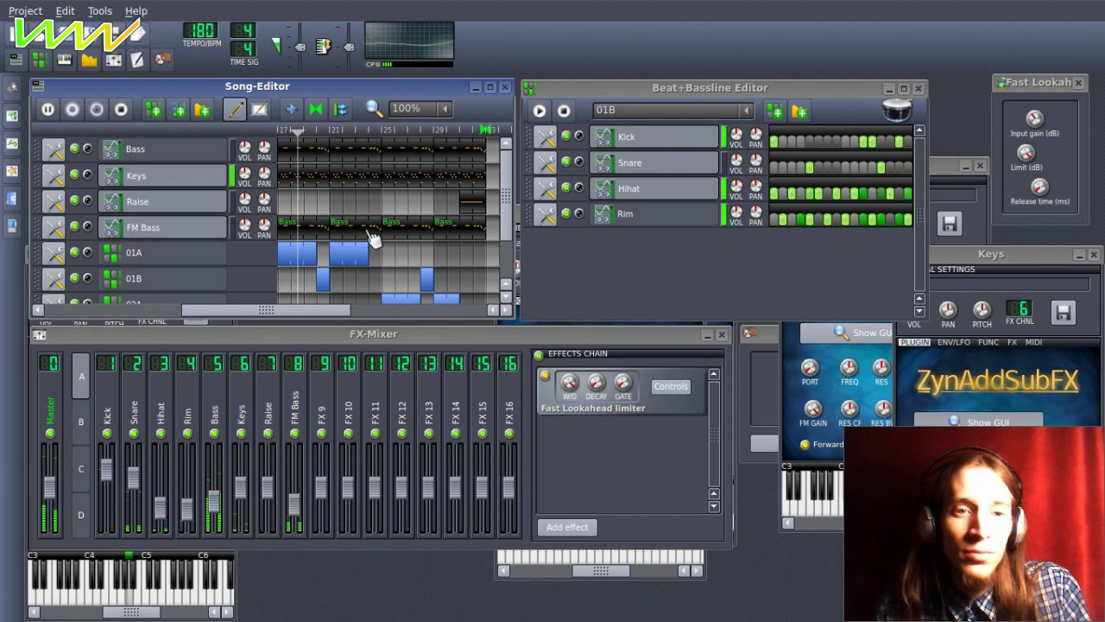
middle_click(316, 183)
middle_click(338, 177)
mouse_move(330, 312)
left_mouse_down()
mouse_move(341, 315)
mouse_move(208, 318)
mouse_move(314, 309)
left_mouse_up()
scroll(369, 297, "down", 1)
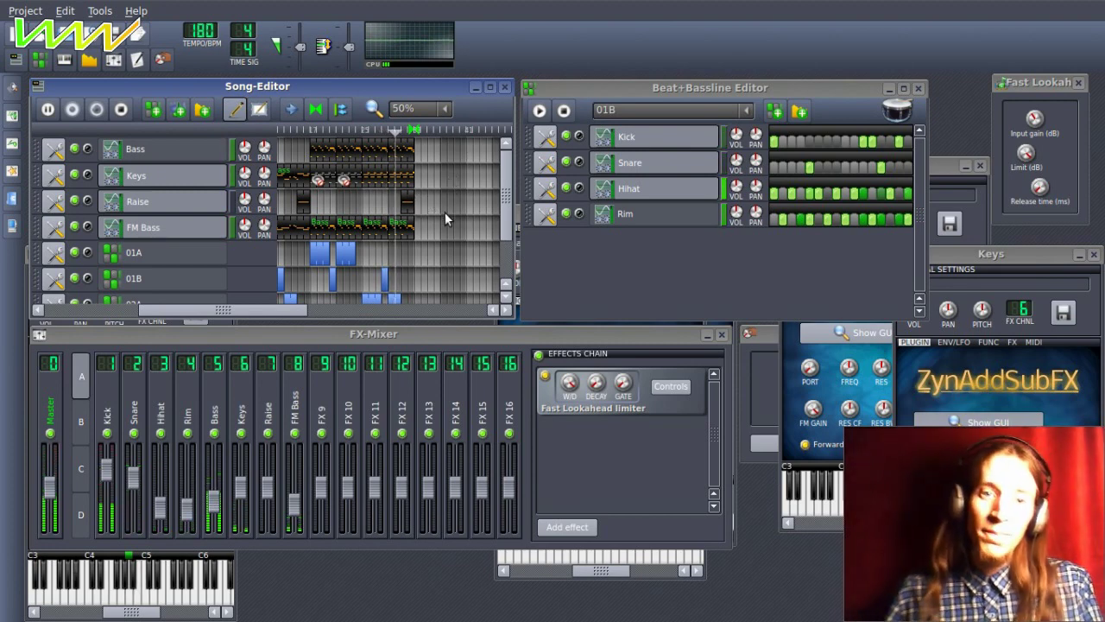
scroll(429, 231, "up", 1)
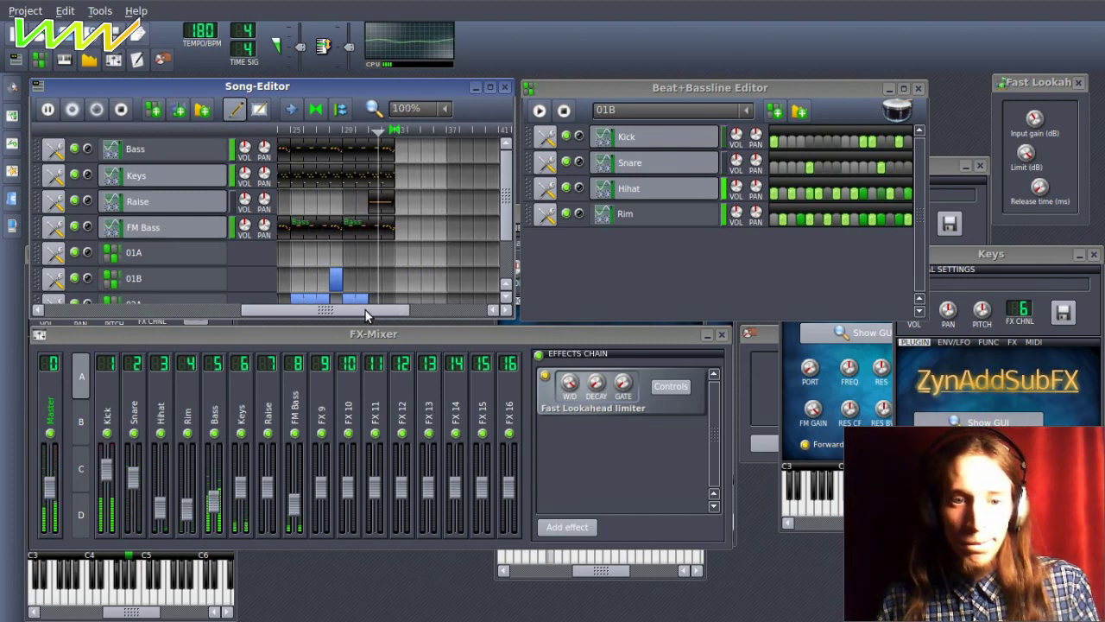
key("space")
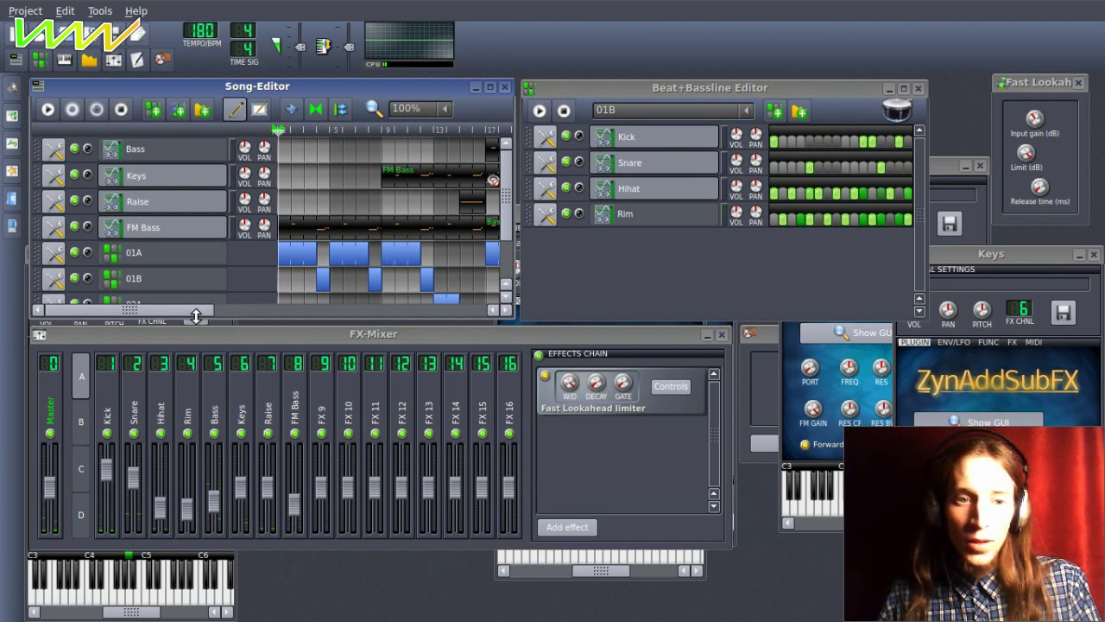
Try renaming the last FM Bass pattern, at bar 29, to b and view its notes in the piano roll.
left_click_drag(178, 312, 346, 320)
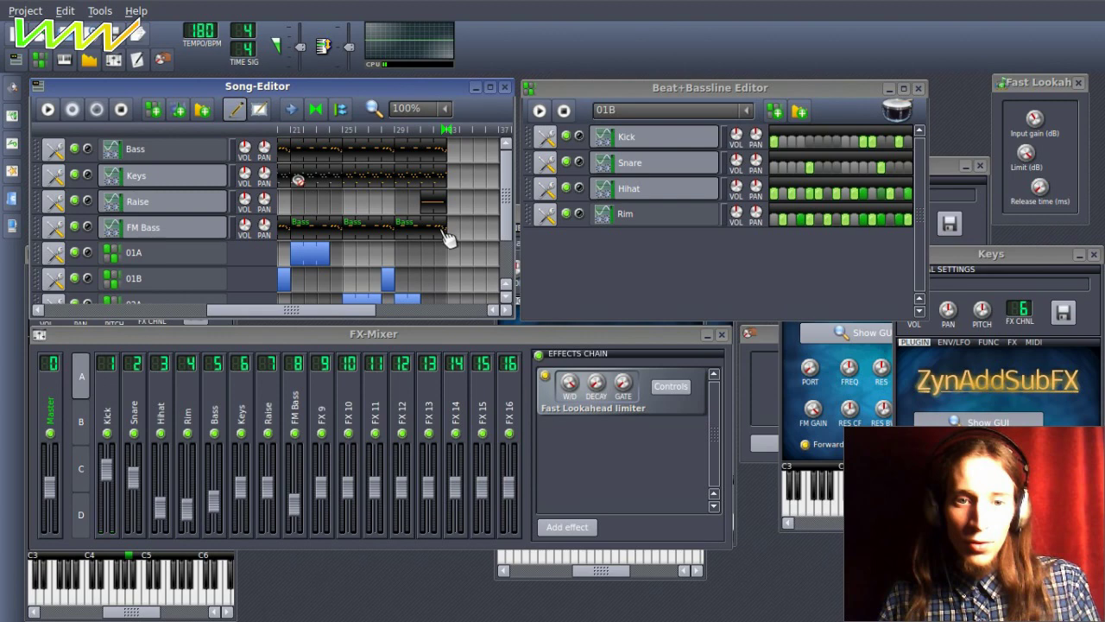
right_click(402, 221)
key("Escape")
right_click(410, 222)
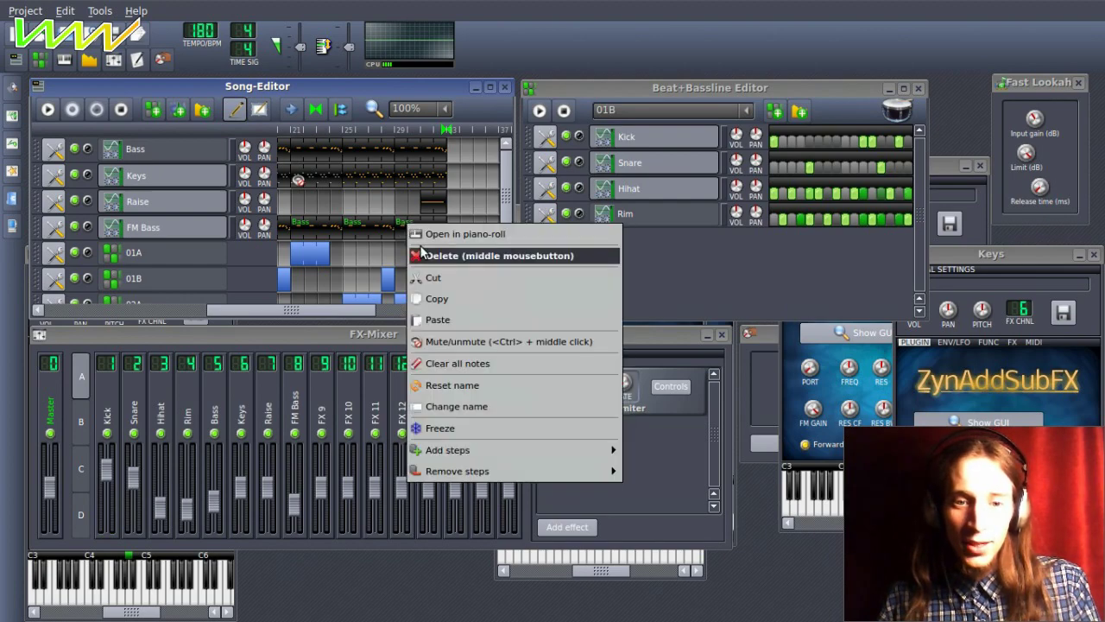
left_click(453, 406)
type("b")
key("Return")
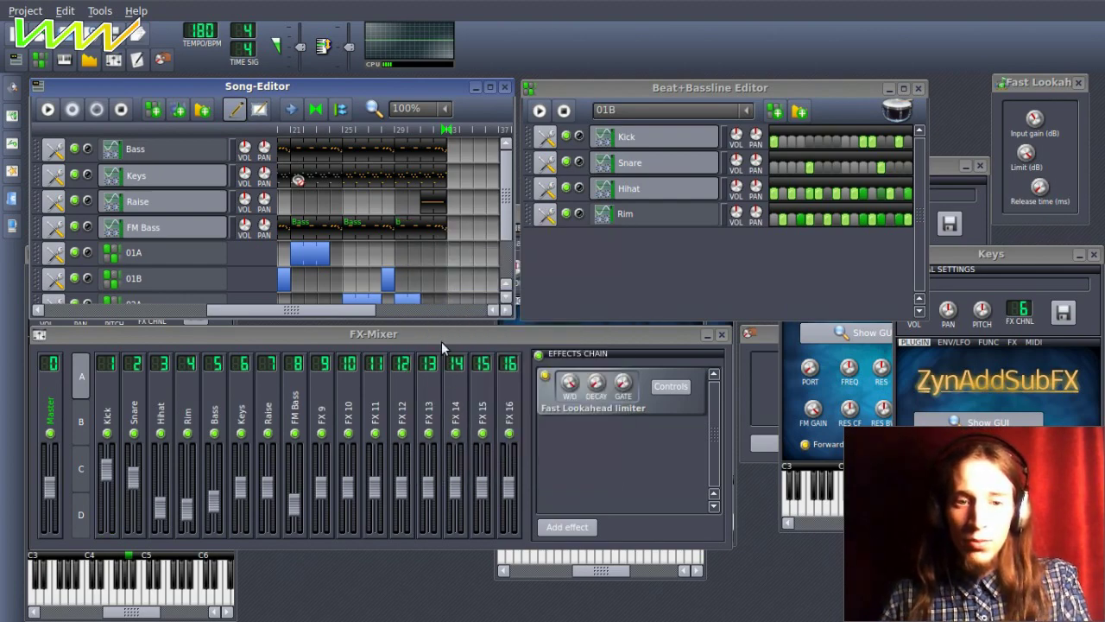
double_click(432, 230)
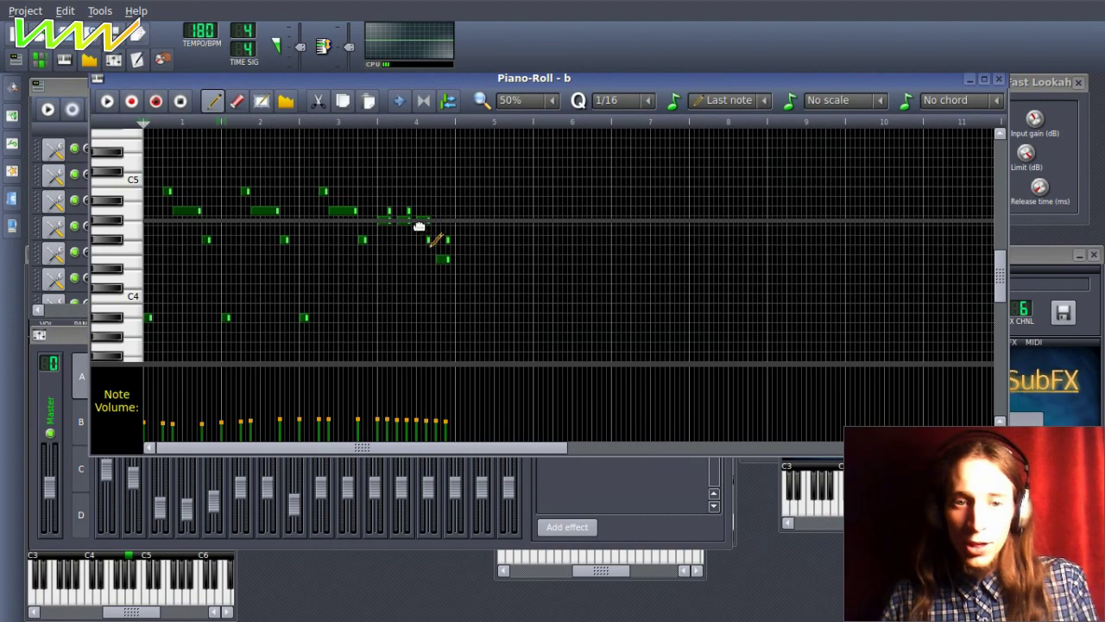
left_click(999, 81)
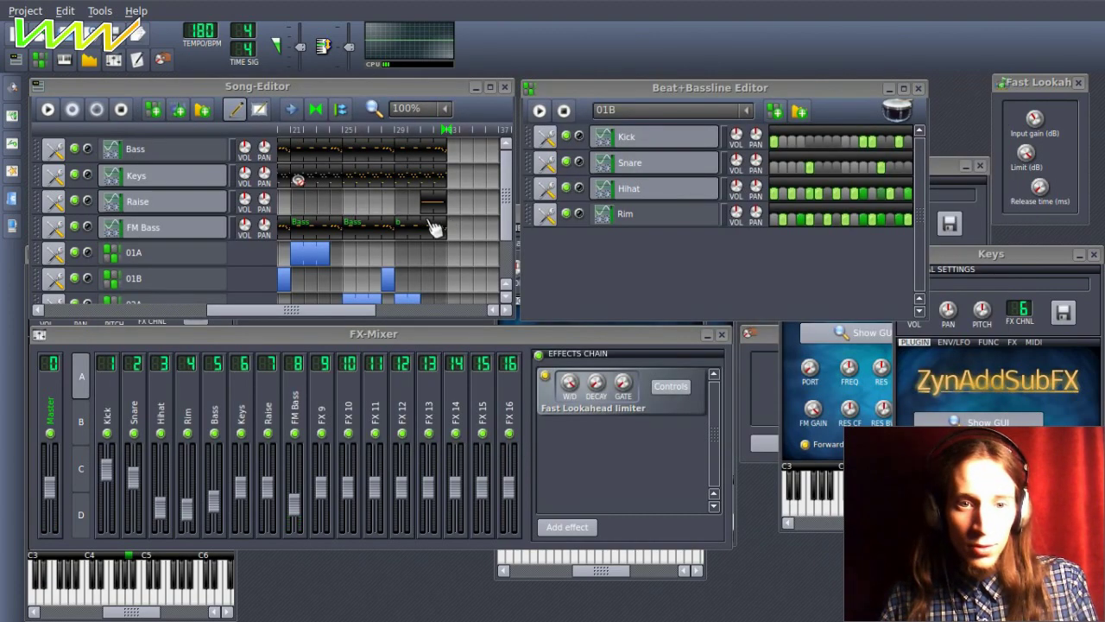
Rename the Keys pattern at bar 29 to b and delete the notes in its fourth bar.
right_click(428, 177)
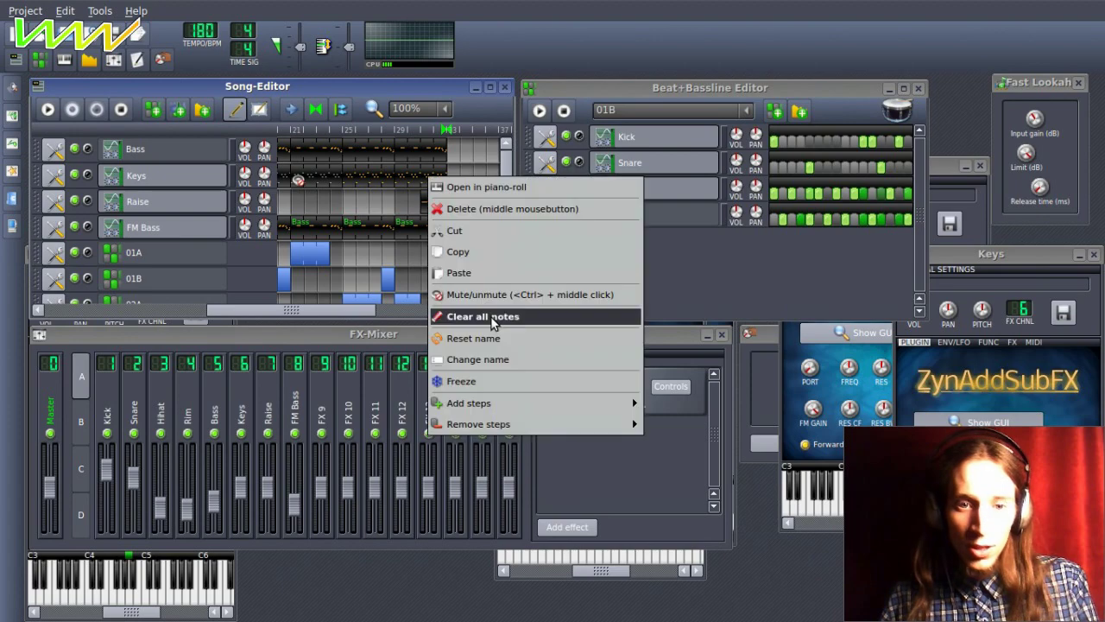
left_click(478, 360)
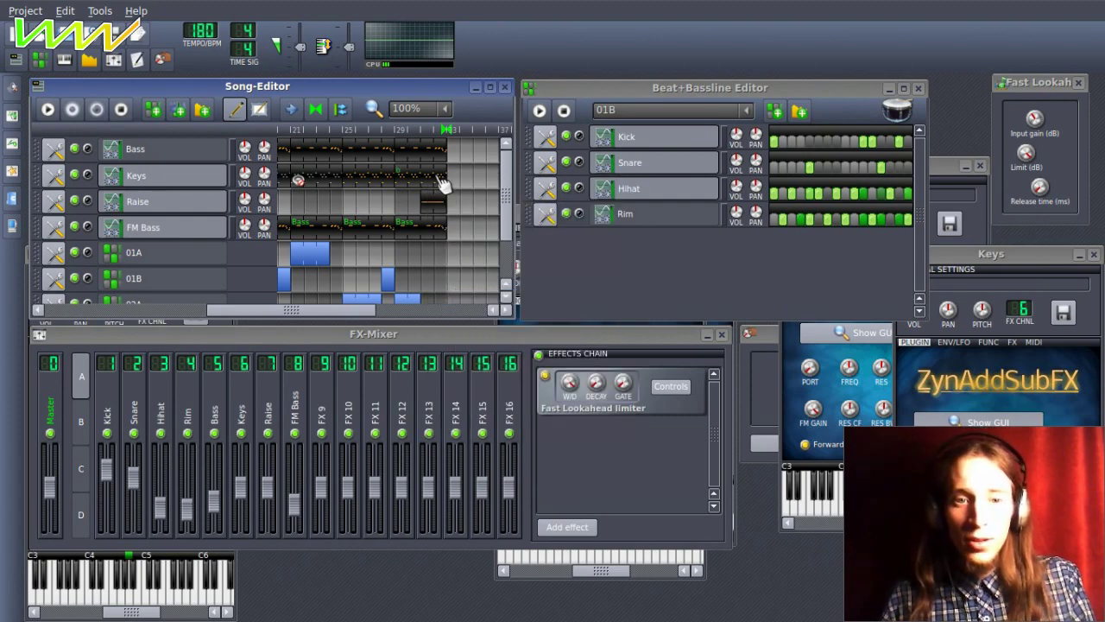
double_click(440, 182)
left_click_drag(485, 149, 403, 307, "ctrl")
key("Delete")
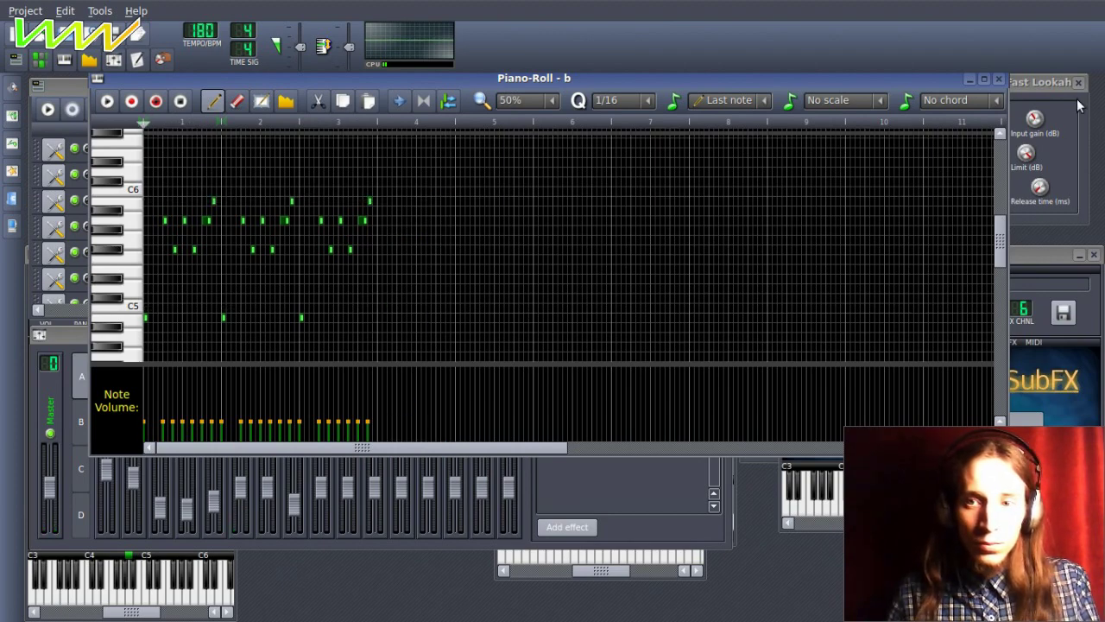
left_click(999, 78)
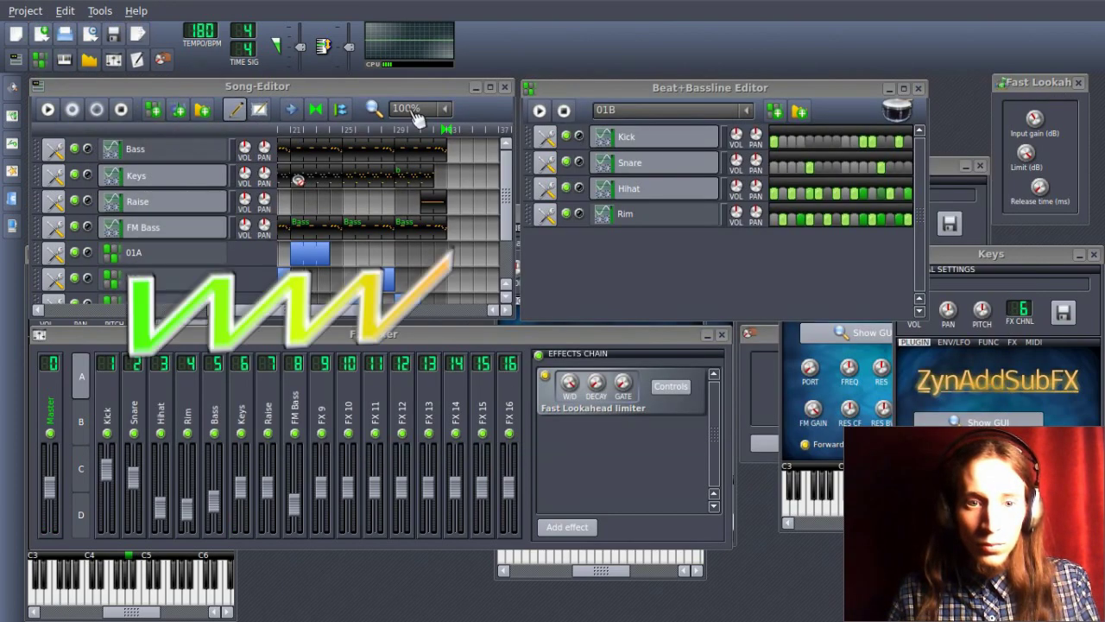